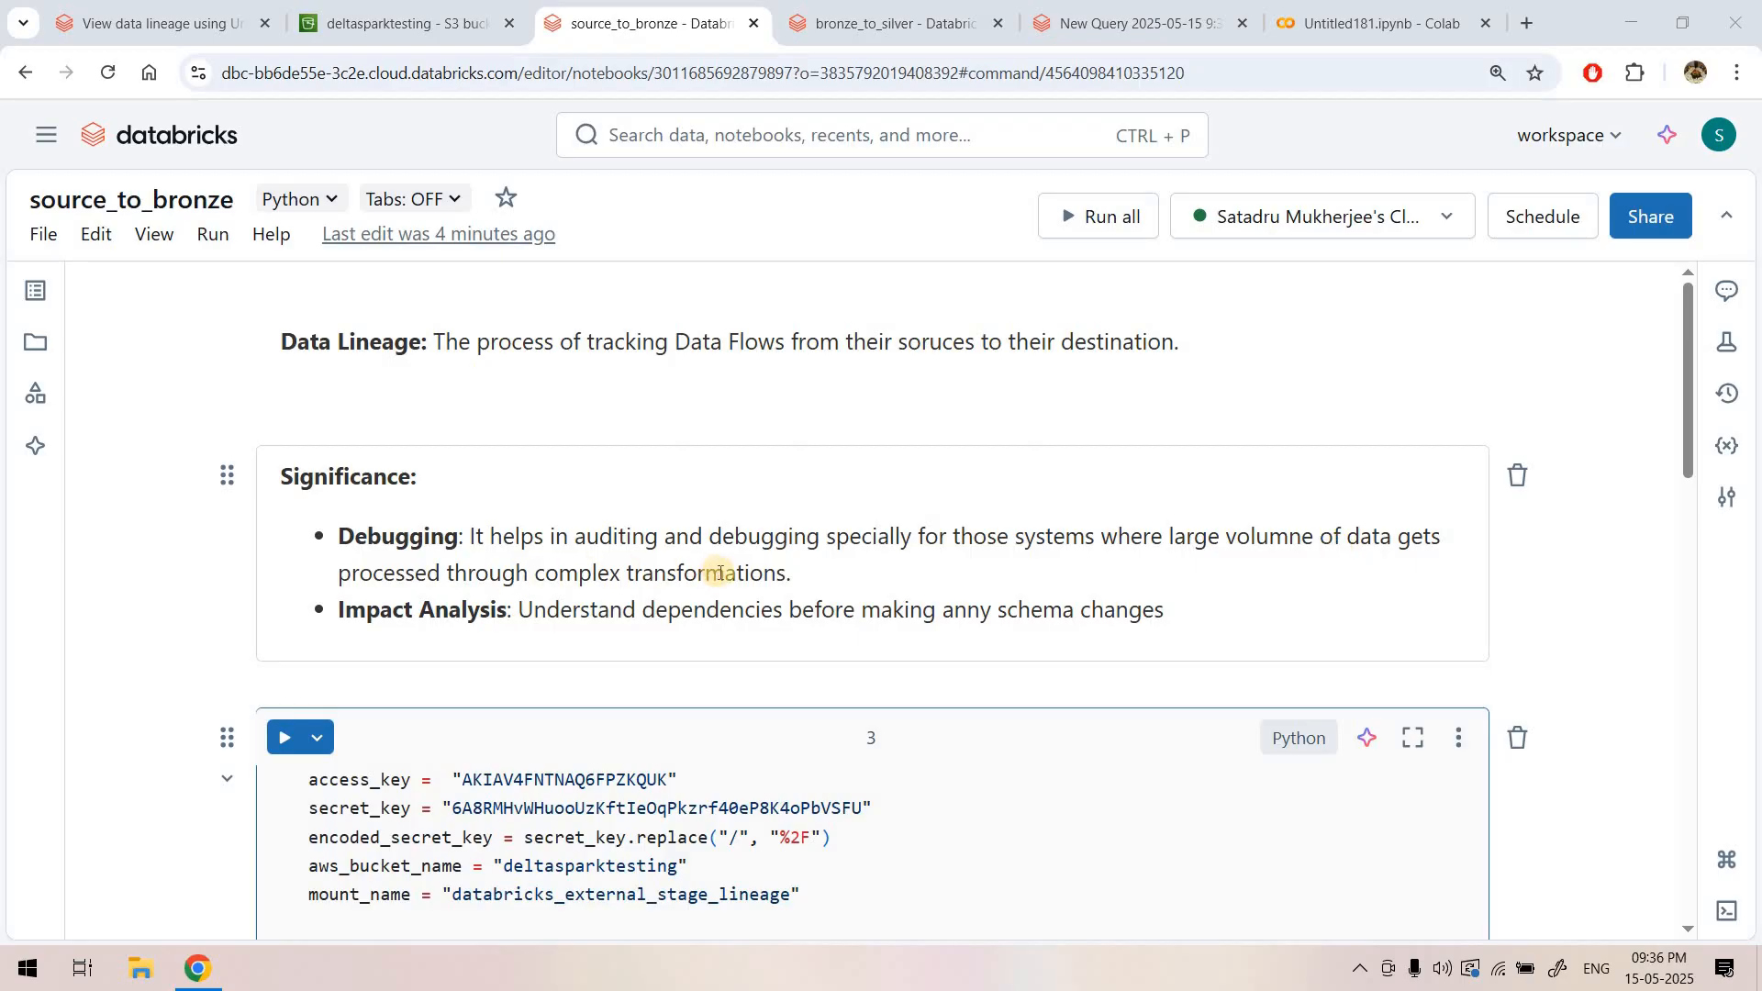
- Correct the misspelled word "volumne" to "volume" in the Significance markdown cell and render it
double_click(1253, 540)
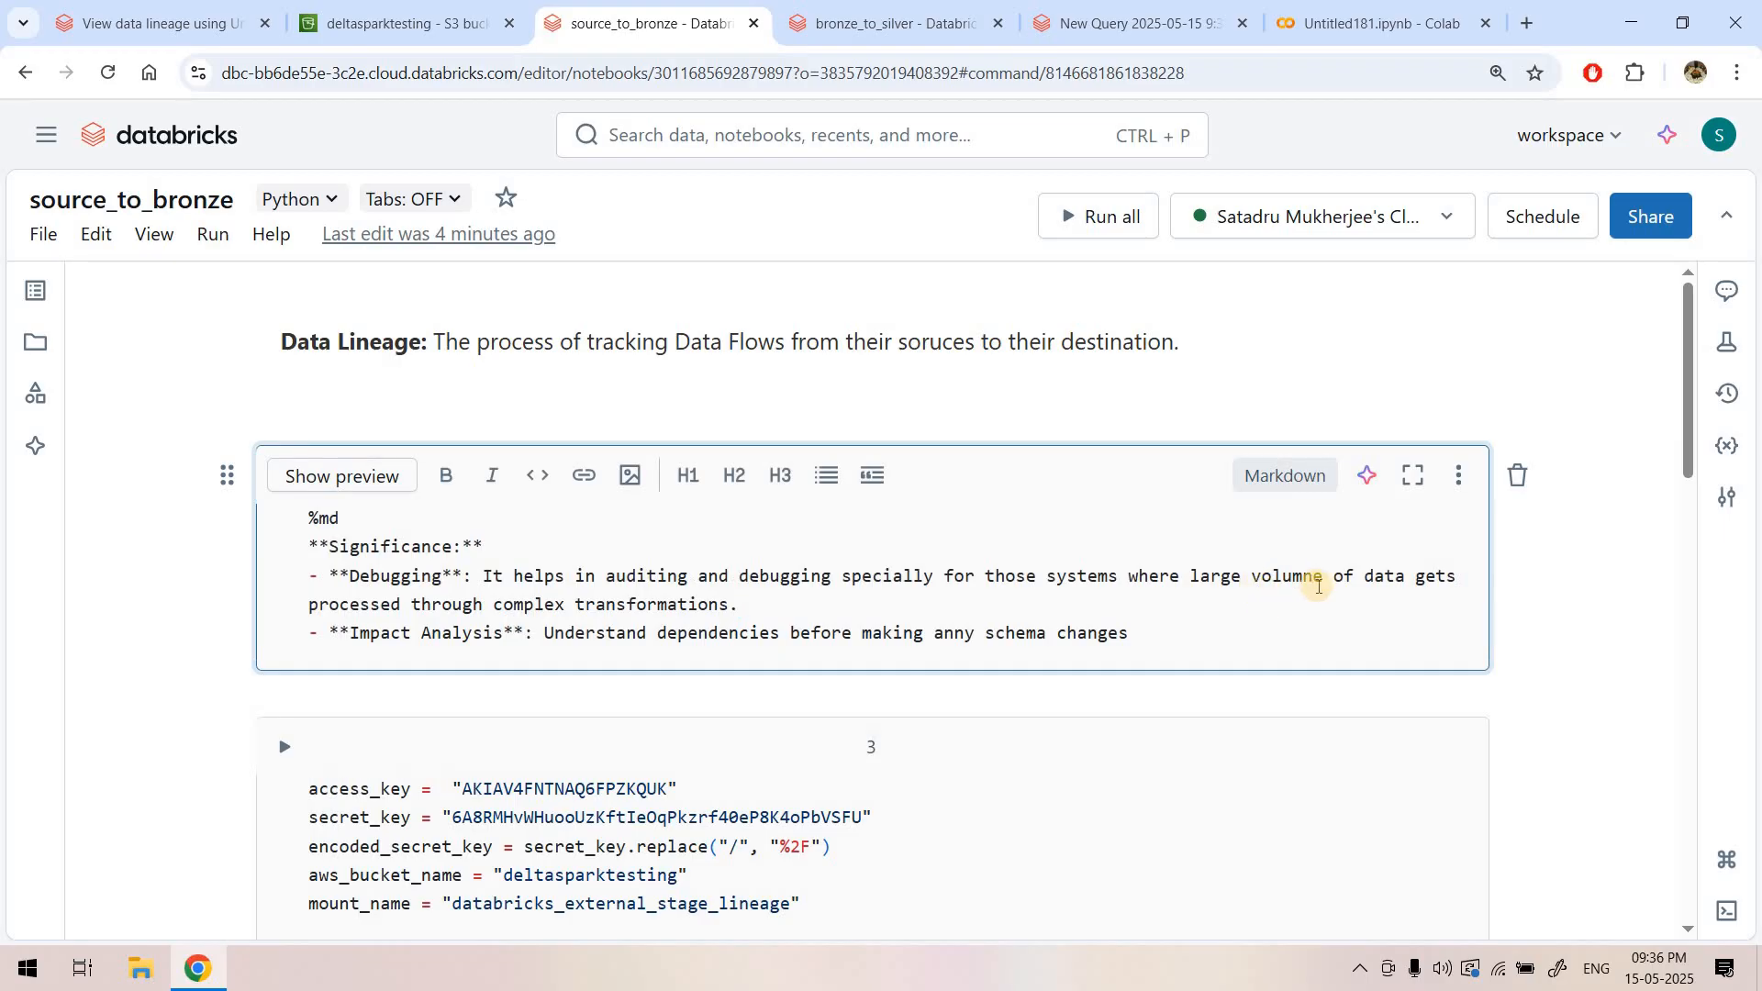
key("shift+Return")
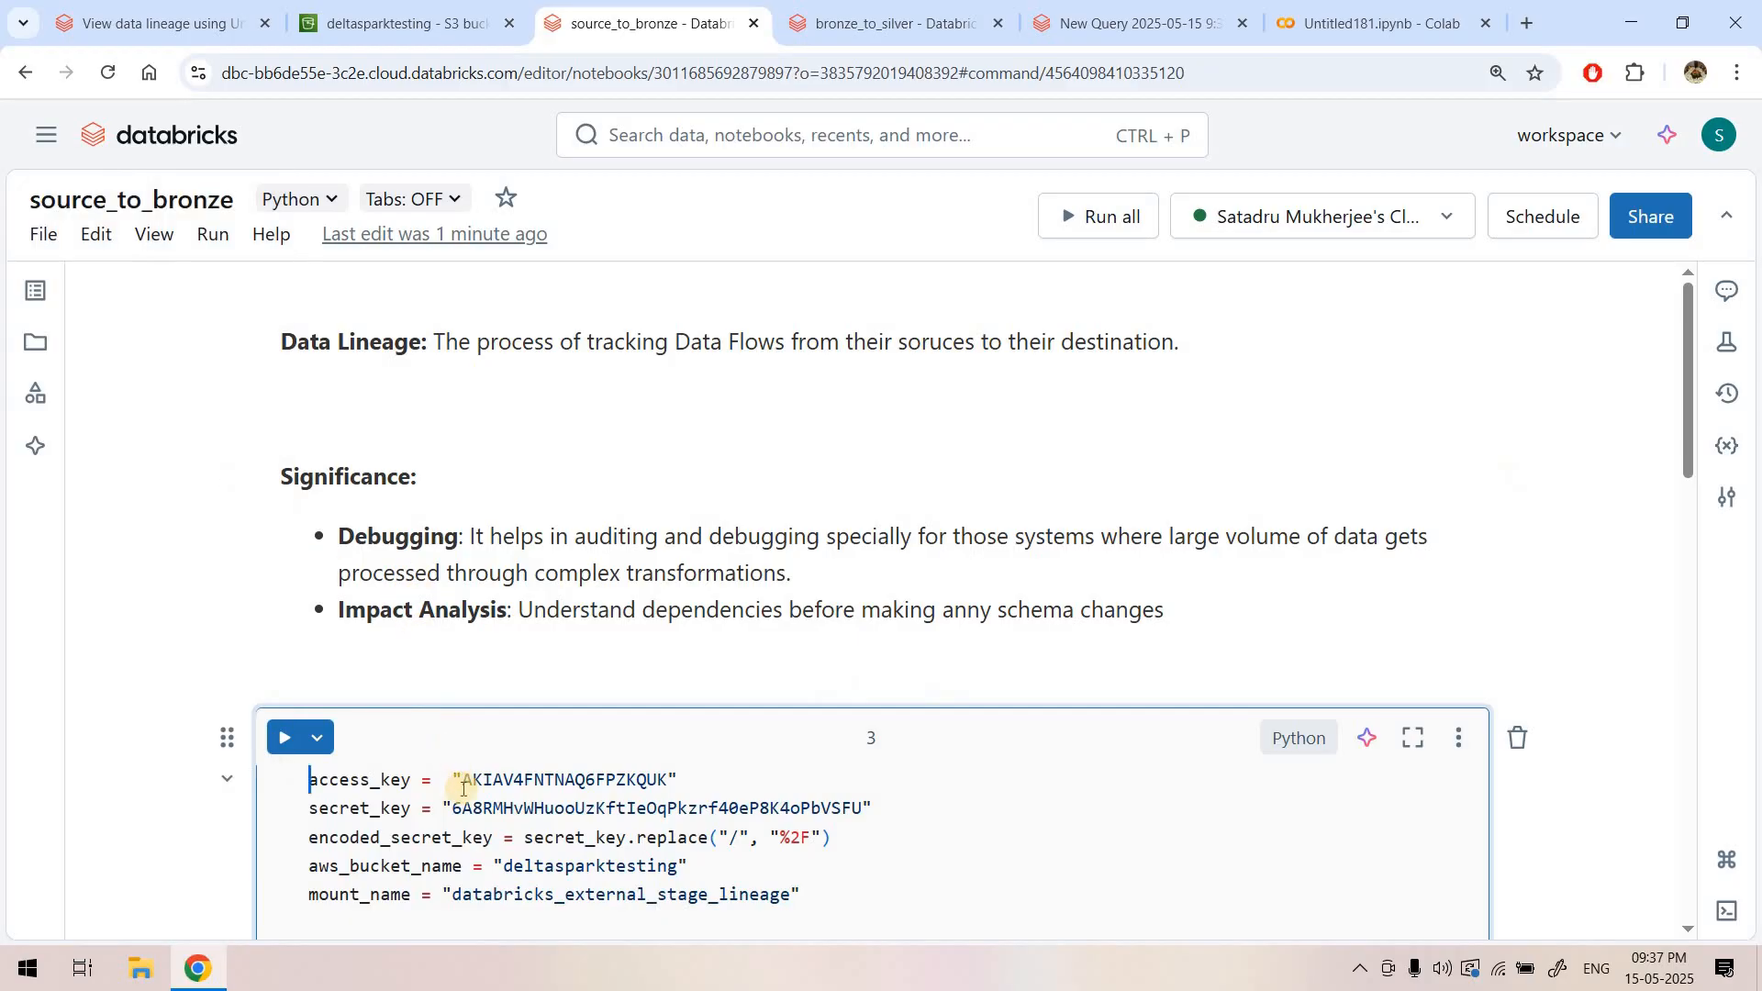
- Switch to the AWS S3 console and review the CSV files in the iris_data folder of the deltasparktesting bucket
left_click(361, 7)
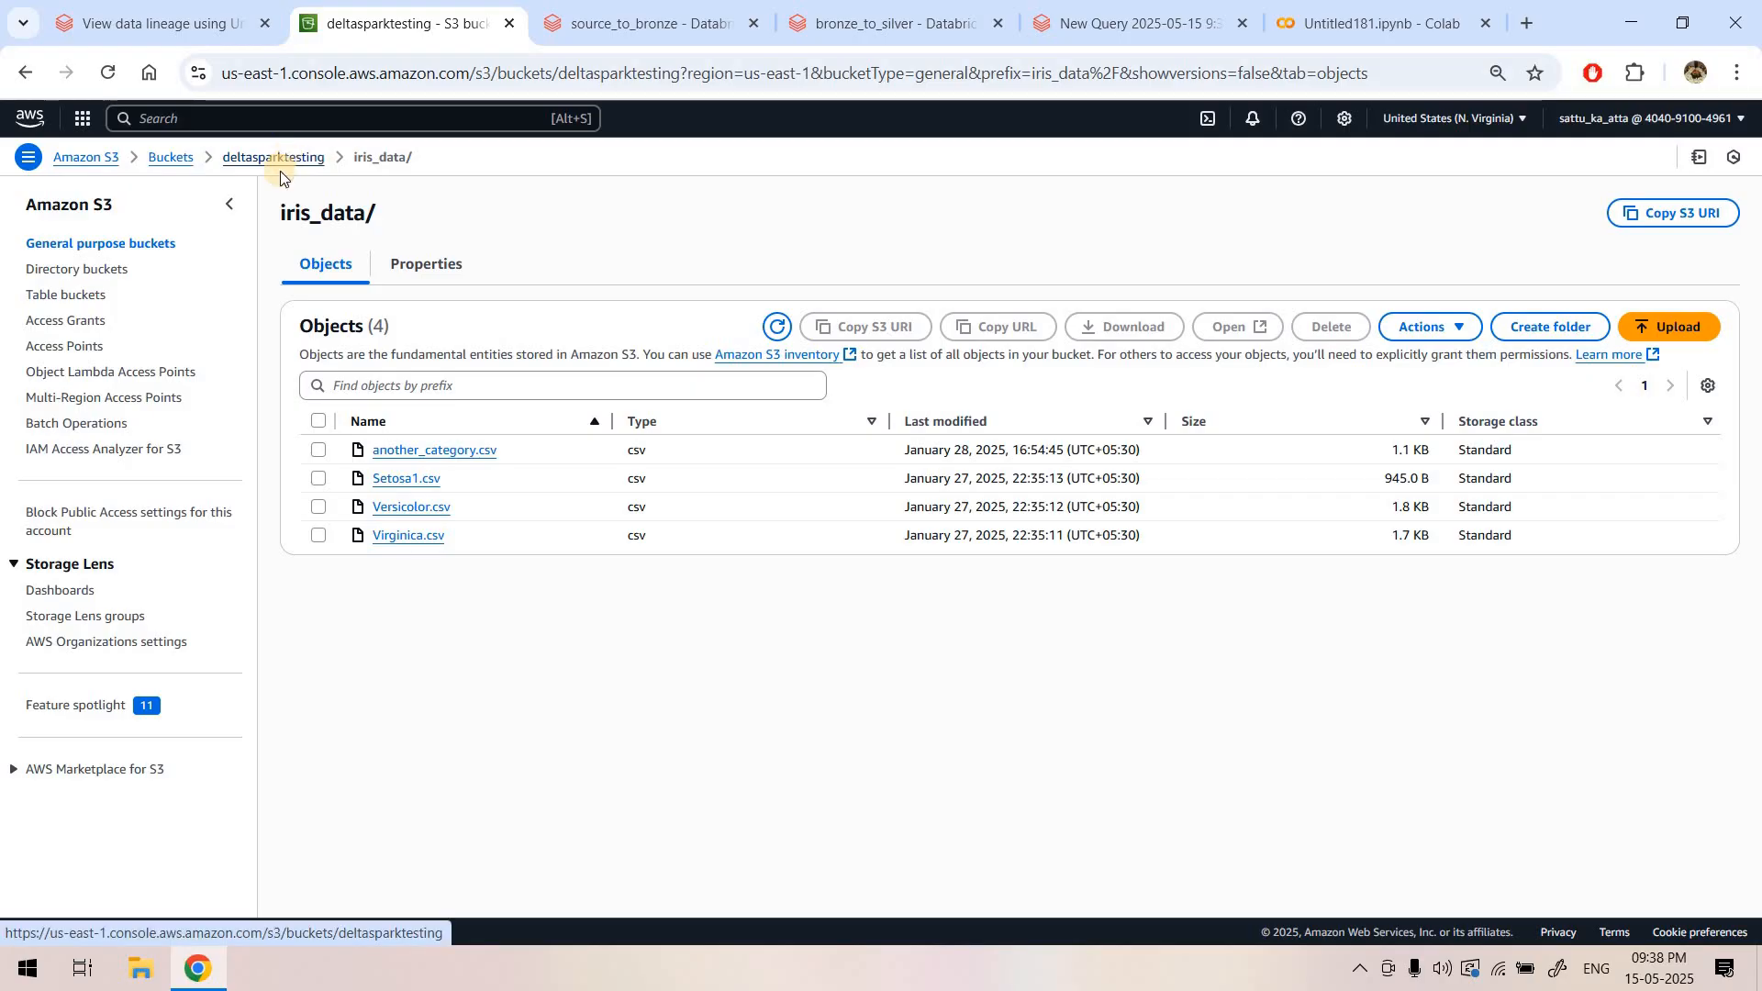
double_click(365, 216)
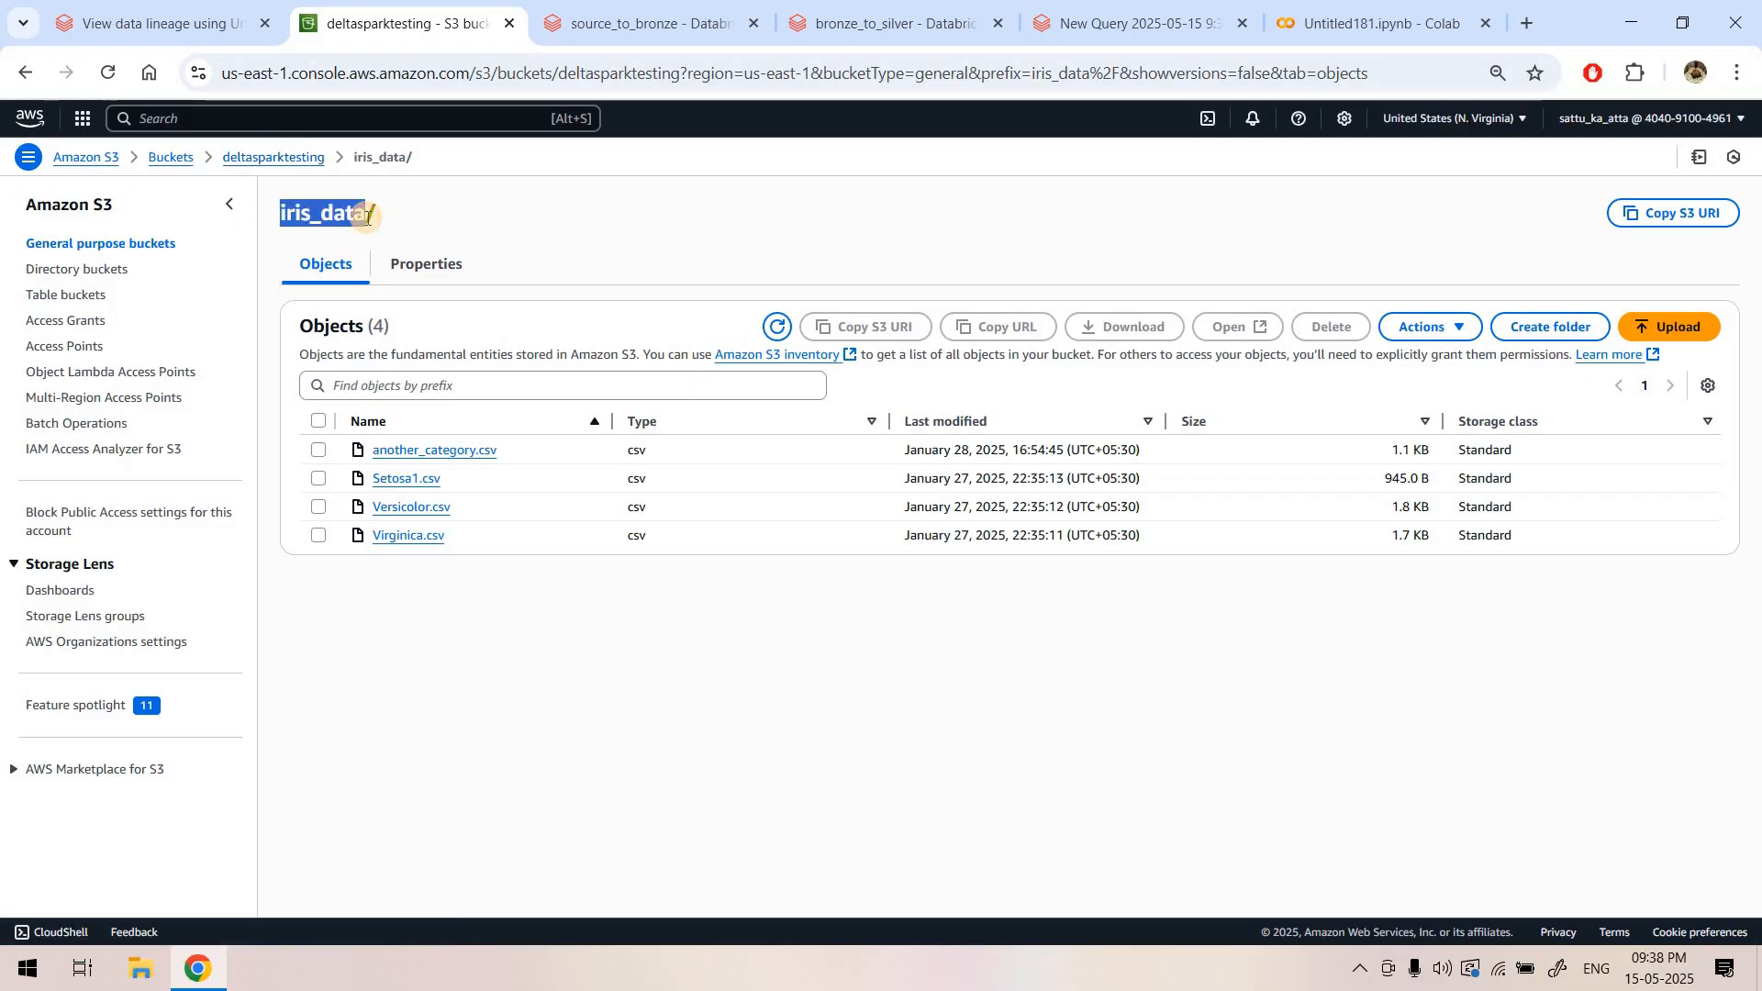
left_click_drag(220, 165, 323, 169)
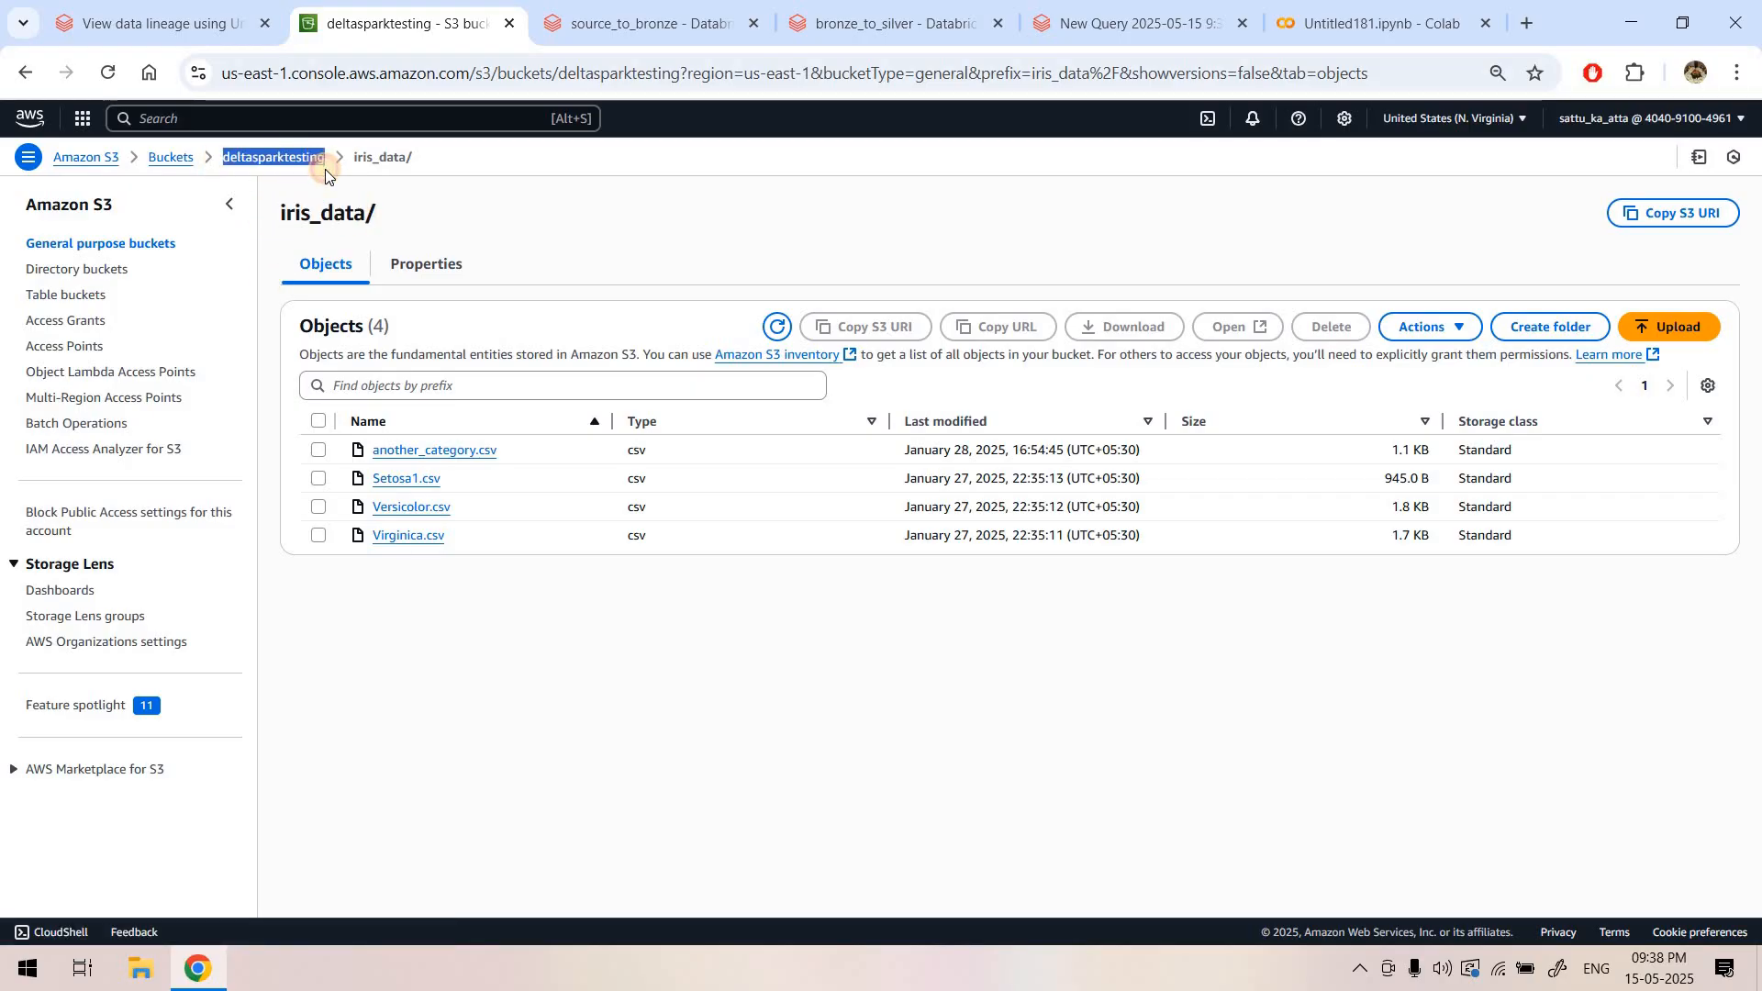
left_click_drag(450, 535, 367, 448)
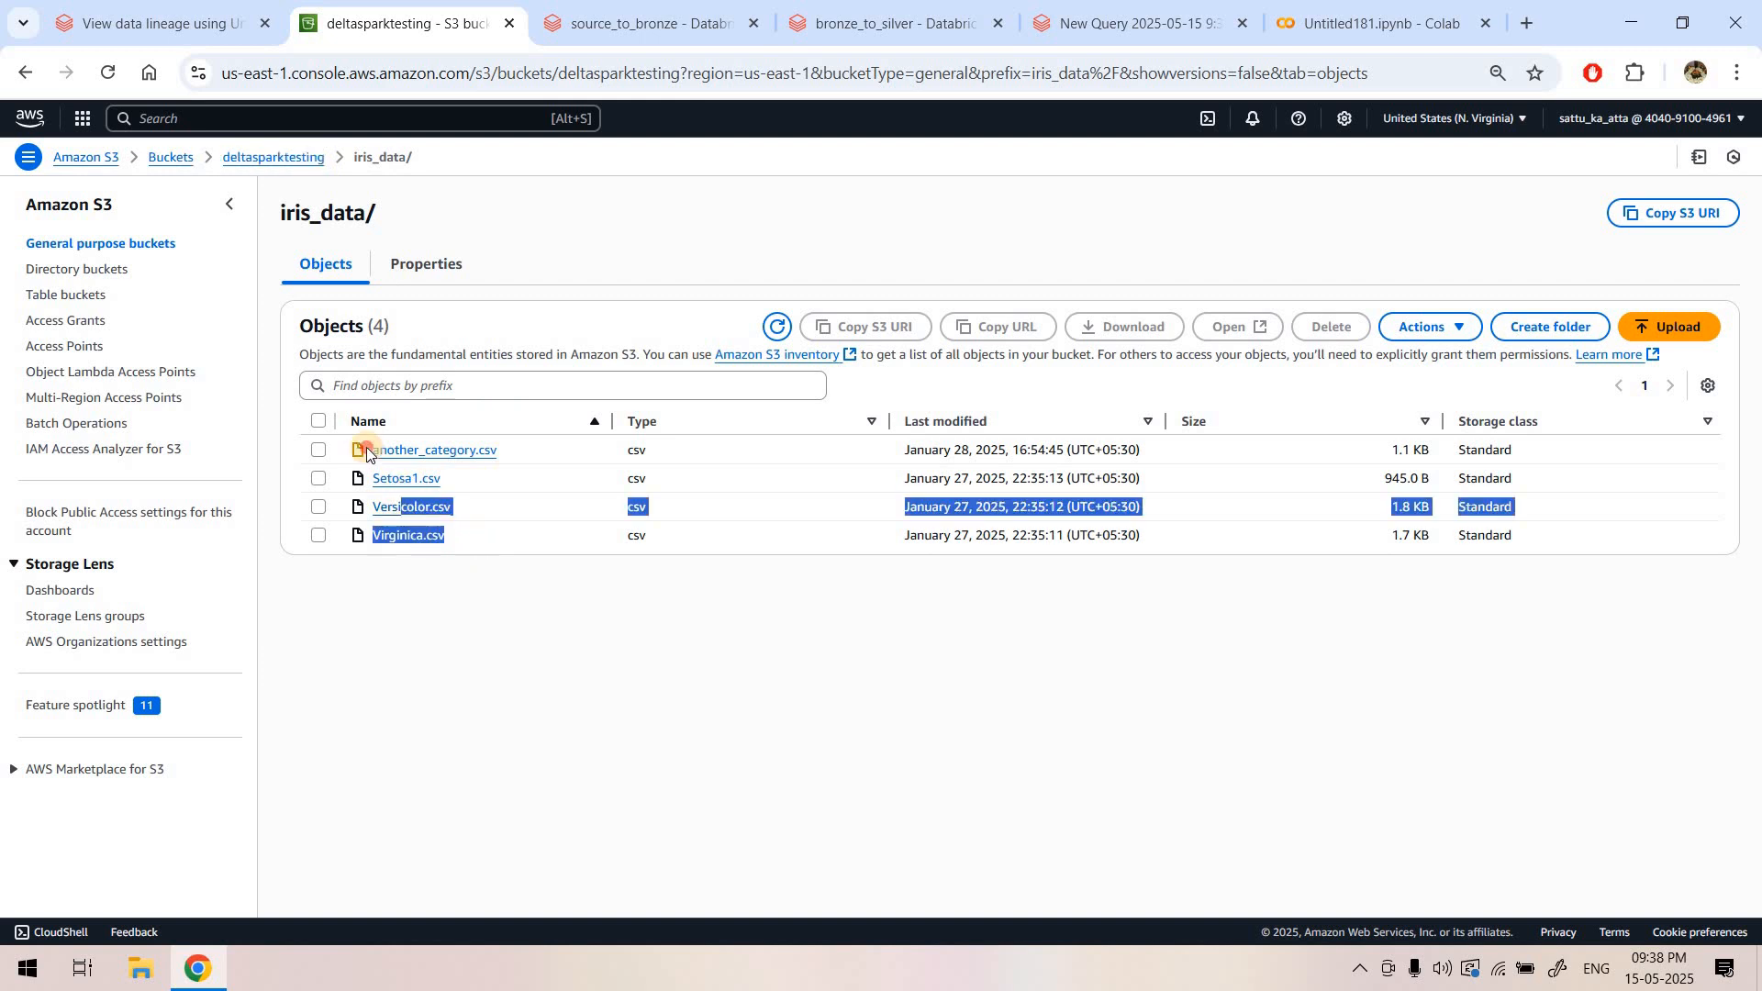
left_click(476, 537)
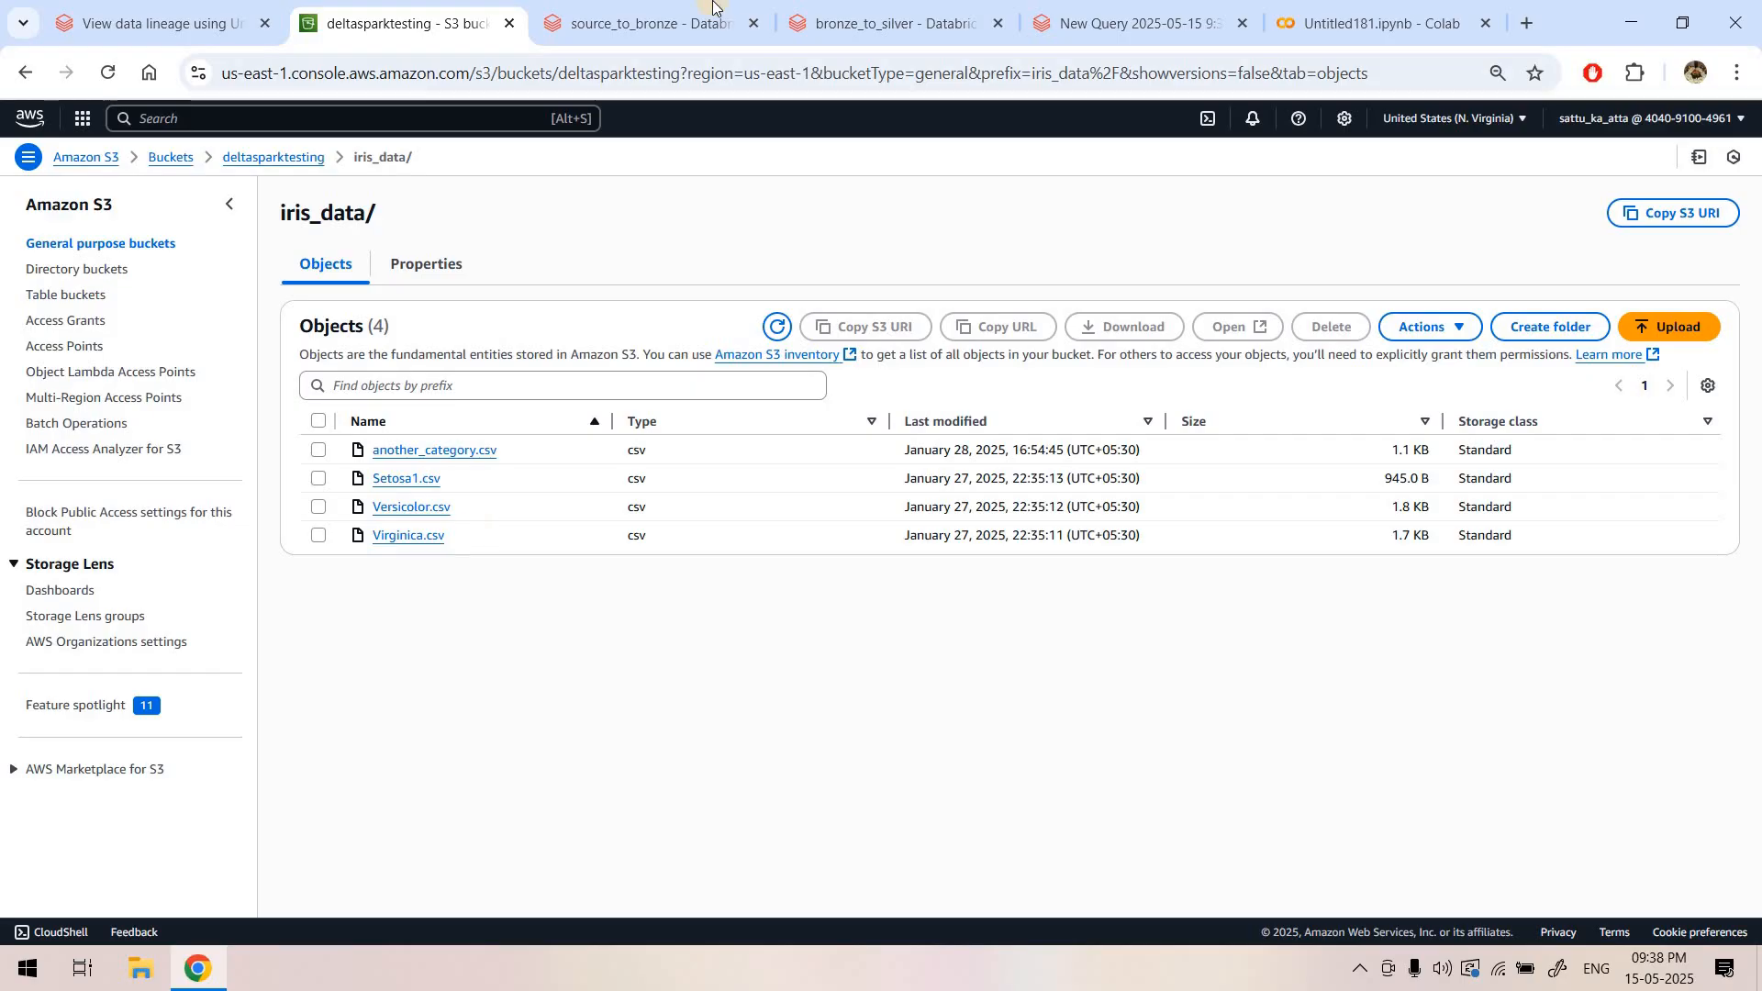
- In the source_to_bronze notebook, run the cell listing /mnt/databricks_external_stage_lineage and look through the listed folders
left_click(642, 23)
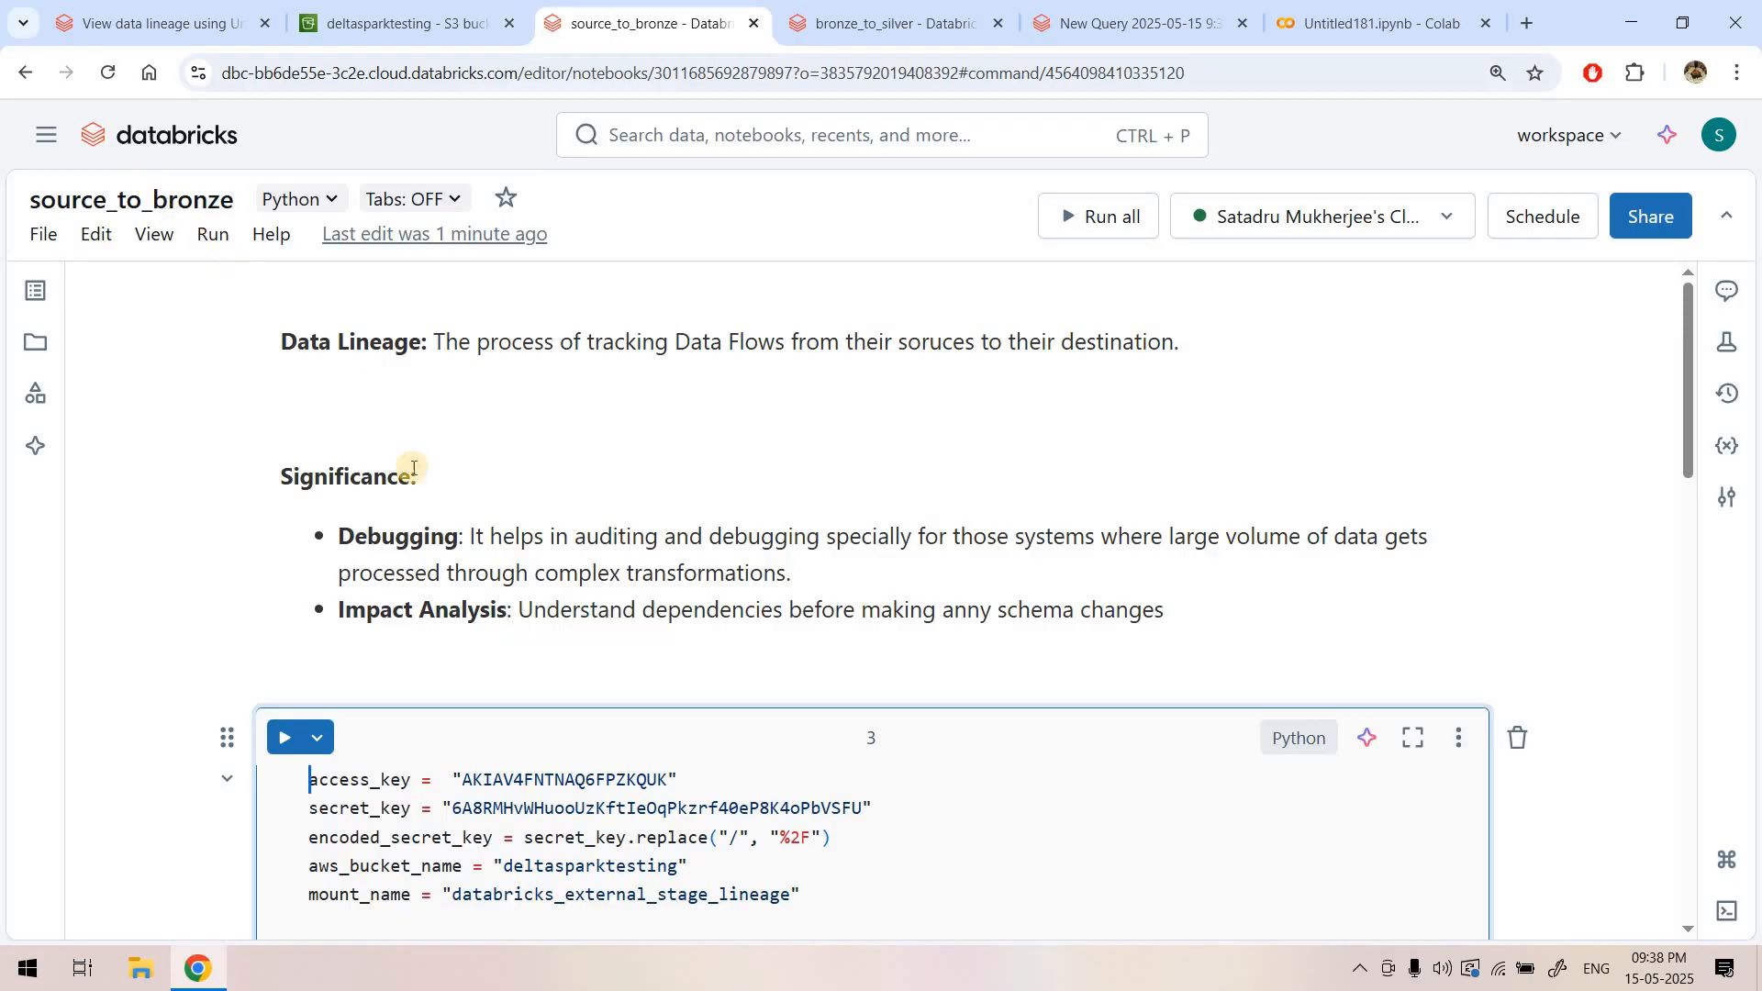
scroll(456, 630, "down", 3)
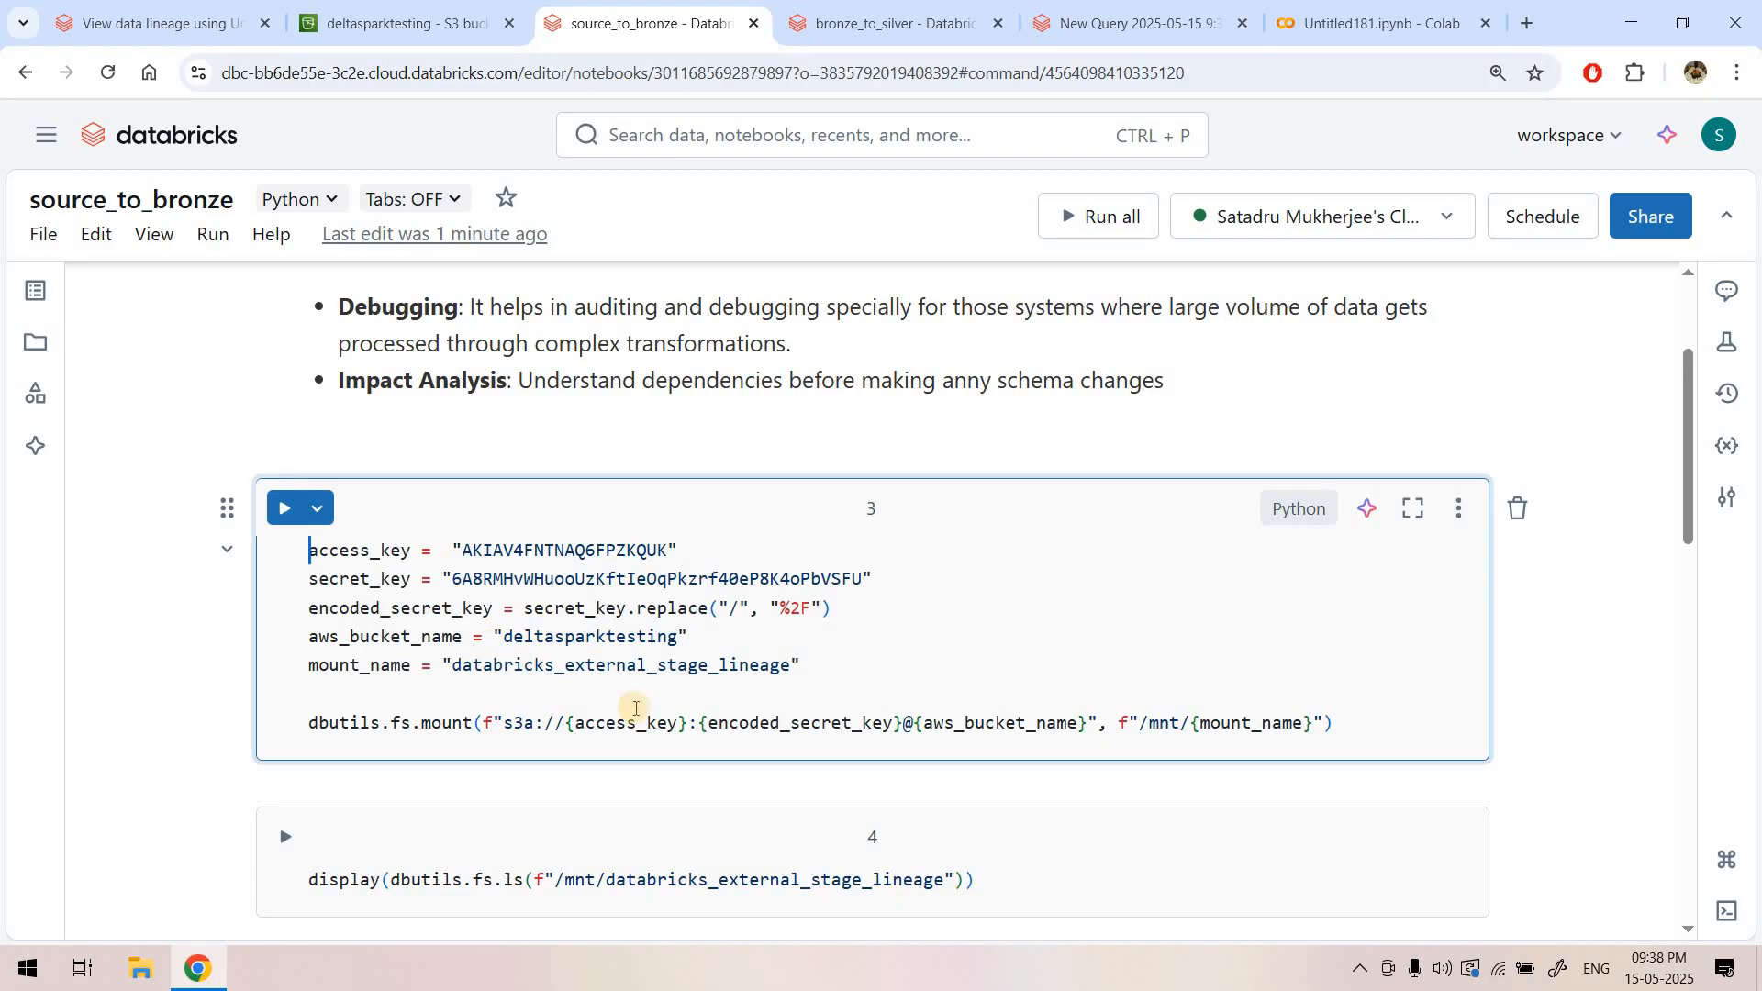
double_click(549, 659)
scroll(349, 721, "down", 1)
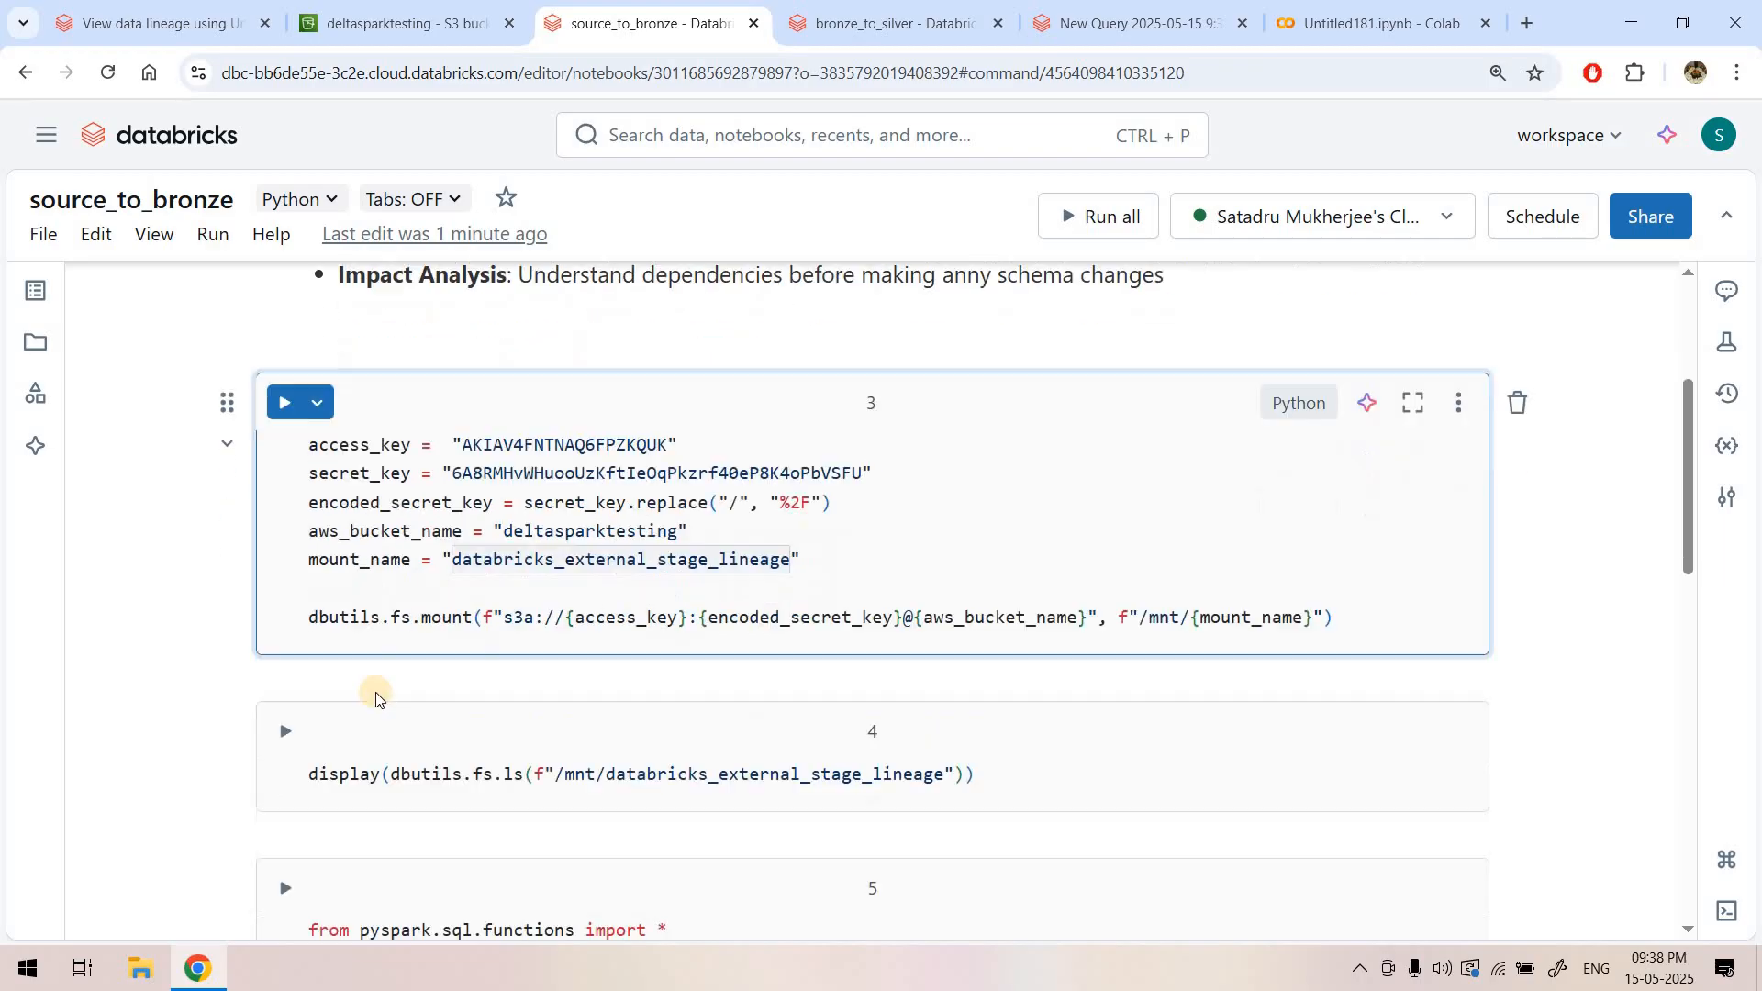
left_click(289, 721)
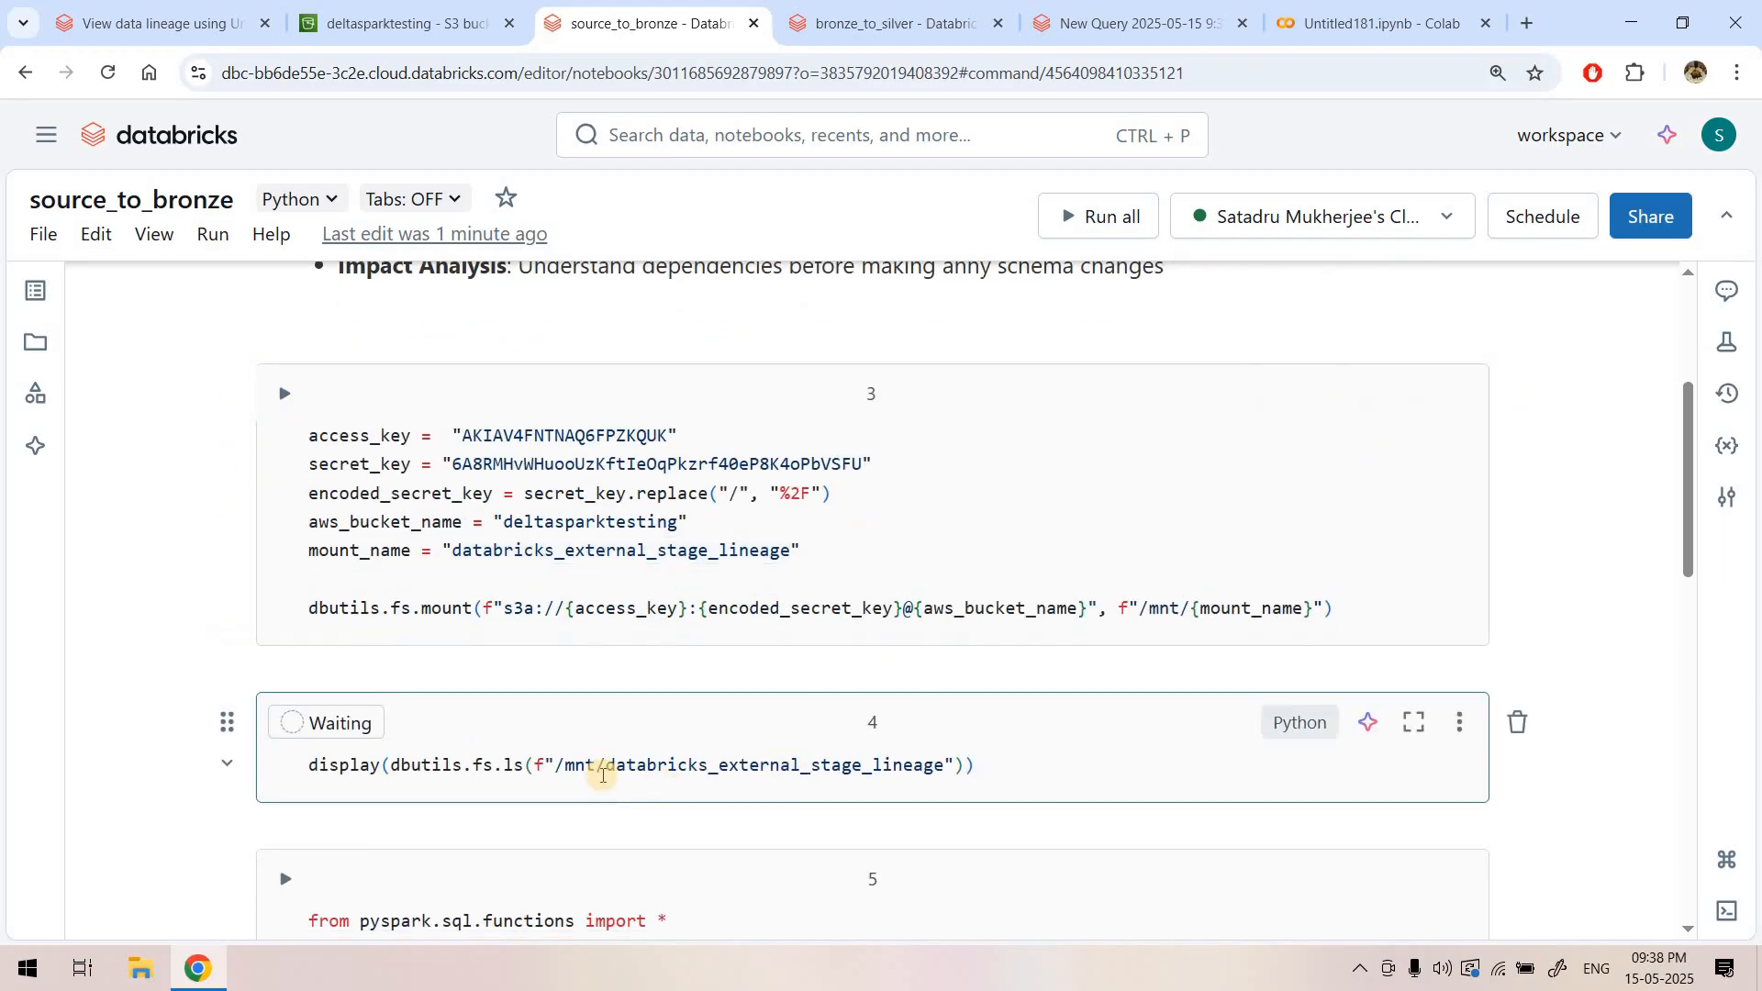
double_click(891, 763)
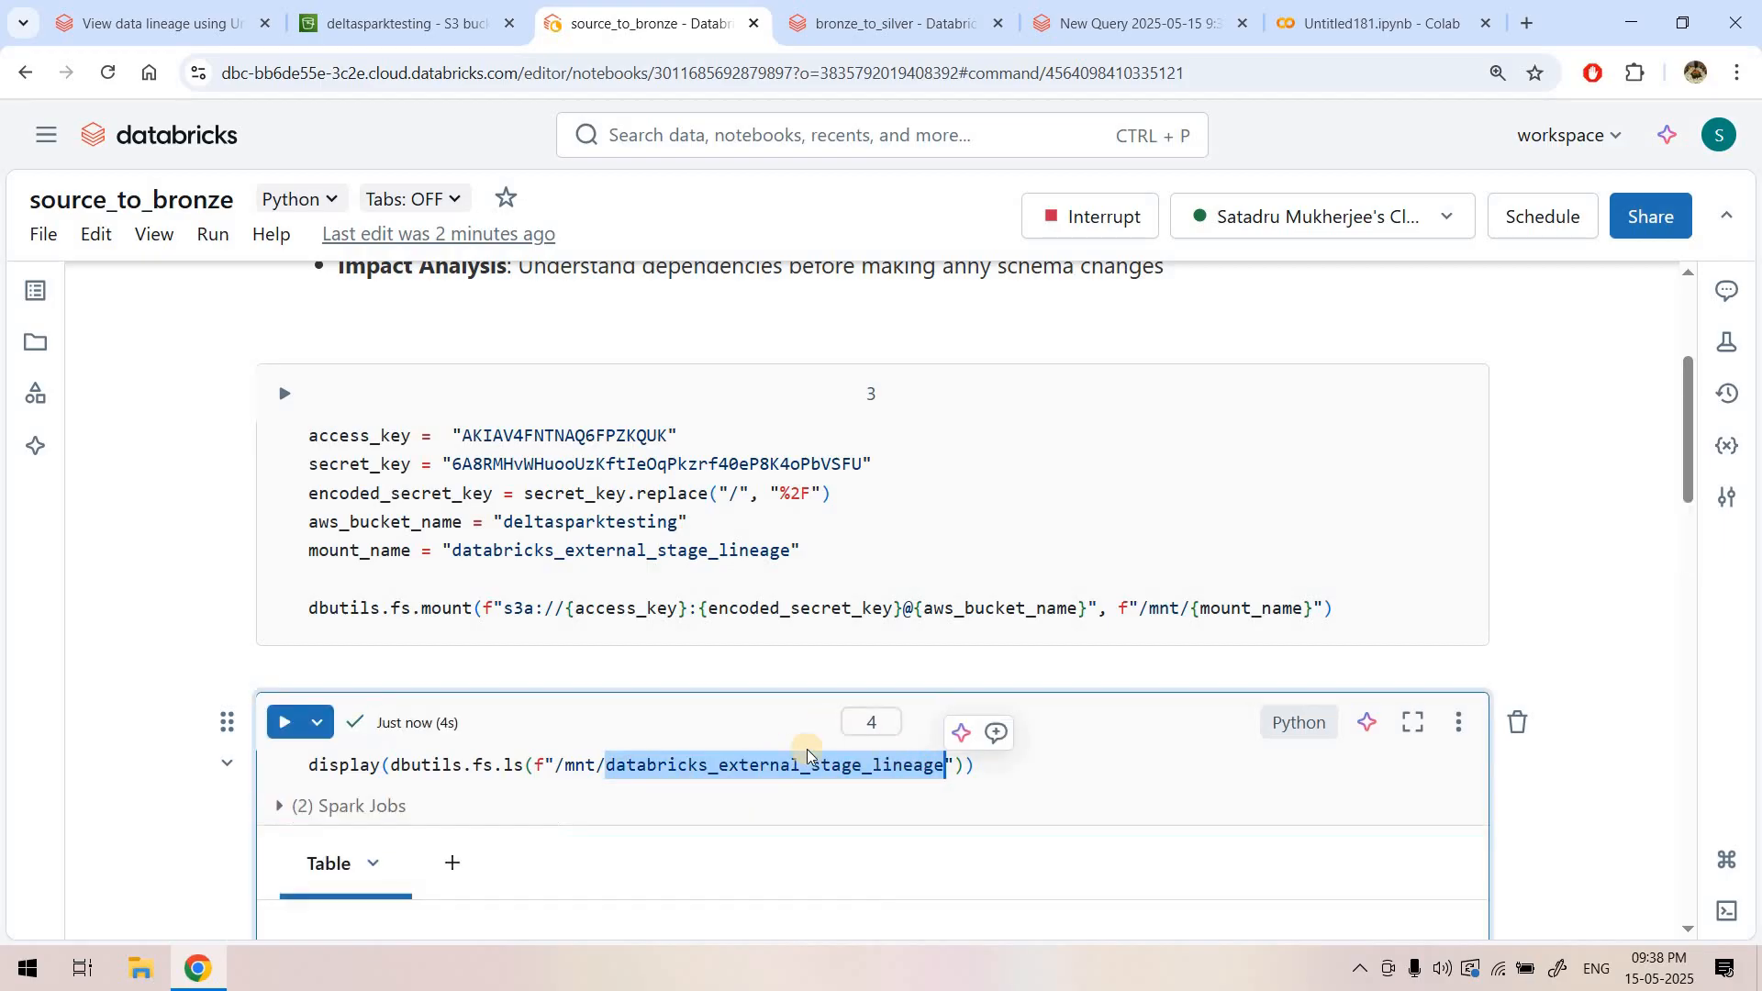
scroll(692, 686, "down", 3)
scroll(692, 690, "down", 1)
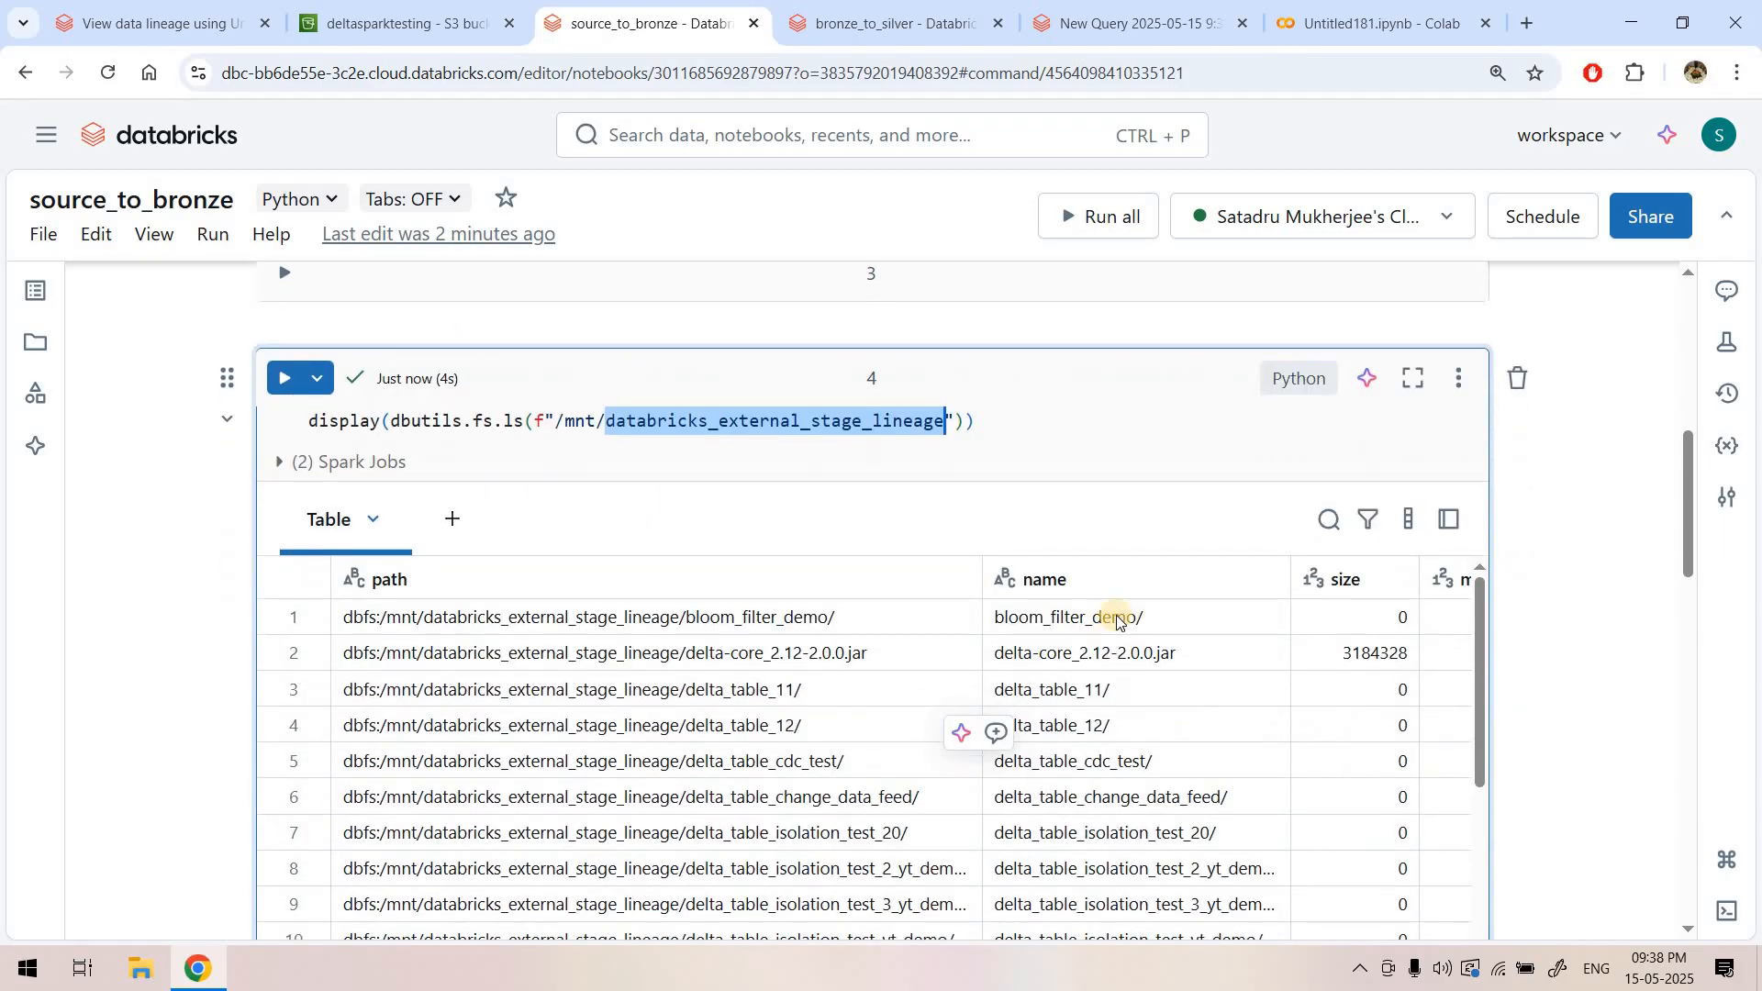
left_click_drag(1116, 630, 1088, 798)
scroll(1102, 787, "down", 2)
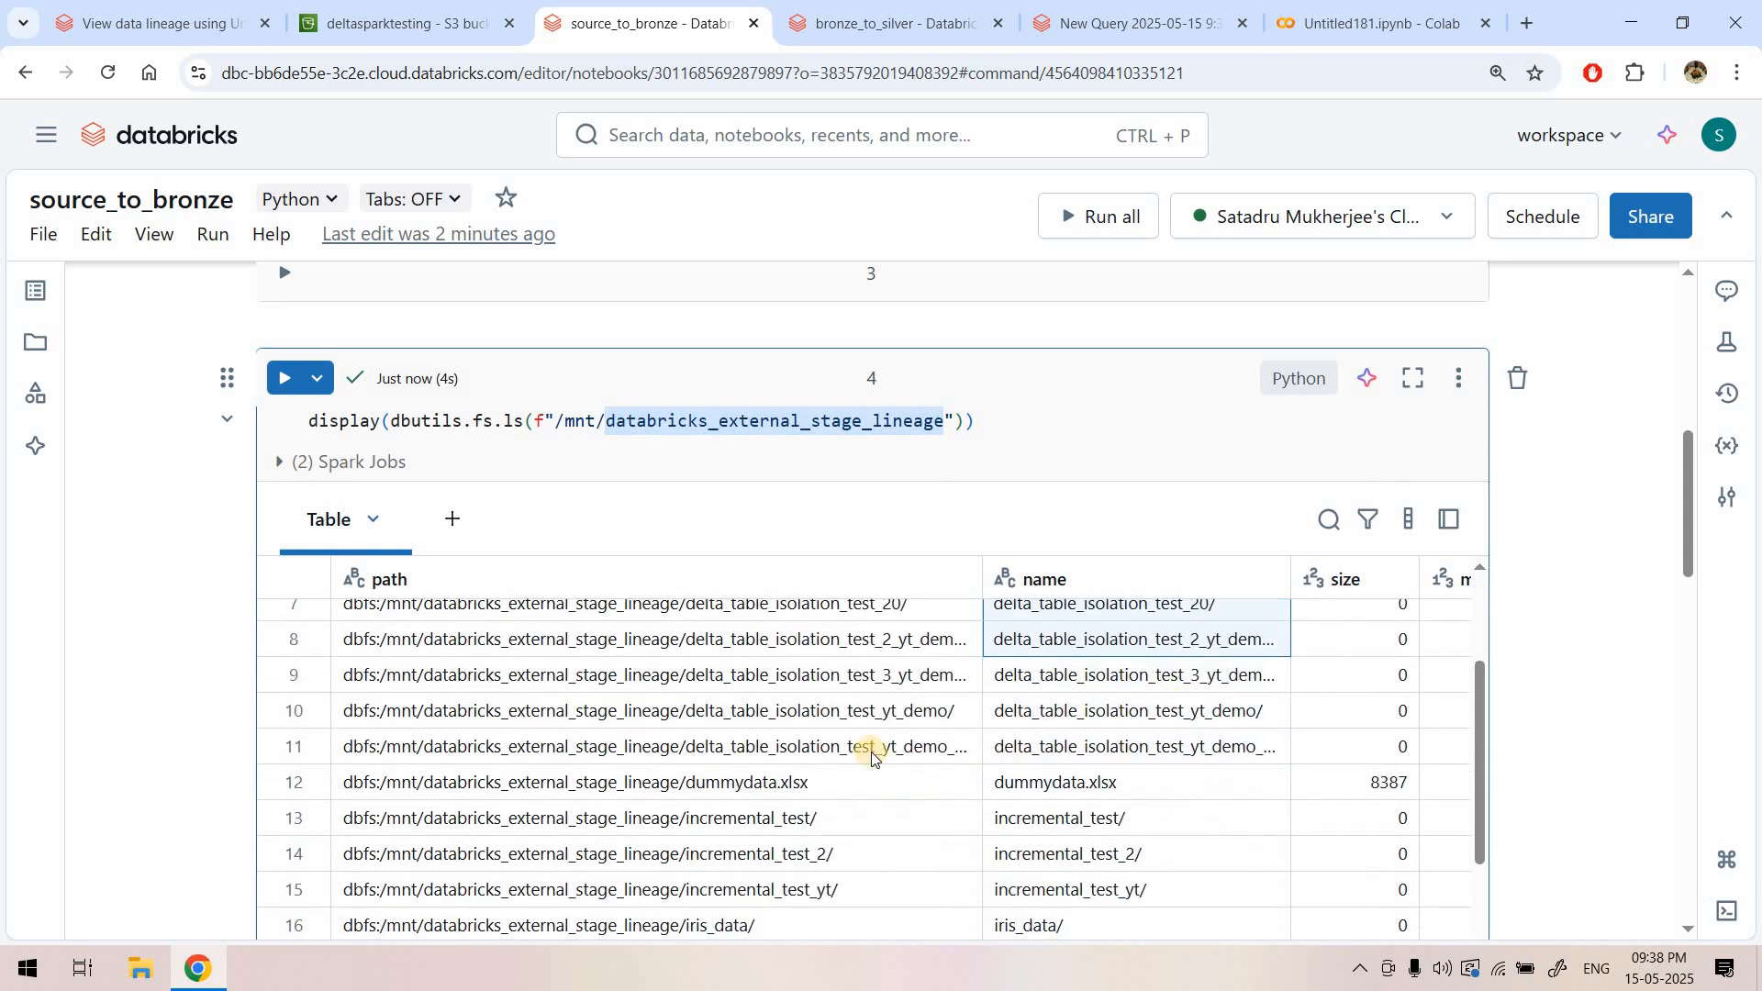
scroll(679, 660, "up", 2)
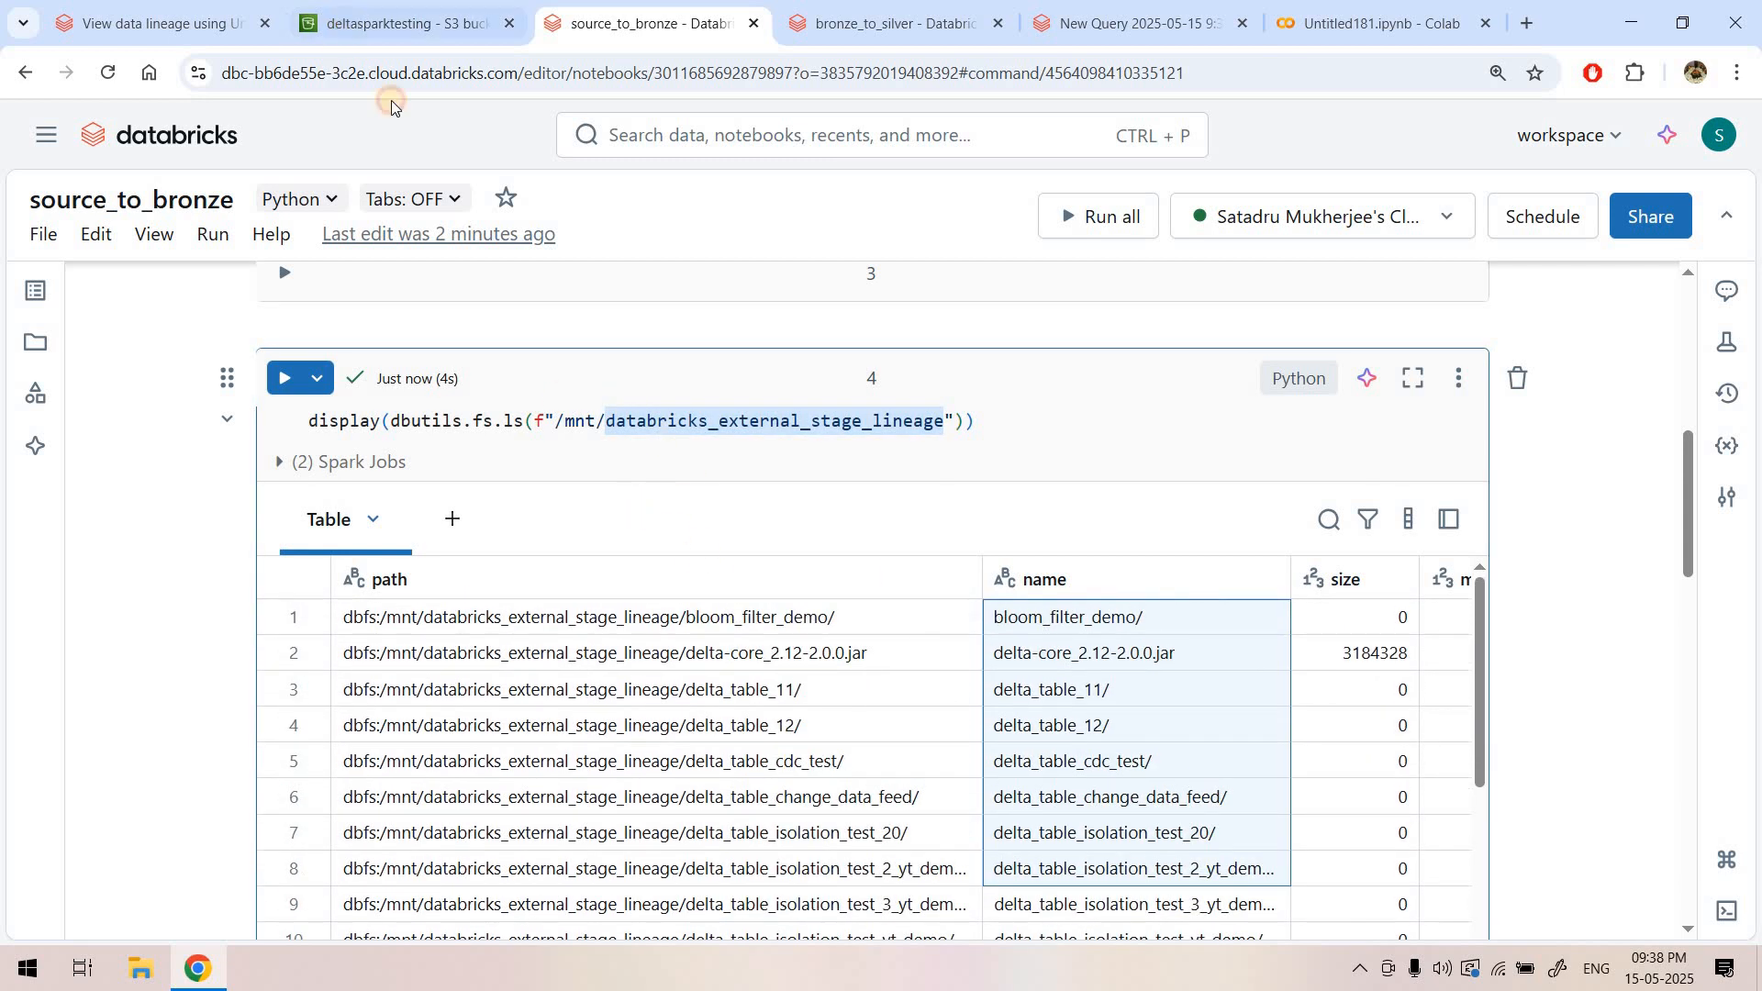
- Append the iris_data/ folder name copied from S3 to the mount path in the listing cell and rerun it
left_click(348, 26)
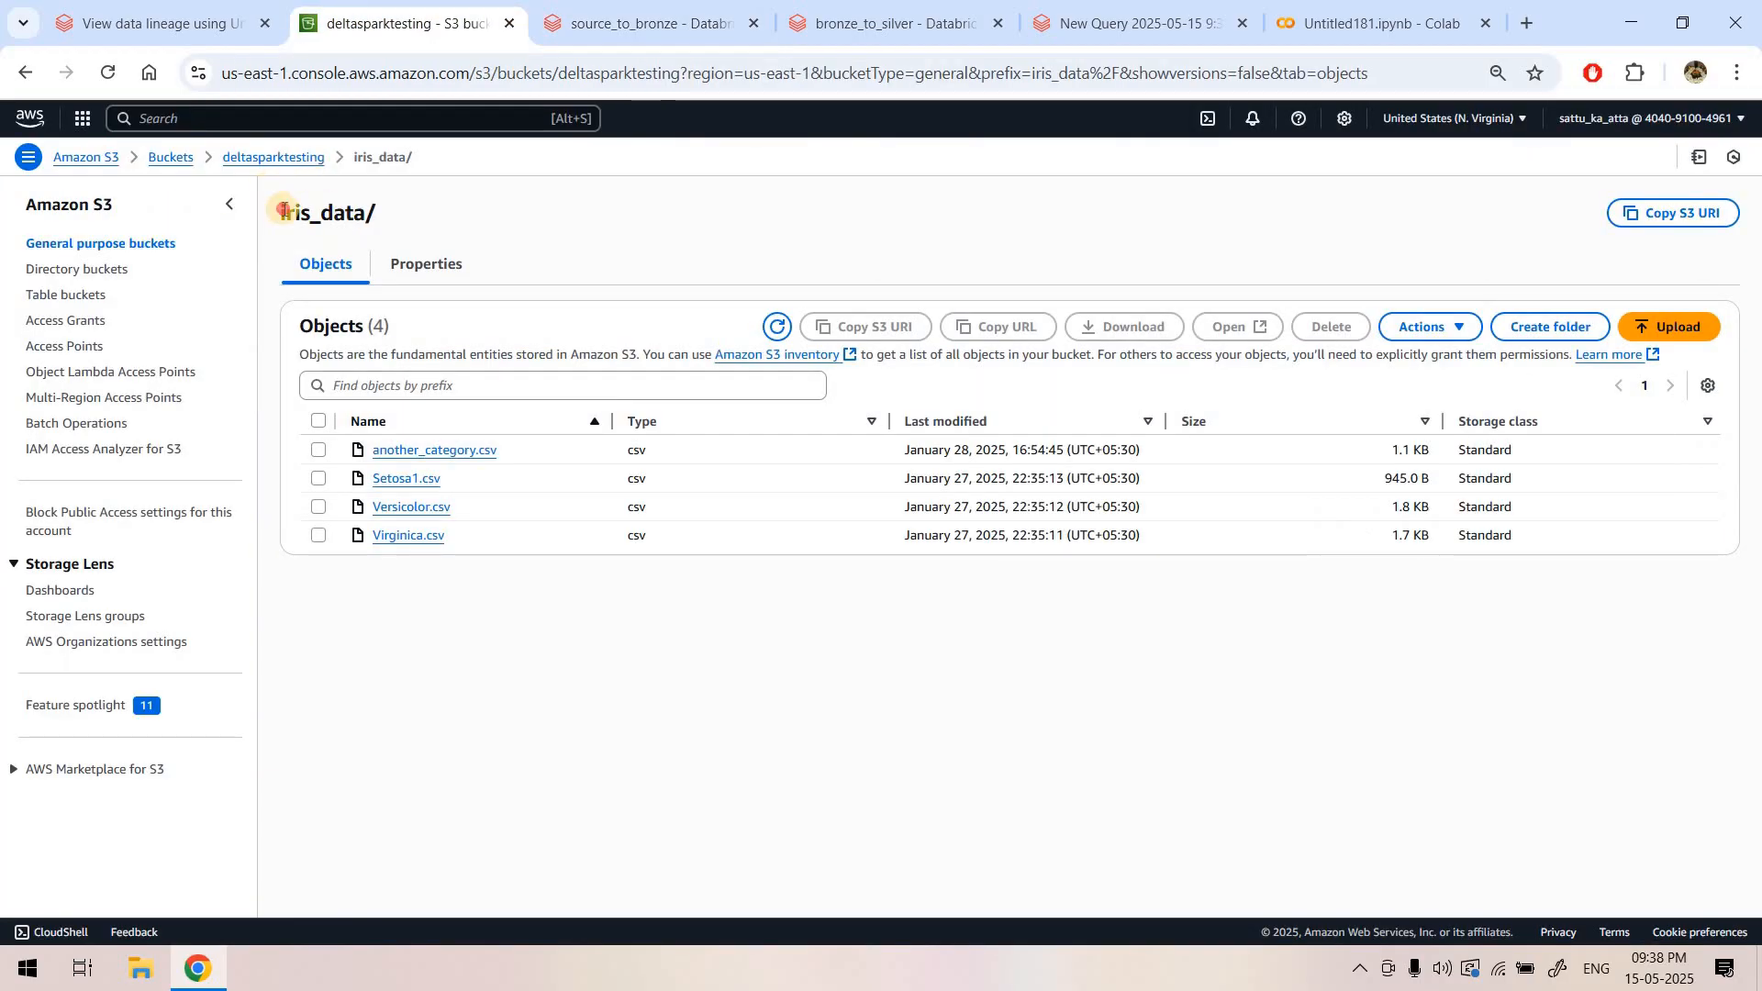
triple_click(414, 213)
key("ctrl+c")
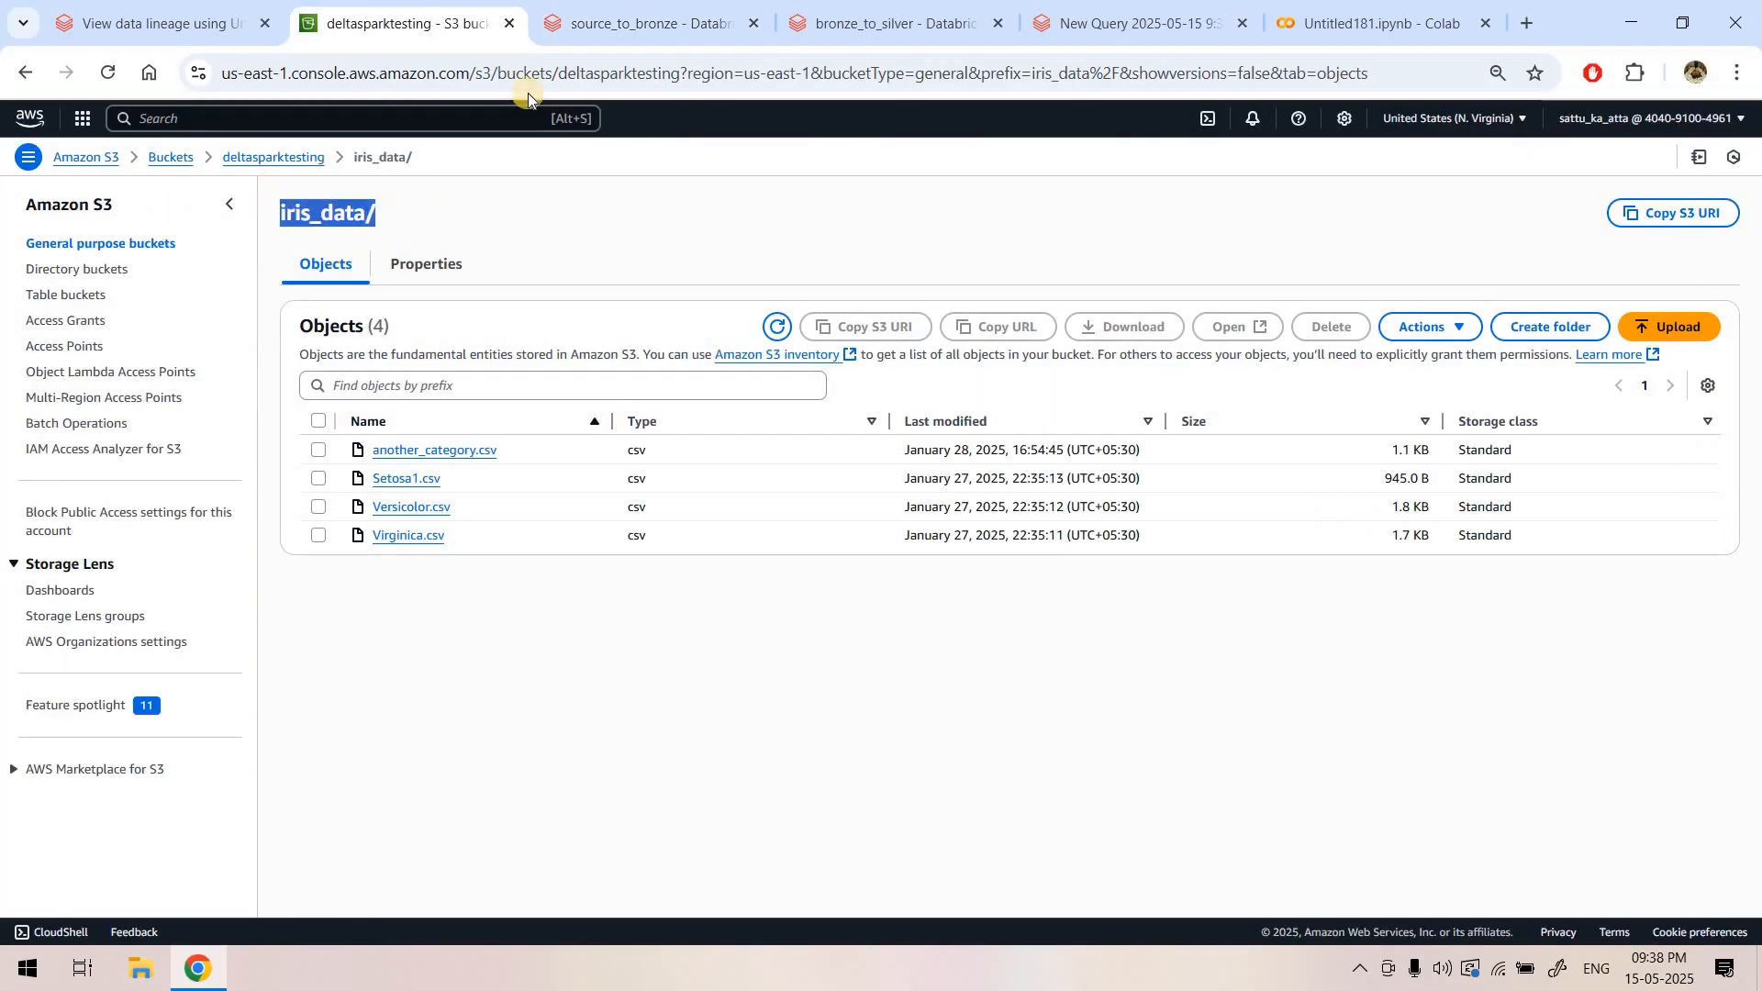
key("ctrl+Tab")
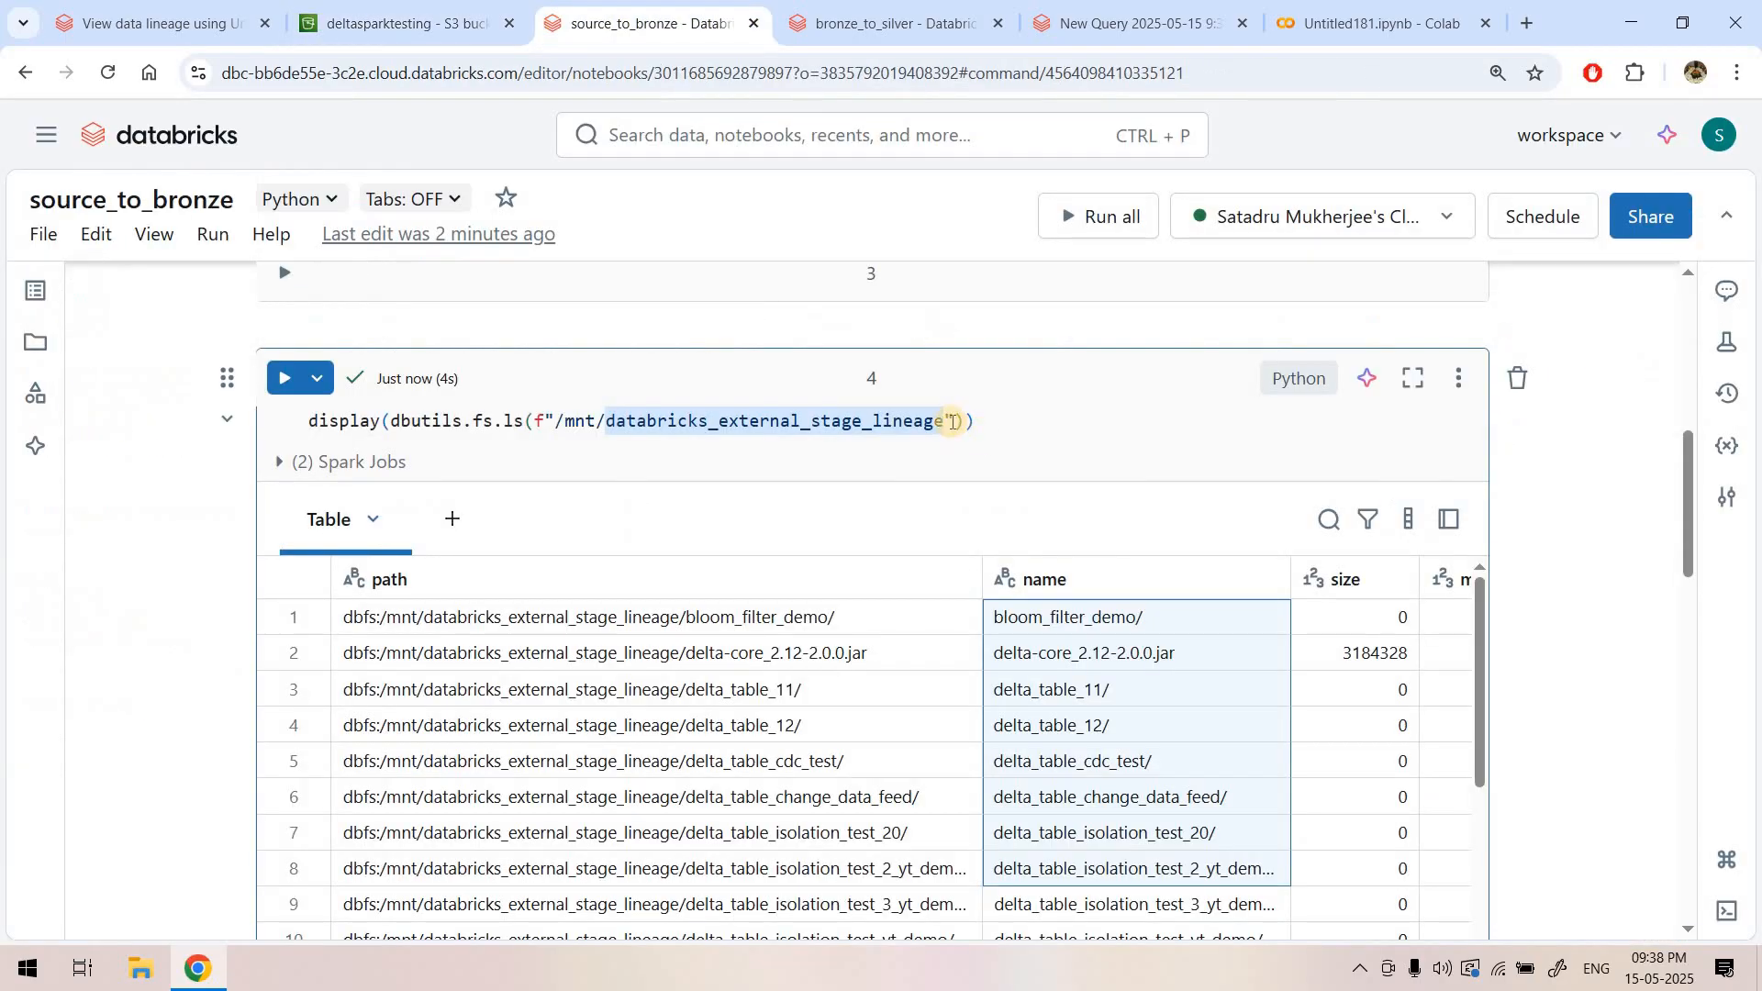
left_click(948, 421)
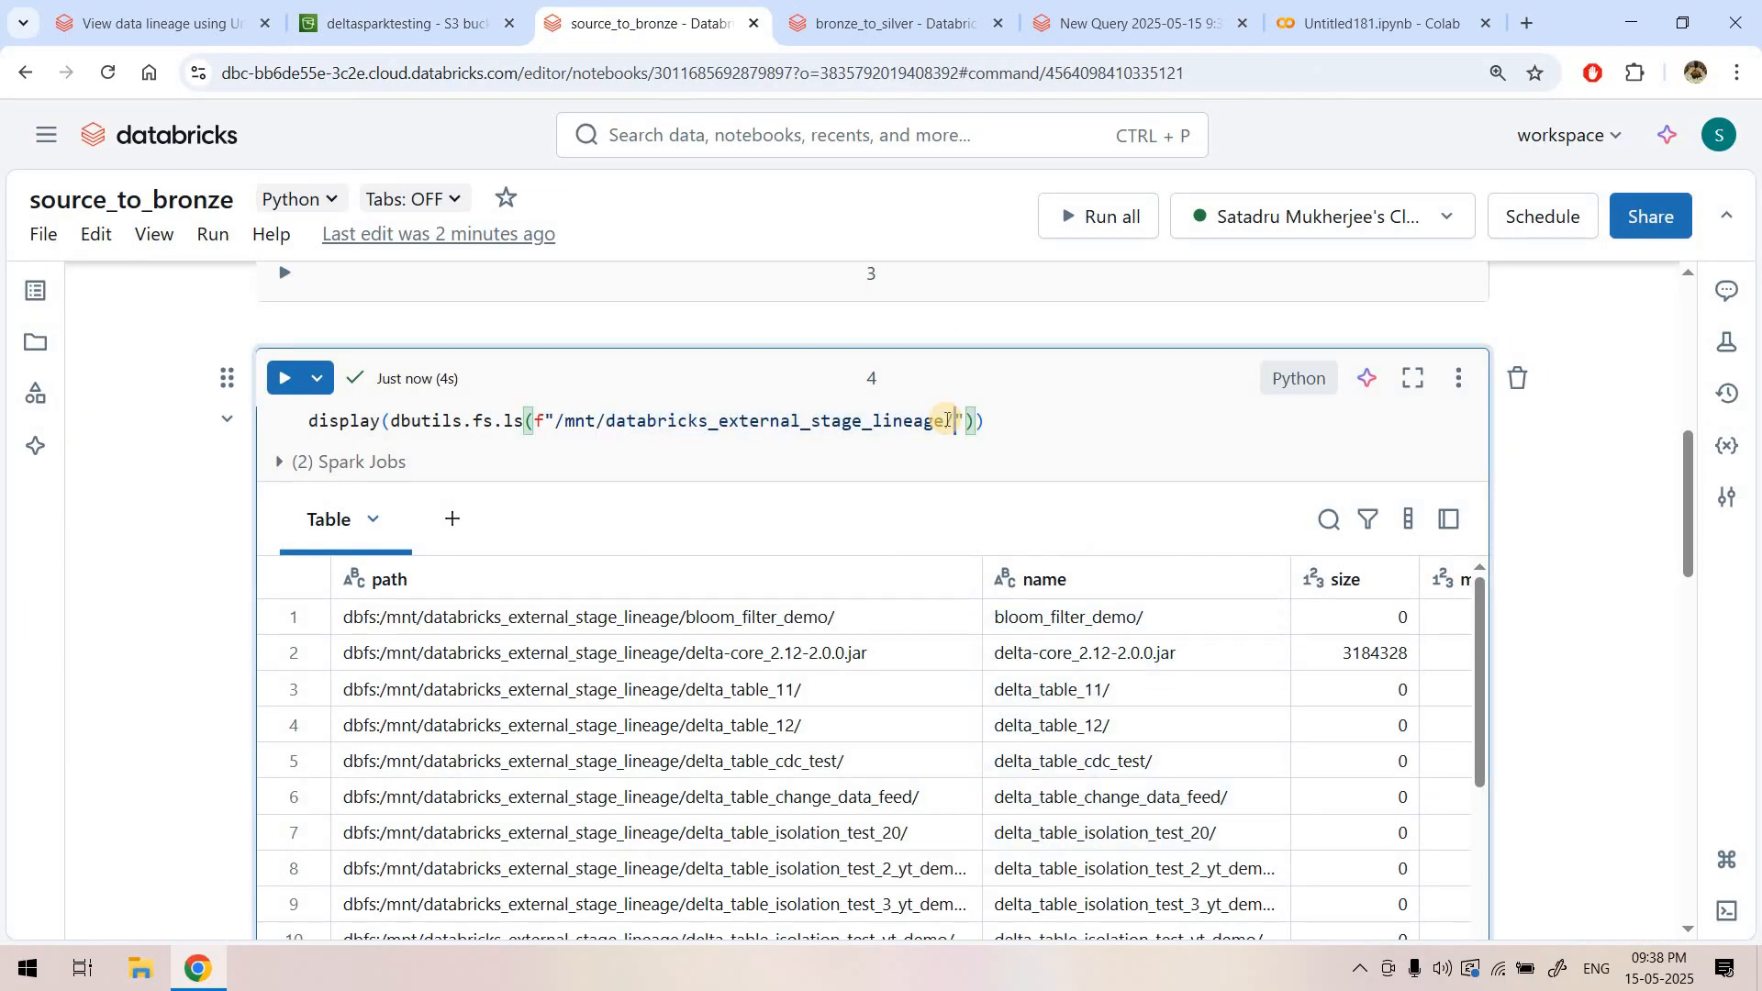
type("/")
key("ctrl+v")
left_click(280, 381)
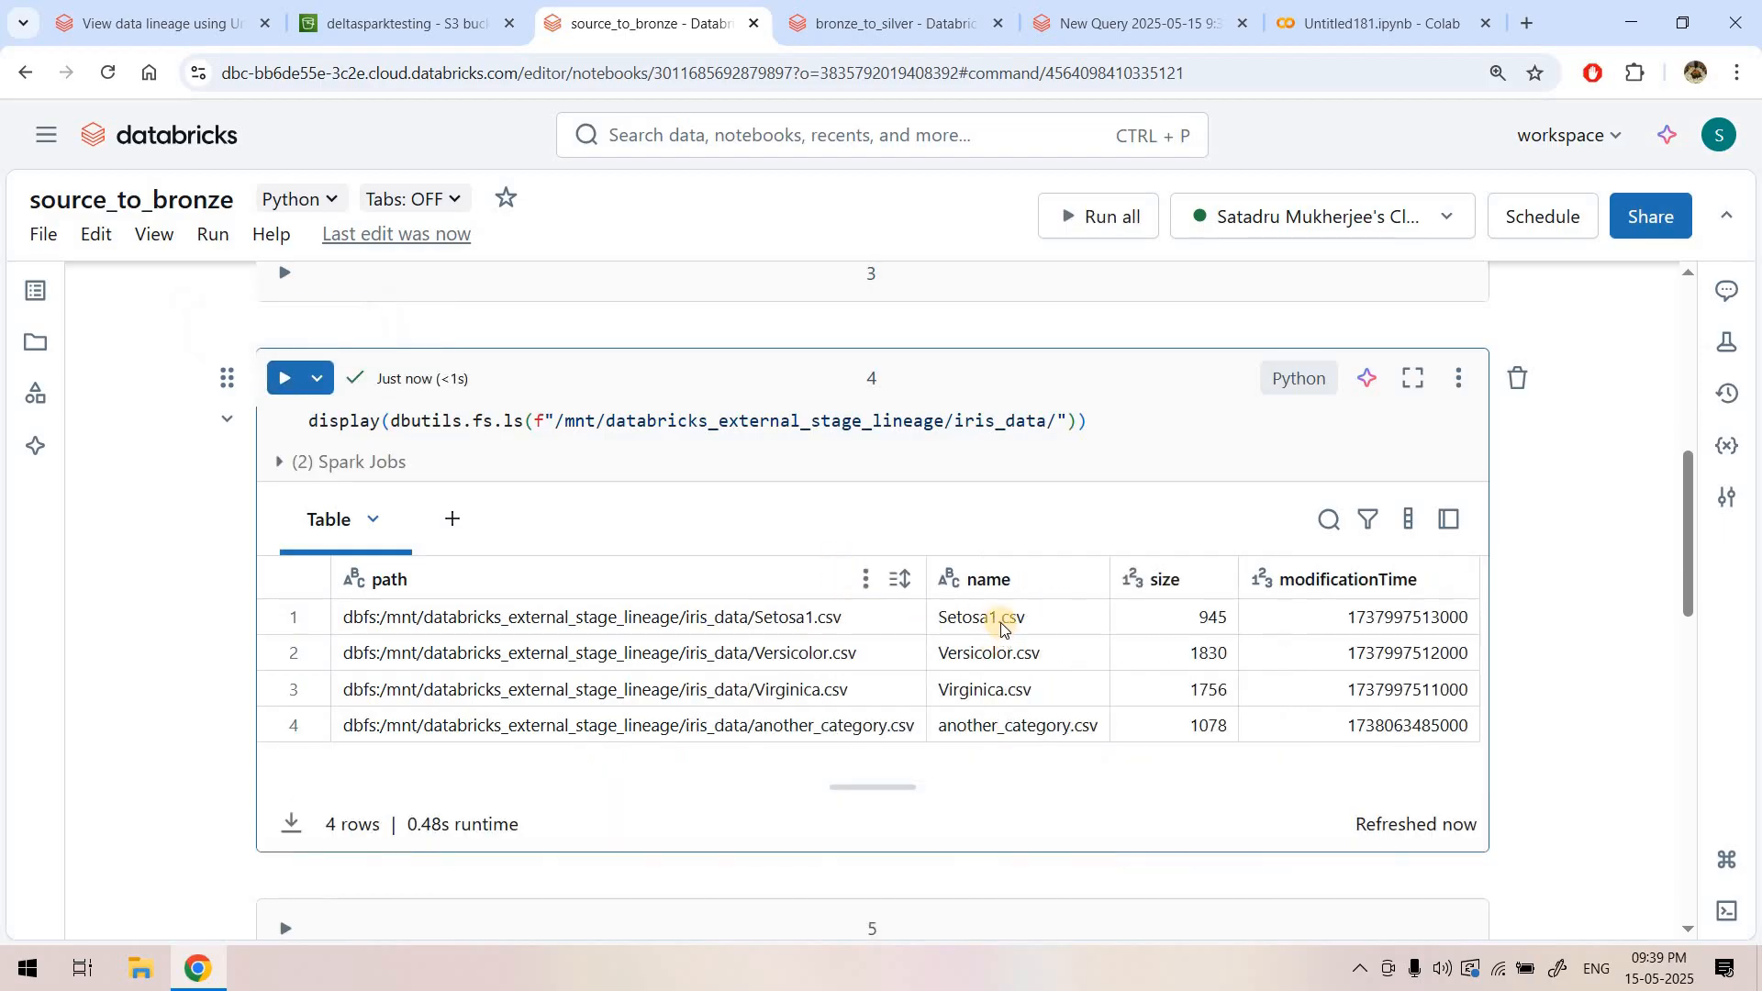
- Compare the listed iris_data file names with the objects in the S3 folder
left_click_drag(998, 622, 1010, 727)
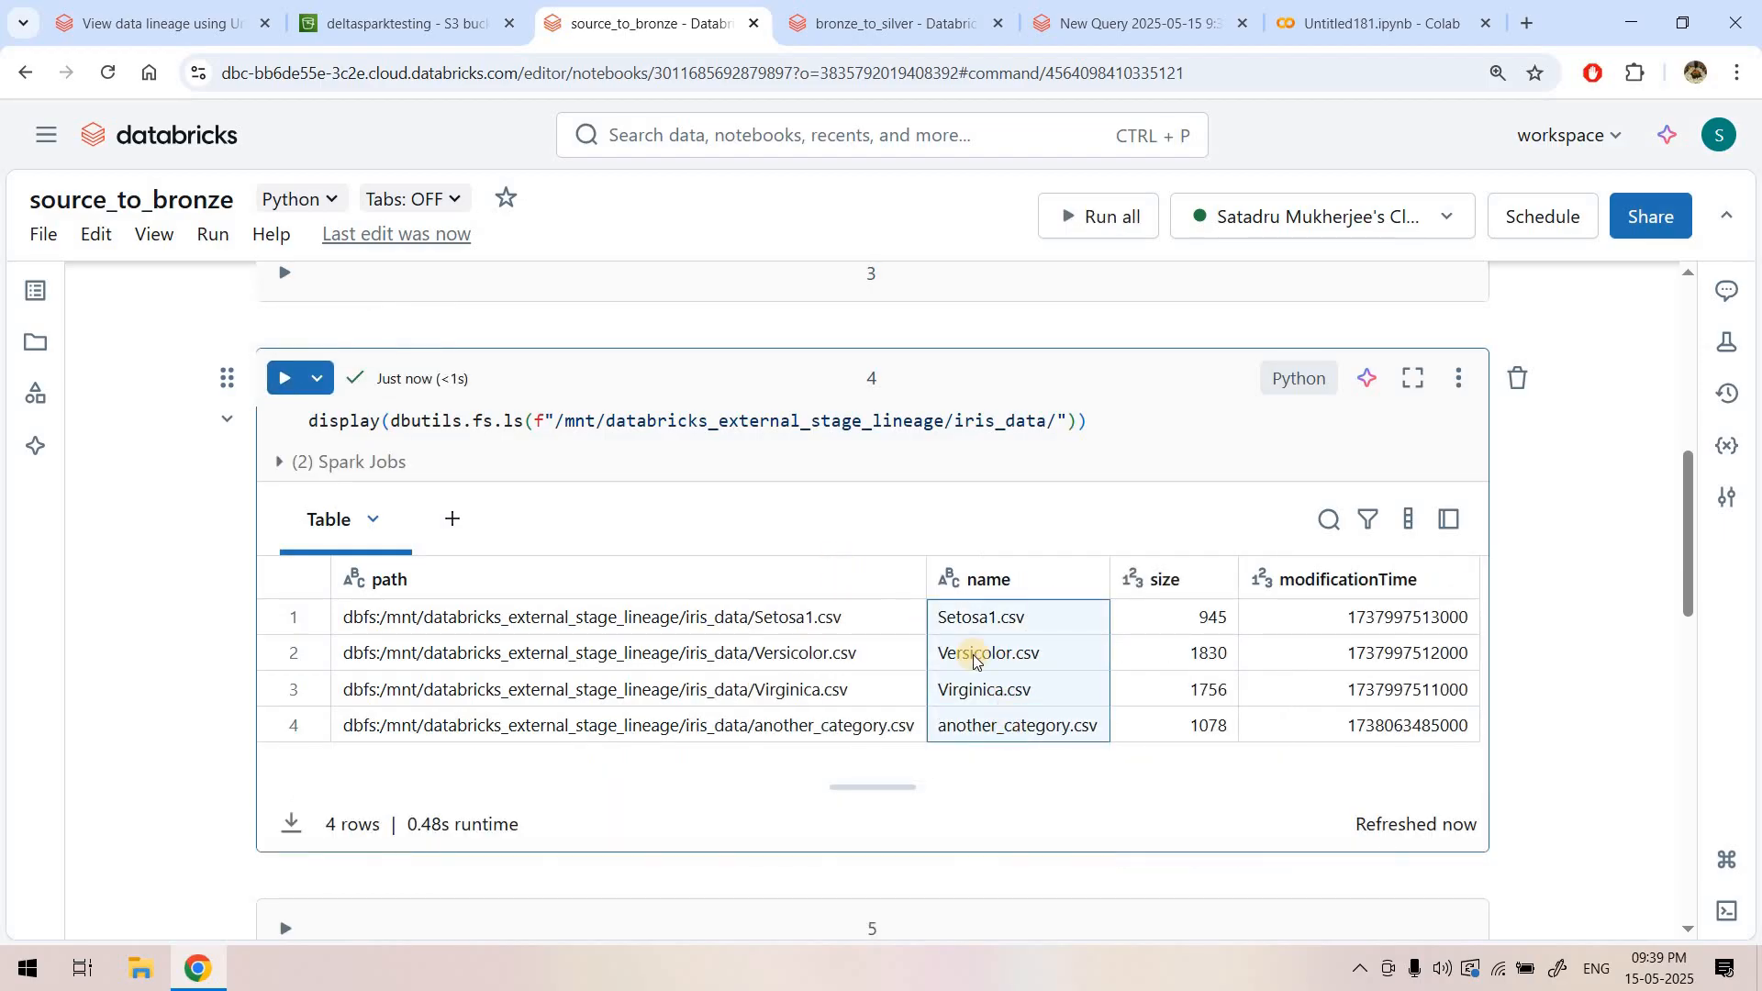
left_click(412, 4)
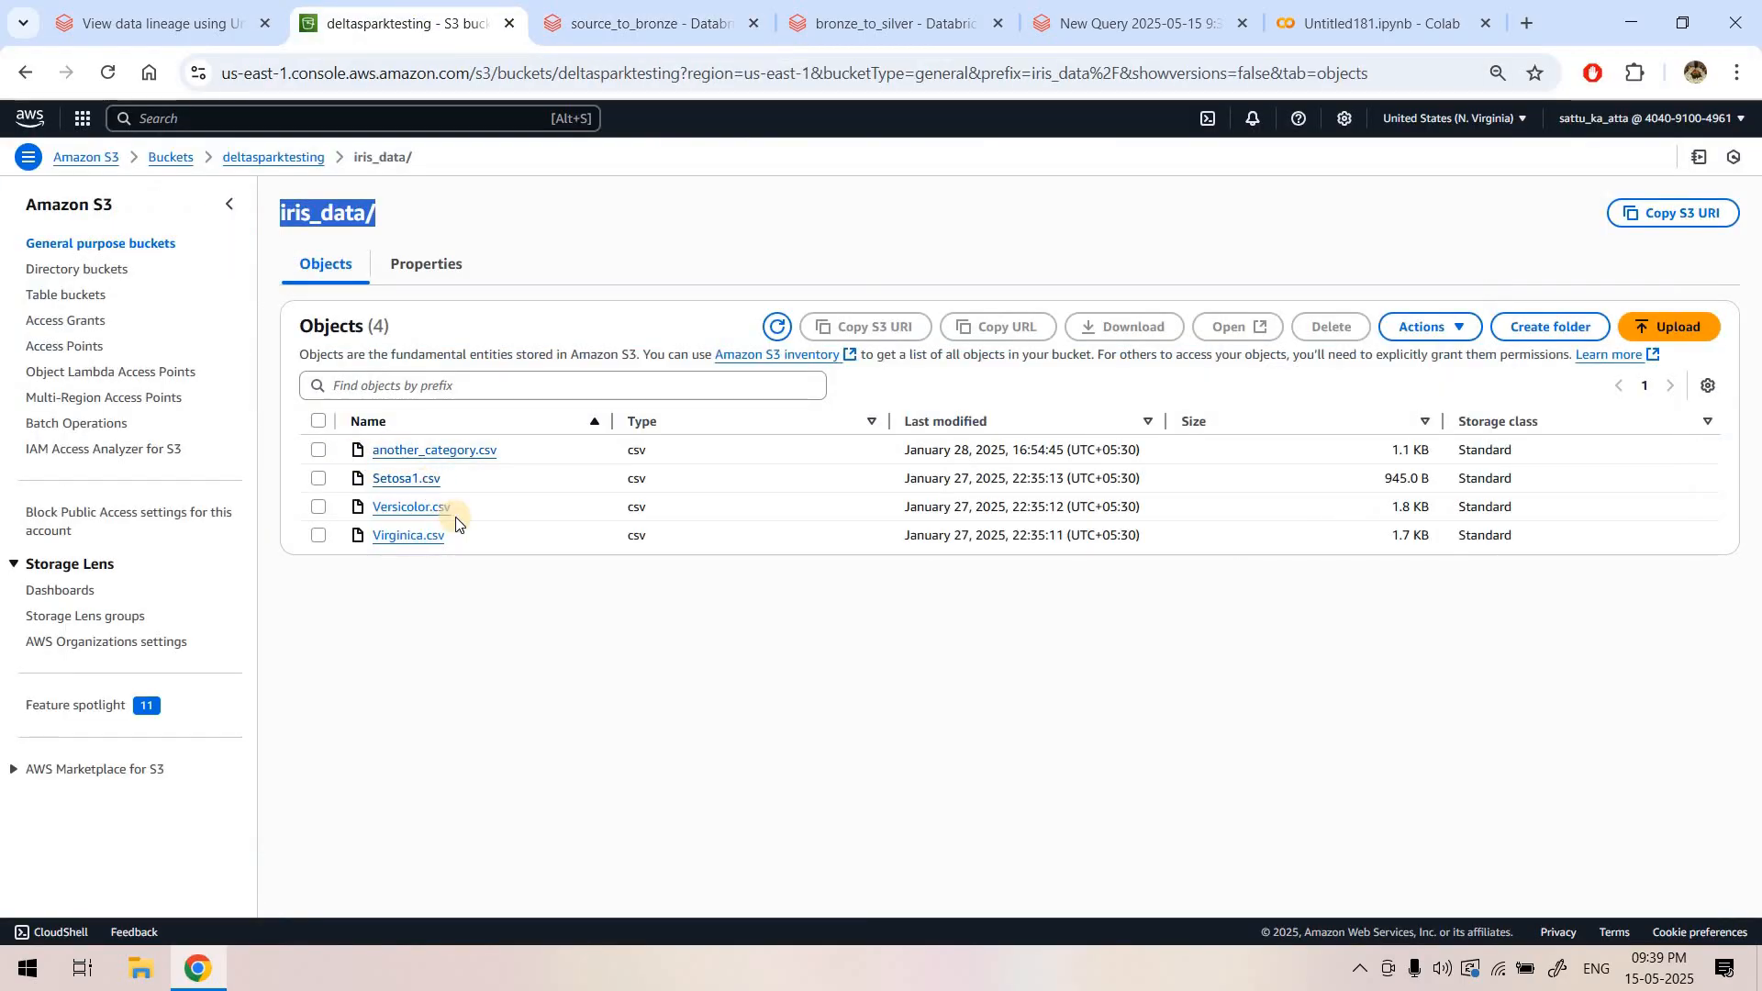
left_click(569, 4)
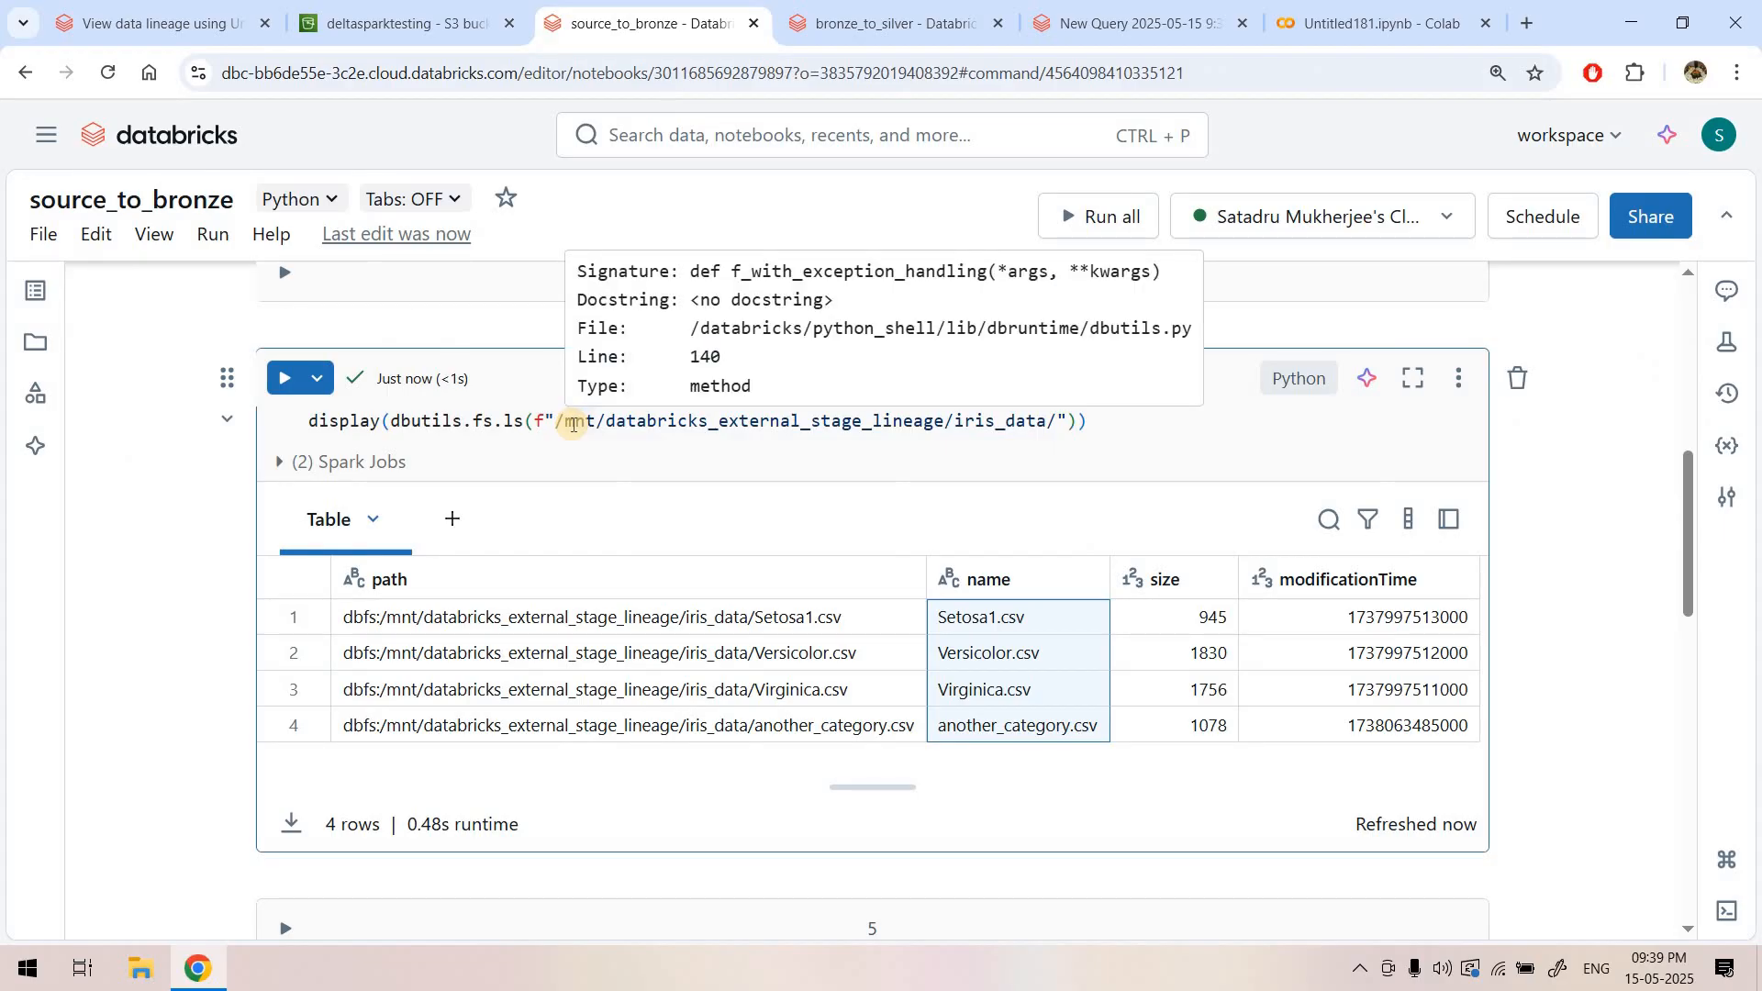
- Run the cell that imports everything from pyspark.sql.functions and pyspark.sql.types
left_click(487, 422)
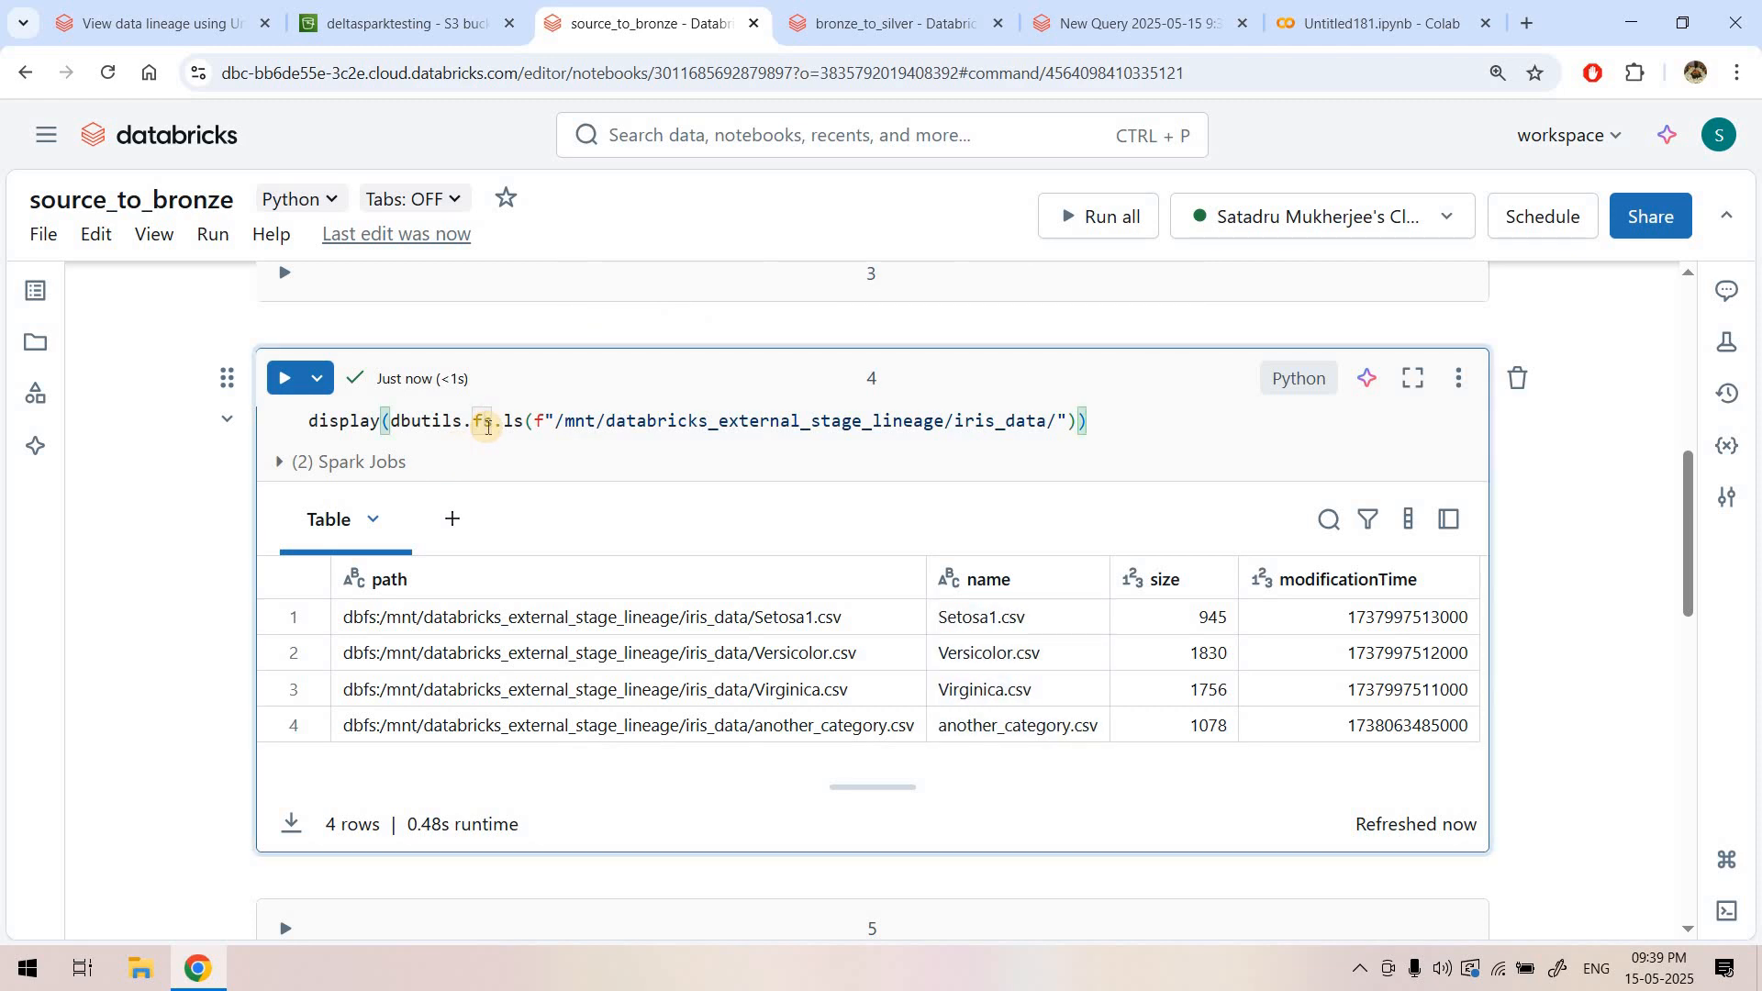
scroll(385, 569, "down", 3)
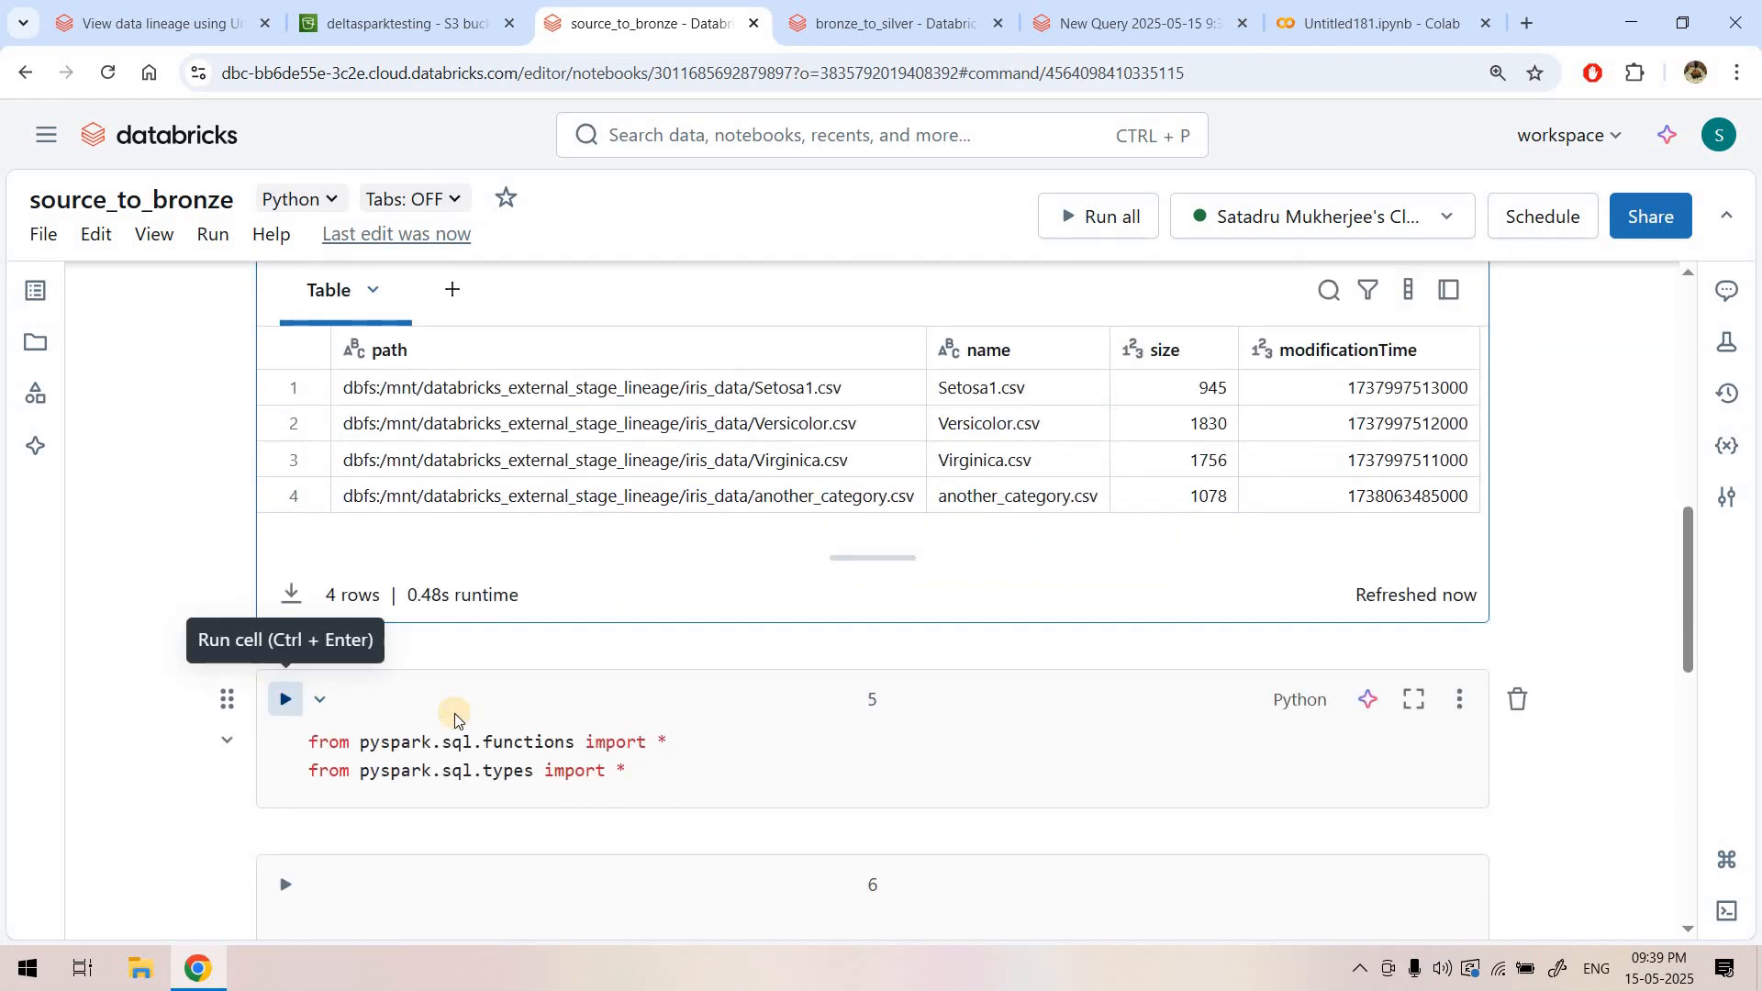
left_click(286, 700)
- Examine the load path in the CSV-reading cell, checking its mount name and iris_data folder against the S3 bucket
scroll(280, 679, "down", 3)
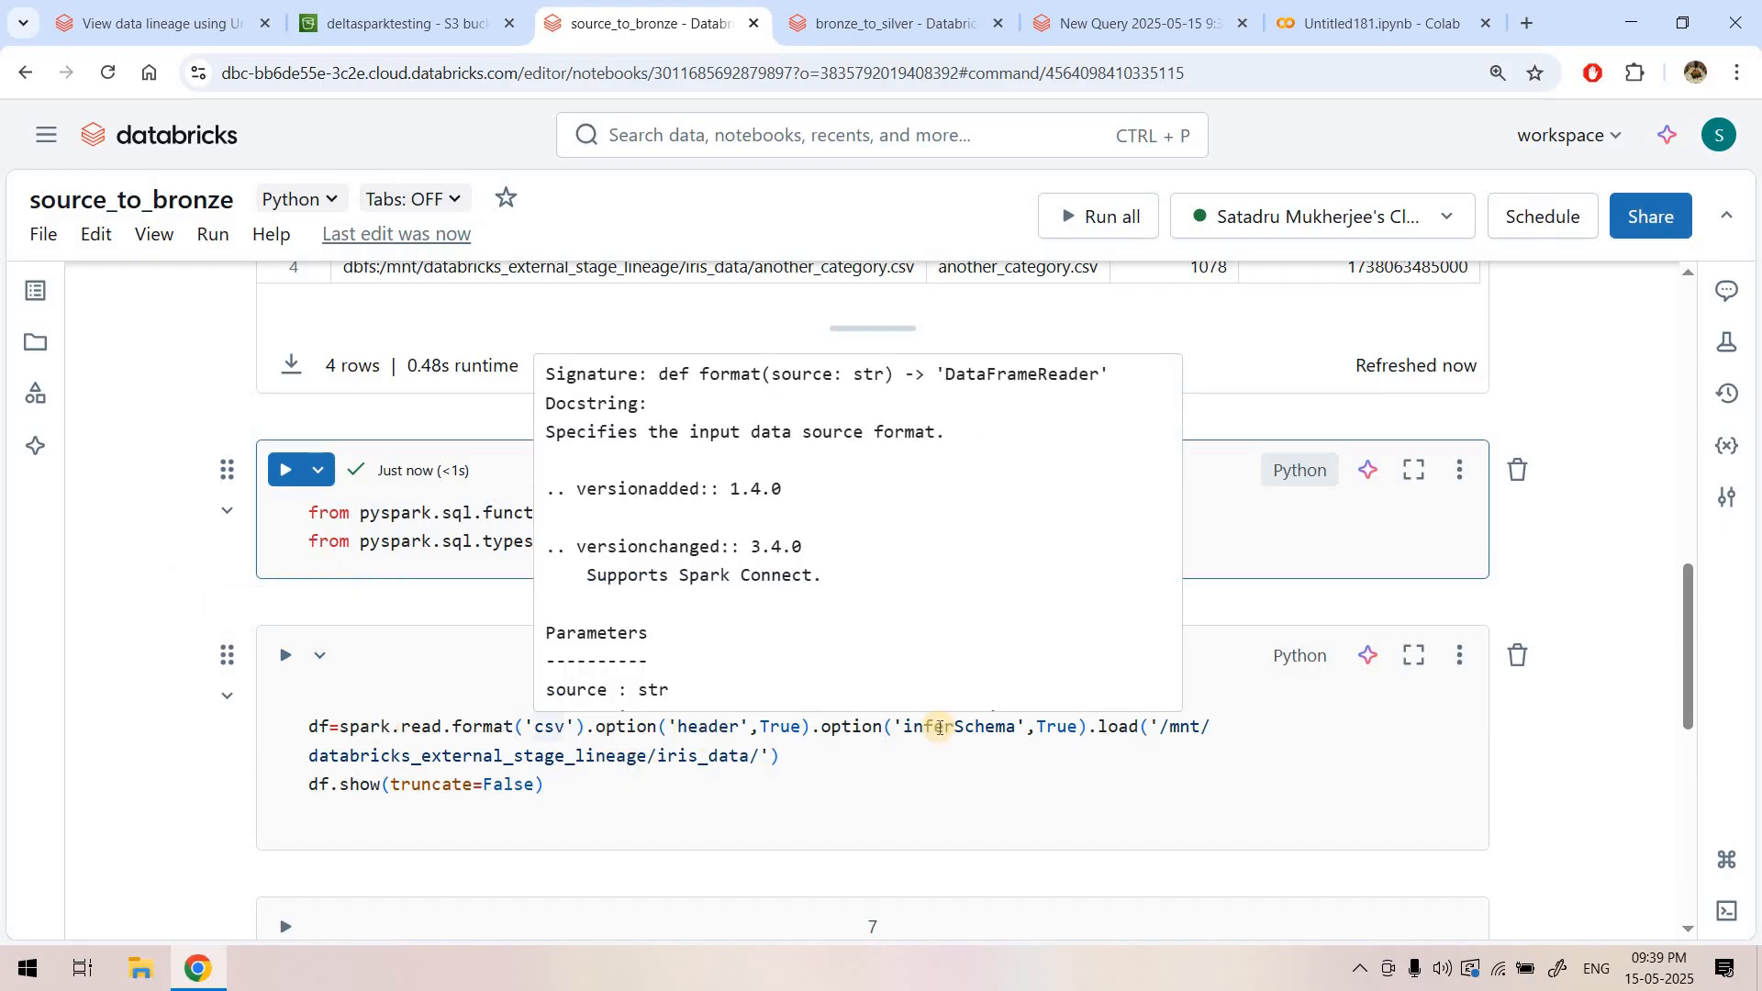
left_click(1139, 733)
left_click_drag(1155, 727, 762, 756)
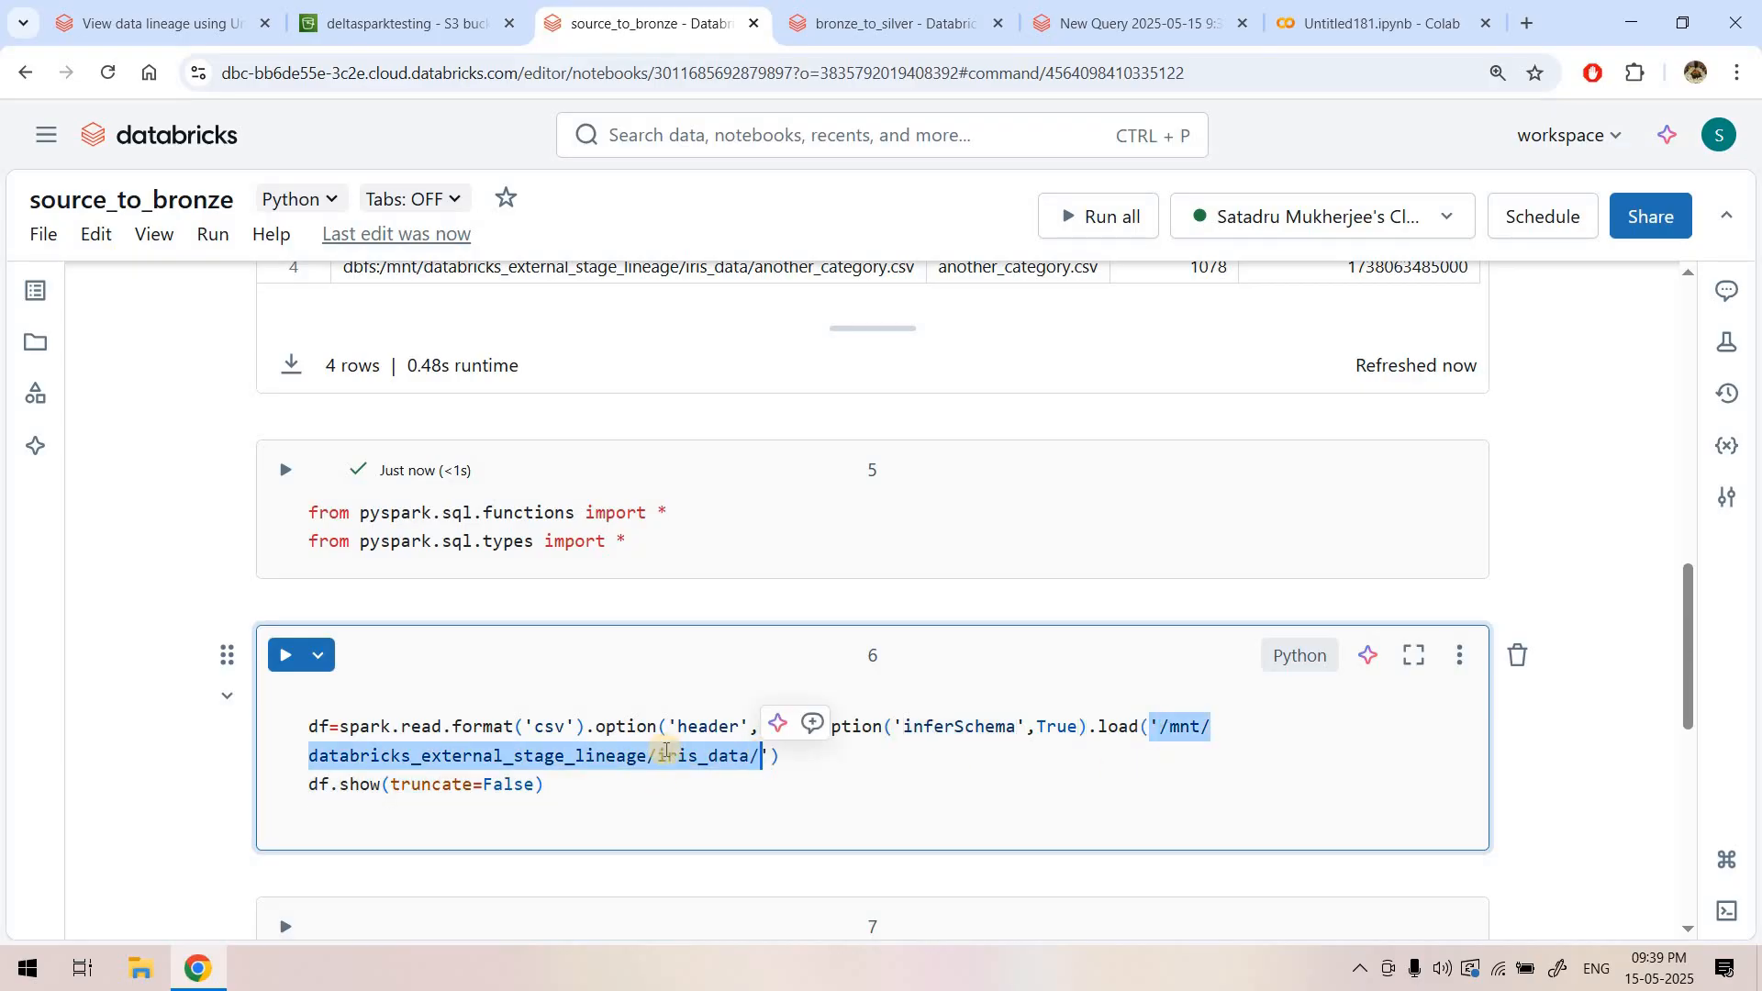
left_click(663, 756)
left_click(610, 756)
double_click(402, 763)
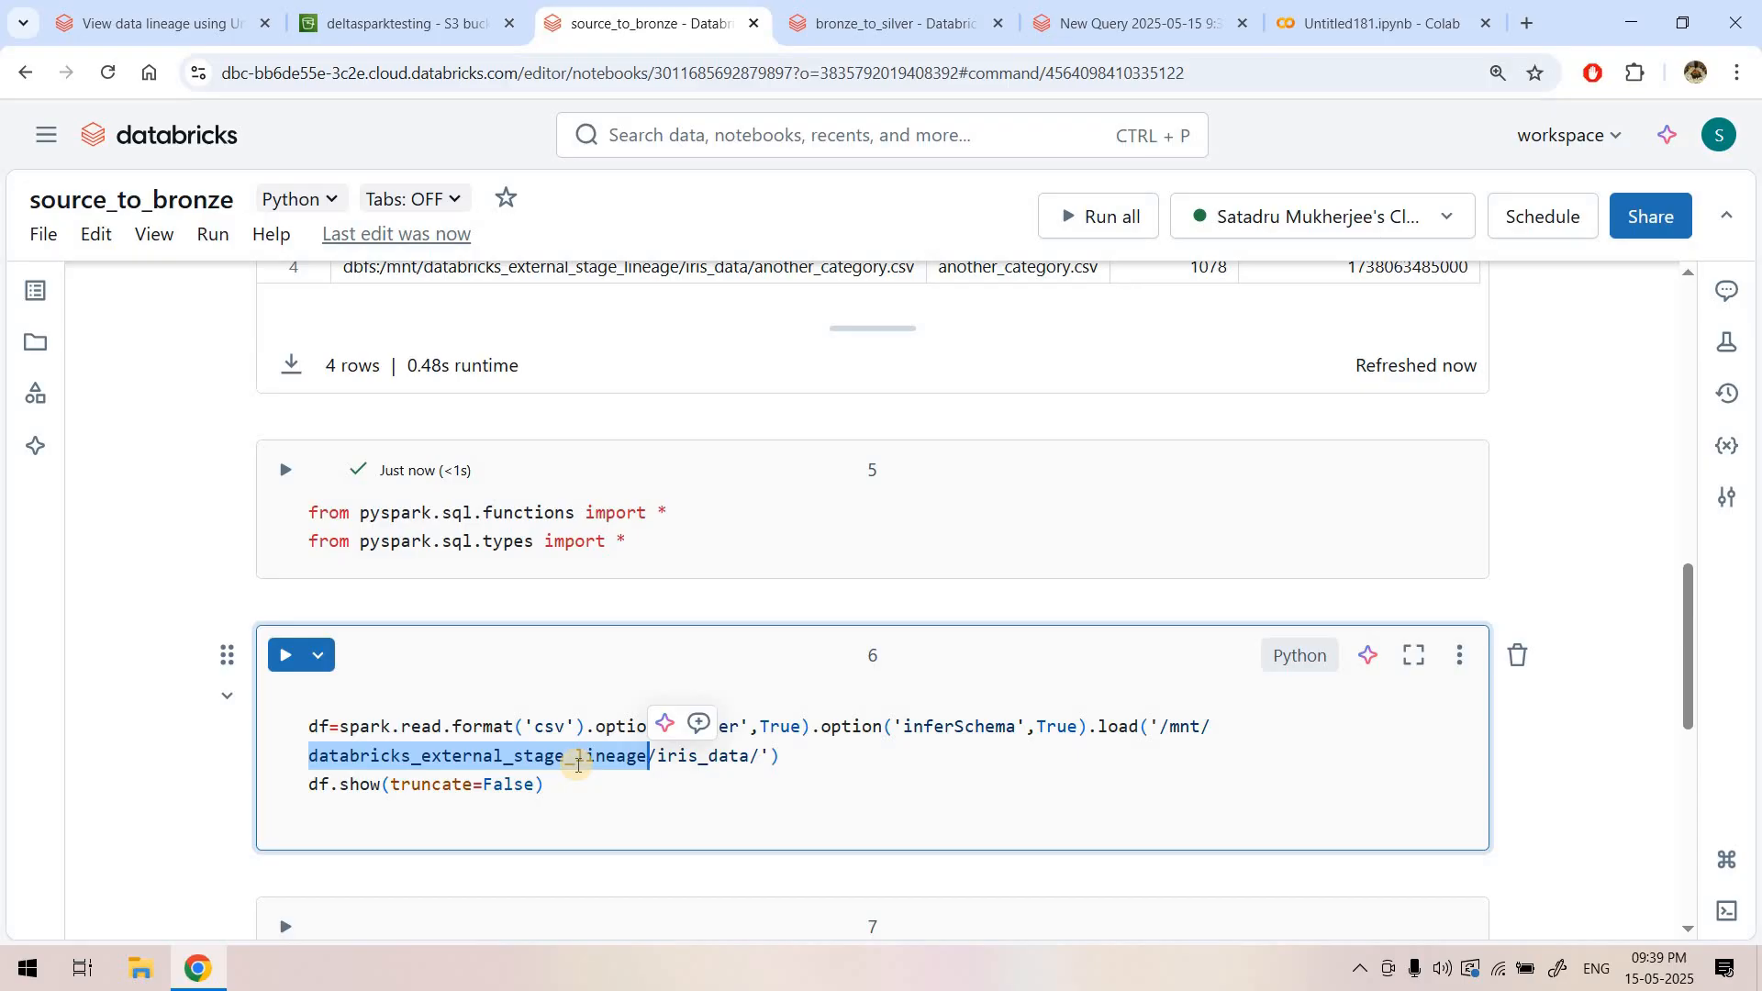
triple_click(686, 755)
double_click(686, 755)
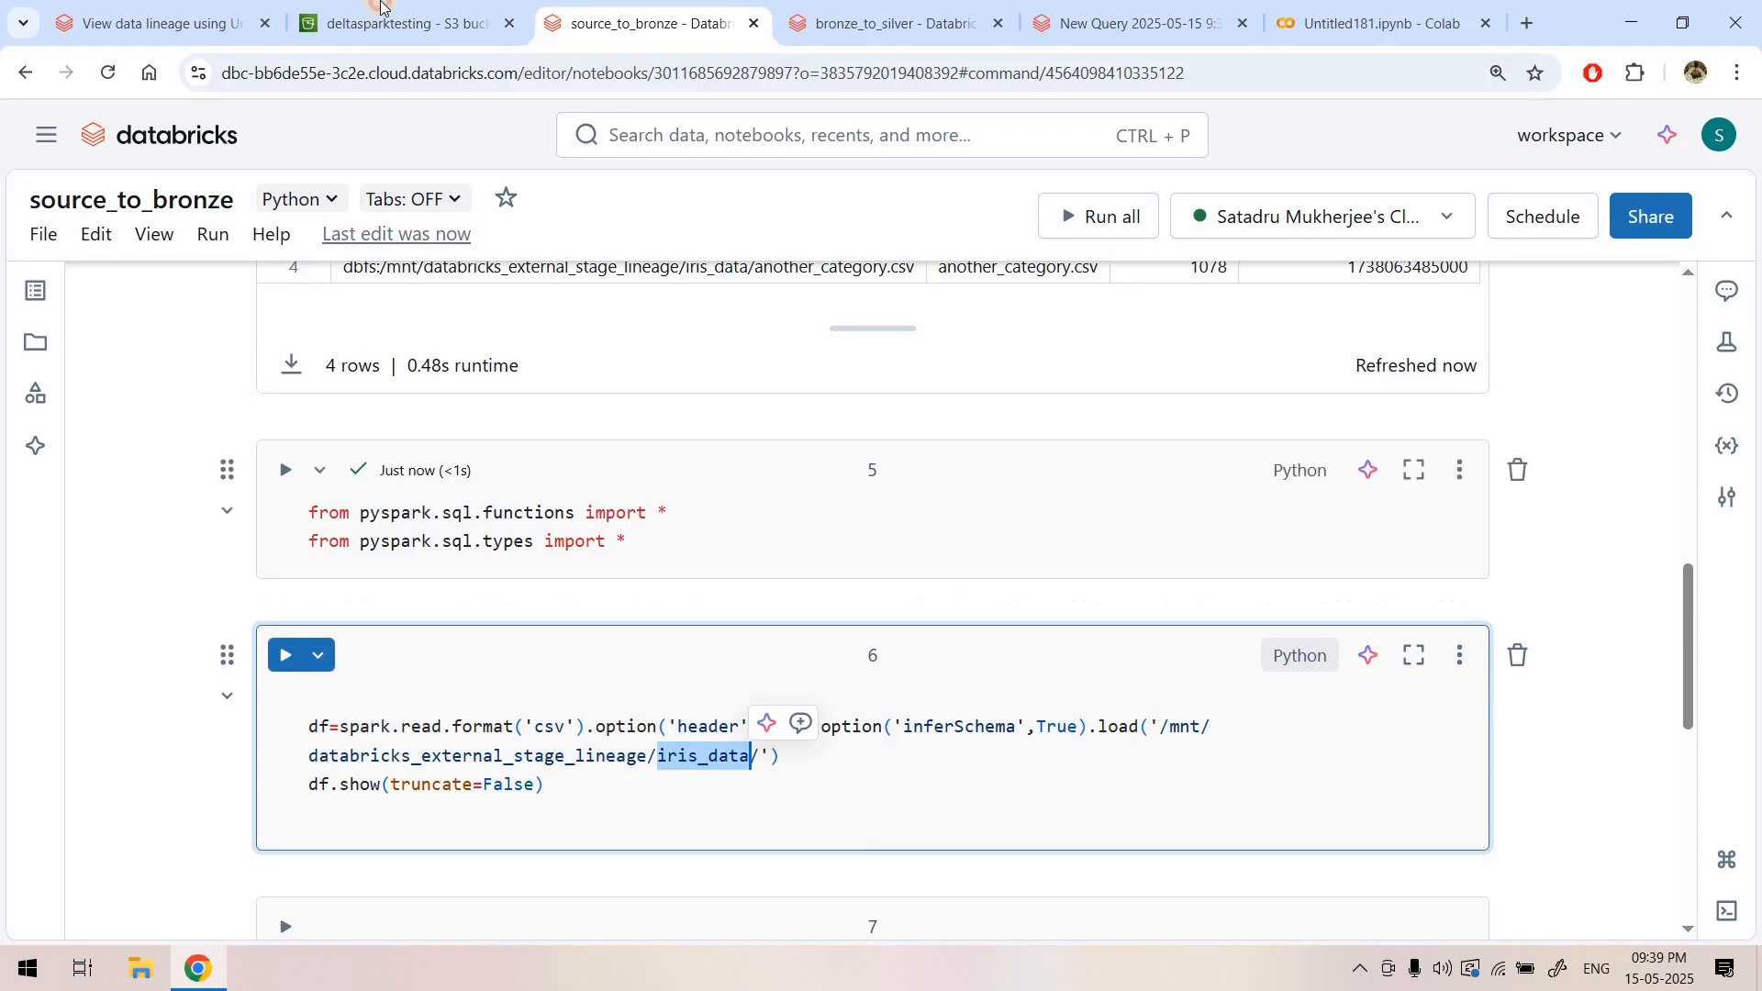
left_click(381, 5)
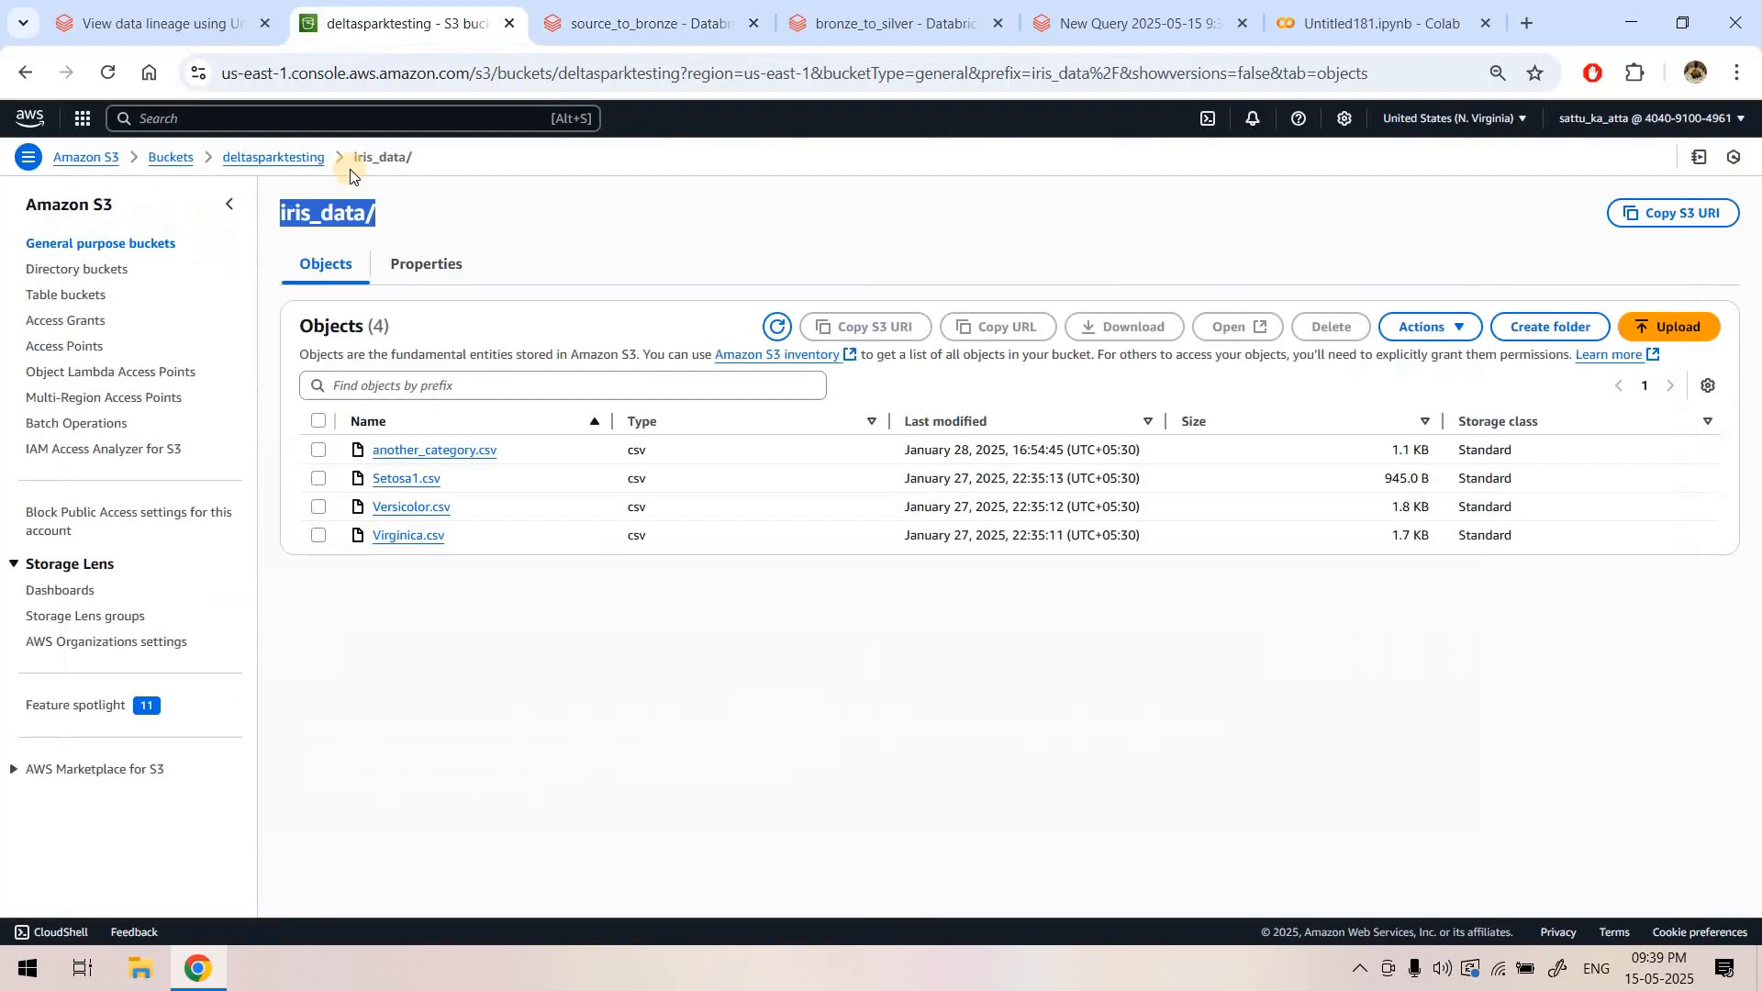
- Run the notebook cell that loads the iris_data CSV files into the df DataFrame, and view the displayed rows
left_click(550, 27)
left_click(284, 655)
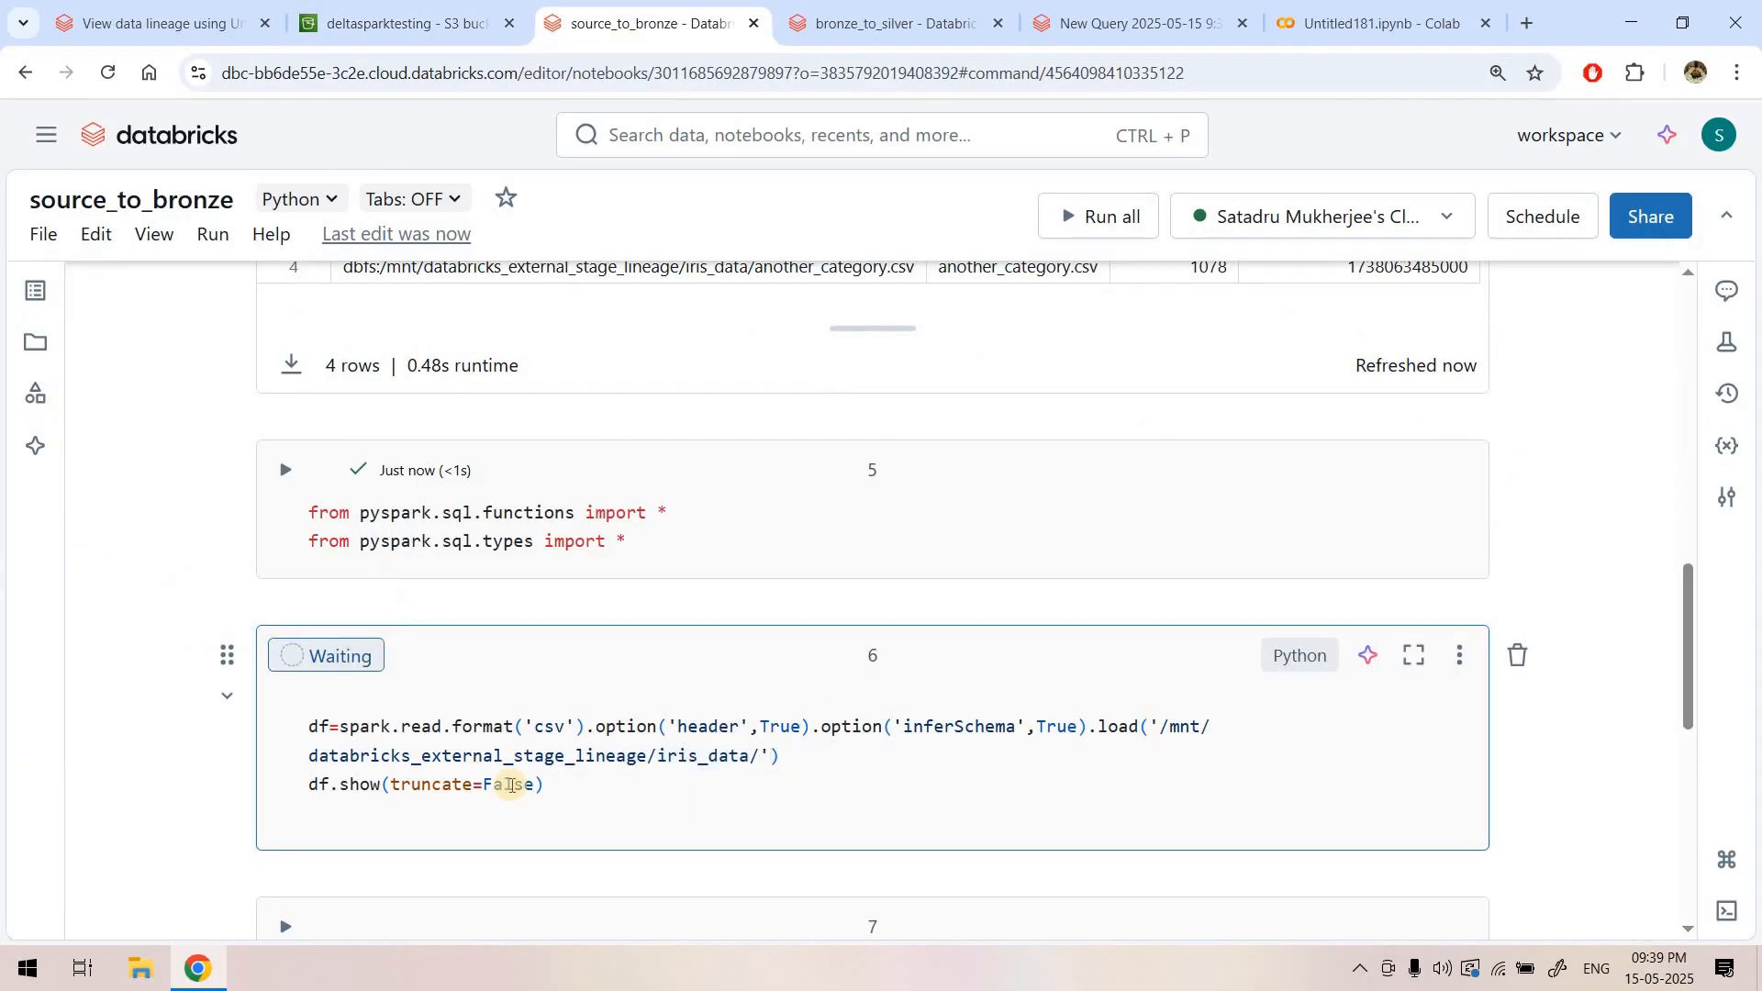
left_click(543, 786)
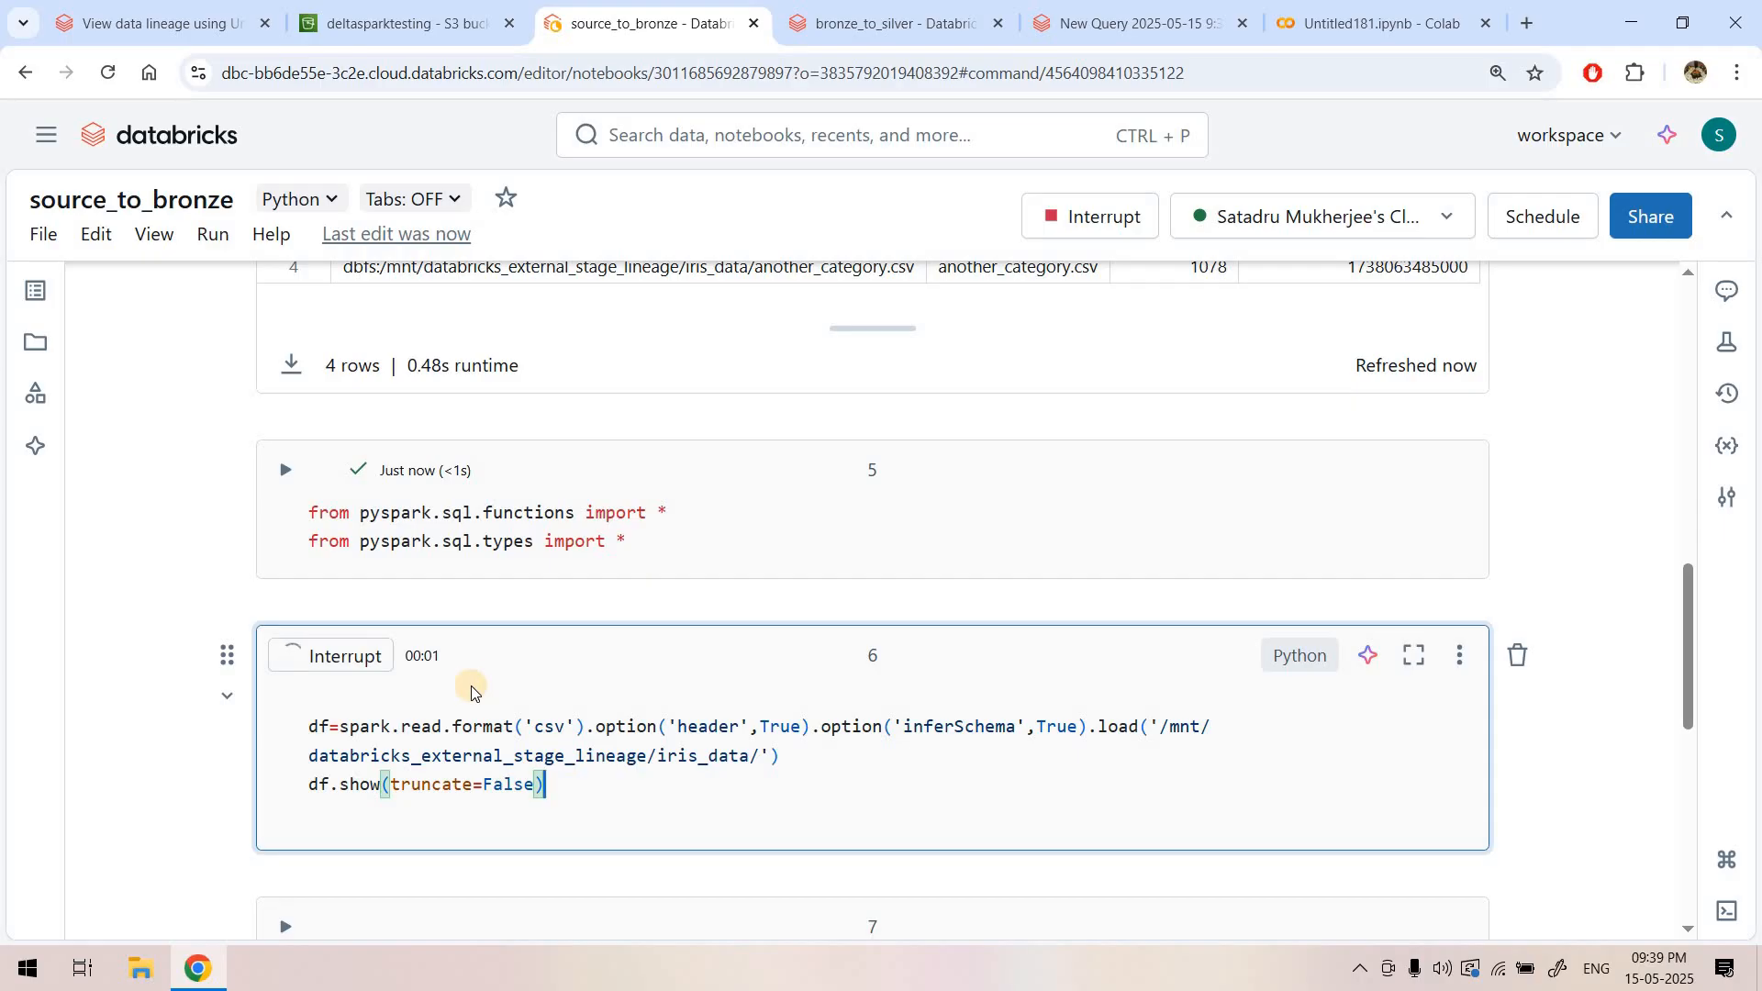
scroll(747, 719, "down", 3)
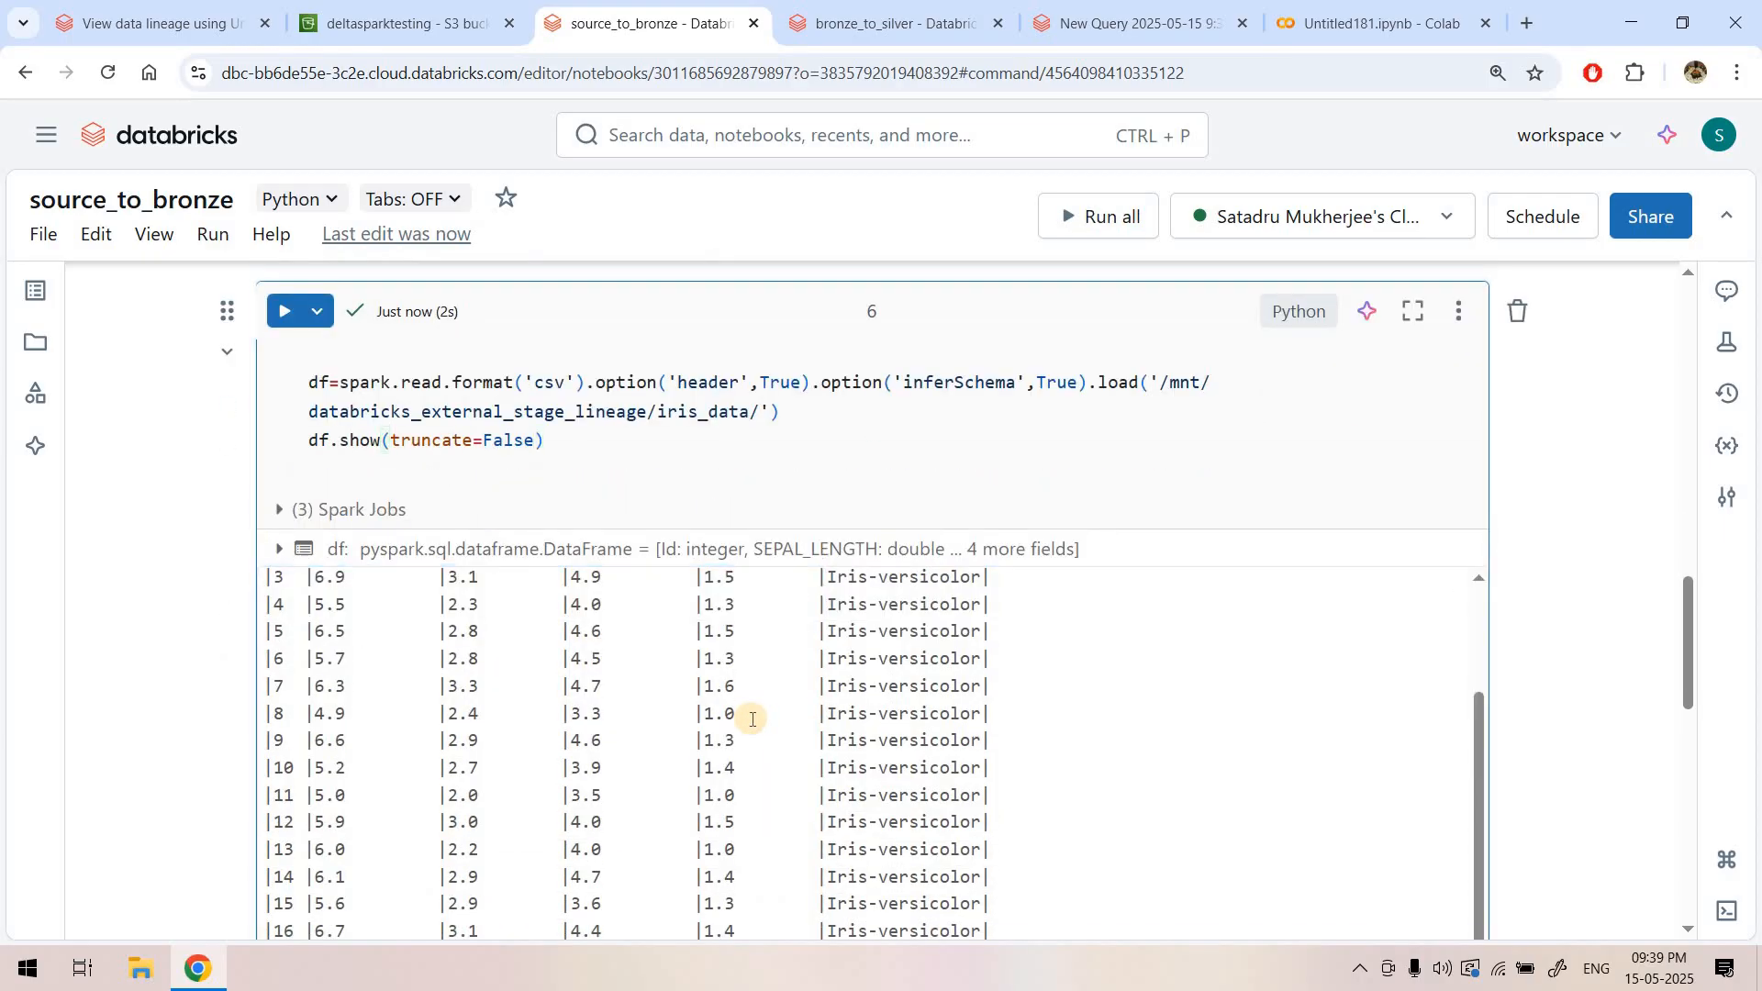
scroll(753, 719, "up", 2)
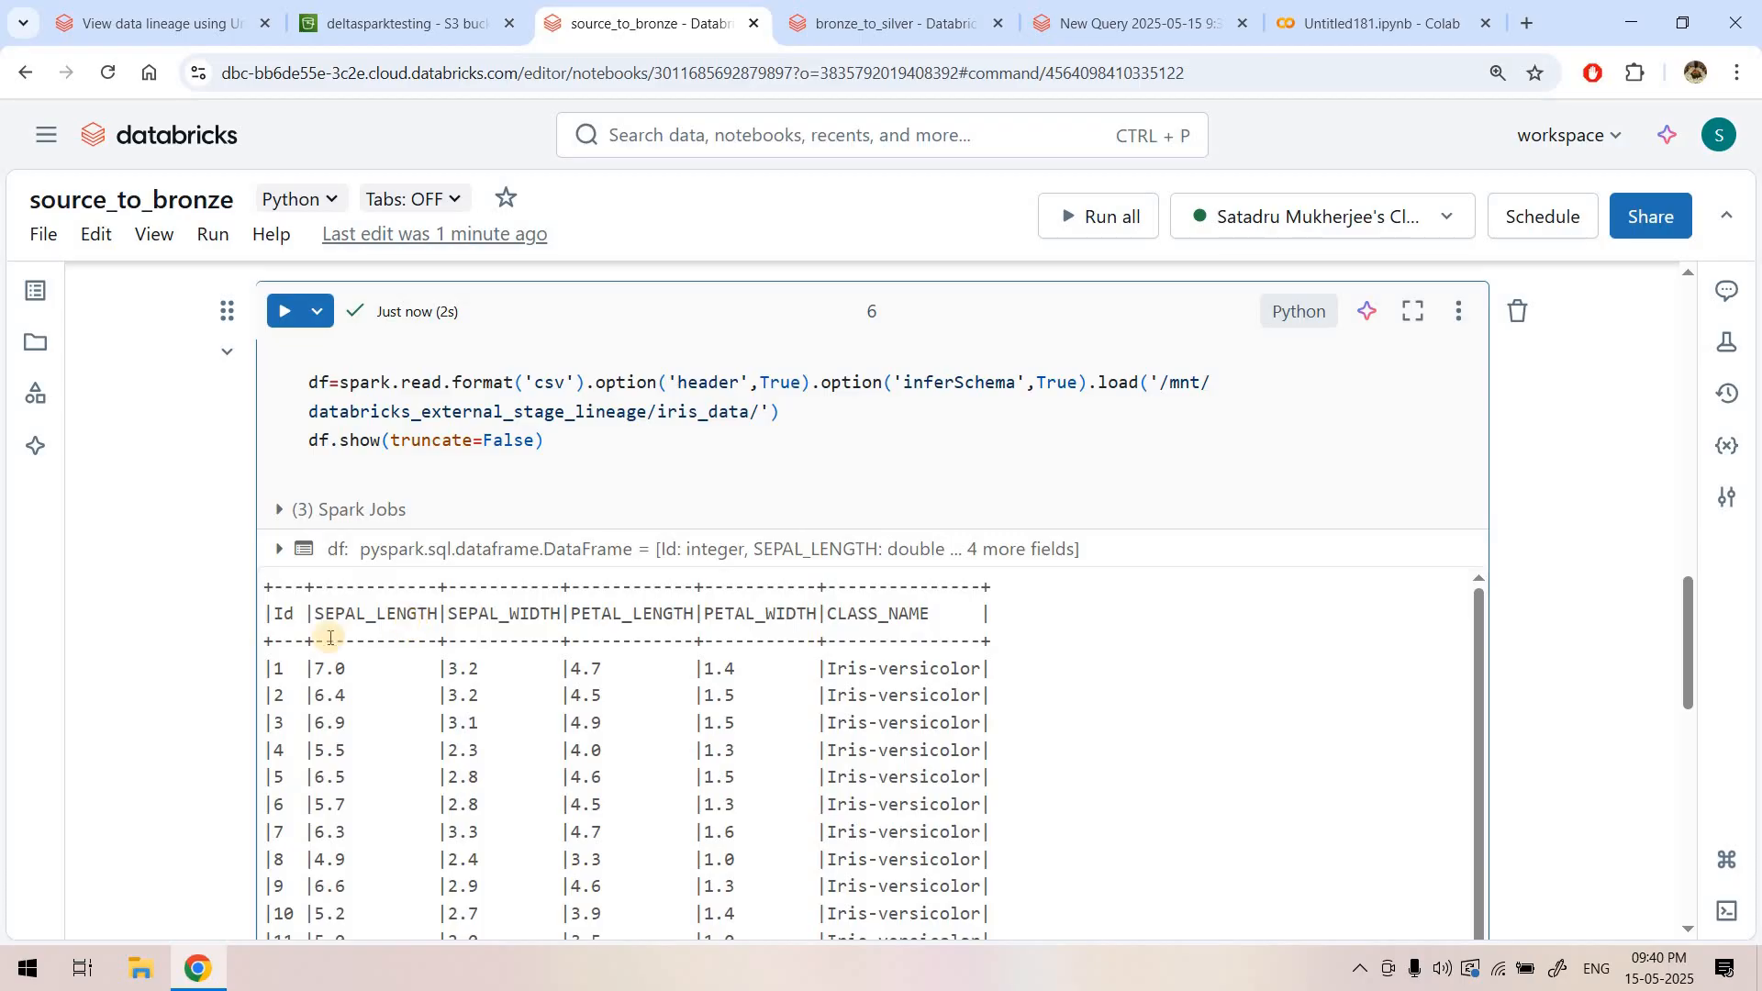
left_click(445, 469)
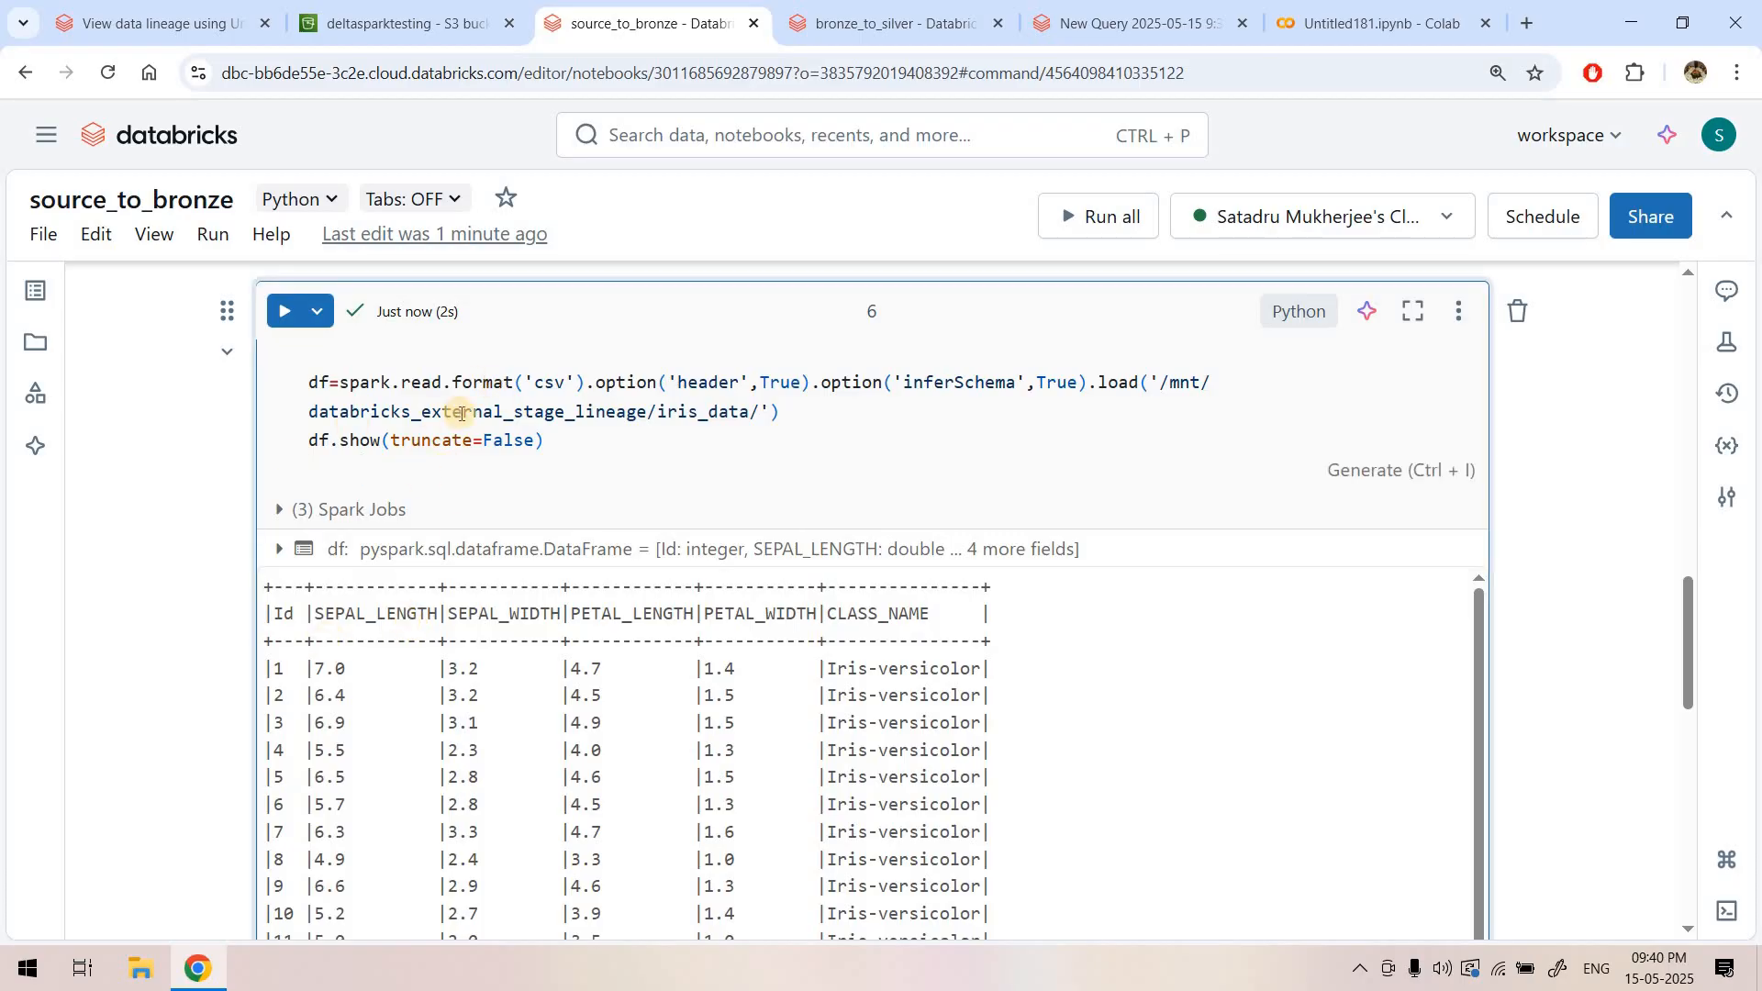
- Check the workspace catalog's default schema and run the cell that saves df as the Delta table default.iris_date in overwrite mode
scroll(184, 472, "down", 3)
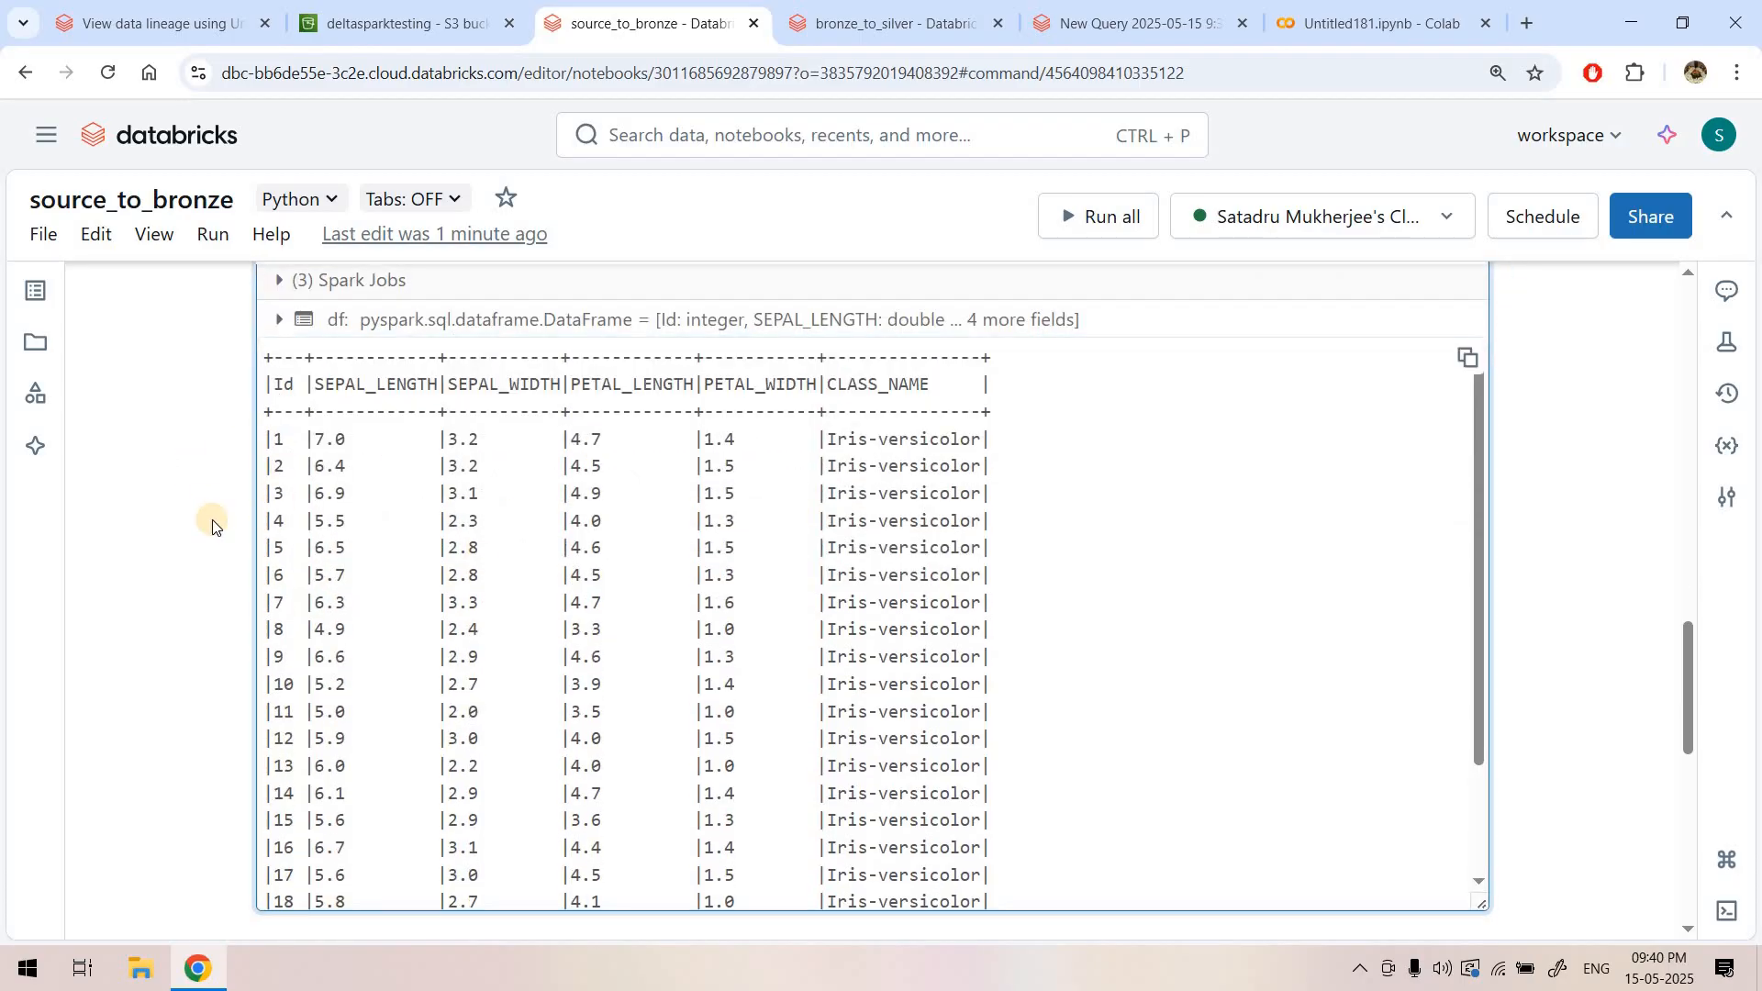
scroll(492, 747, "down", 4)
left_click(452, 686)
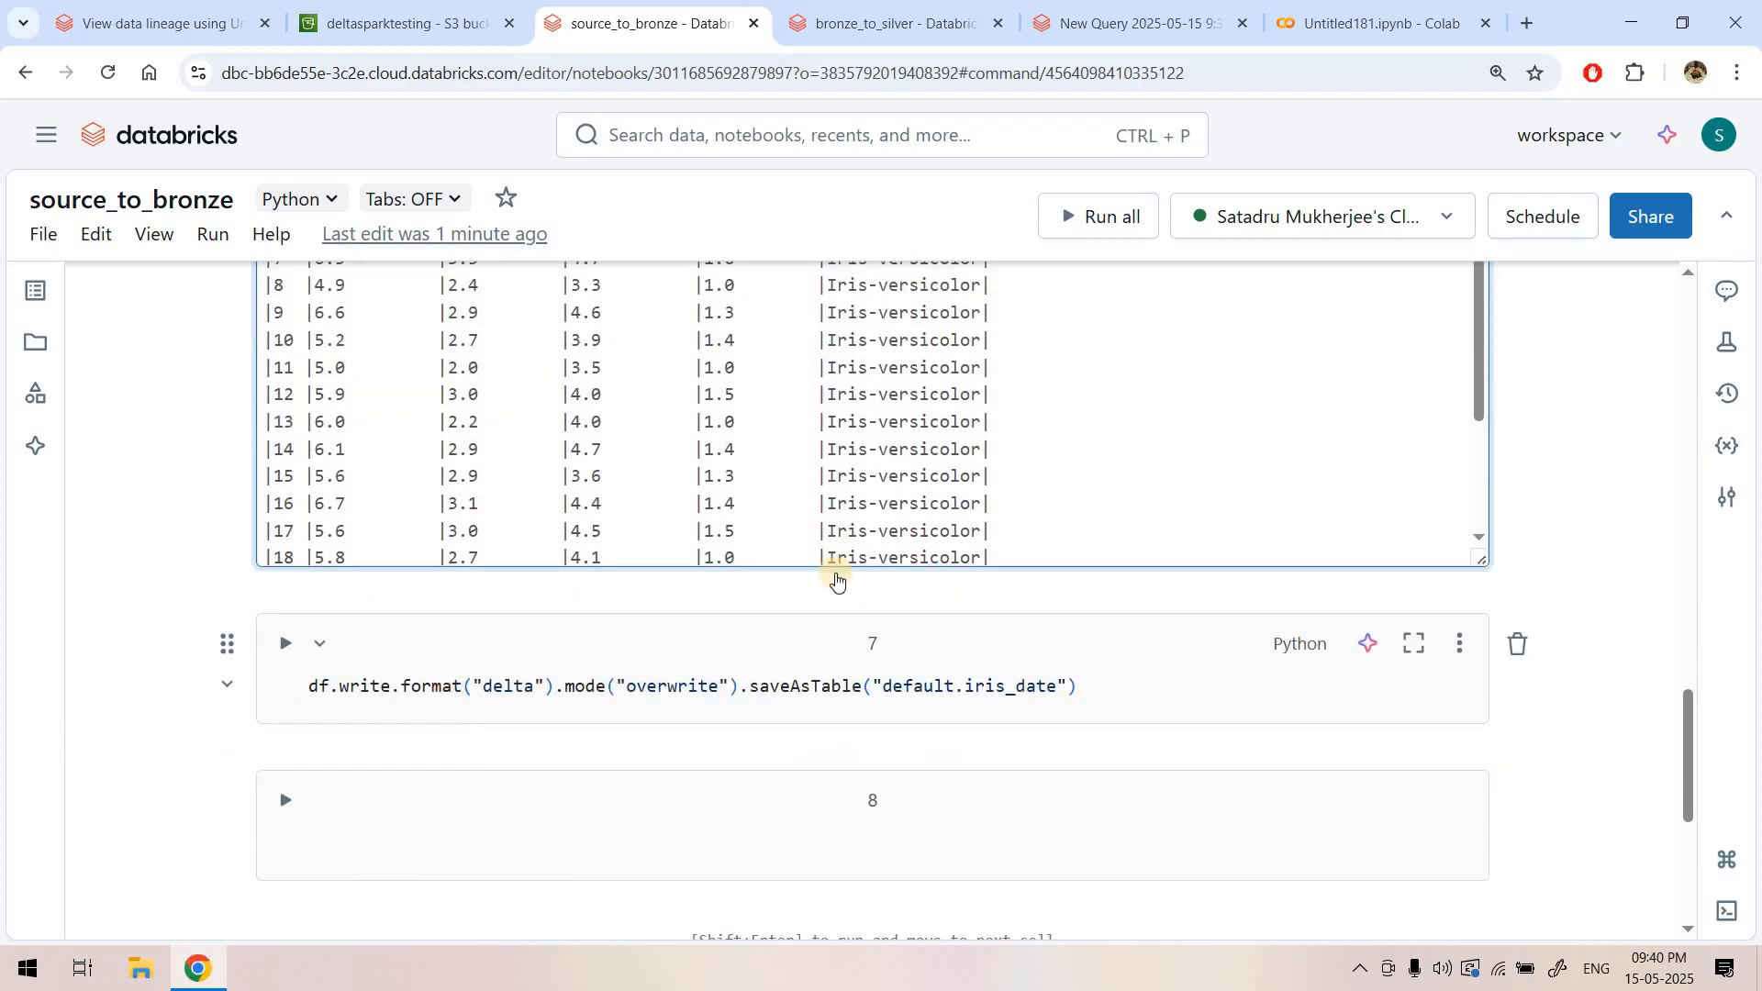
double_click(932, 689)
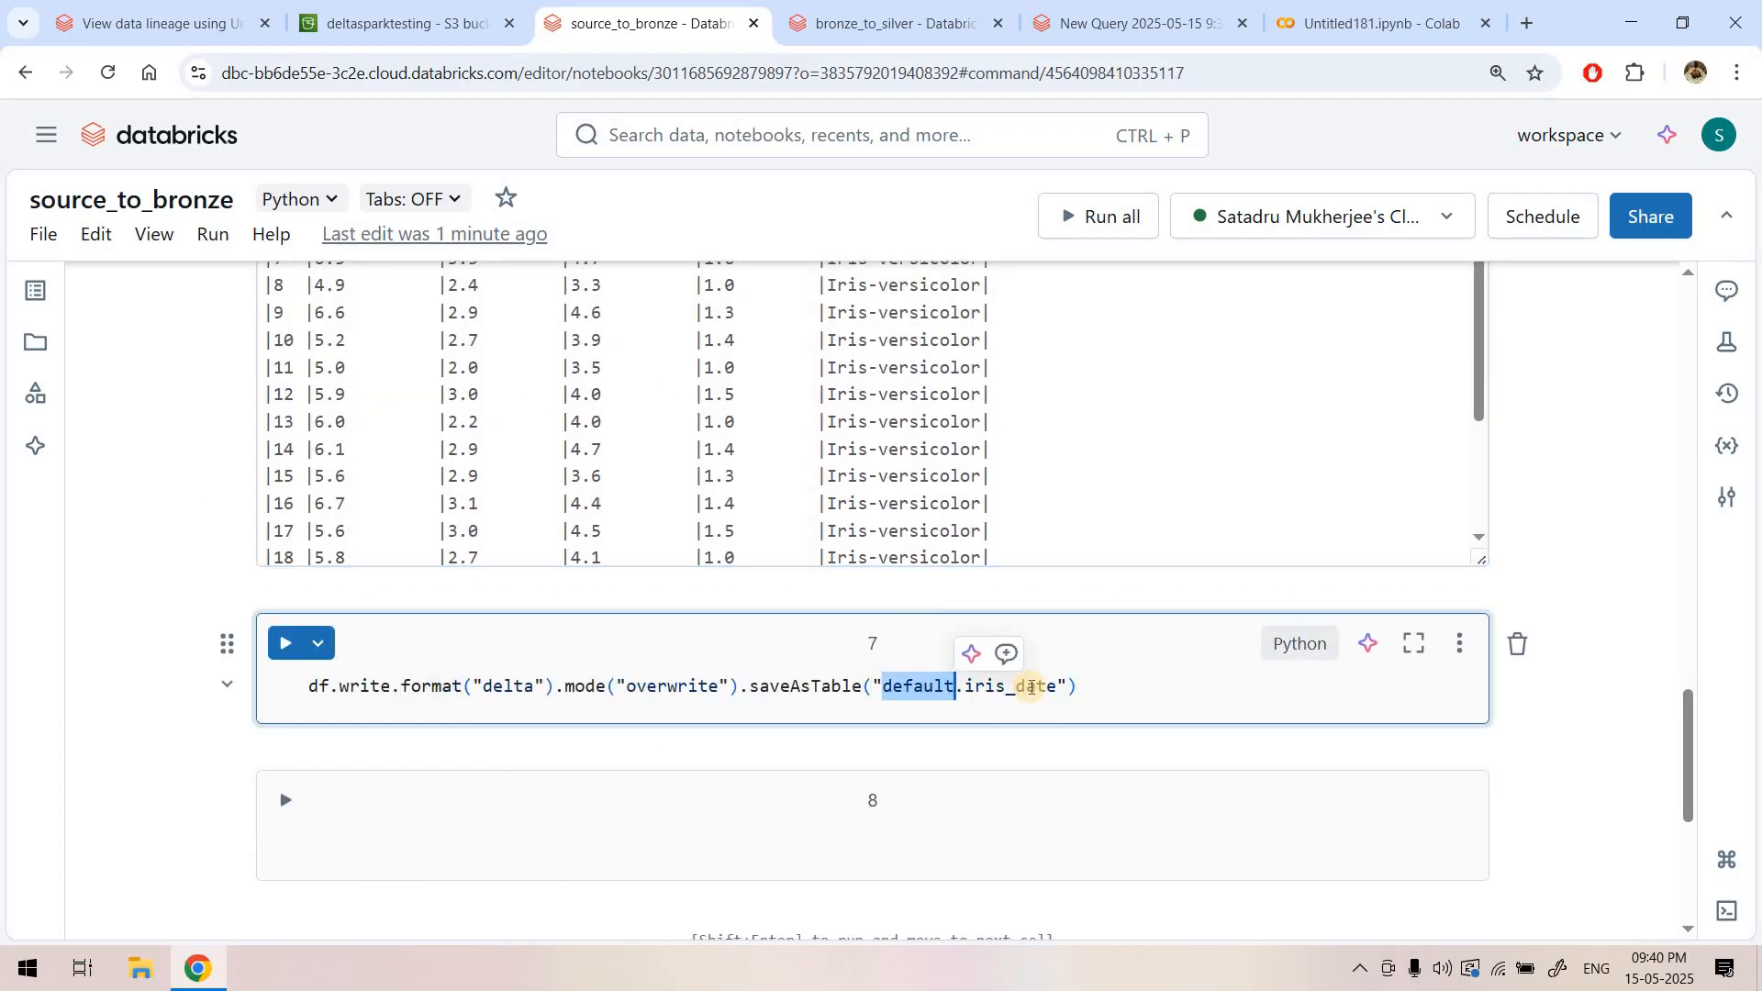
double_click(1032, 687)
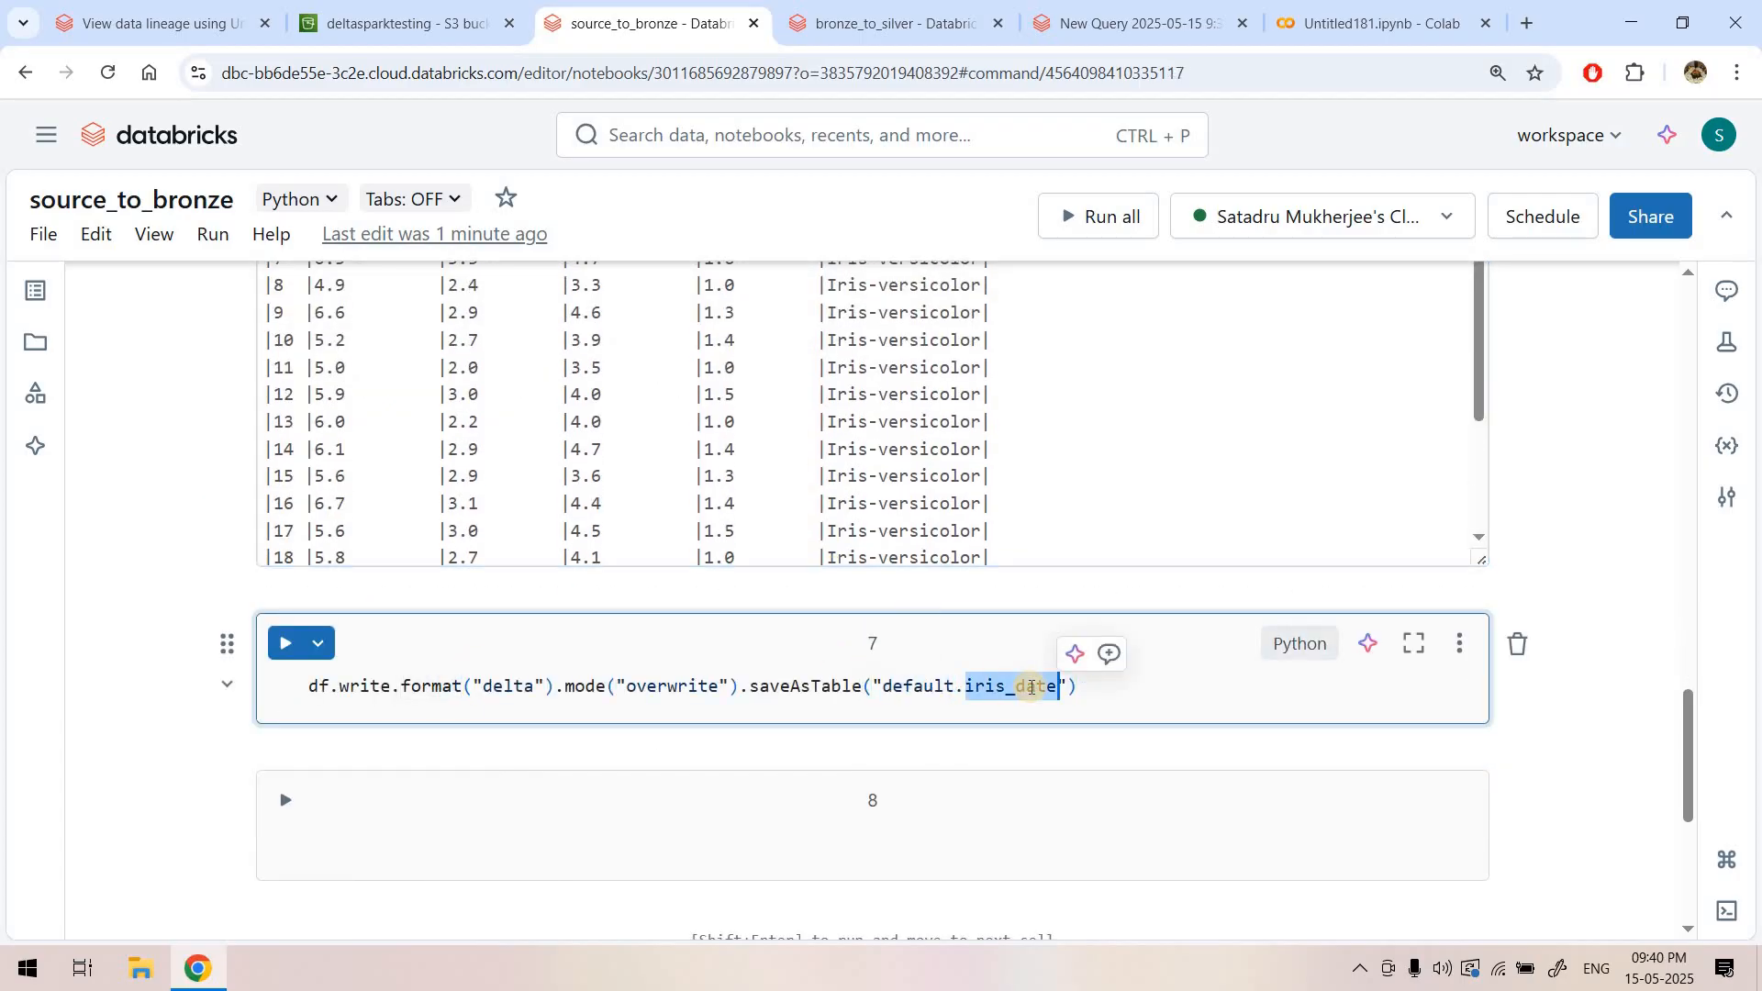
left_click(35, 393)
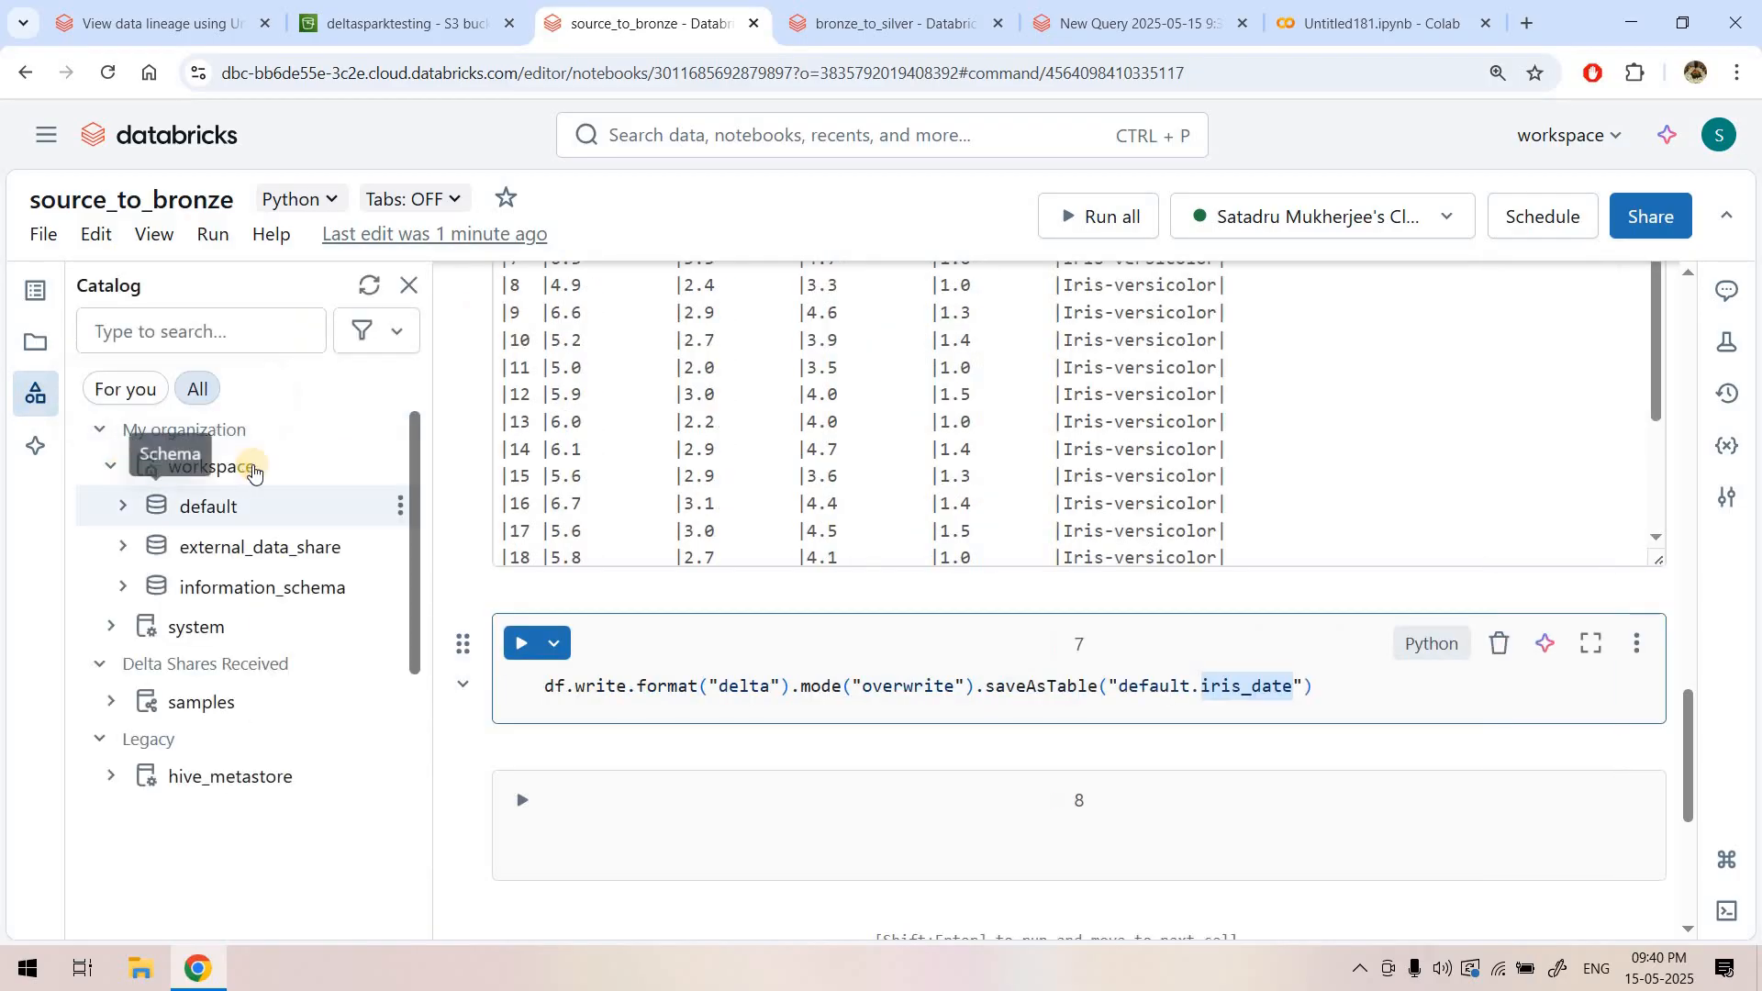
left_click(124, 511)
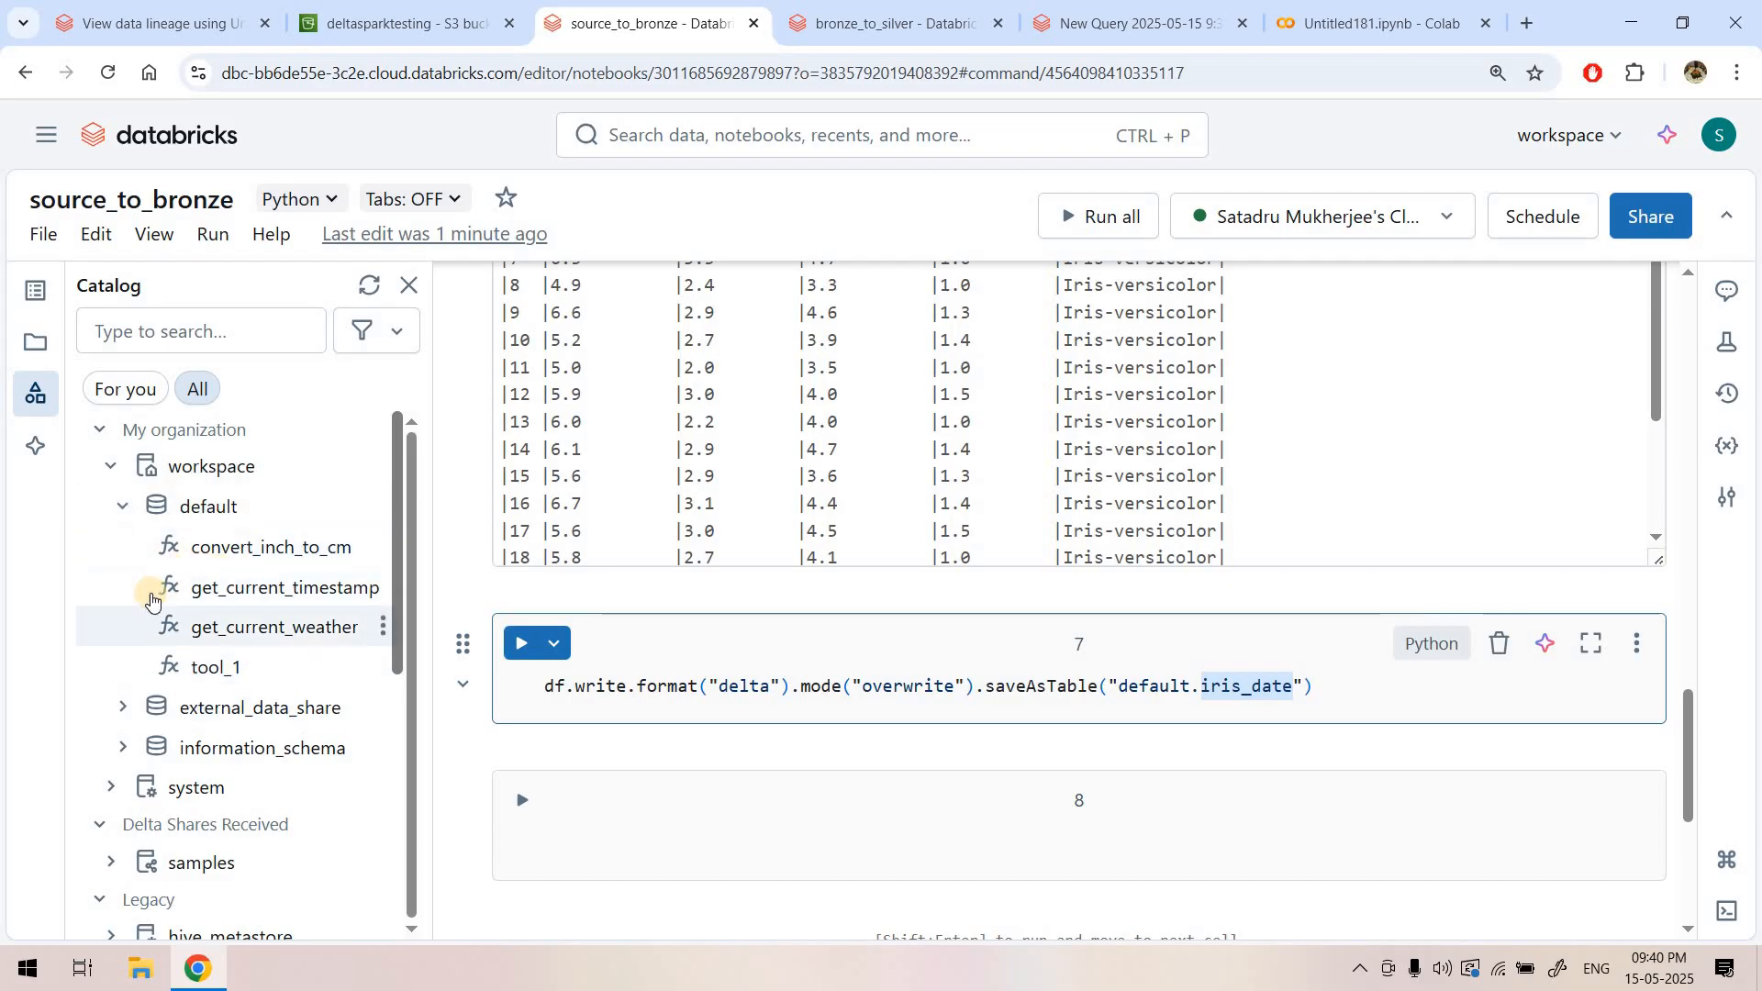
left_click(520, 643)
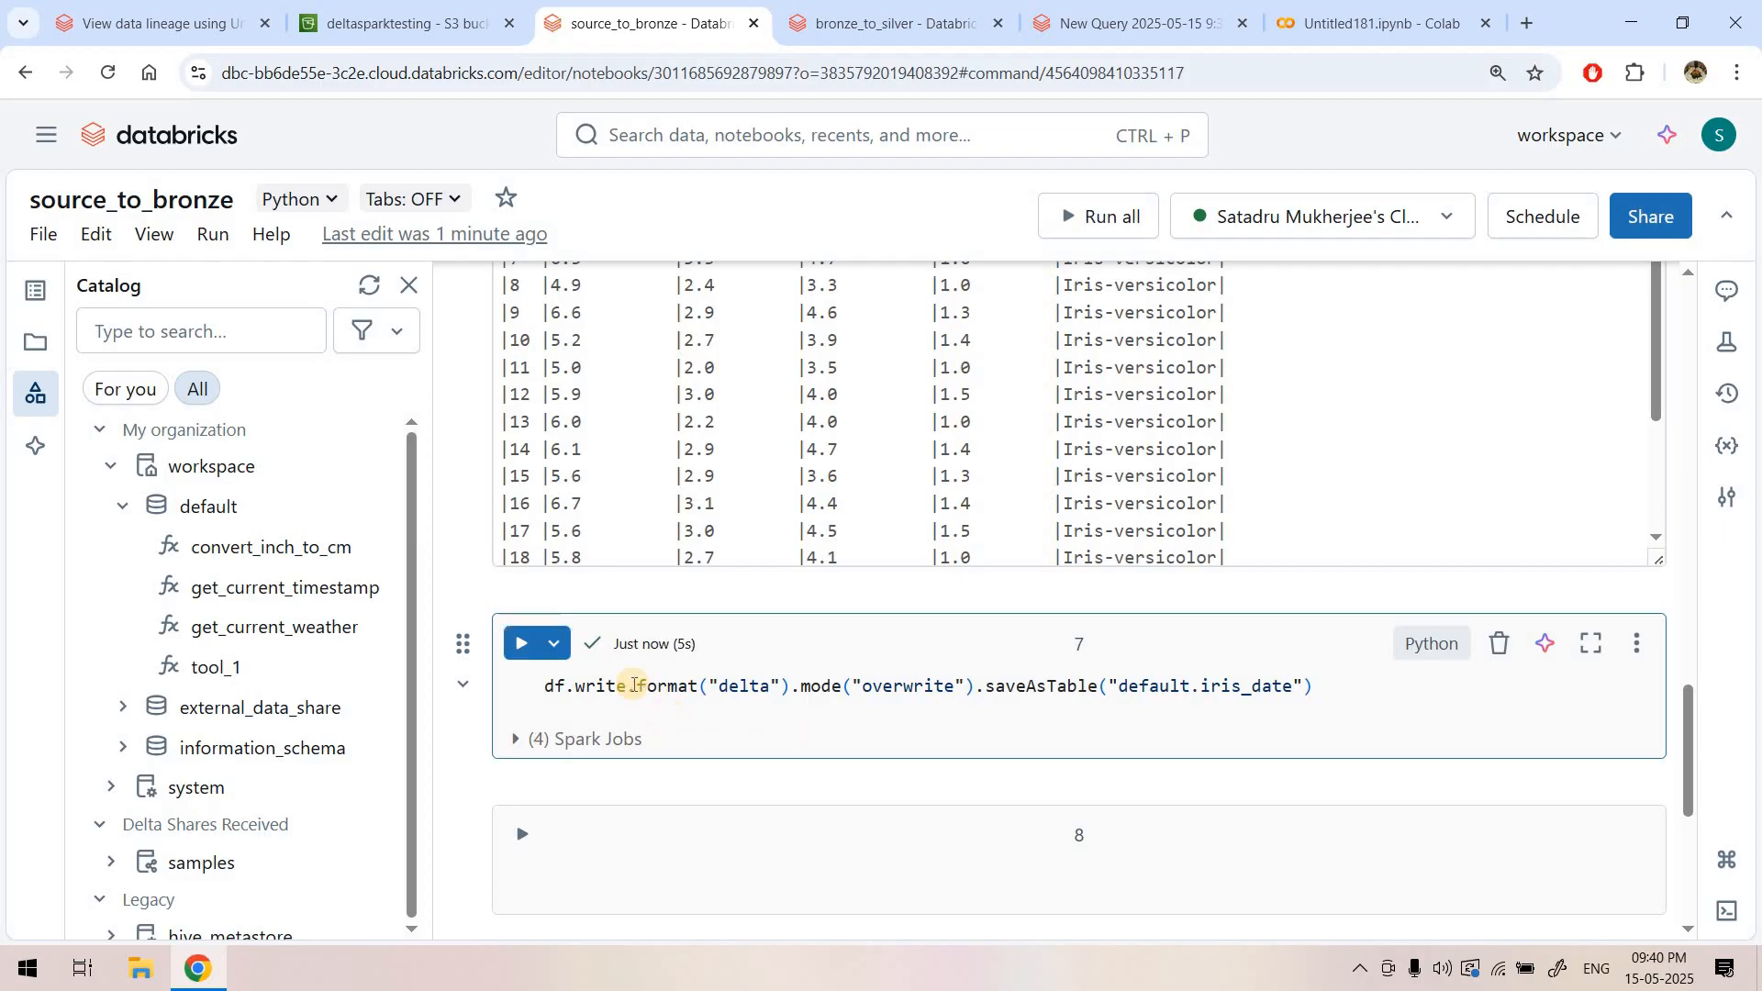
- Refresh the catalog, expand the tables of the workspace catalog's default schema, and view the iris_date table's summary
left_click(372, 285)
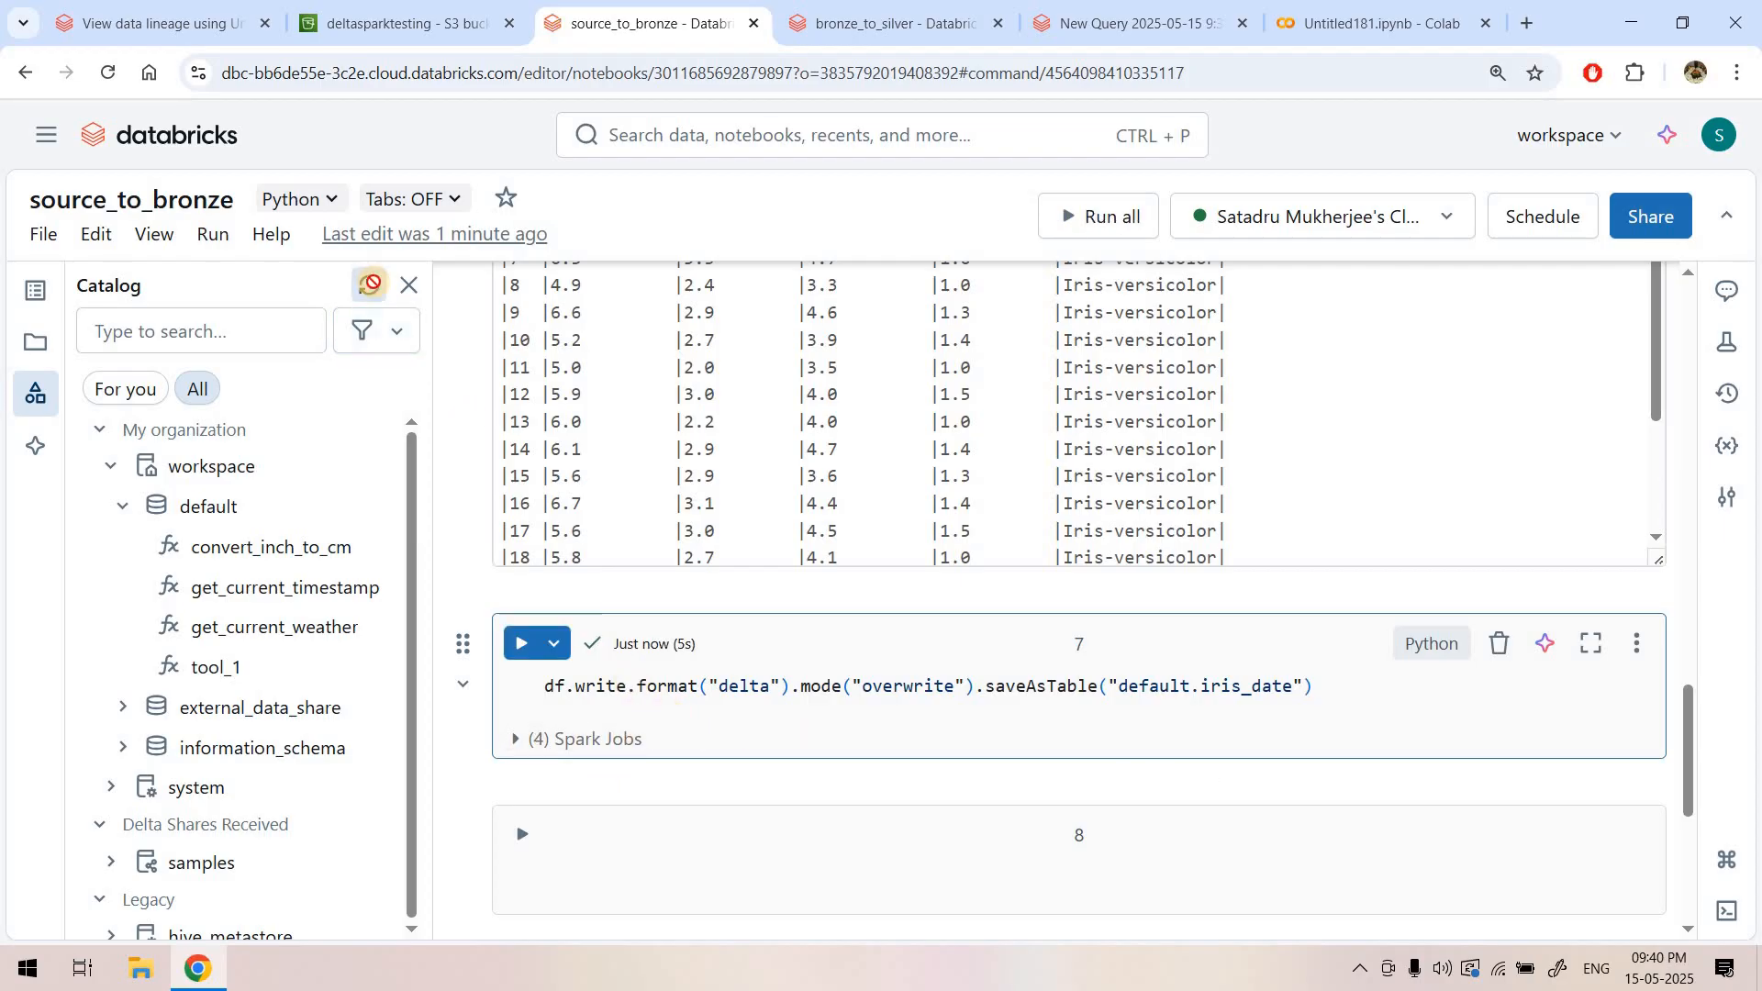
left_click(107, 470)
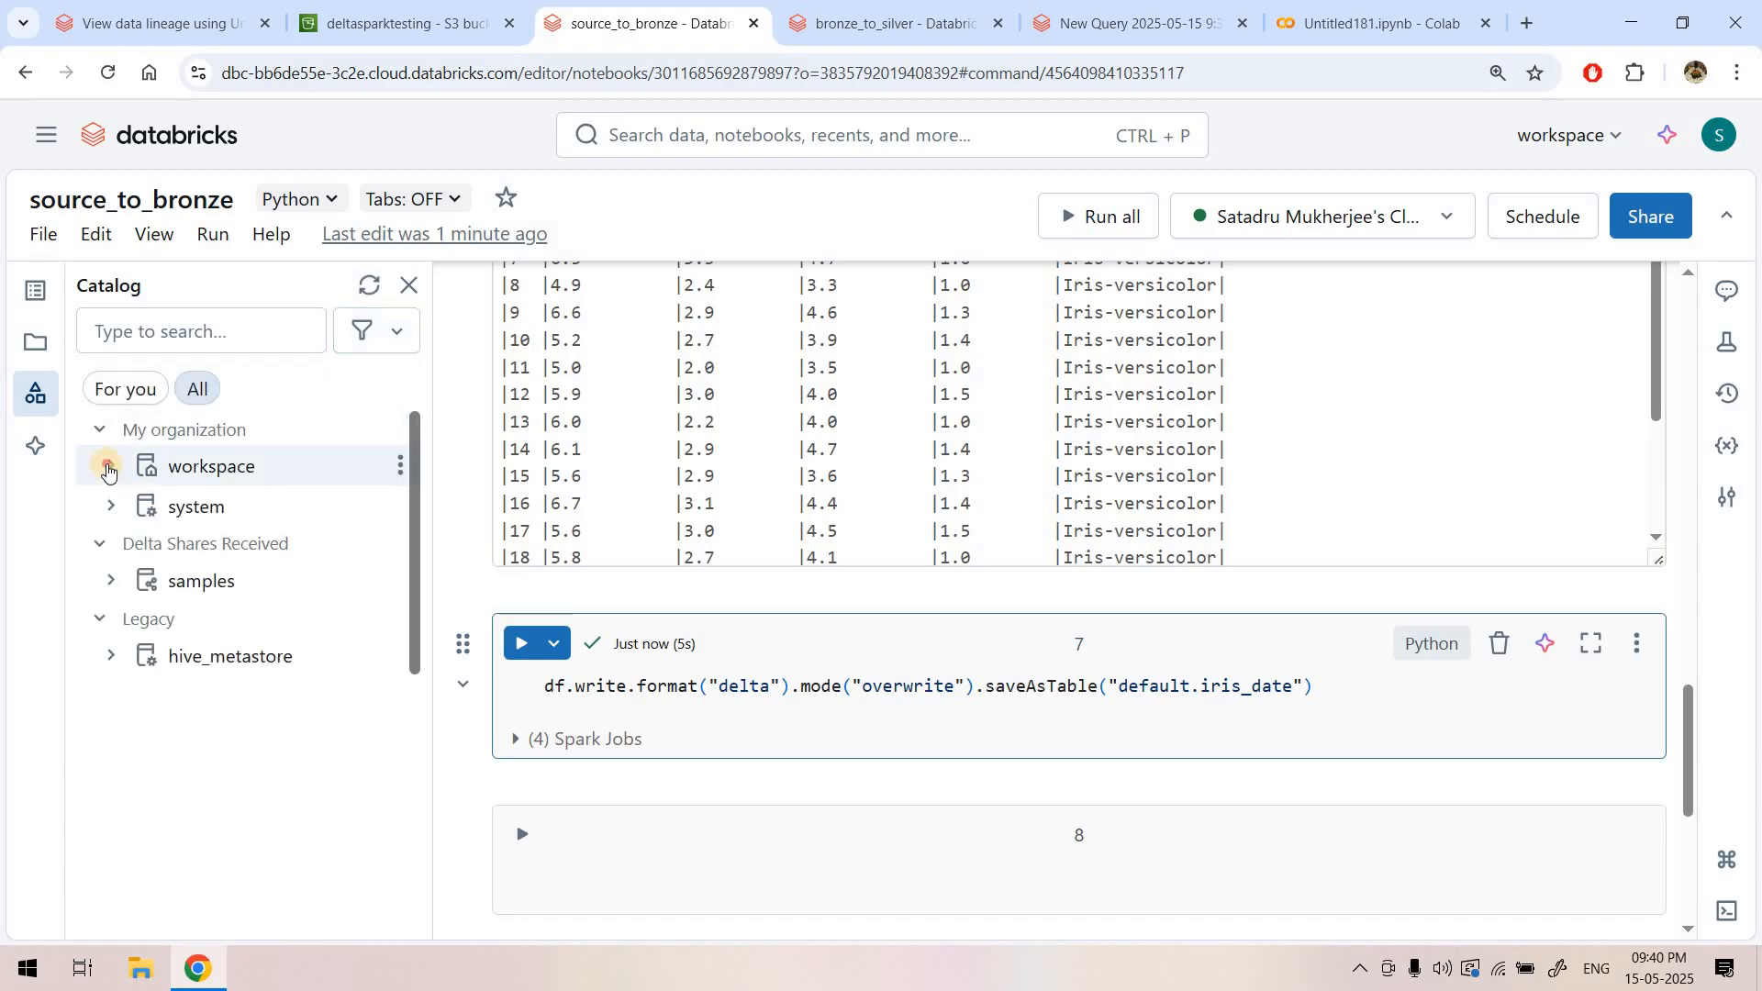
left_click(123, 507)
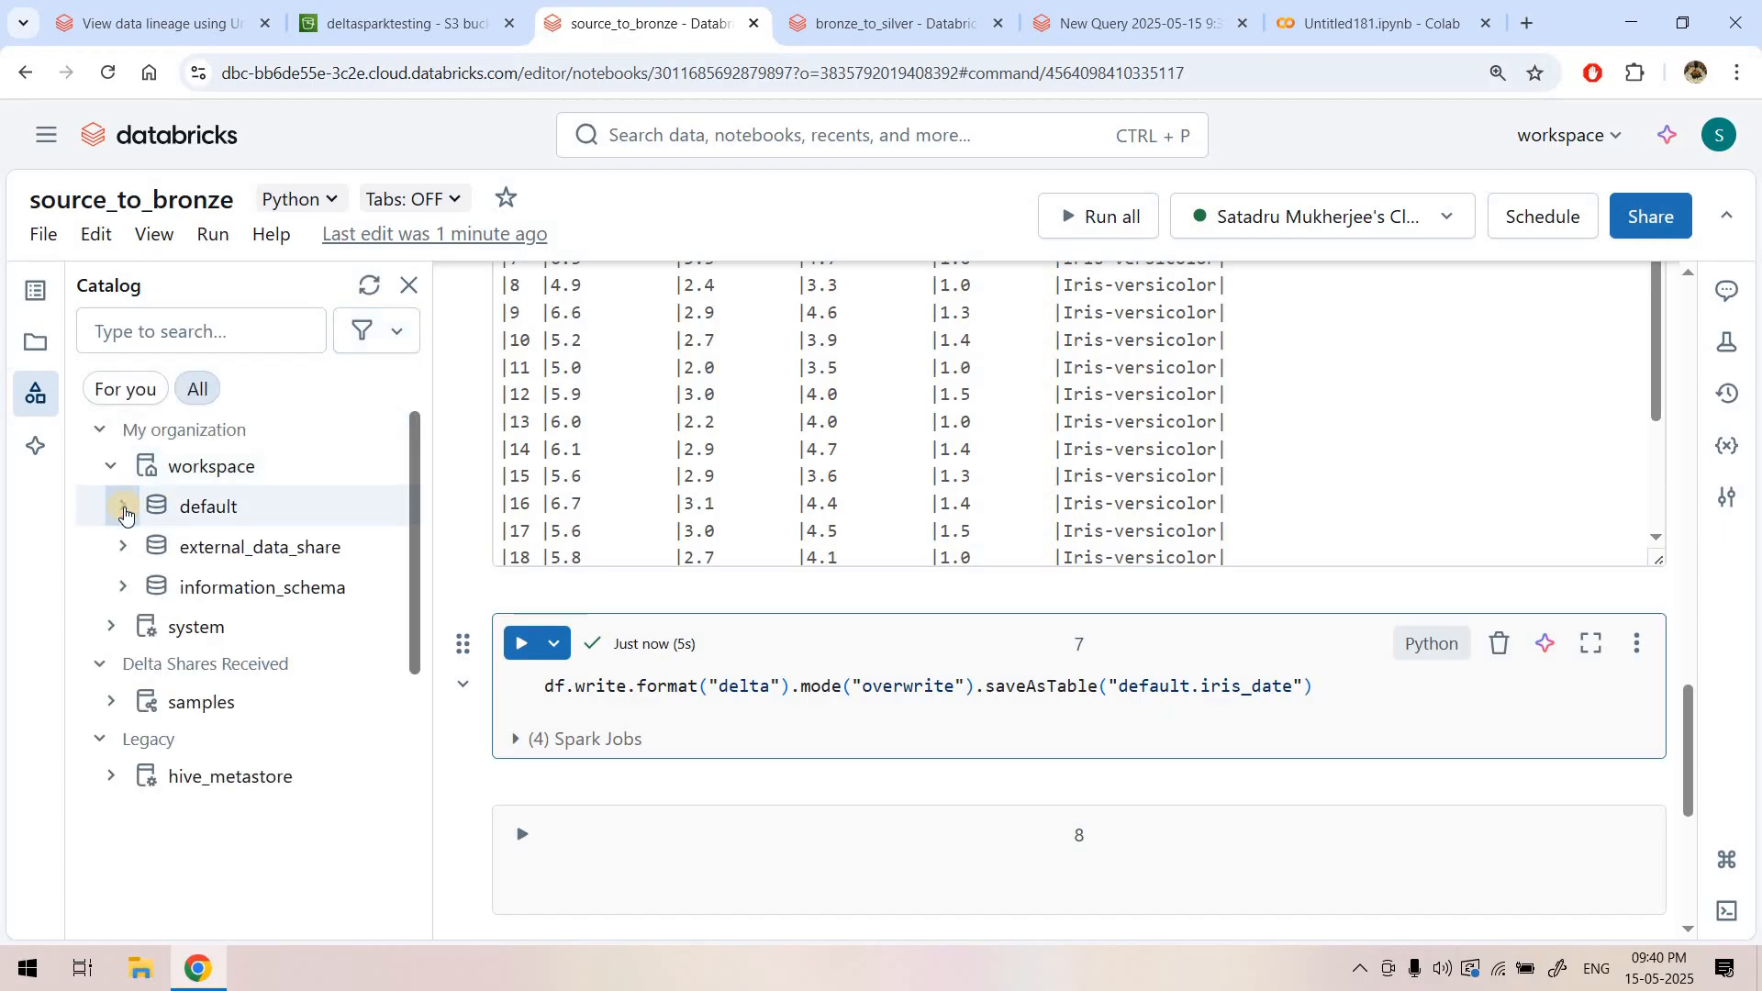
left_click(190, 551)
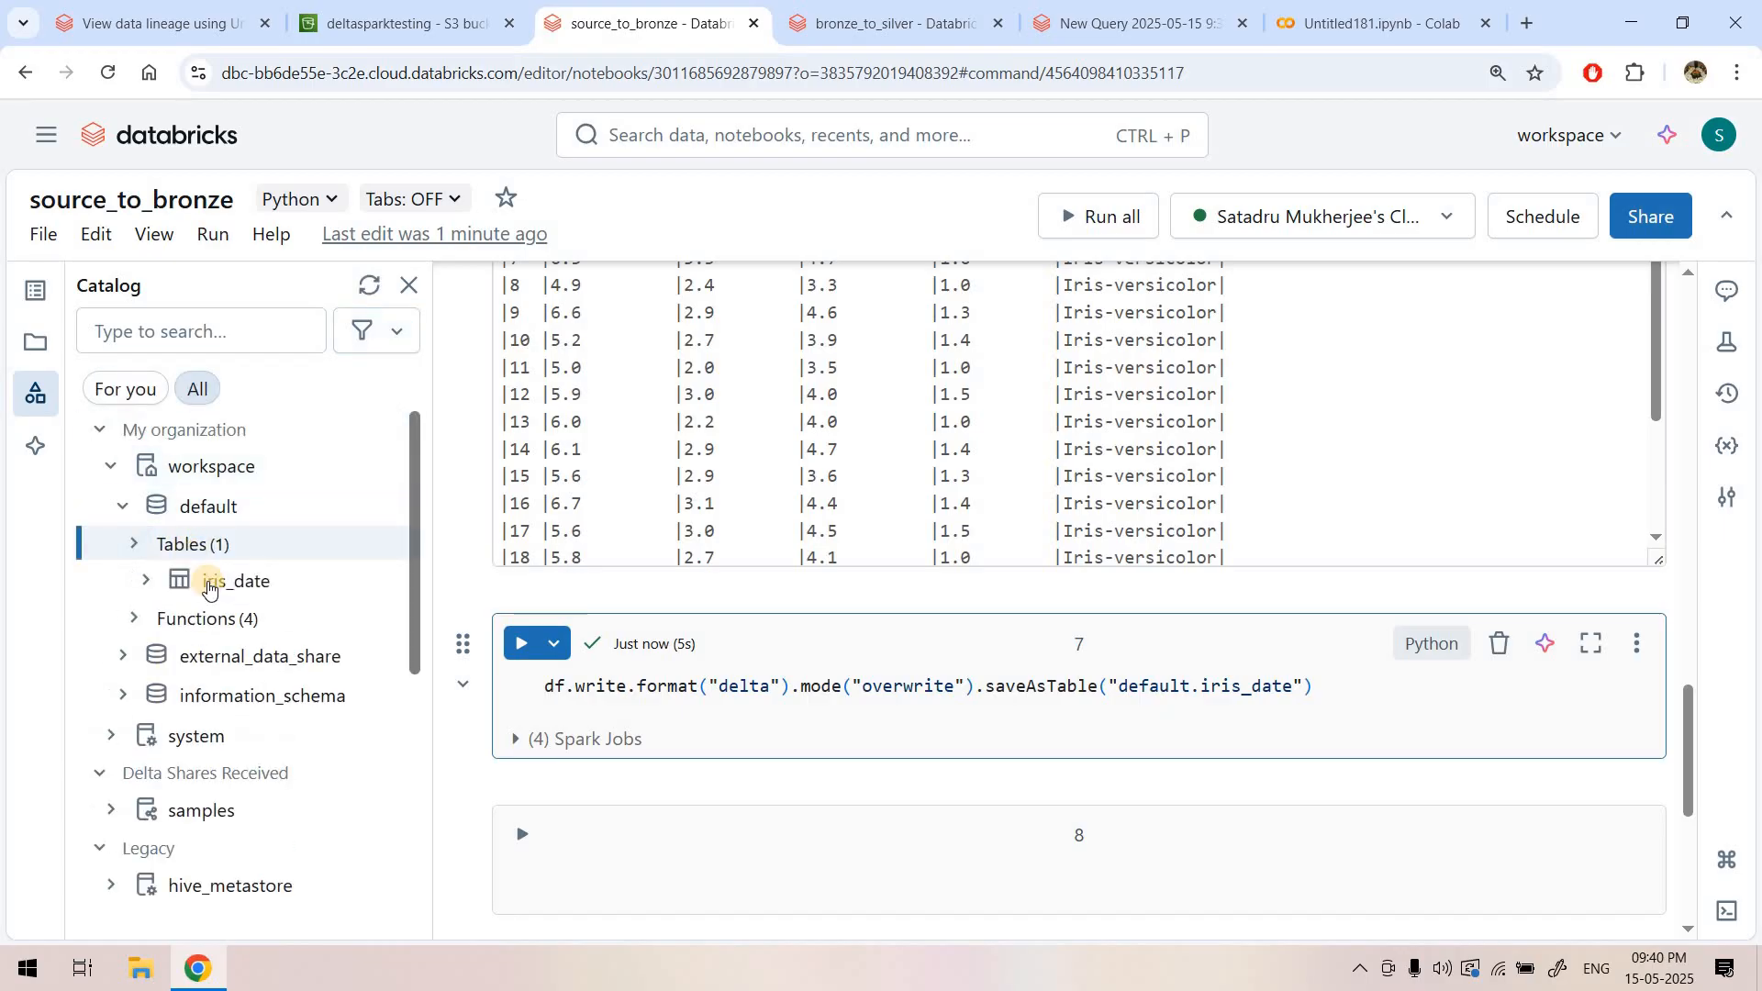
left_click_drag(1316, 679, 981, 691)
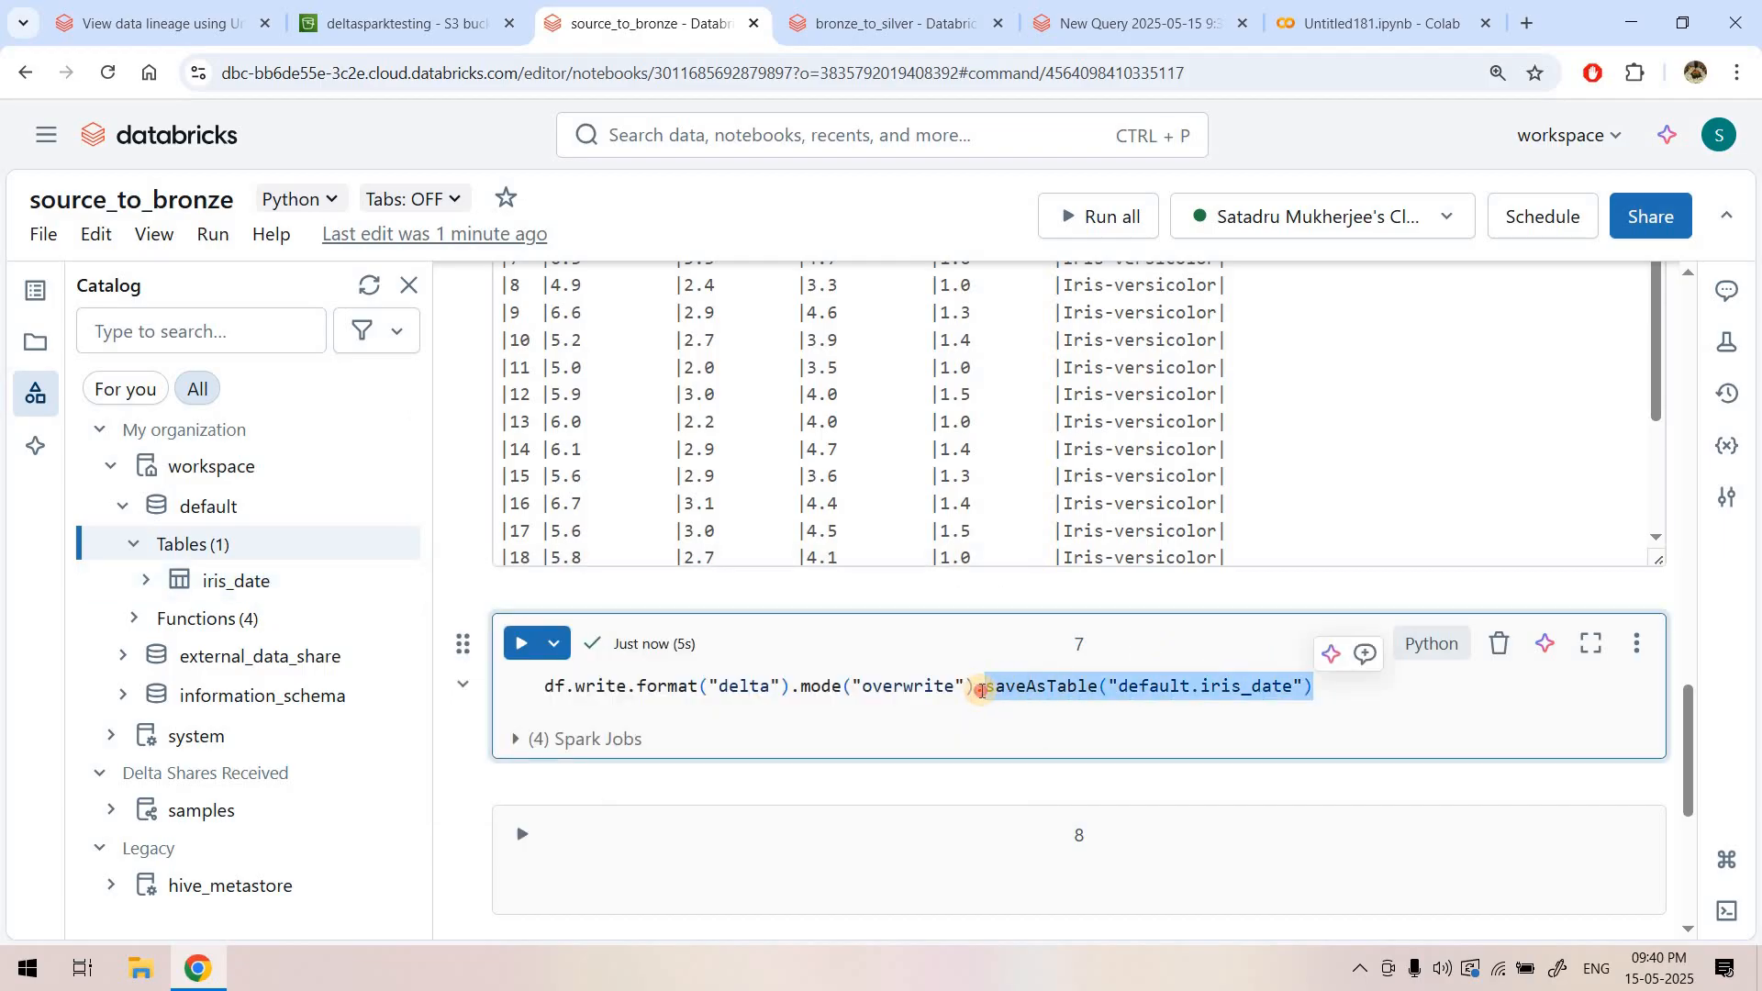
left_click(980, 690)
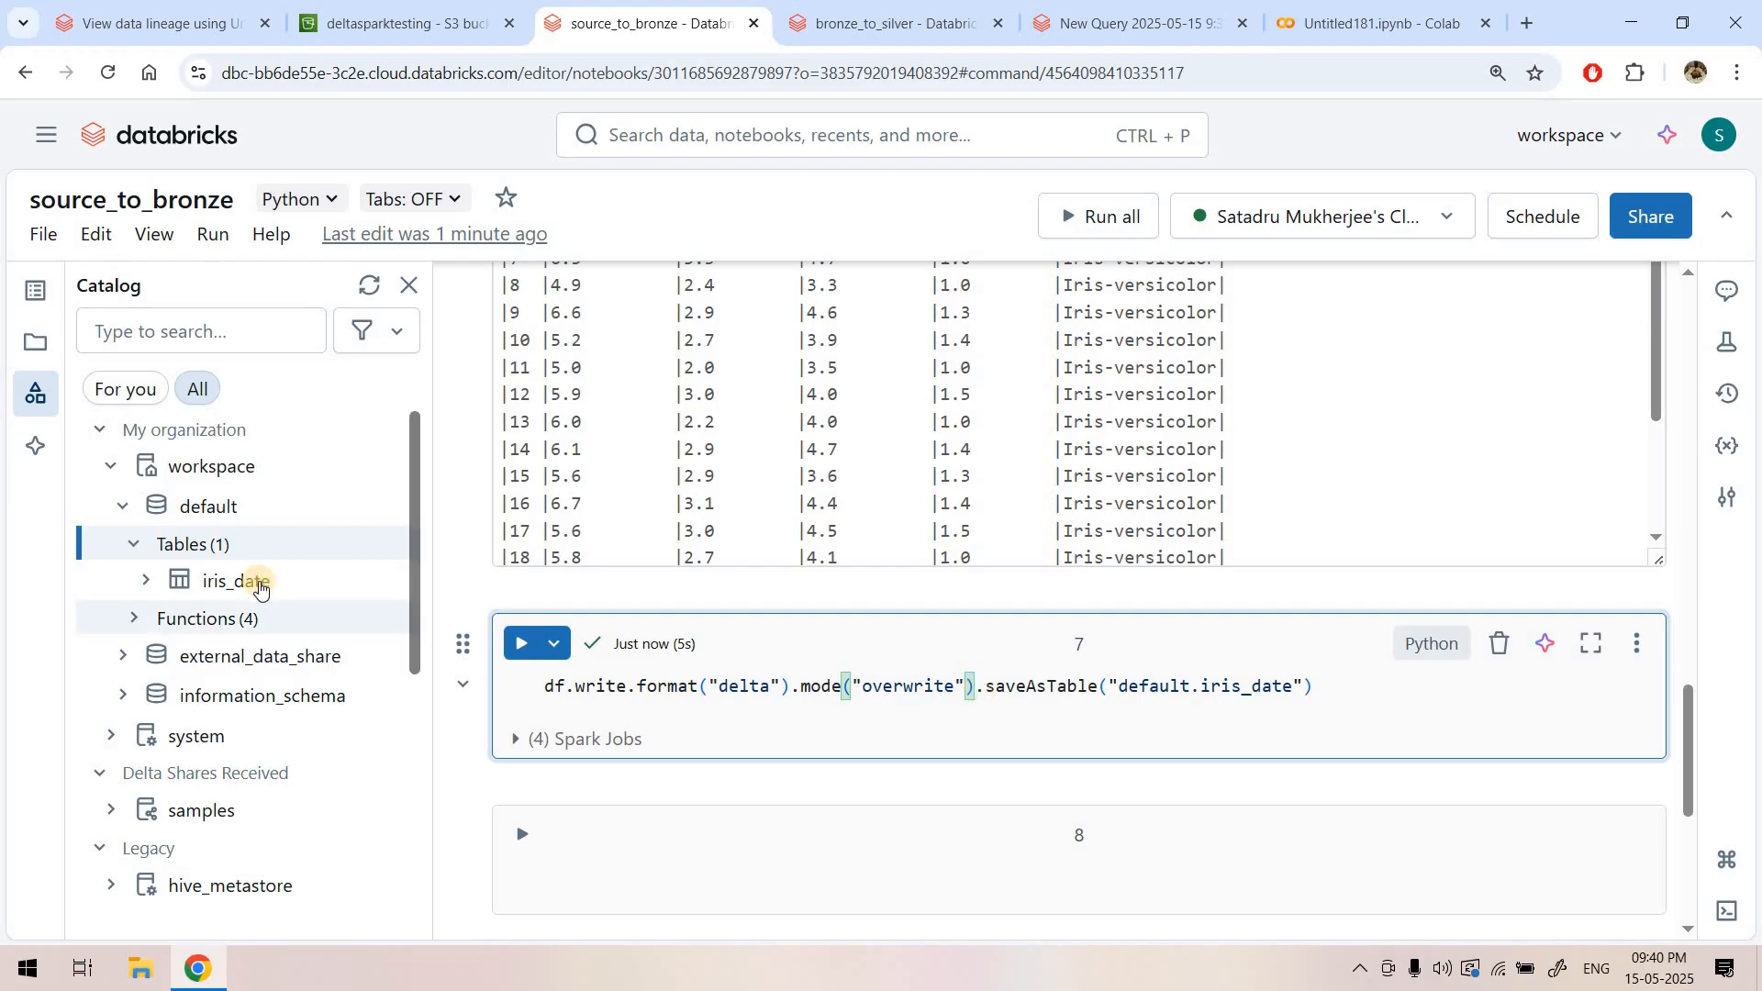
mouse_move(260, 588)
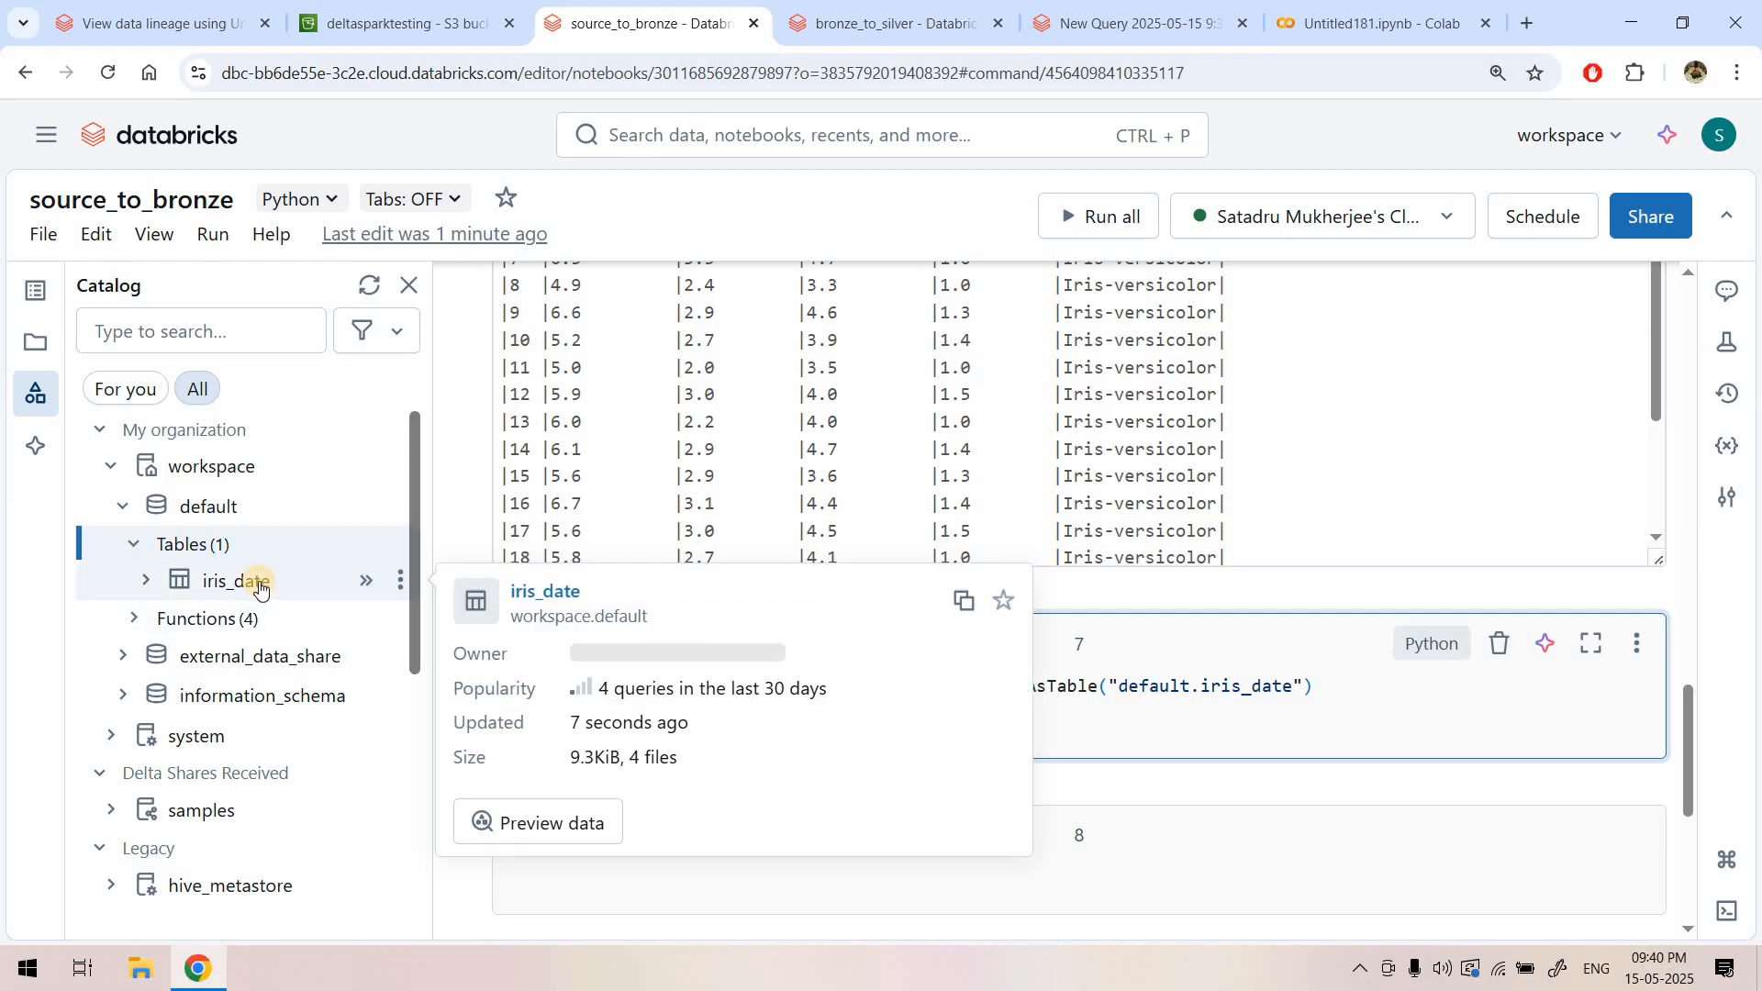
left_click(1100, 686)
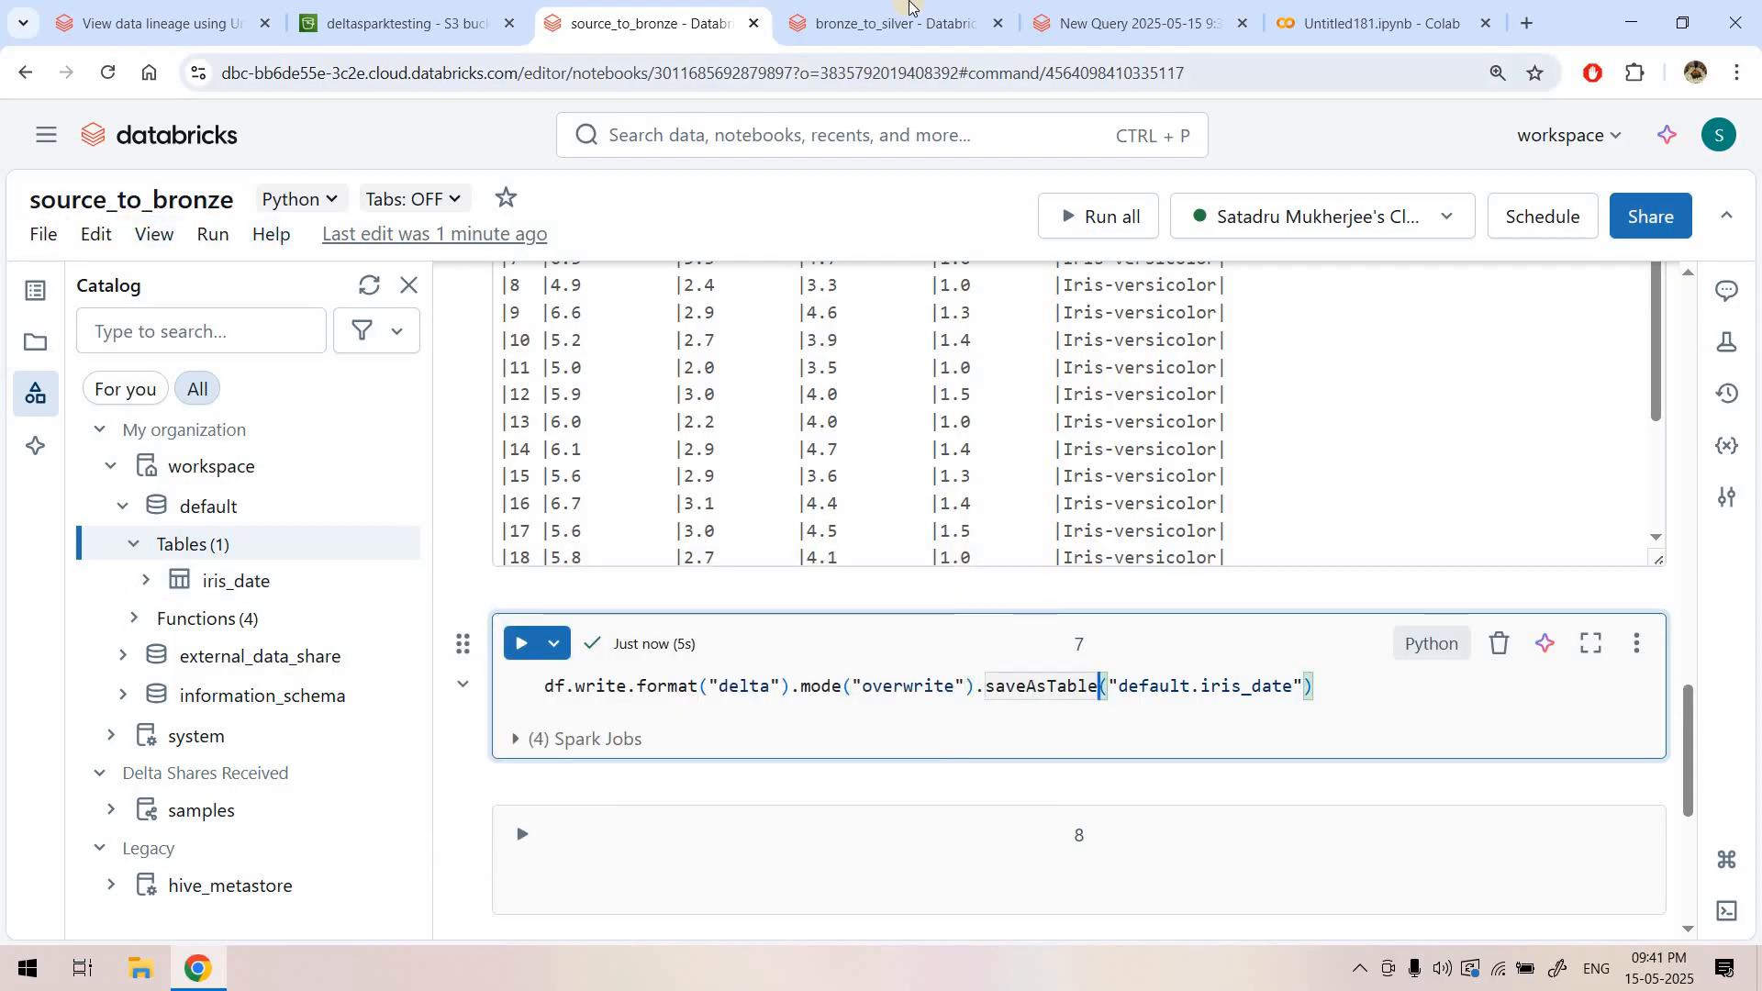
- In the bronze_to_silver notebook, run the pyspark imports cell and the cell that reads default.iris_date into df
left_click(895, 23)
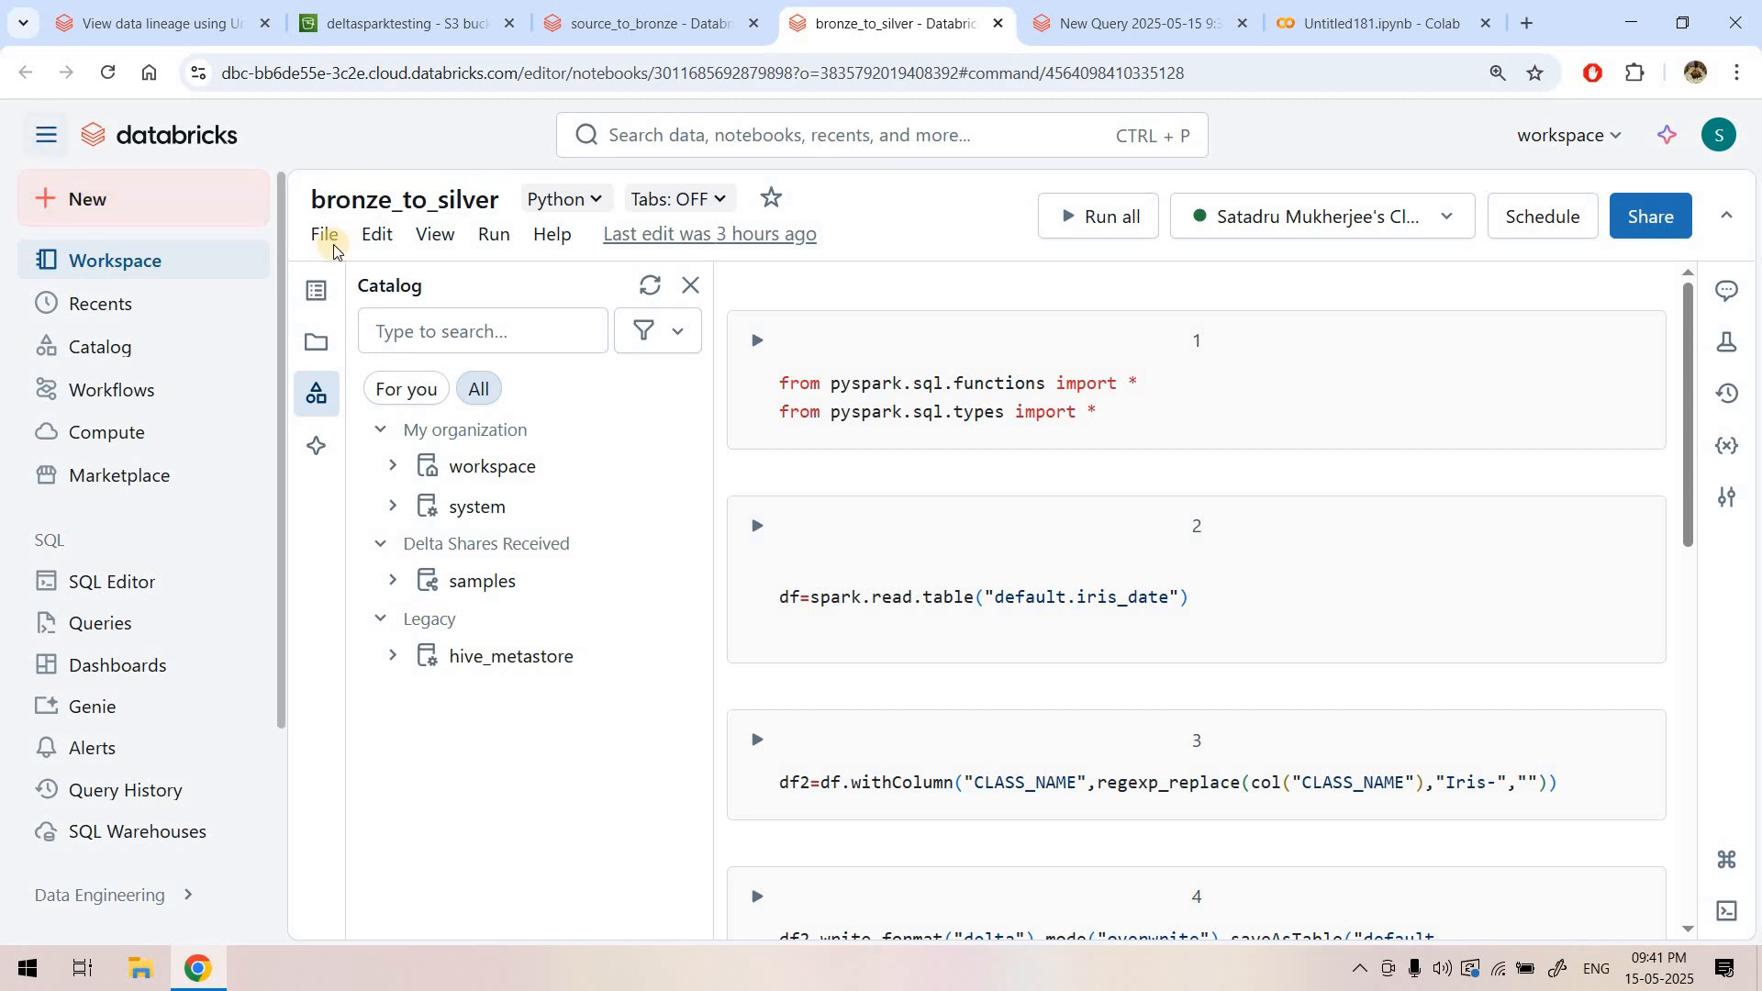
left_click(46, 135)
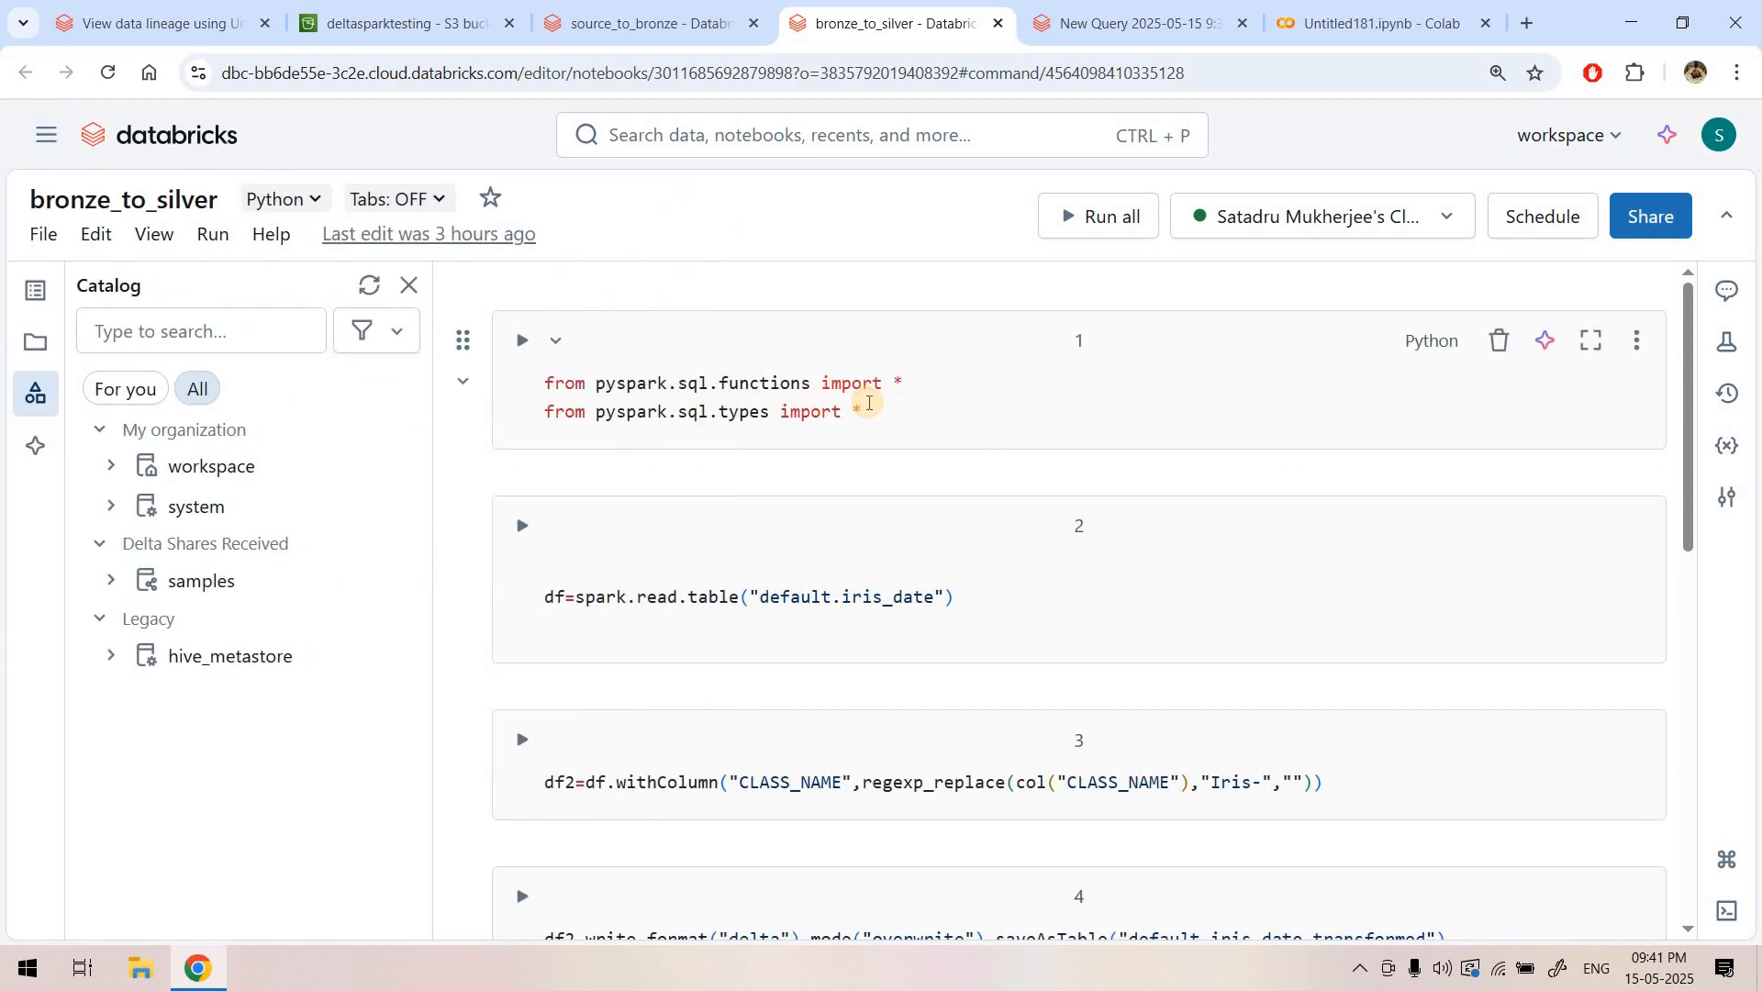
left_click(868, 404)
key("shift+Return")
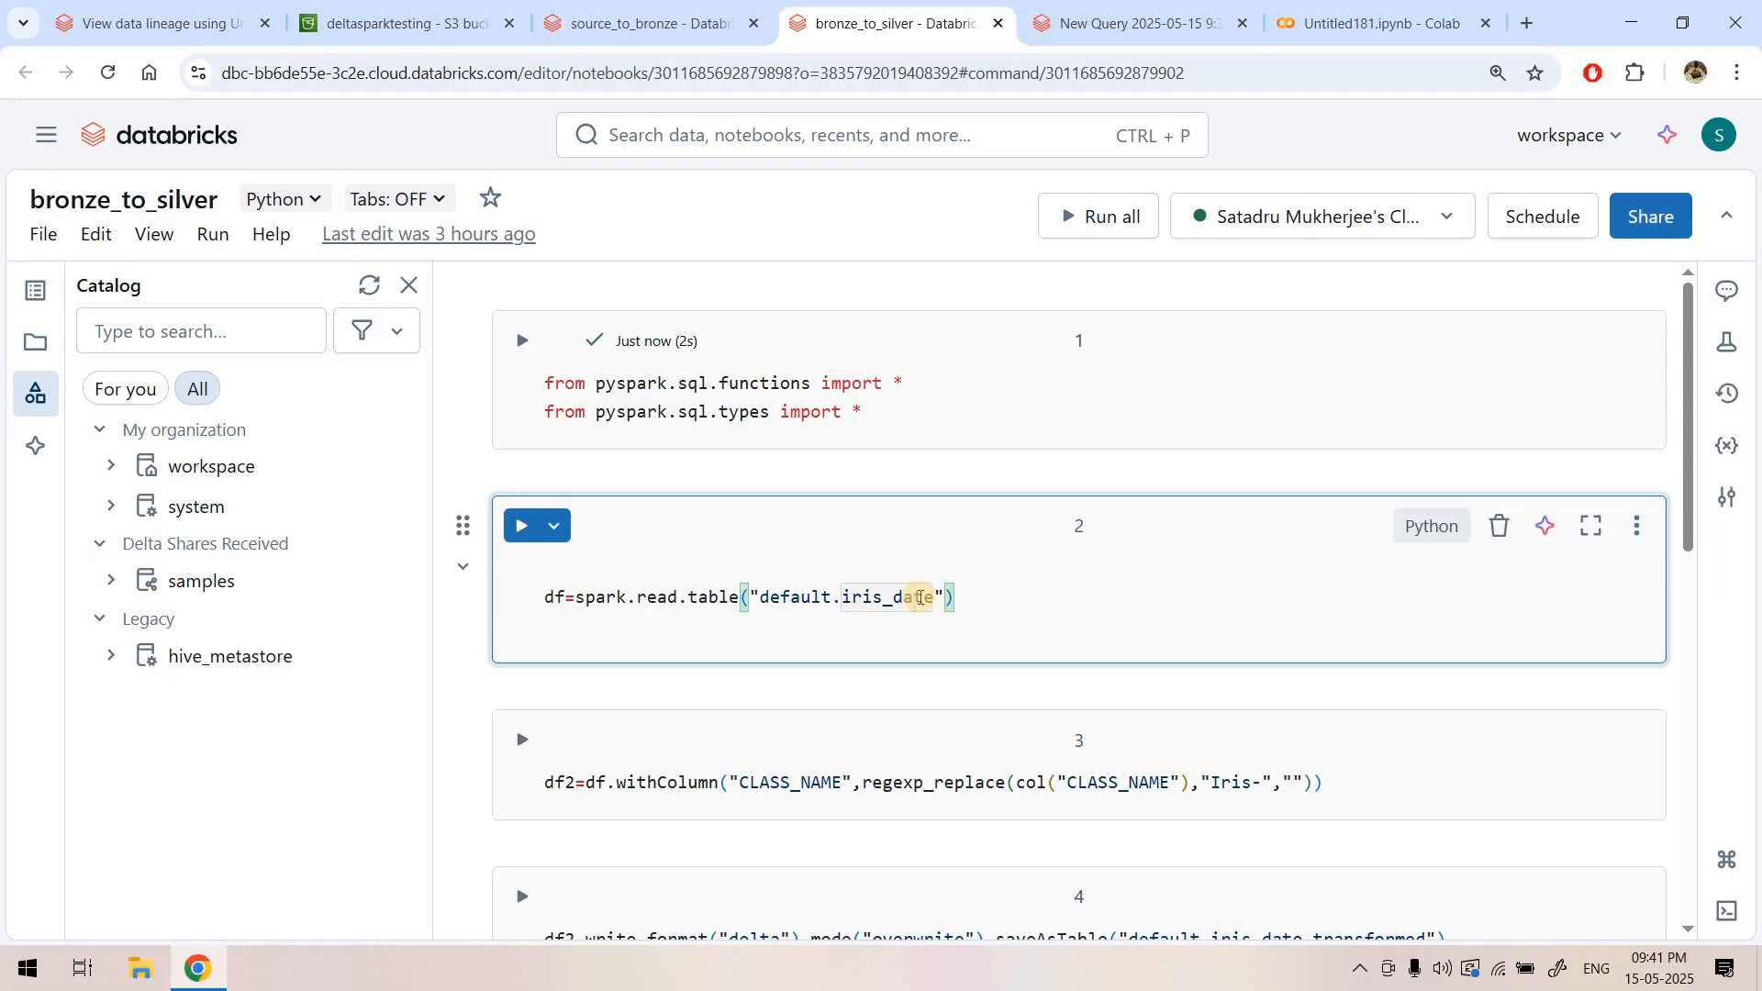
key("shift+Return")
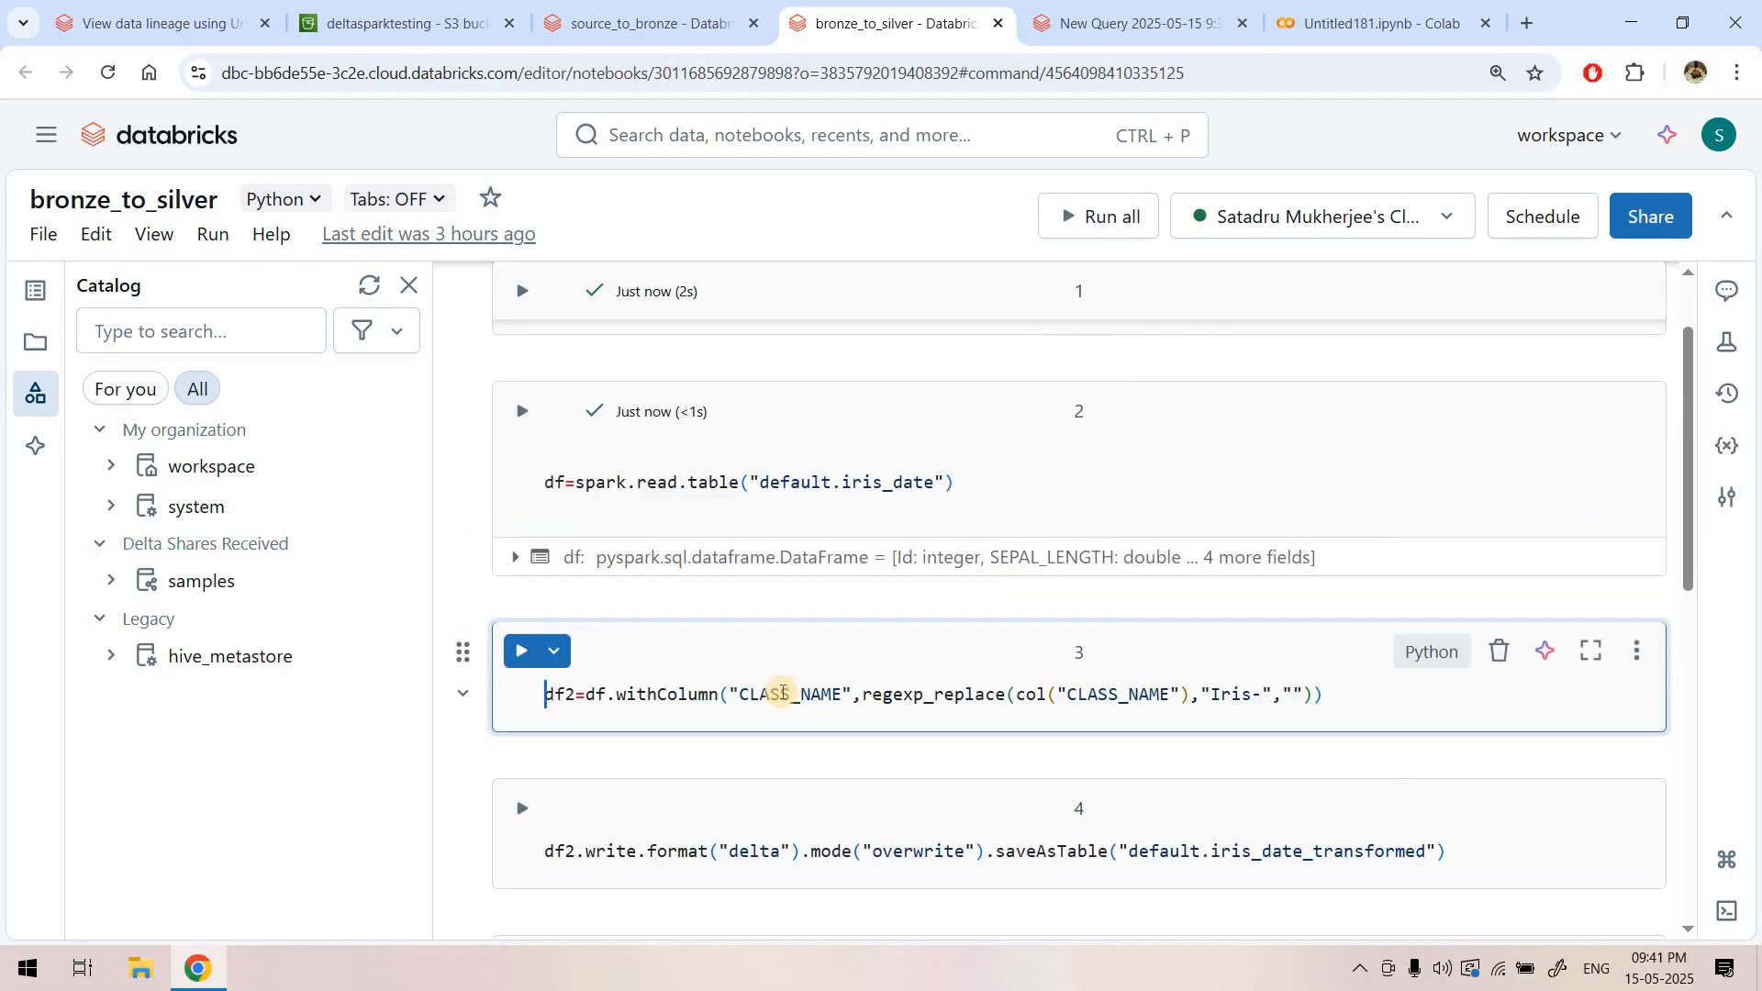
- Compare the "Iris-" pattern in the regexp_replace cell with the CLASS_NAME values in the source_to_bronze output
mouse_move(783, 693)
left_click_drag(1263, 694, 1210, 695)
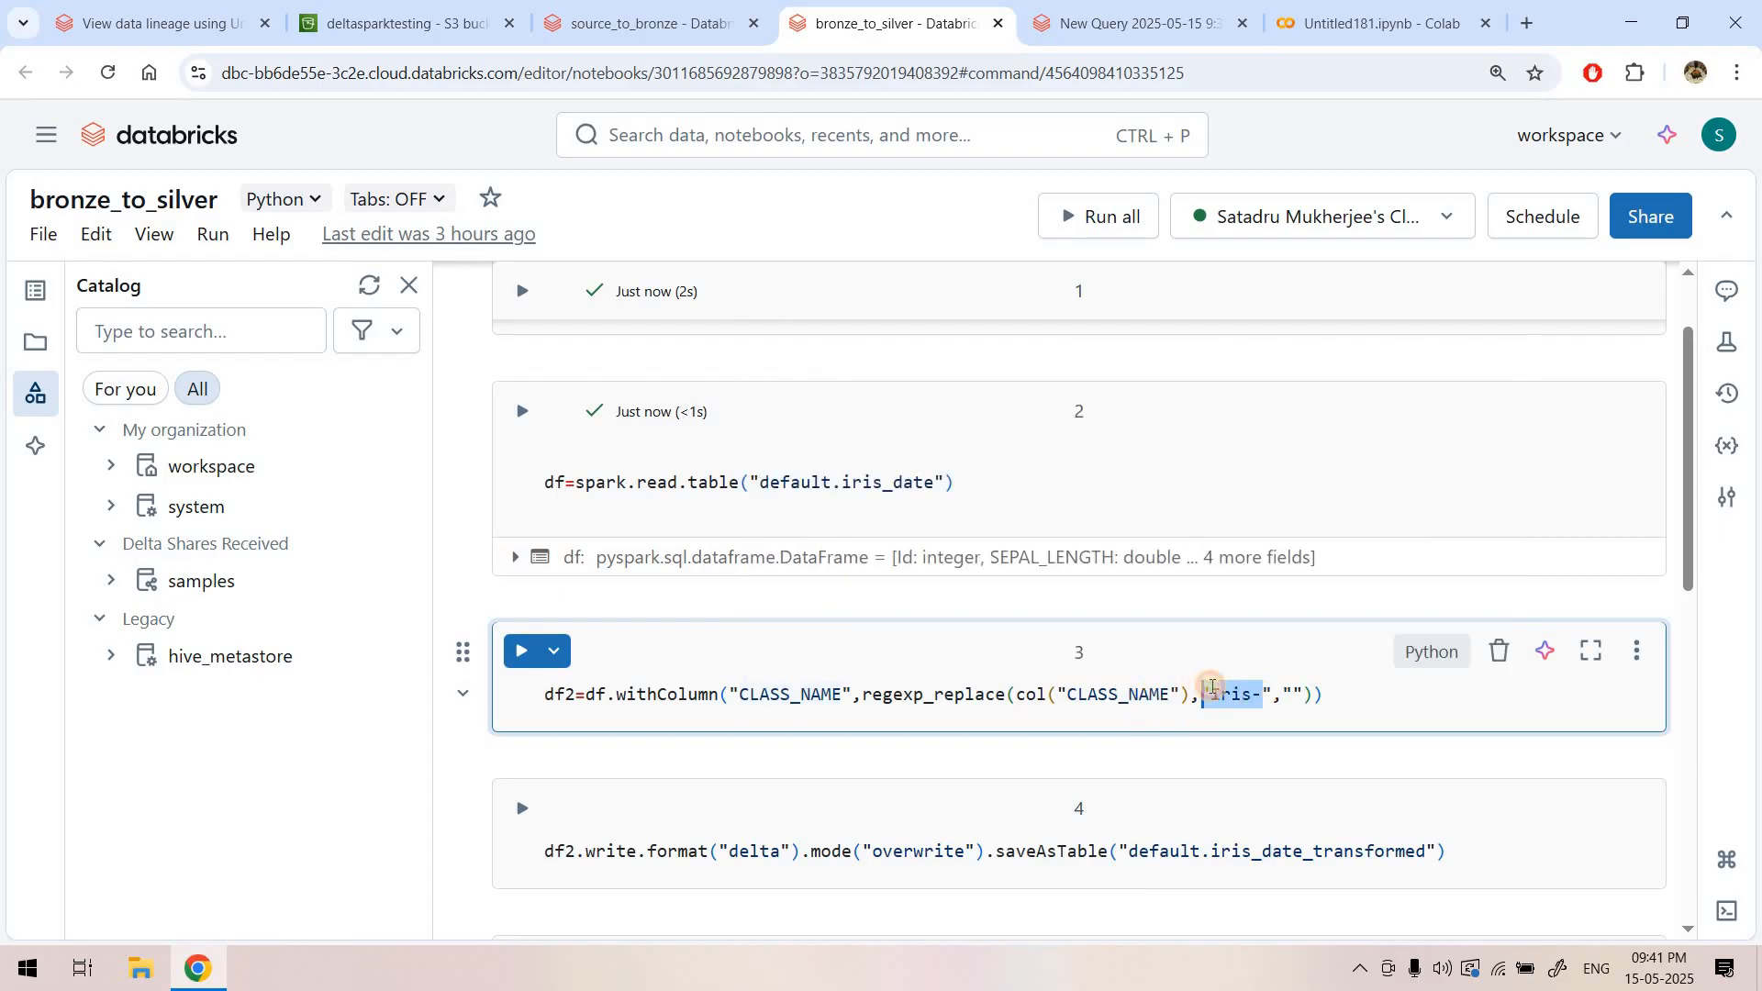
left_click(606, 7)
scroll(1070, 504, "up", 5)
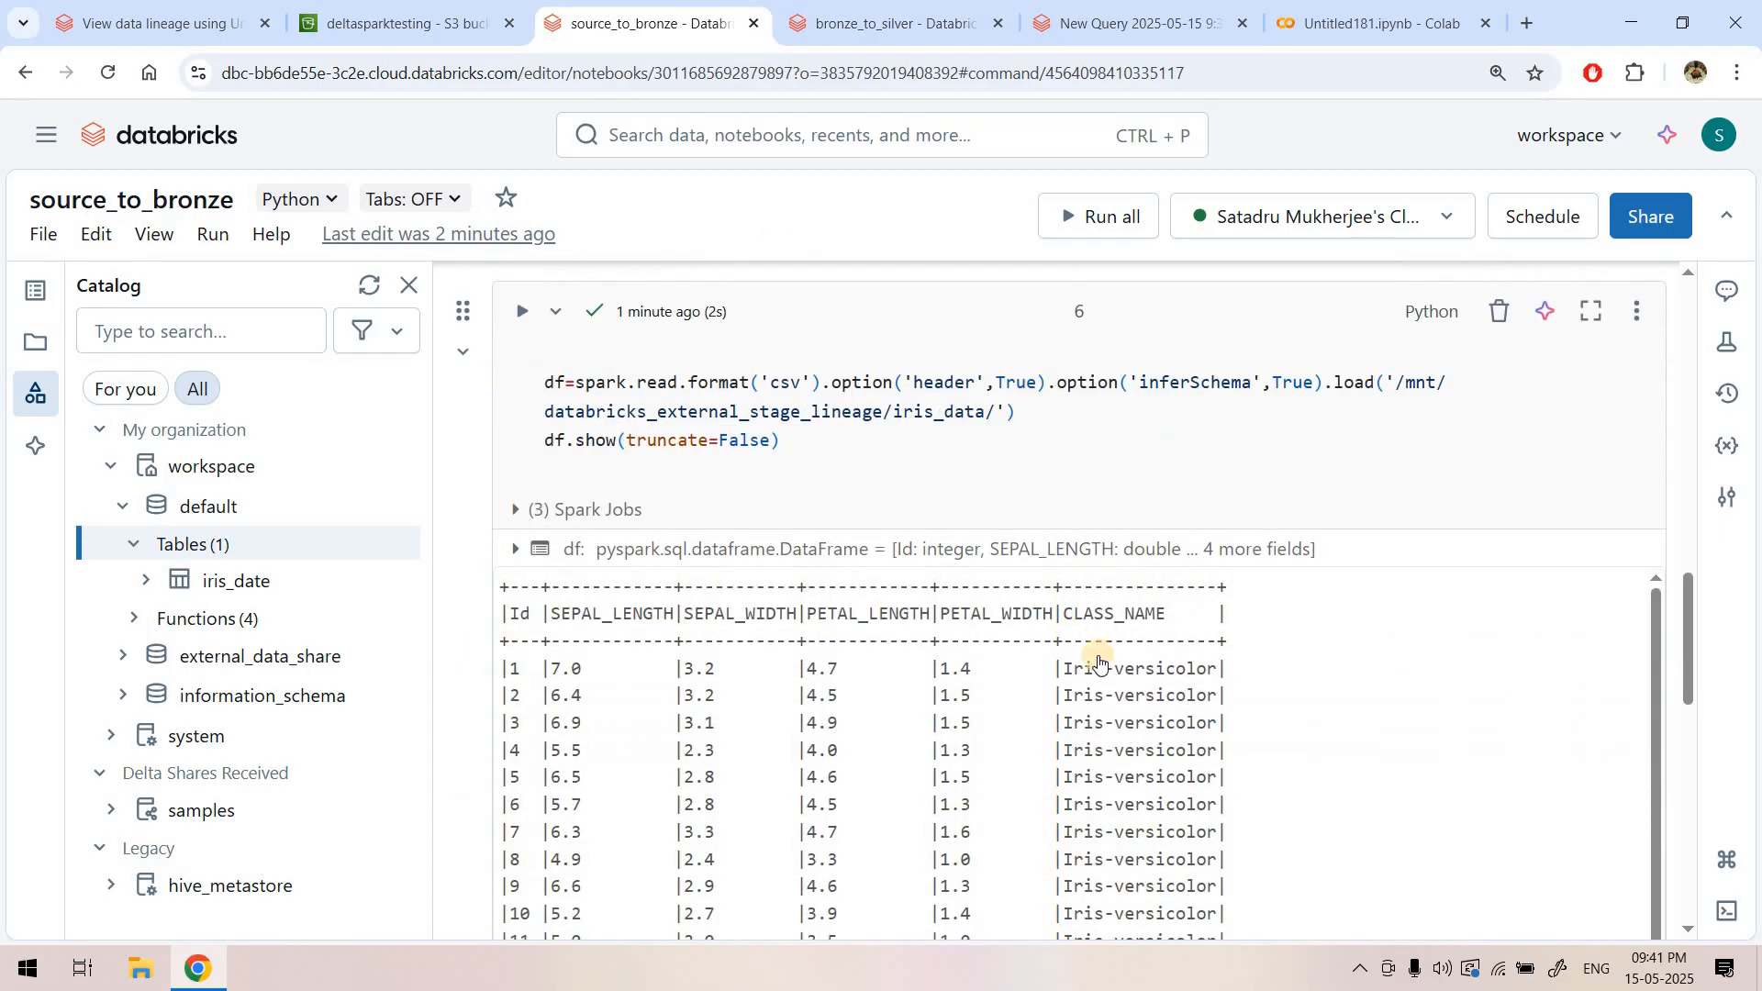
left_click_drag(1063, 670, 1207, 670)
left_click_drag(1063, 696, 1207, 695)
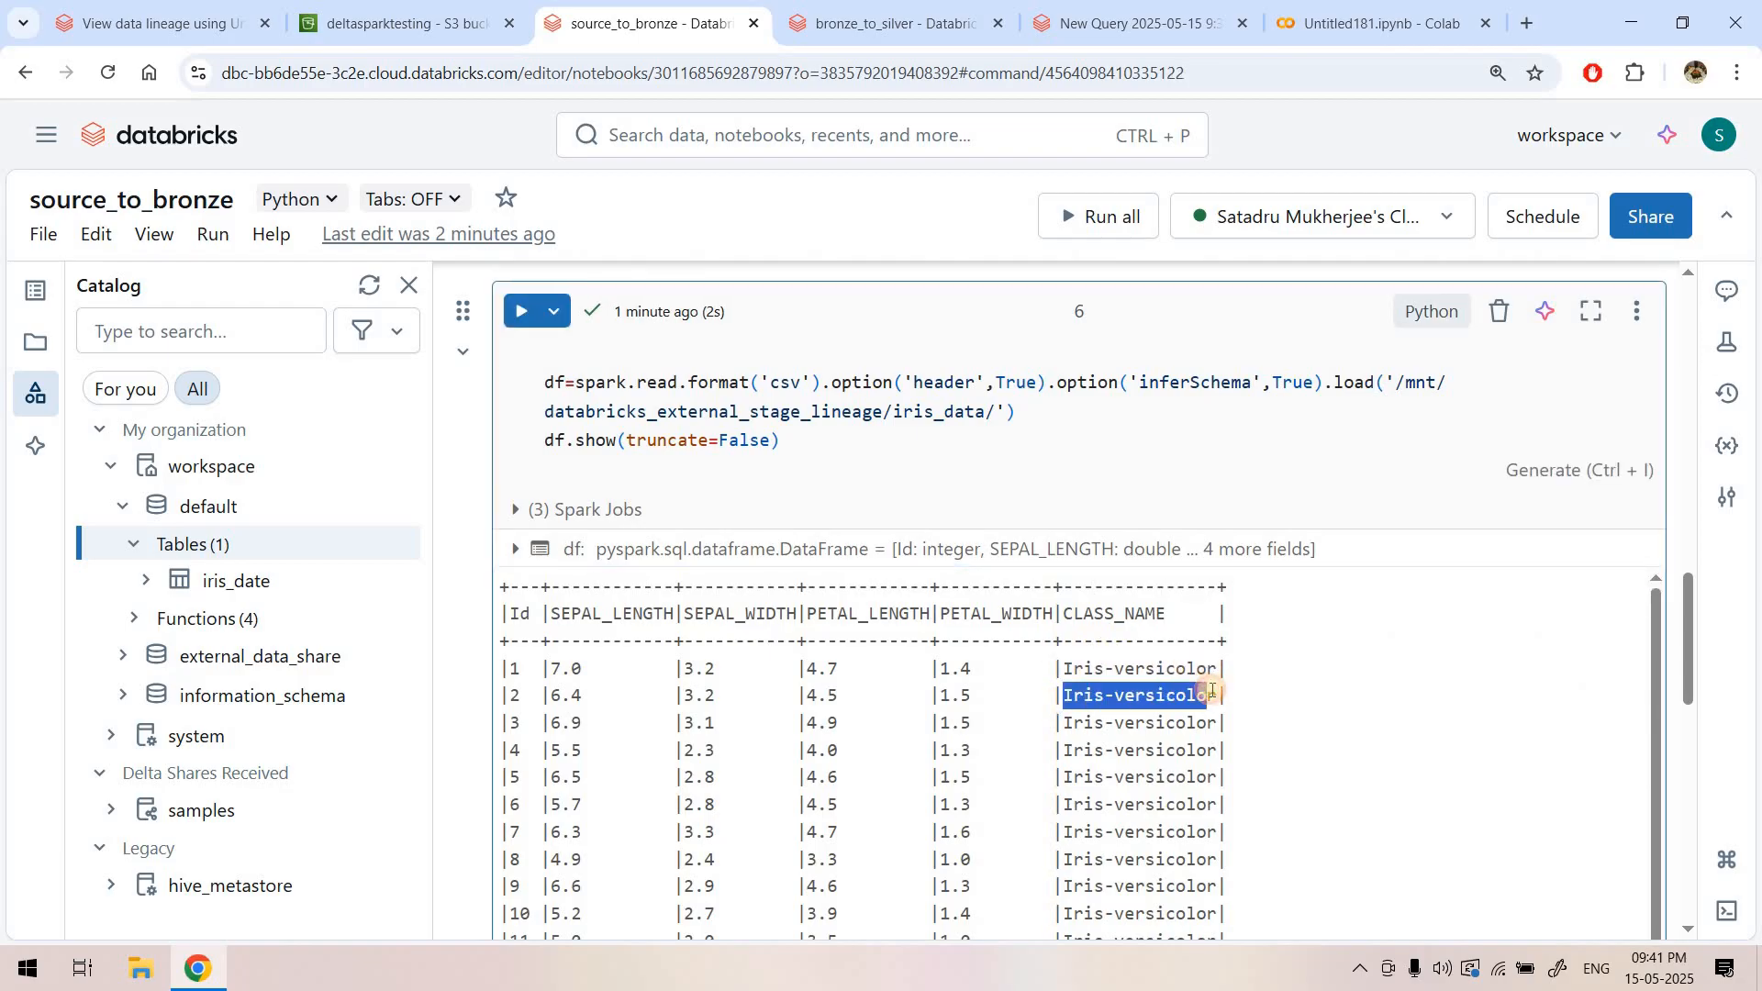
left_click(1065, 681)
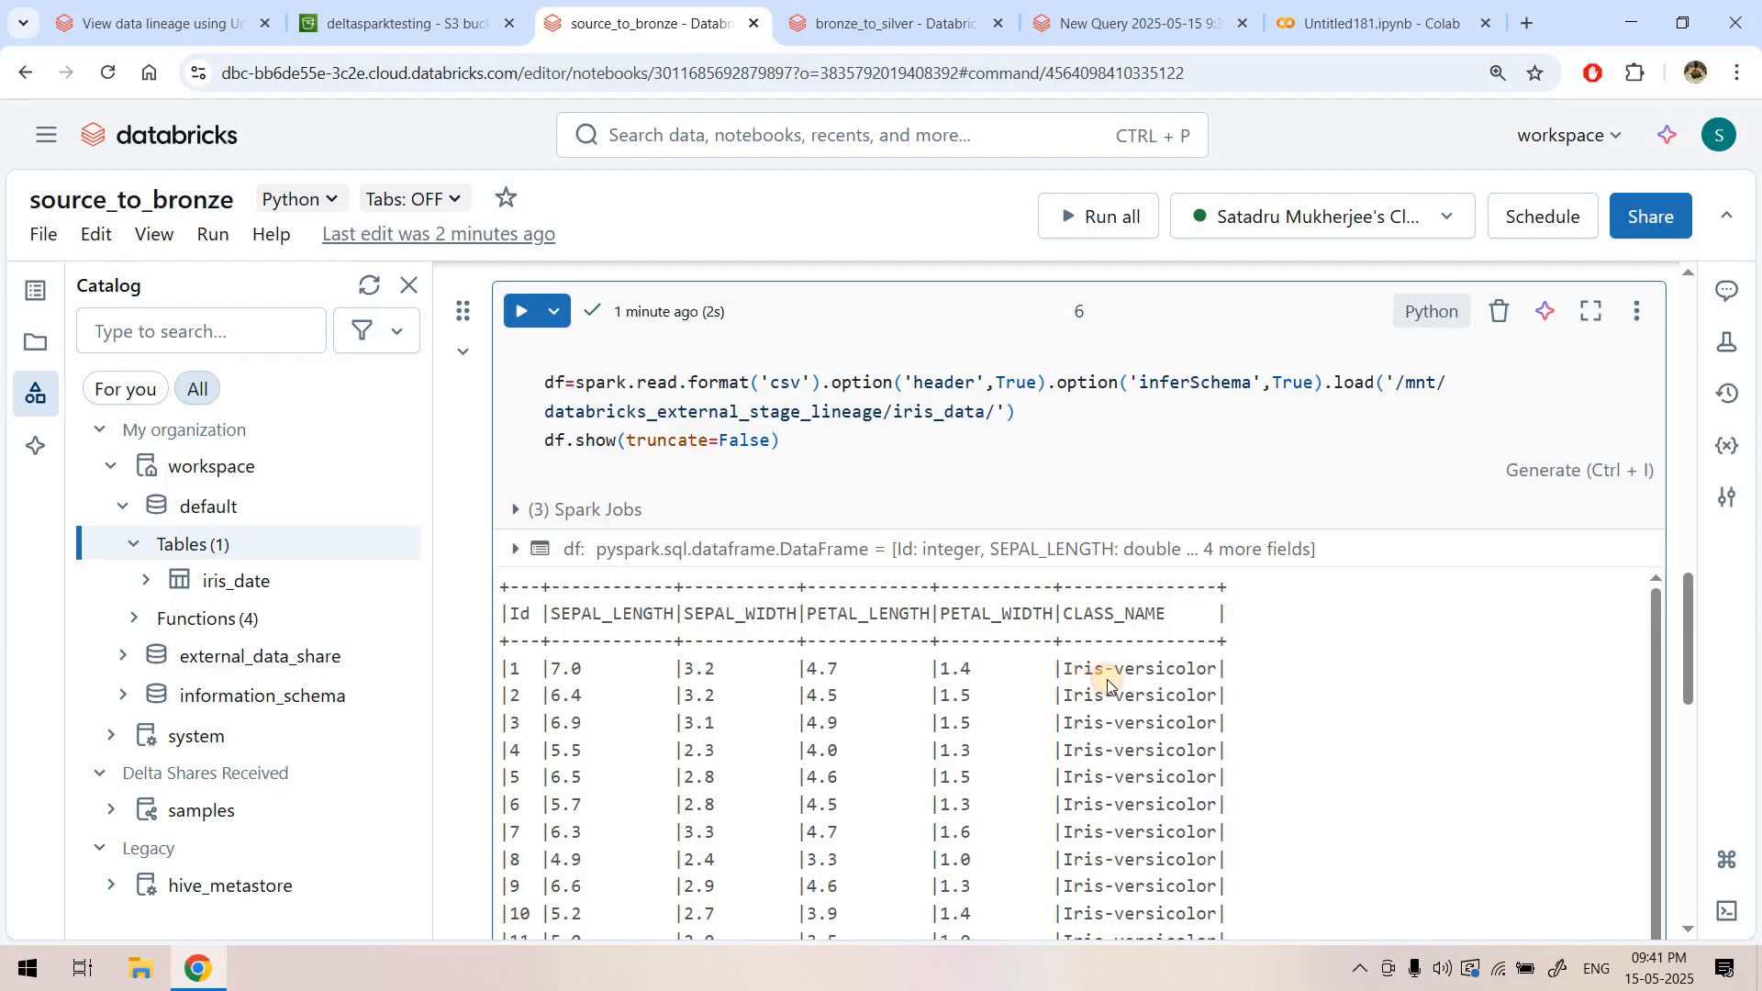
left_click(833, 5)
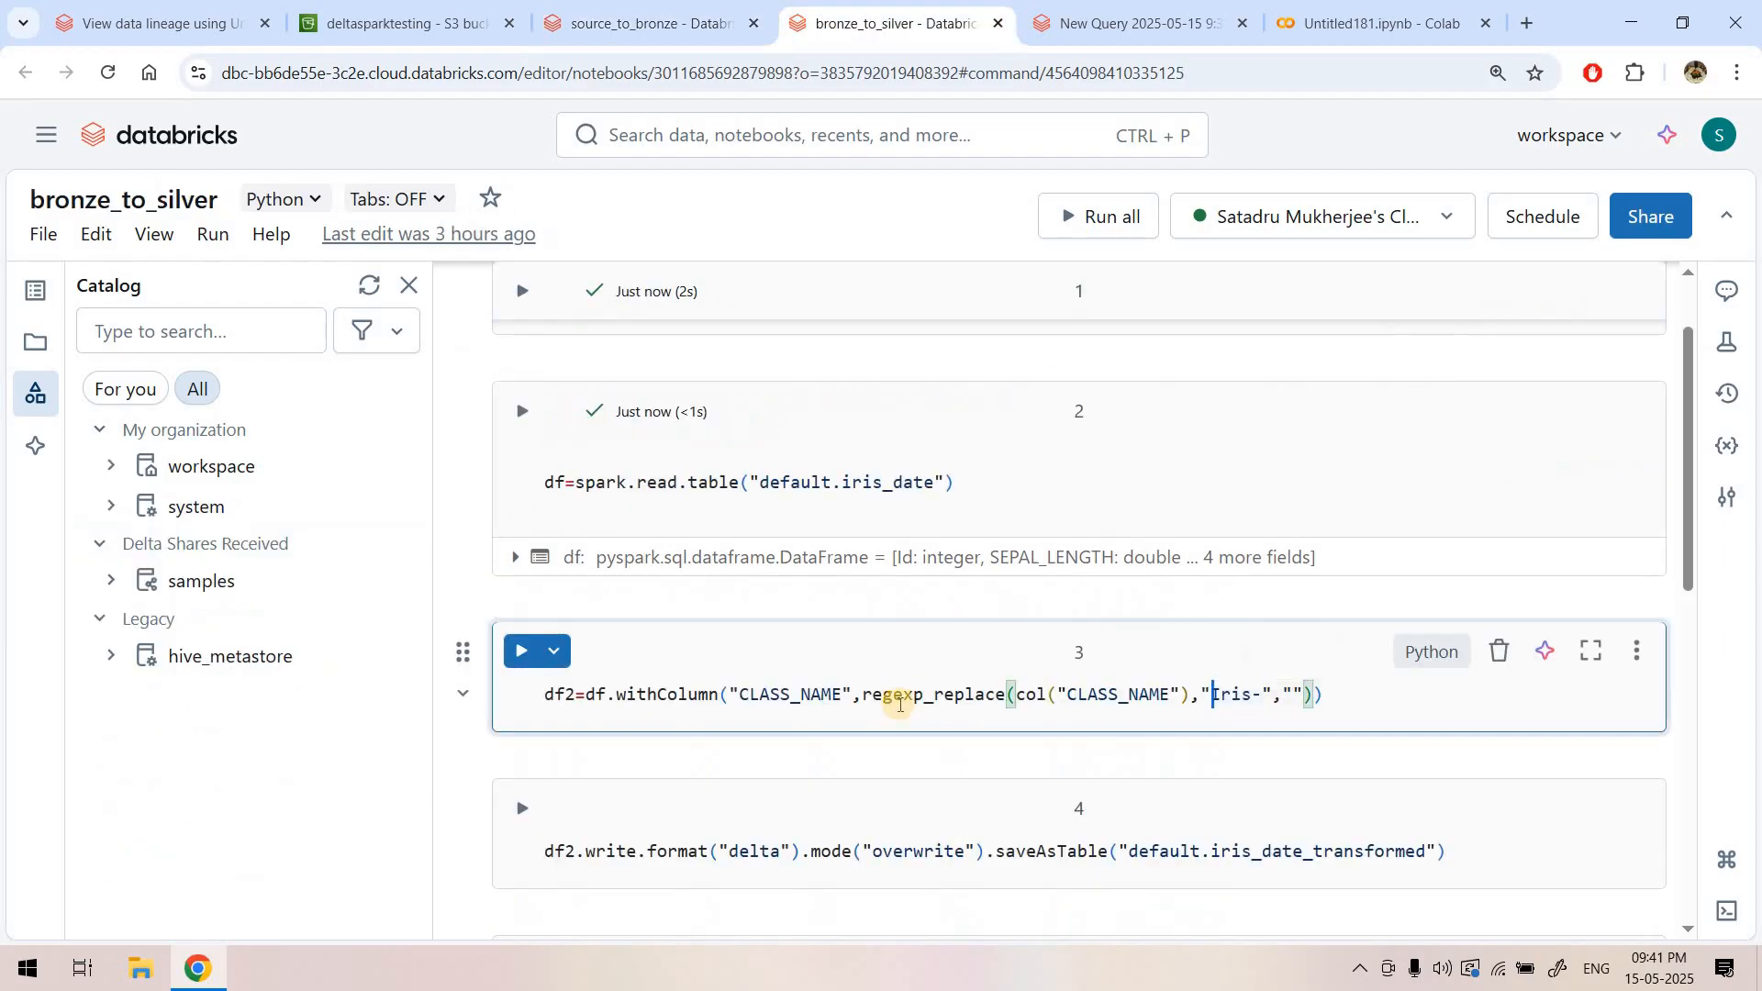
- Run the bronze_to_silver cell that creates df2 by replacing "Iris-" with an empty string in CLASS_NAME
left_click(895, 695)
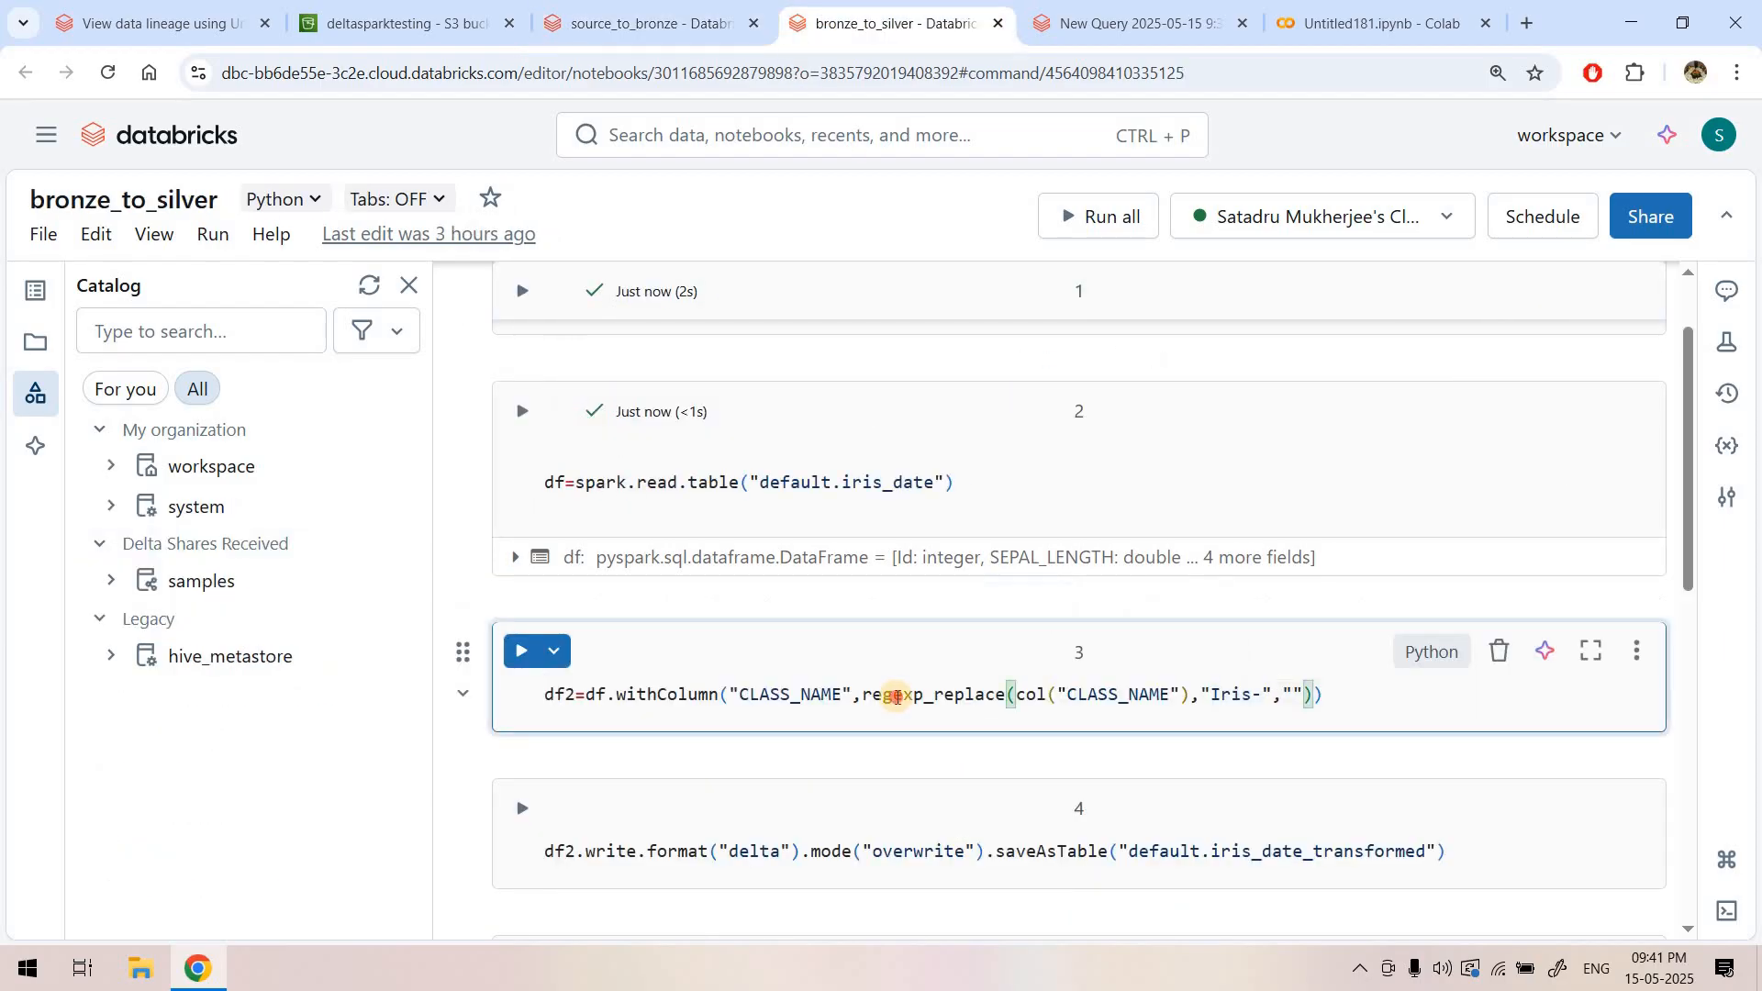
double_click(976, 703)
double_click(1122, 696)
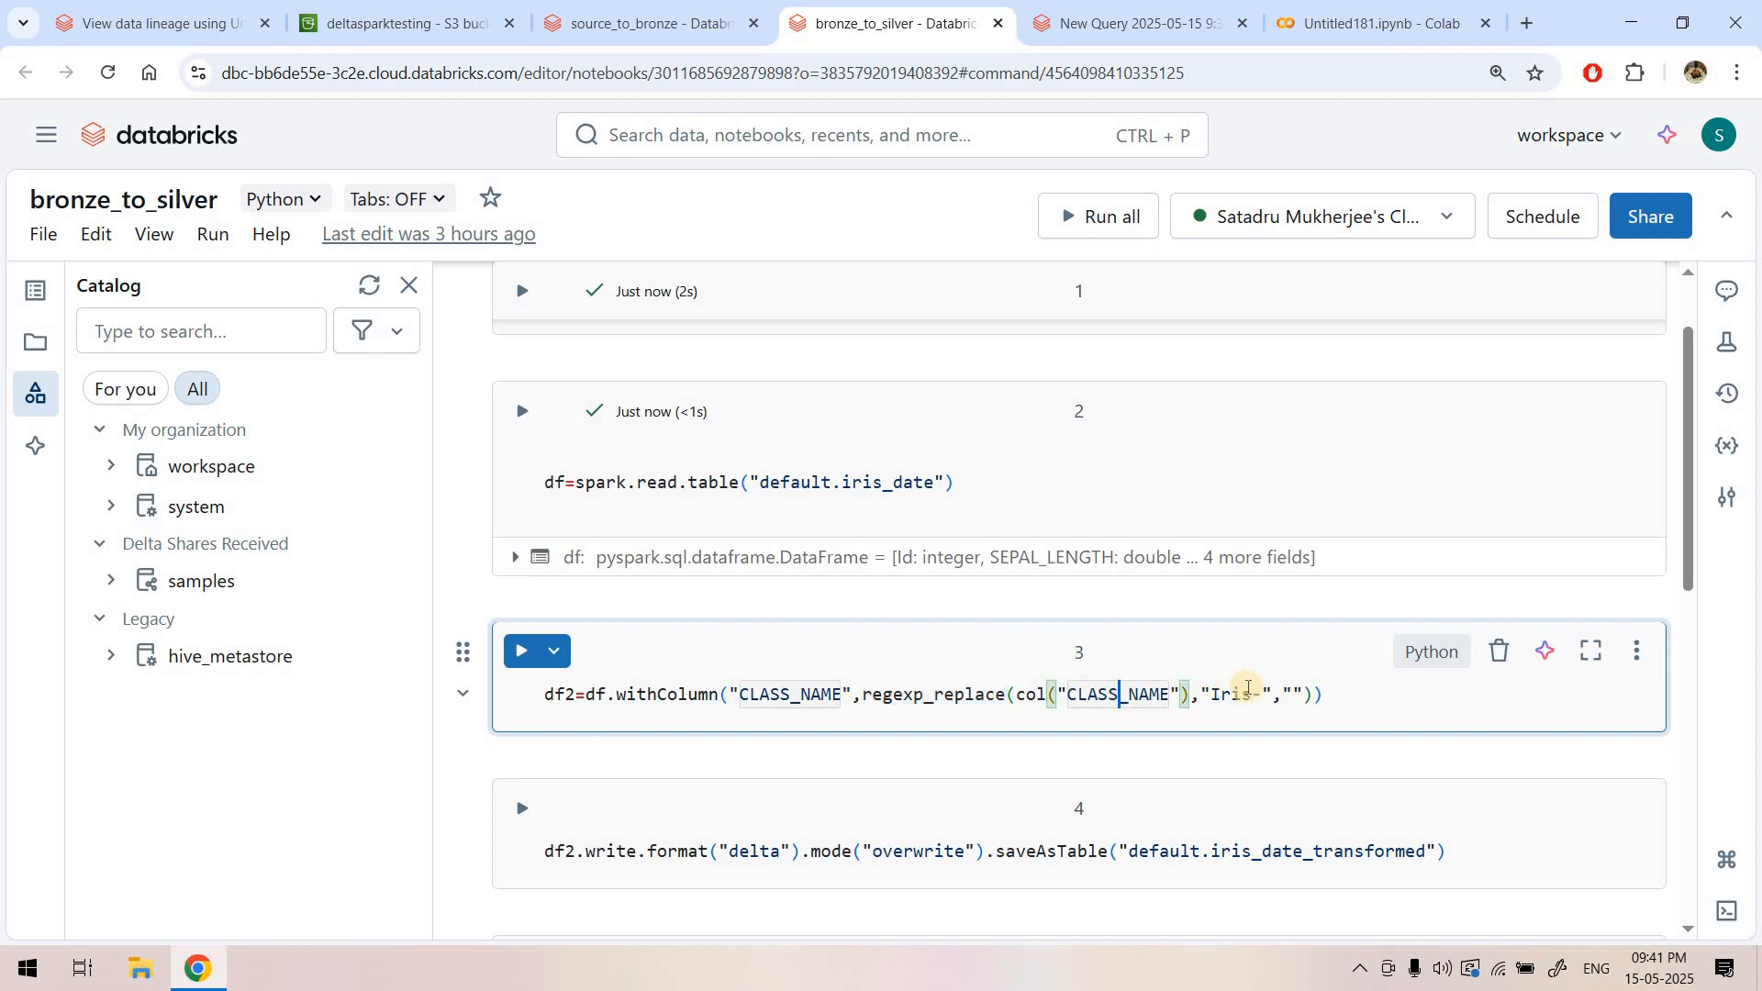
left_click_drag(1265, 696, 1202, 696)
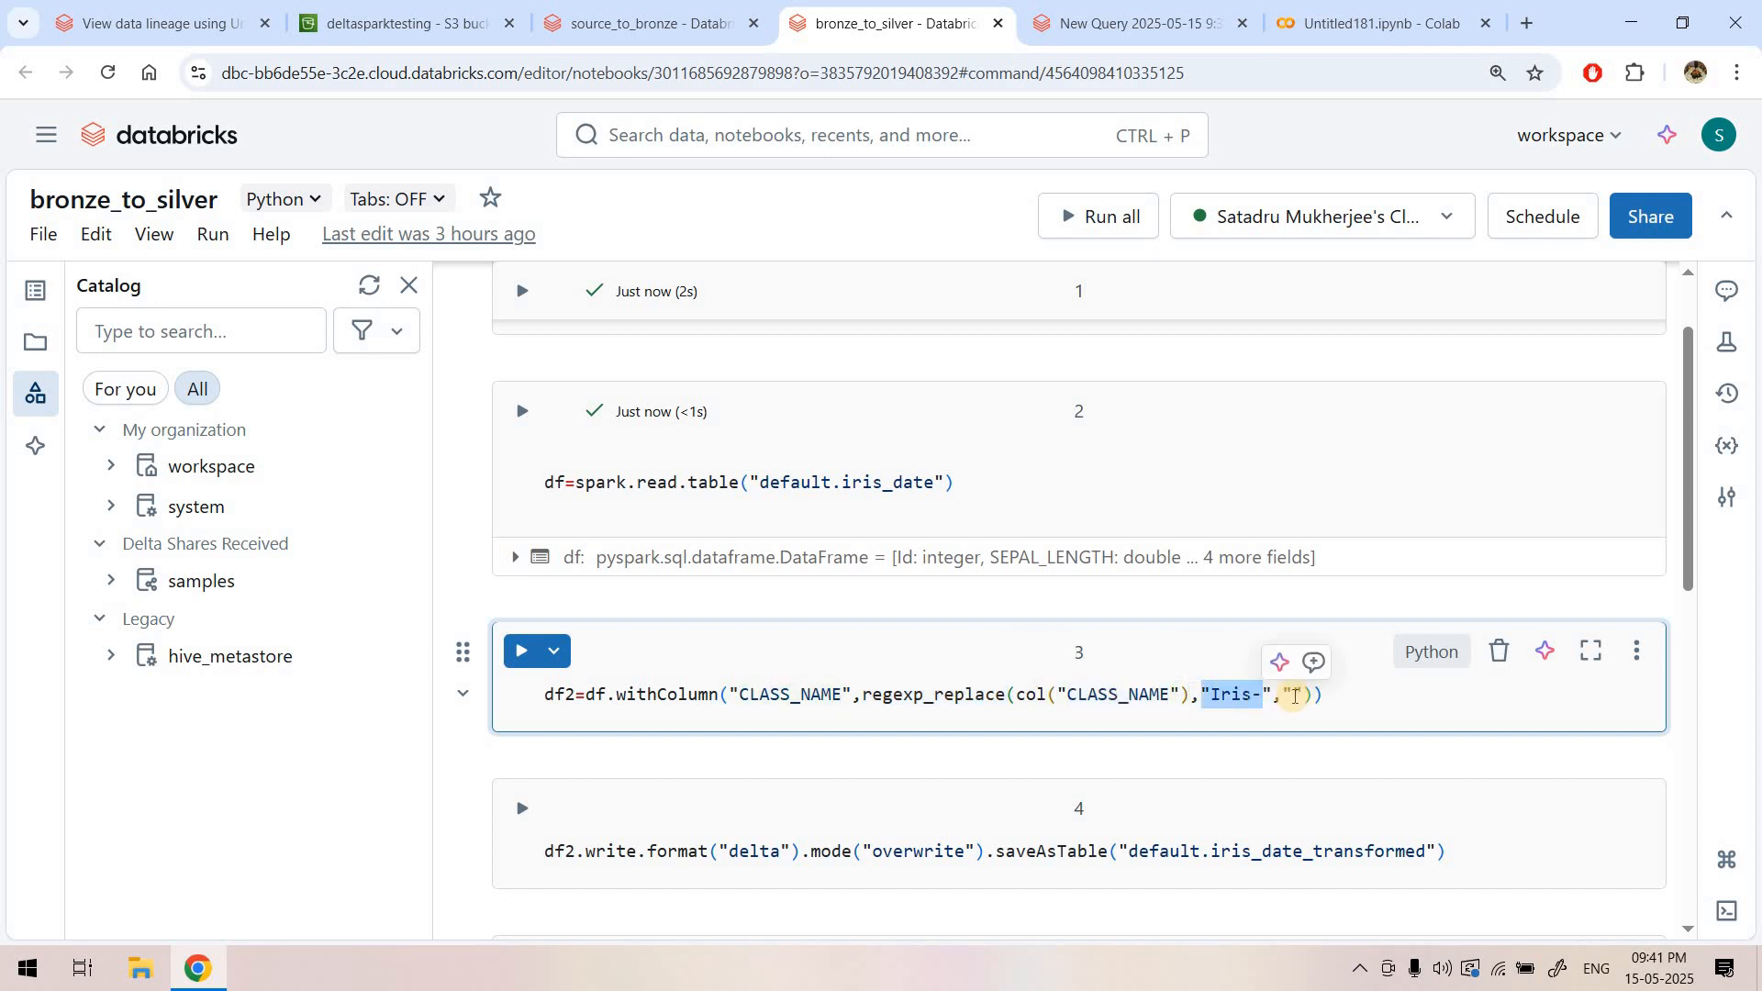
left_click(1294, 697)
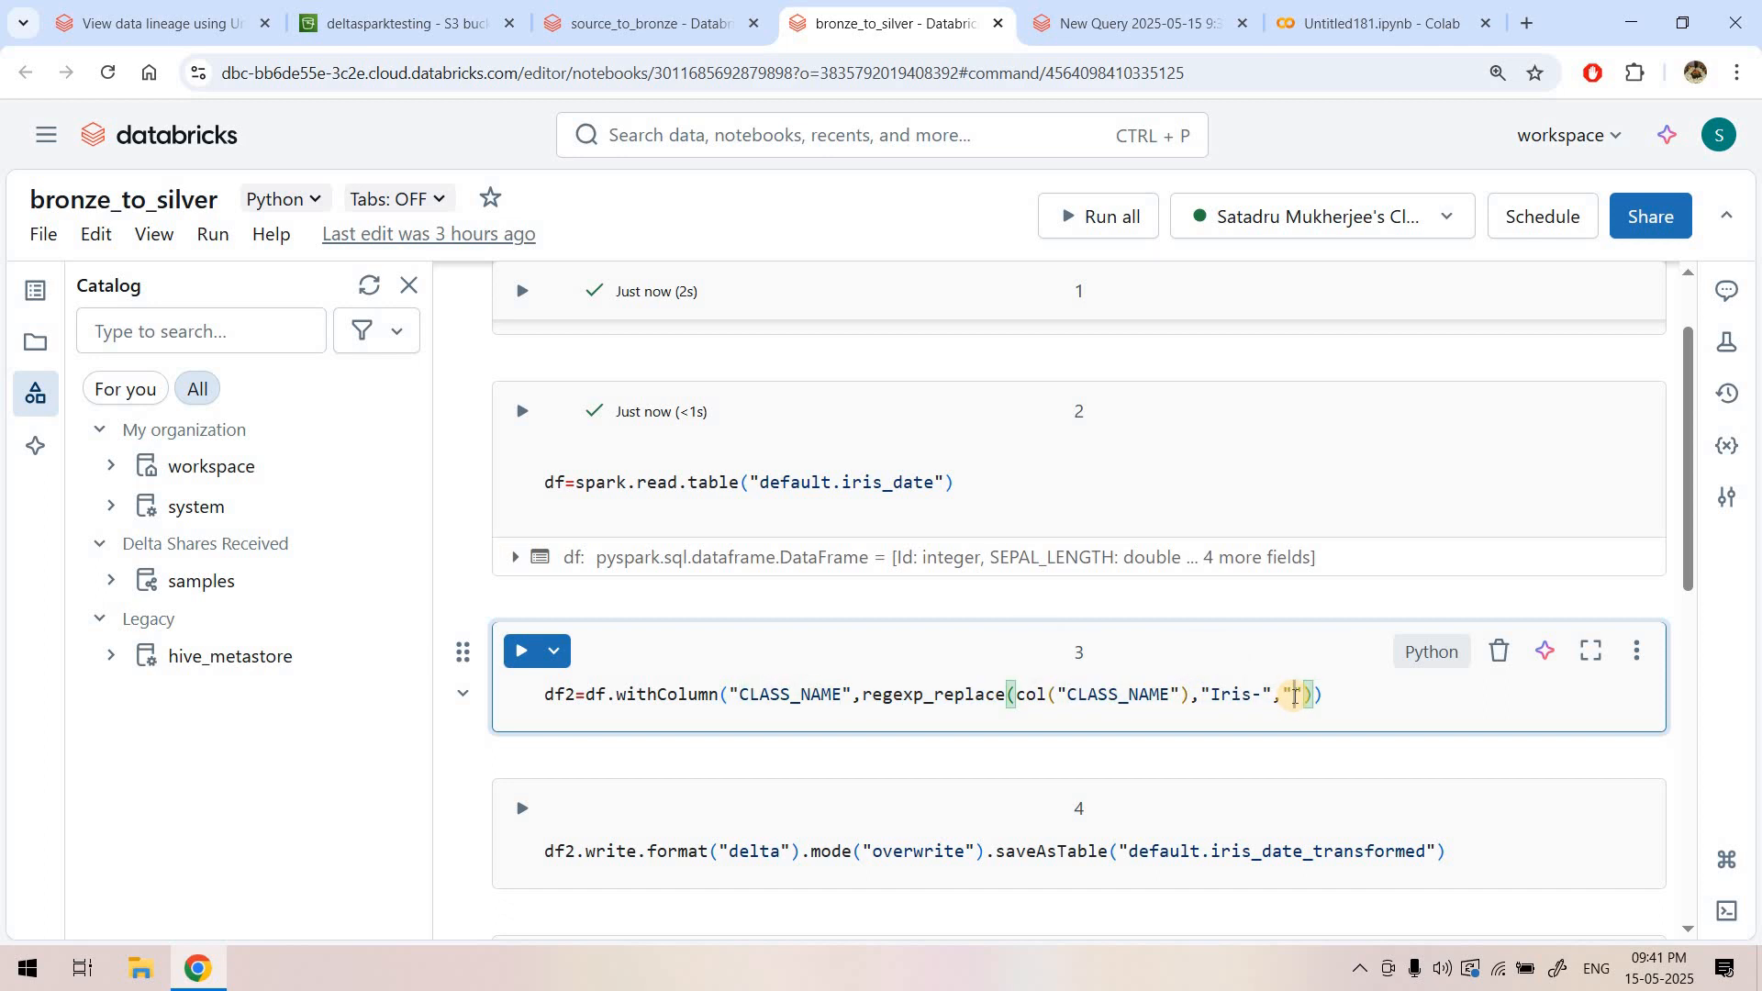
key("shift+Return")
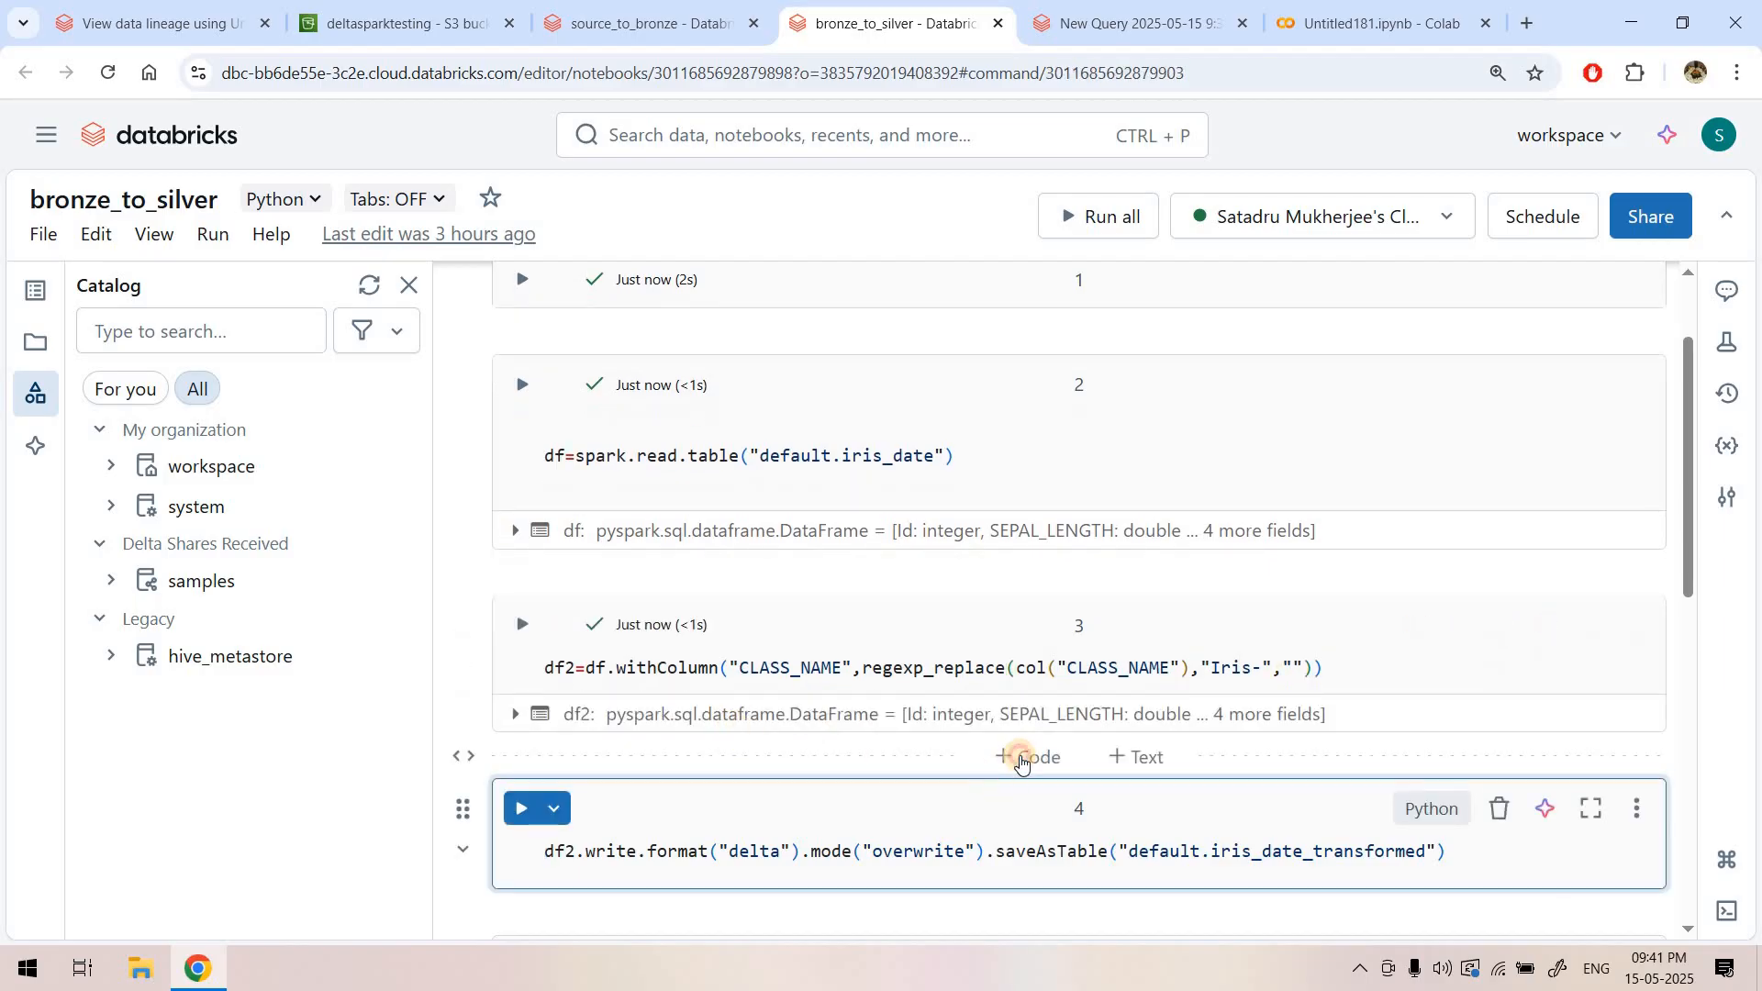
- Insert a code cell between the regexp_replace cell and the df2 write cell, and run display(df2) in it
key("ctrl+a")
key("BackSpace")
type("d")
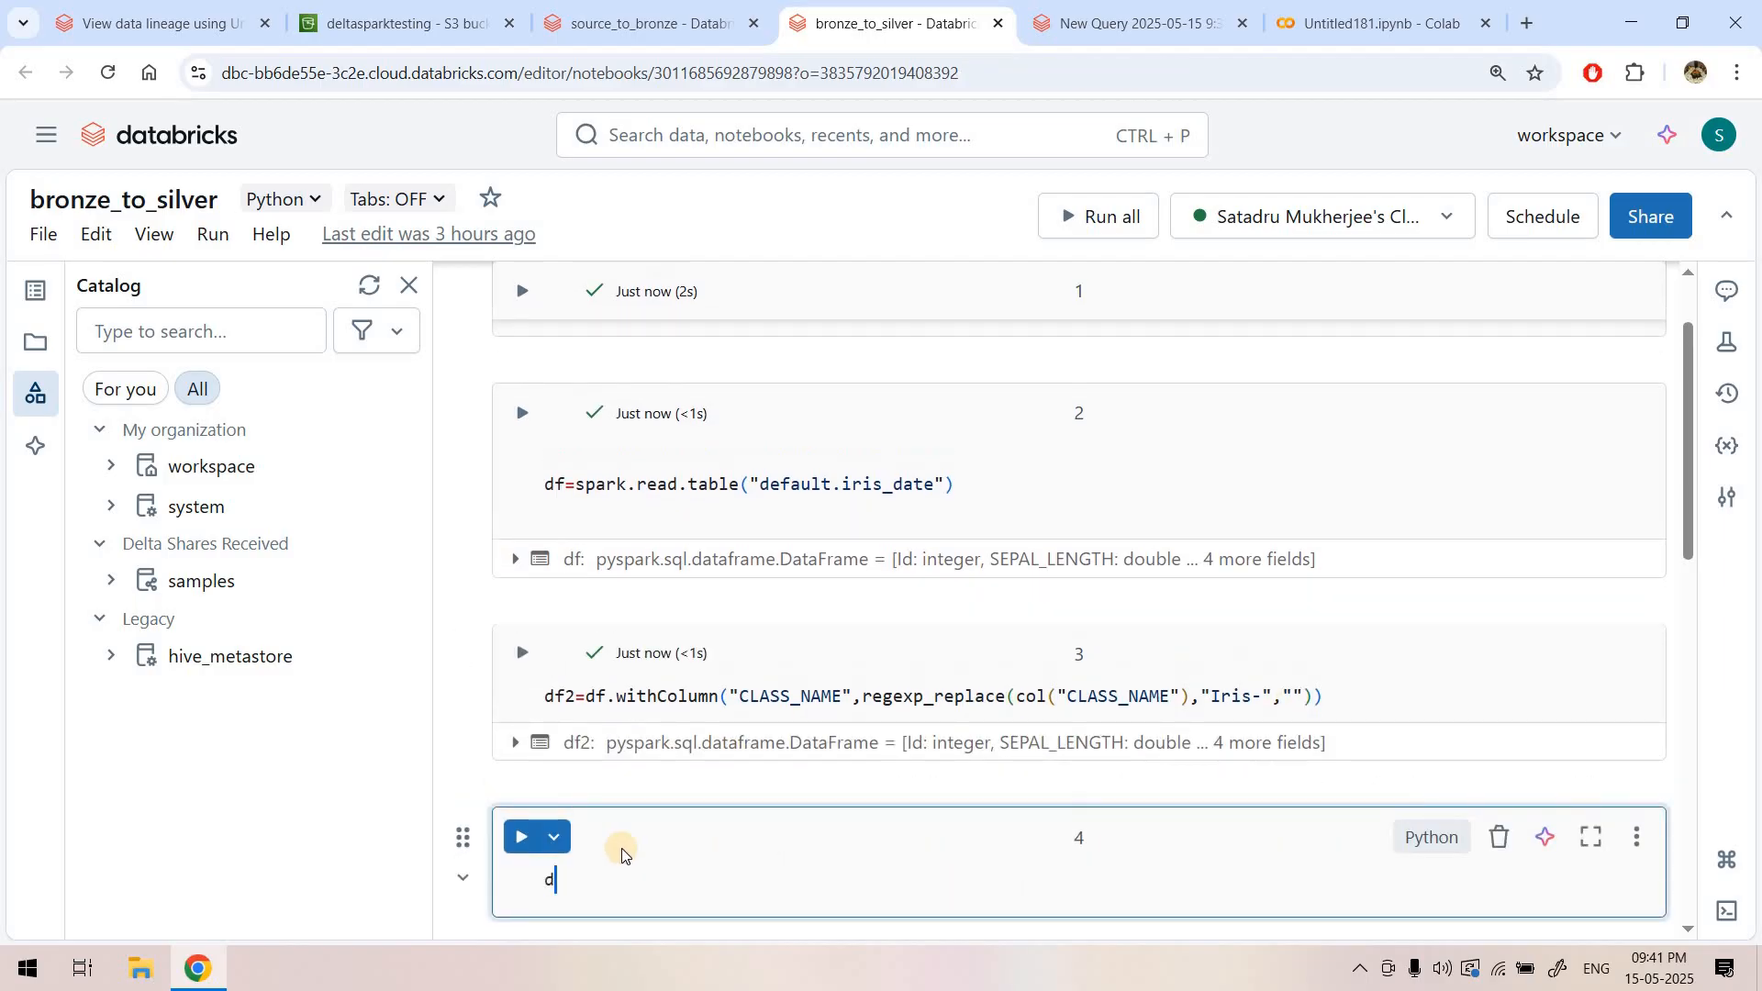
type("isplay(df2")
key("shift+Return")
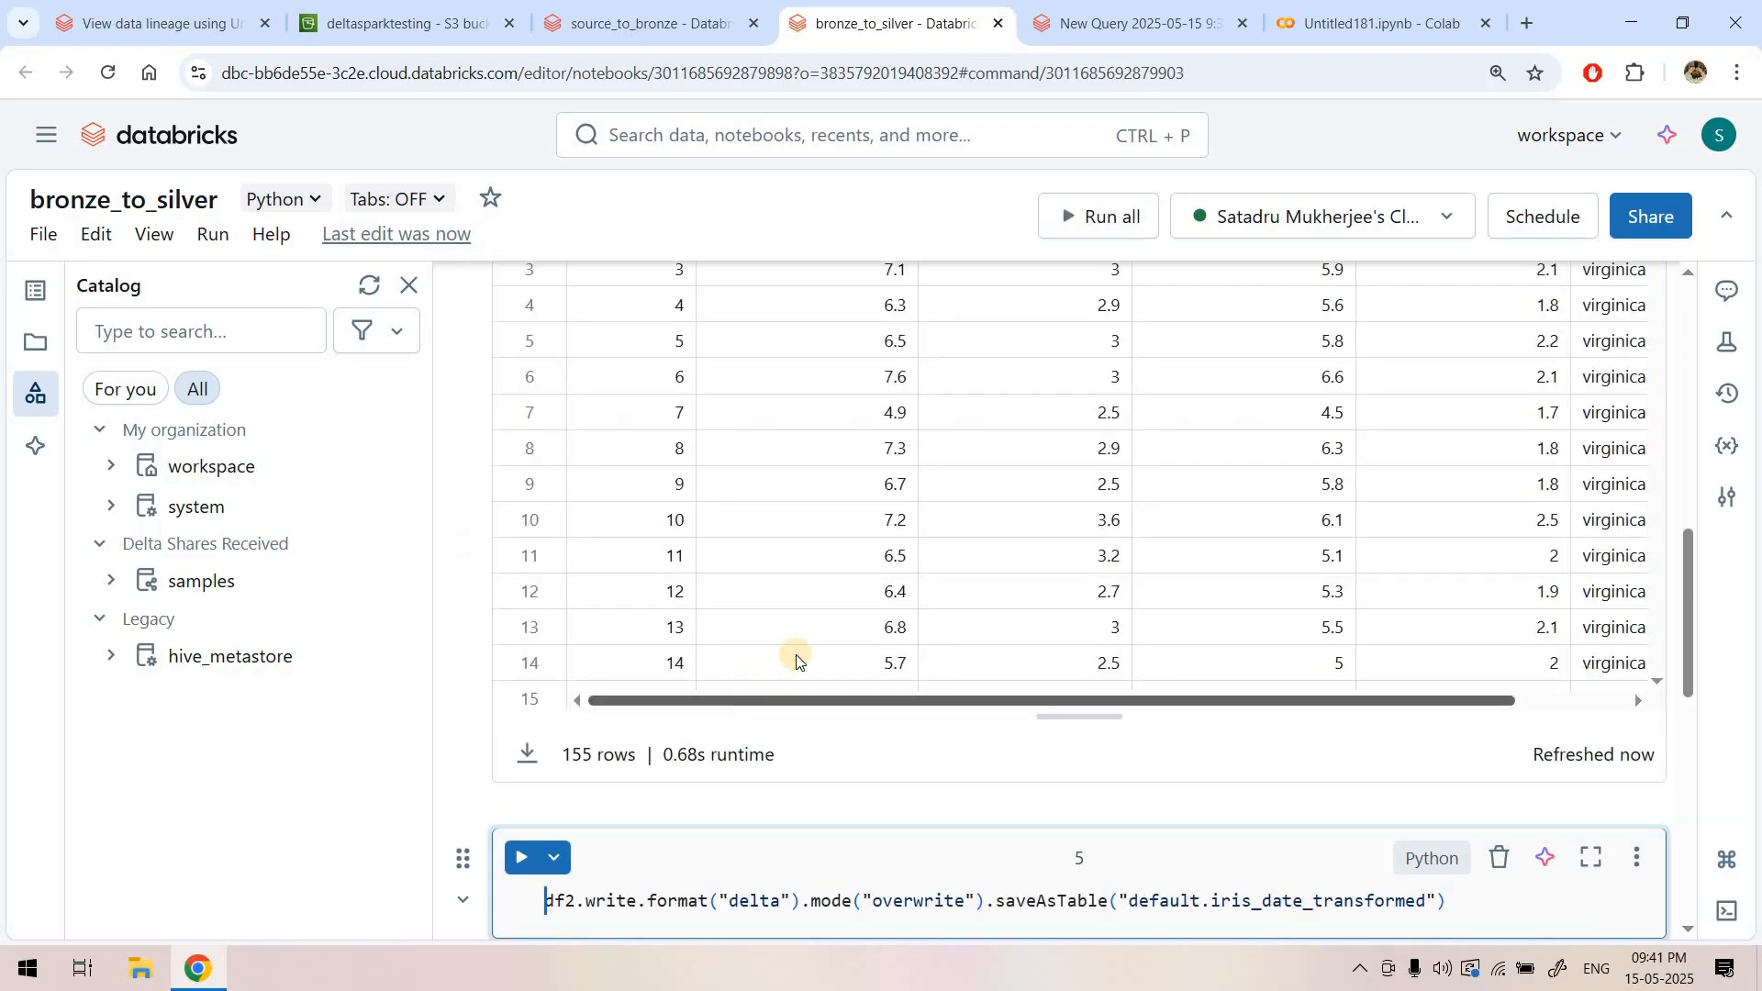
- Inspect the CLASS_NAME column in the displayed df2 table to check the values without the "Iris-" prefix
scroll(795, 654, "up", 5)
scroll(1166, 569, "down", 3)
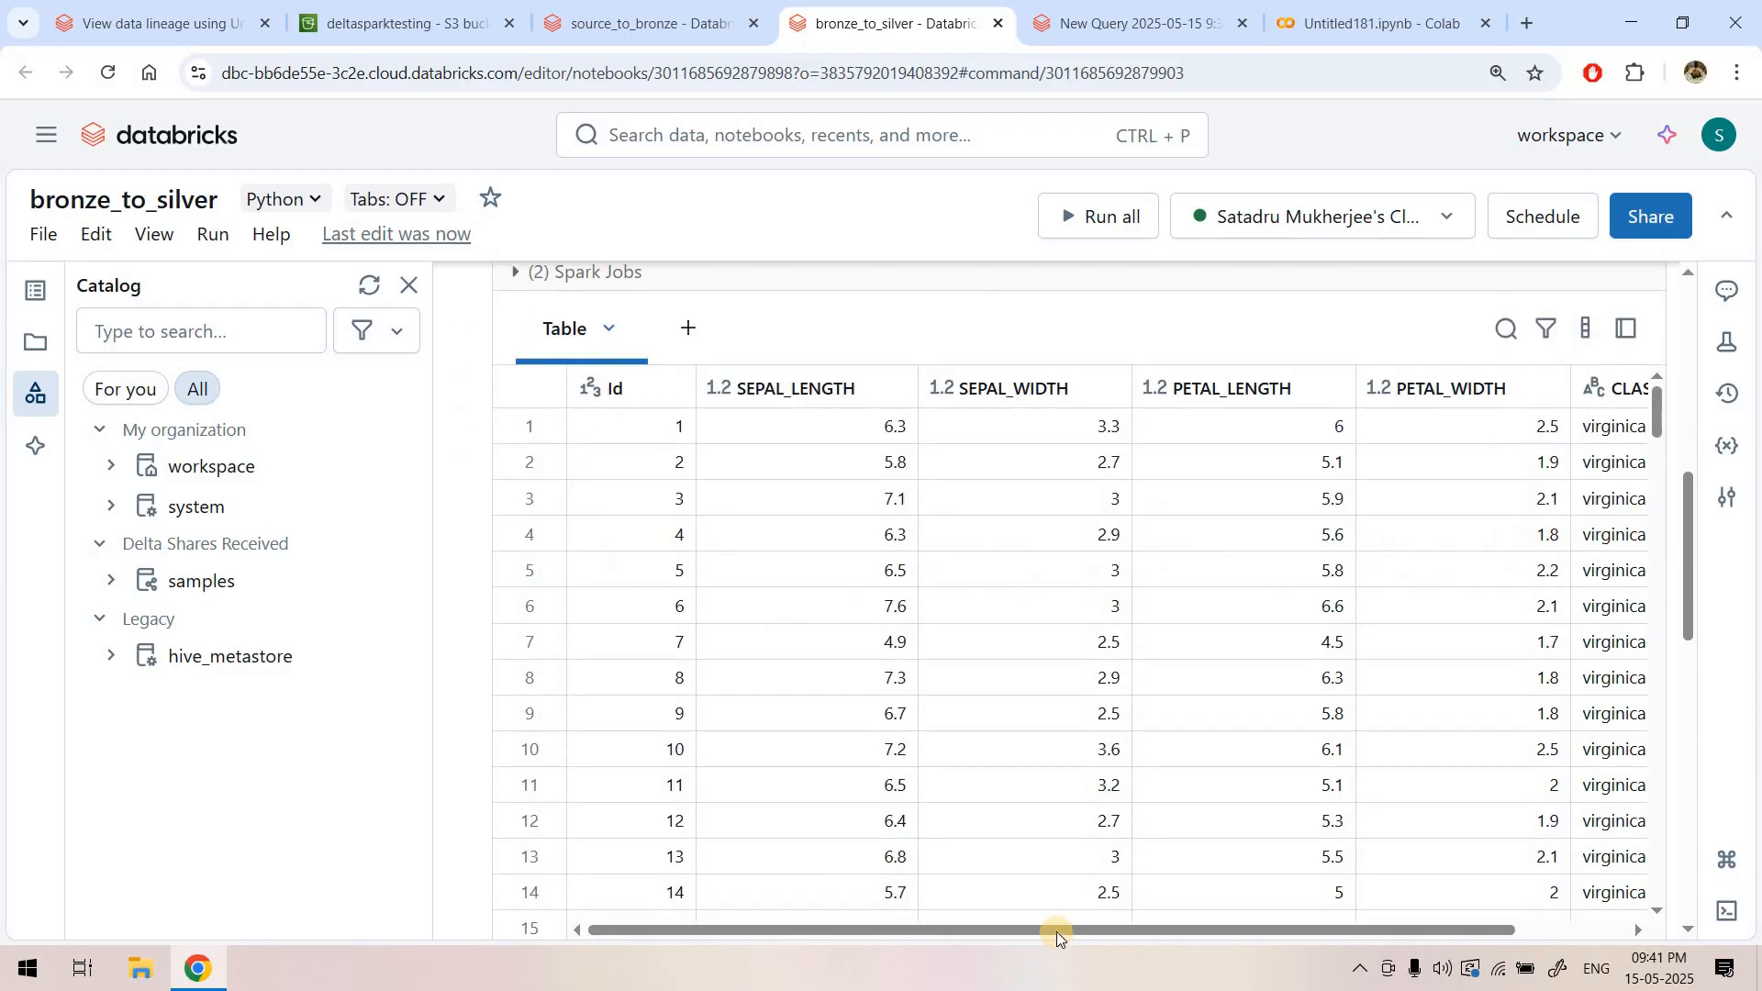
left_click_drag(1149, 933, 1262, 933)
left_click_drag(1483, 431, 1499, 542)
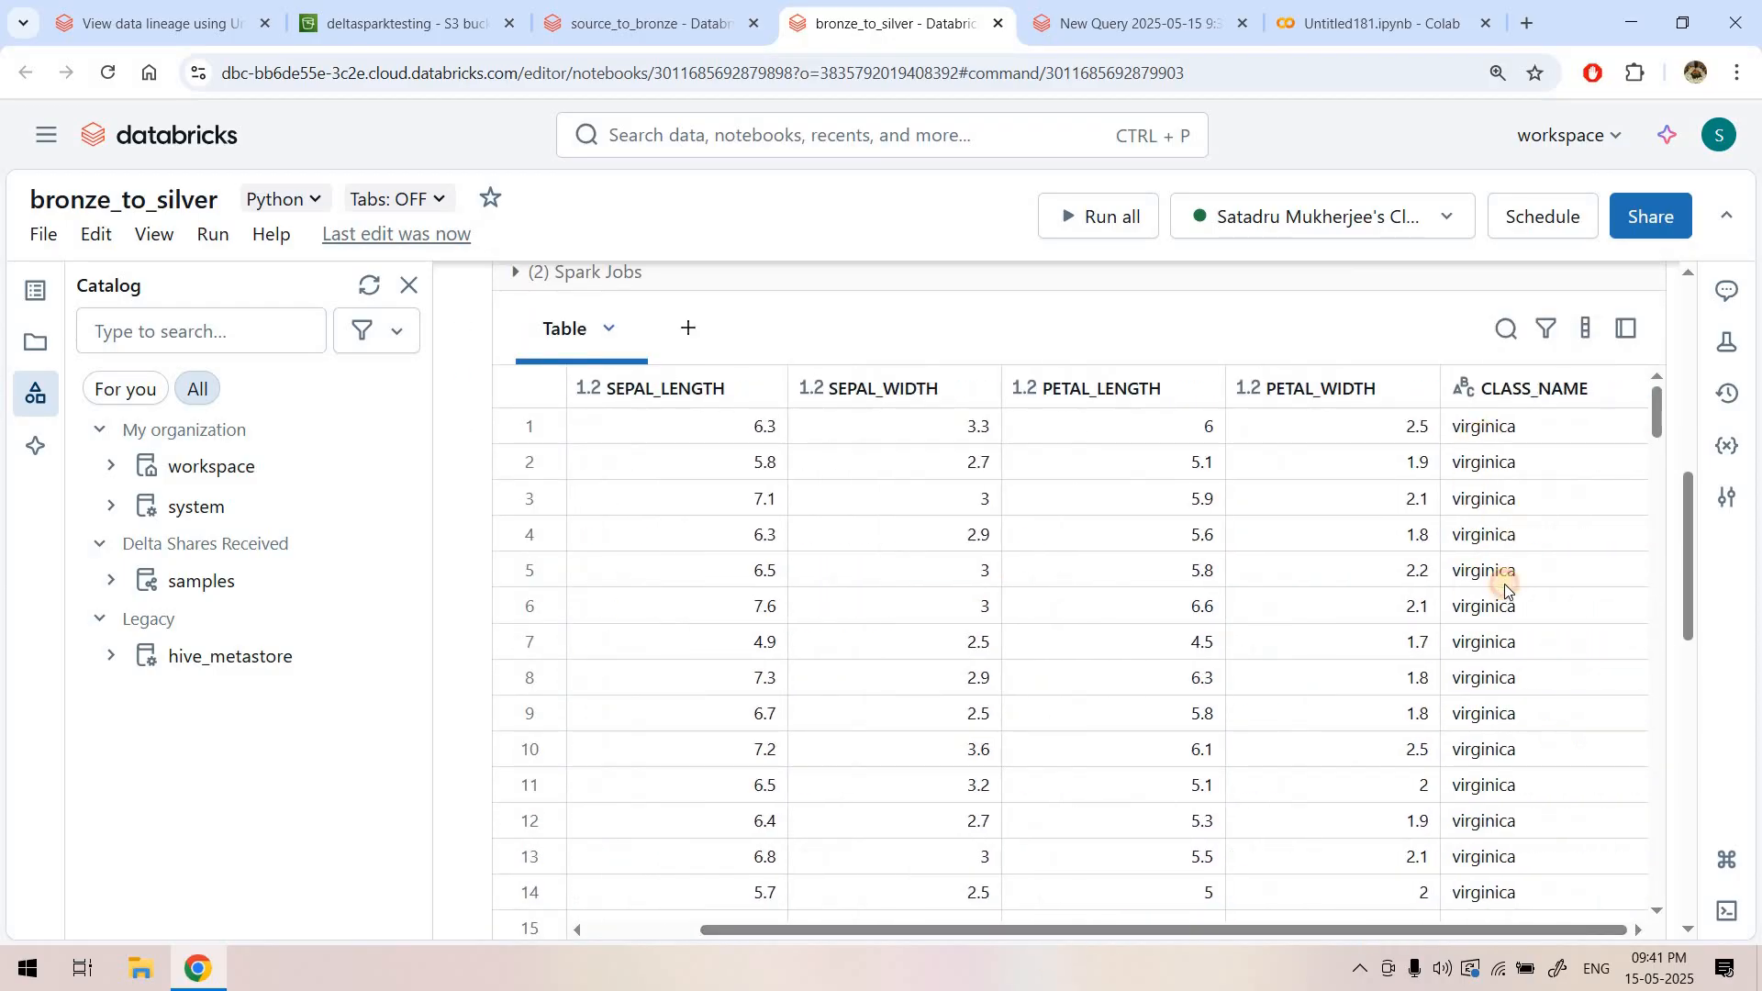
left_click_drag(1515, 796, 1521, 876)
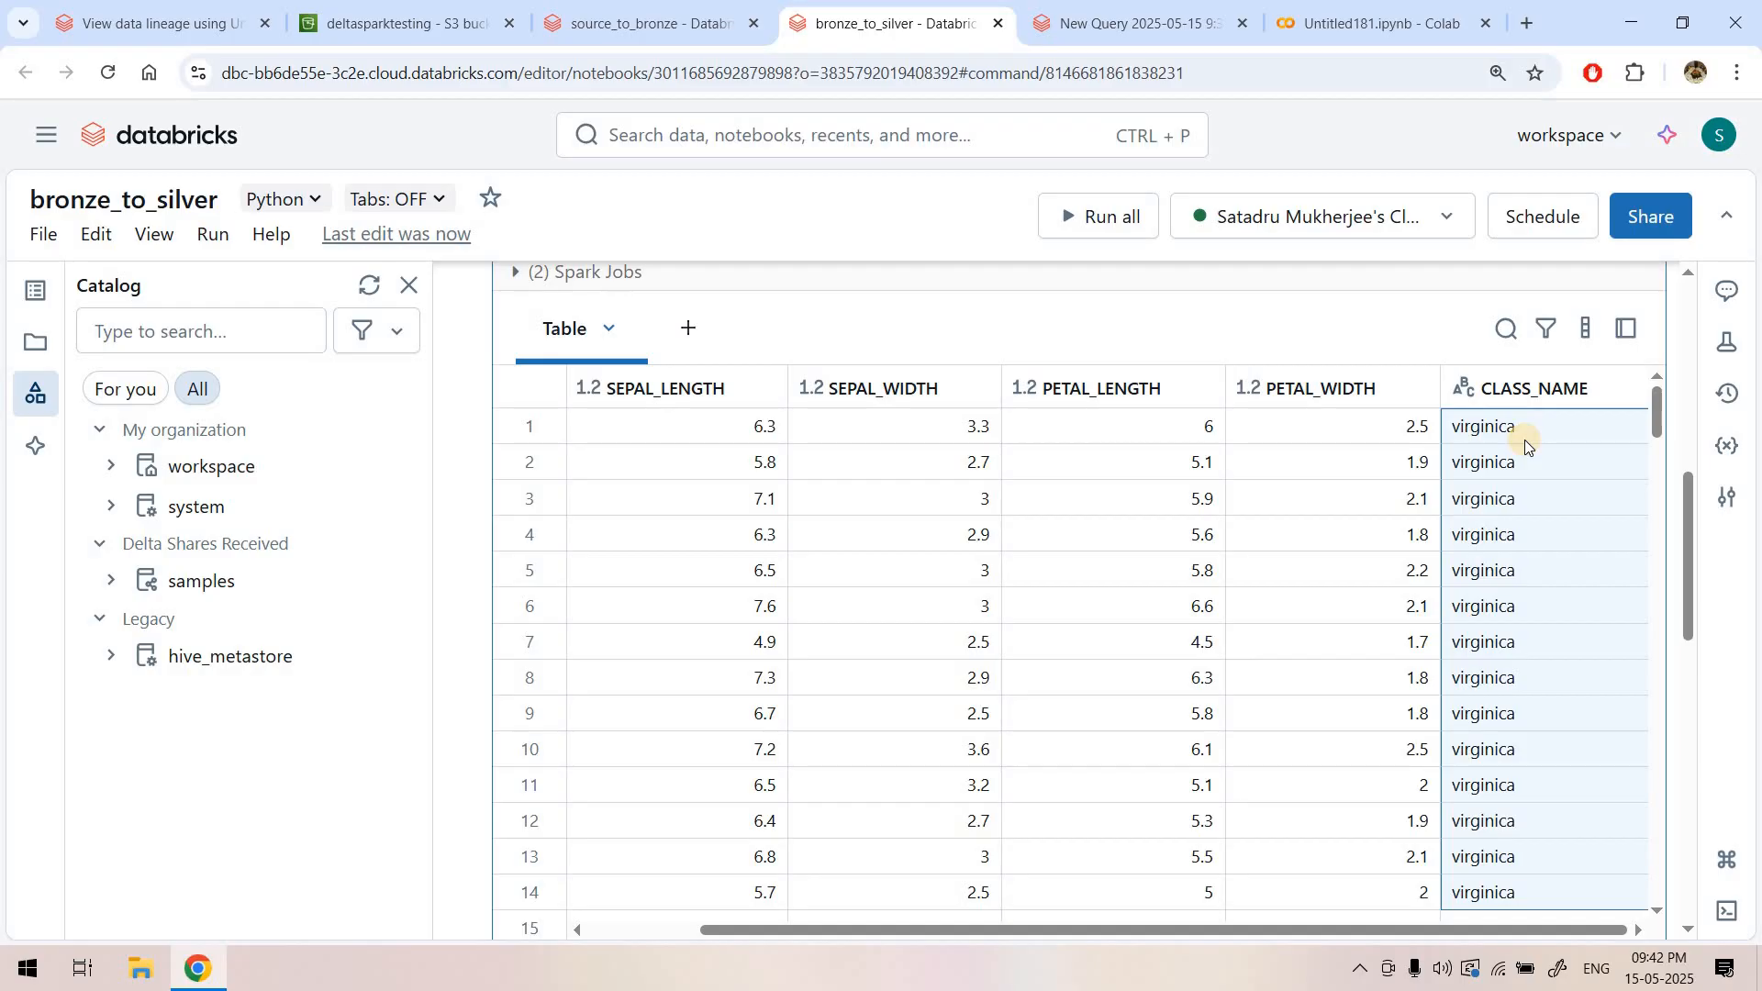
scroll(759, 817, "down", 3)
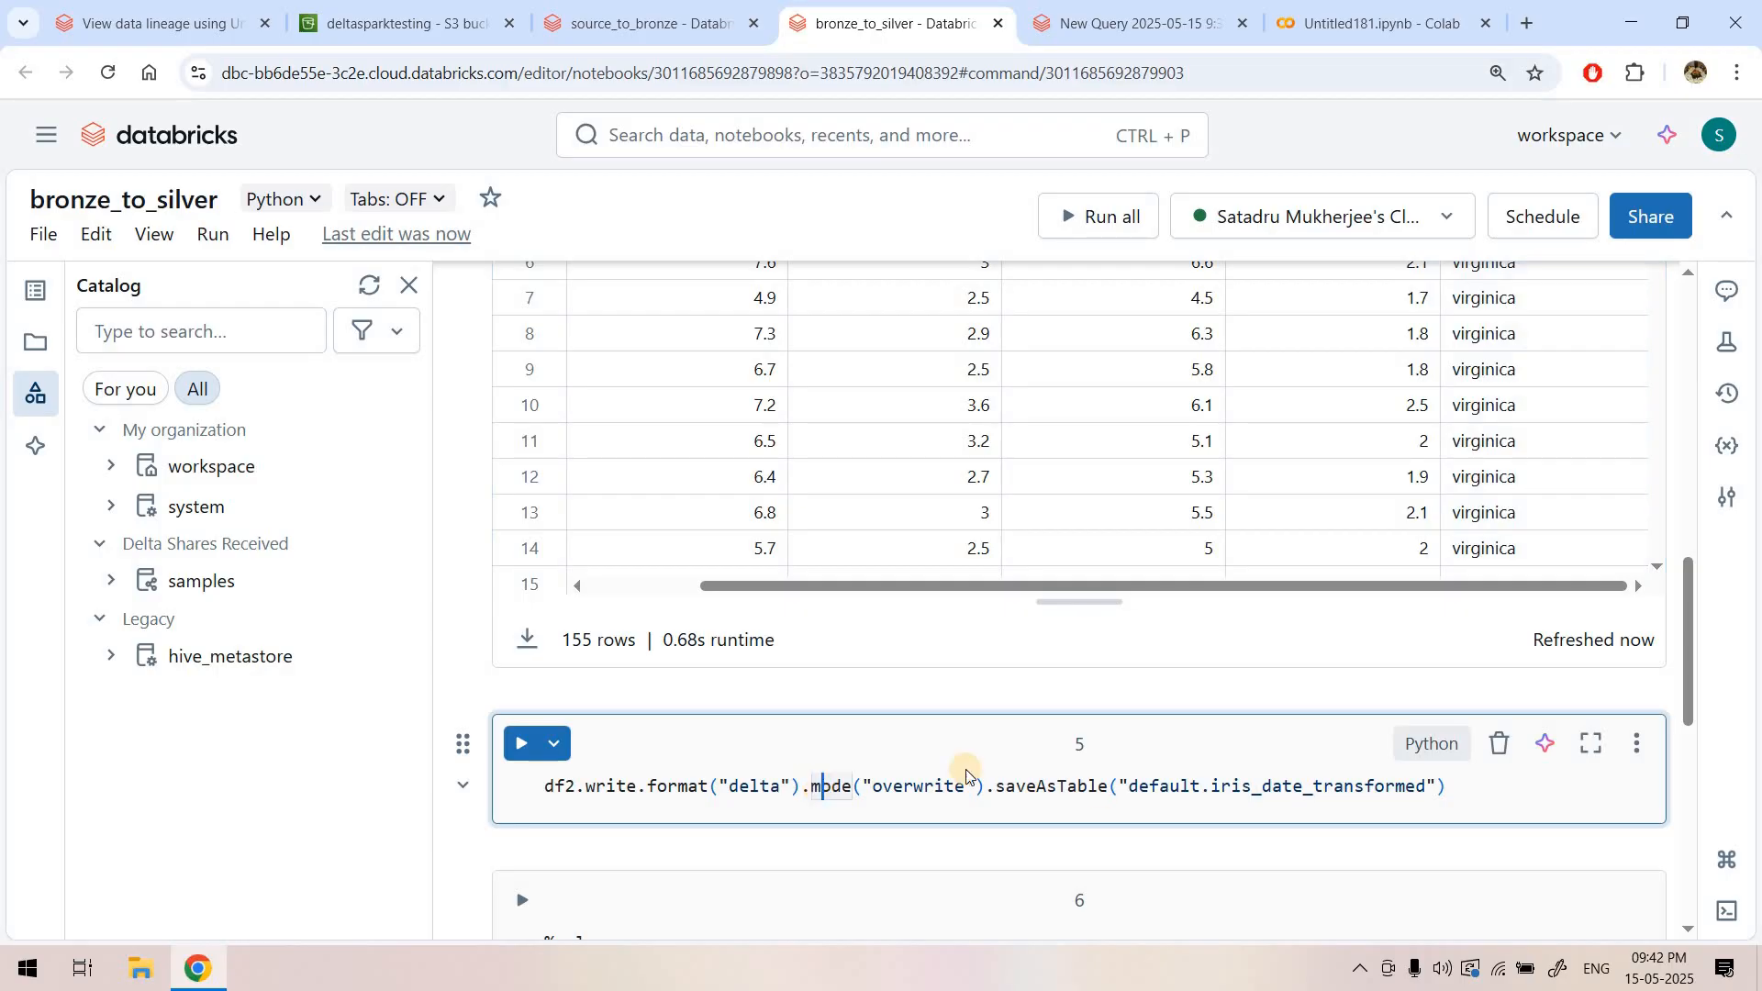
- Run the cell that writes df2 in delta format with overwrite mode to the table default.iris_date_transformed
left_click(1255, 786)
double_click(1214, 786)
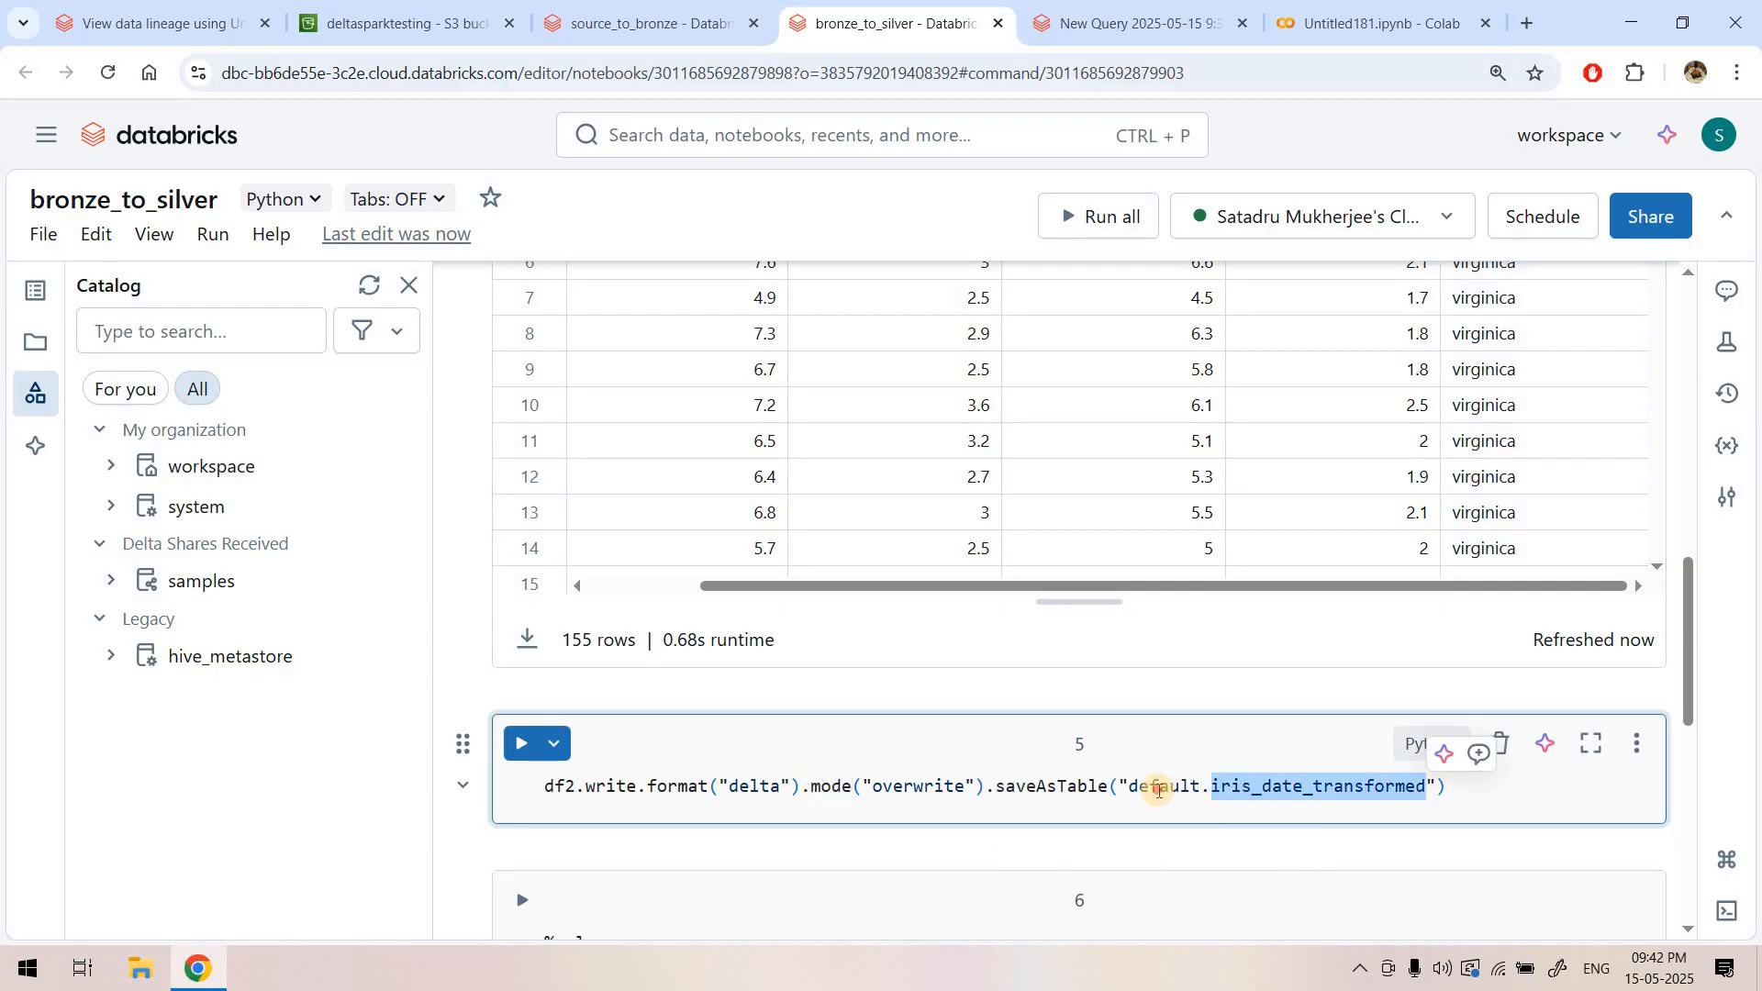
double_click(1159, 786)
double_click(1276, 789)
left_click(753, 786)
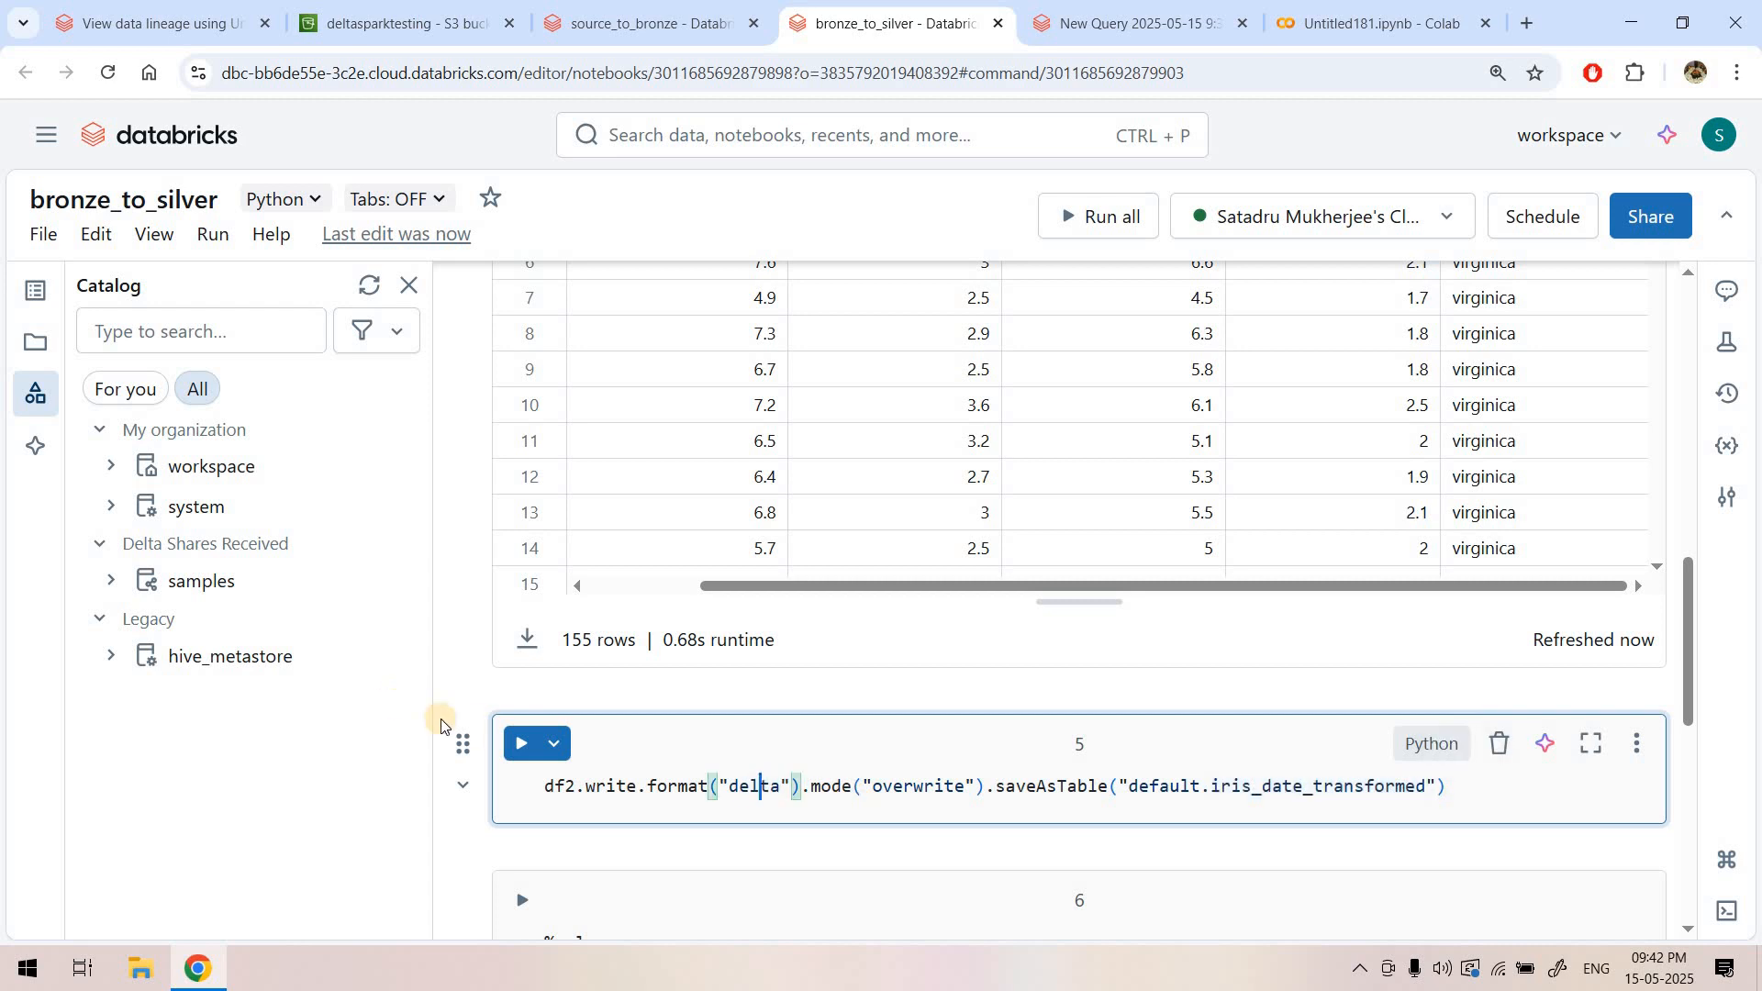
left_click(516, 743)
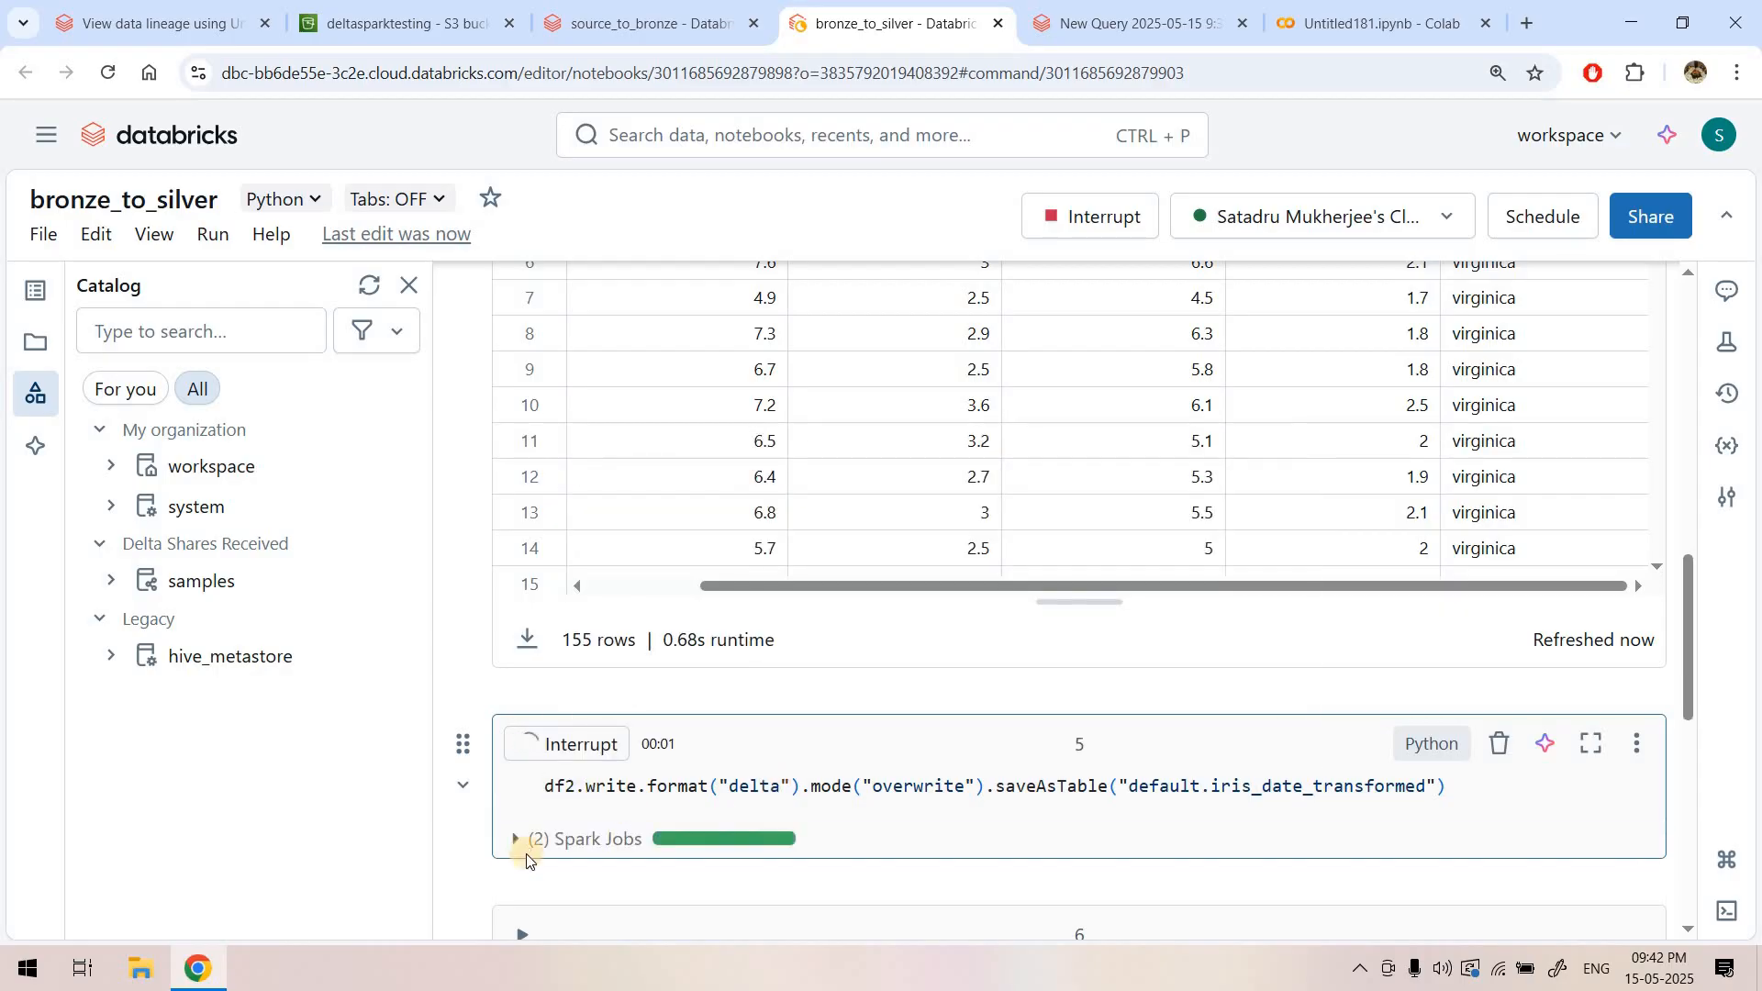
scroll(598, 652, "down", 1)
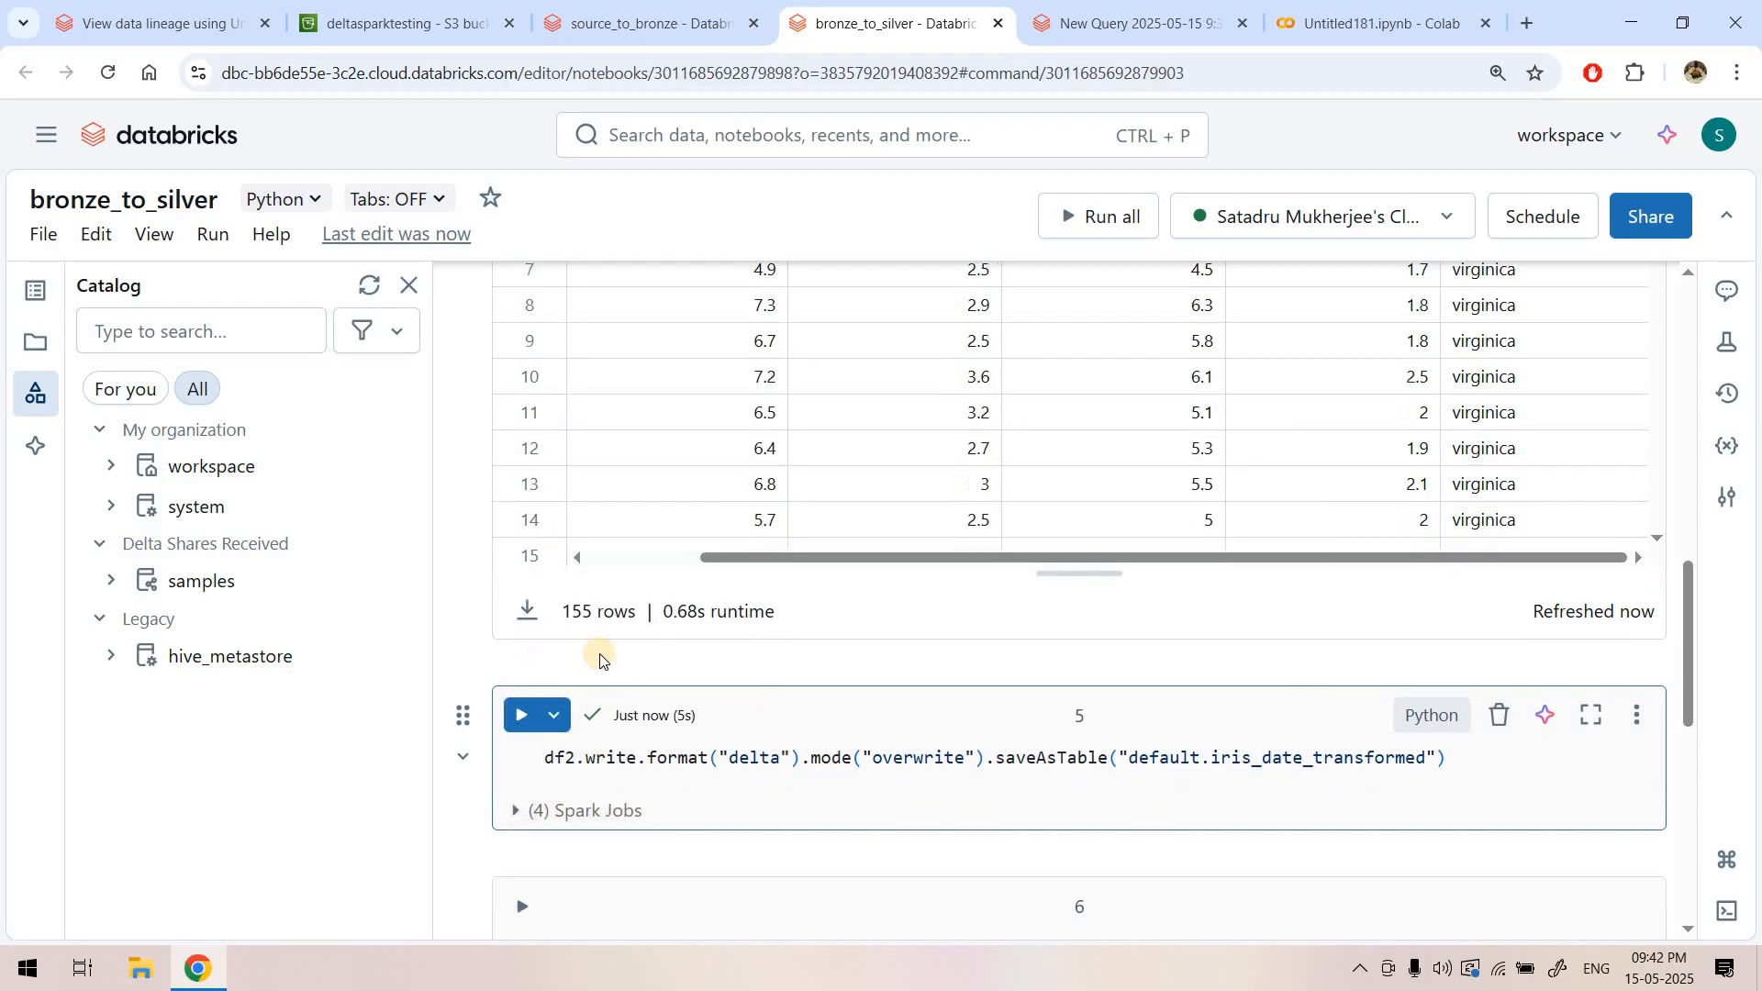
- Run the SQL cell selecting all rows from default.iris_date_transformed and check the CLASS_NAME column in its output
scroll(511, 731, "down", 1)
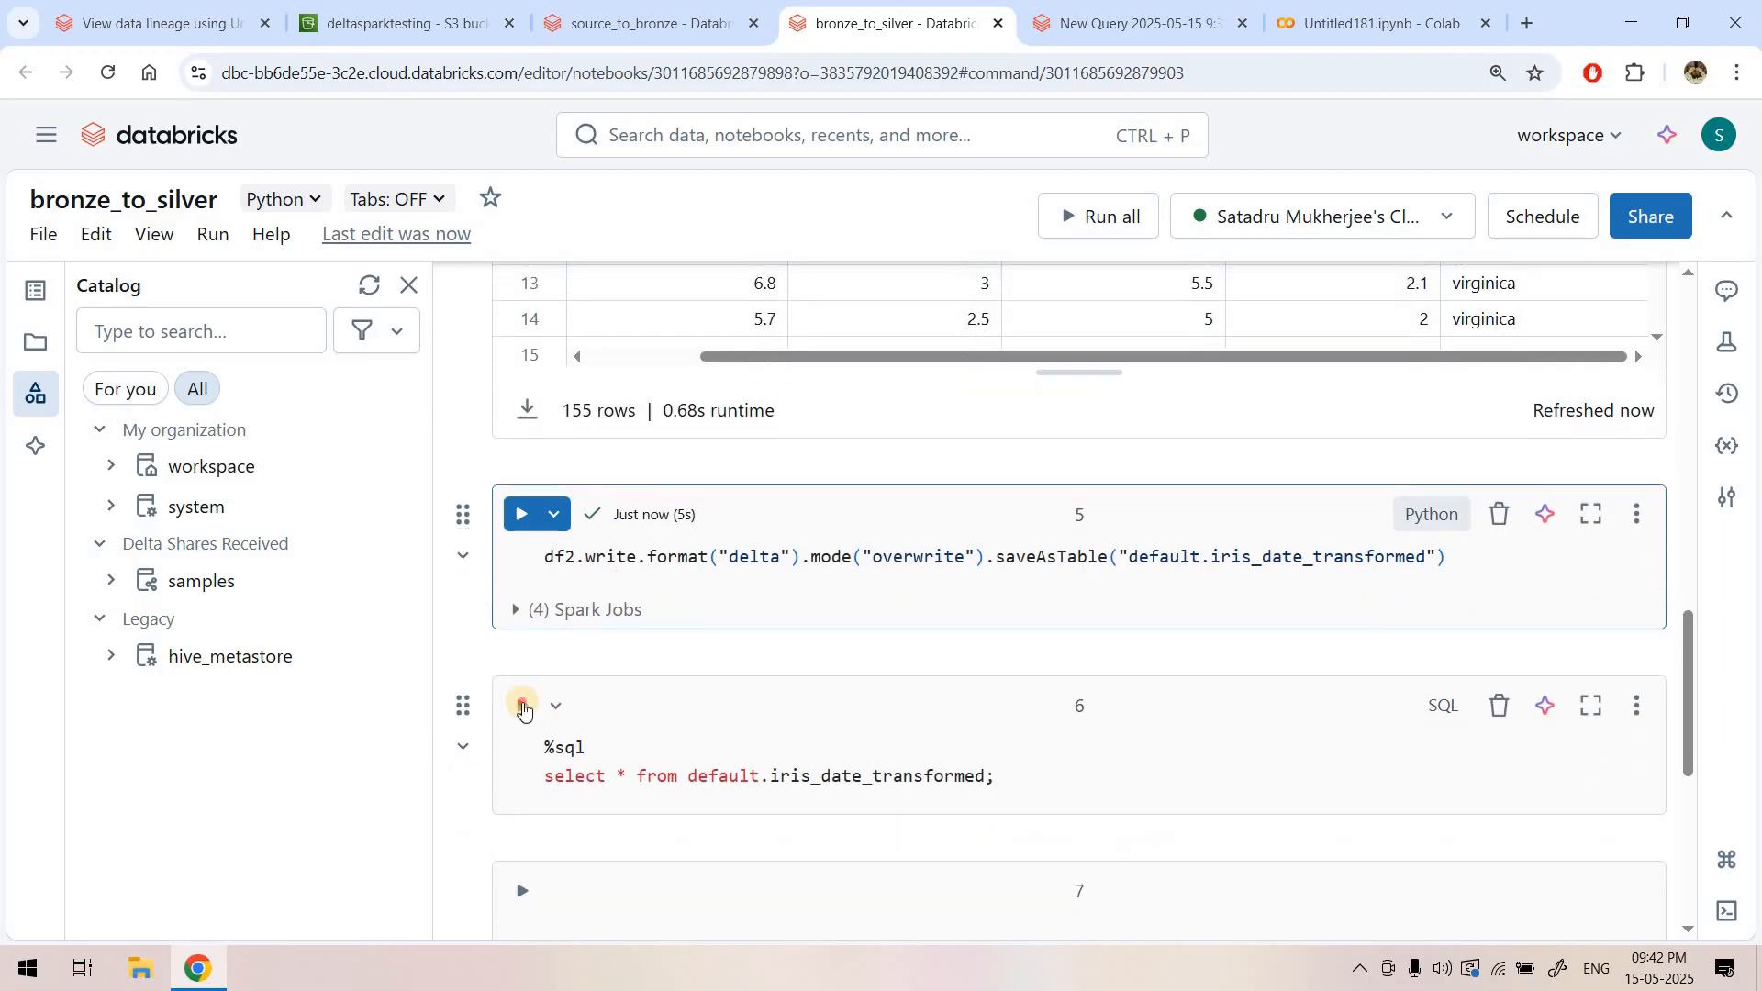
left_click(810, 773)
key("ctrl+Return")
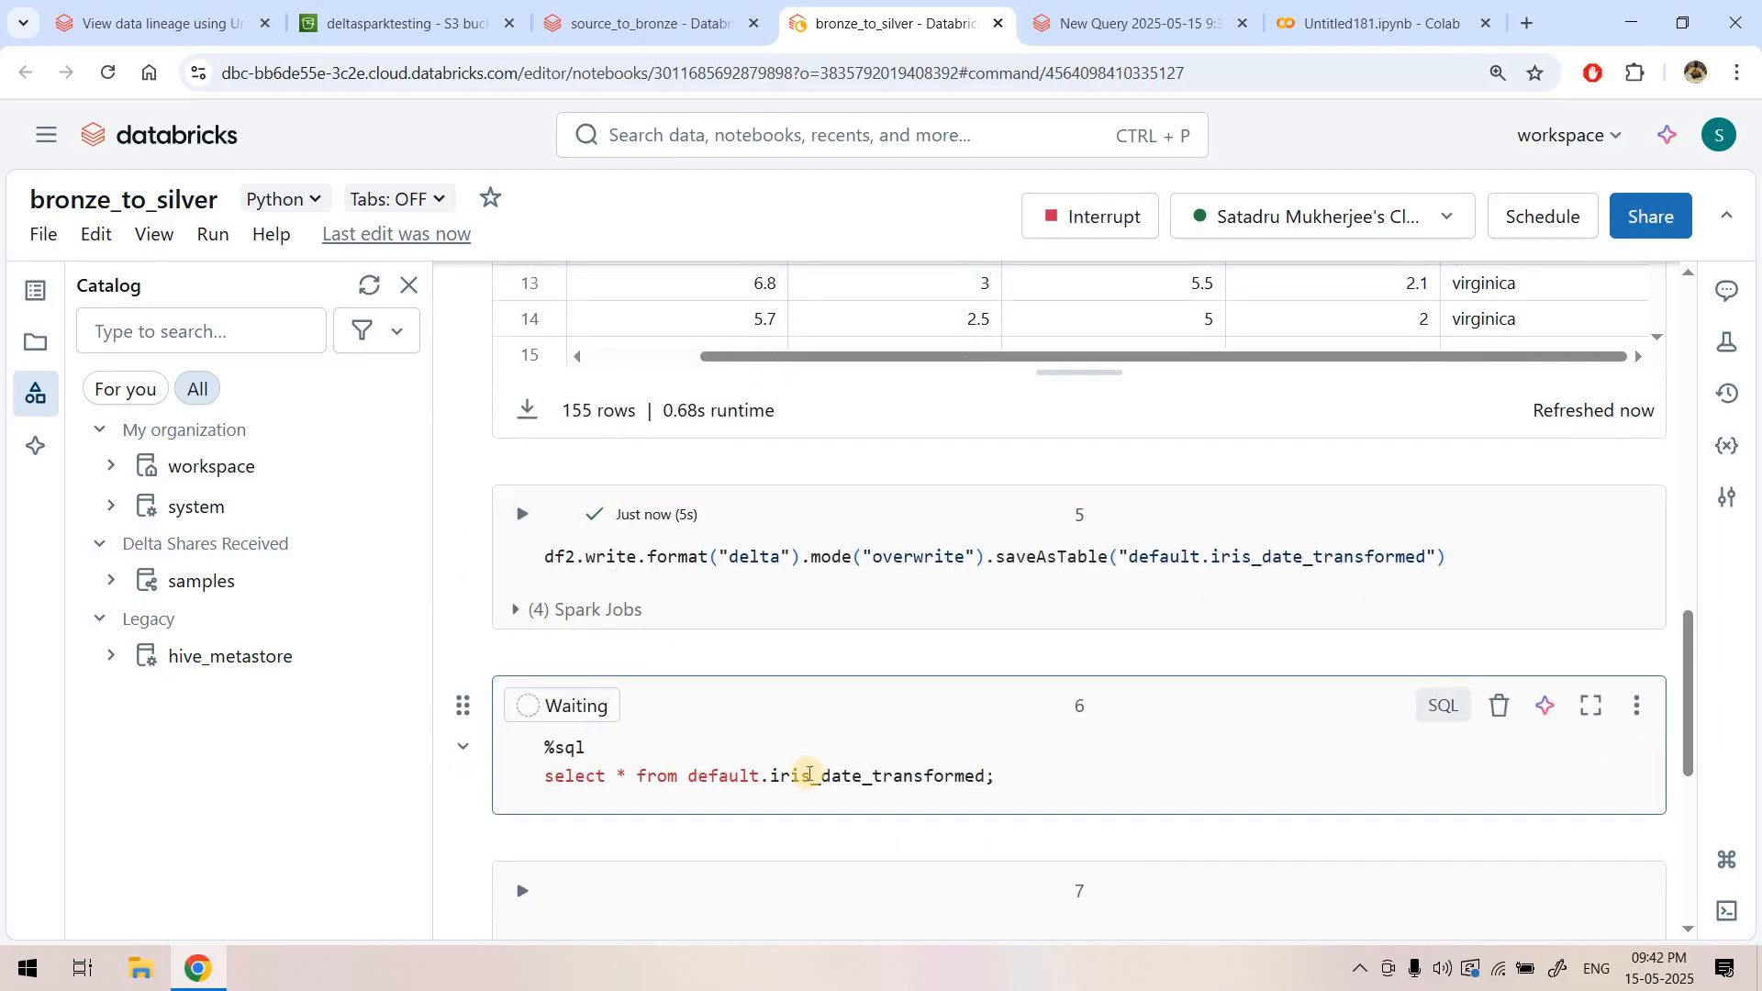
scroll(821, 470, "down", 1)
scroll(820, 470, "down", 5)
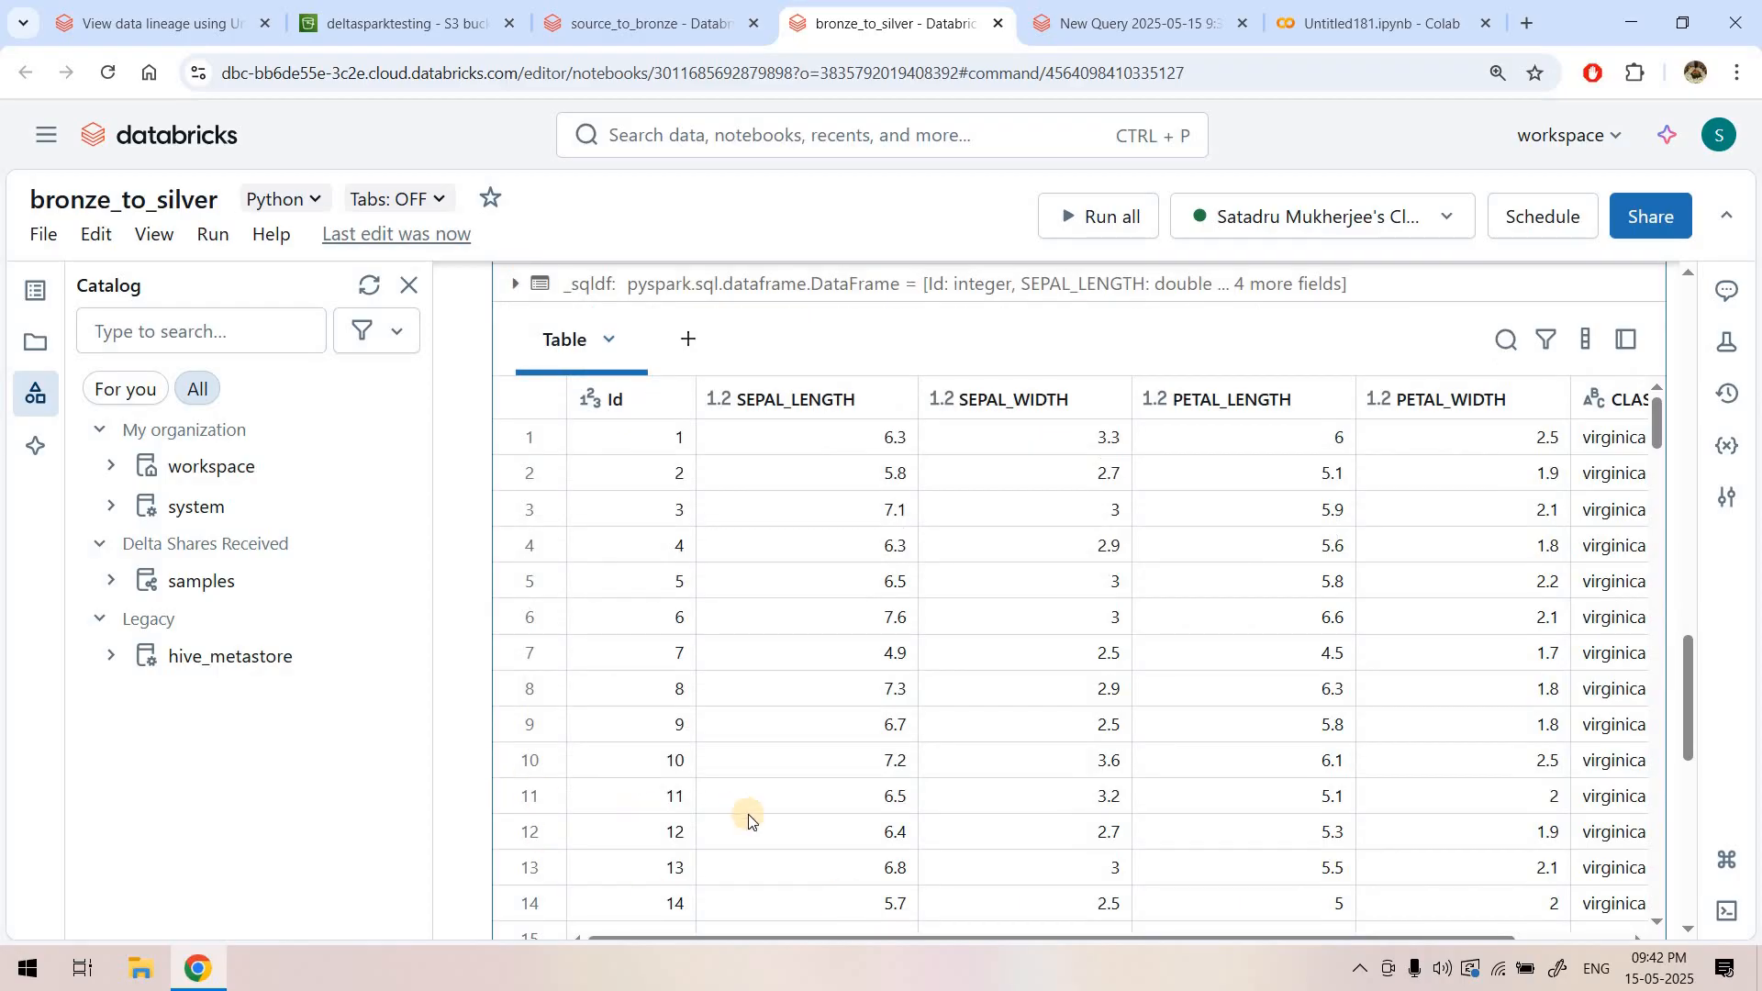
scroll(748, 815, "down", 1)
left_click_drag(999, 832, 1502, 404)
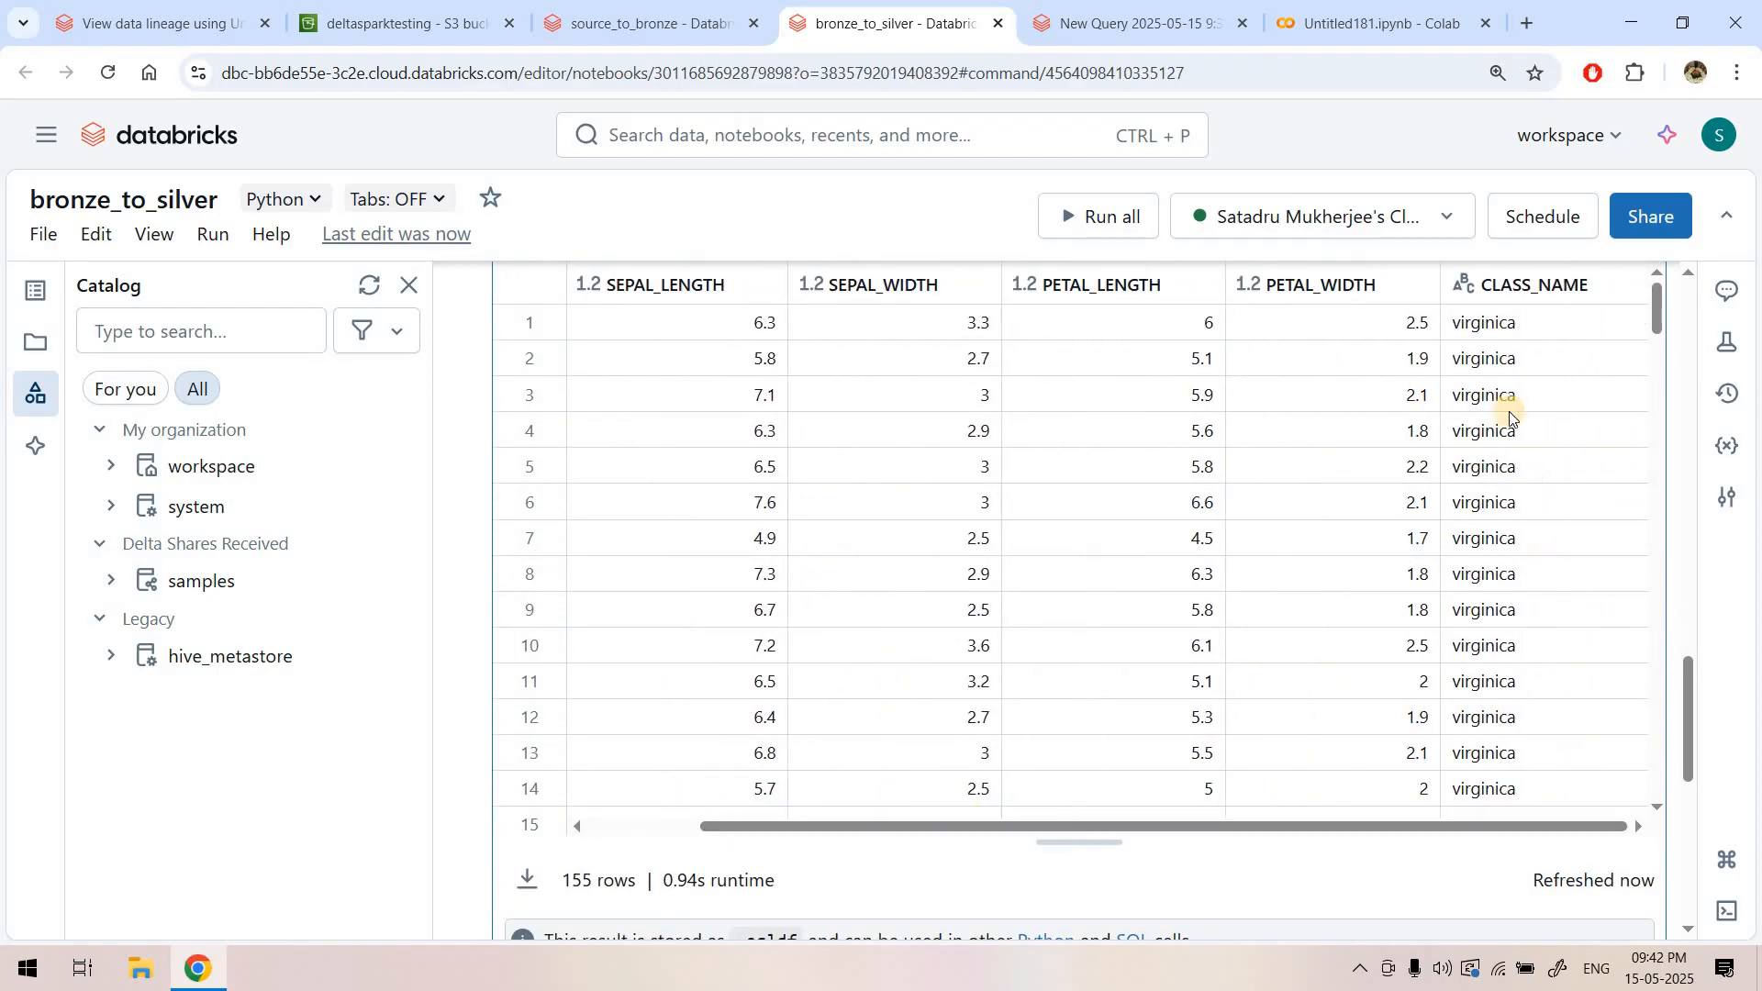
scroll(1502, 405, "up", 1)
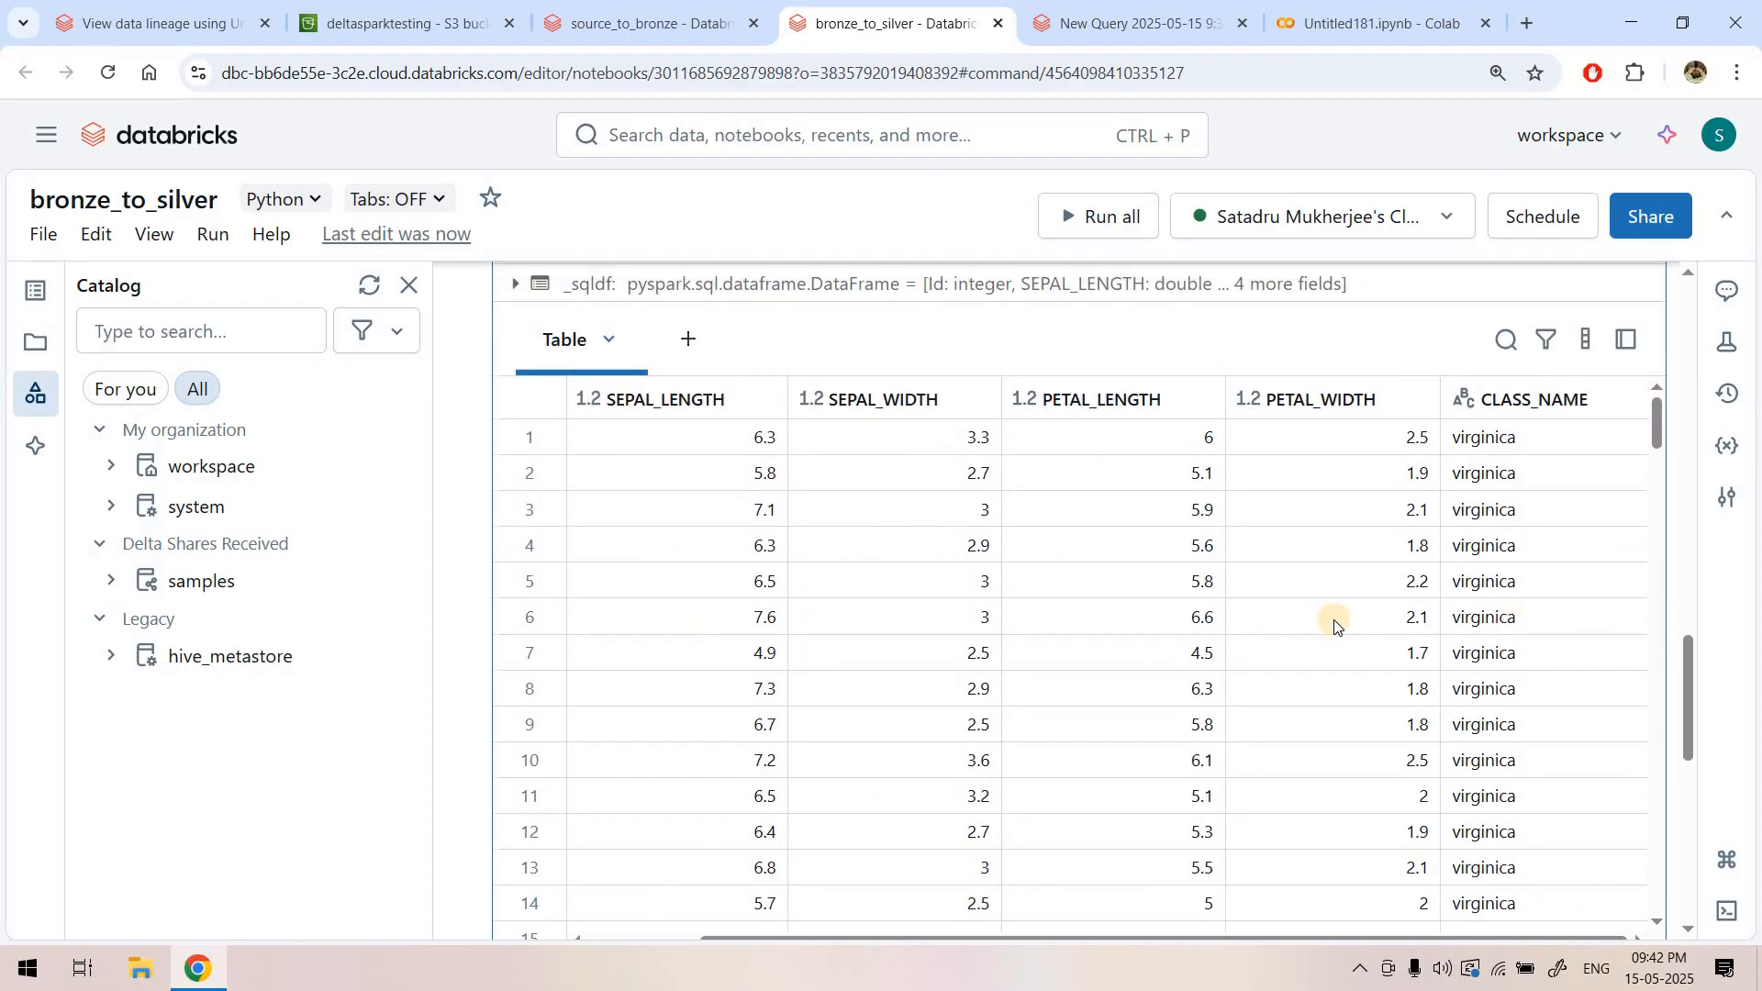
- Expand the workspace catalog's default schema down to its tables and look at iris_date and iris_date_transformed
left_click(108, 470)
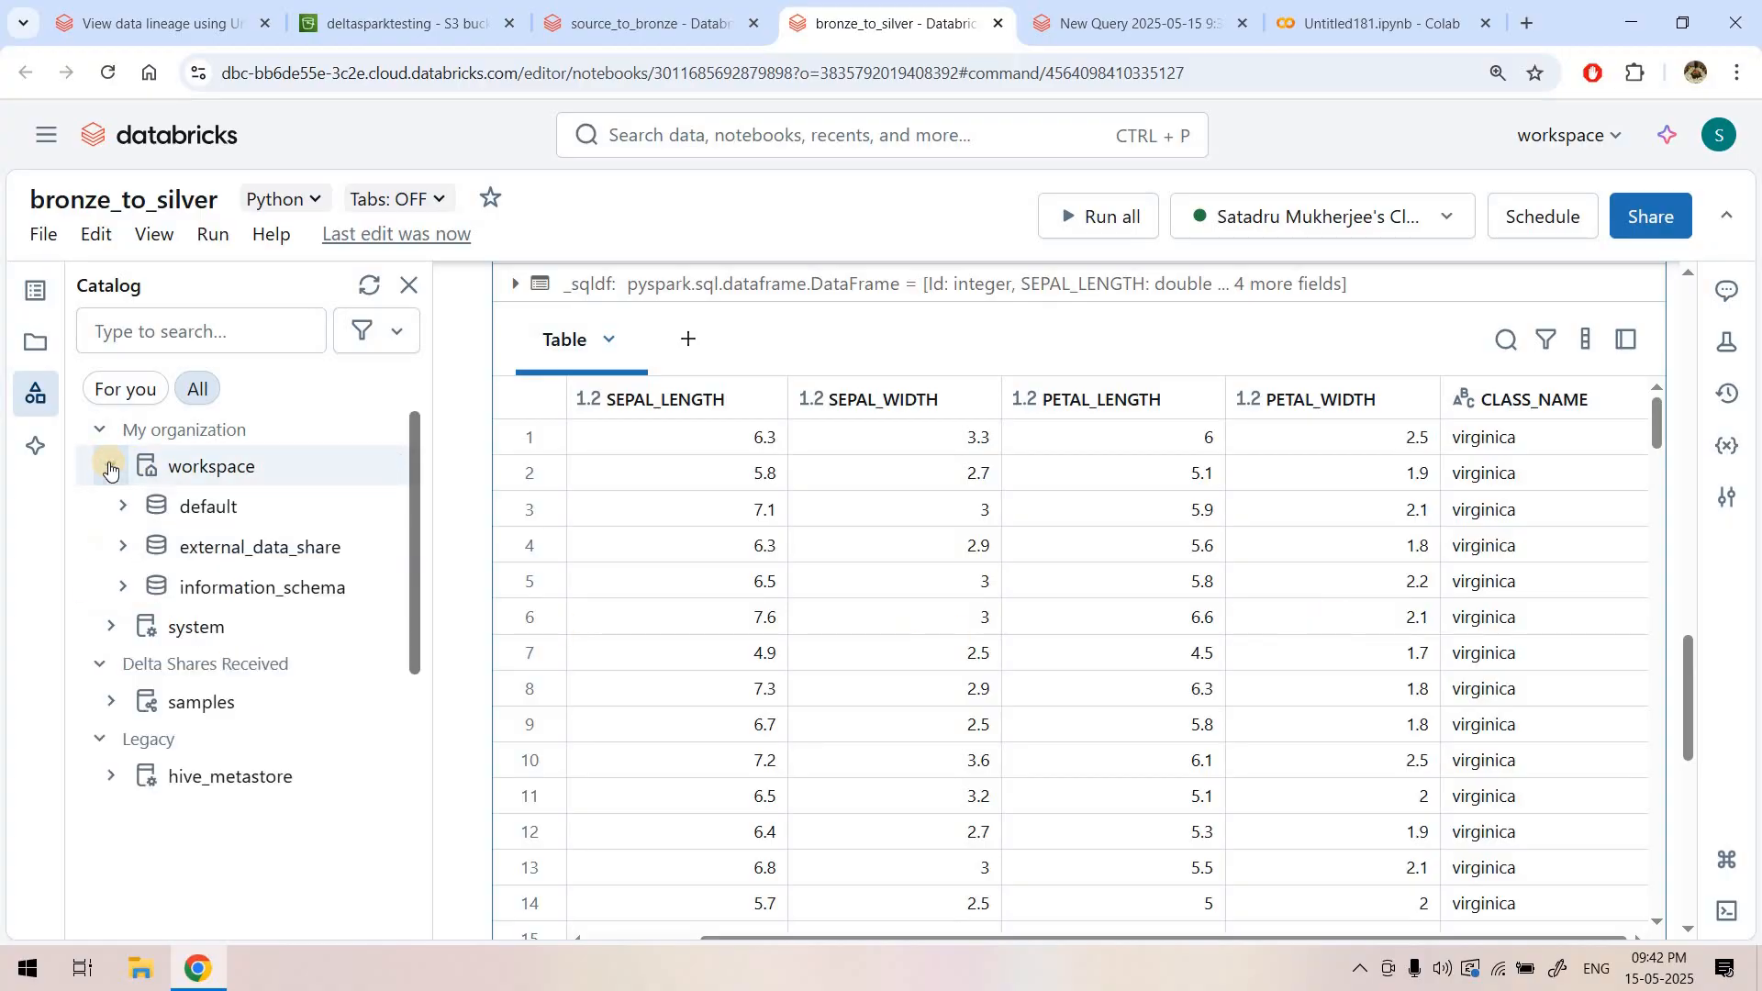
left_click(124, 509)
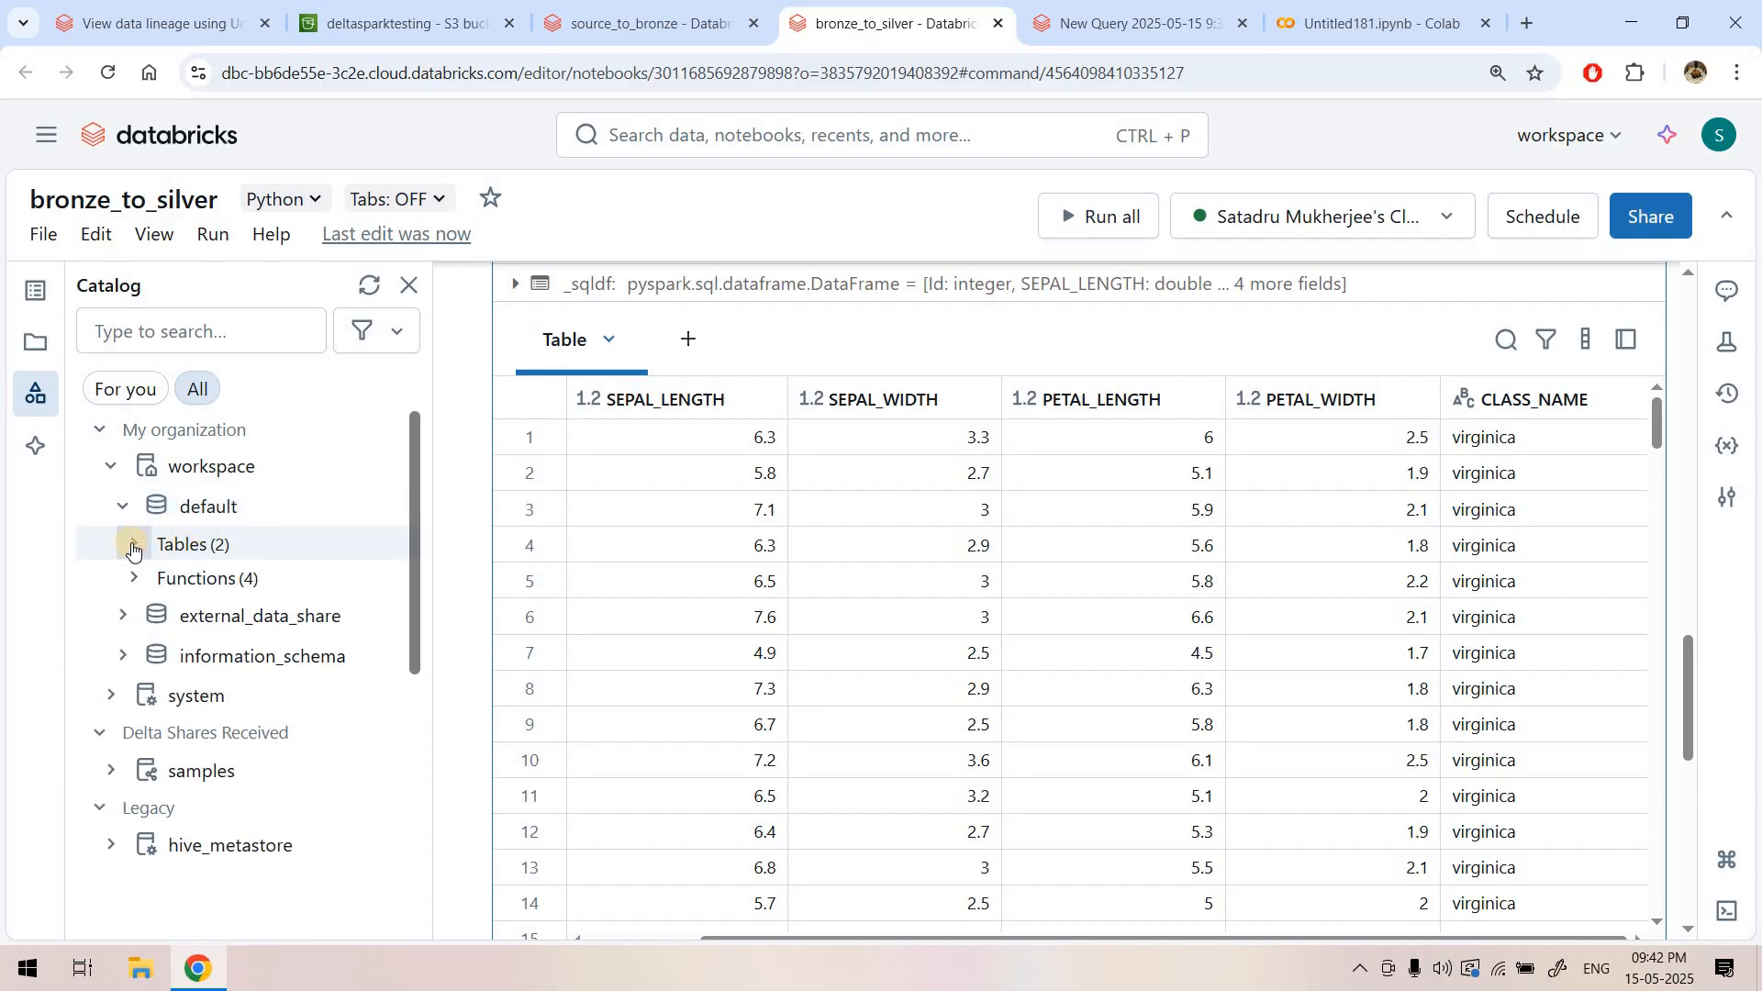
left_click(131, 548)
mouse_move(275, 583)
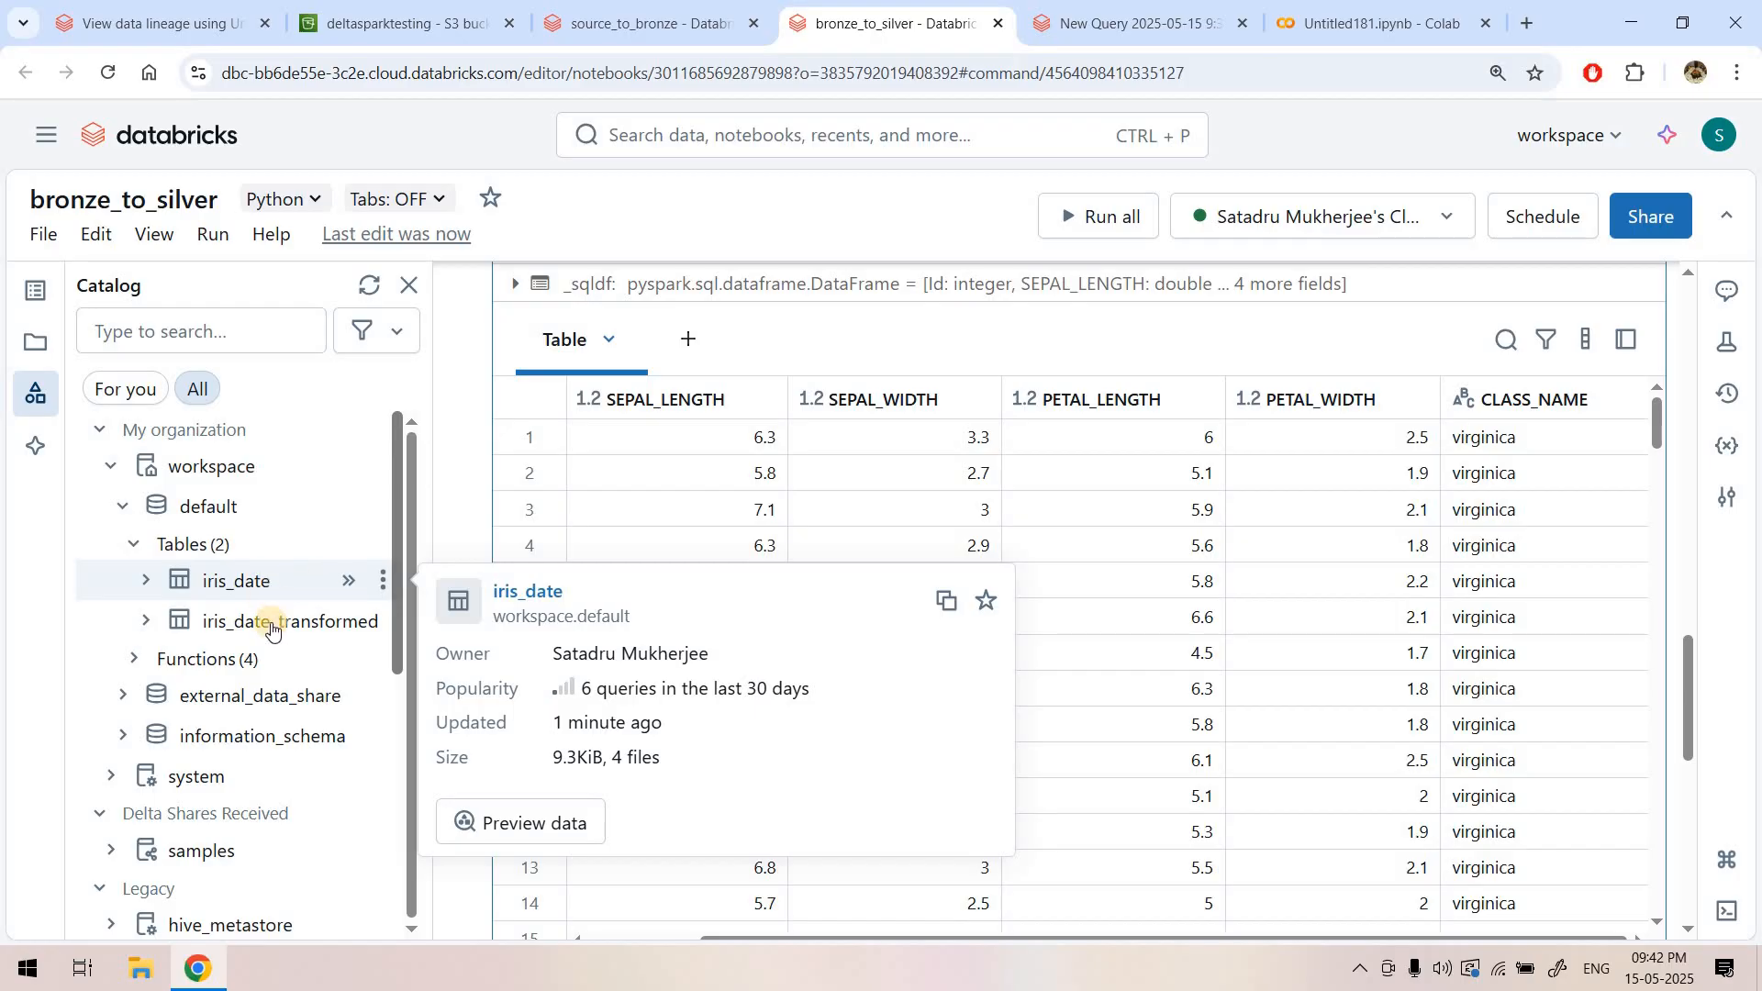
mouse_move(227, 635)
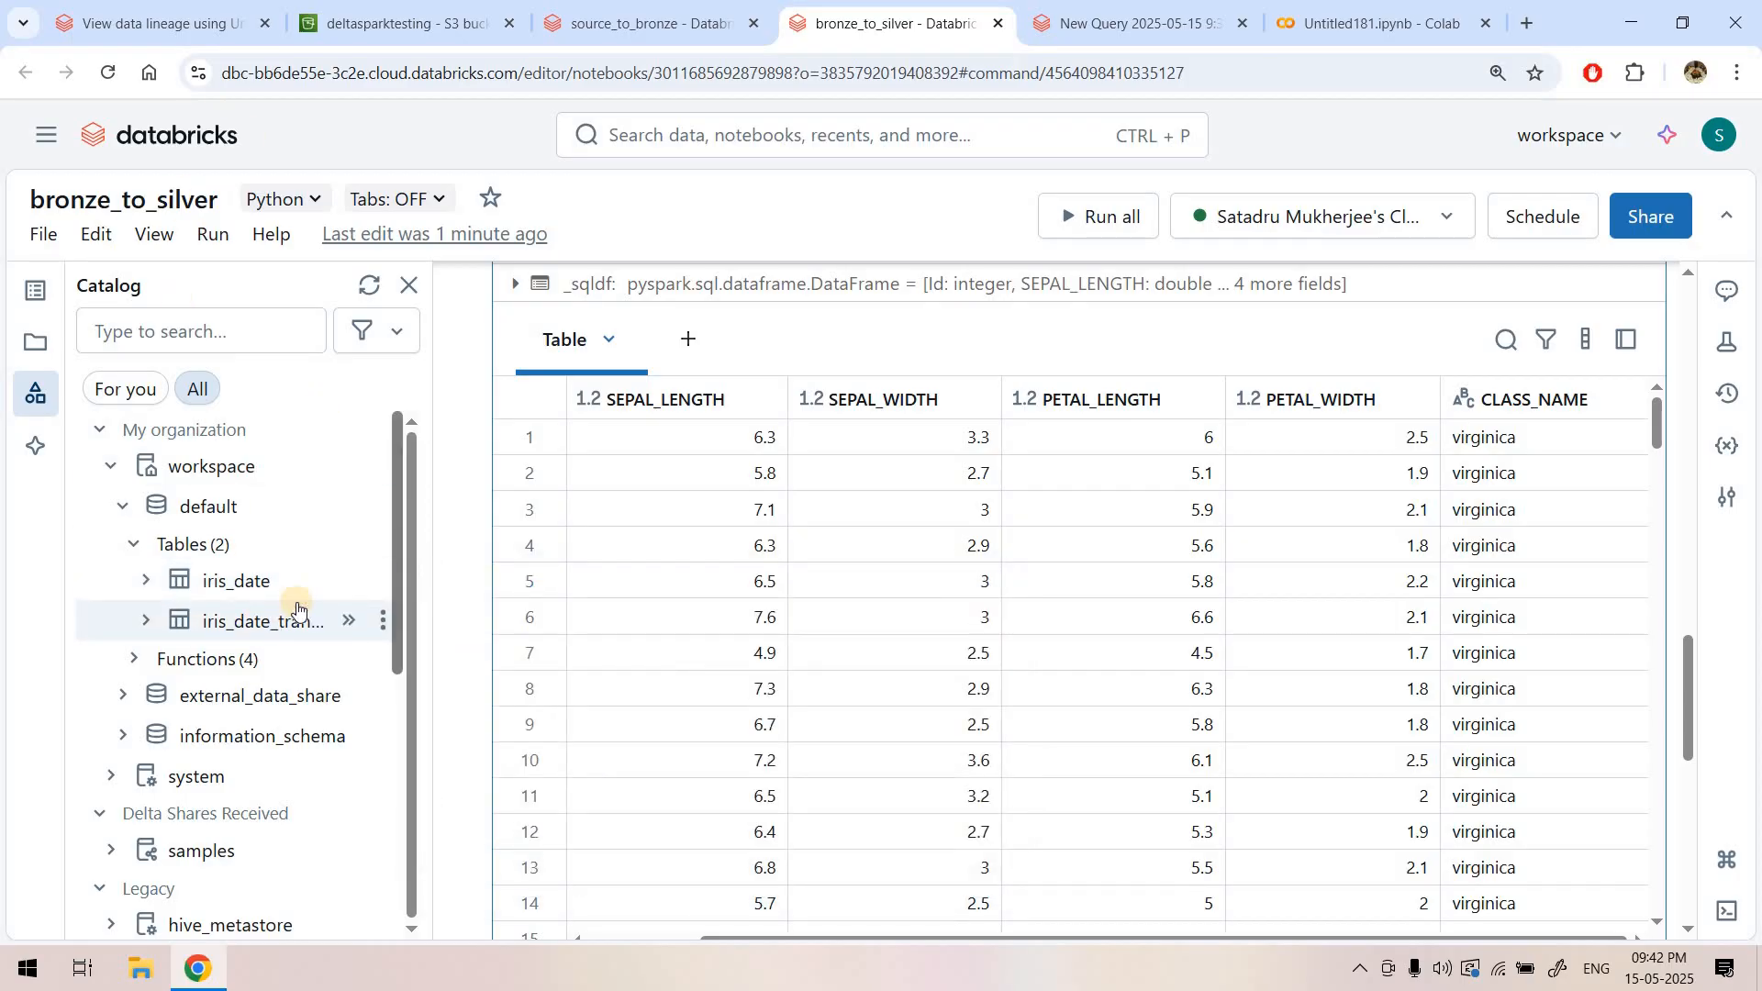
- In the open SQL query, run the statement creating the view workspace.default.iris_gold, which counts iris_date_transformed rows per CLASS_NAME
left_click(1061, 5)
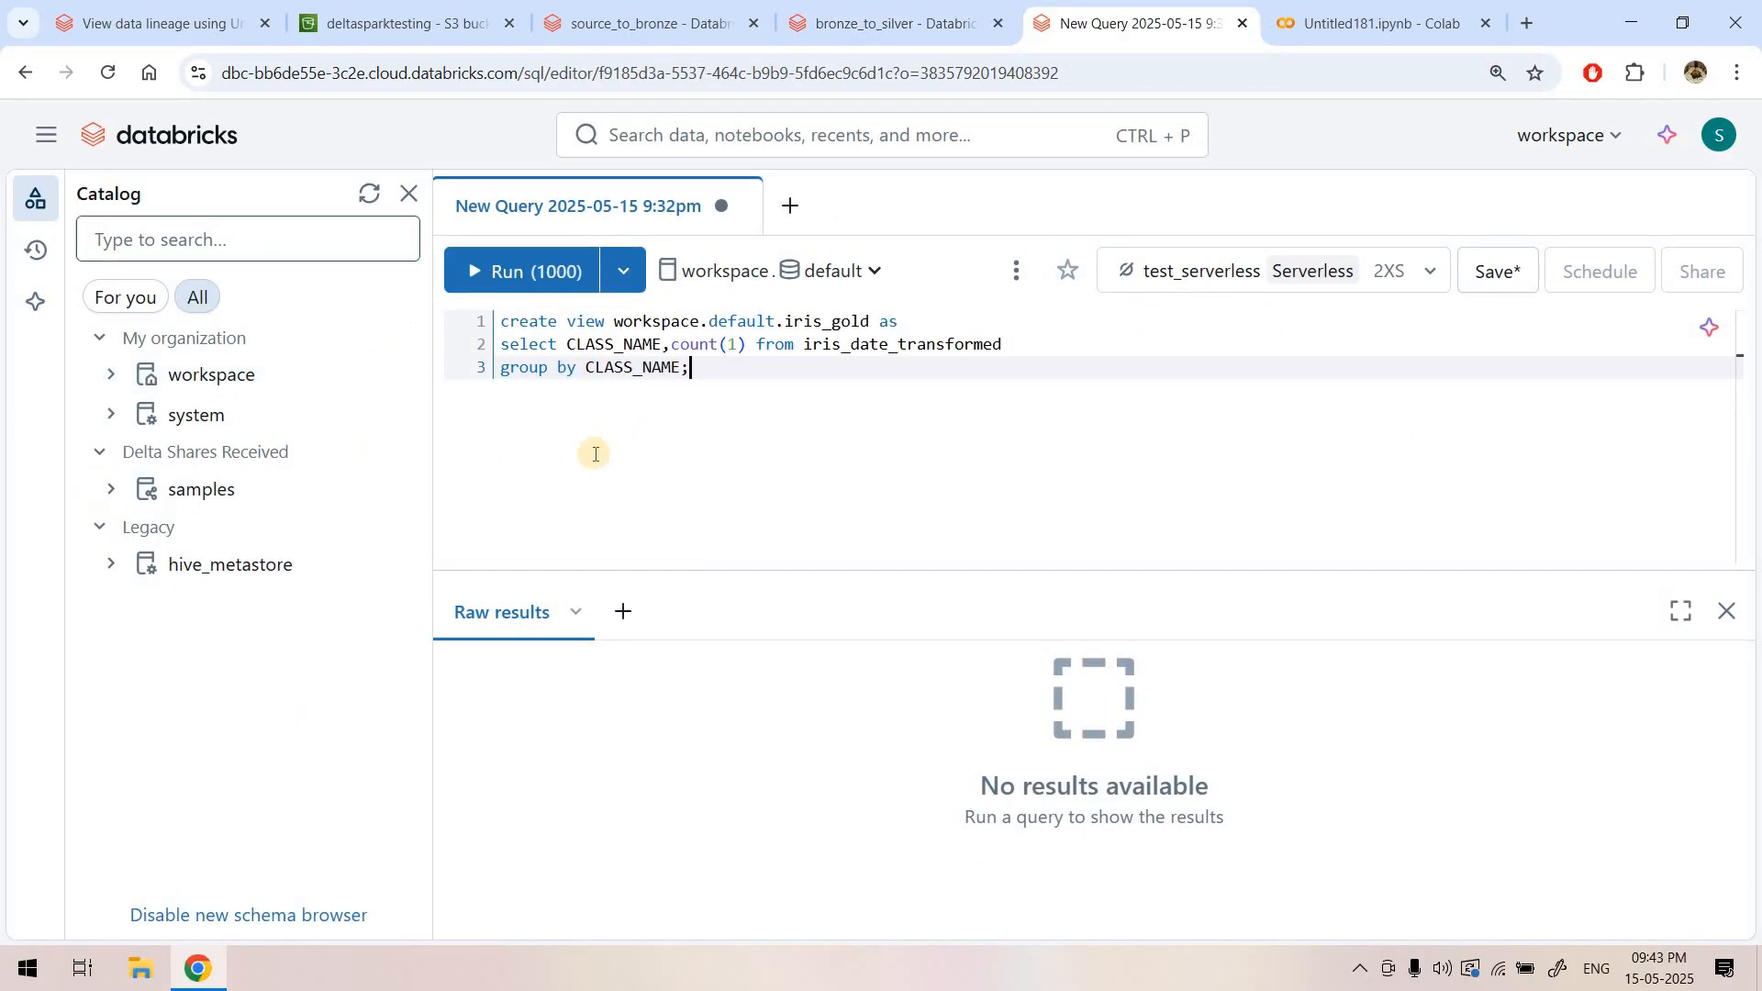
left_click(706, 367)
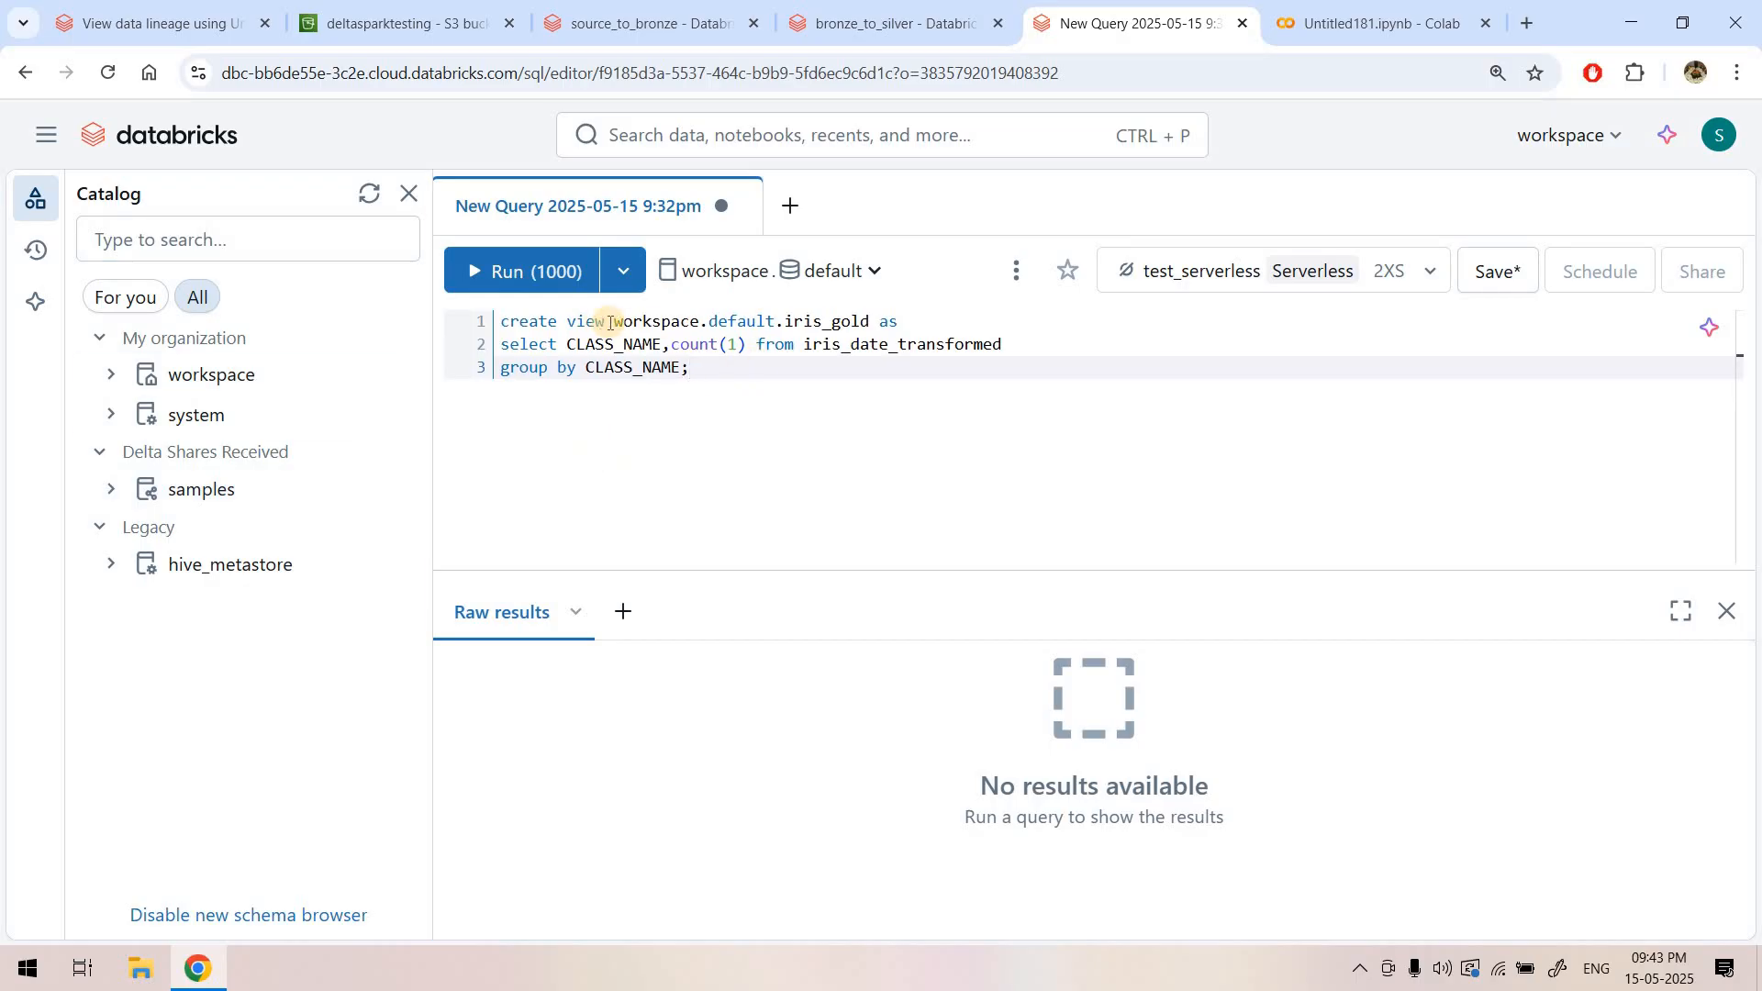
left_click_drag(613, 323, 879, 323)
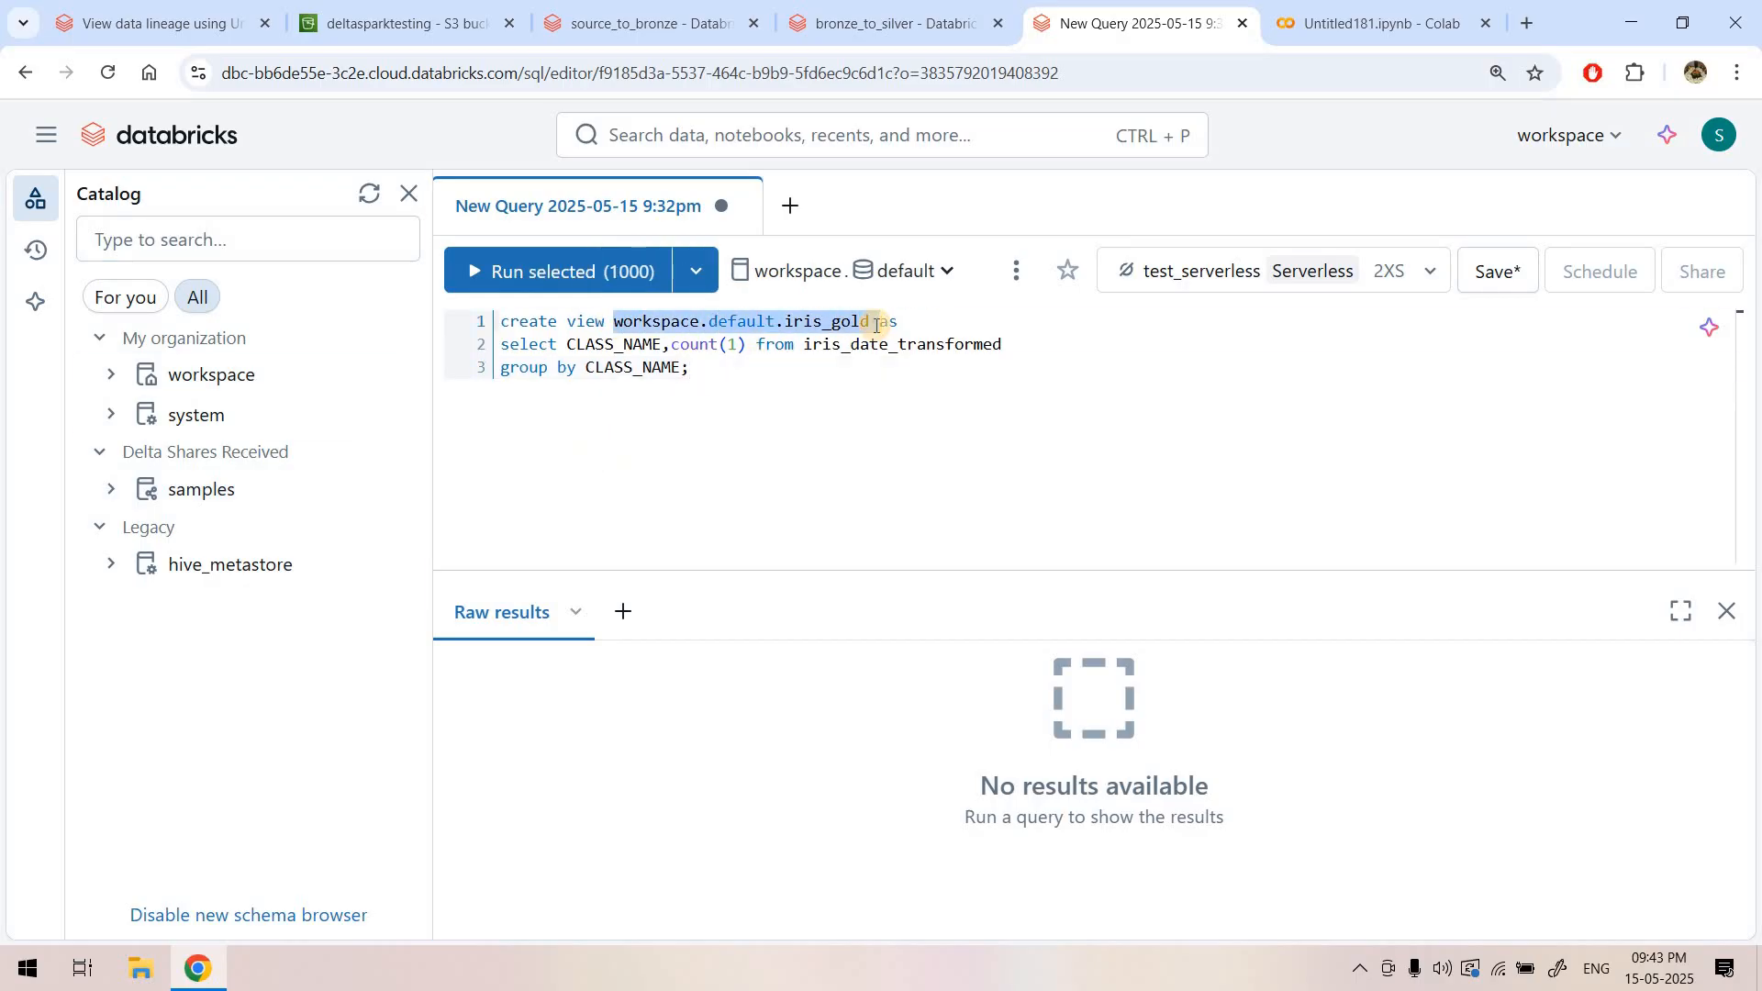
left_click(728, 378)
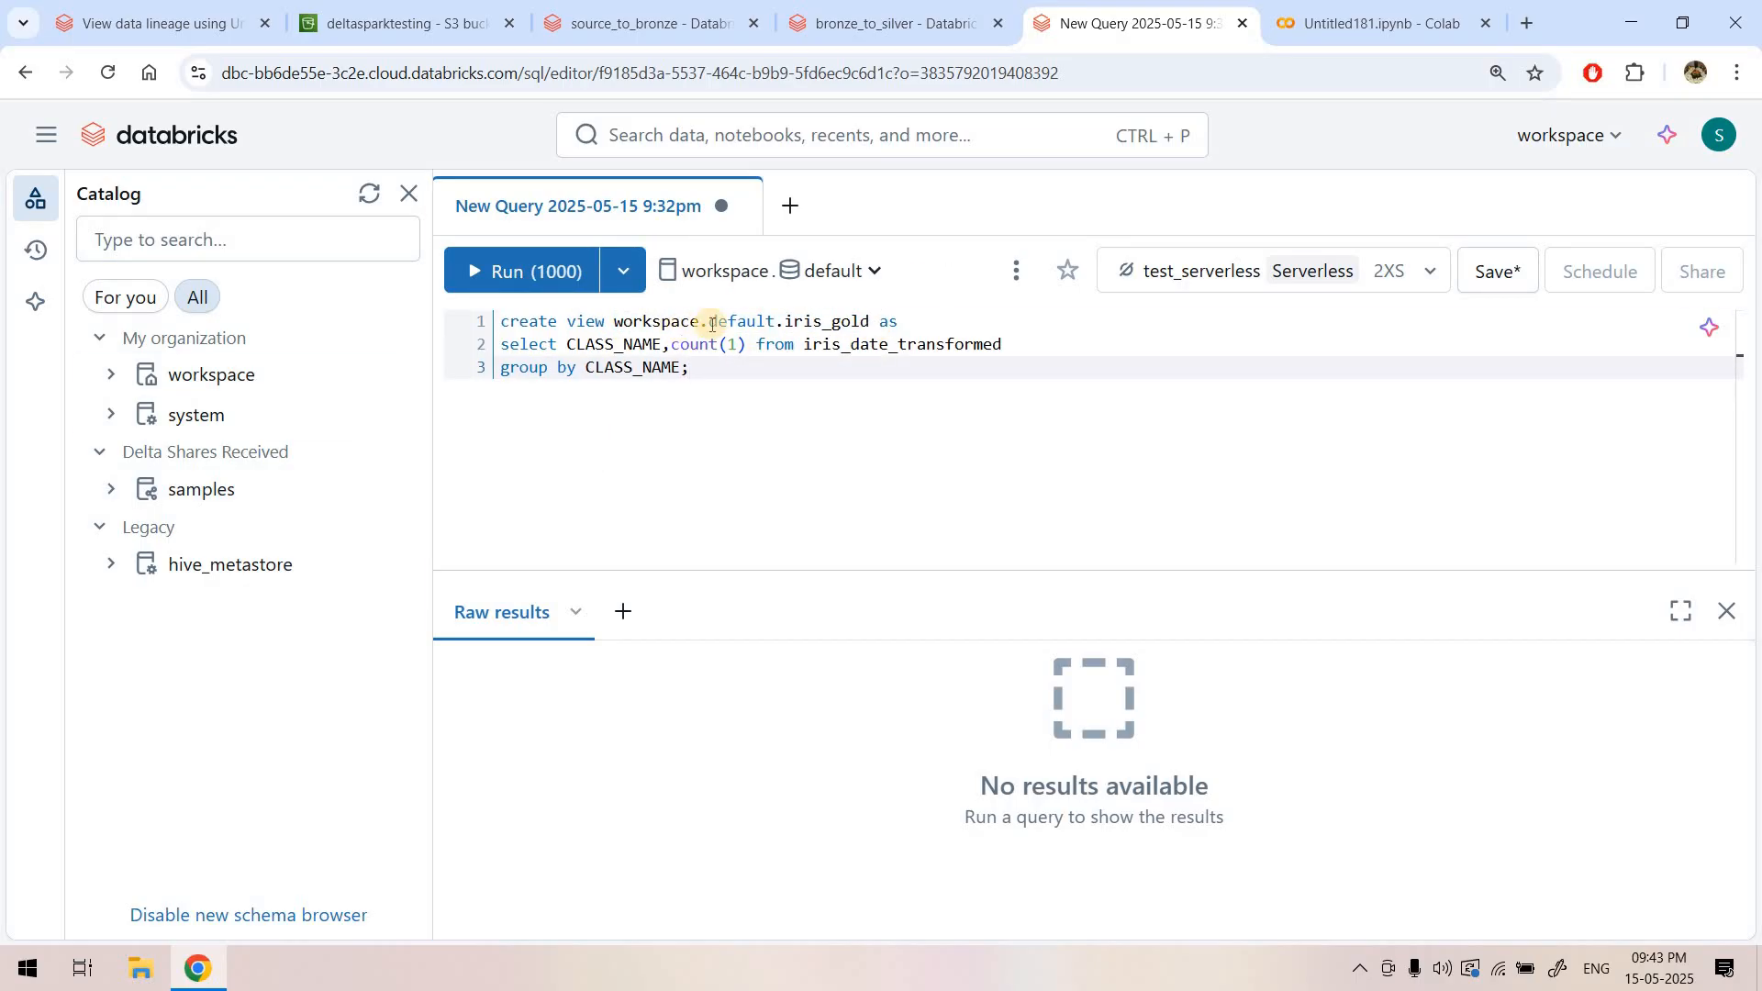
left_click(821, 323)
left_click(577, 346)
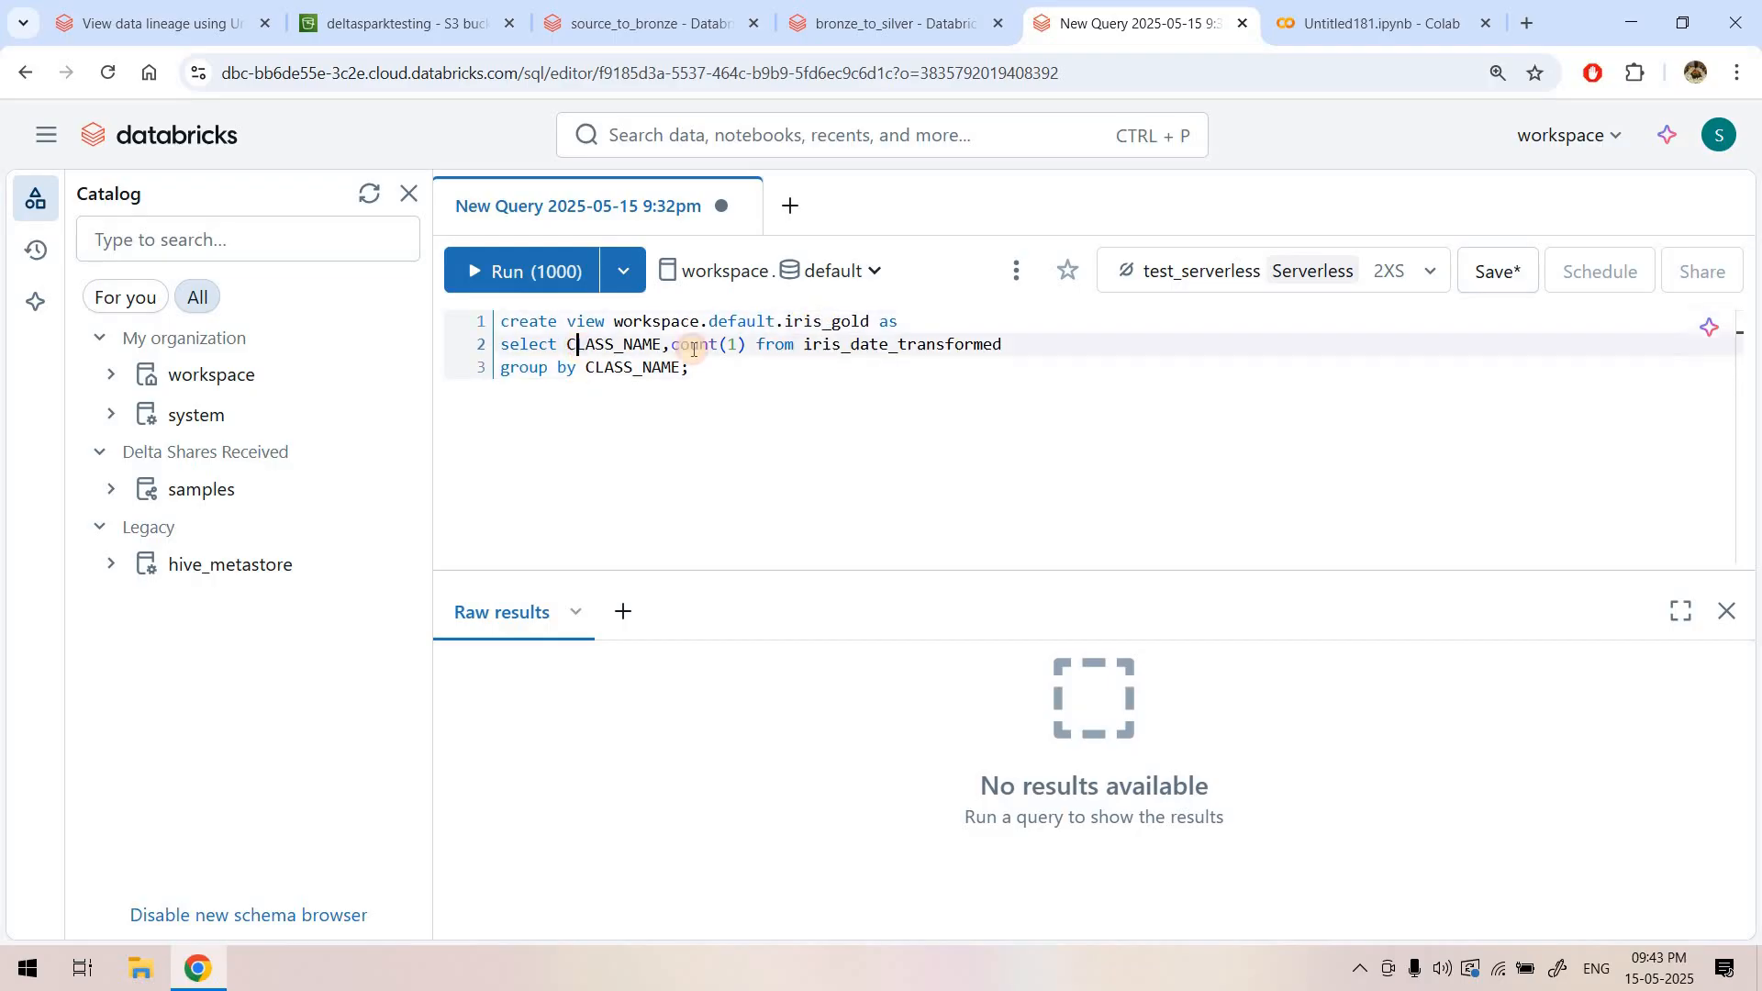
double_click(640, 346)
left_click_drag(672, 346, 757, 346)
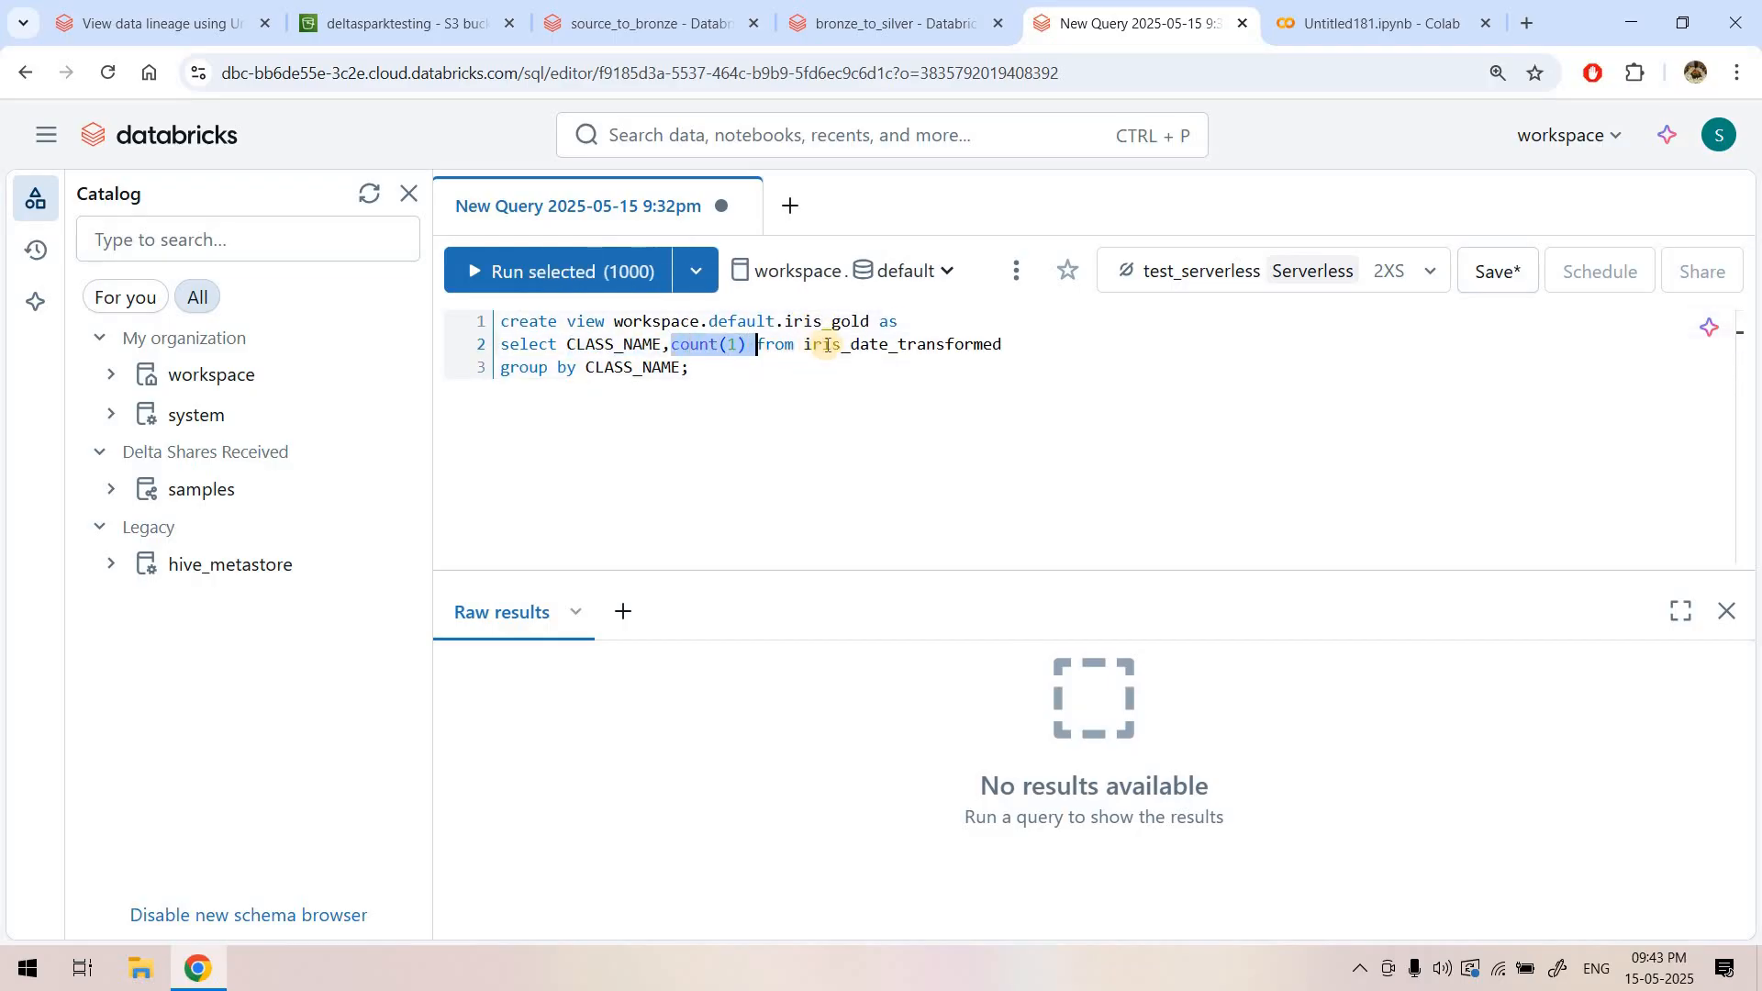
double_click(829, 345)
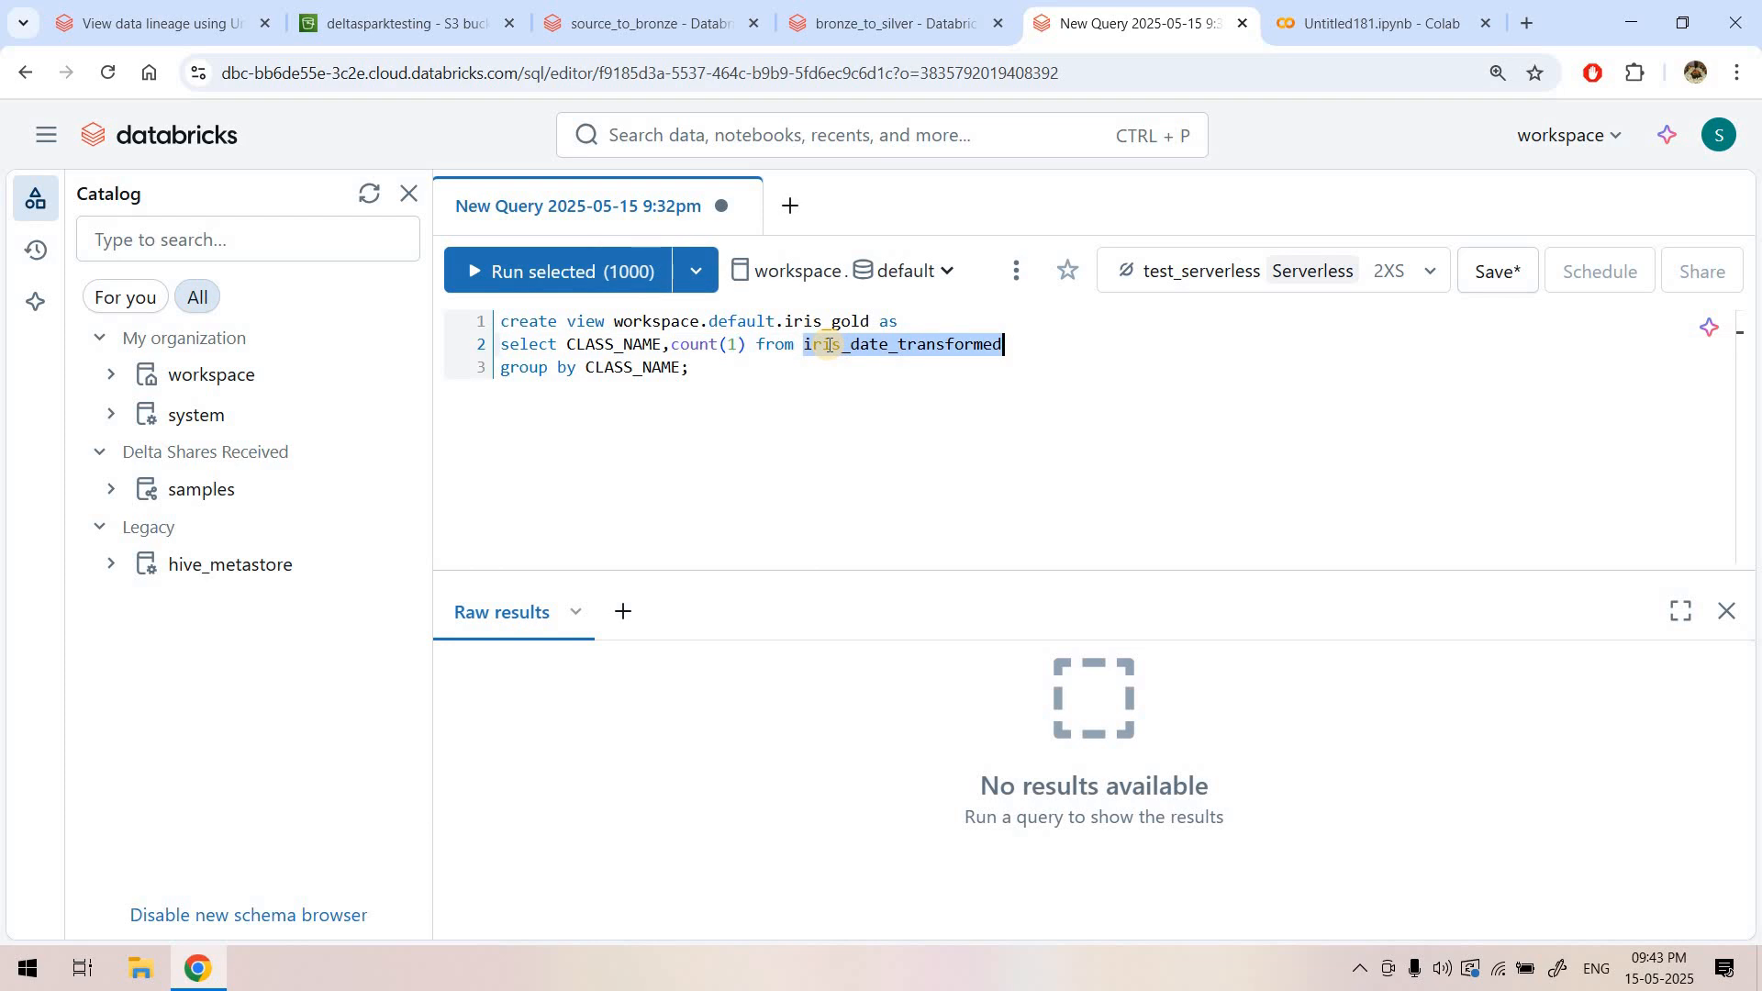
left_click(640, 367)
left_click(500, 268)
left_click(784, 384)
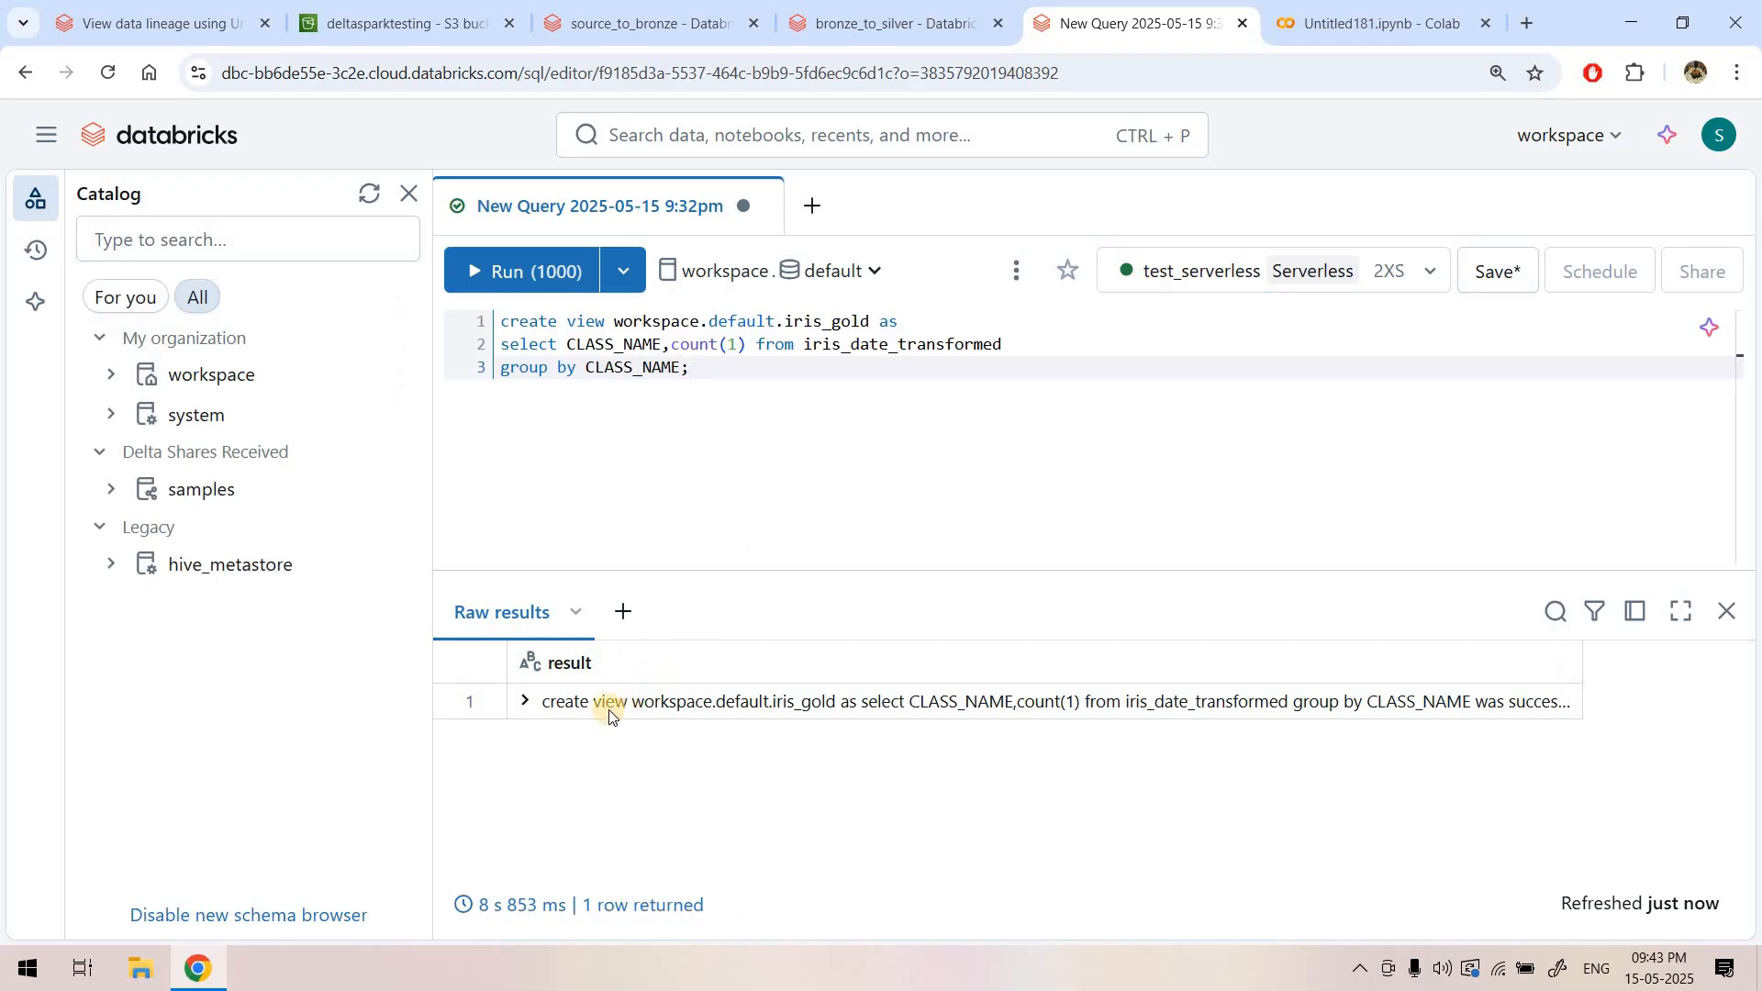
- Expand the tables of the workspace catalog's default schema beside the query and check the object type of iris_gold
left_click(108, 378)
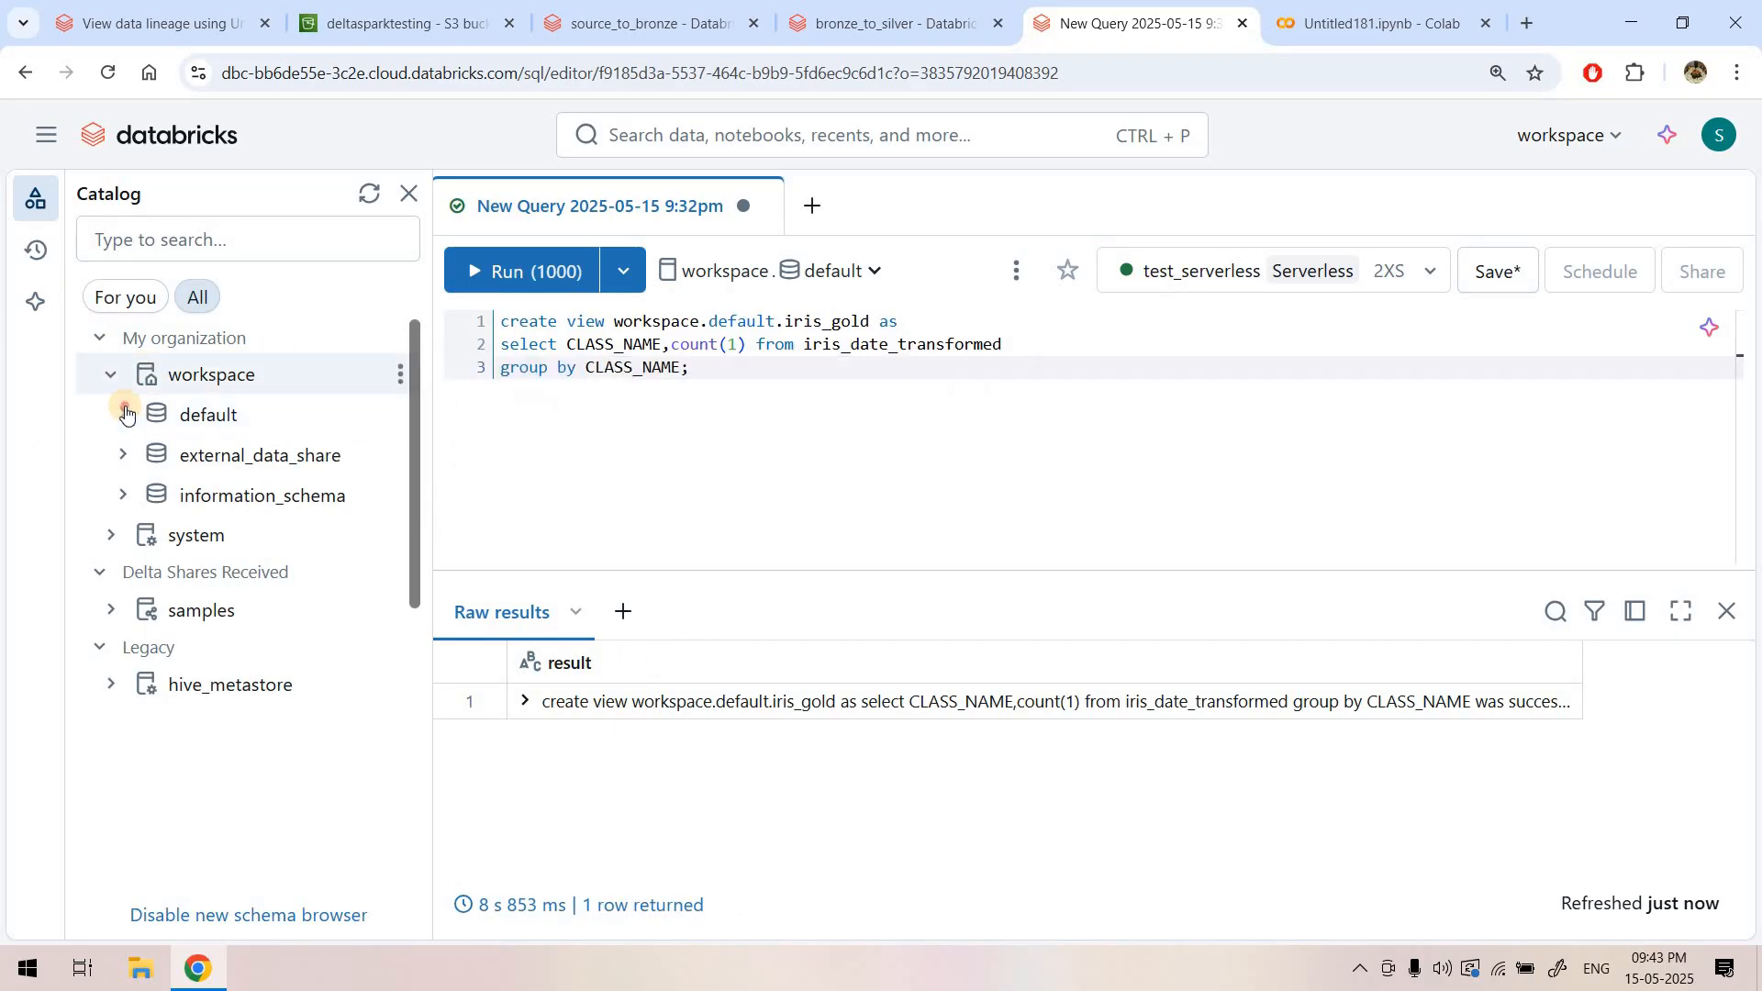
left_click(125, 413)
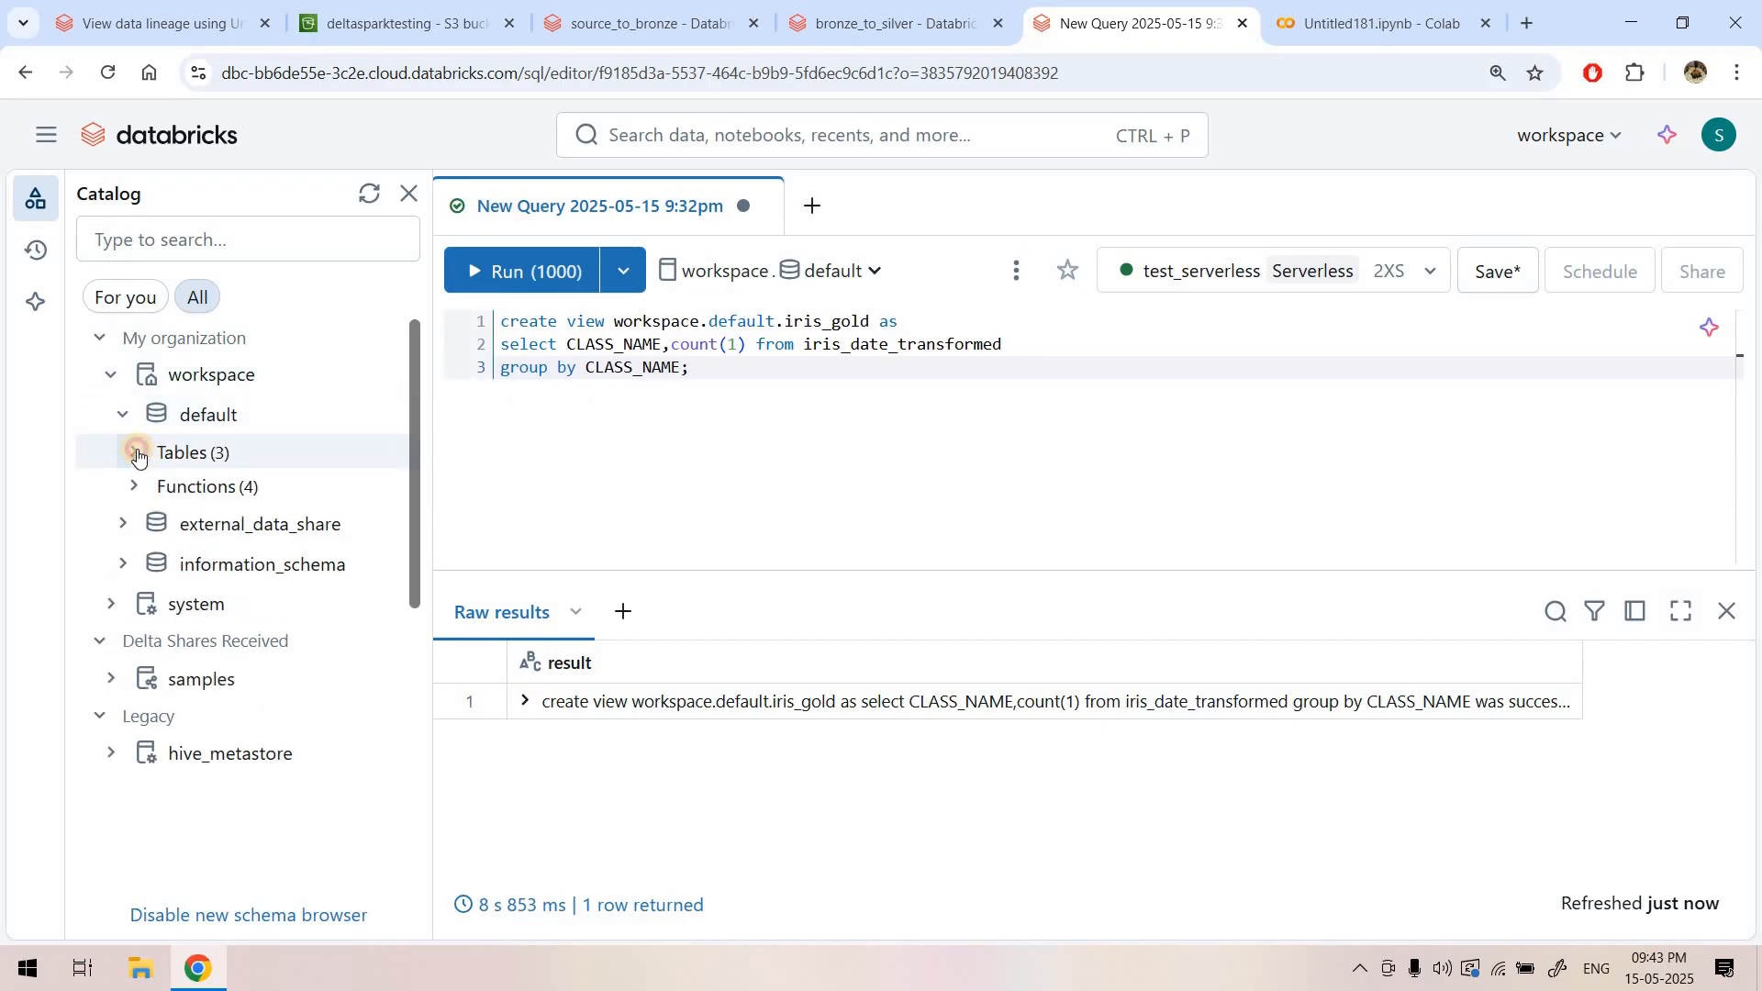
left_click(135, 453)
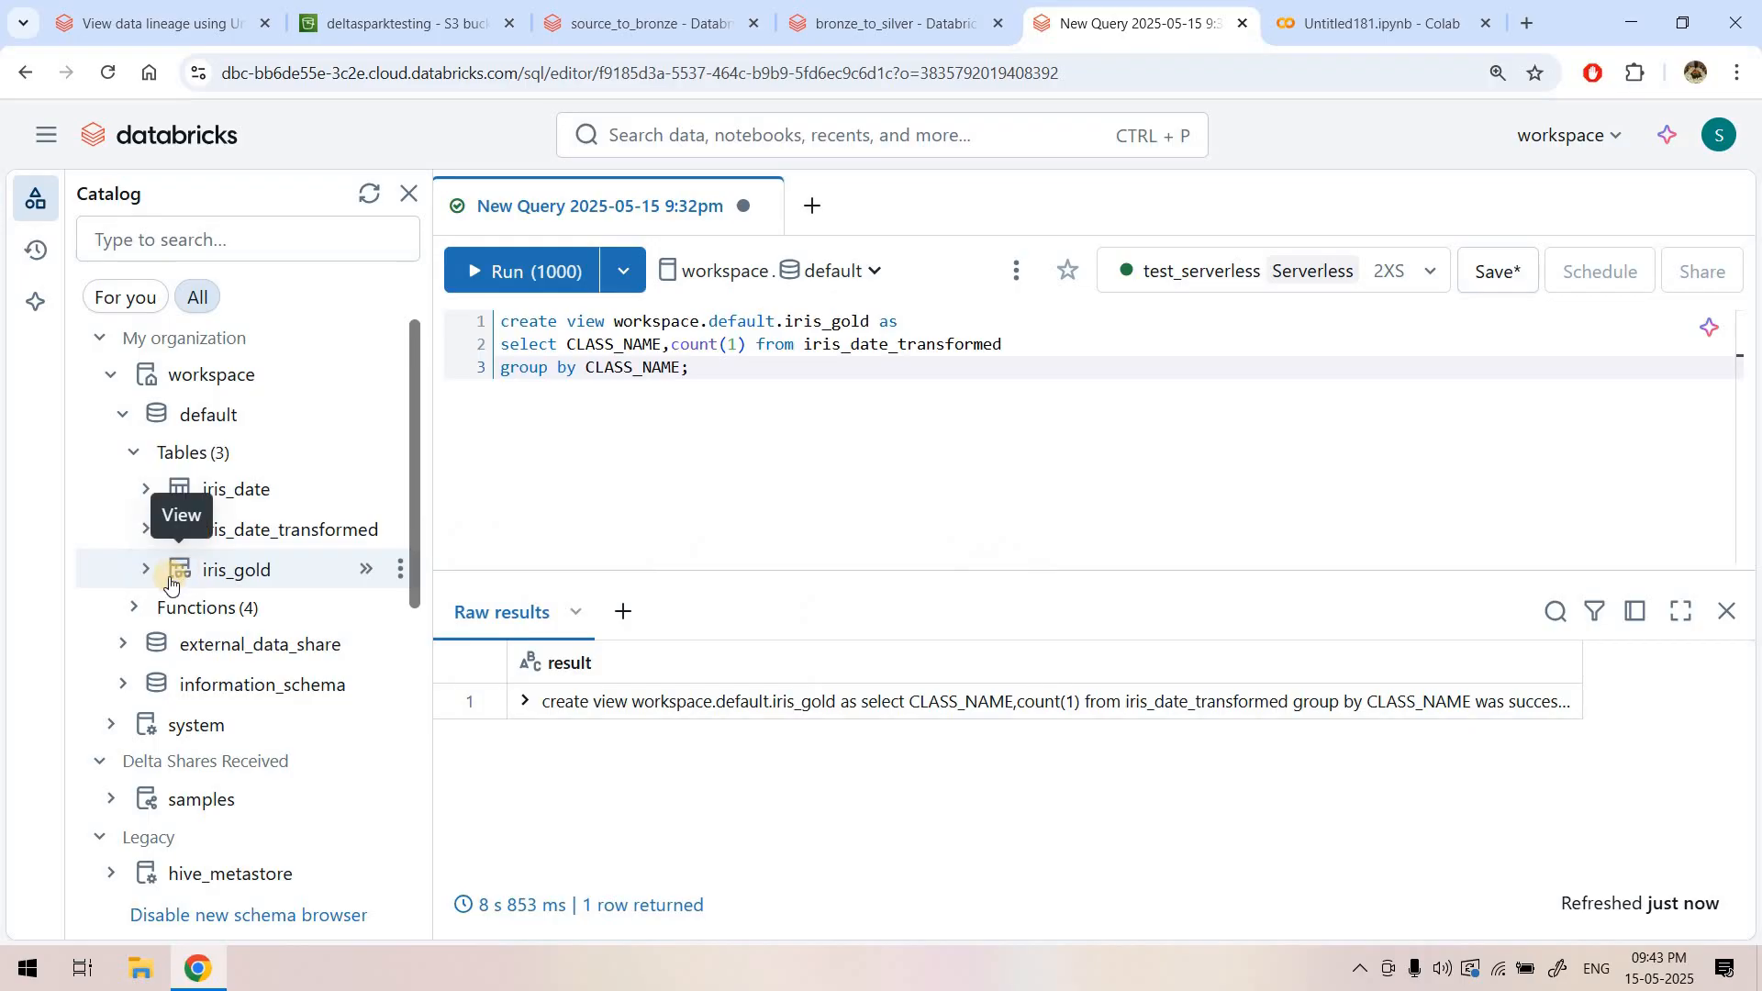
mouse_move(182, 573)
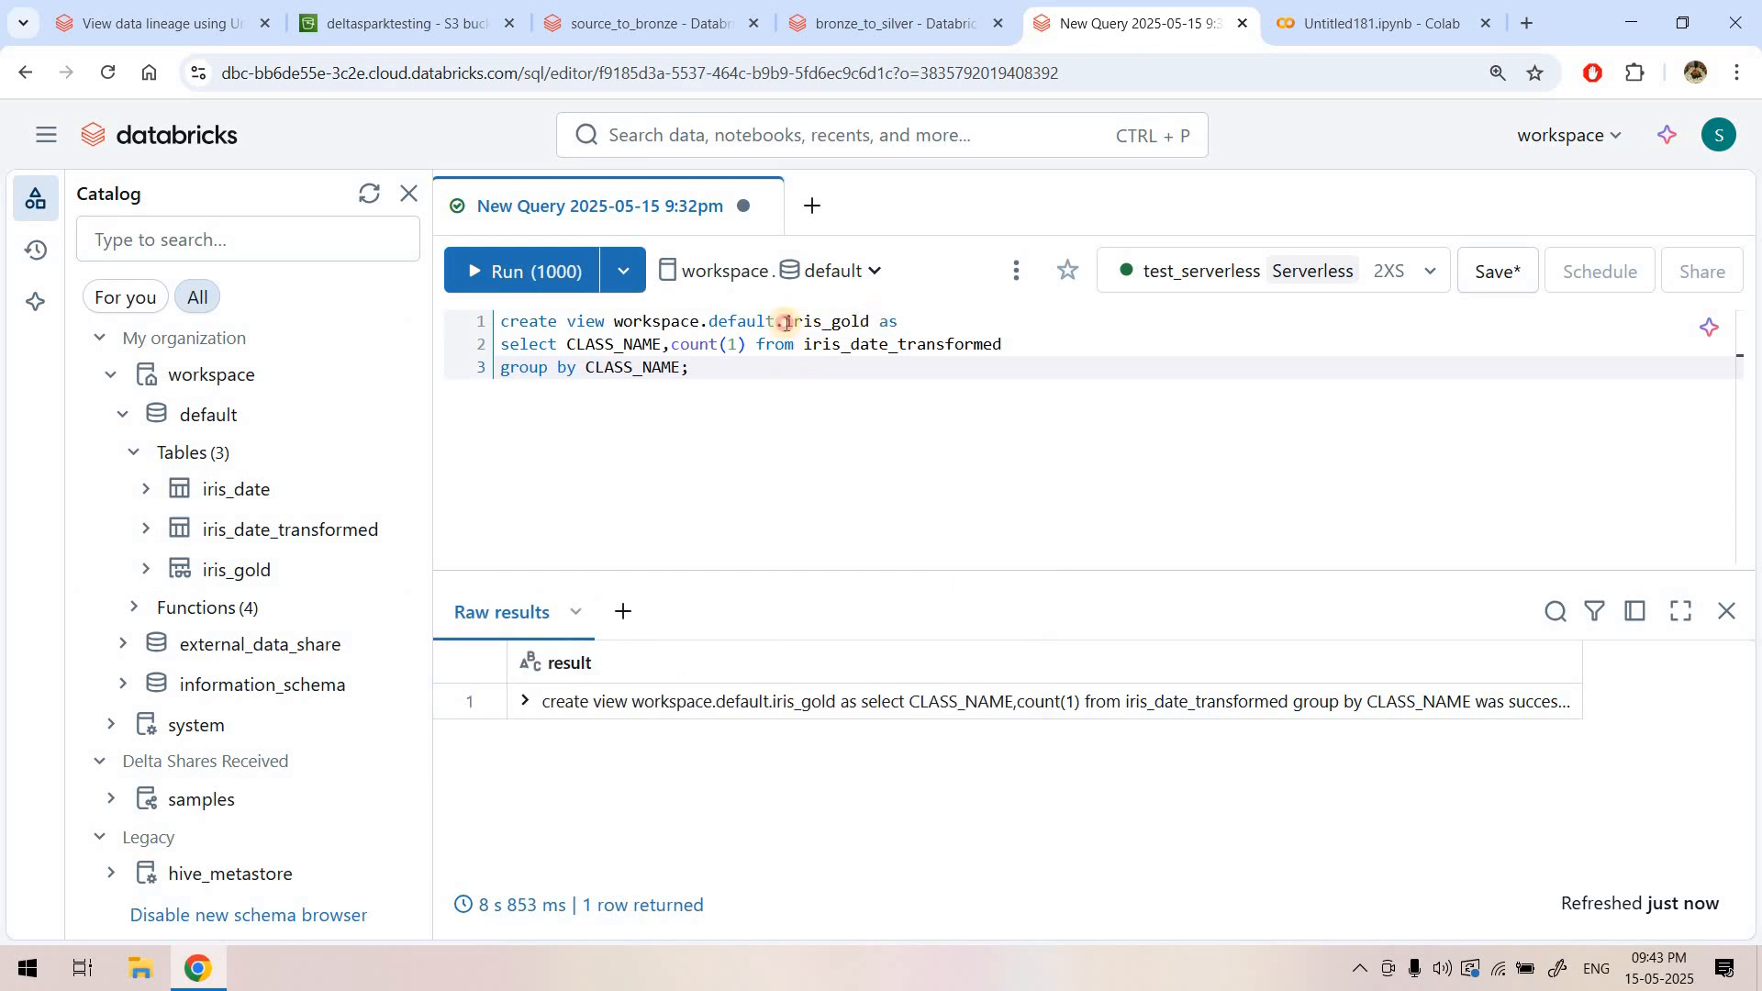
- Add the query "select * from workspace.default.iris_gold;" below the view definition and run only that statement
left_click_drag(869, 322, 614, 322)
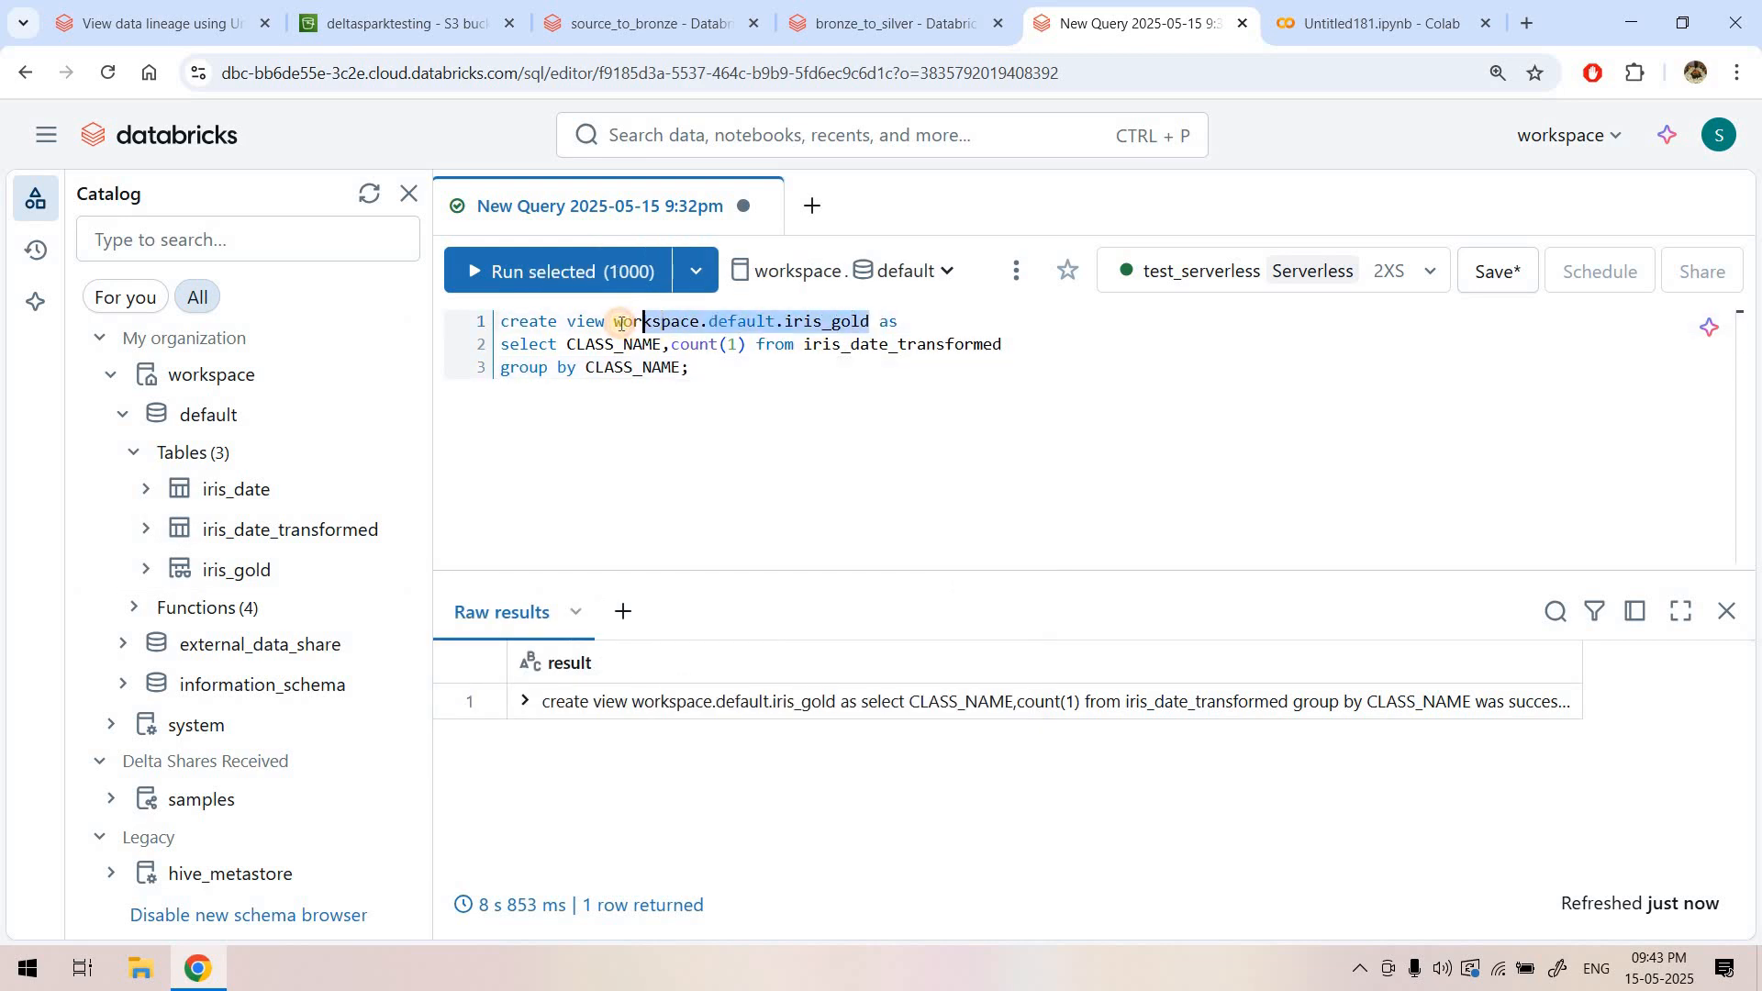
left_click(711, 363)
key("Return")
key("Return")
type("selec")
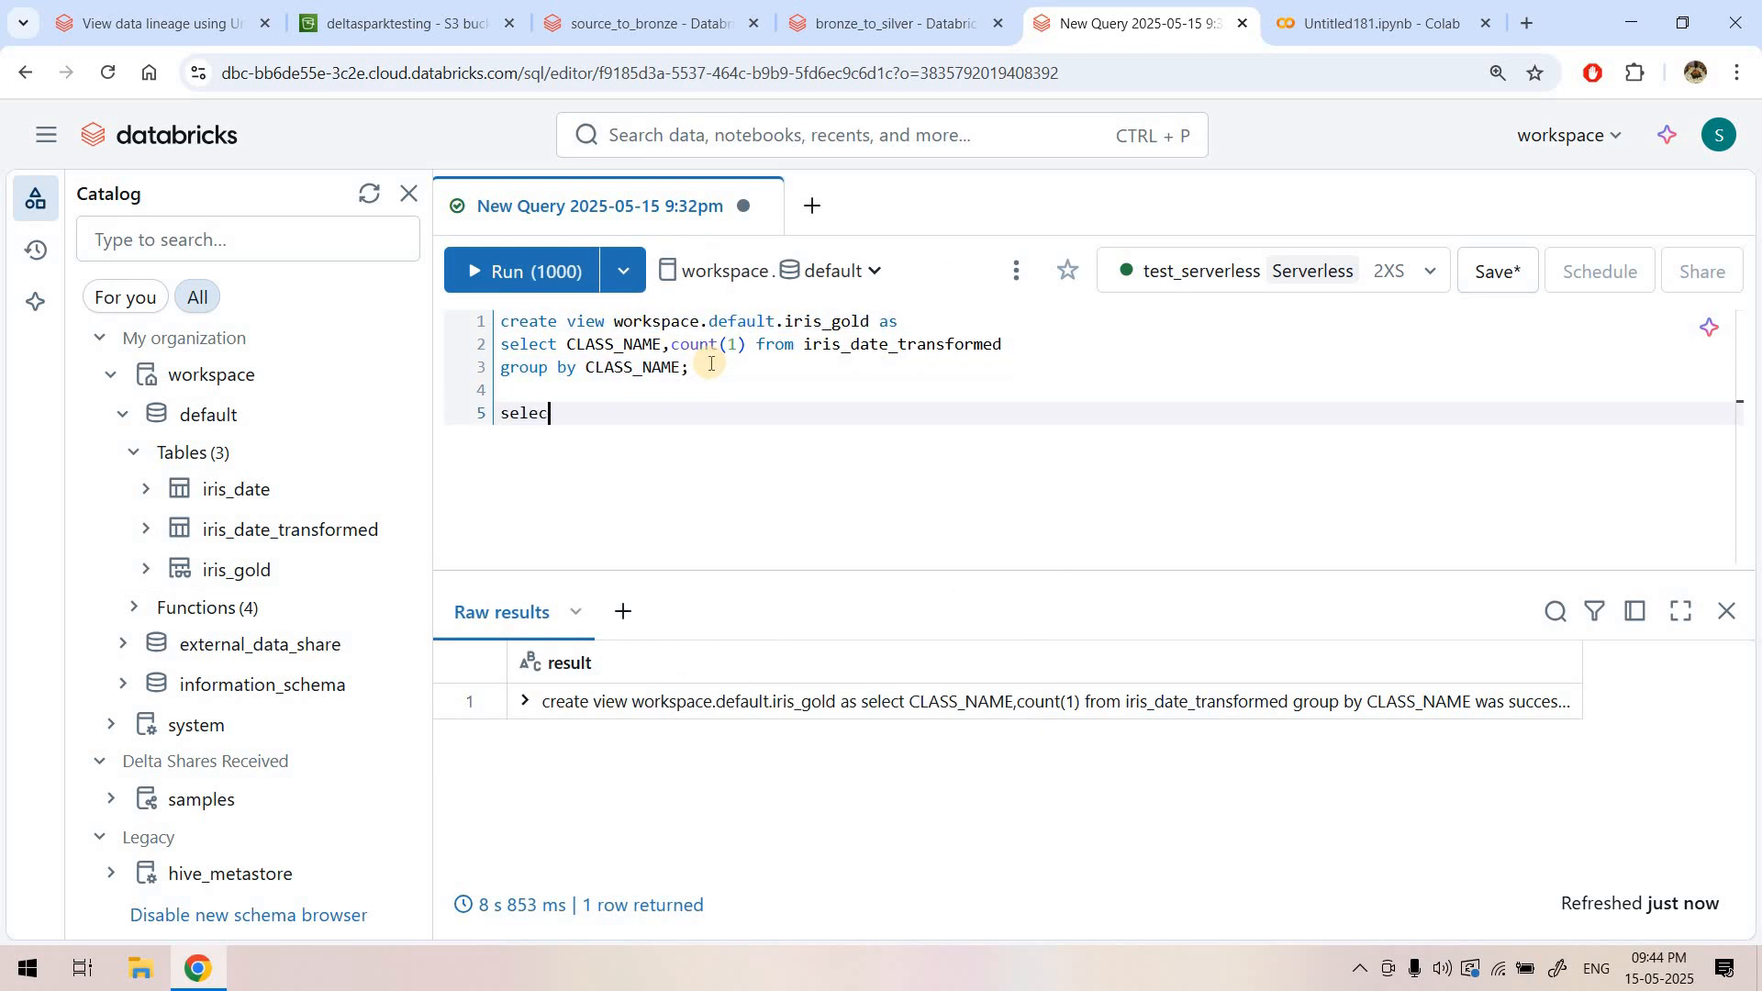
type("t * from")
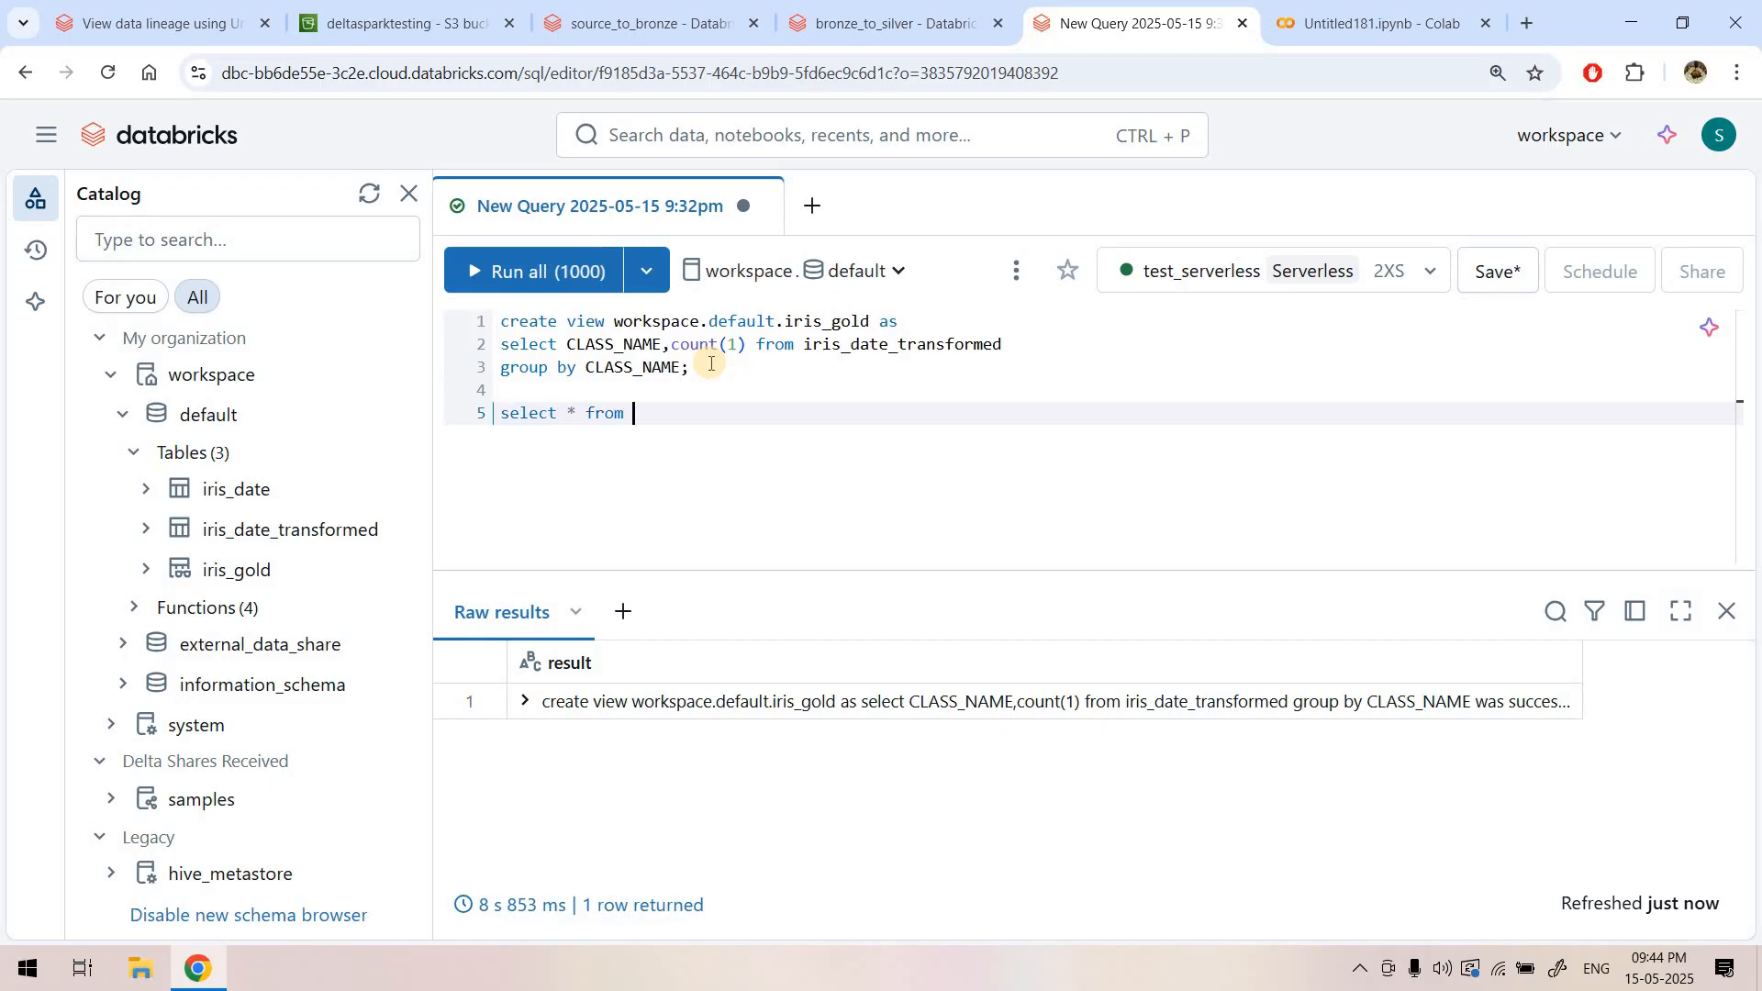
type("workspace.default.iris_gold")
type(";")
key("shift+Home")
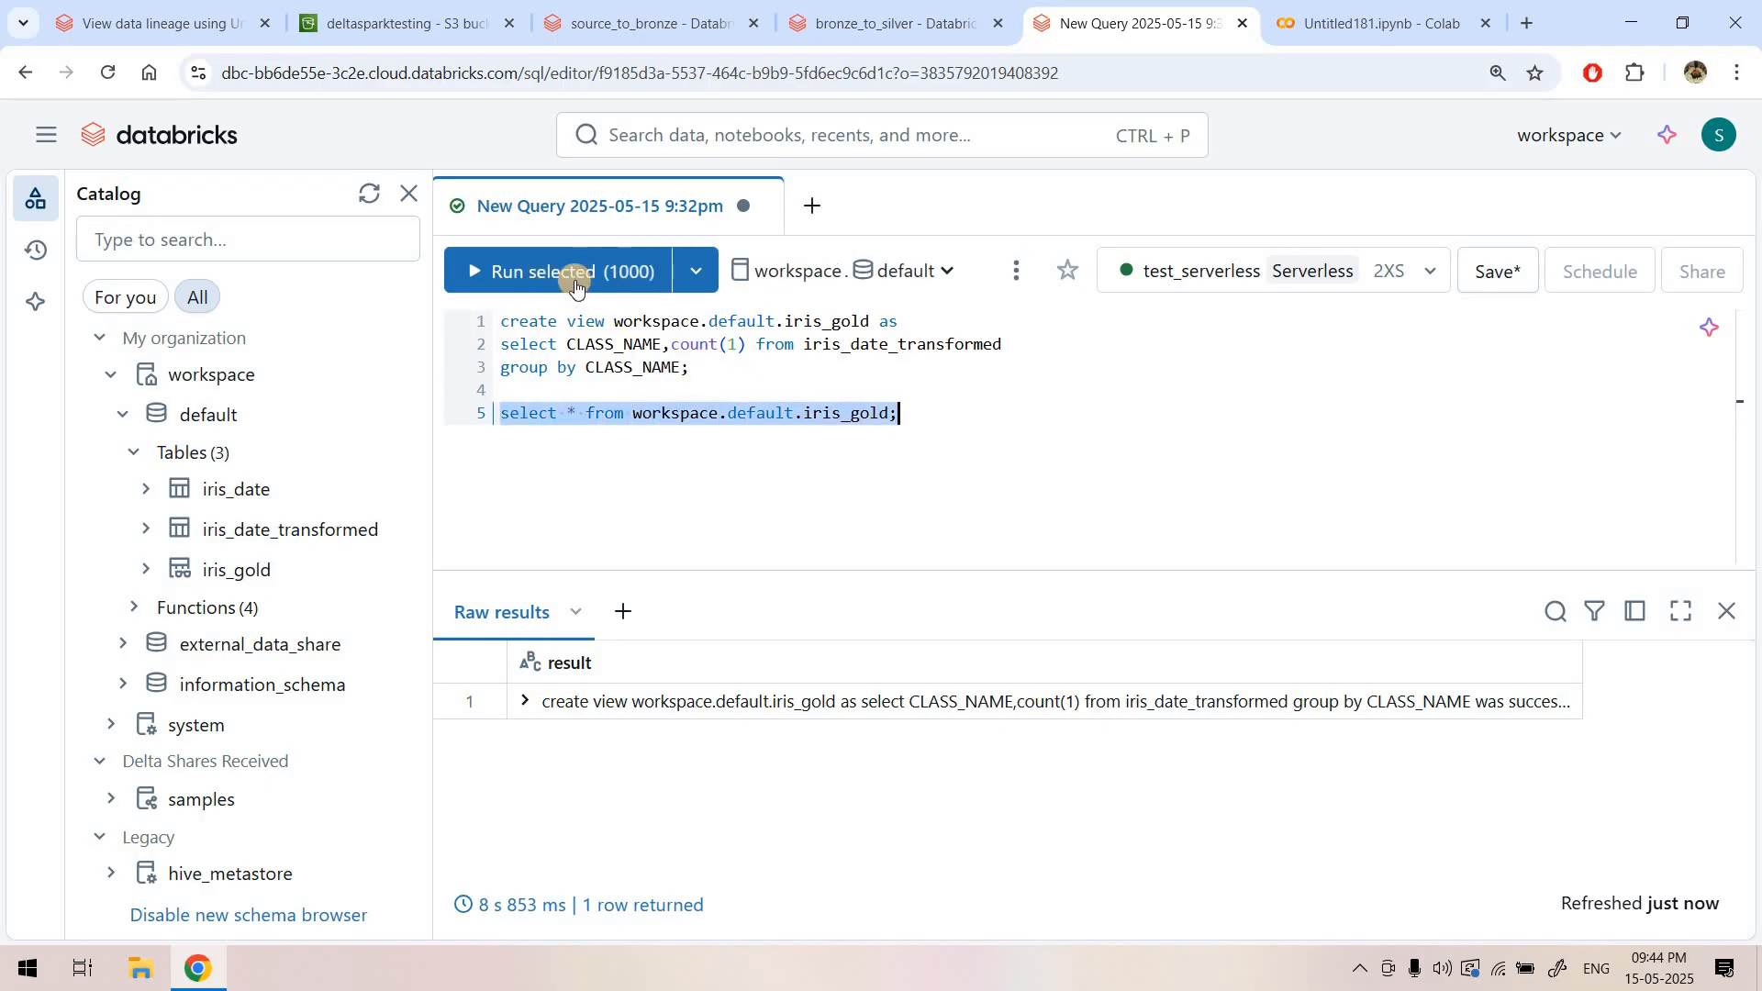
left_click(565, 272)
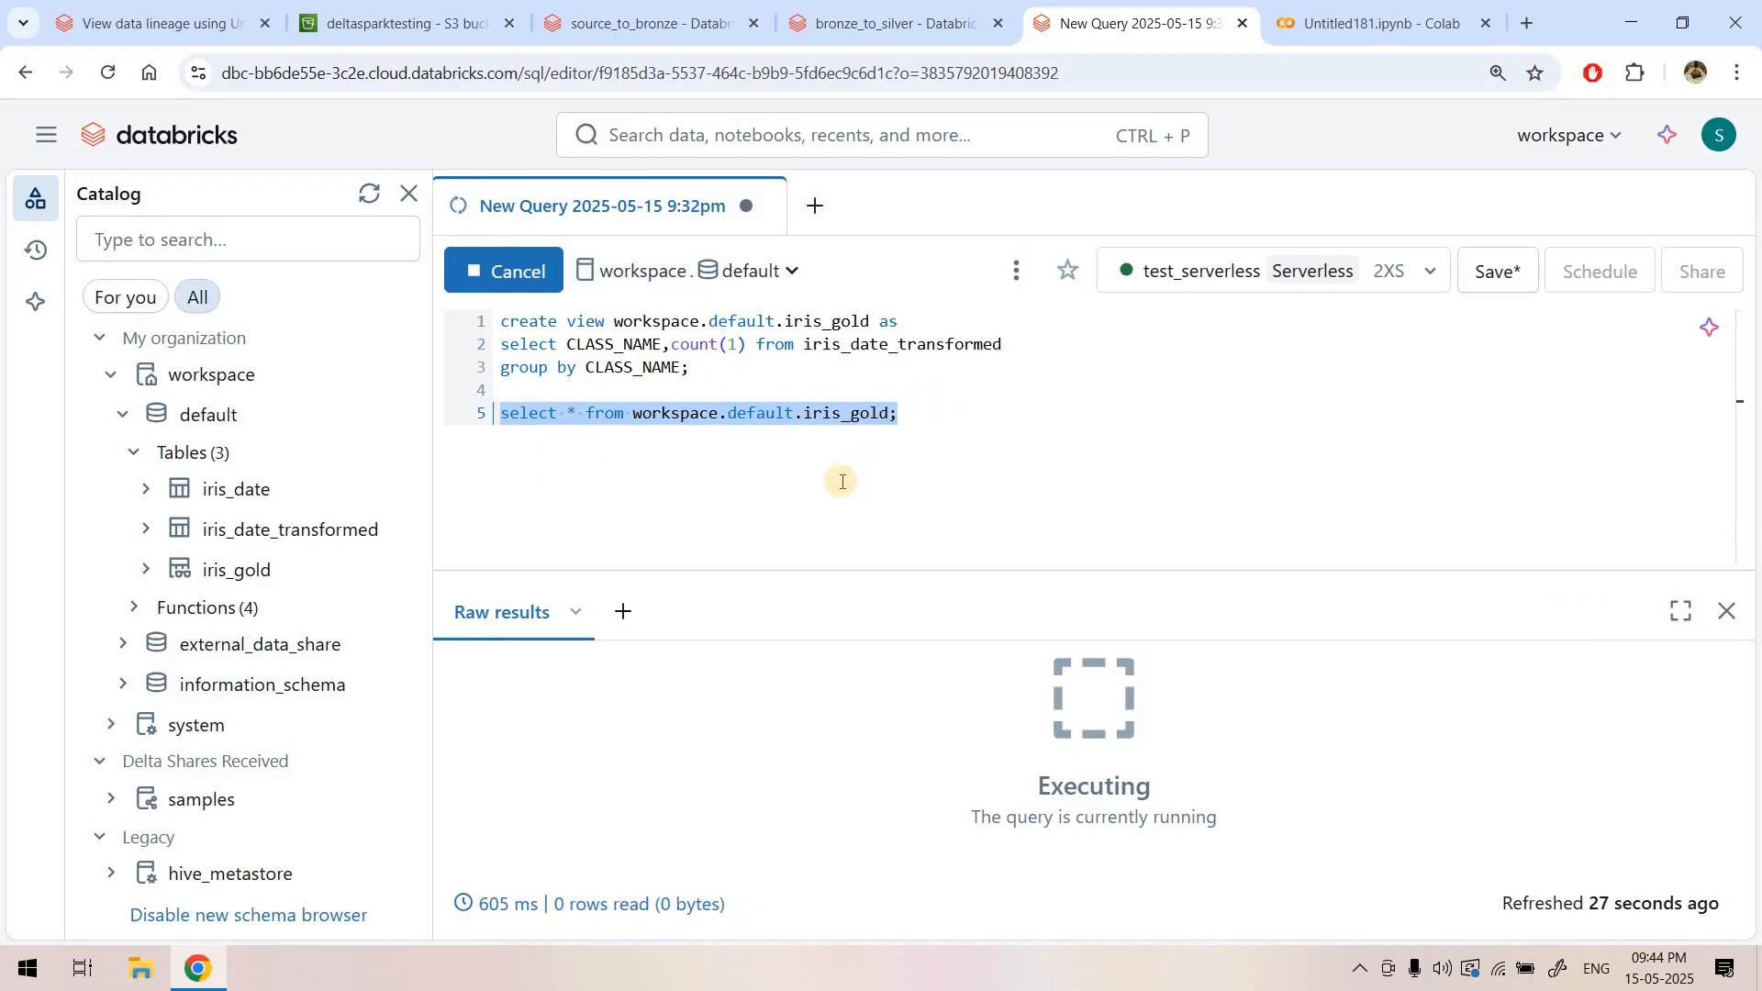
- Examine the row count for each CLASS_NAME category in the iris_gold query results
left_click_drag(555, 703, 829, 806)
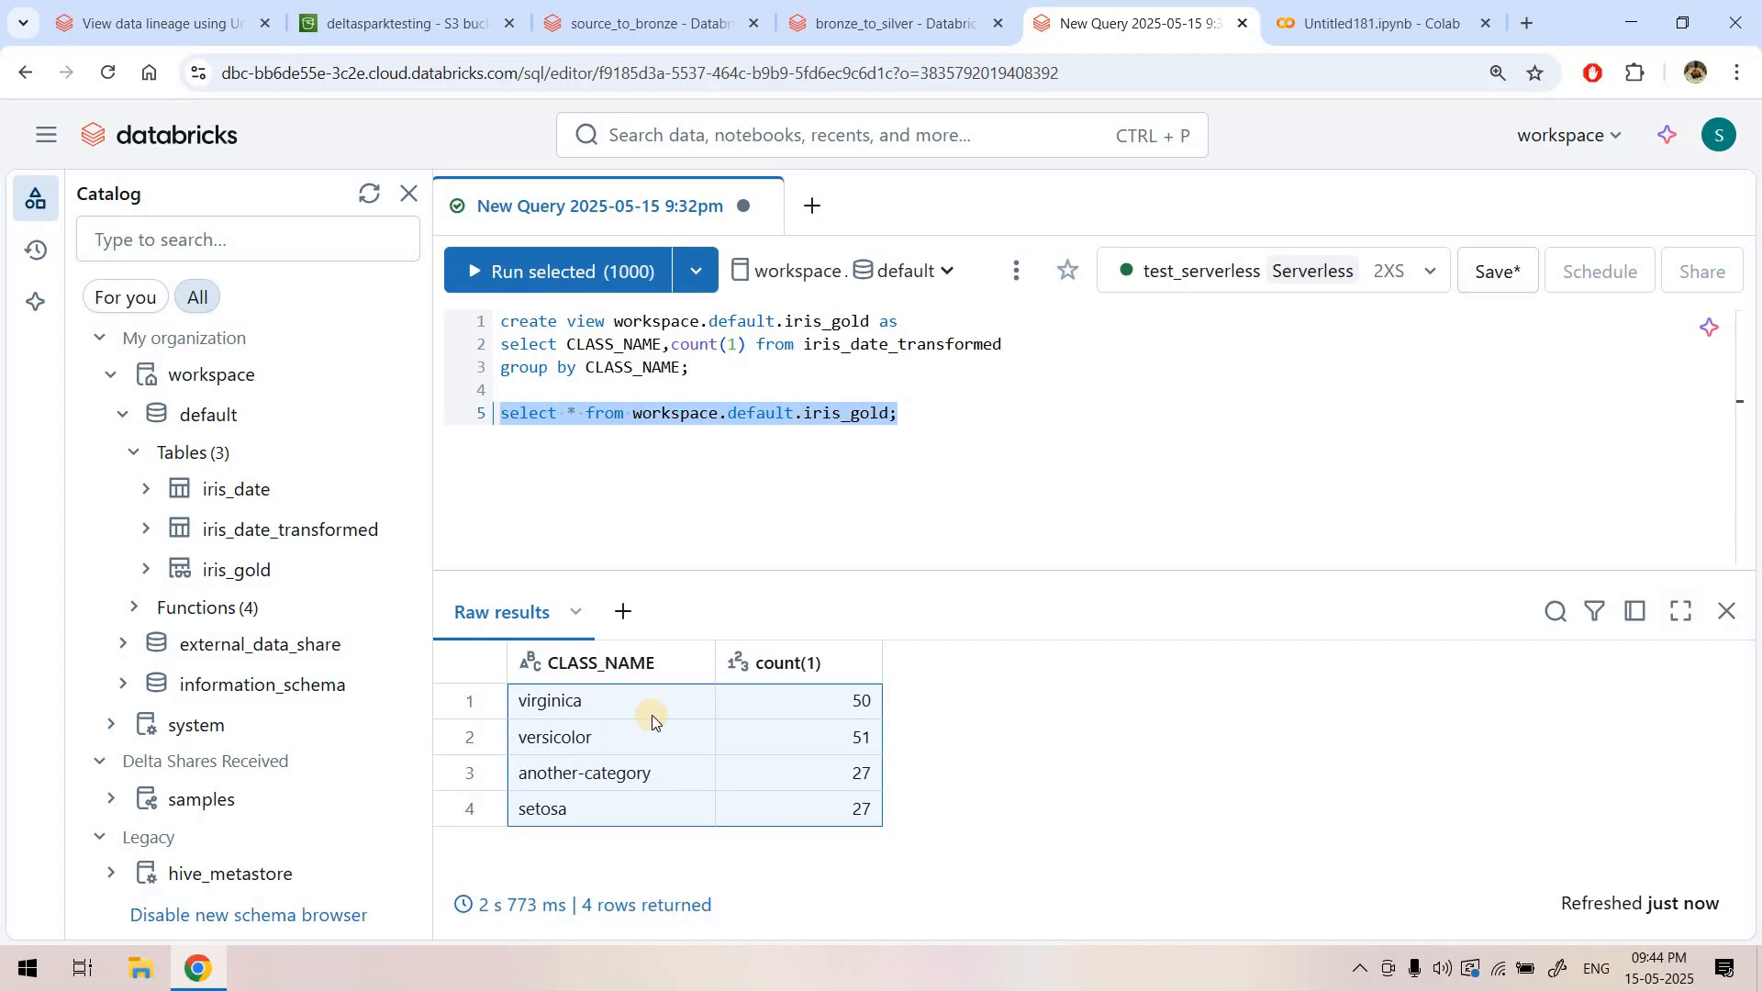
left_click(854, 702)
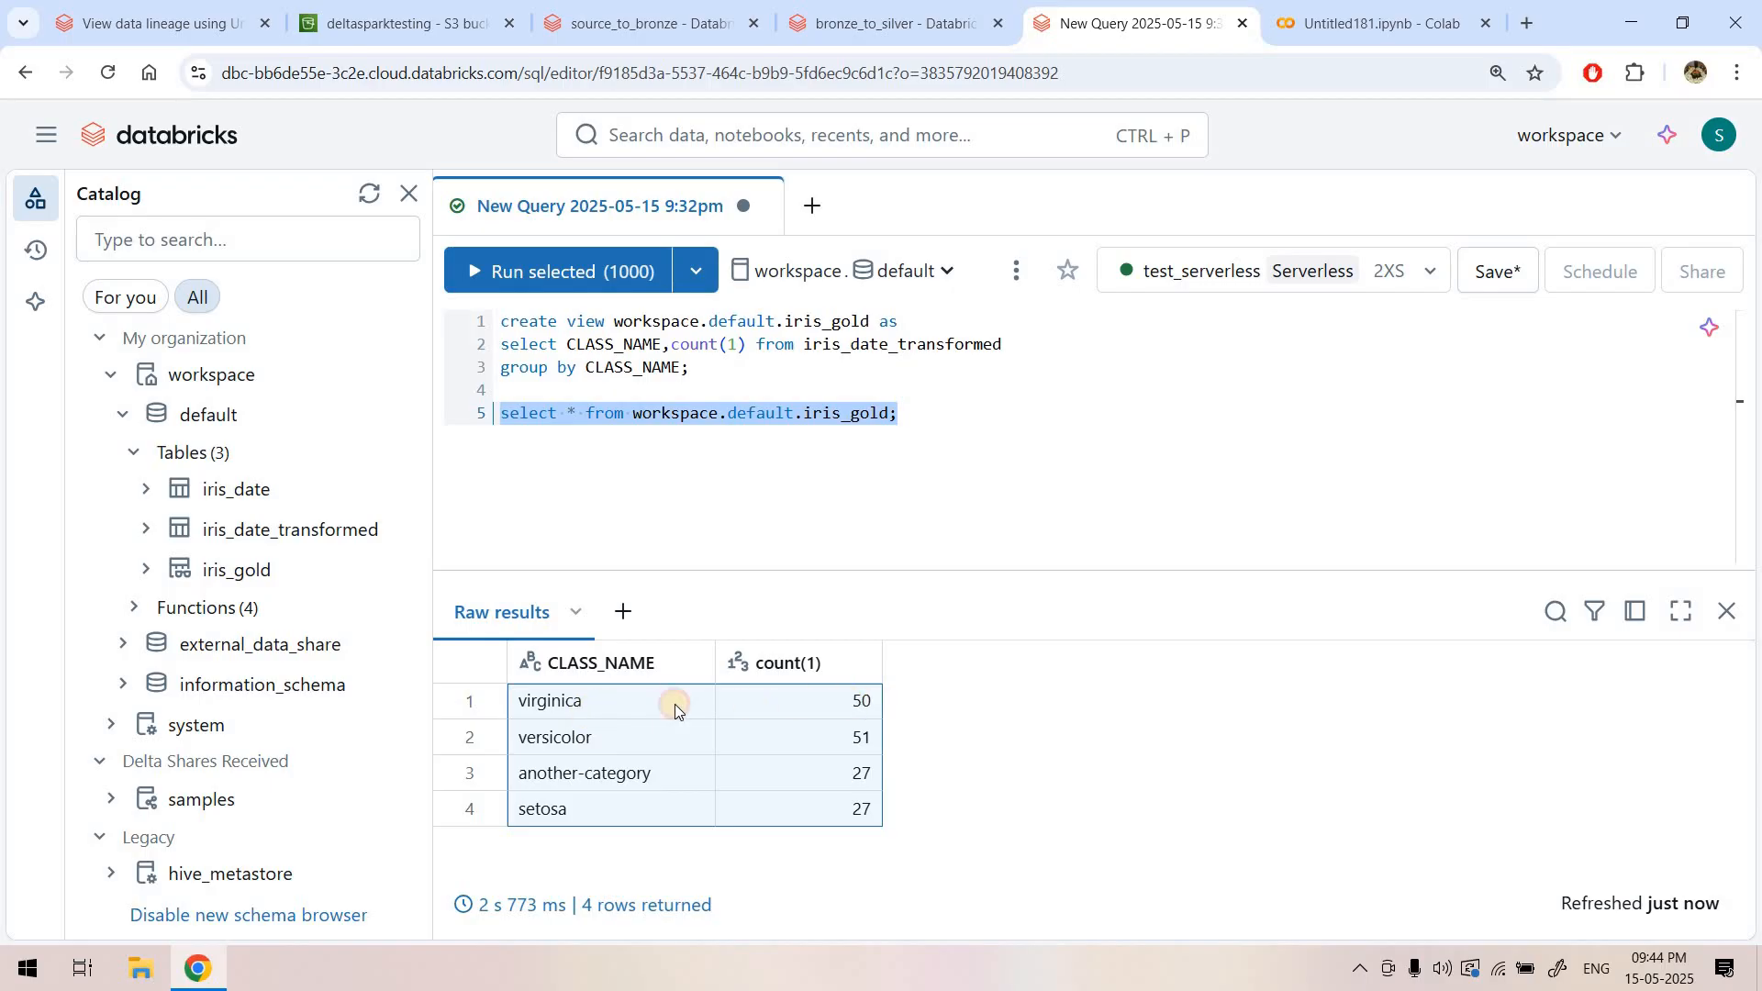
left_click(613, 705)
left_click(741, 739)
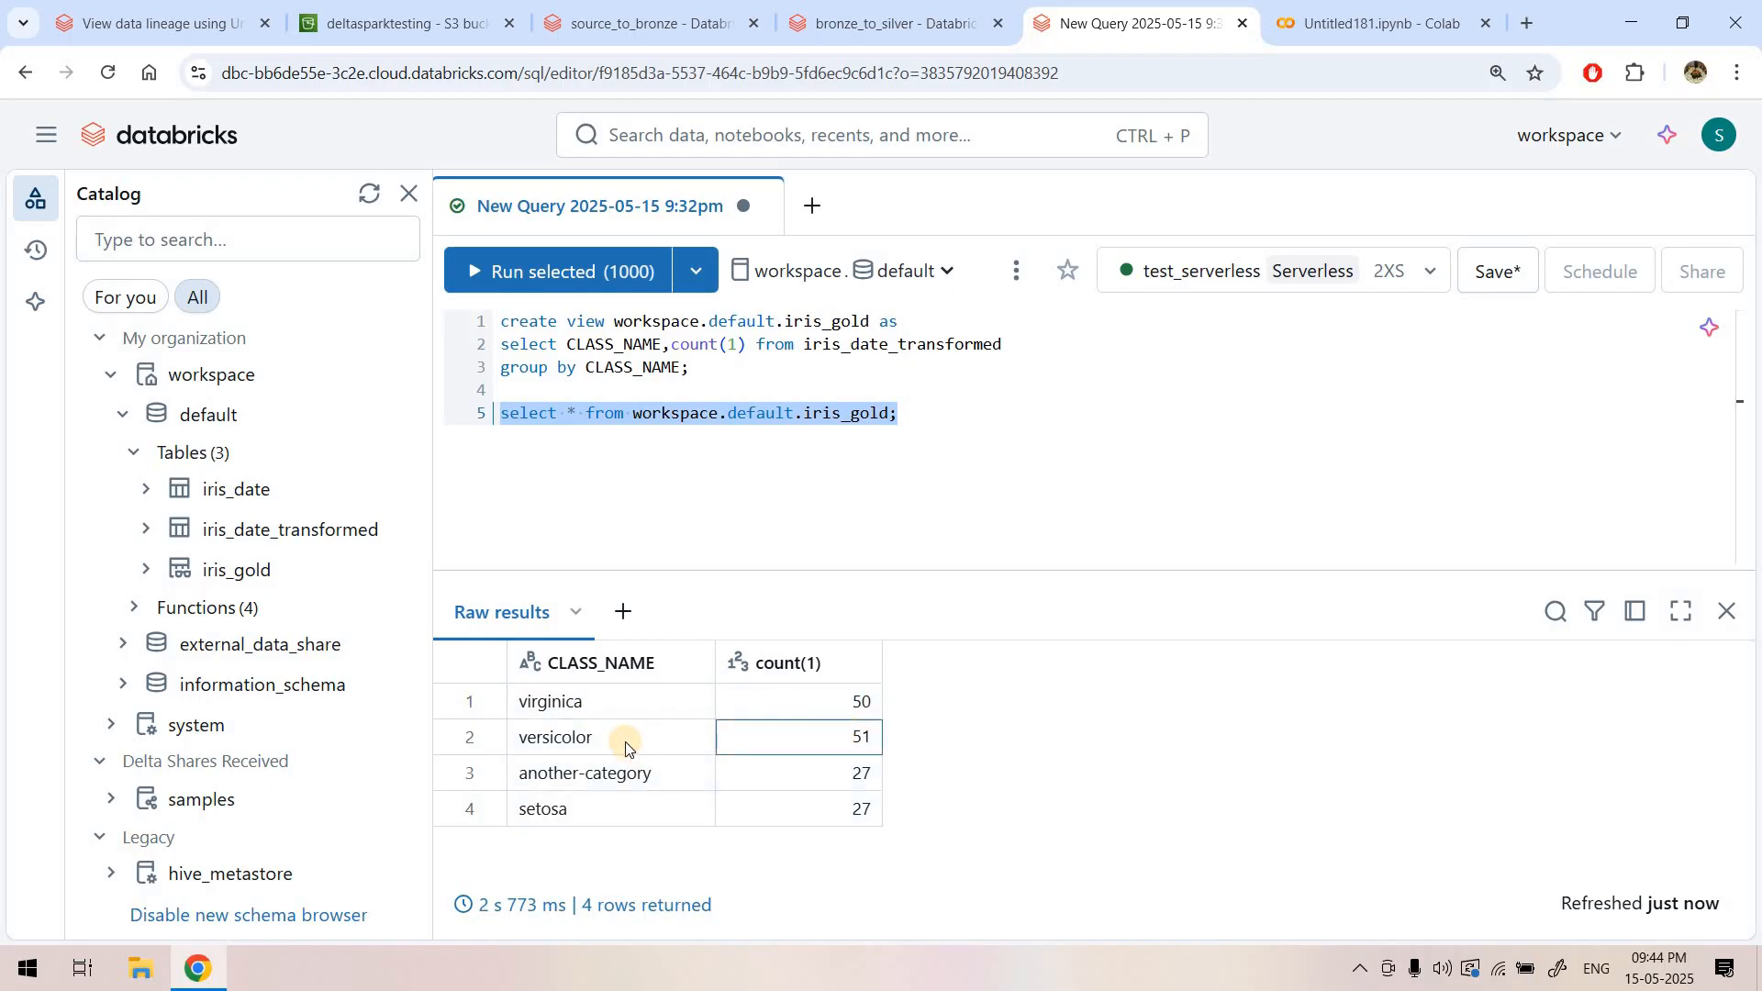
left_click(625, 742)
left_click(842, 776)
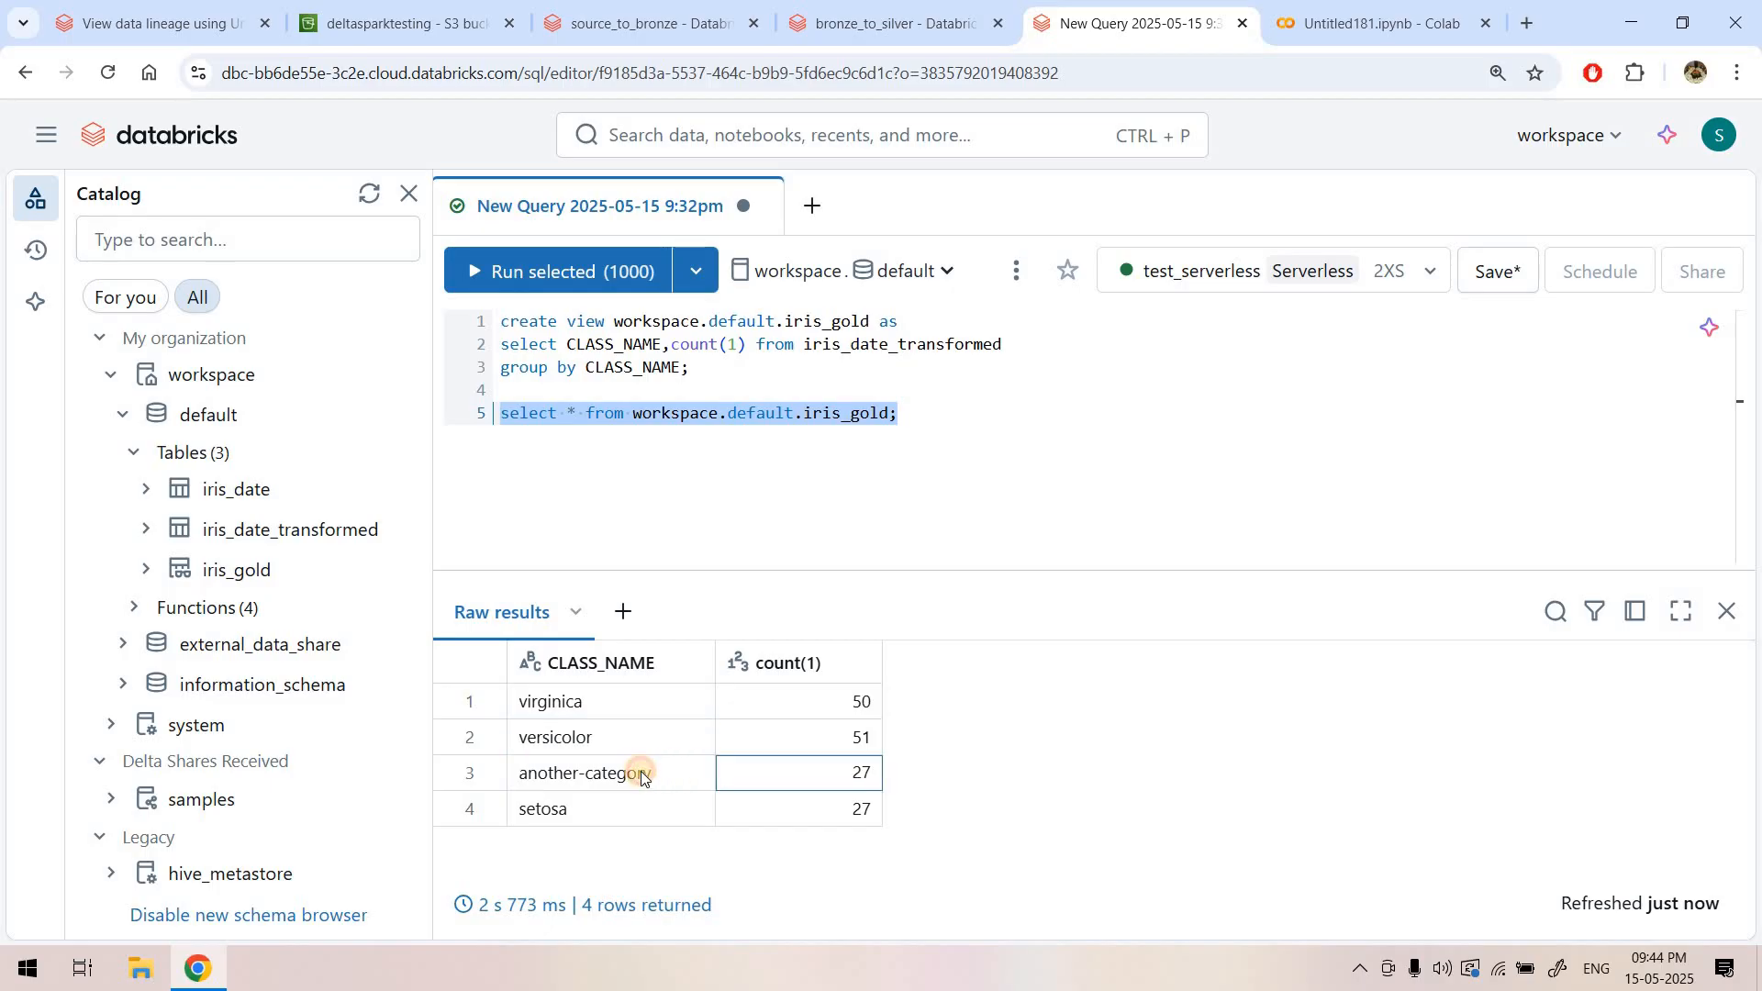
left_click(640, 771)
left_click(842, 808)
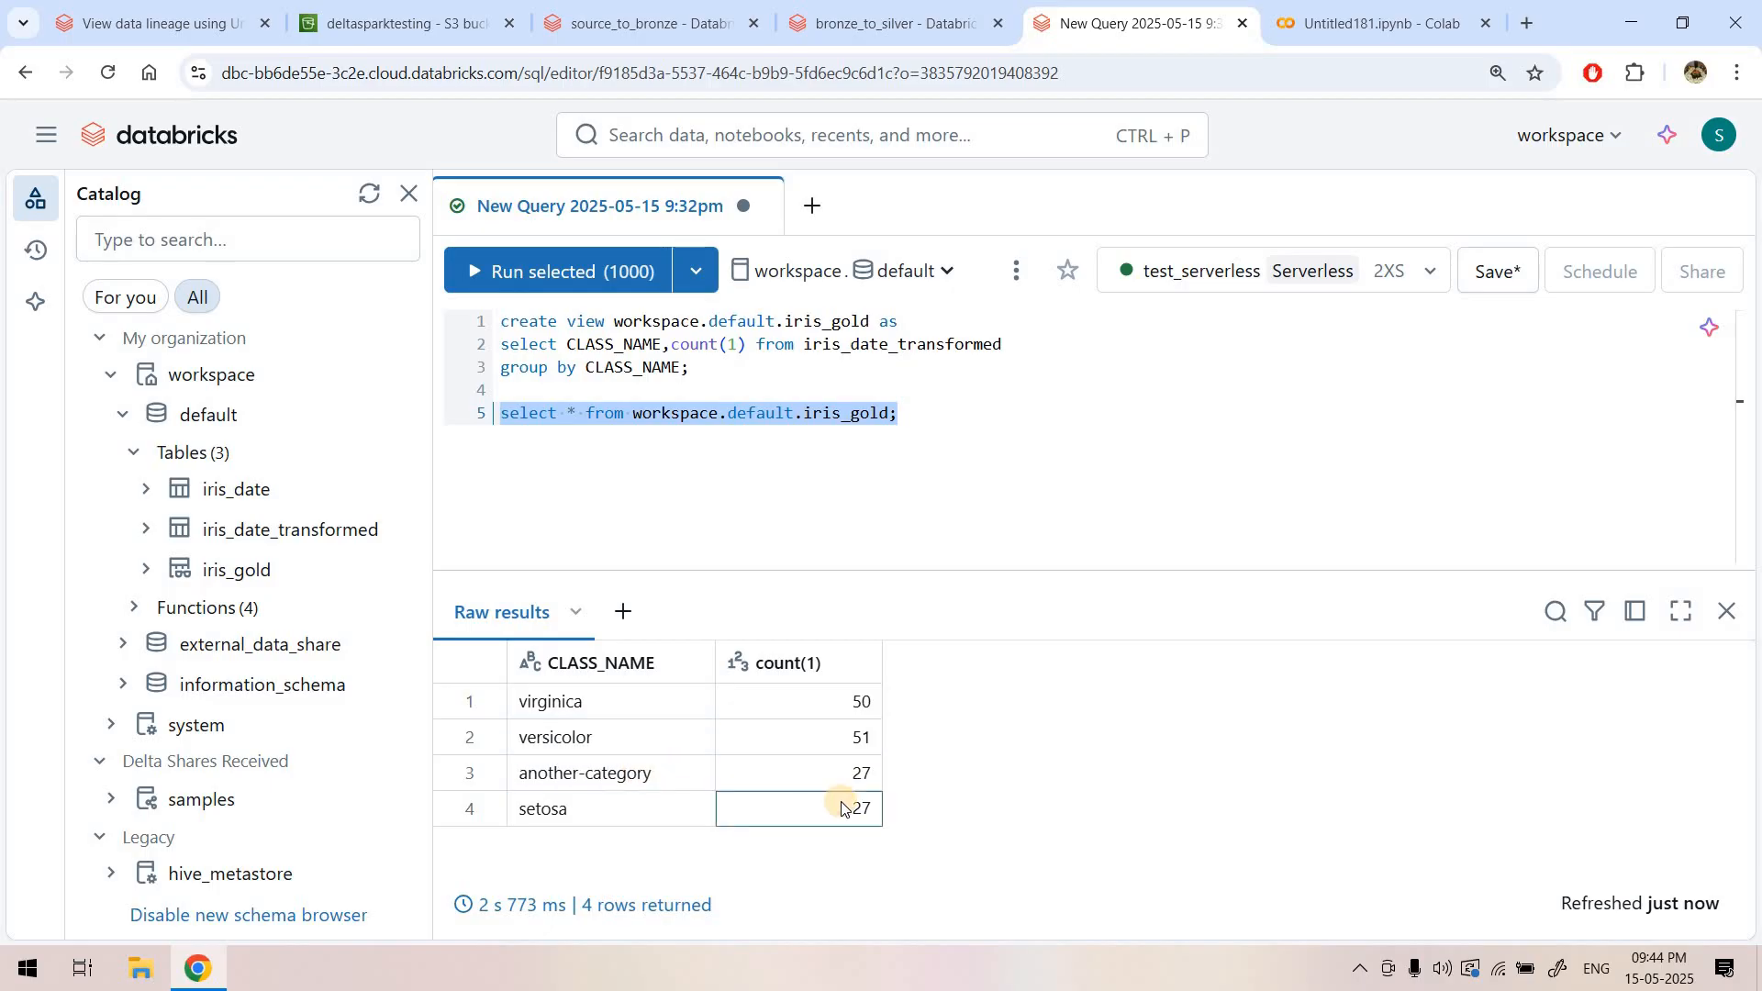
left_click(648, 808)
left_click(931, 404)
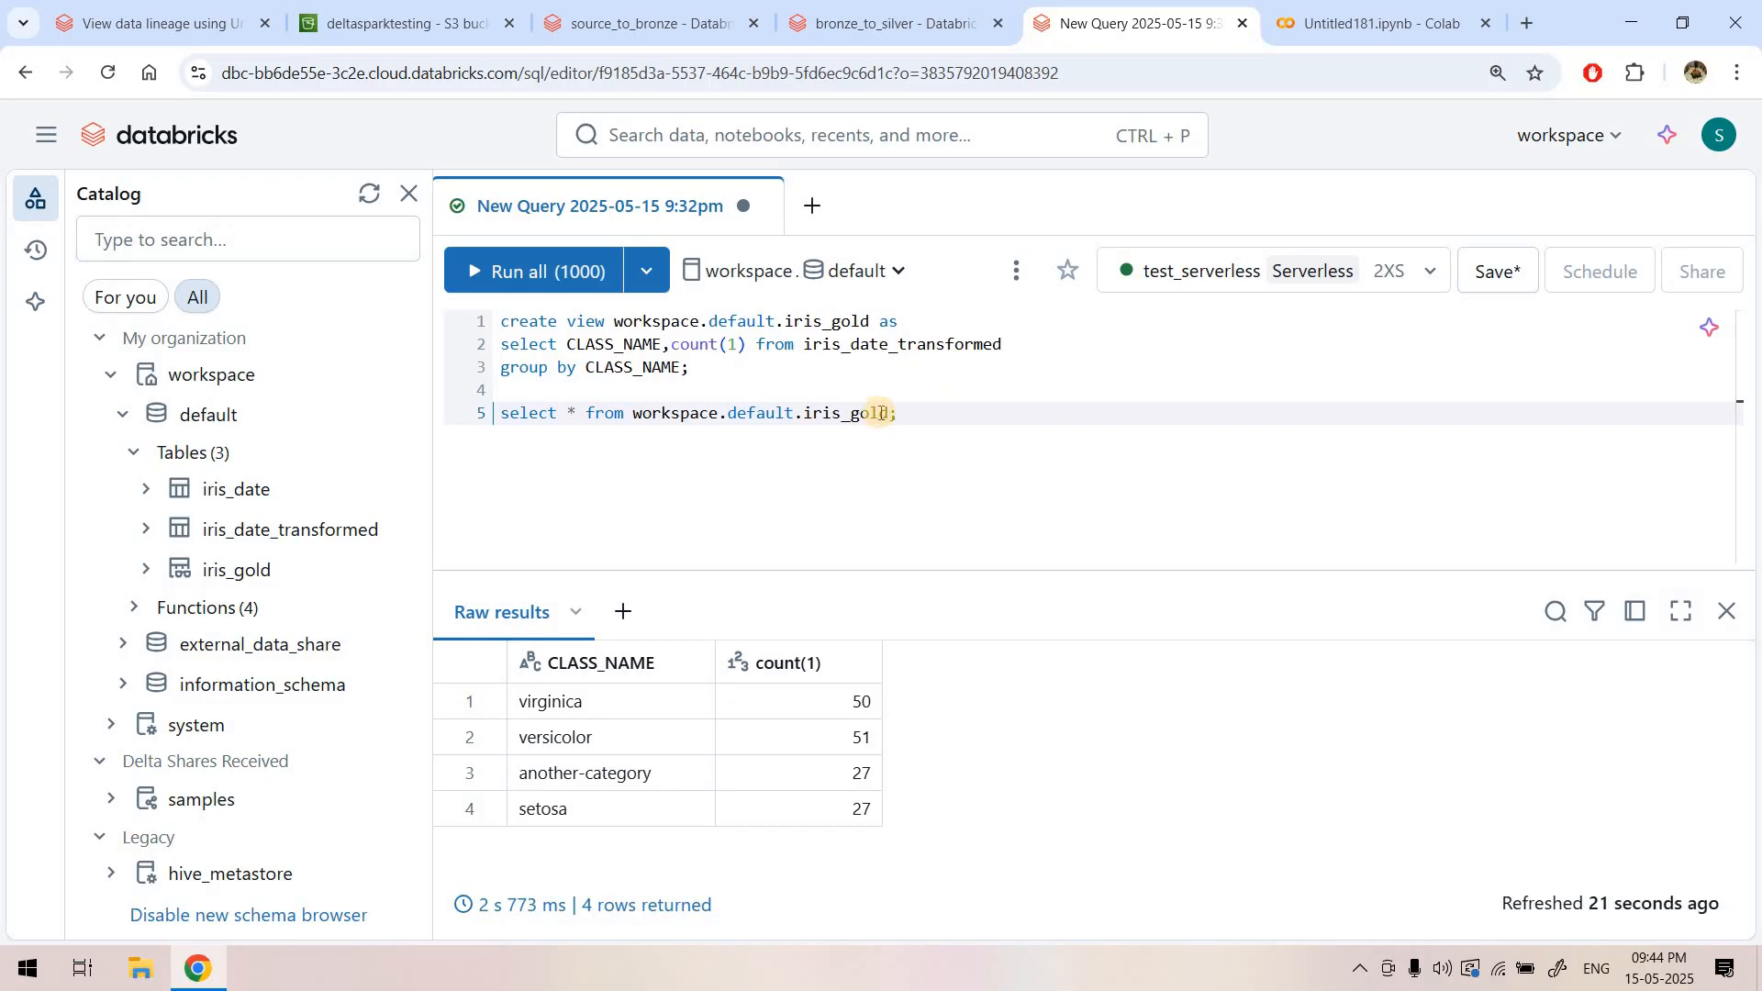
left_click_drag(889, 413, 634, 411)
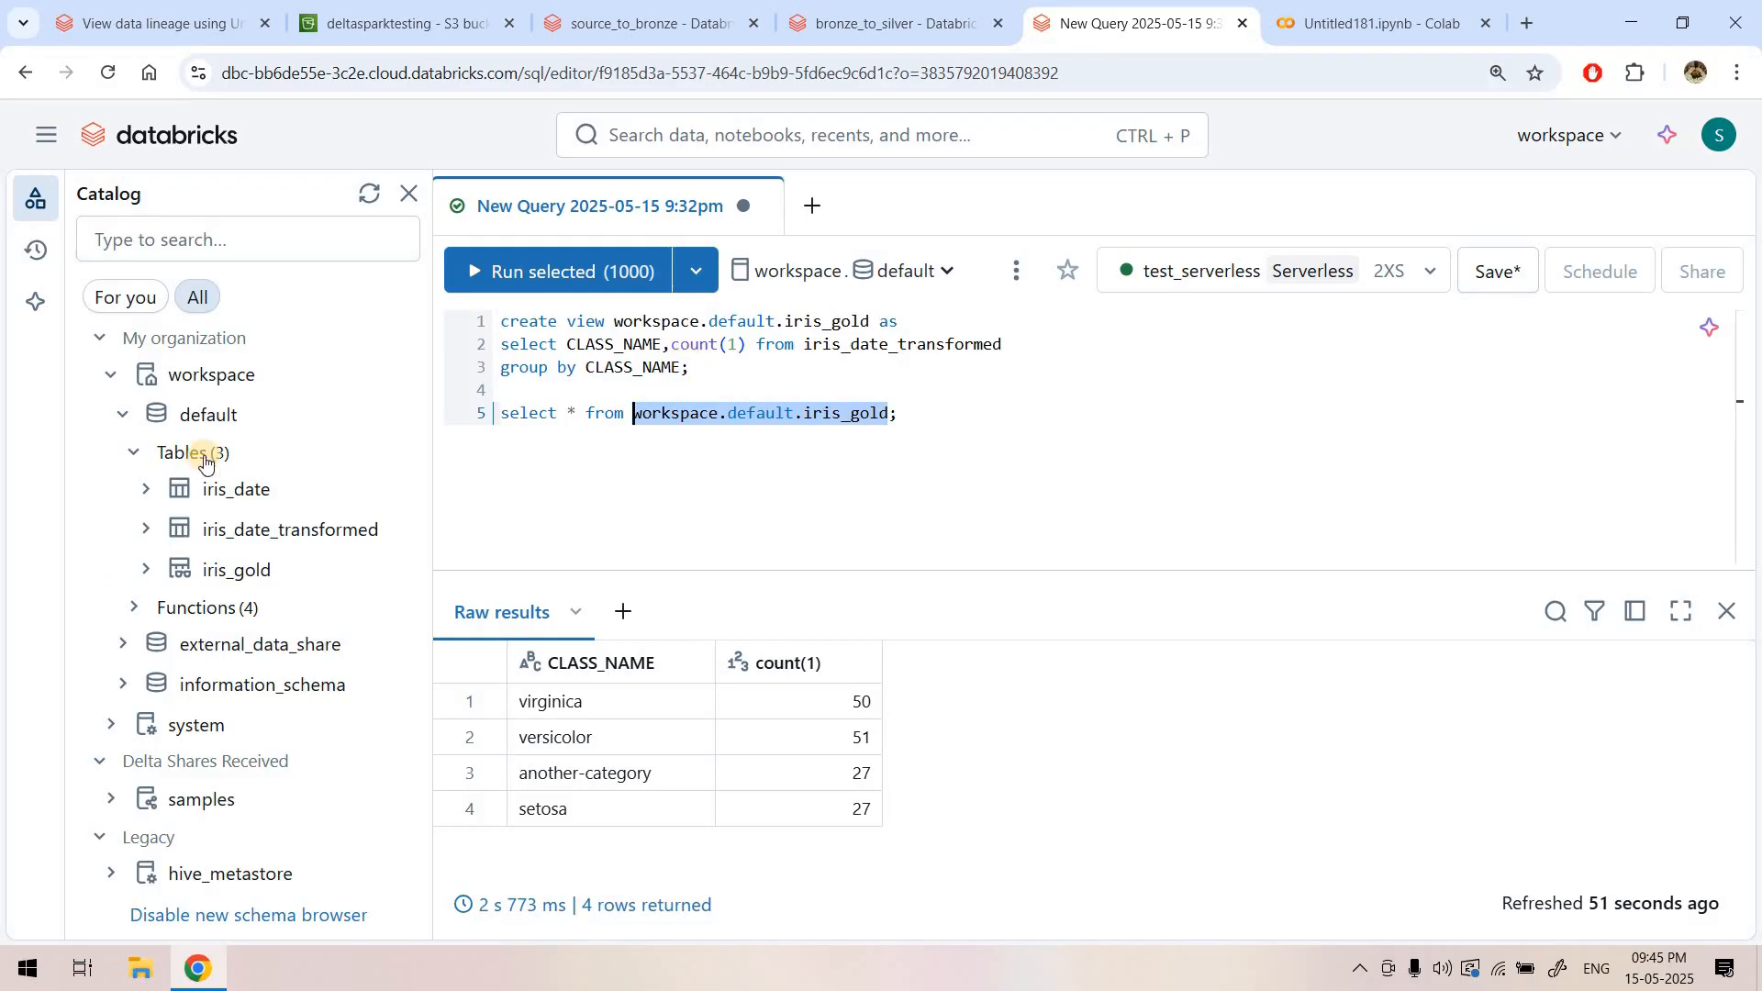
- Open the iris_gold view in Catalog Explorer, narrow the catalog tree and show the view's lineage list
mouse_move(254, 584)
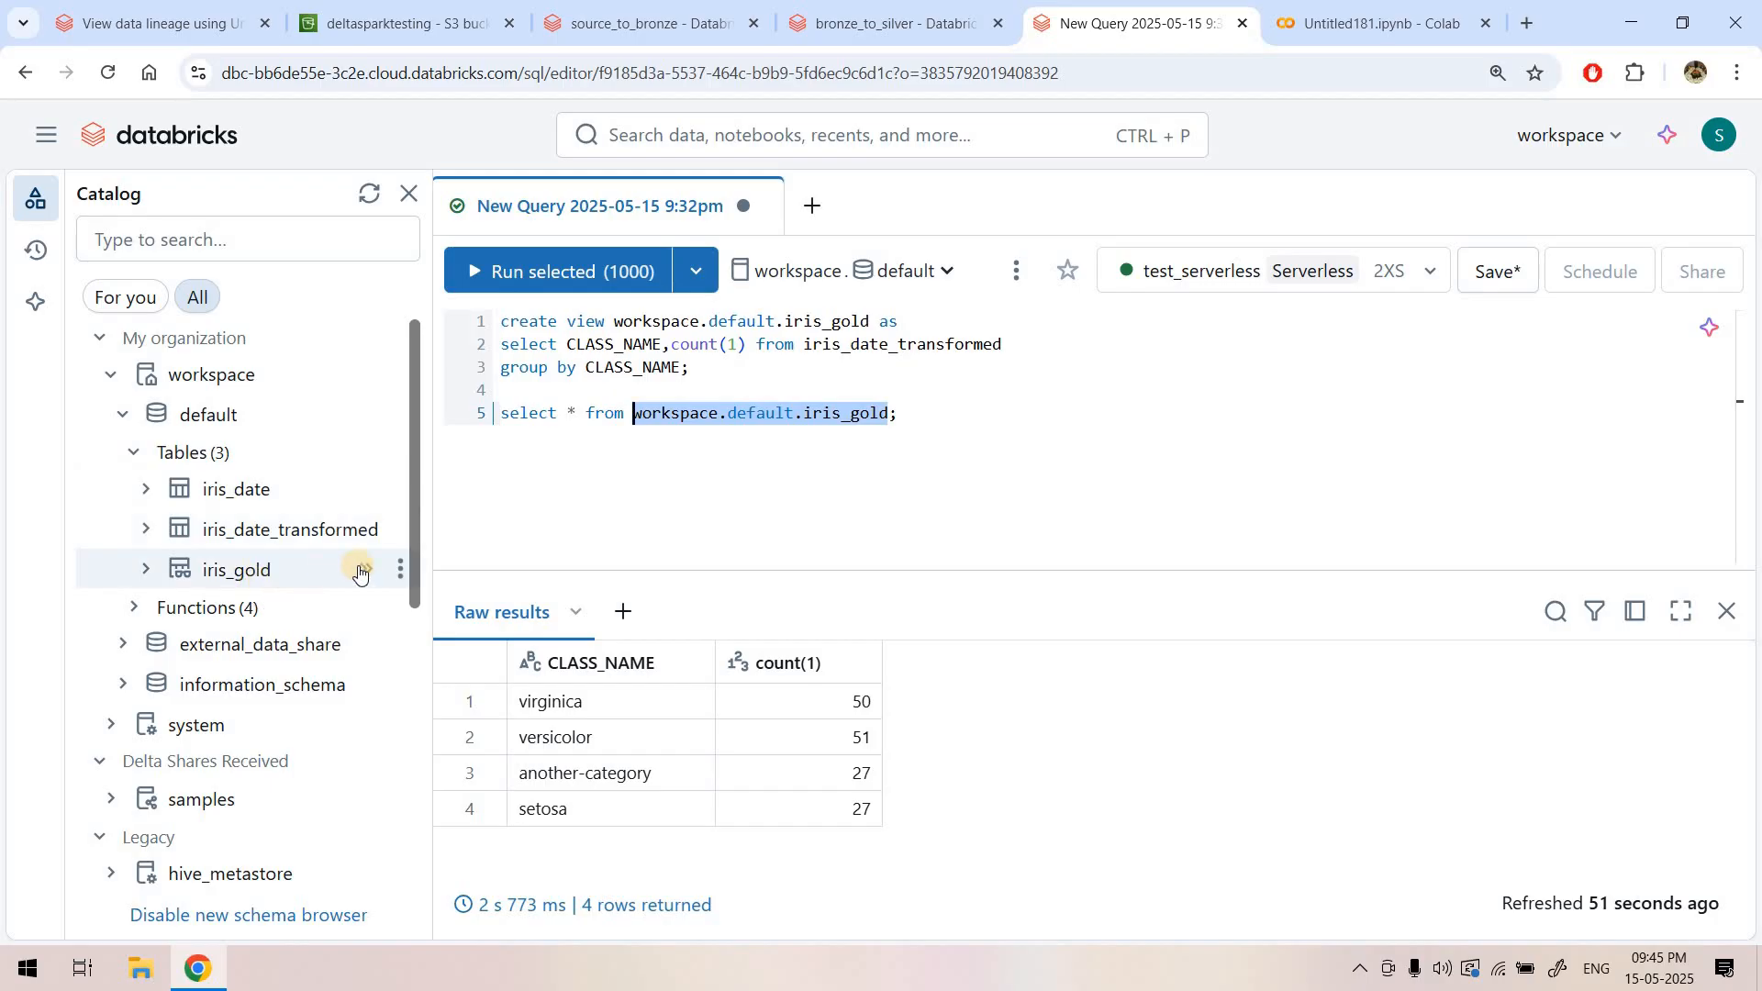
left_click(400, 570)
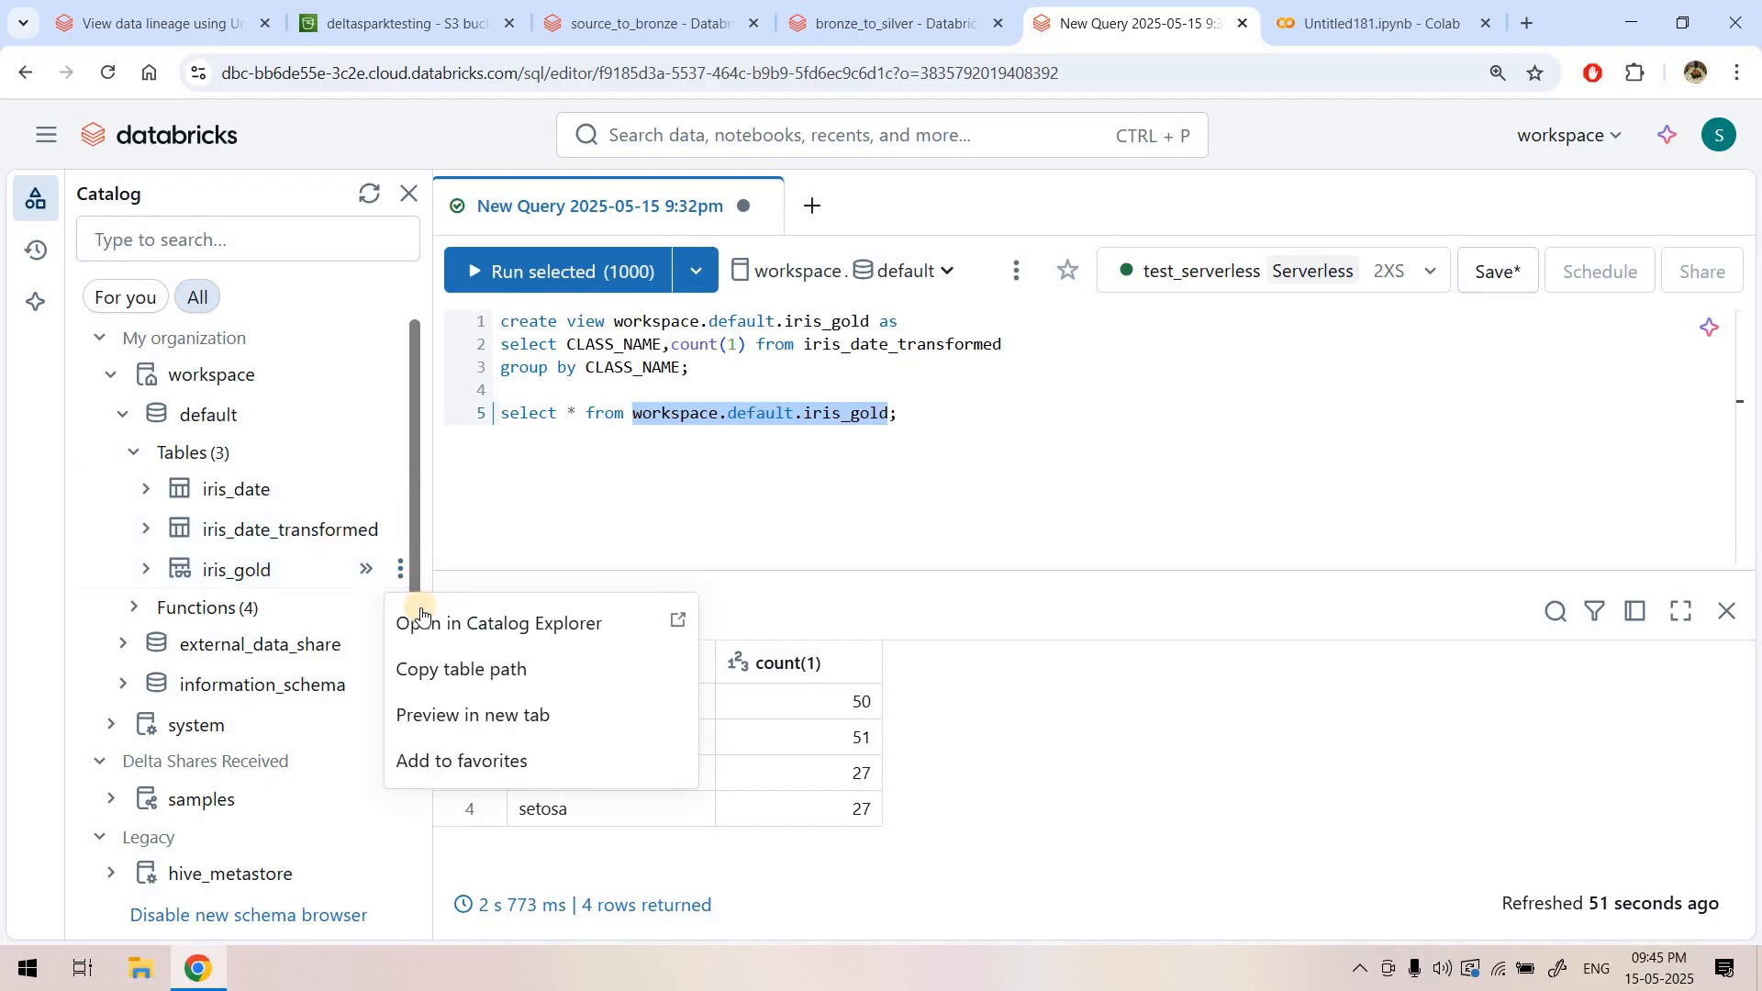
left_click(431, 625)
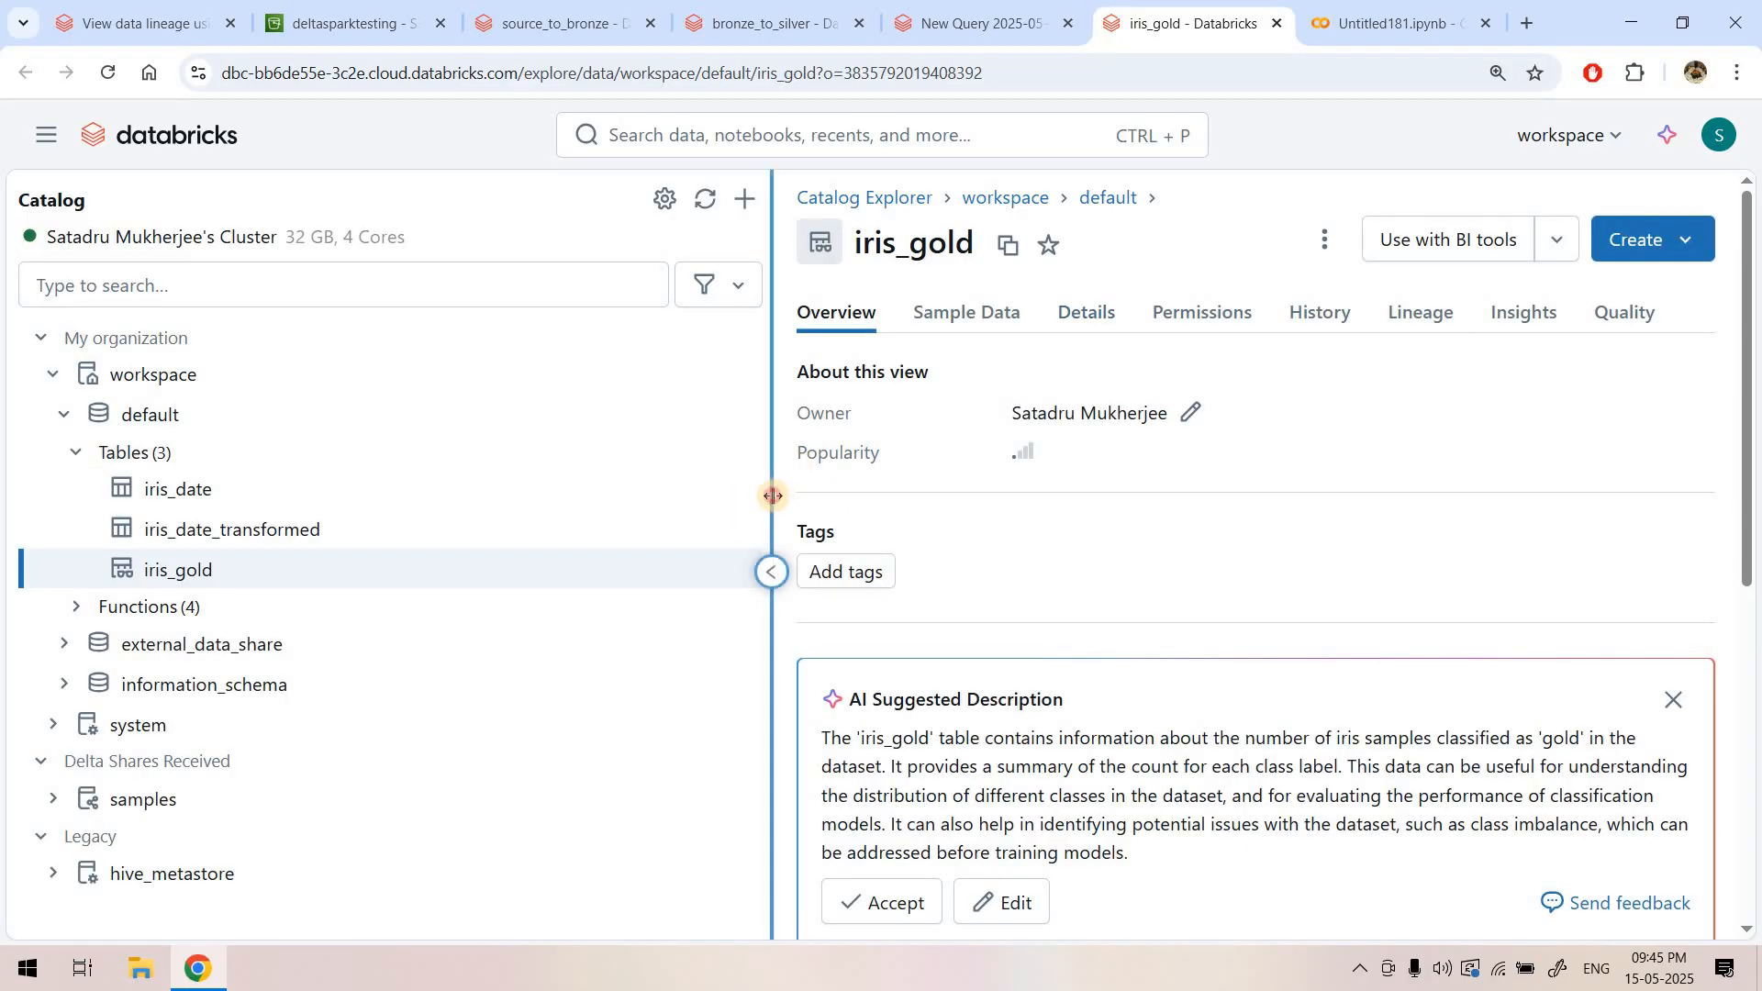
left_click_drag(410, 529, 303, 531)
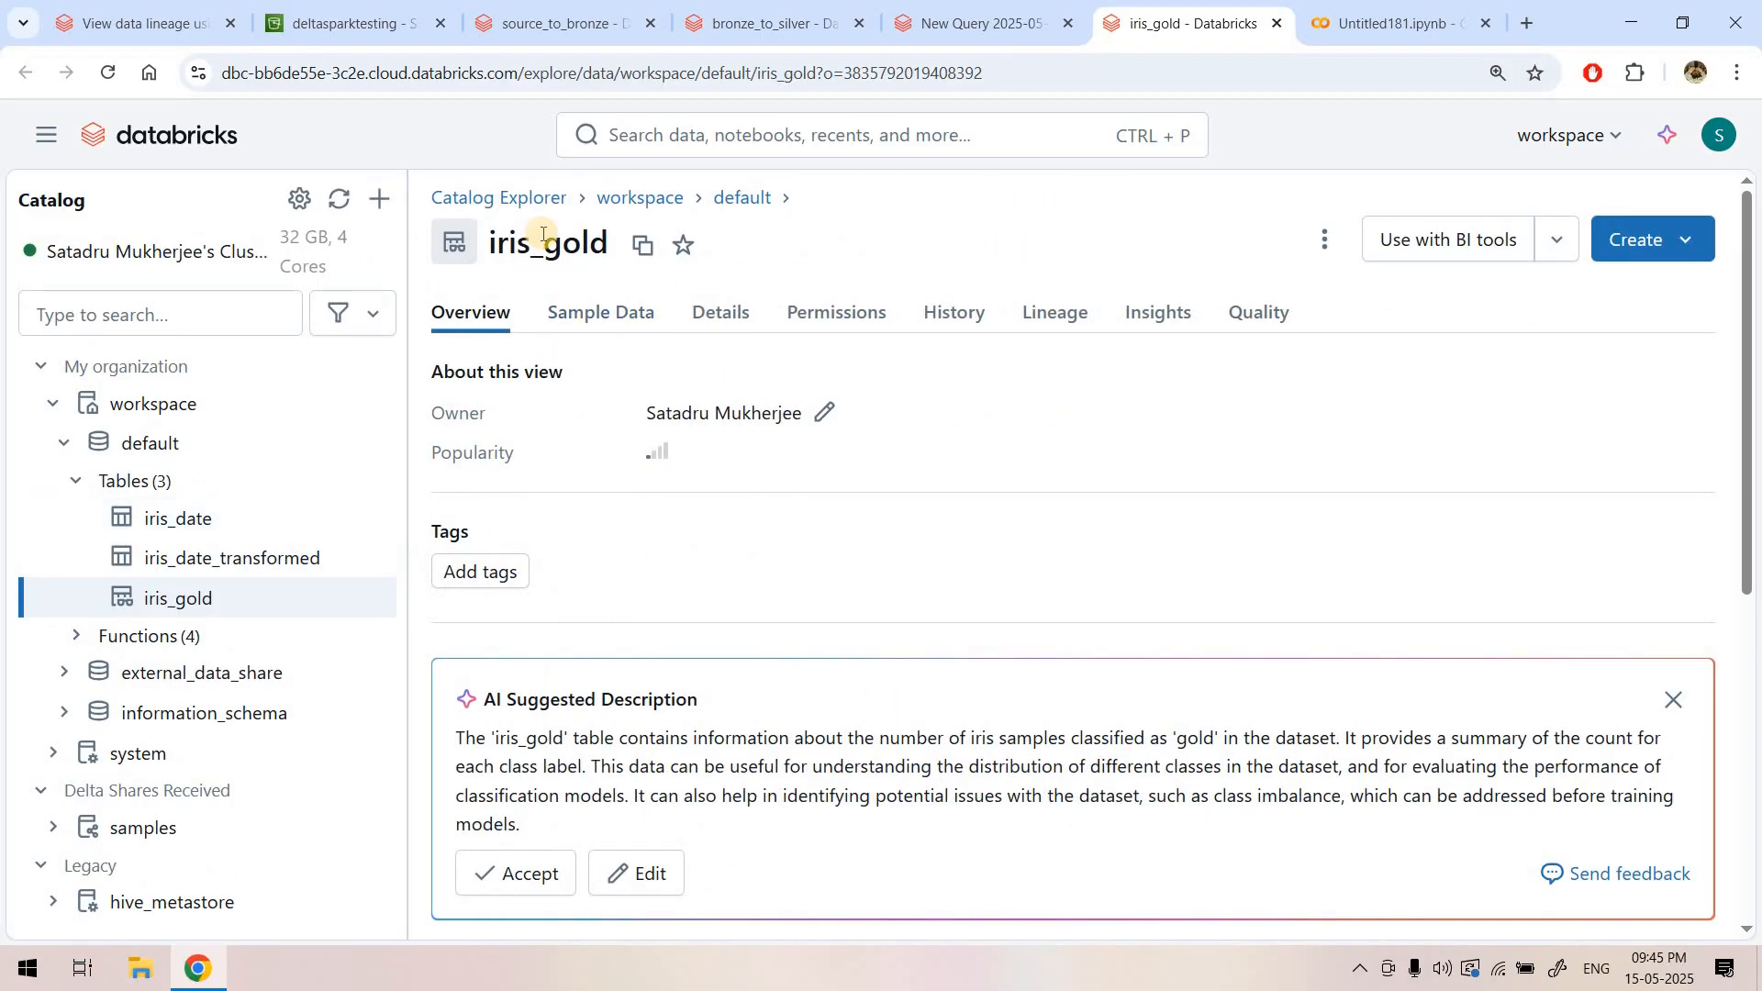
left_click(1069, 315)
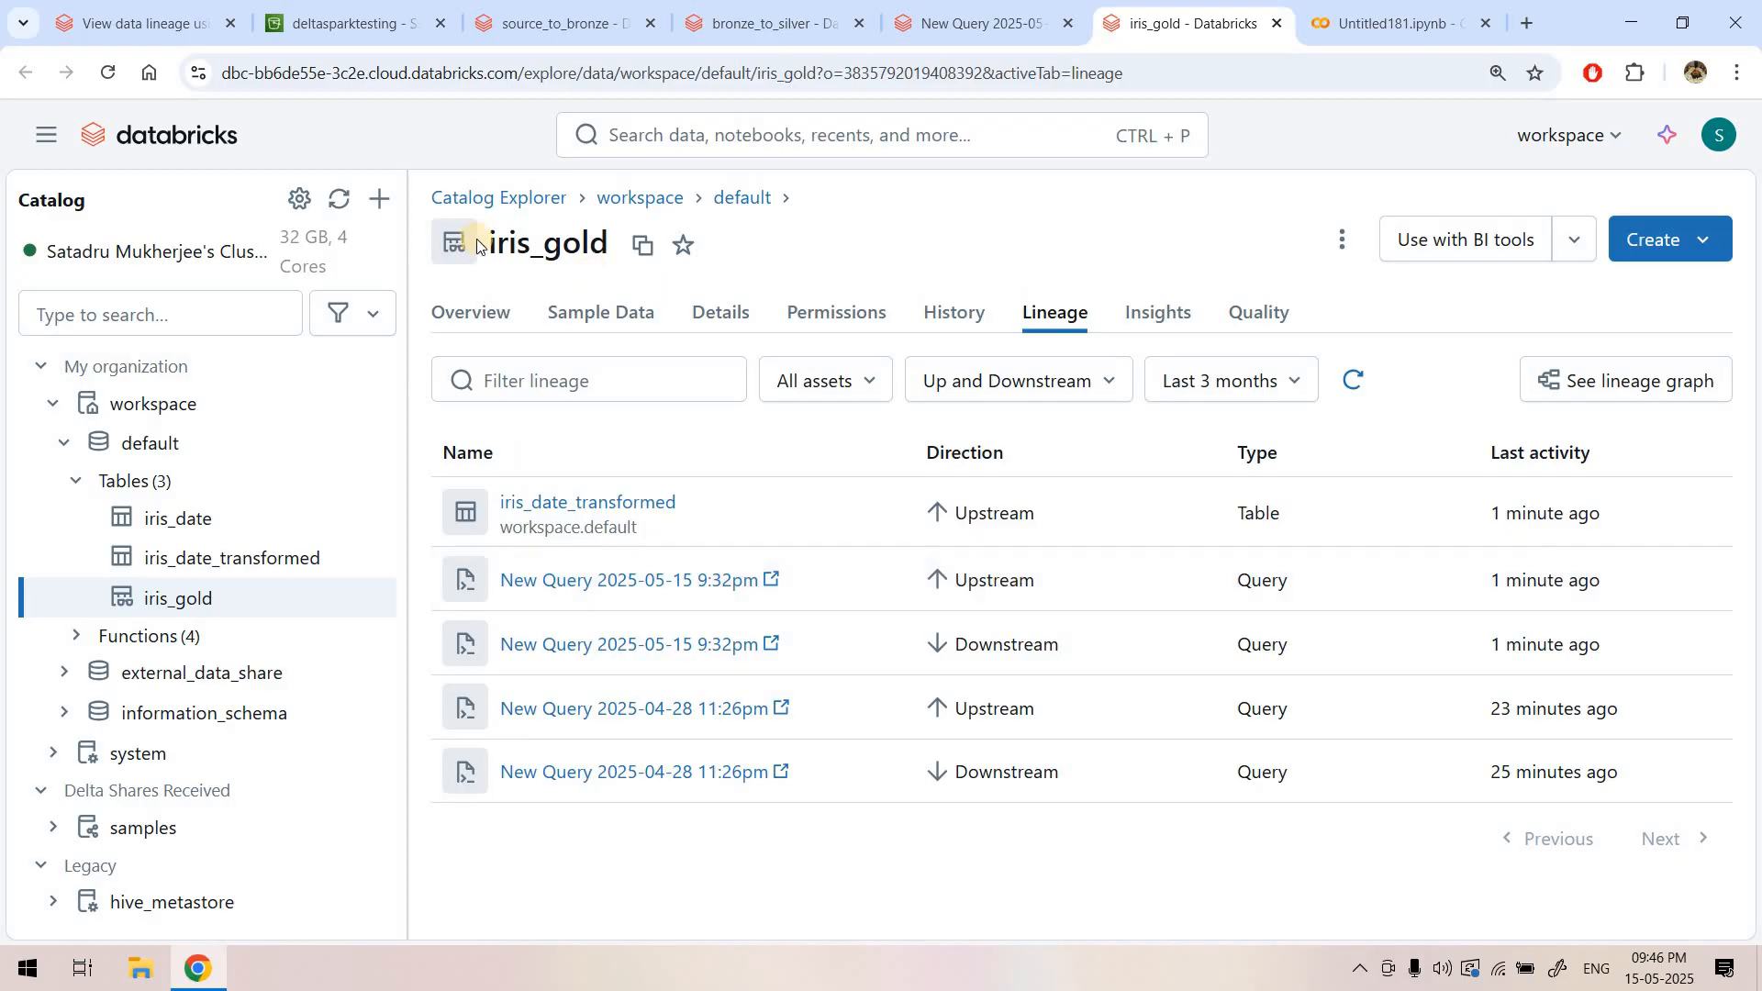
- Compare the upstream table listed in iris_gold's lineage with the source table named in the view's SQL query
double_click(602, 250)
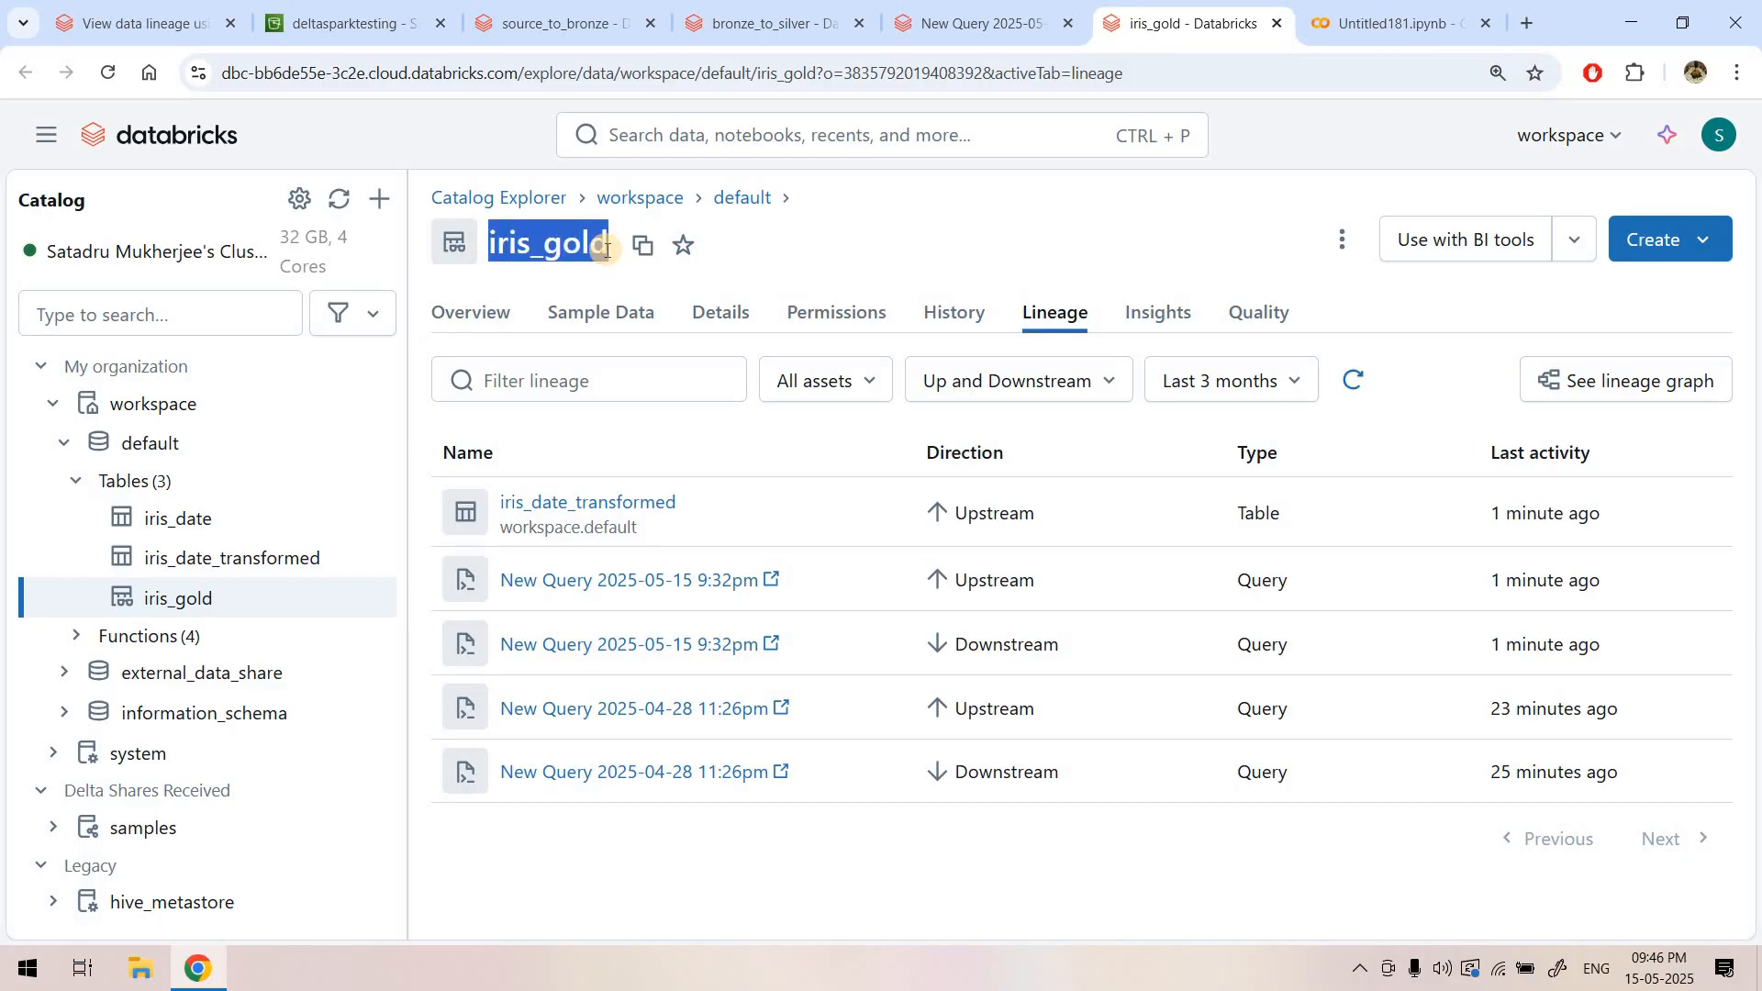
left_click(944, 7)
left_click_drag(1005, 342, 804, 342)
left_click(1127, 10)
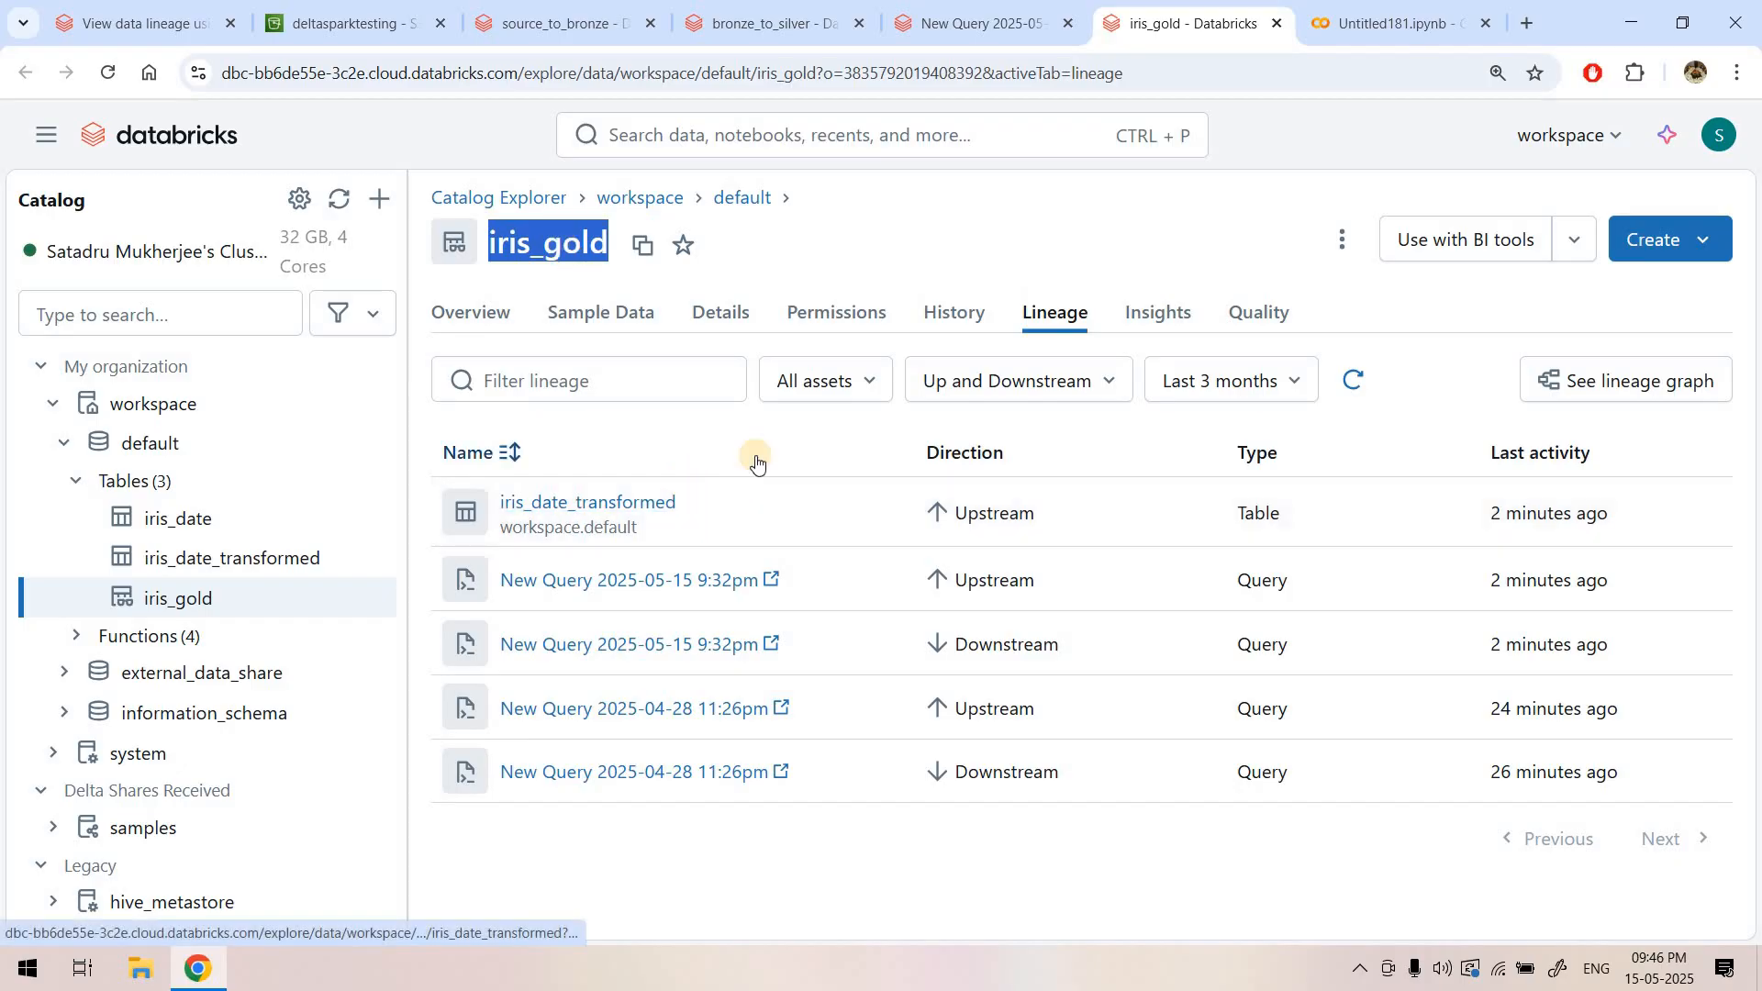
left_click(1265, 453)
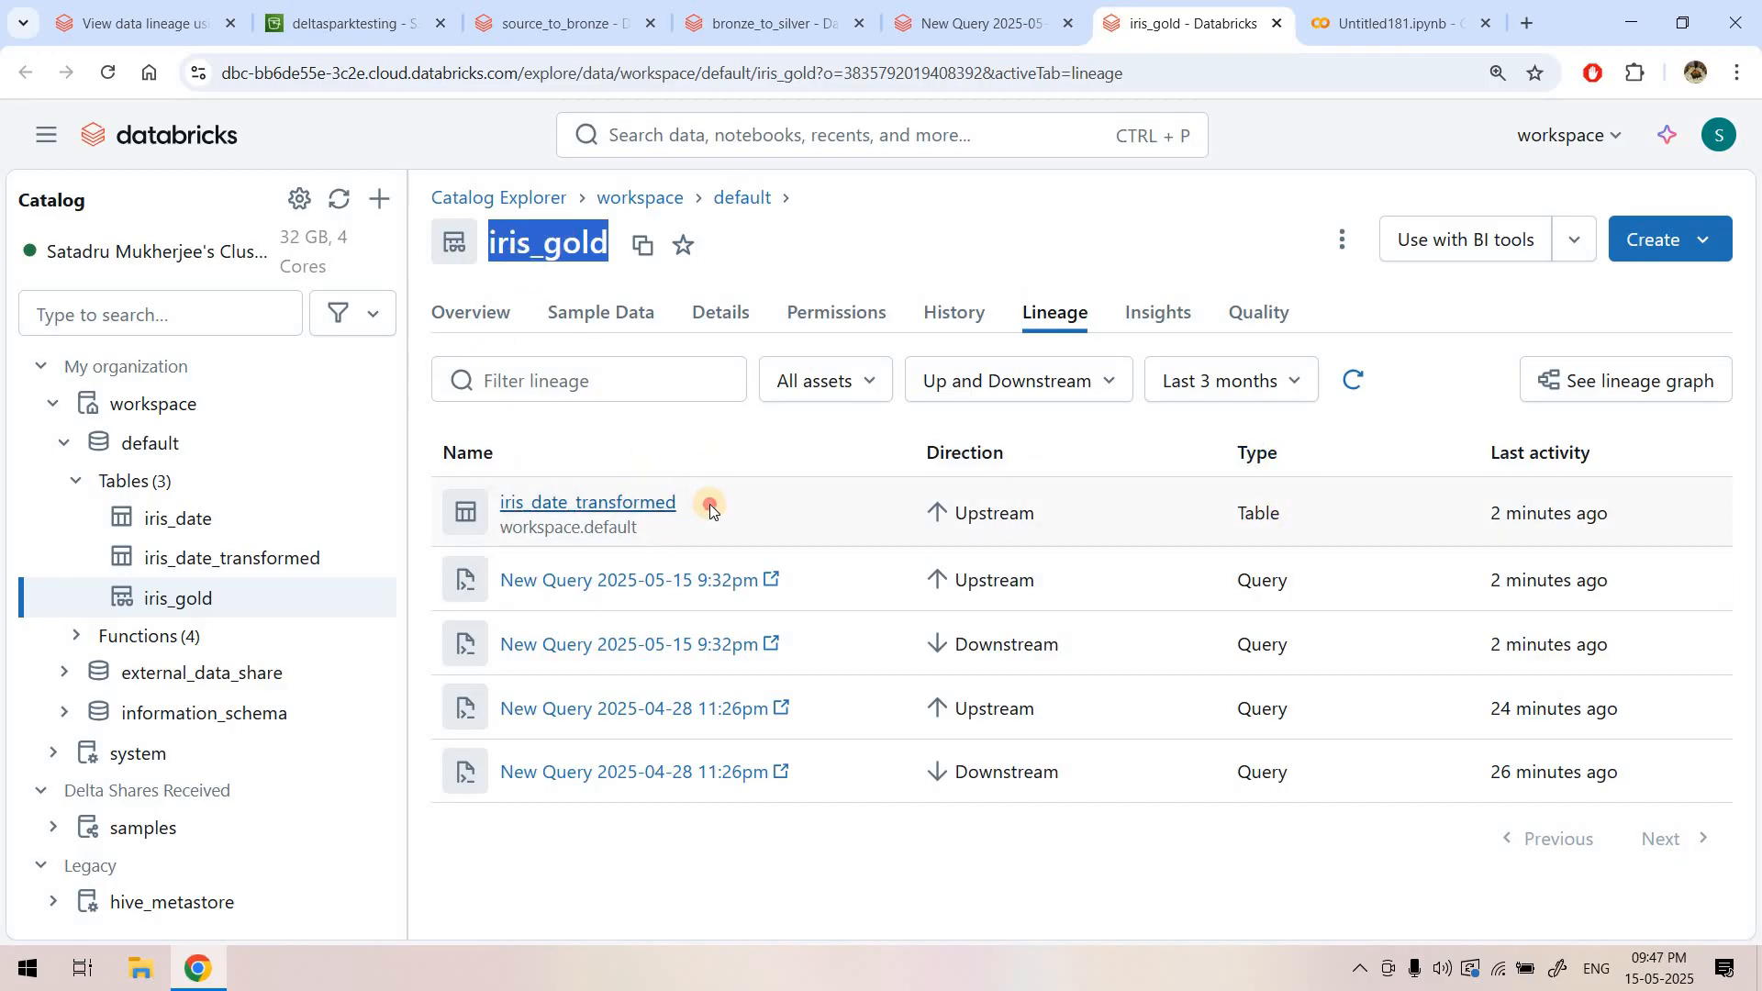
left_click(520, 507)
double_click(521, 507)
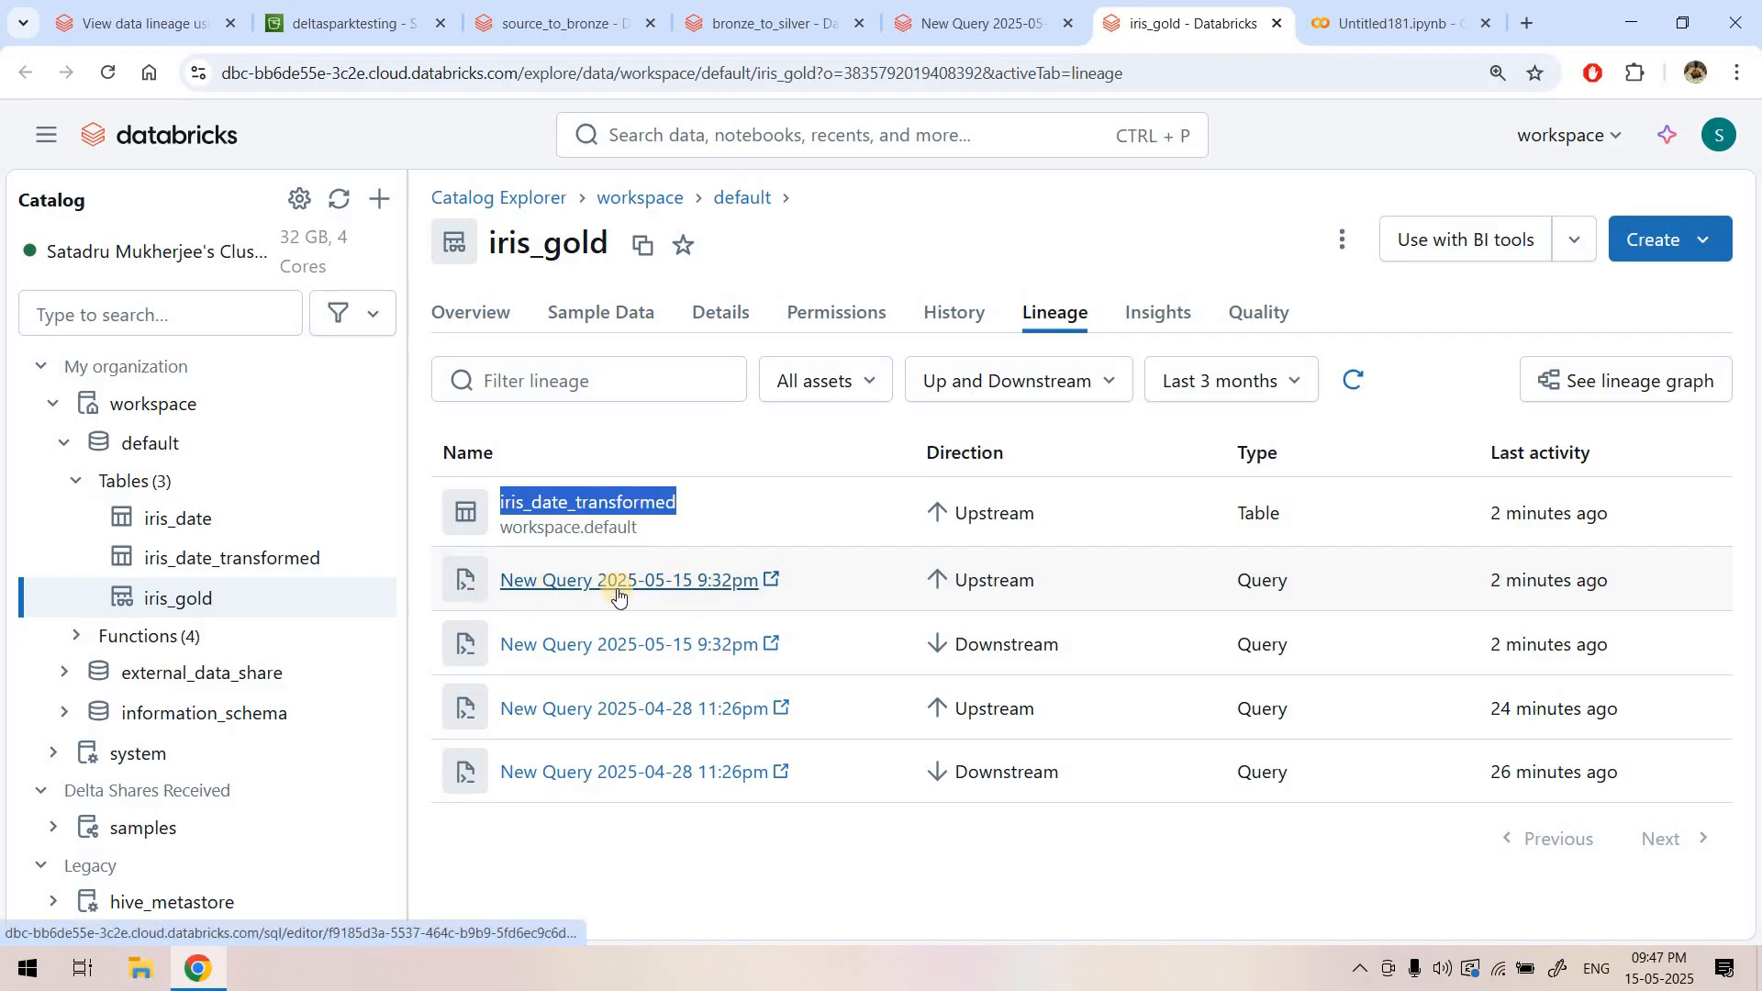
- Open the upstream query "New Query 2025-05-15 9:32pm" from the lineage list in a new tab and review its create view statement
right_click(716, 584)
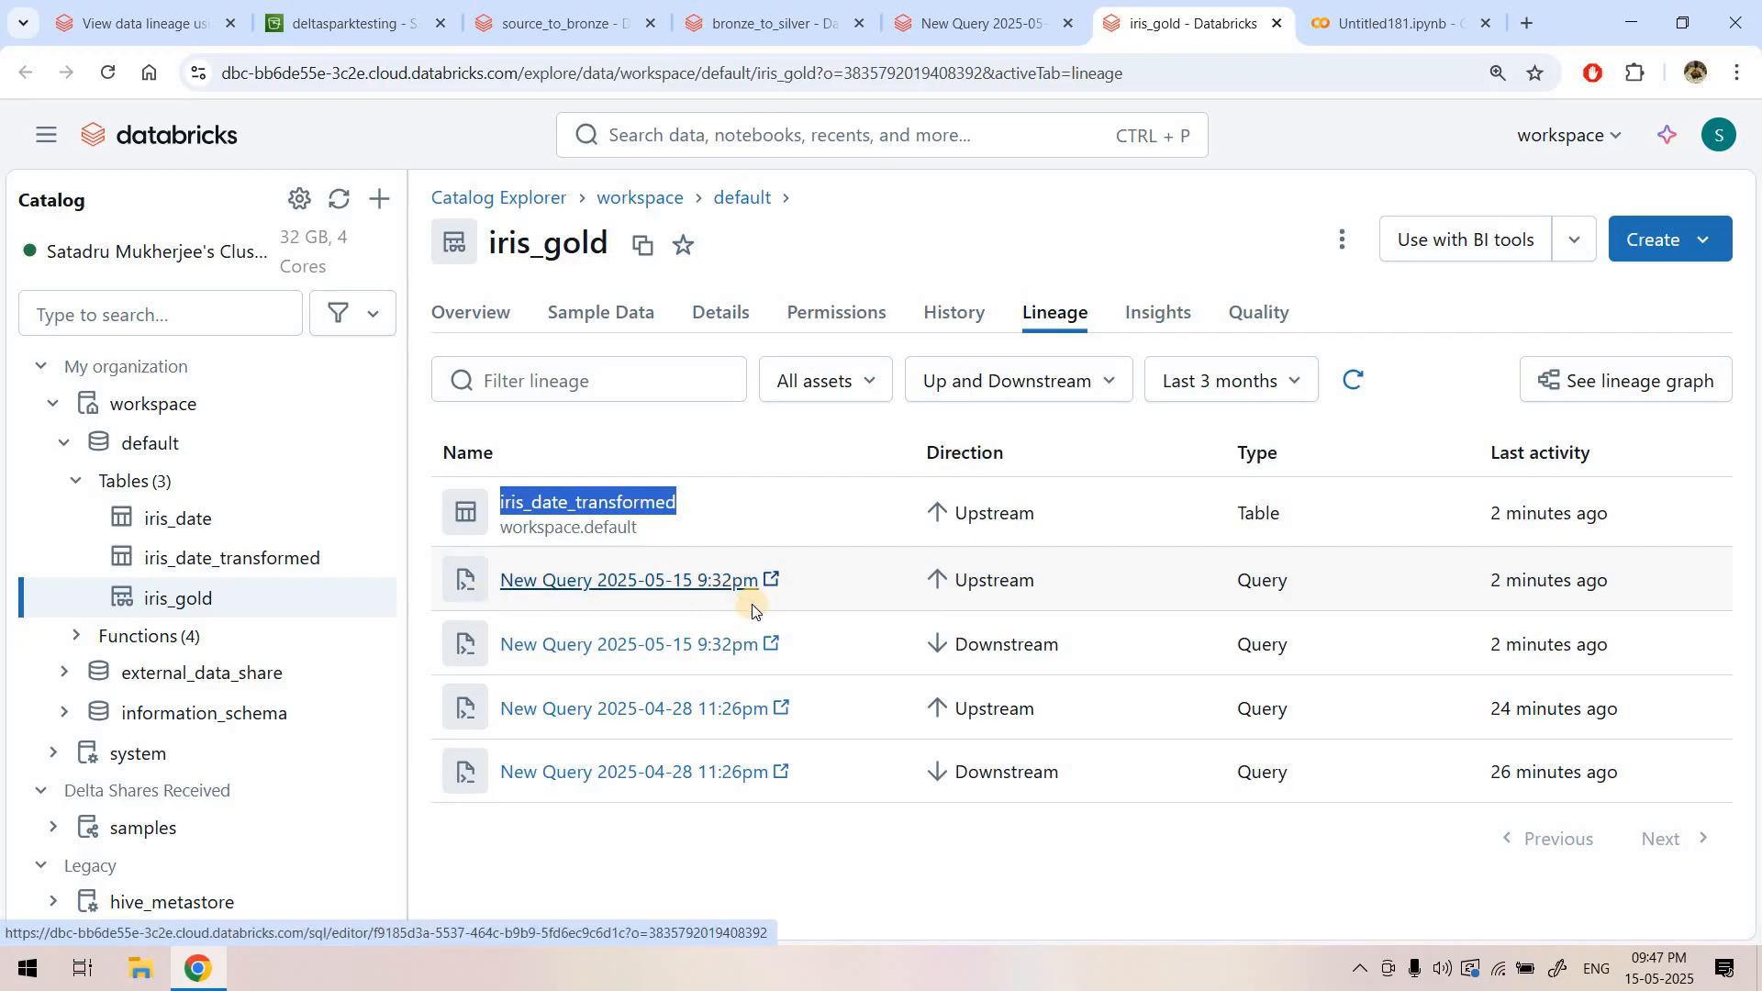
left_click(779, 614)
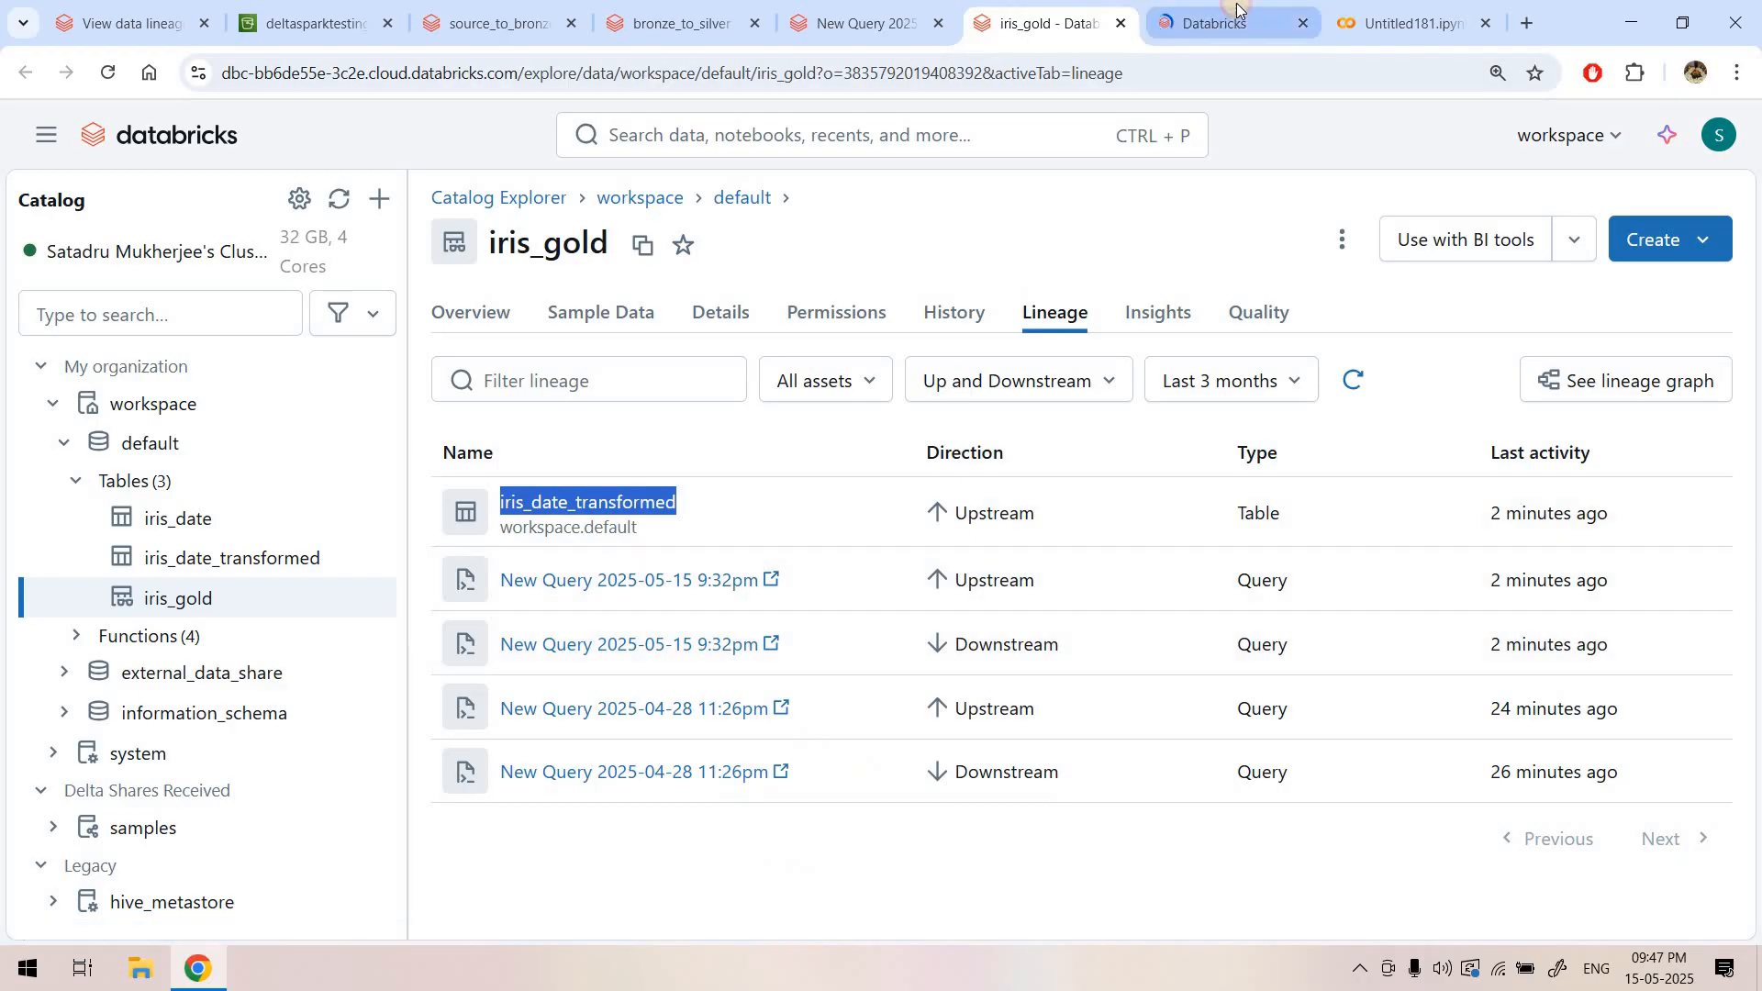
left_click(1237, 11)
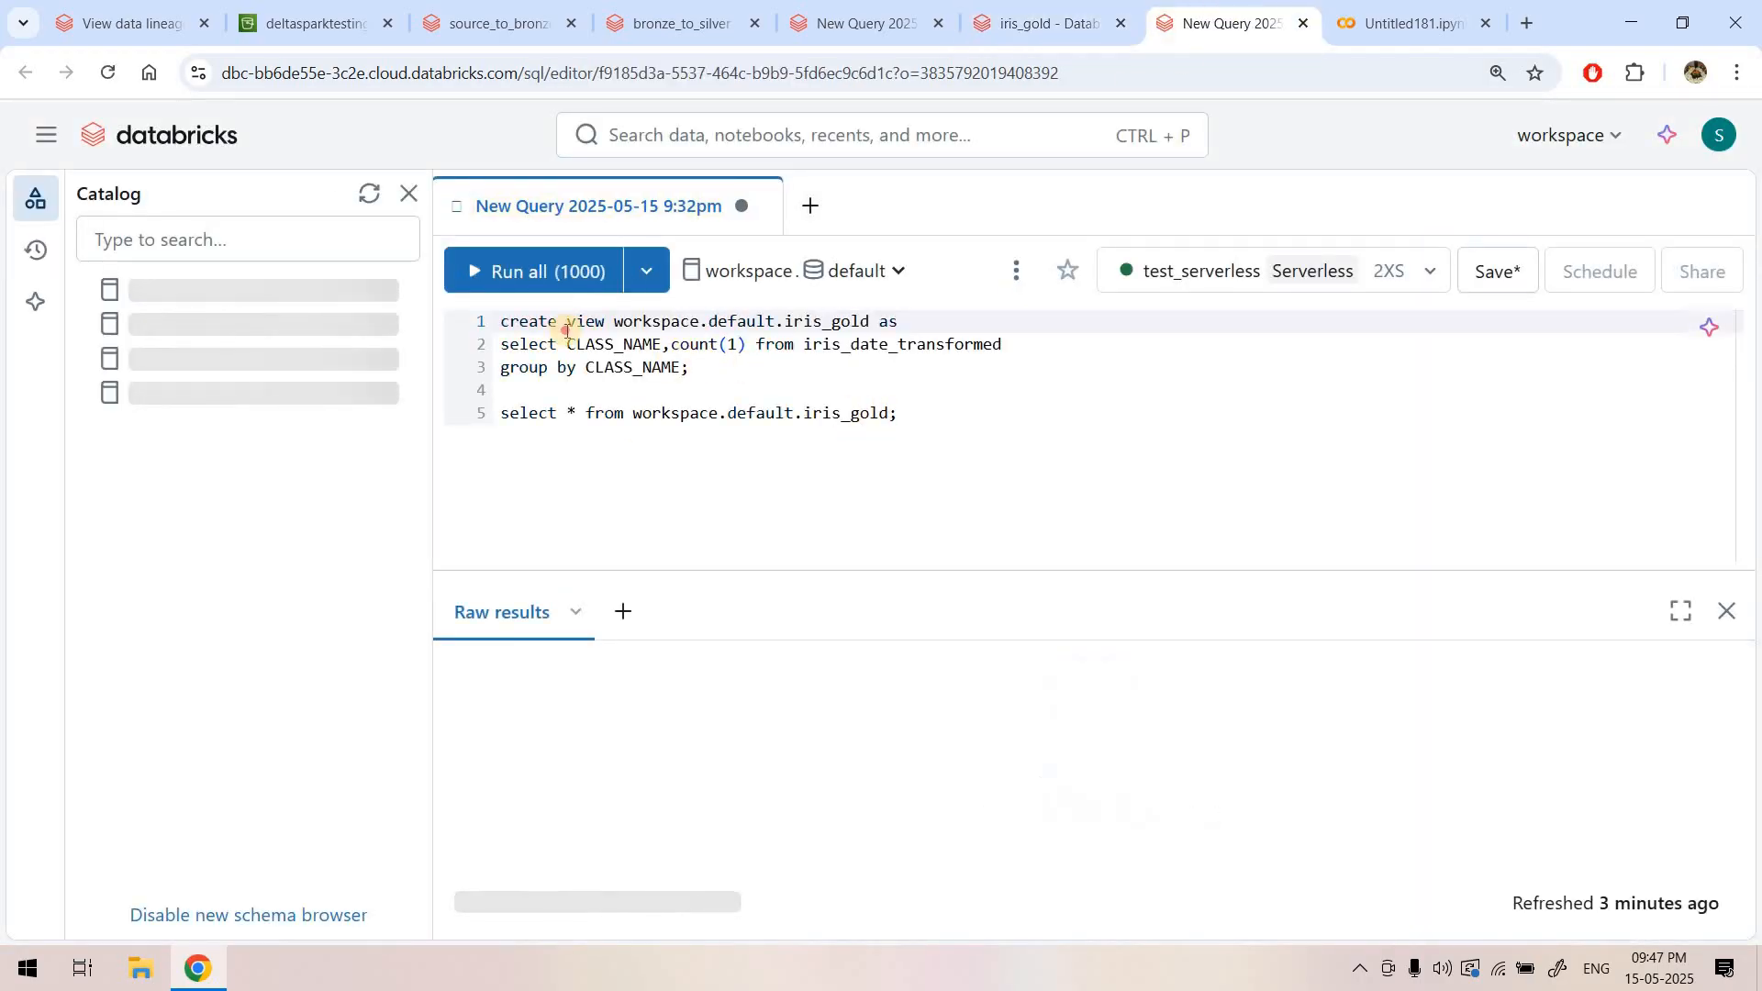
left_click_drag(501, 321, 695, 368)
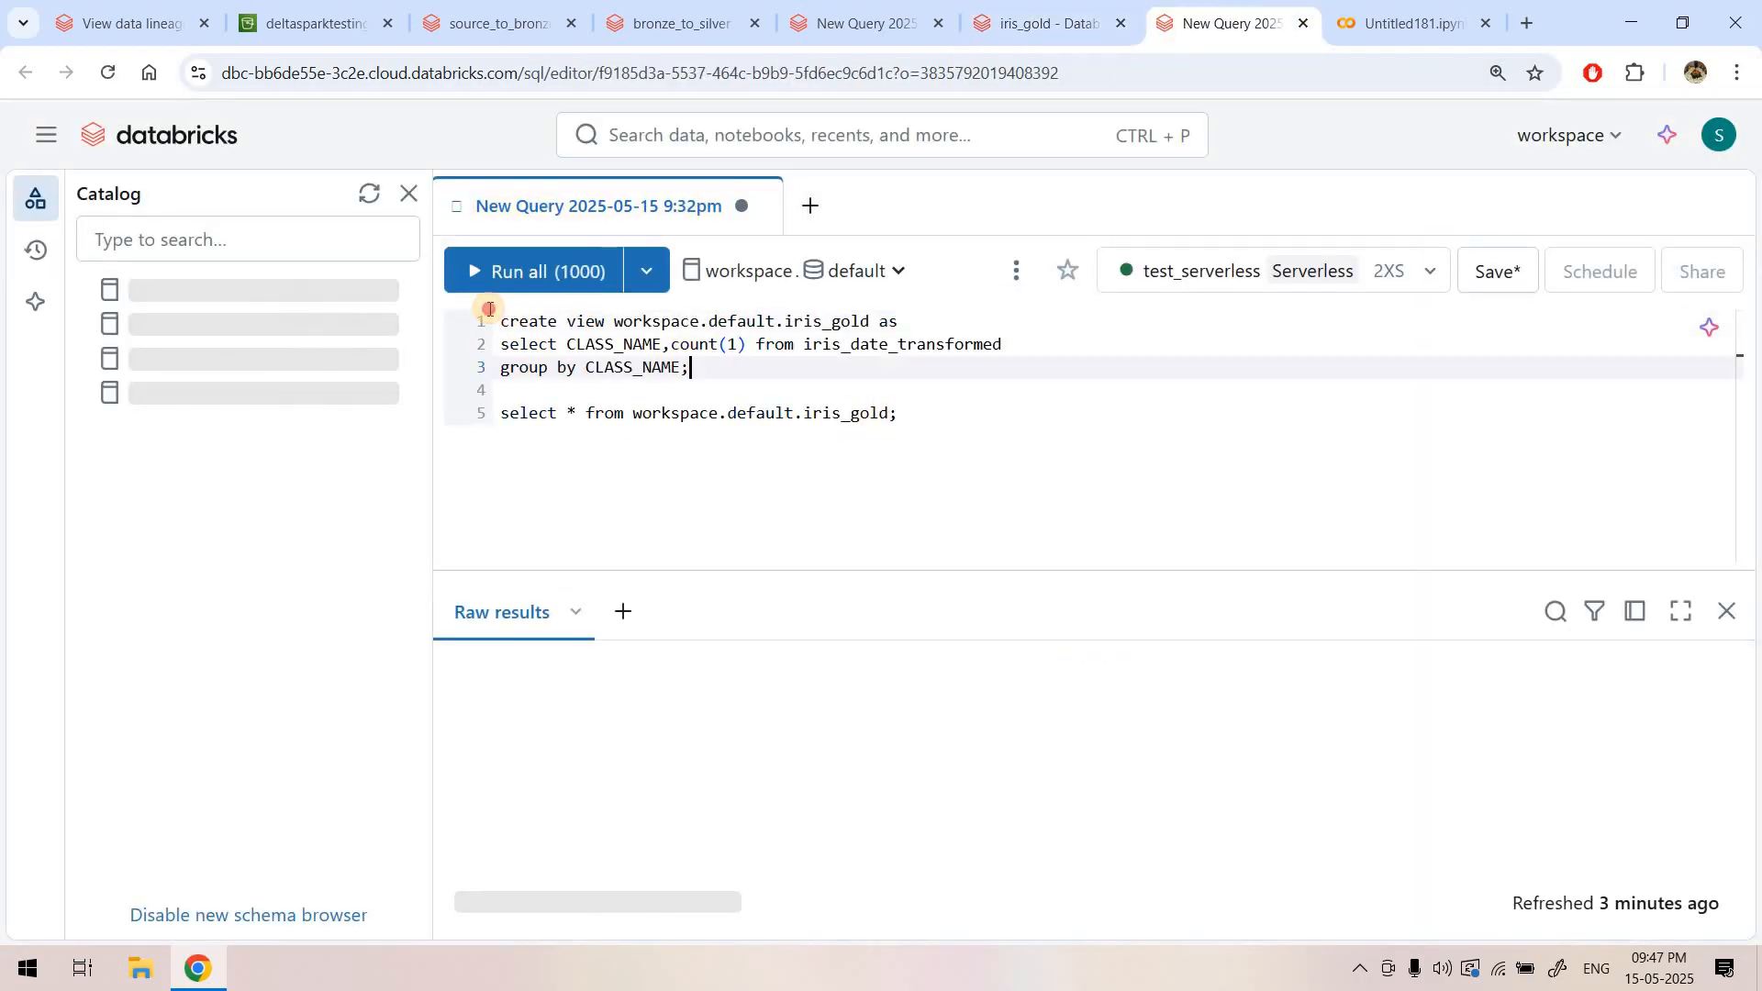
left_click(779, 371)
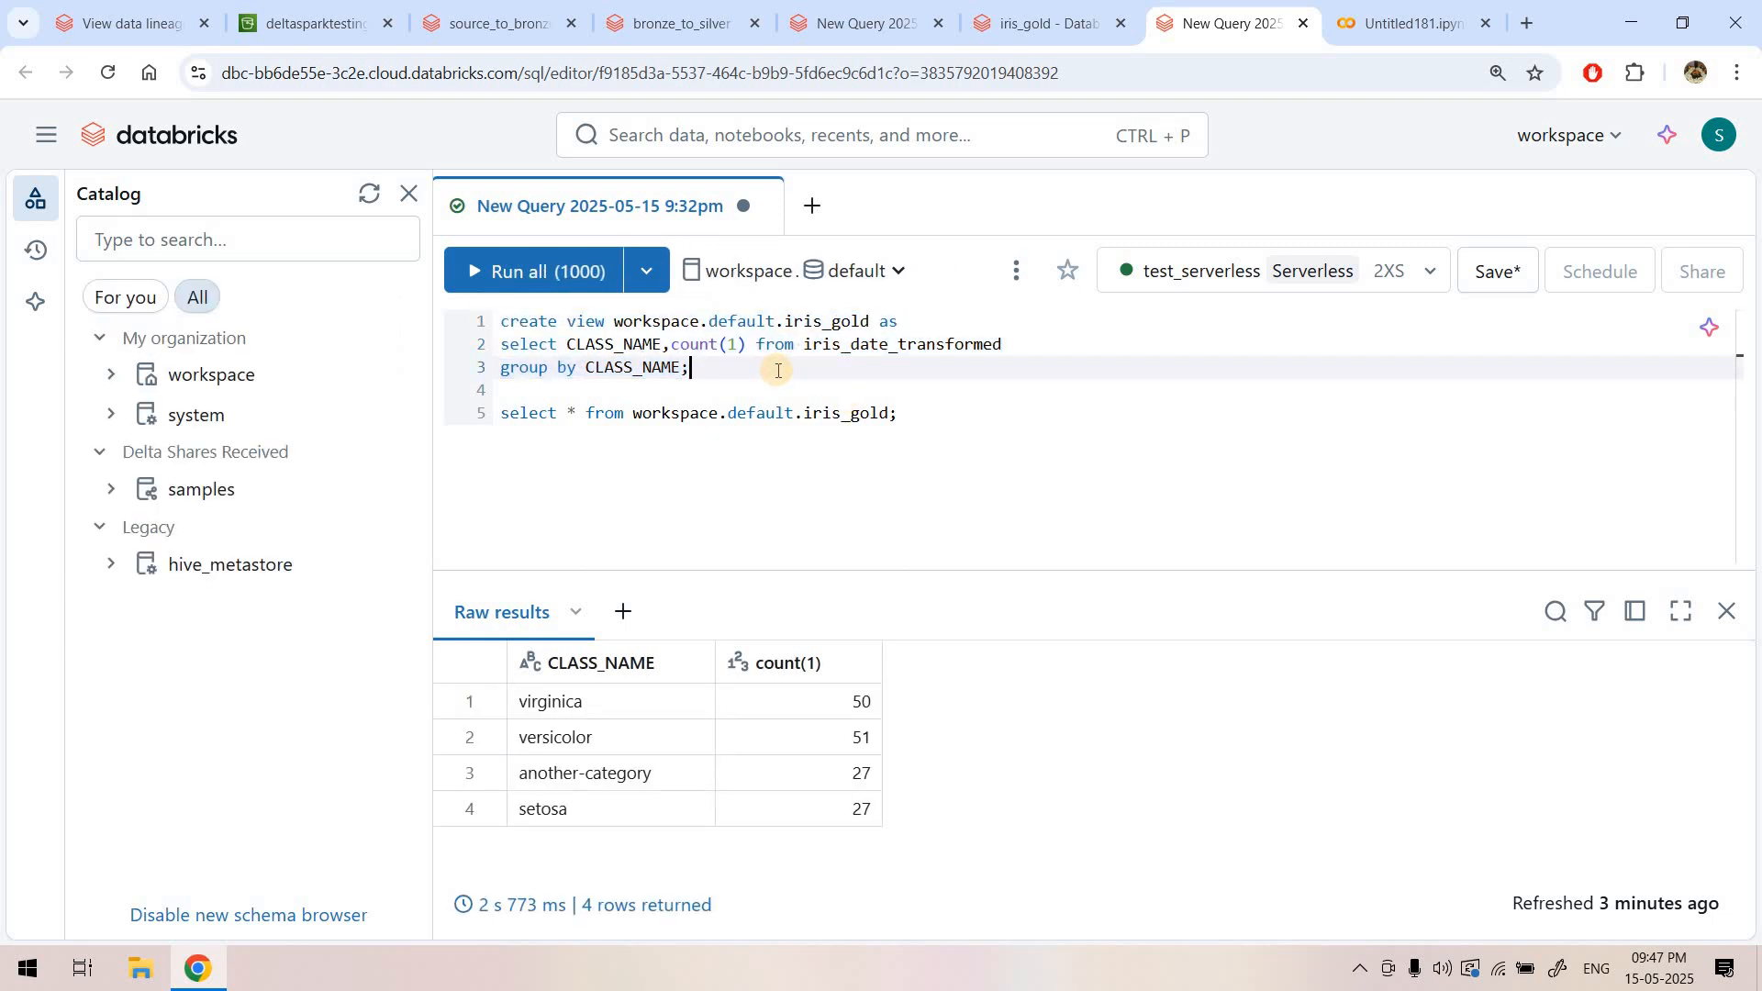
left_click_drag(870, 322, 785, 322)
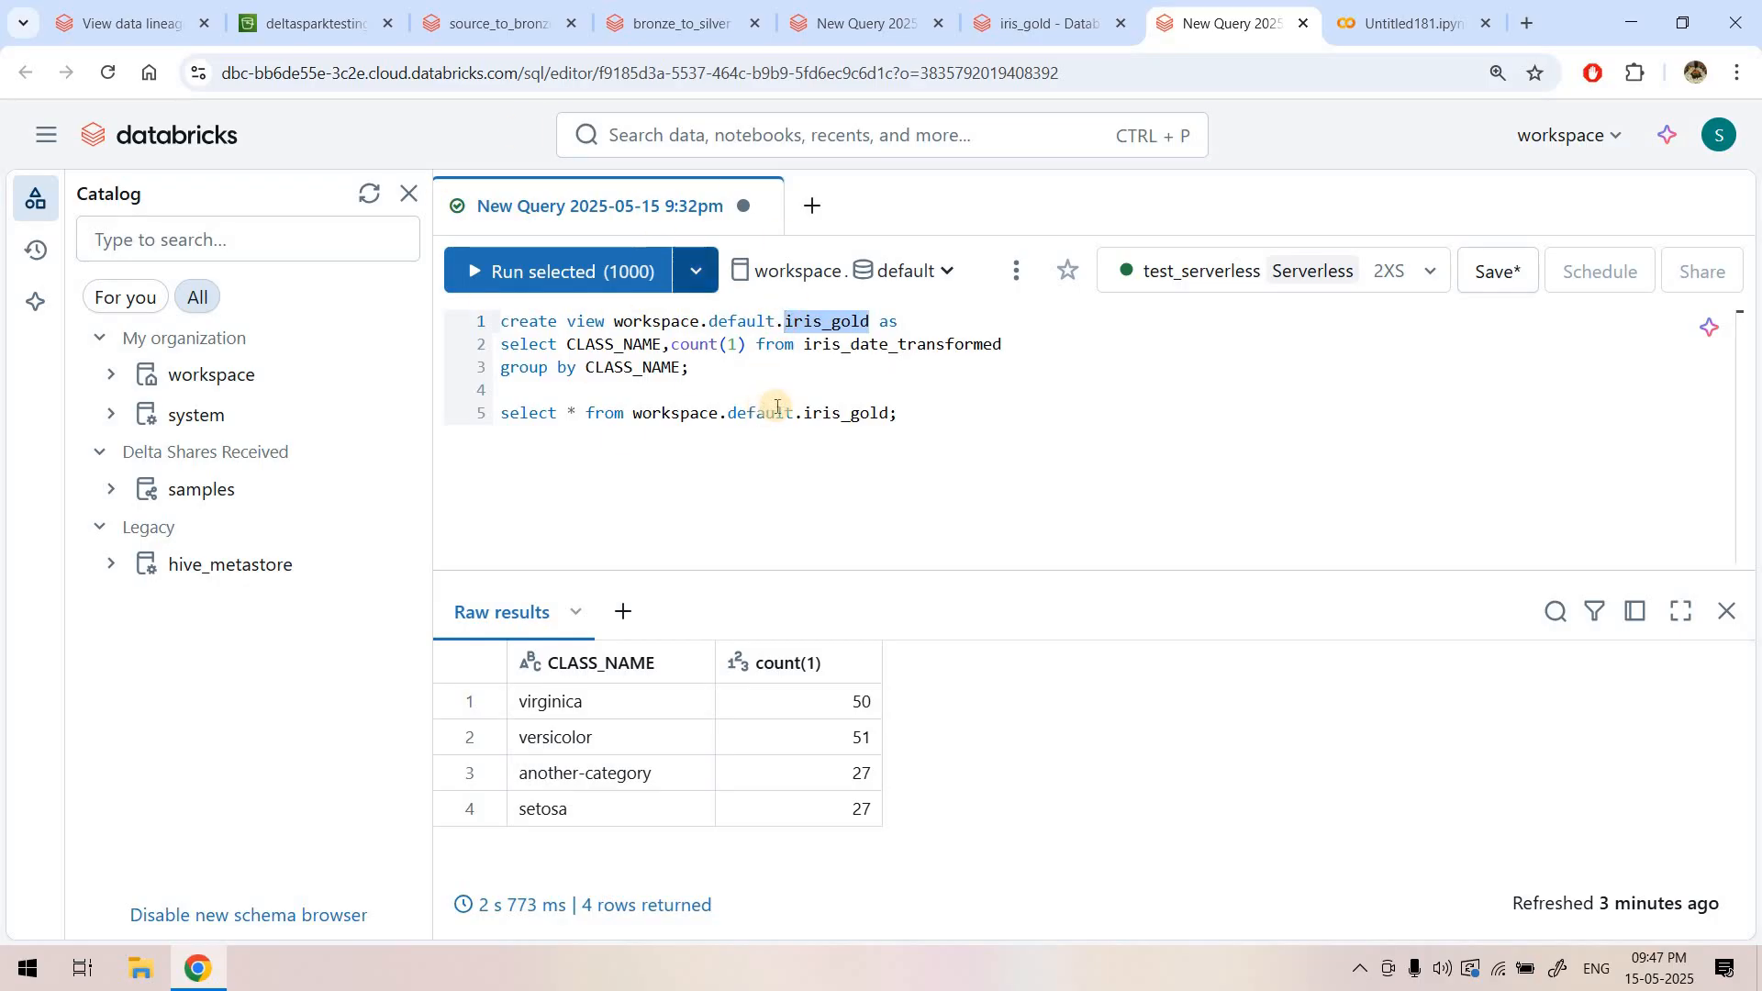
- Compare the upstream and downstream entries of the 9:32pm query in iris_gold's lineage with its select statement on the view
left_click(1058, 13)
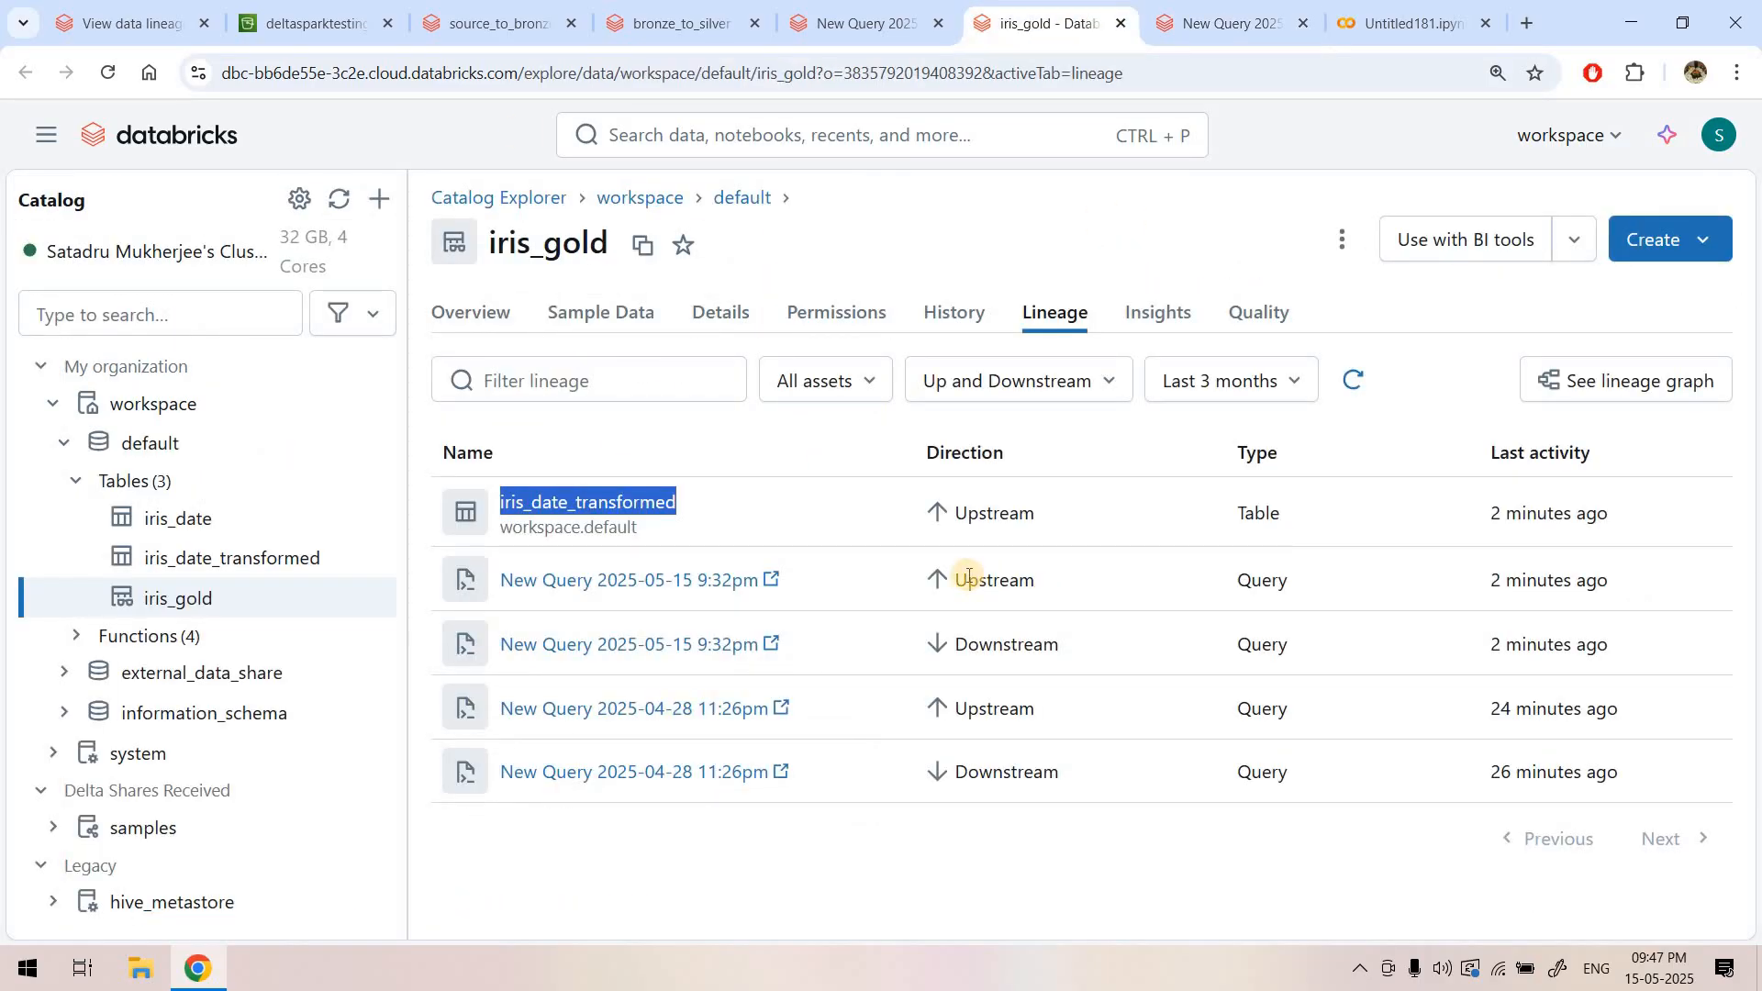
double_click(1043, 592)
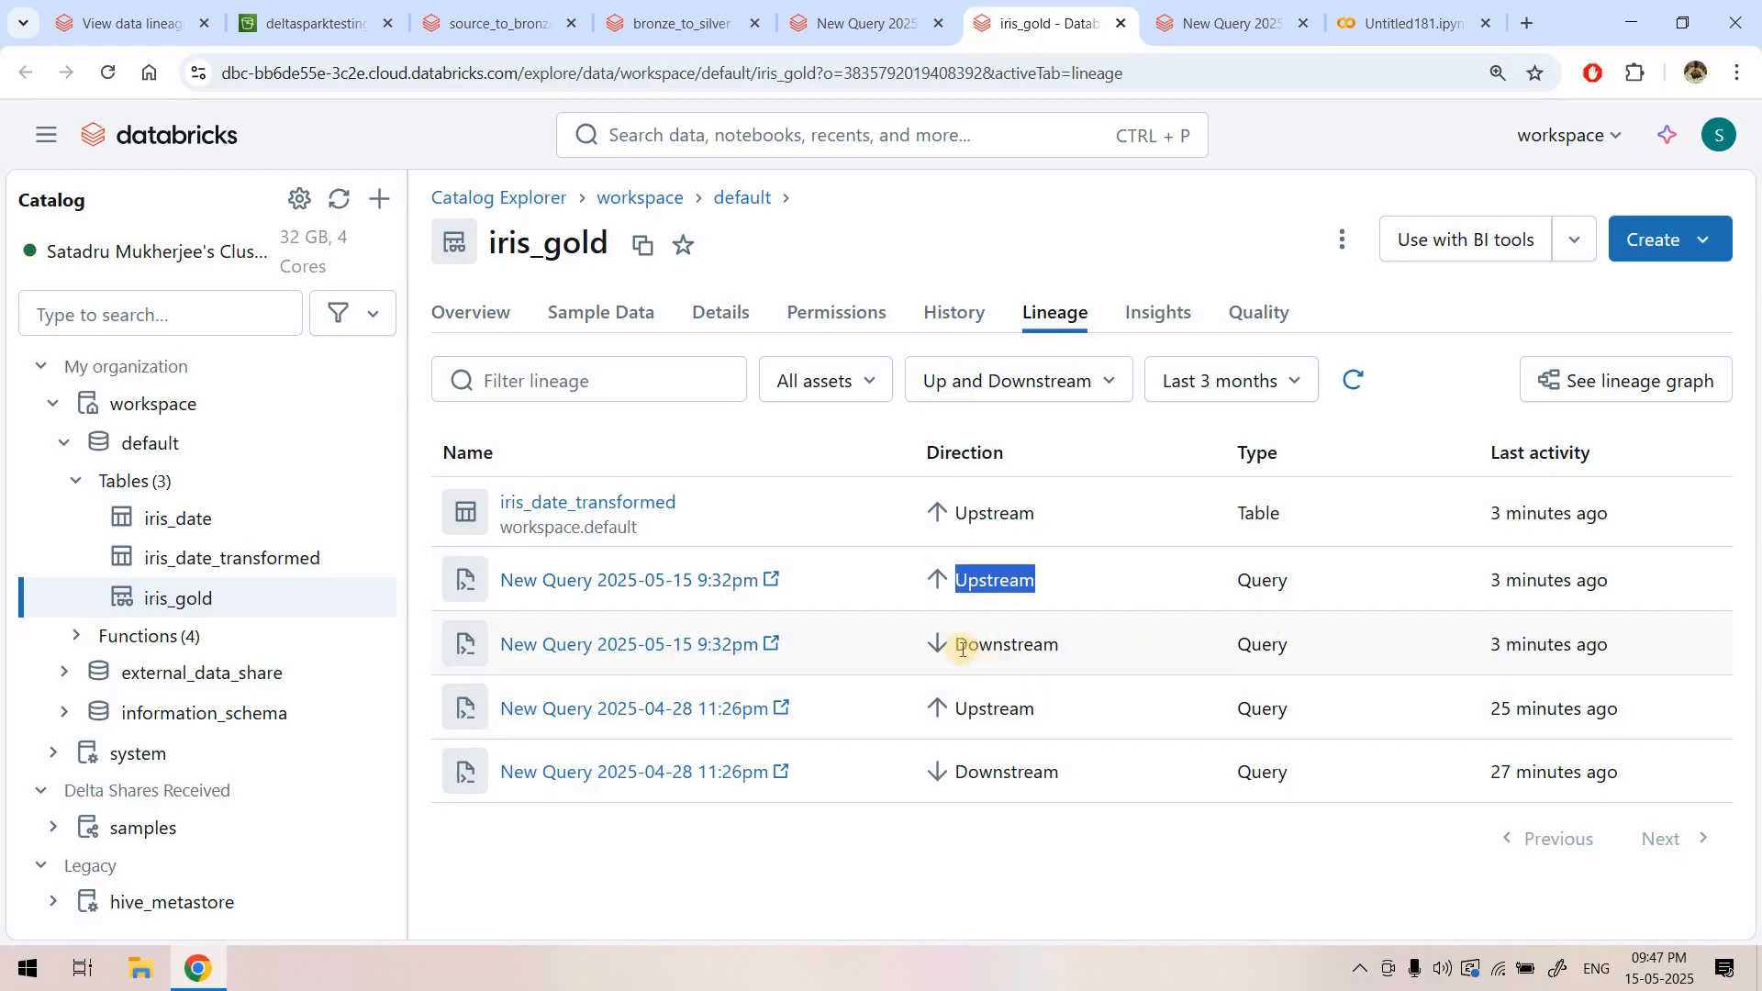
double_click(1076, 654)
left_click(1221, 23)
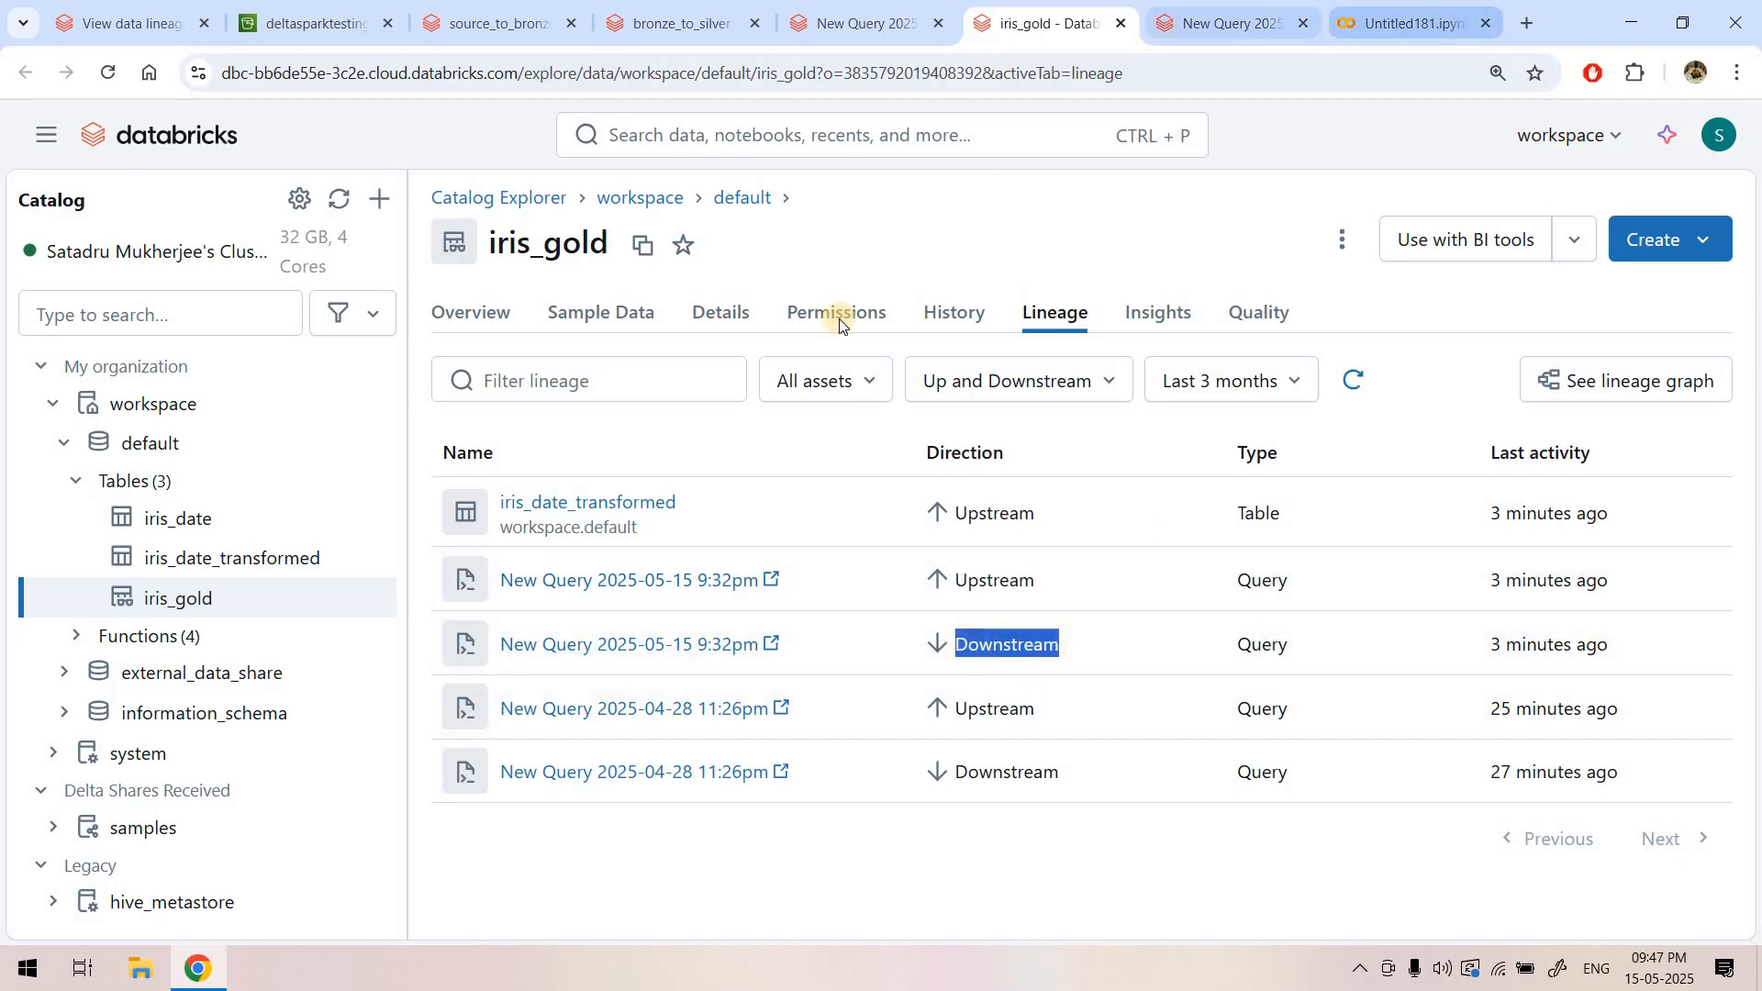
left_click_drag(924, 406, 476, 407)
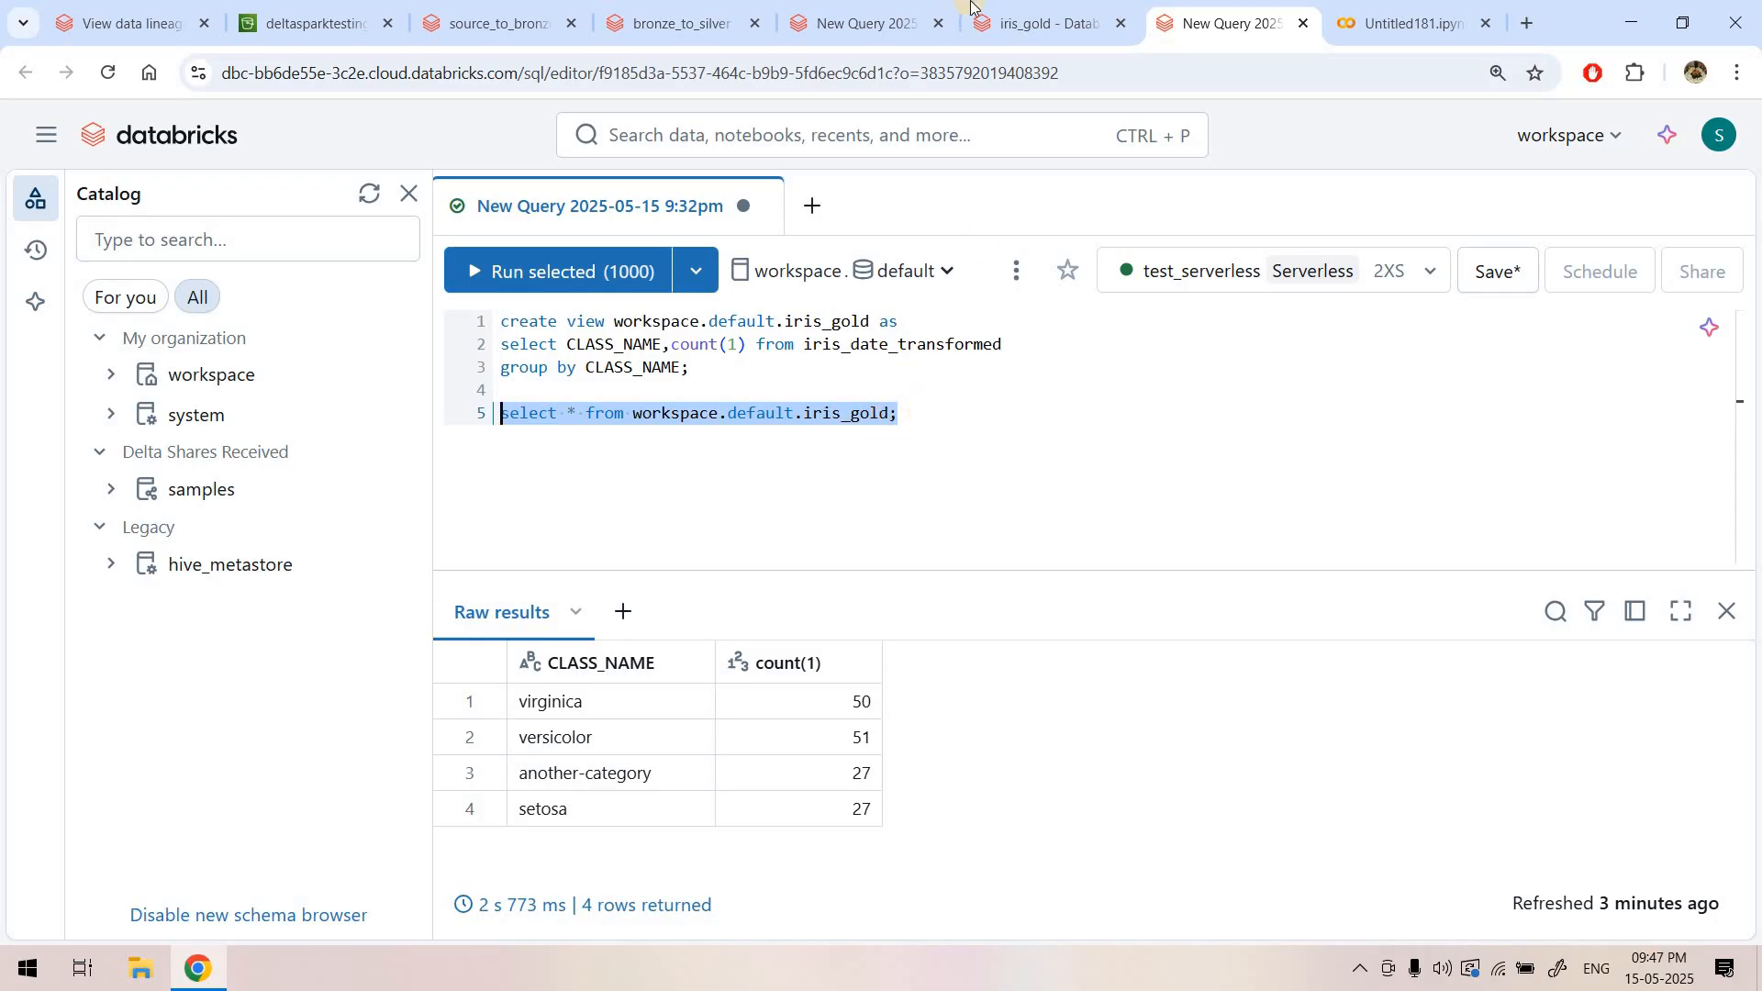
key("ctrl+shift+Tab")
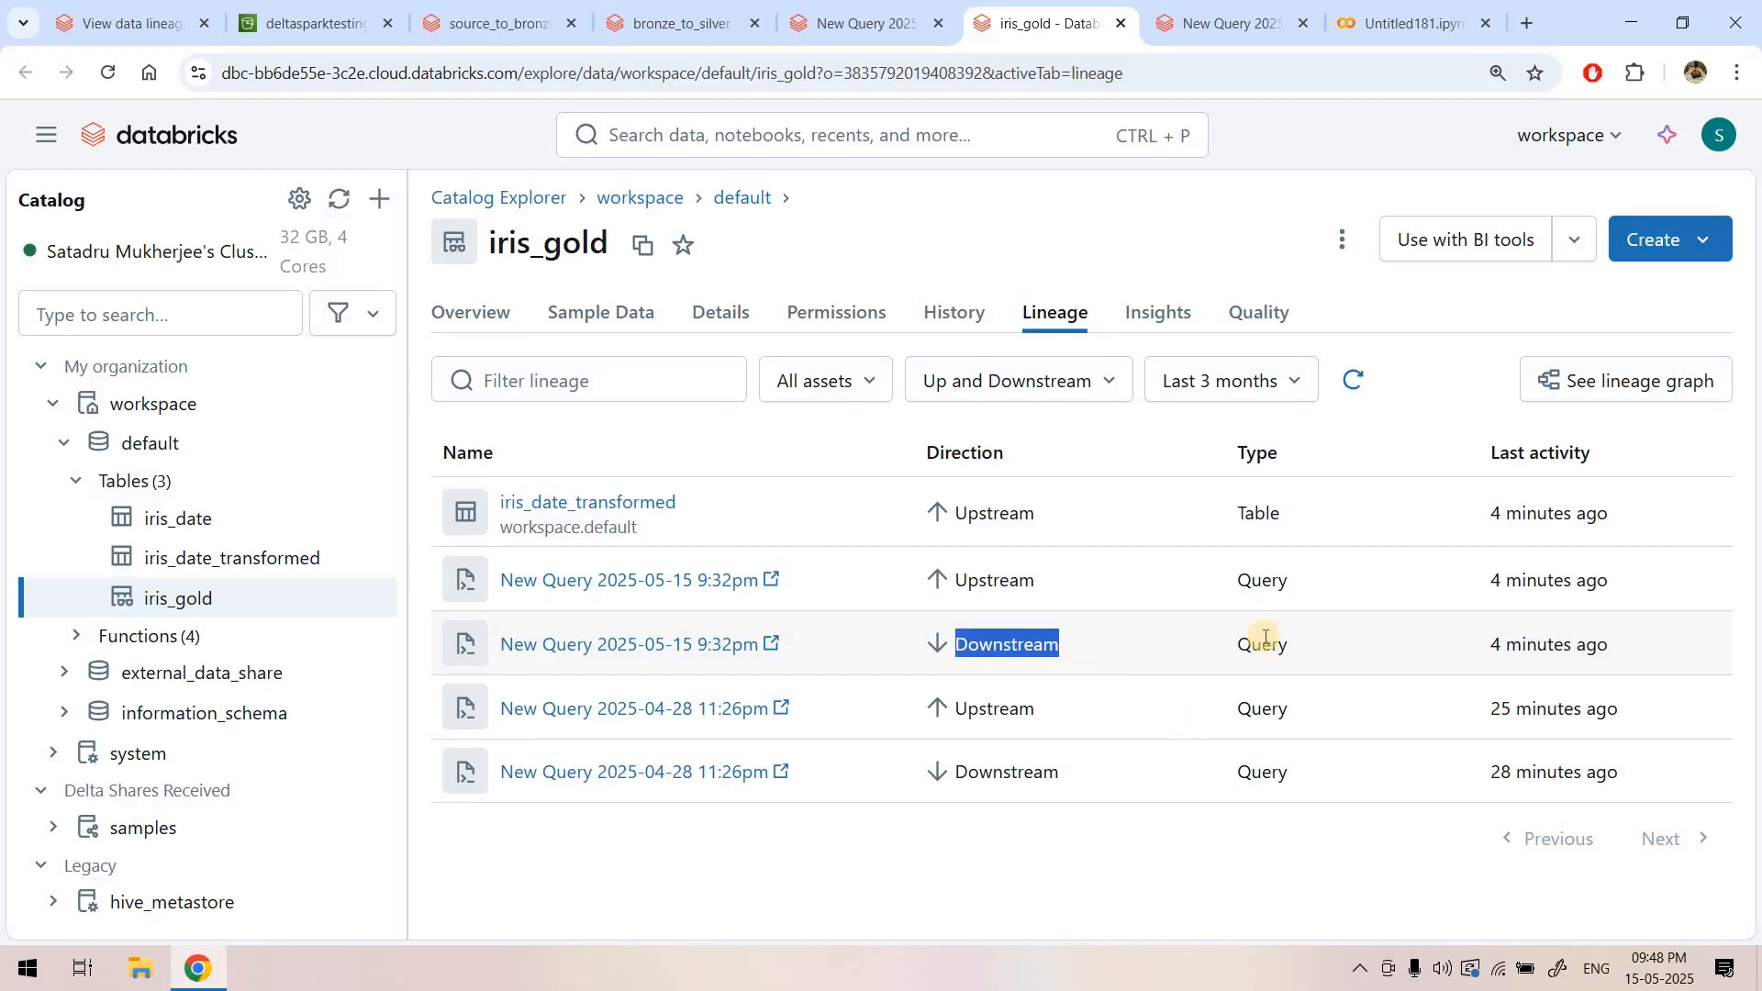
- Show iris_gold's lineage graph, expand all iris_date_transformed columns and trace the column lineage of CLASS_NAME and count(1)
left_click(1623, 383)
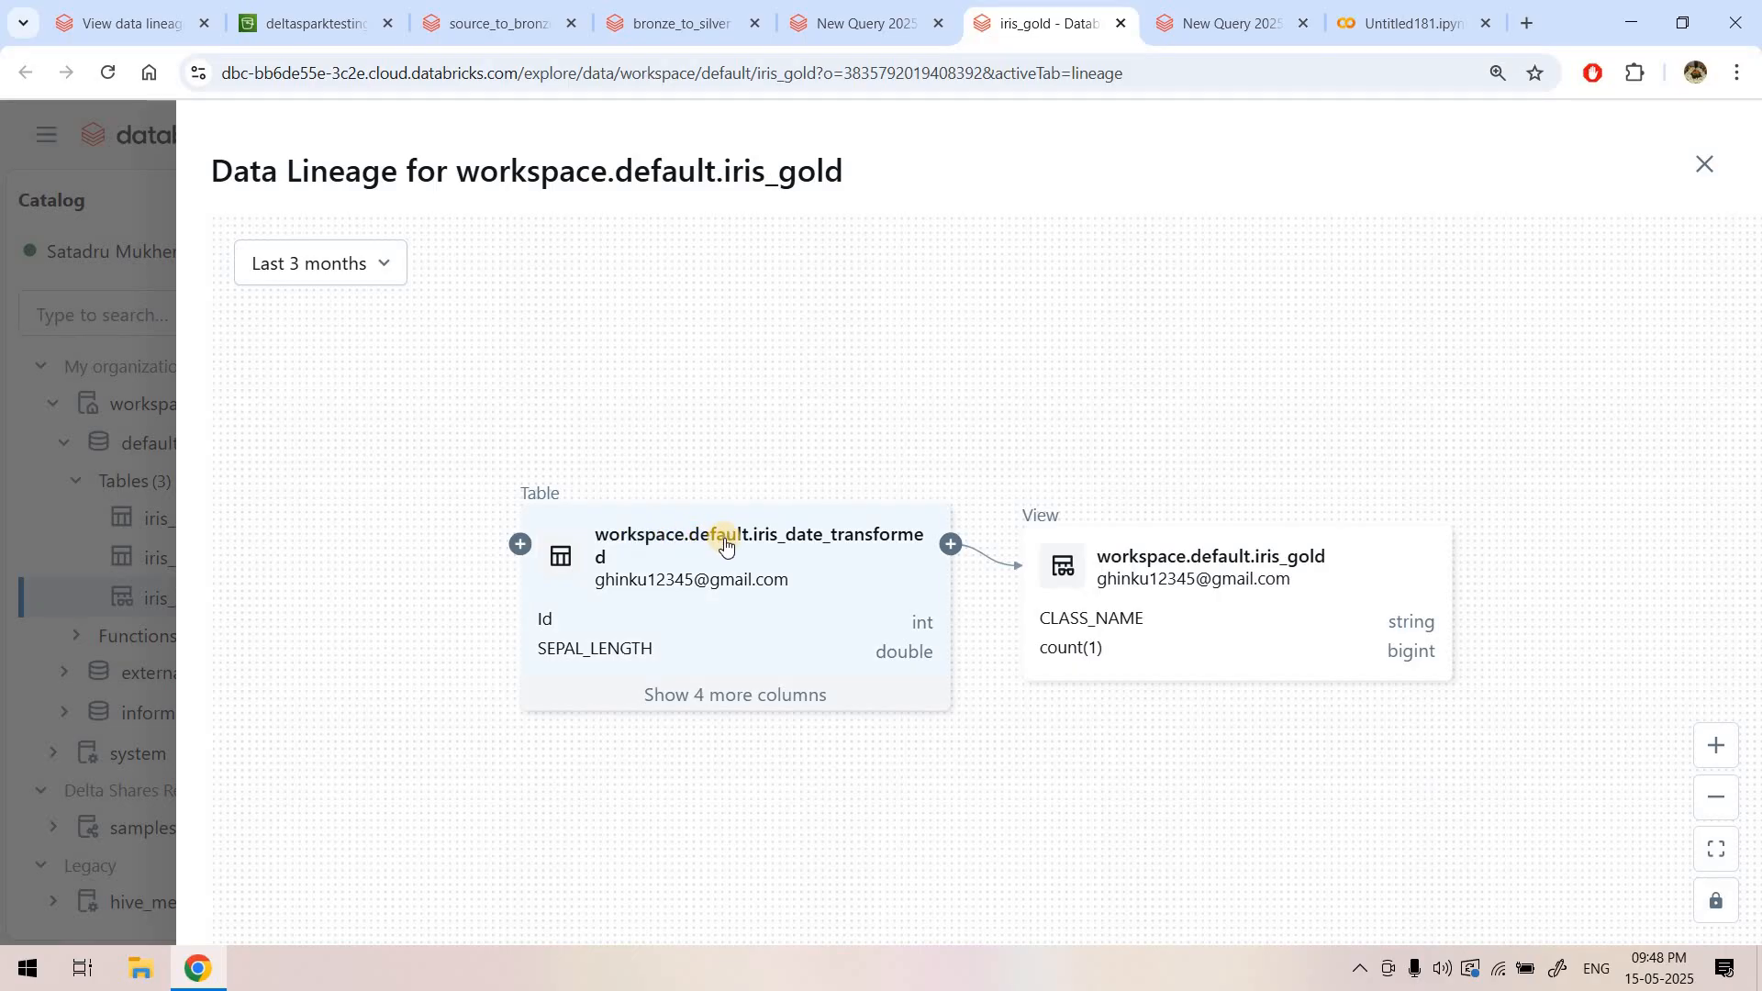
left_click(736, 696)
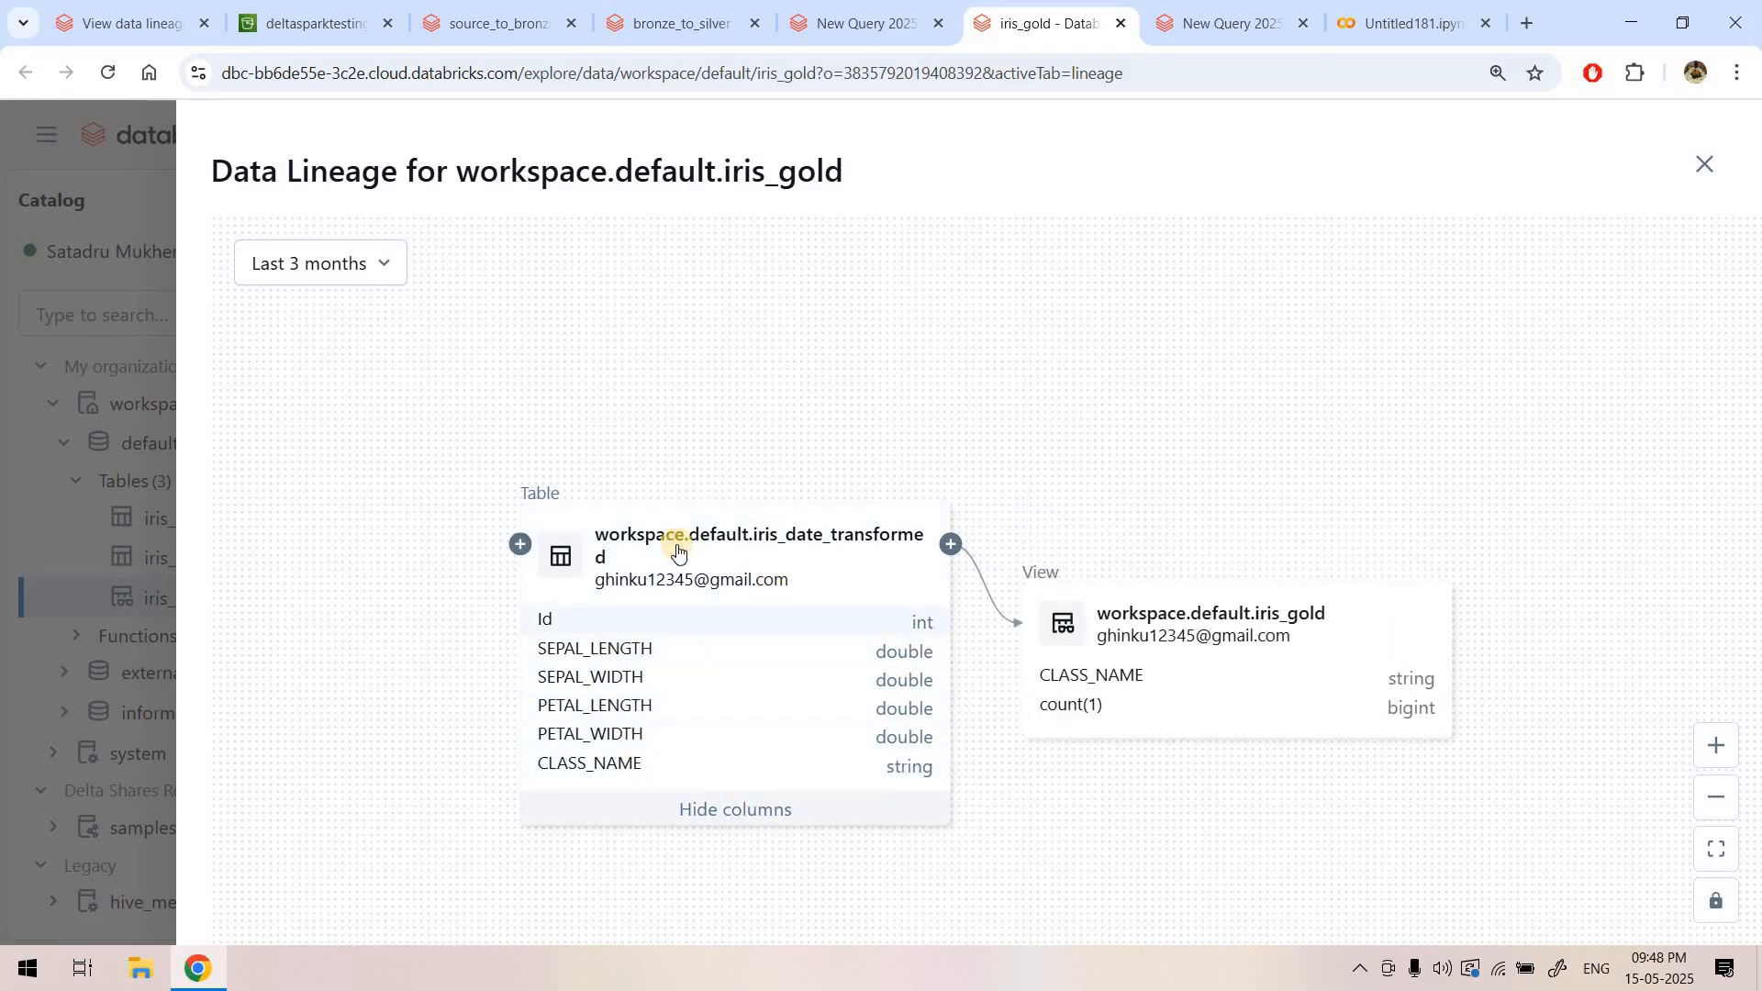
left_click(1118, 679)
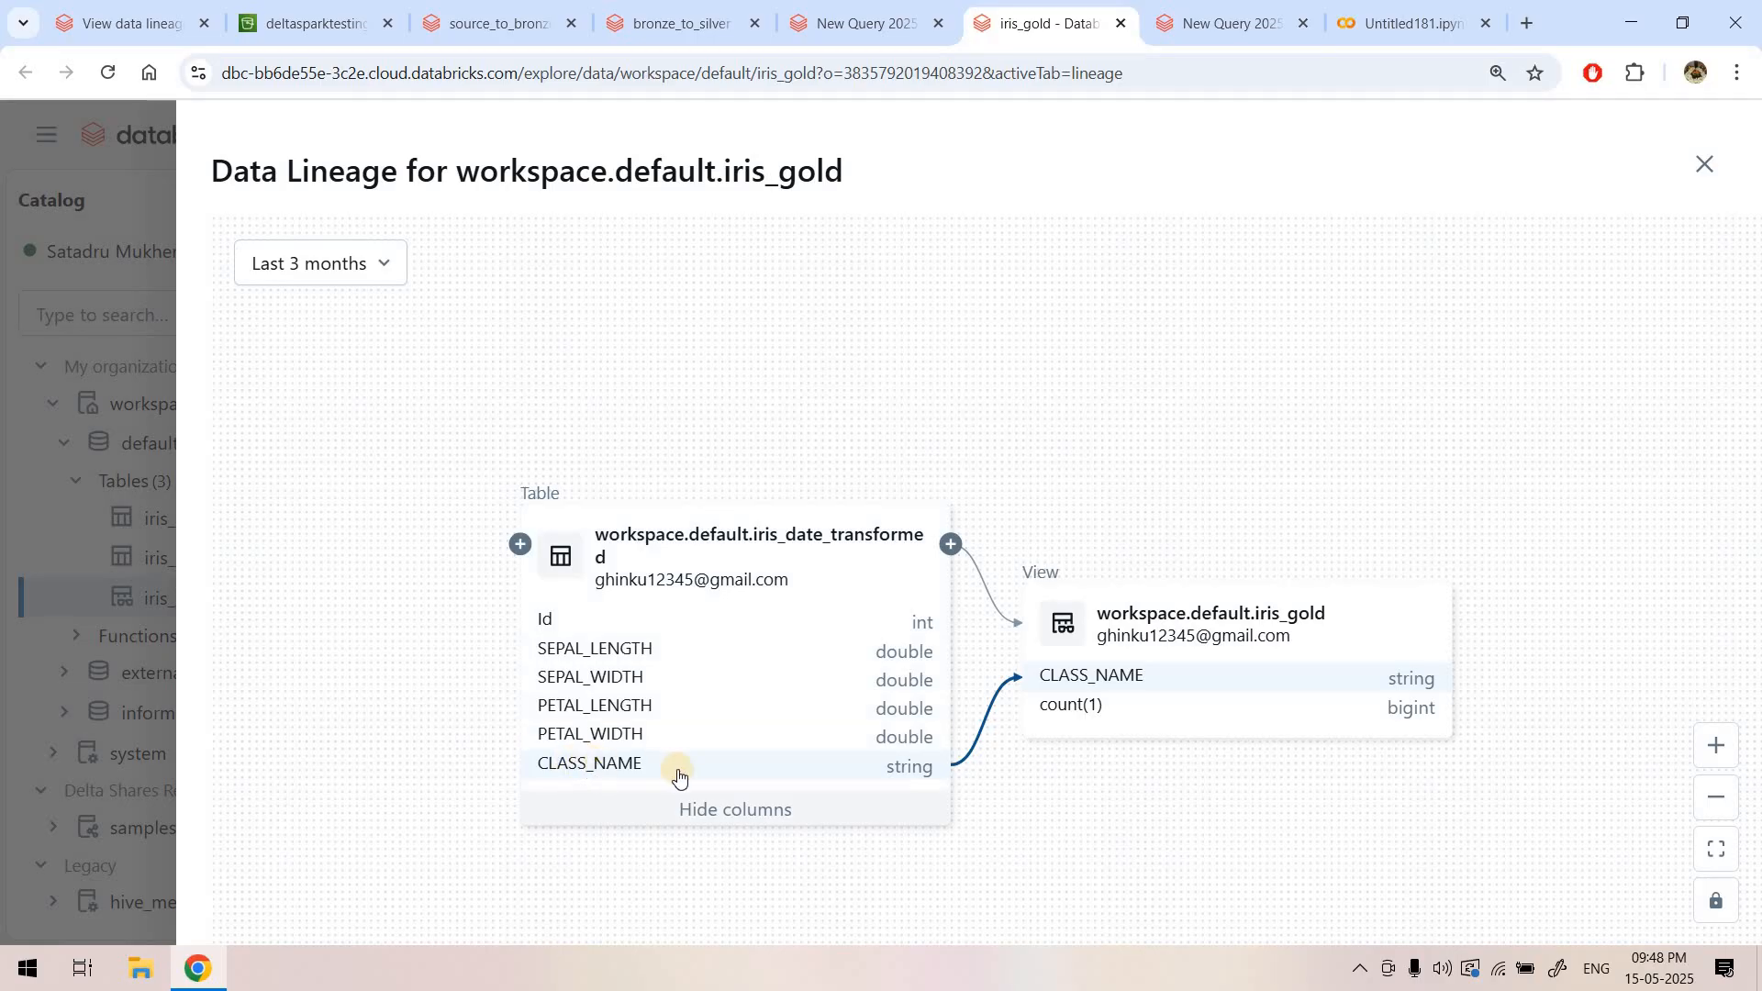
left_click(1093, 713)
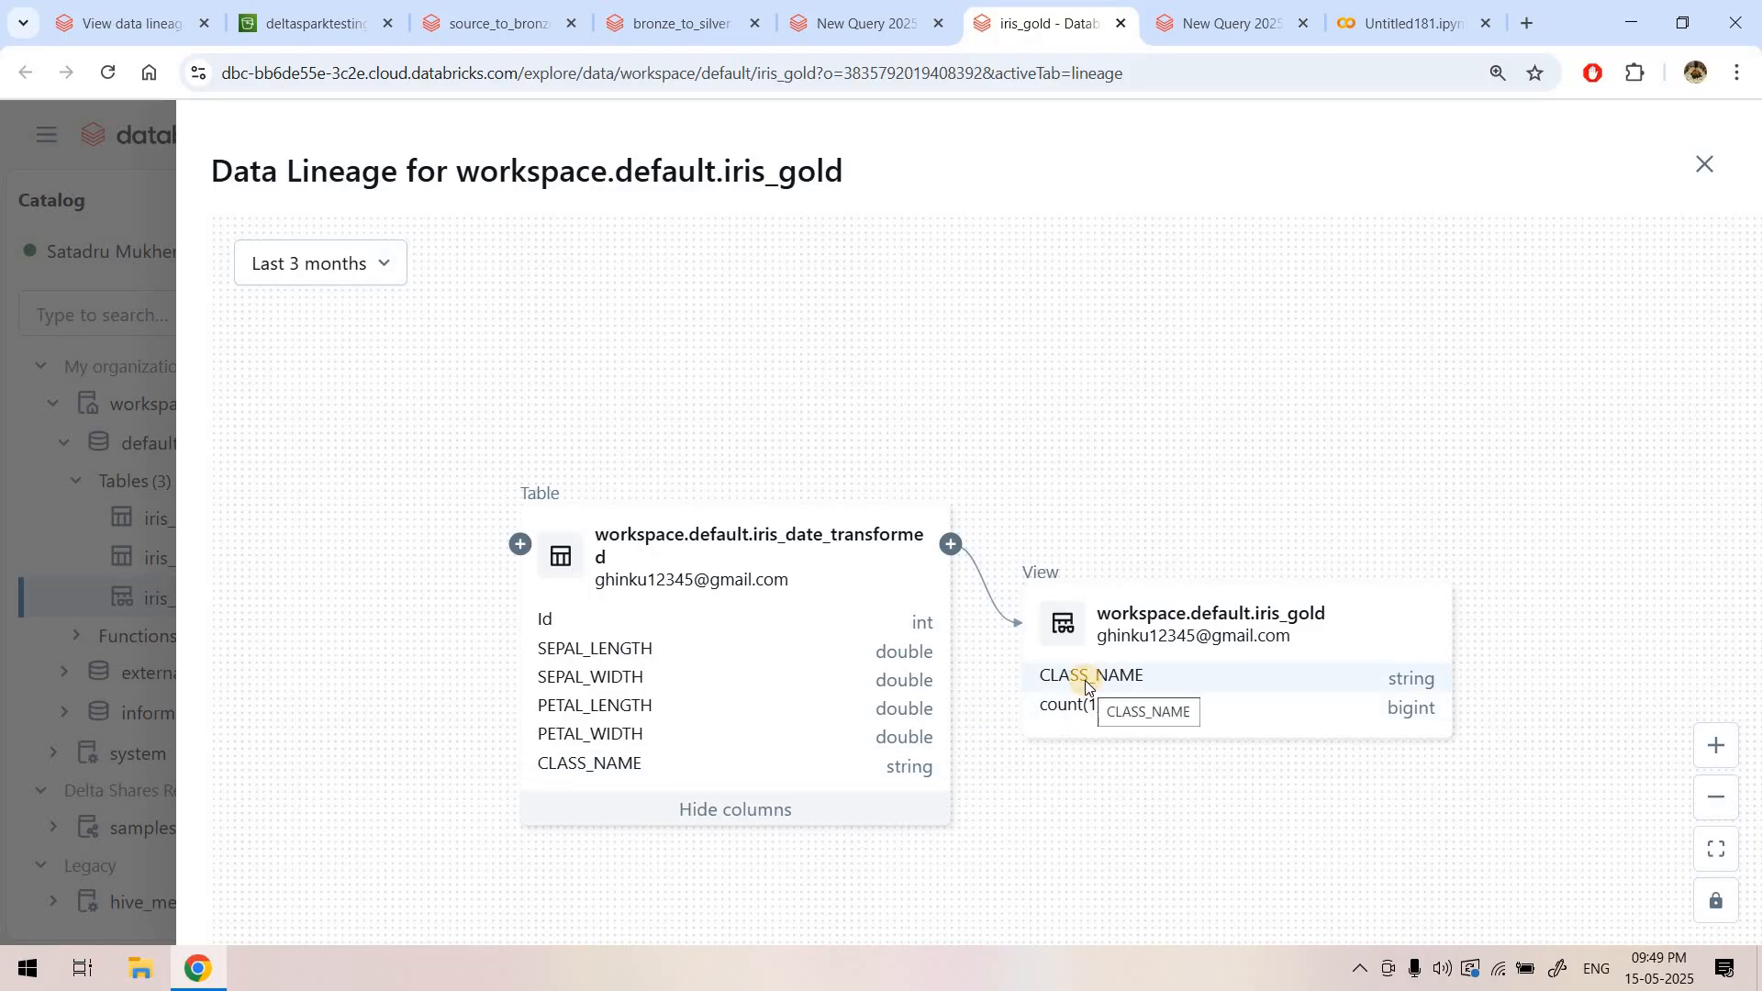
left_click(1089, 679)
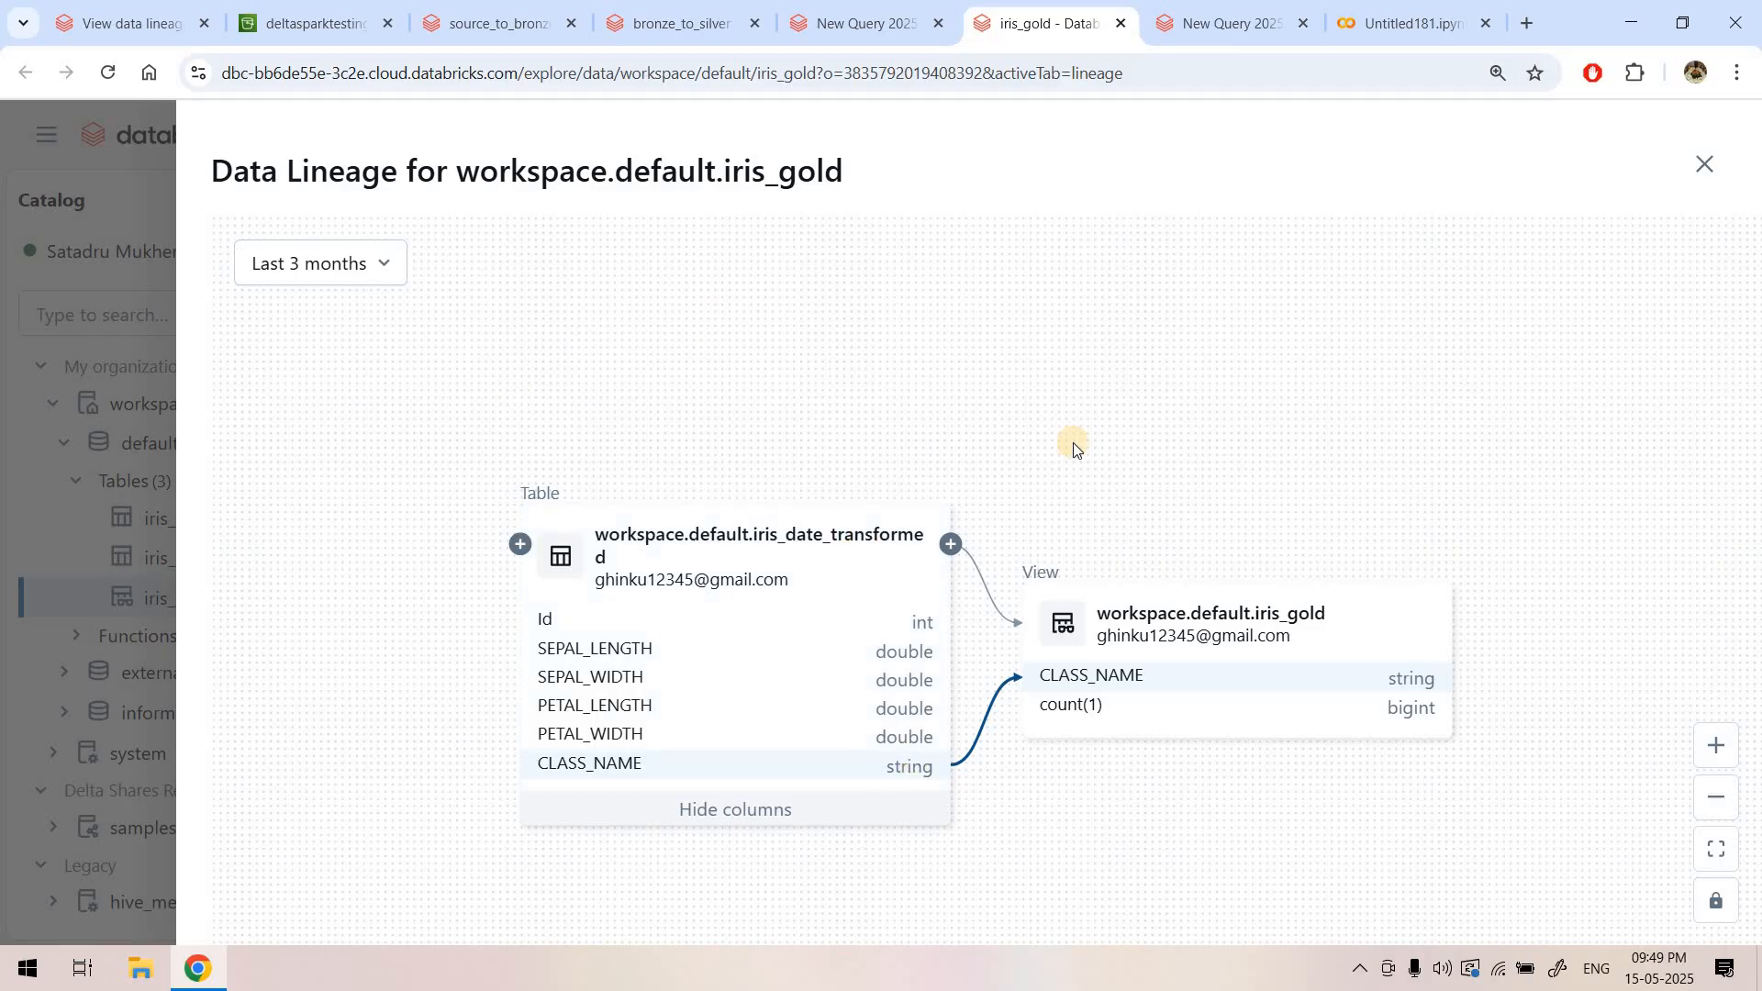
- In the bronze_to_silver notebook, review the cells that read default.iris_date and save default.iris_date_transformed
left_click(657, 7)
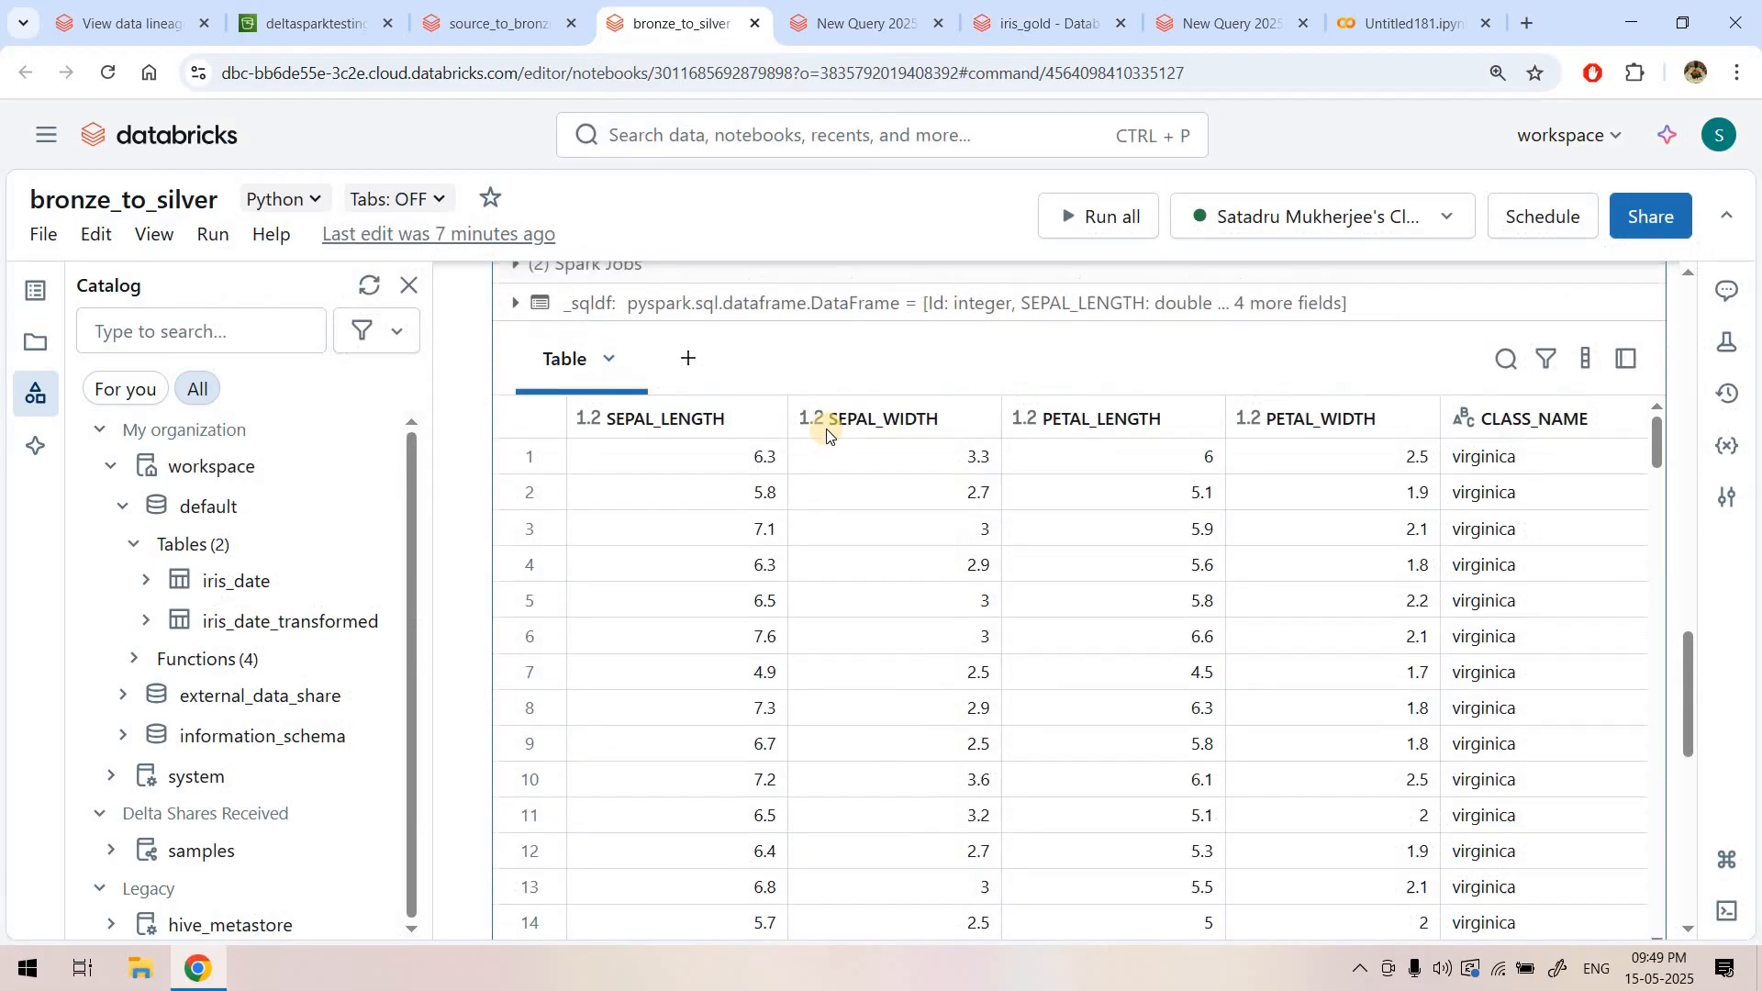
scroll(826, 427, "down", 3)
scroll(835, 437, "down", 3)
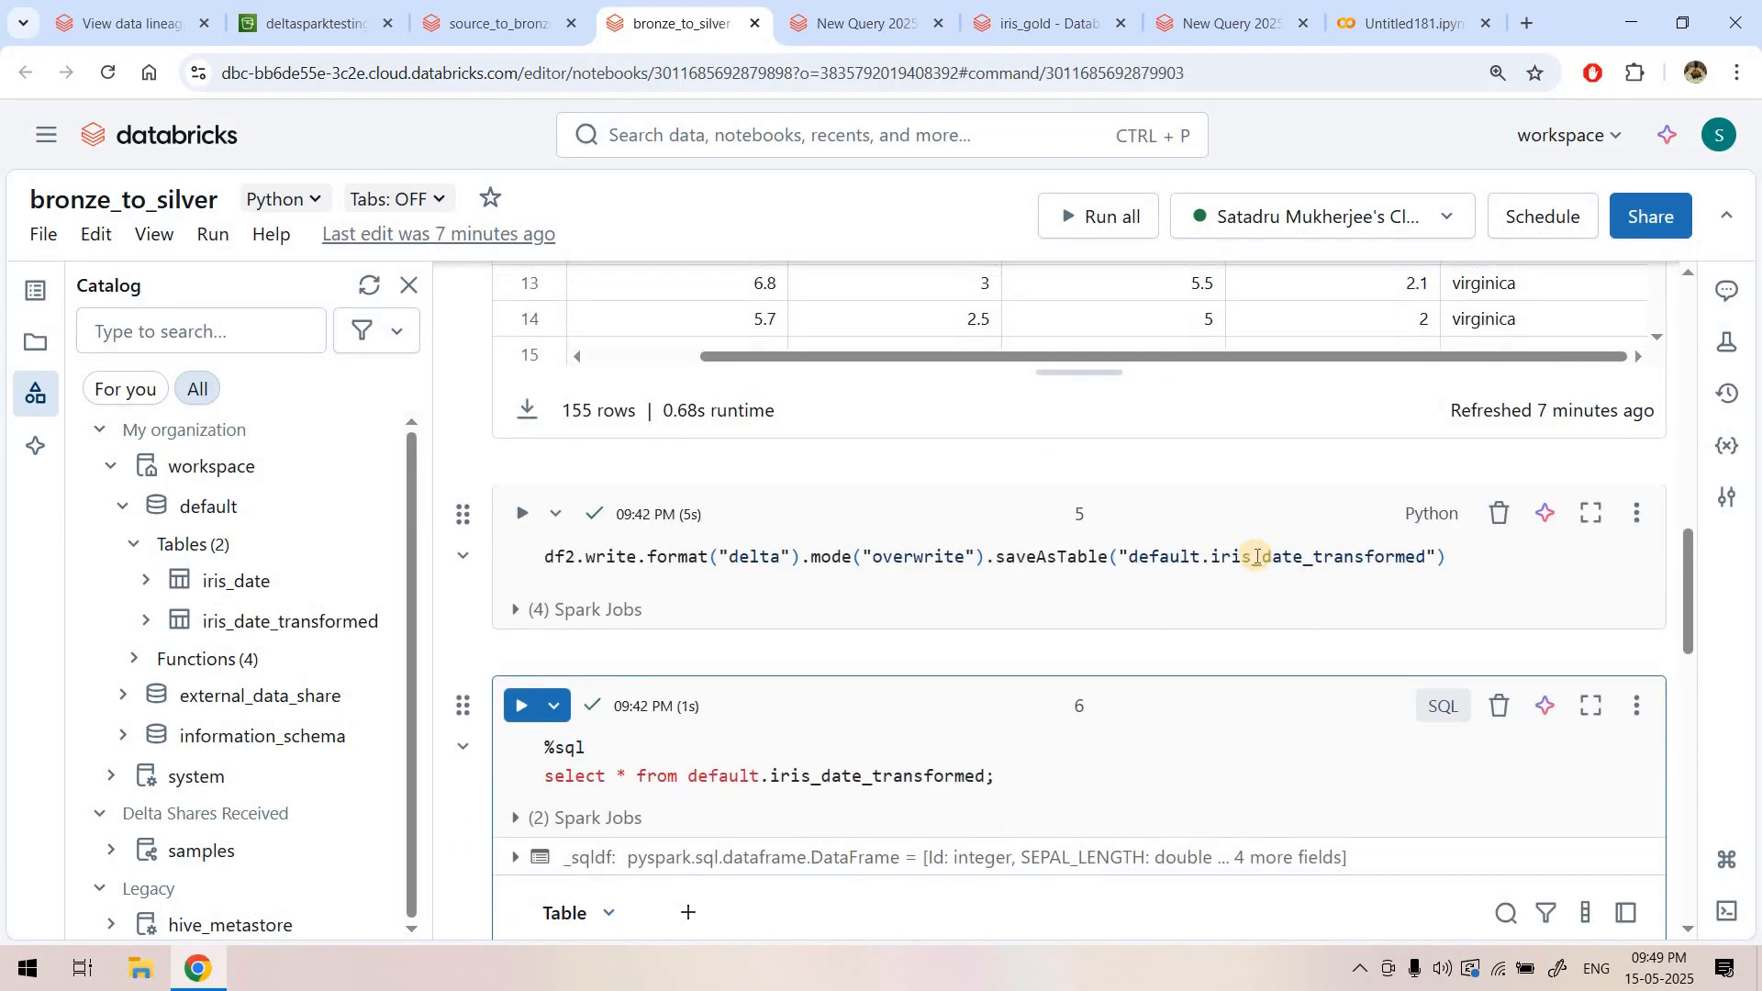
double_click(1257, 557)
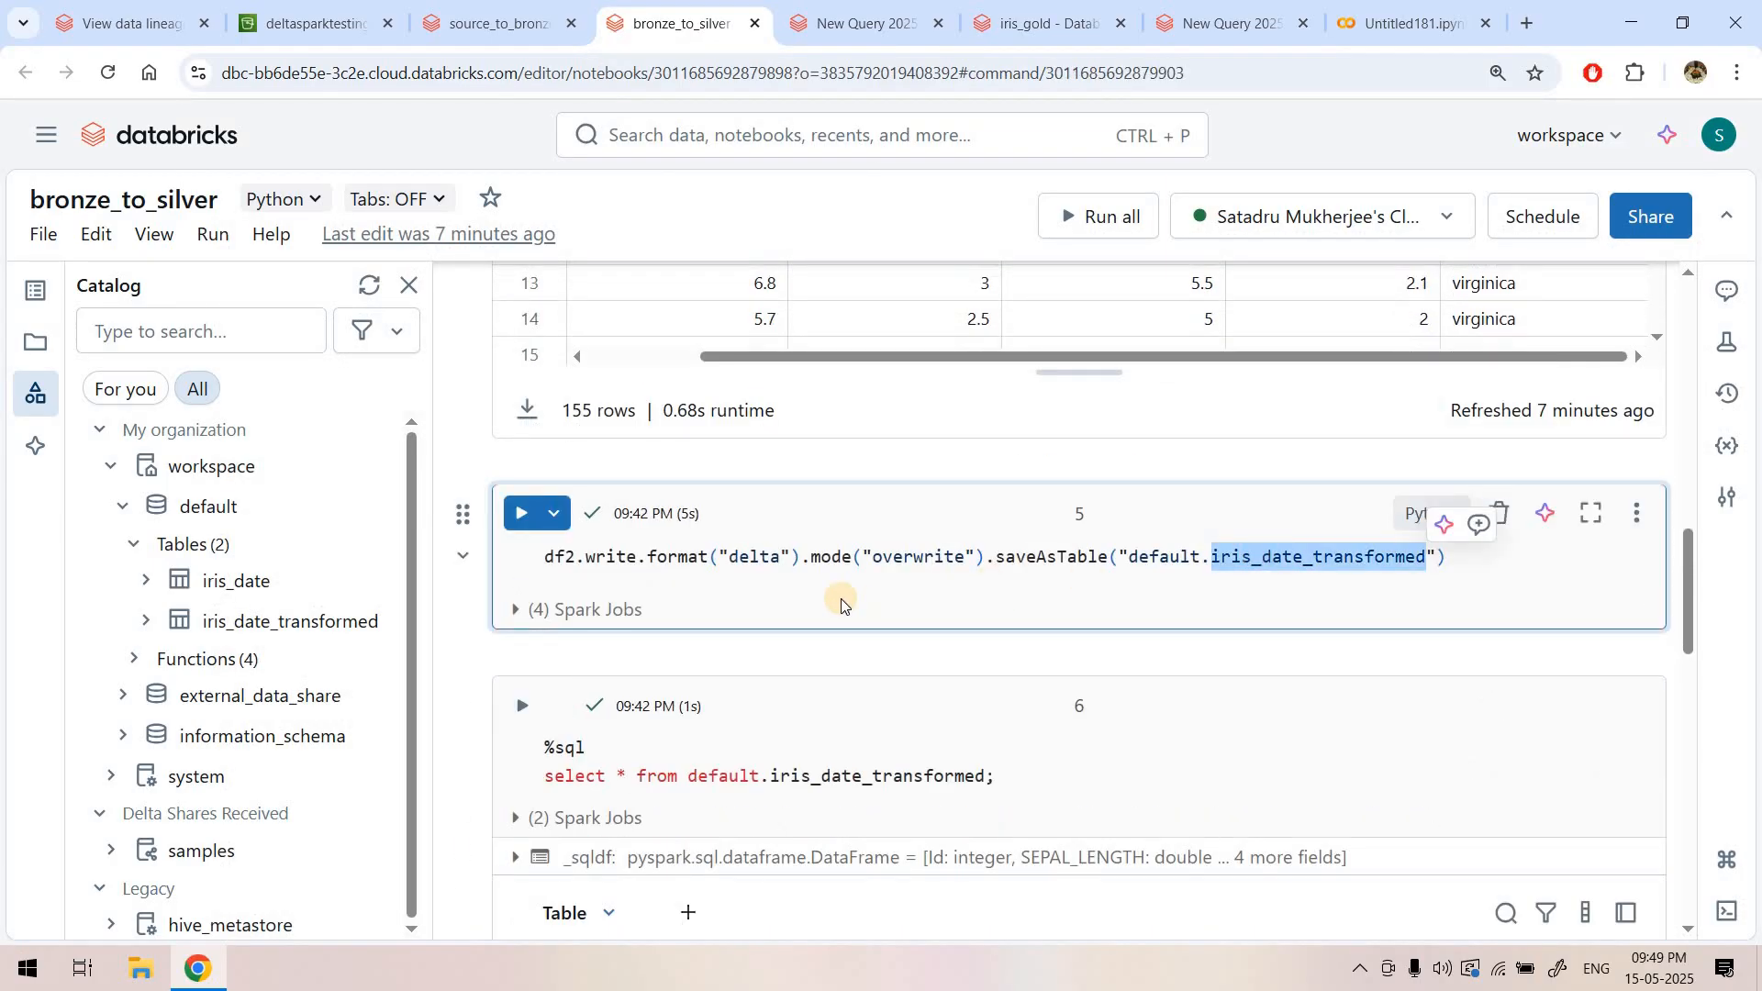
scroll(841, 599, "up", 10)
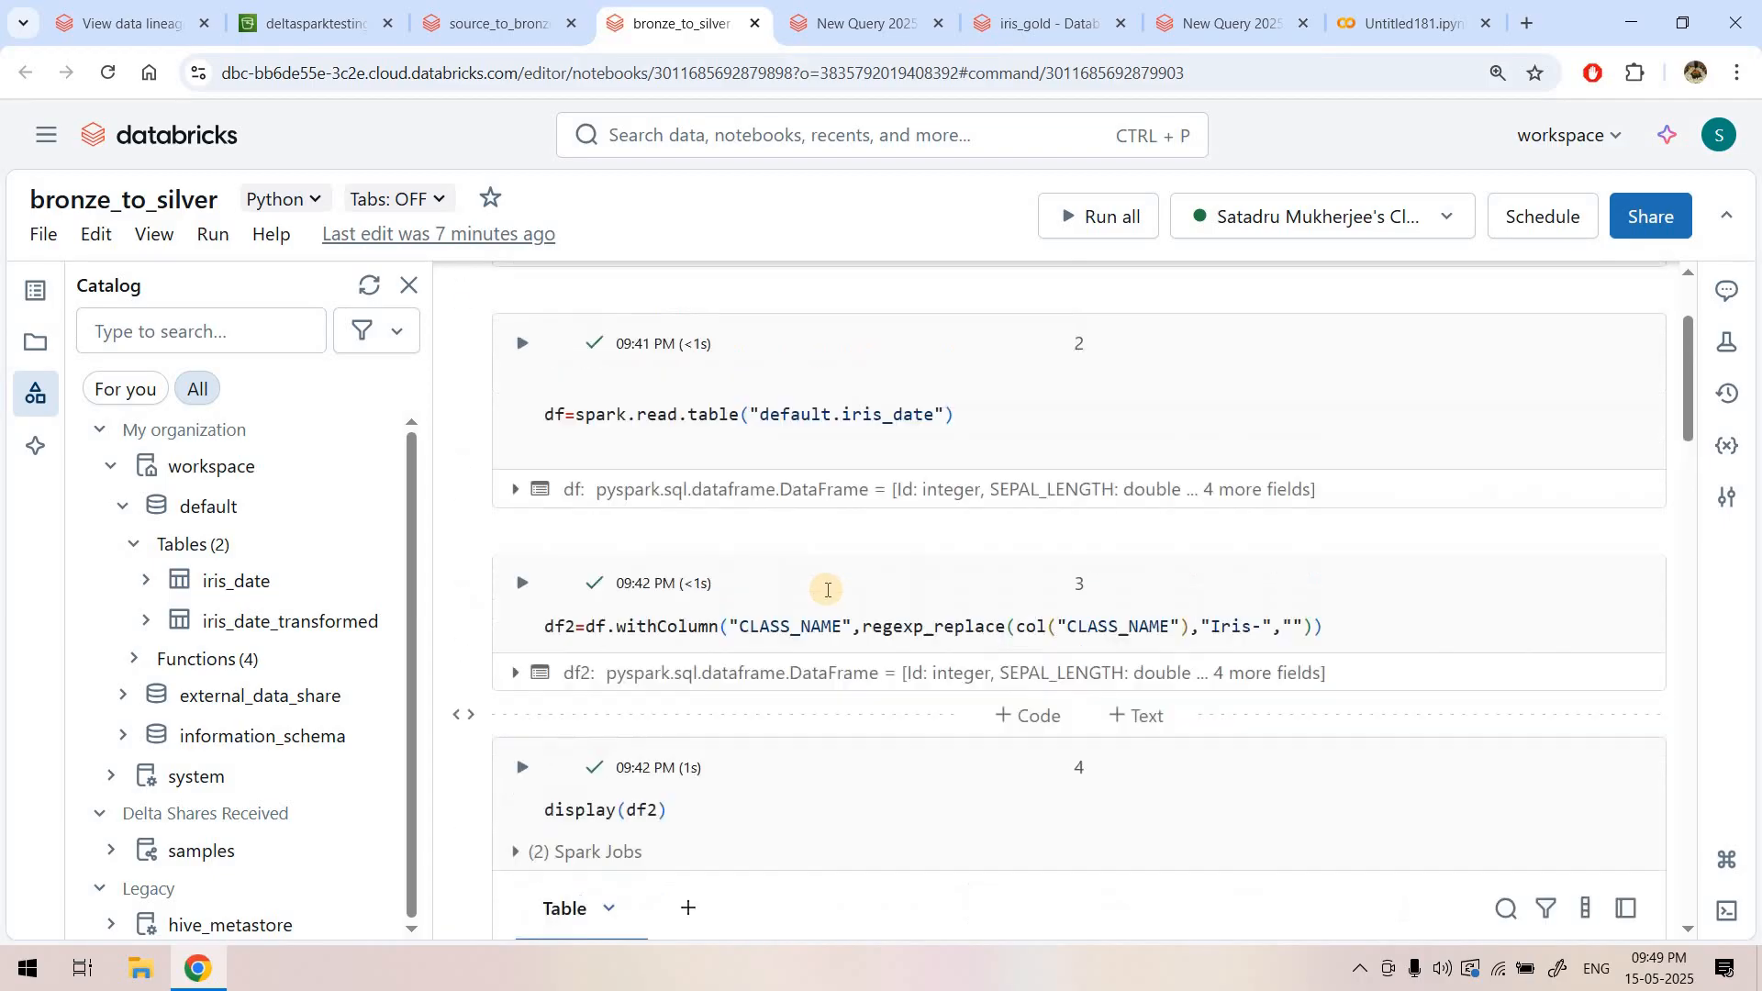
left_click_drag(955, 597, 757, 591)
double_click(909, 597)
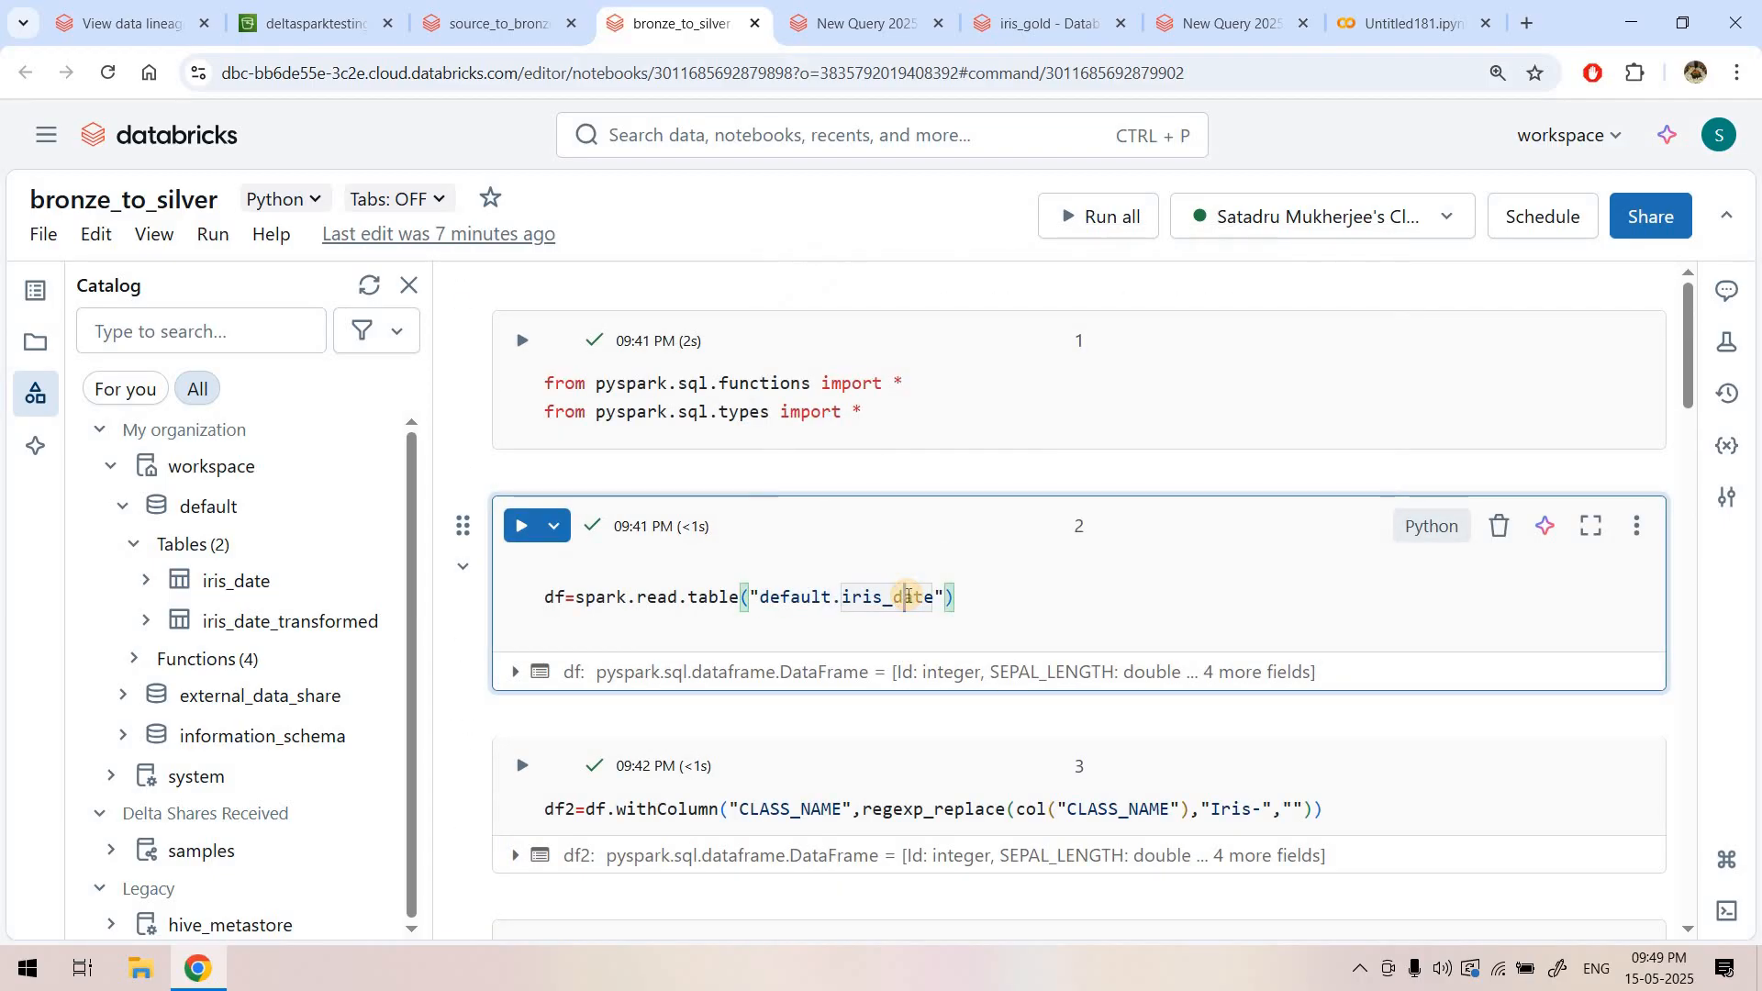
scroll(909, 597, "down", 7)
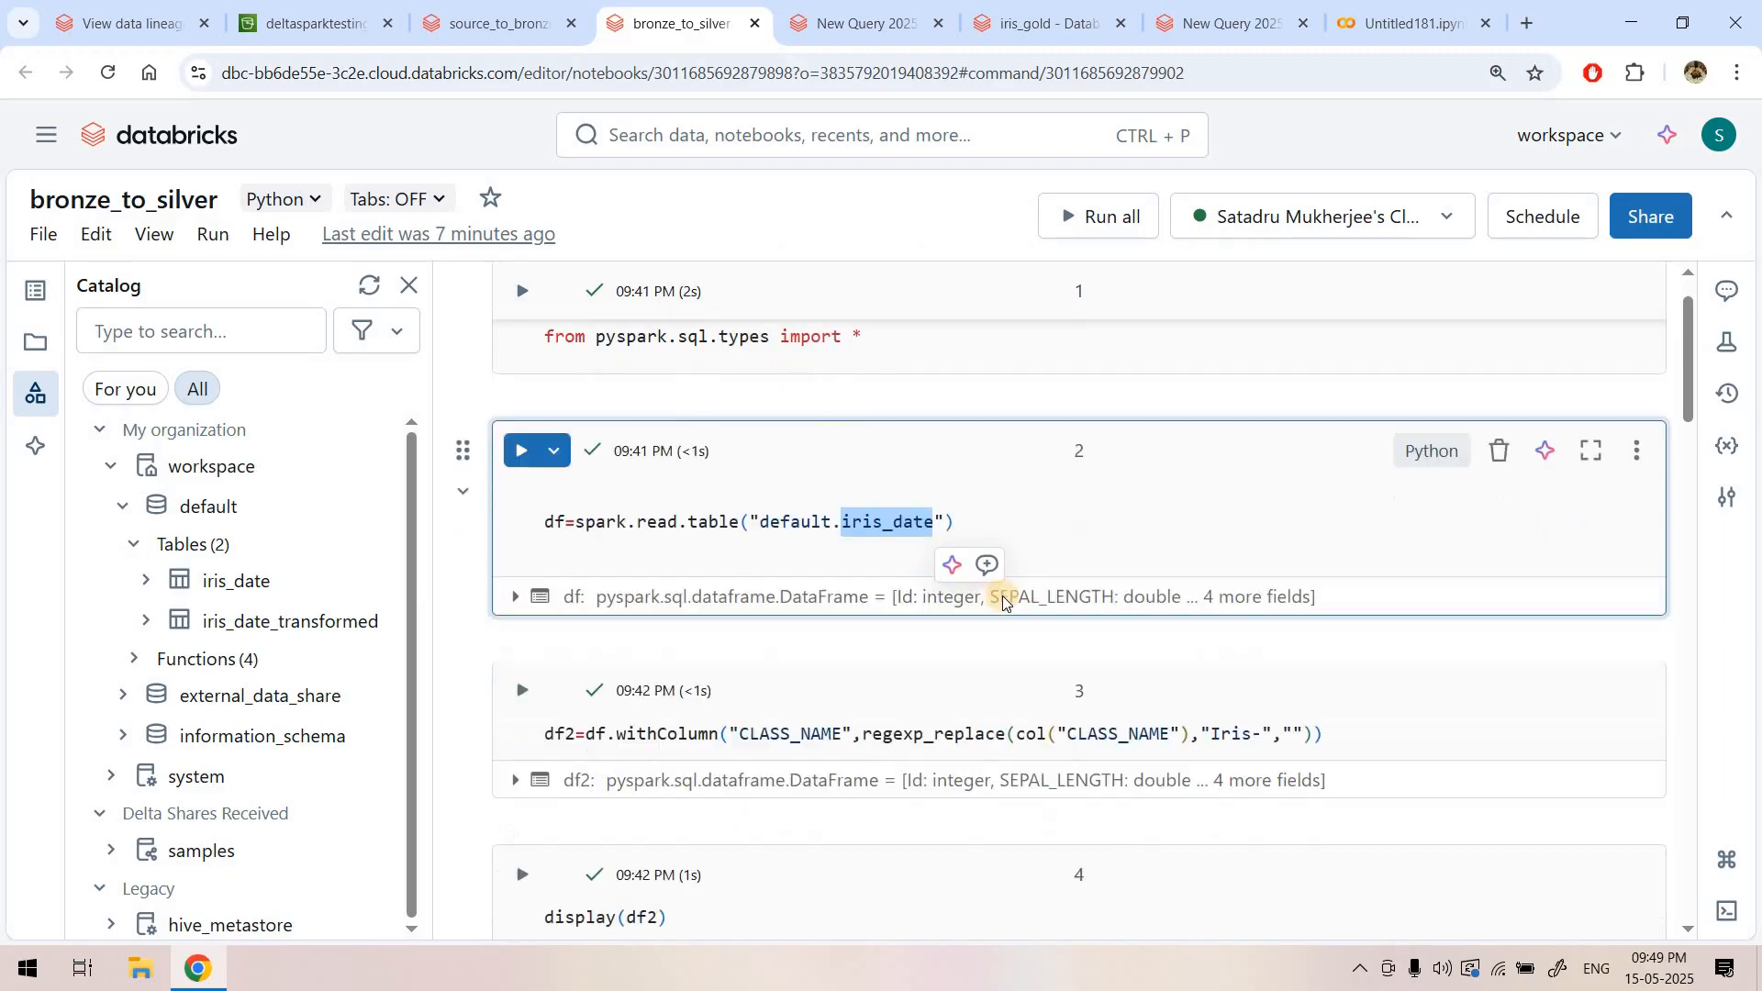
scroll(1190, 799, "down", 5)
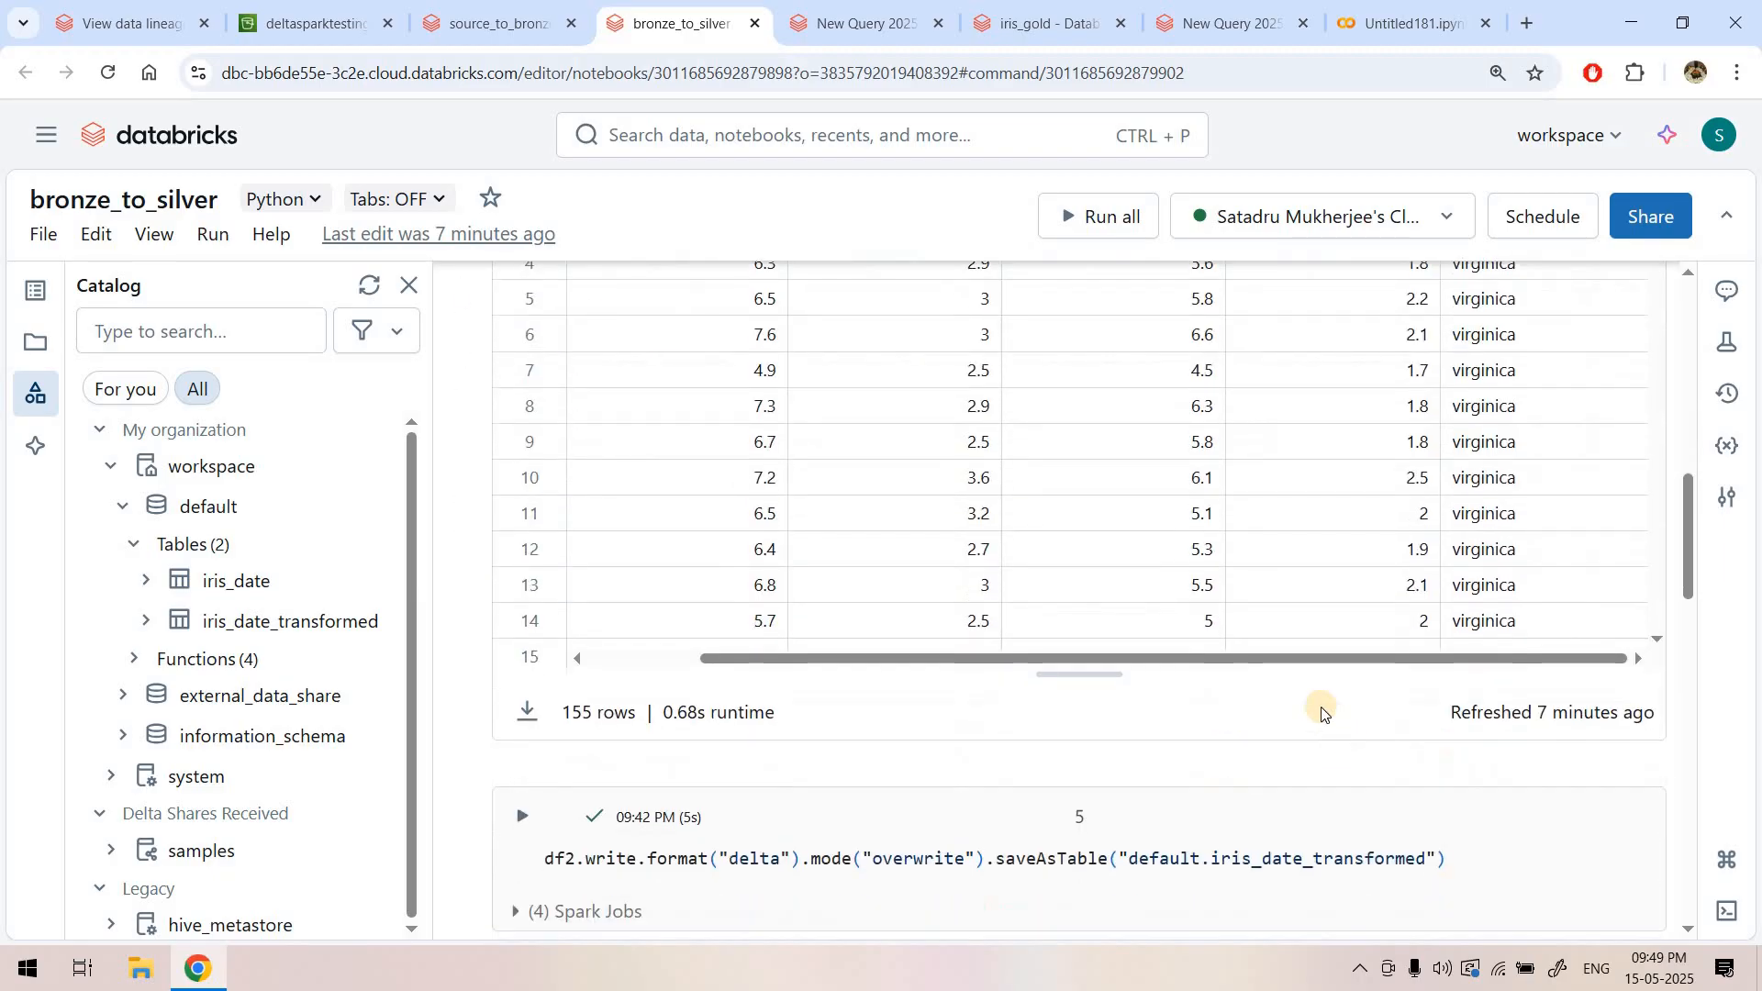
double_click(1281, 642)
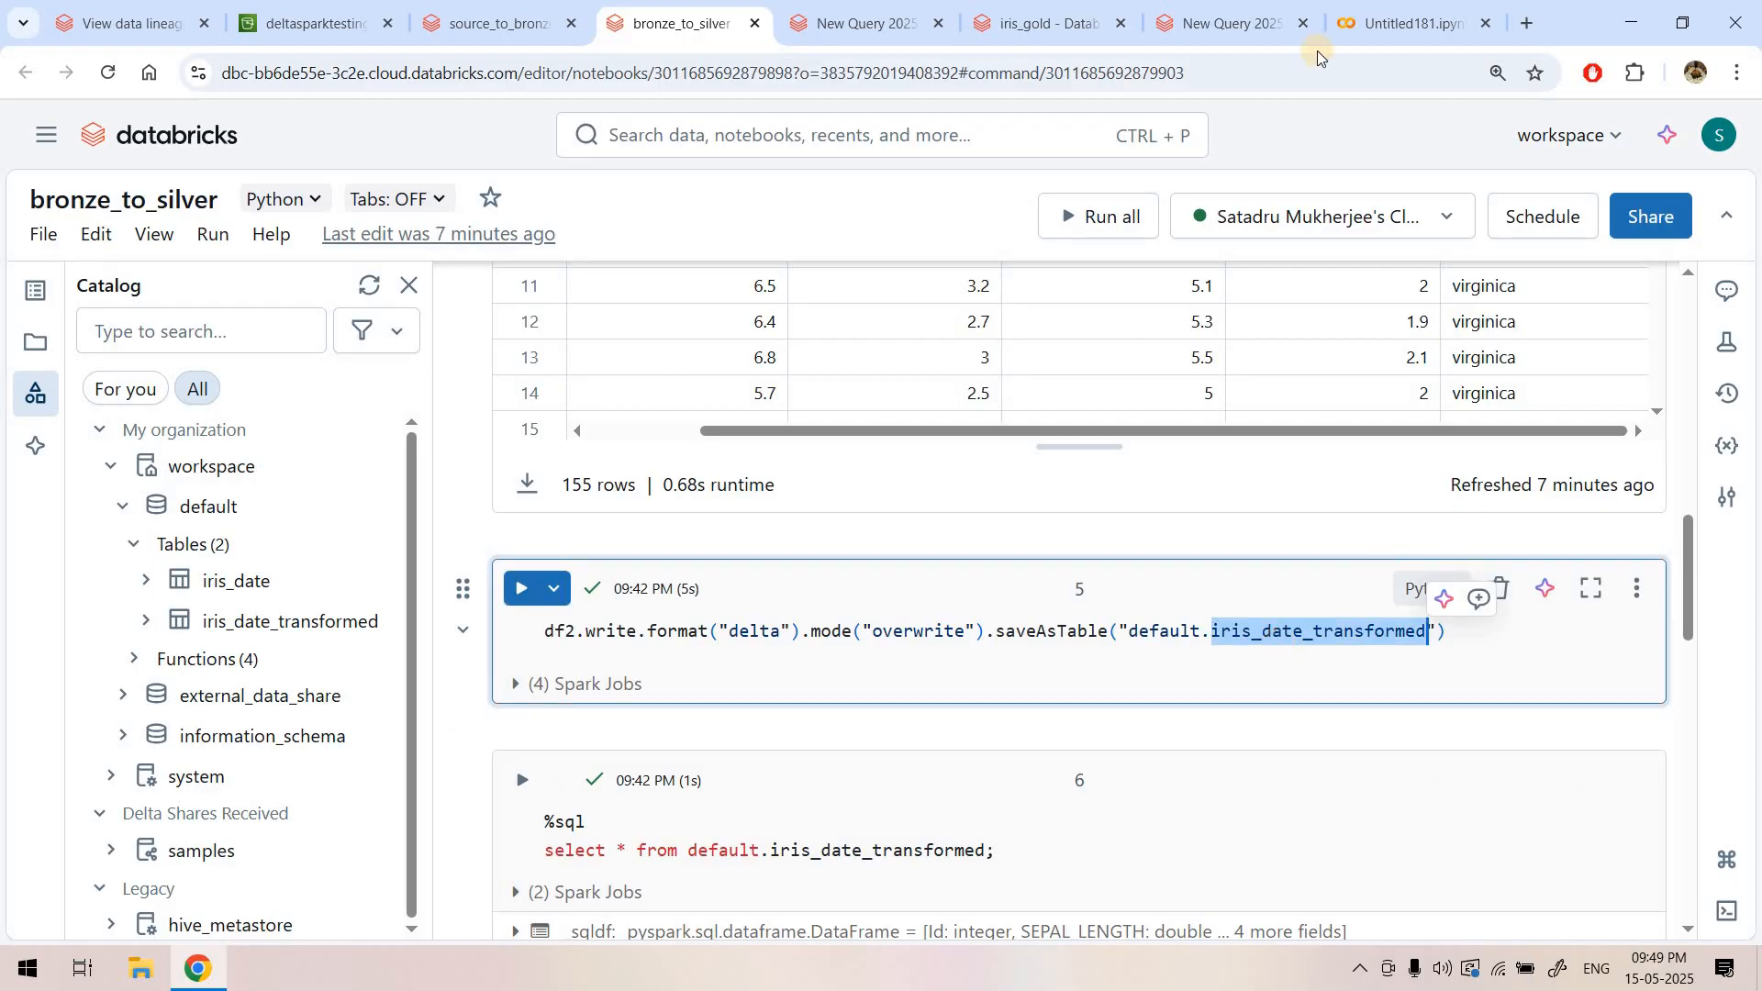
- In iris_gold's lineage graph, expand the upstream iris_date table with all its columns and trace the lineage of Id and PETAL_WIDTH
left_click(1056, 5)
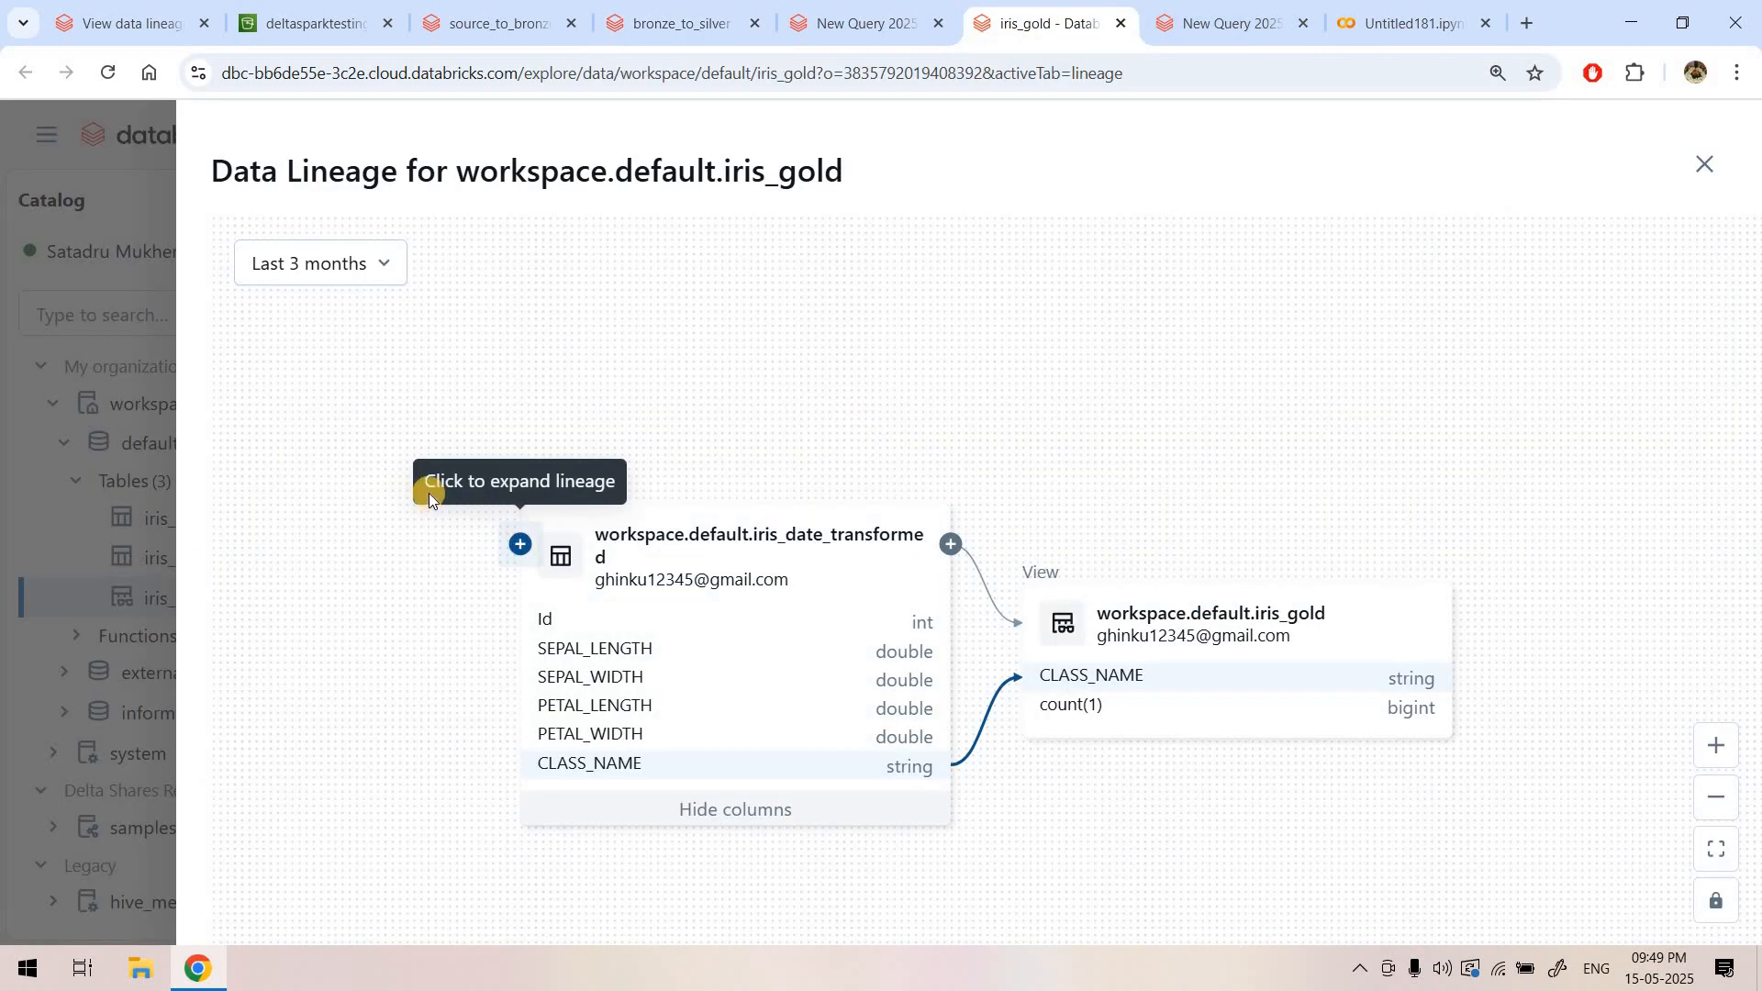
left_click(517, 544)
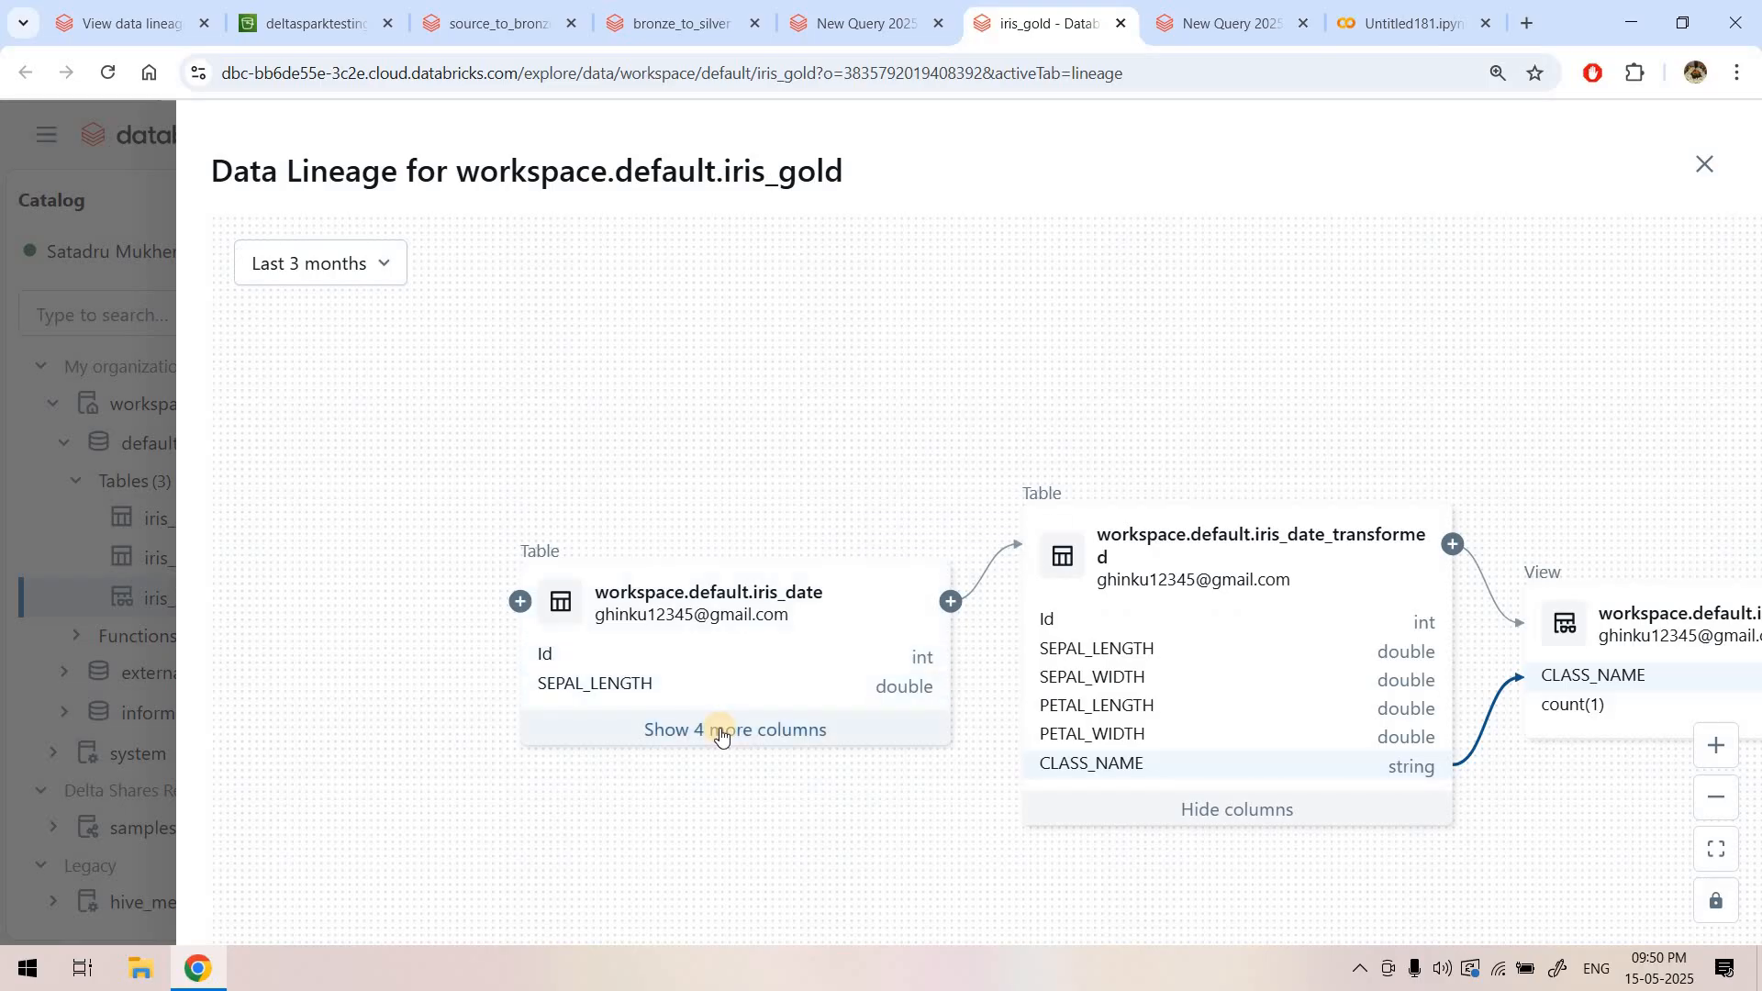
left_click(721, 731)
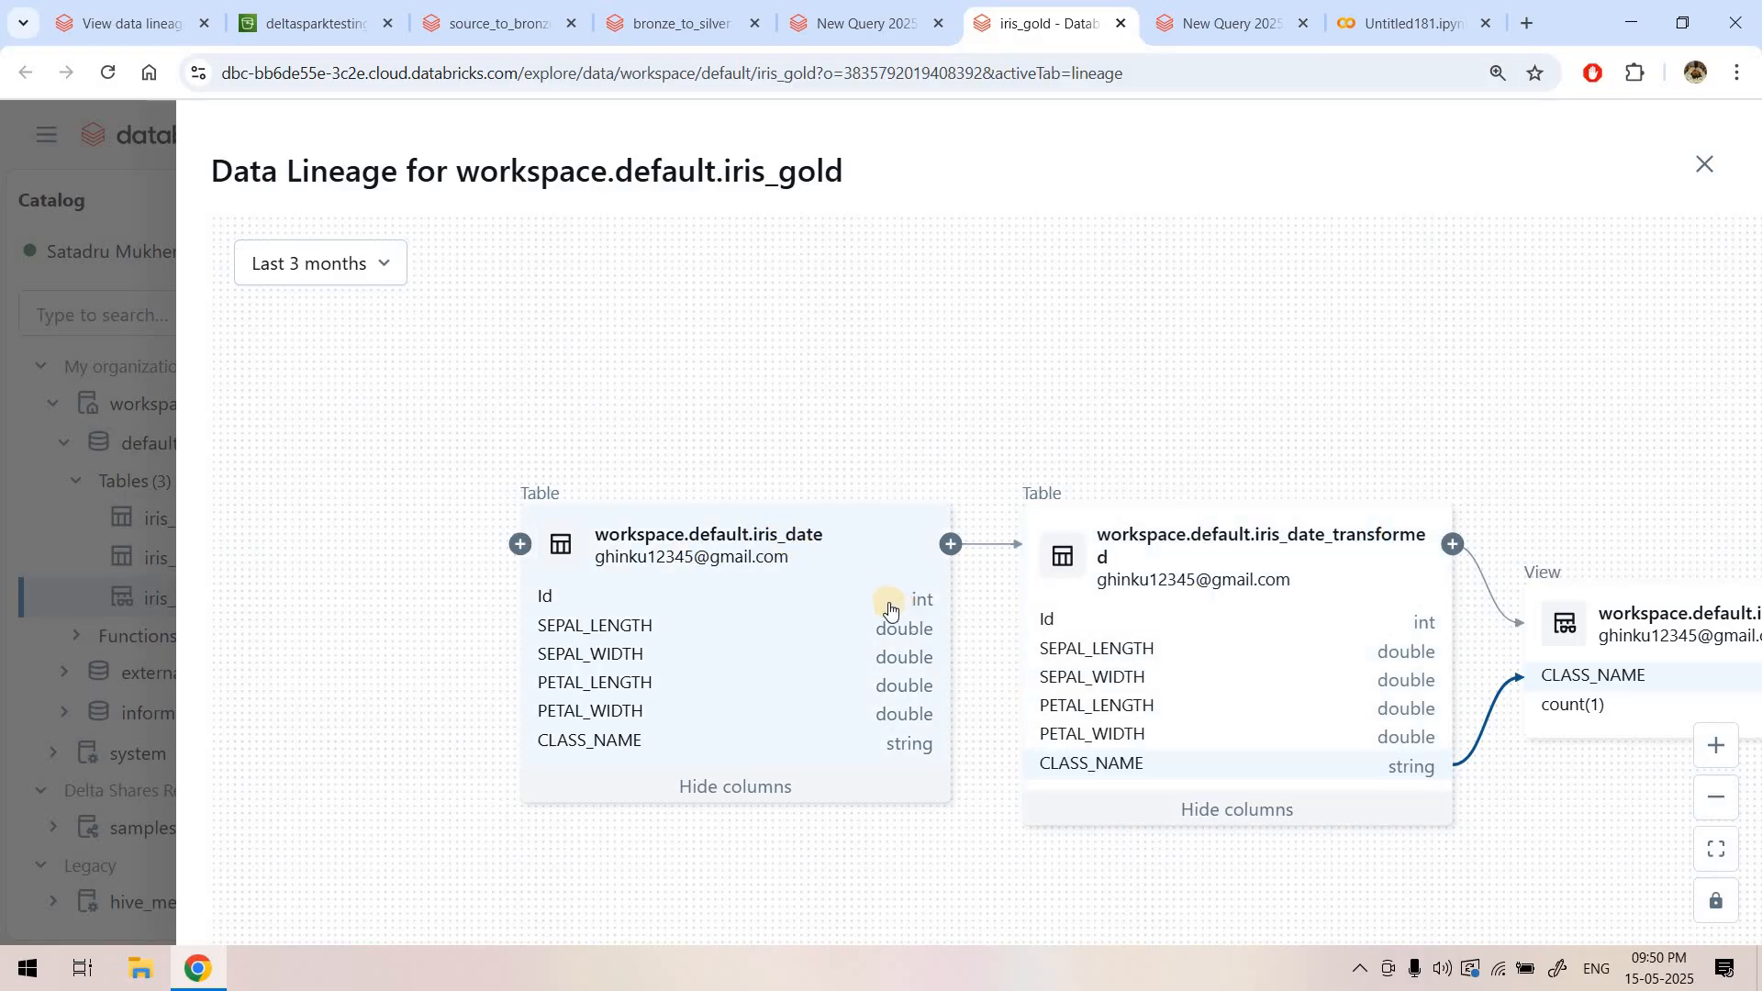
left_click(839, 598)
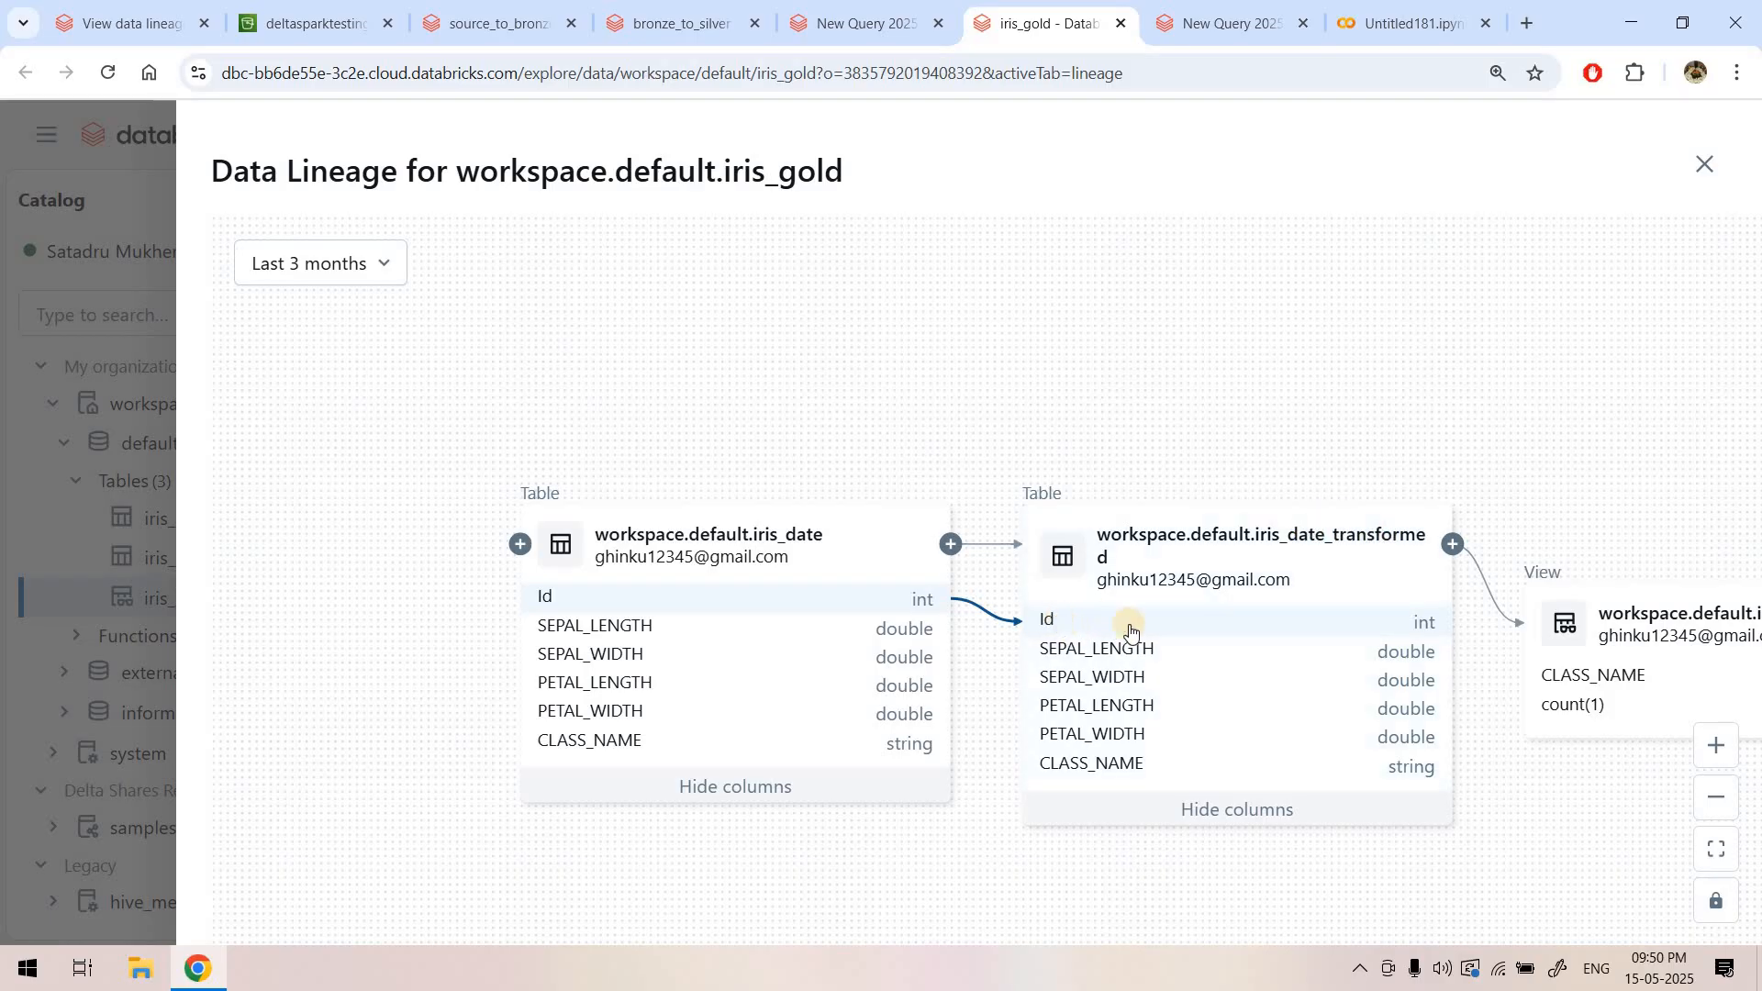
left_click(819, 715)
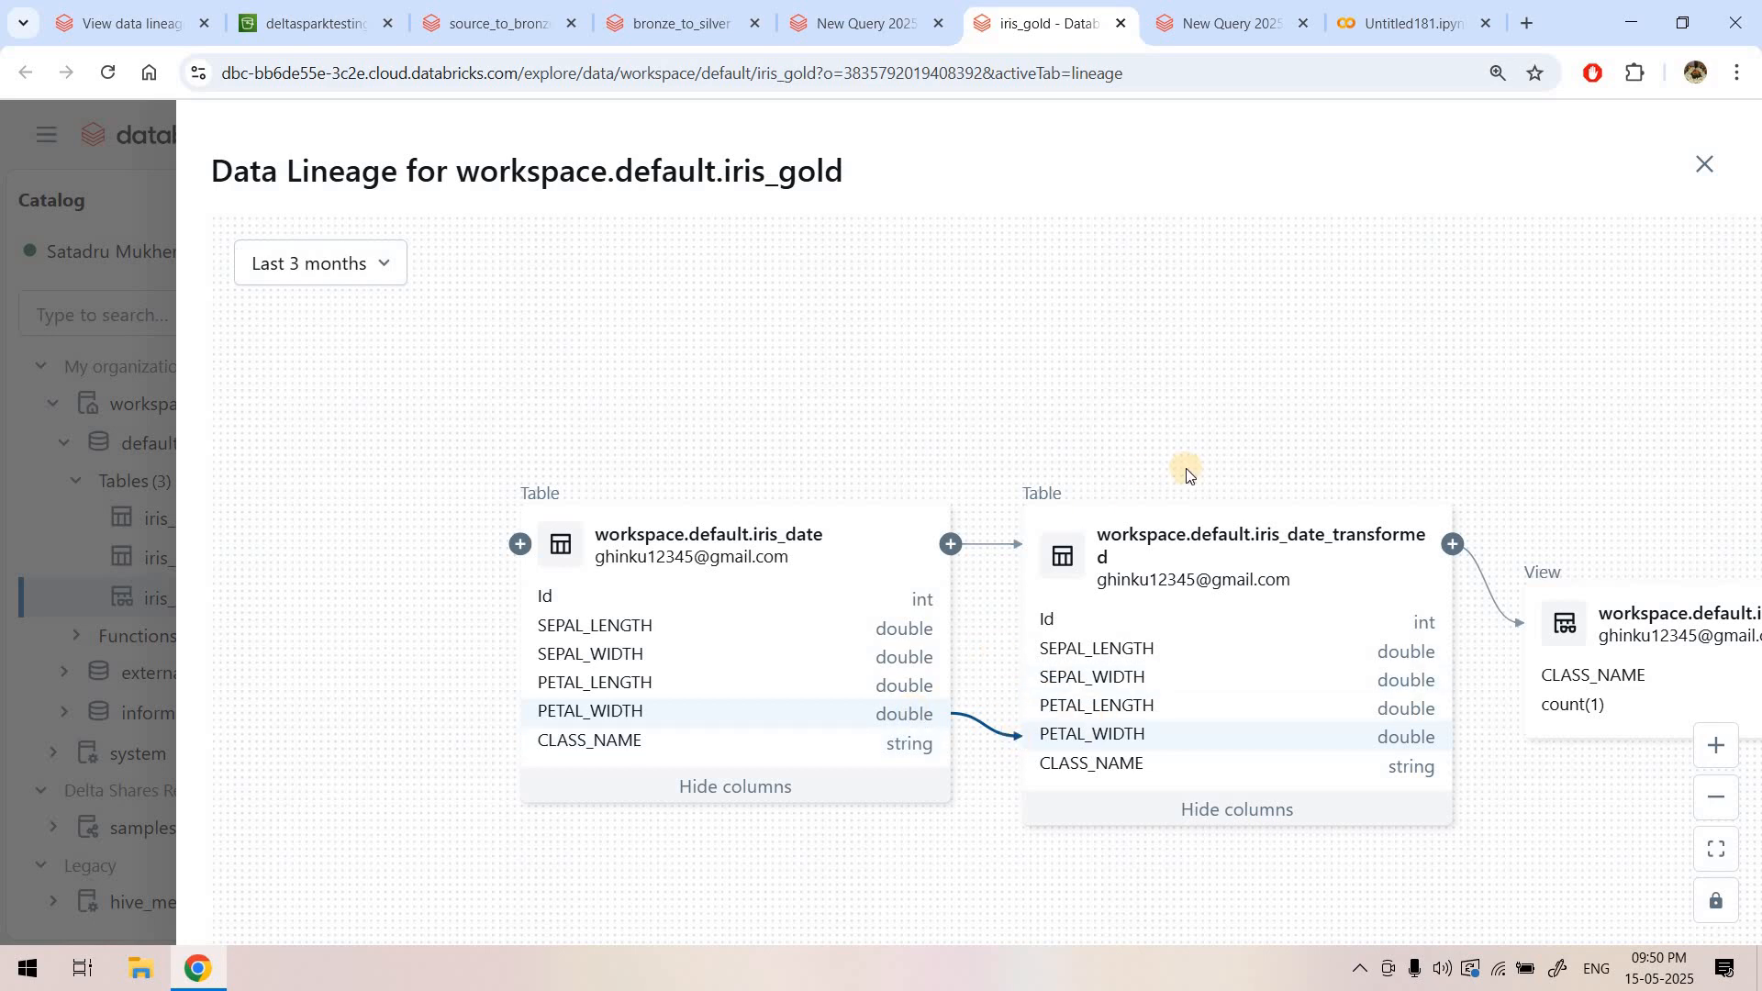
- Bring all three lineage objects into view and trace the column lineage of iris_date_transformed's CLASS_NAME
left_click_drag(1227, 448, 948, 415)
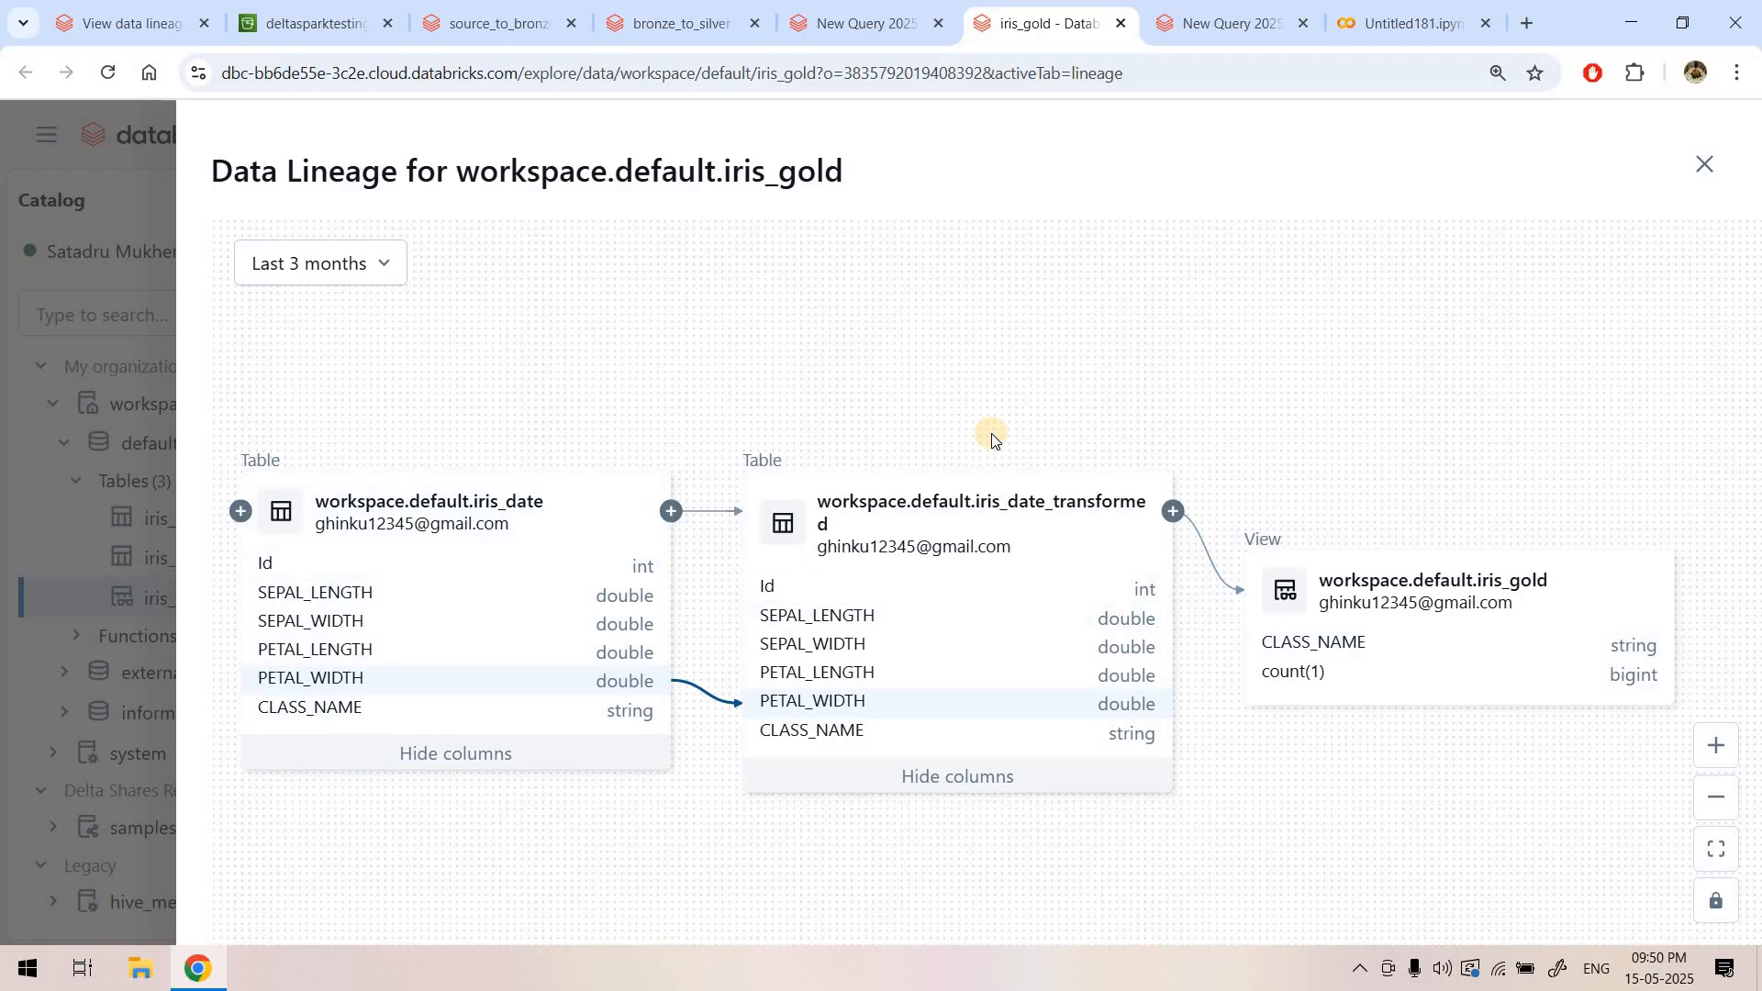
left_click(1400, 636)
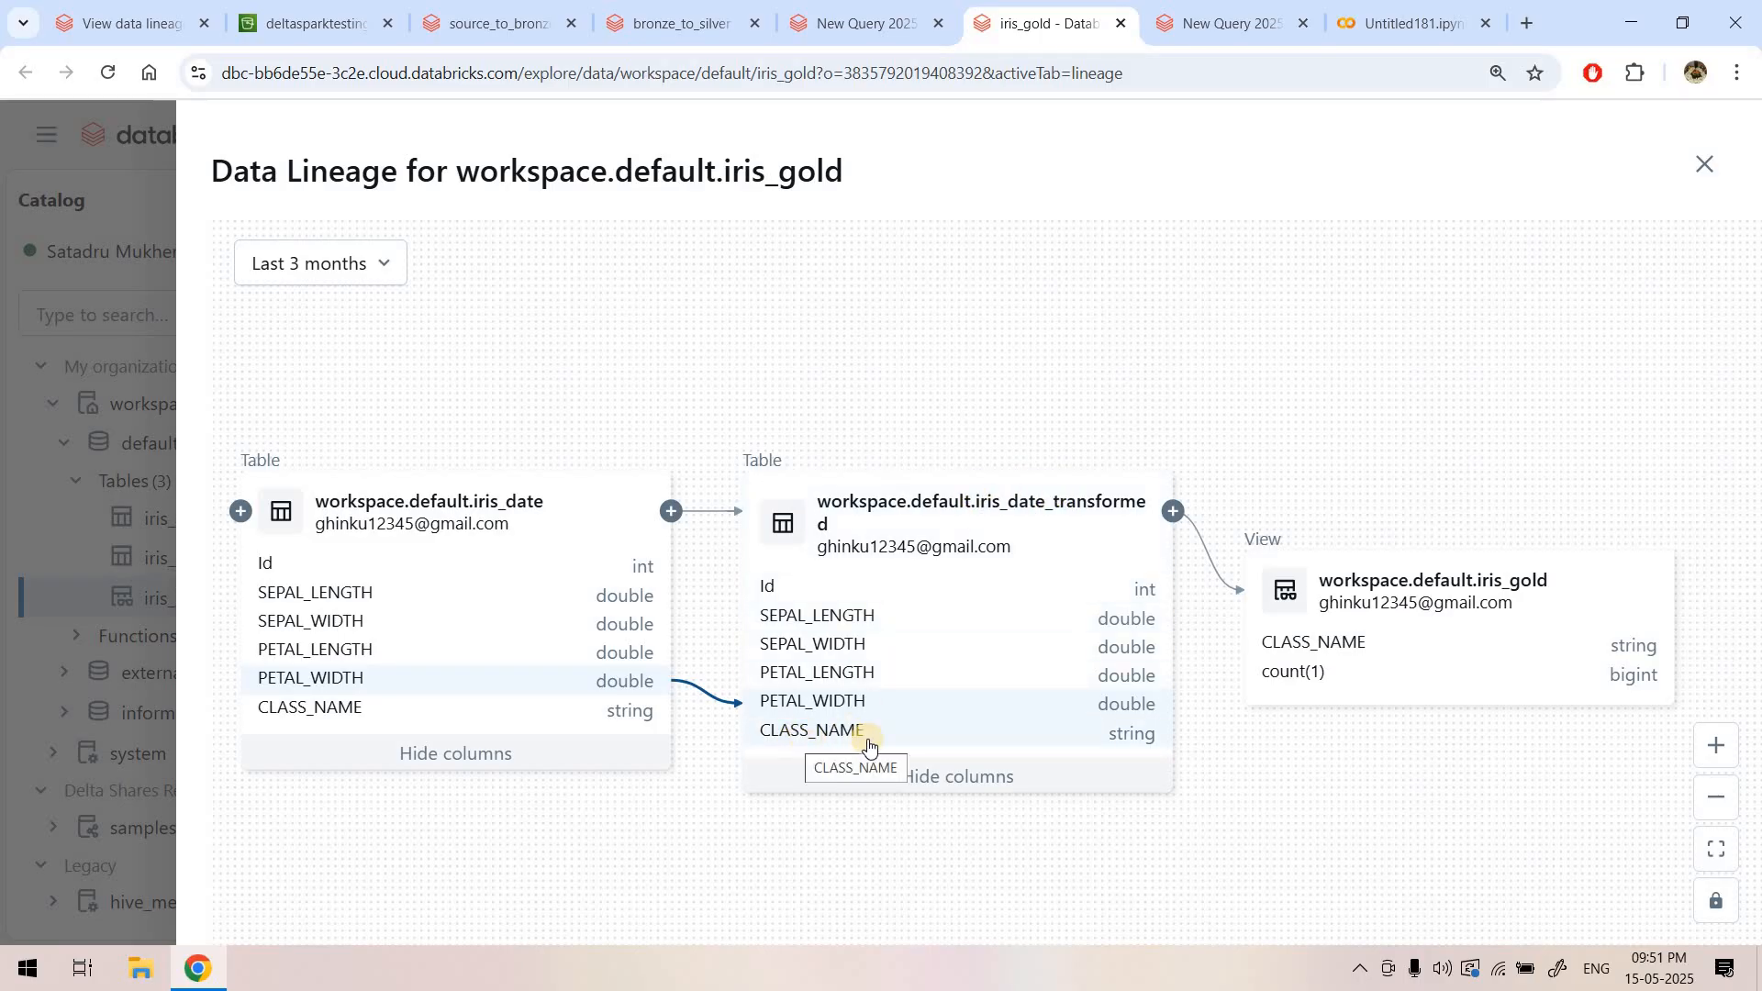
left_click(837, 744)
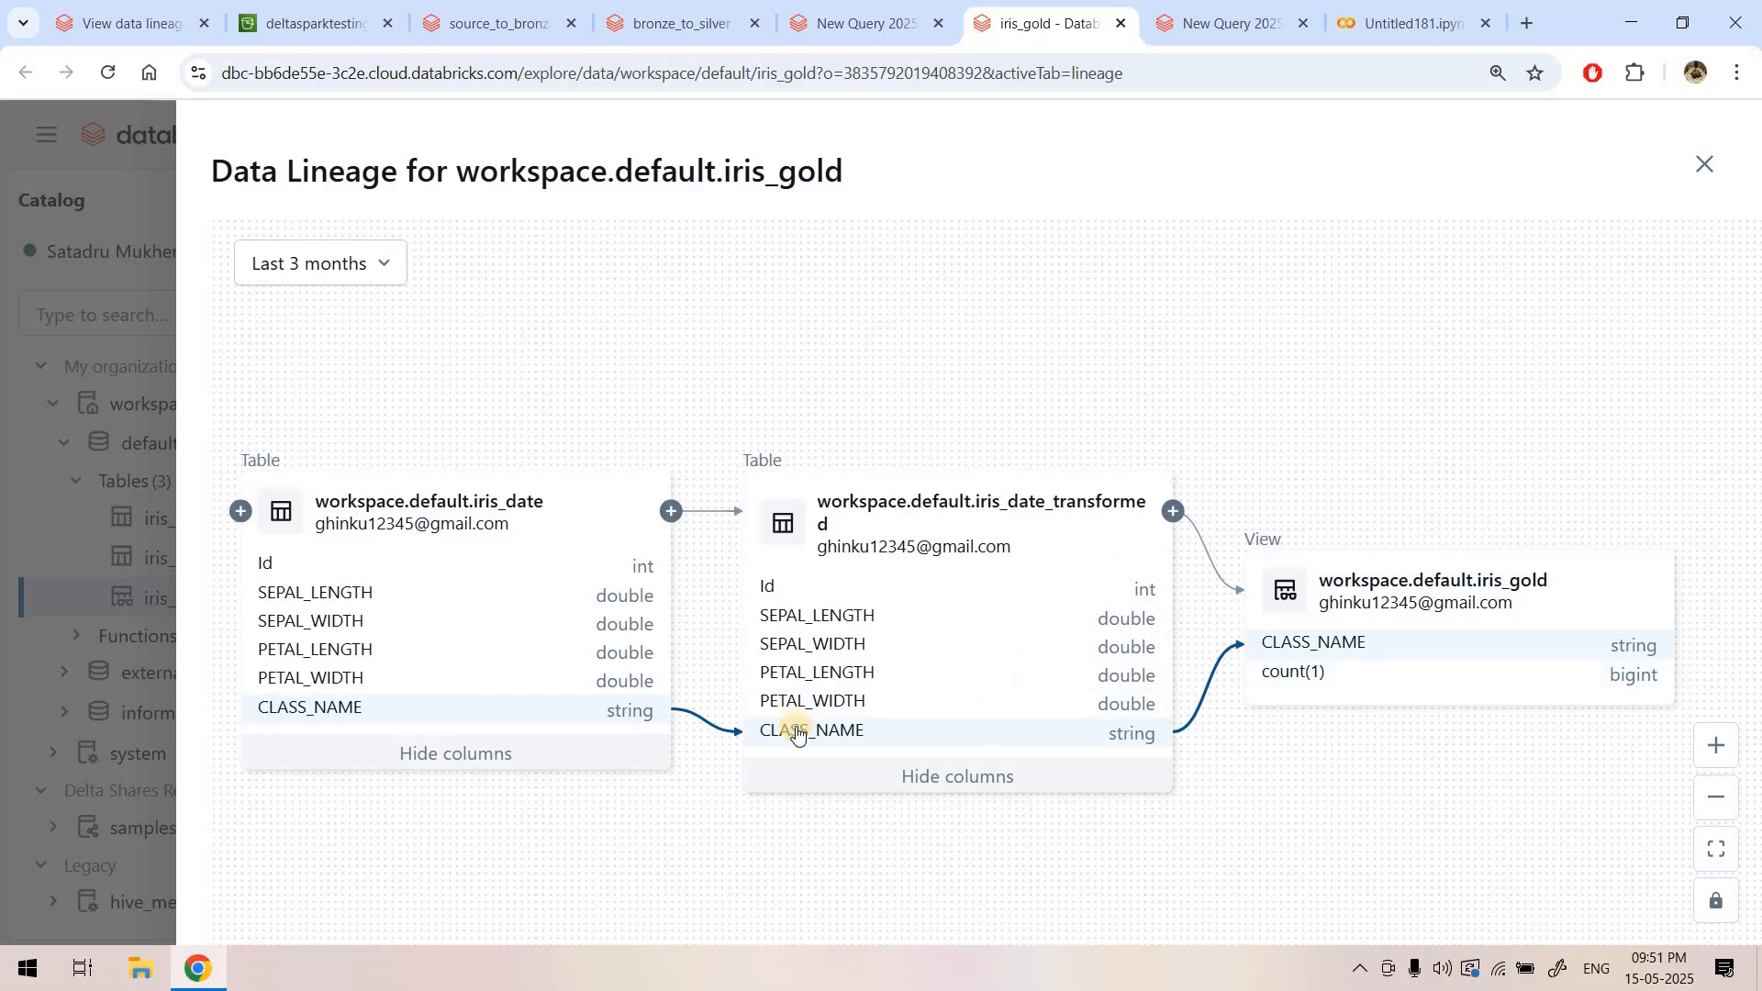
left_click(1017, 517)
- Review the data lineage notes in source_to_bronze and compare the documentation's sample lineage graph with iris_gold's graph
left_click(546, 6)
scroll(797, 417, "up", 10)
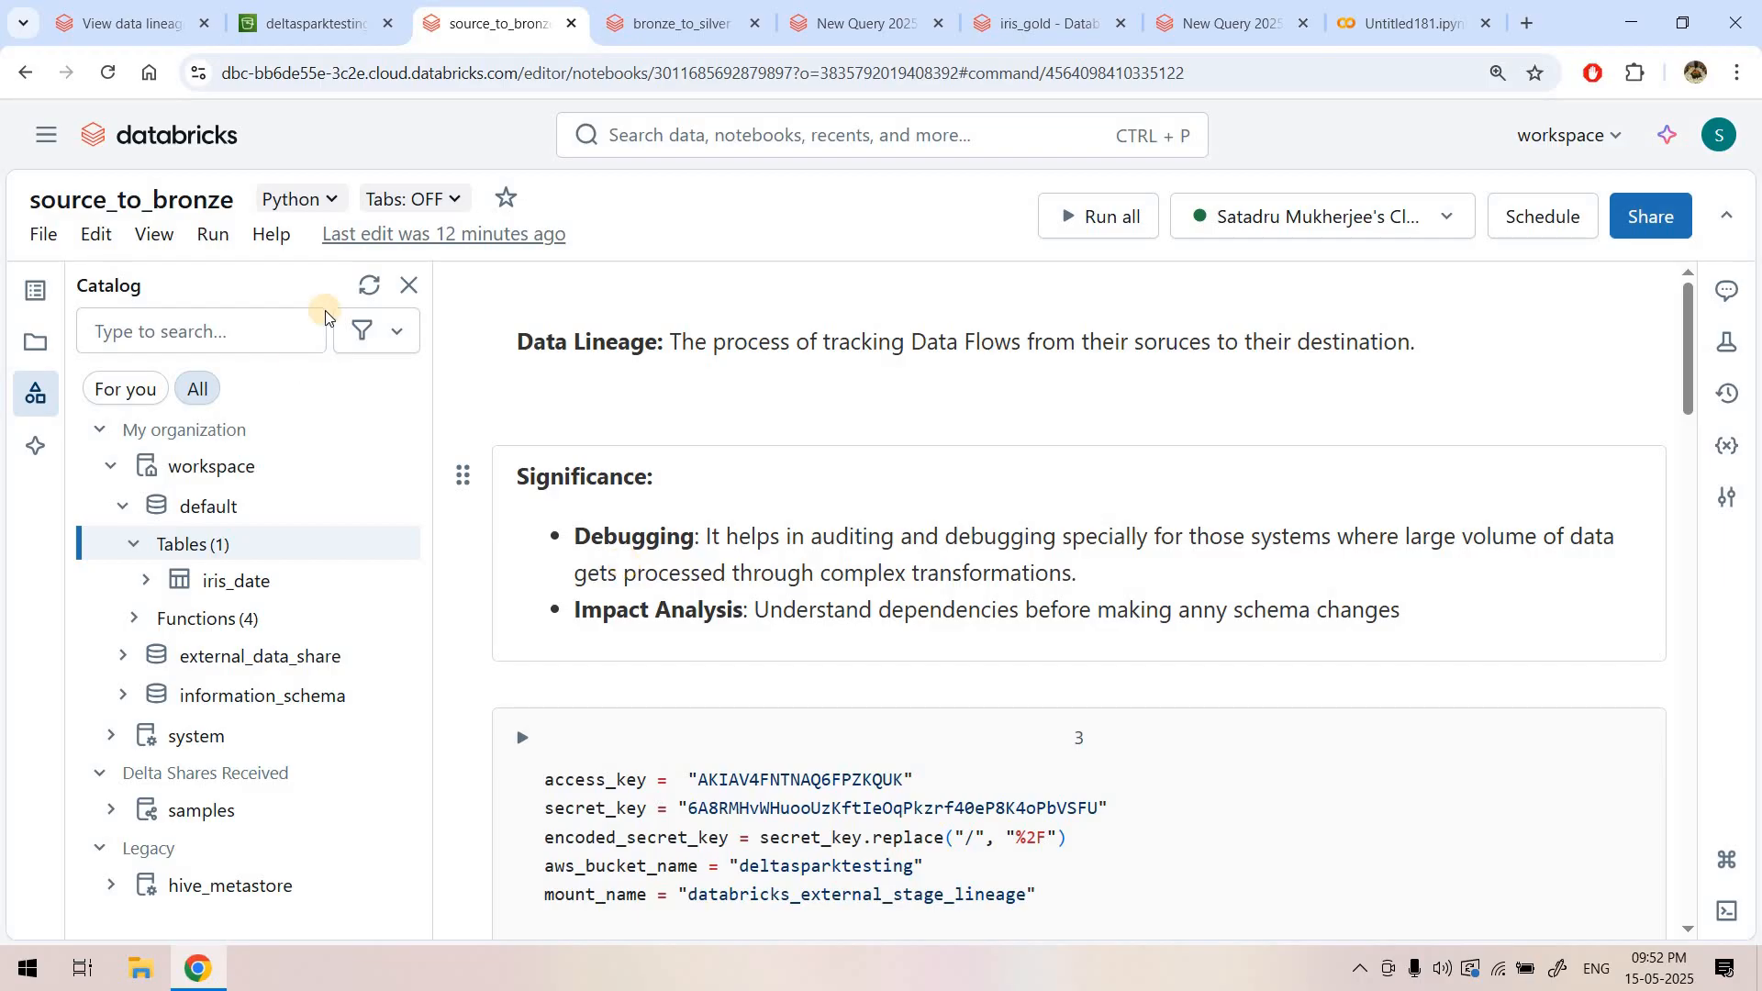
left_click(112, 18)
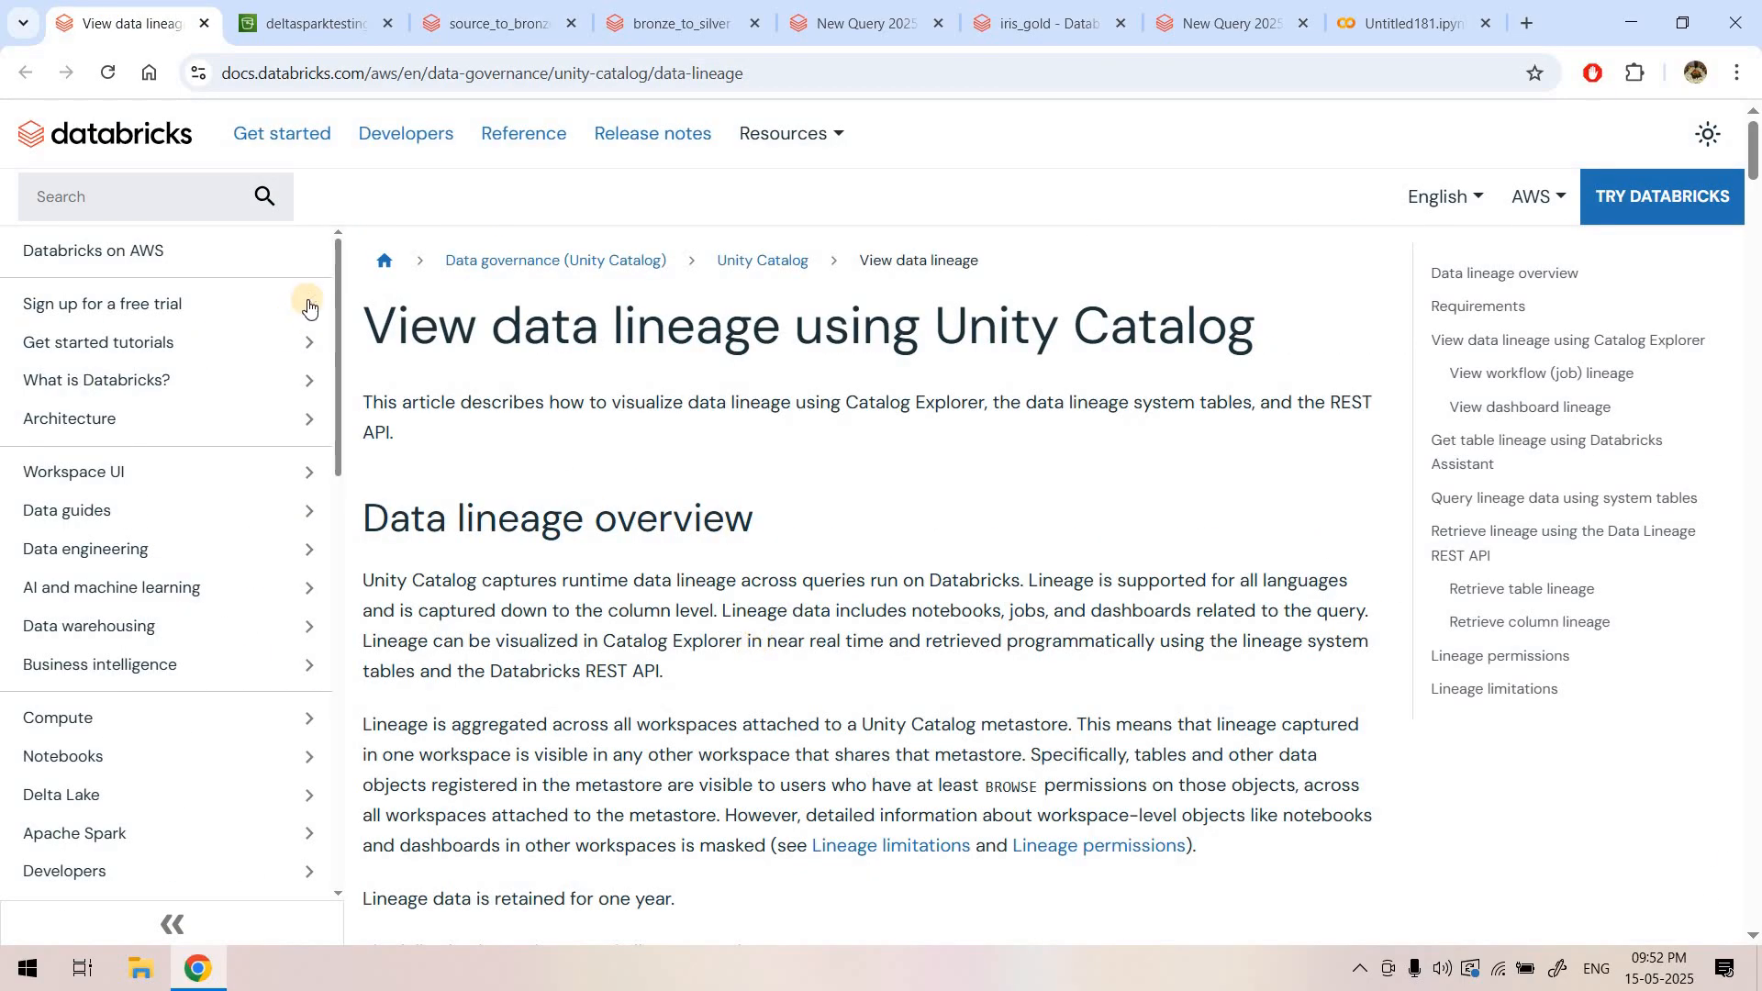
left_click_drag(362, 309, 758, 843)
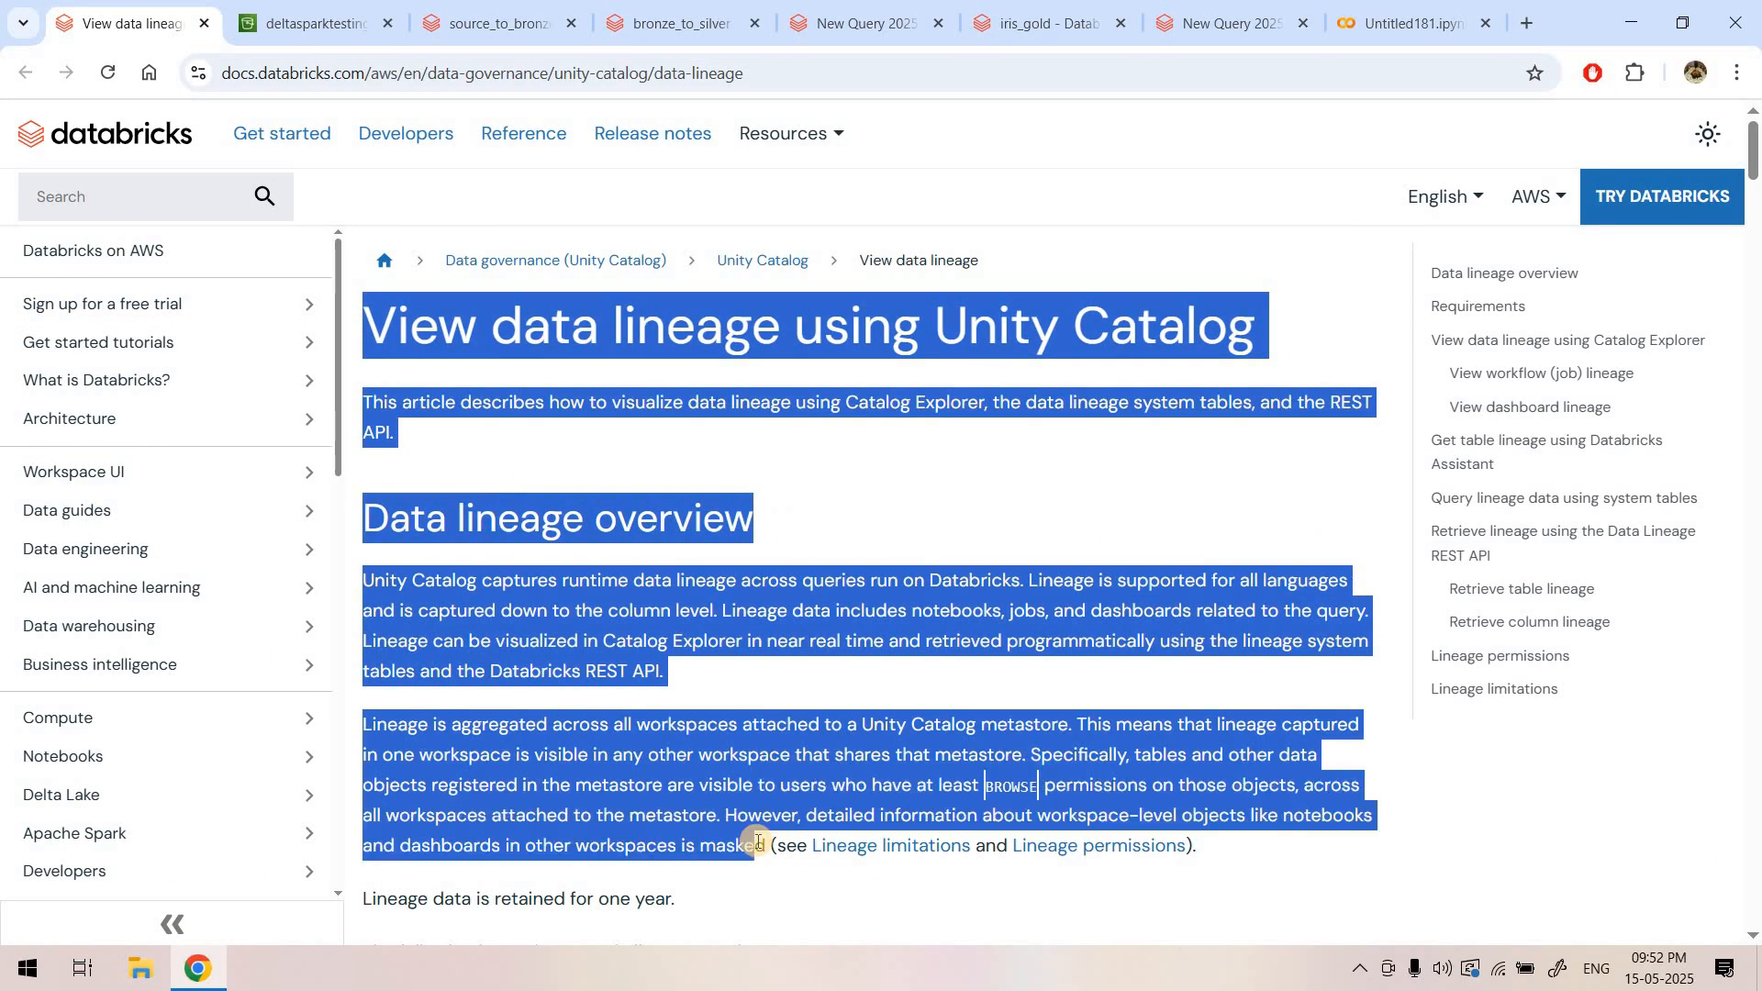
left_click(685, 754)
scroll(685, 755, "down", 5)
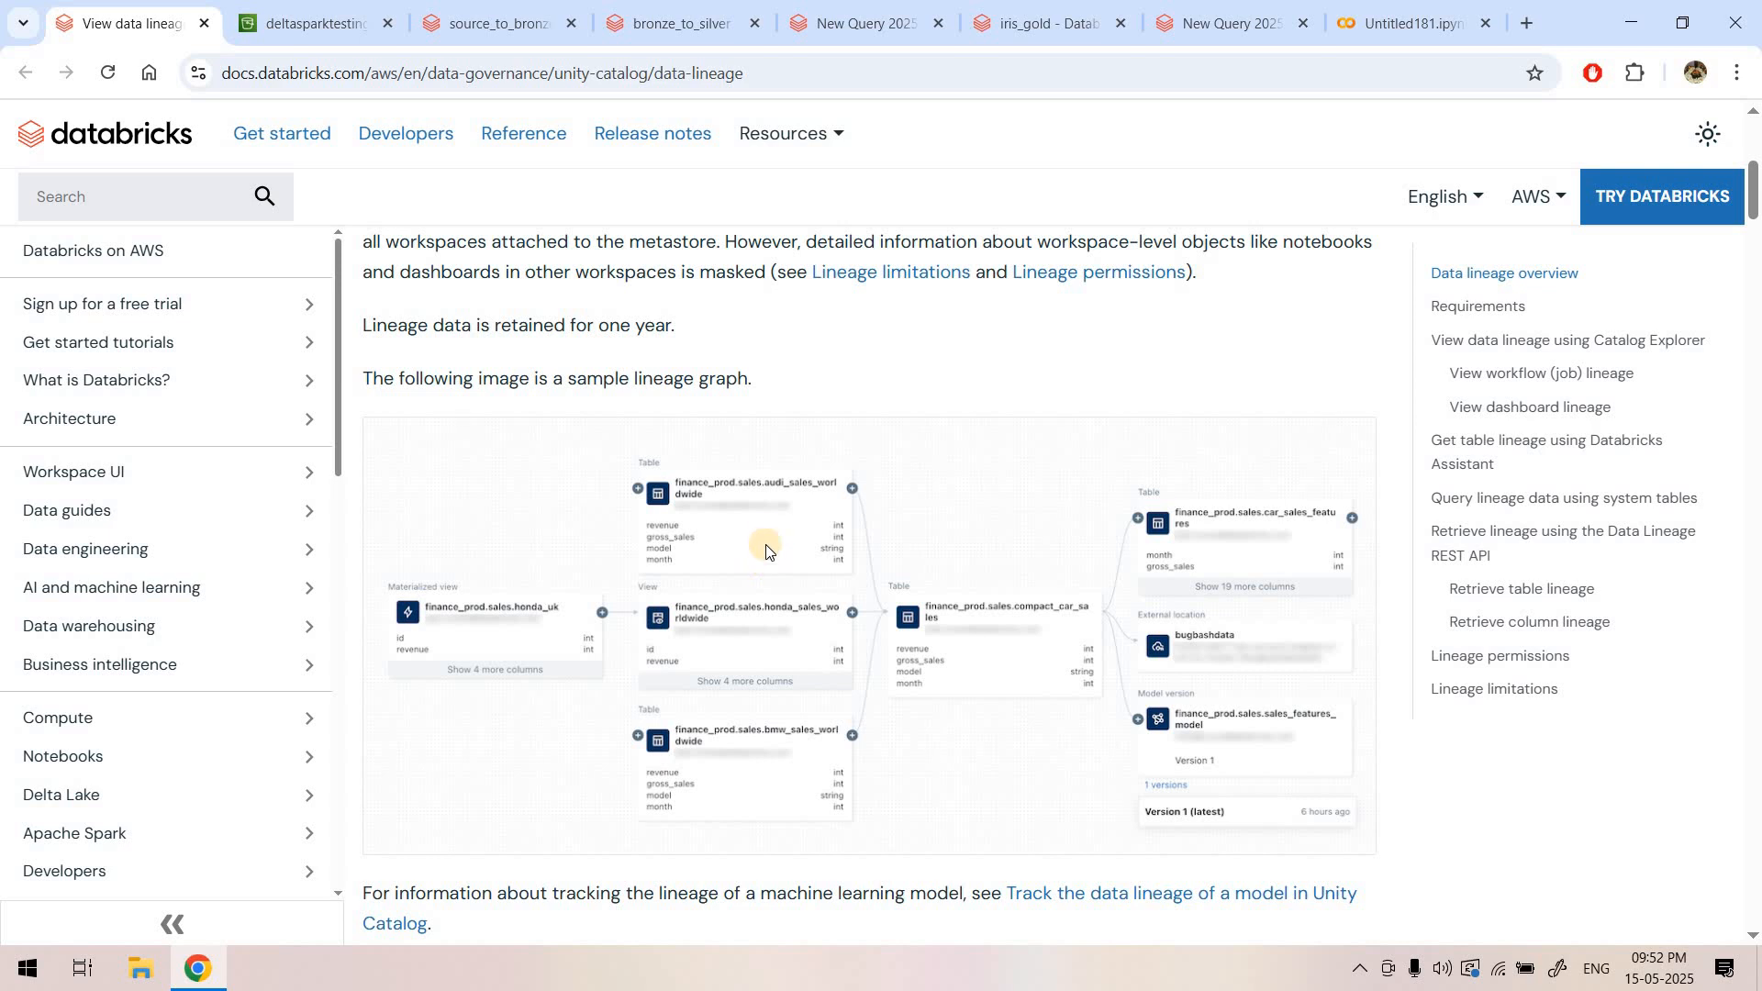
left_click(994, 11)
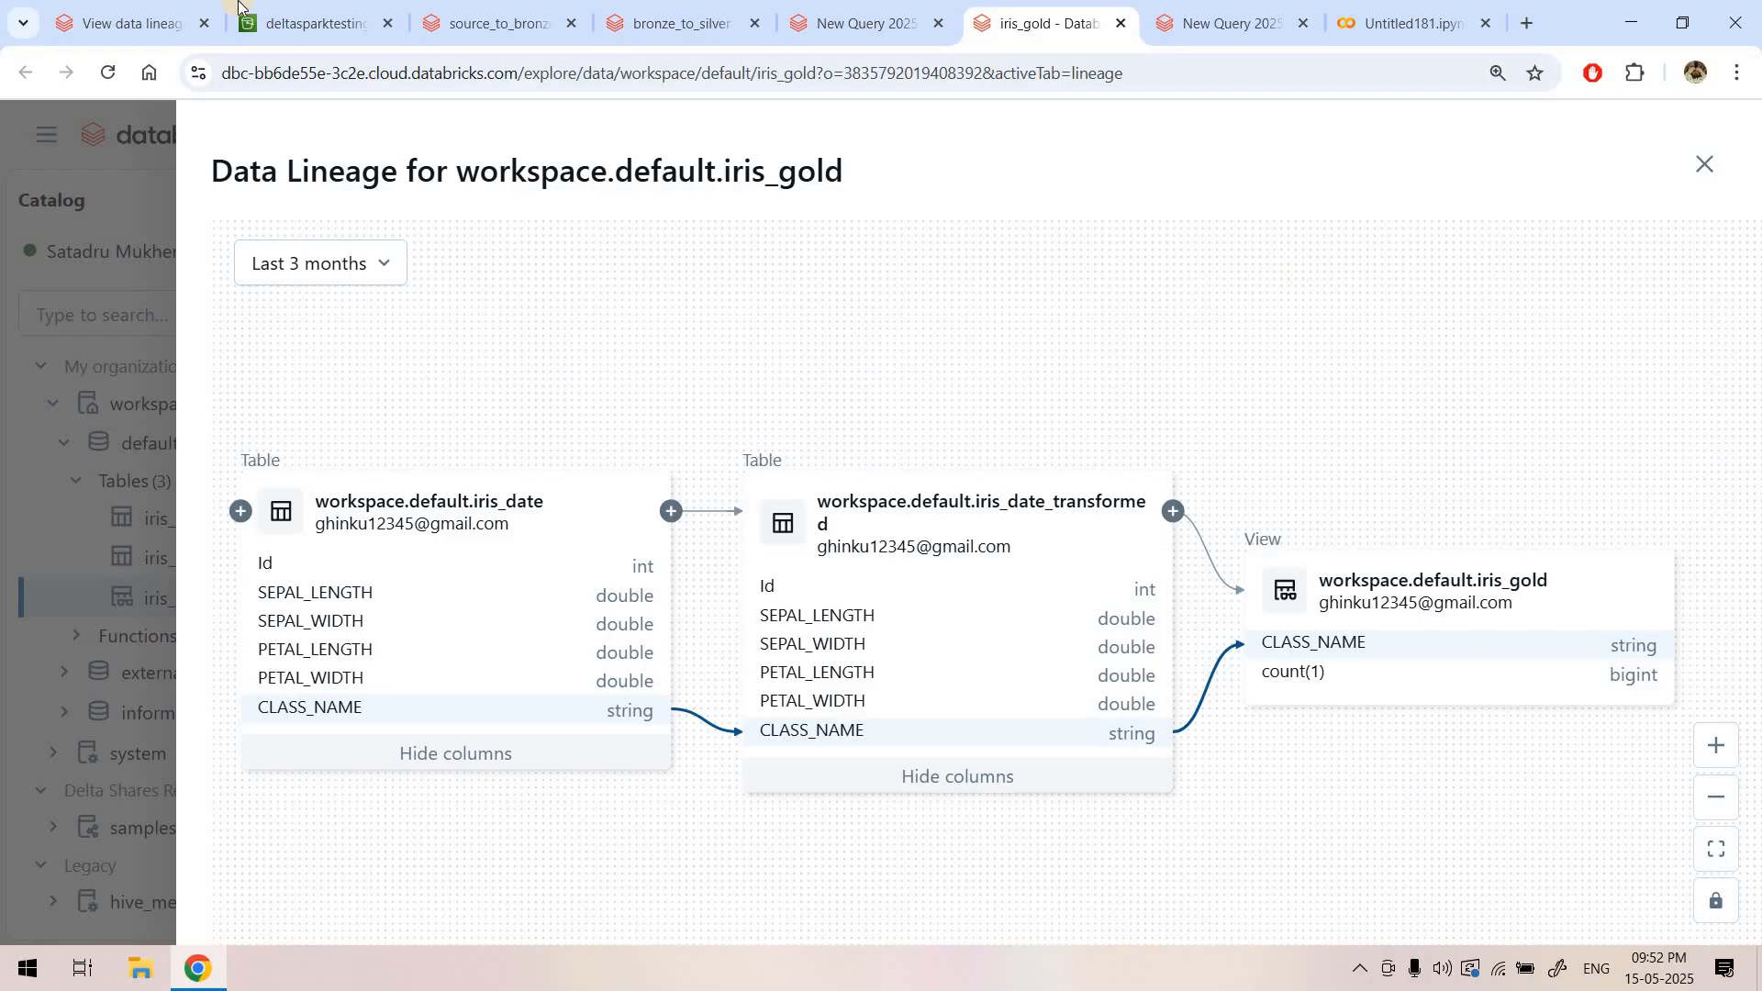
- Read through the Databricks data lineage documentation to the section on retrieving lineage with the Data Lineage REST API
left_click(129, 23)
scroll(708, 648, "down", 20)
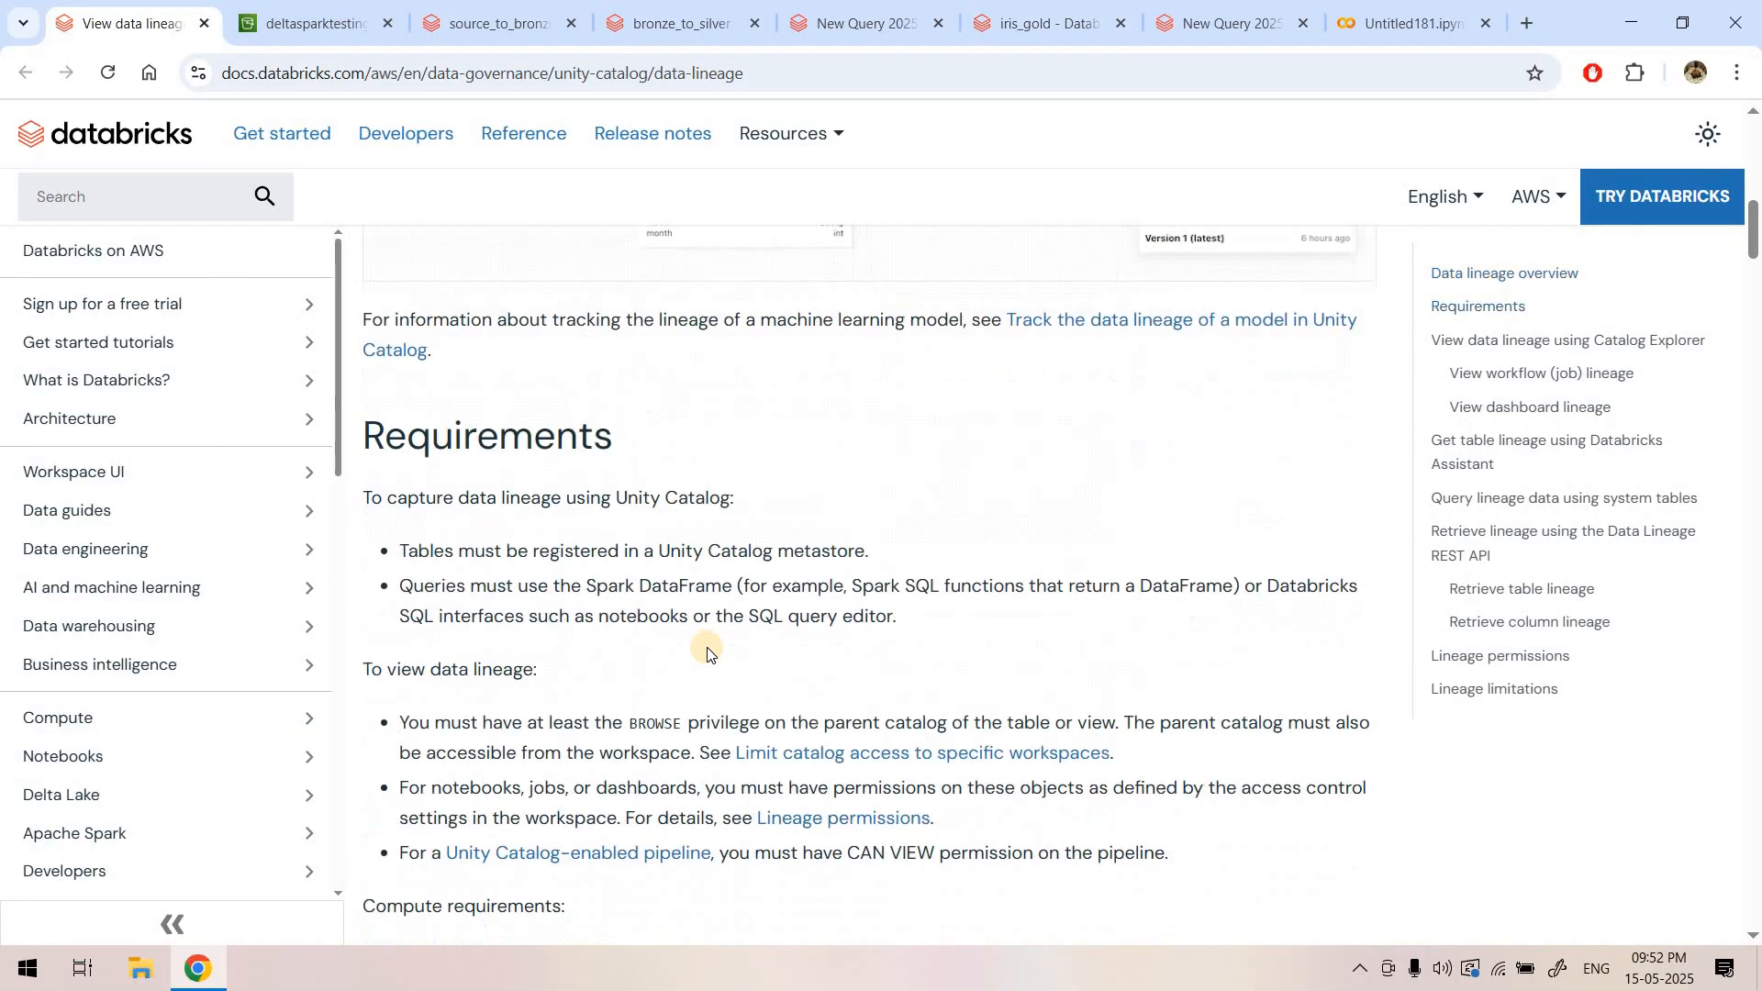
scroll(707, 650, "down", 20)
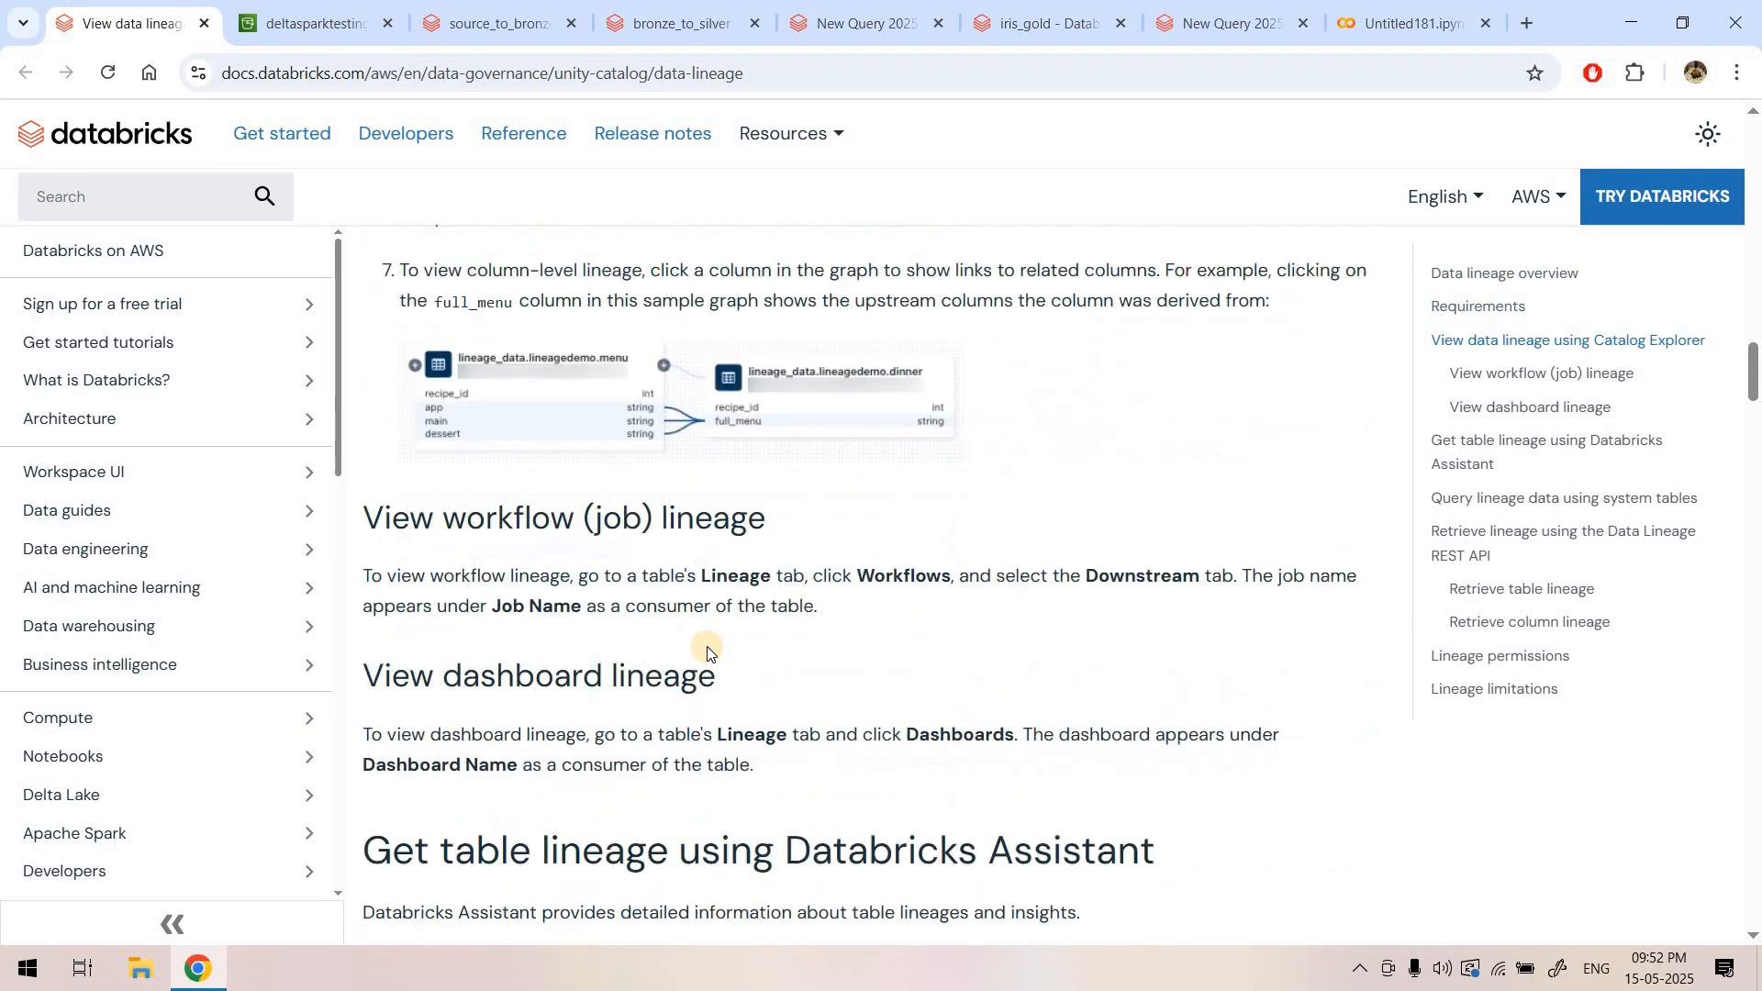
scroll(706, 646, "down", 7)
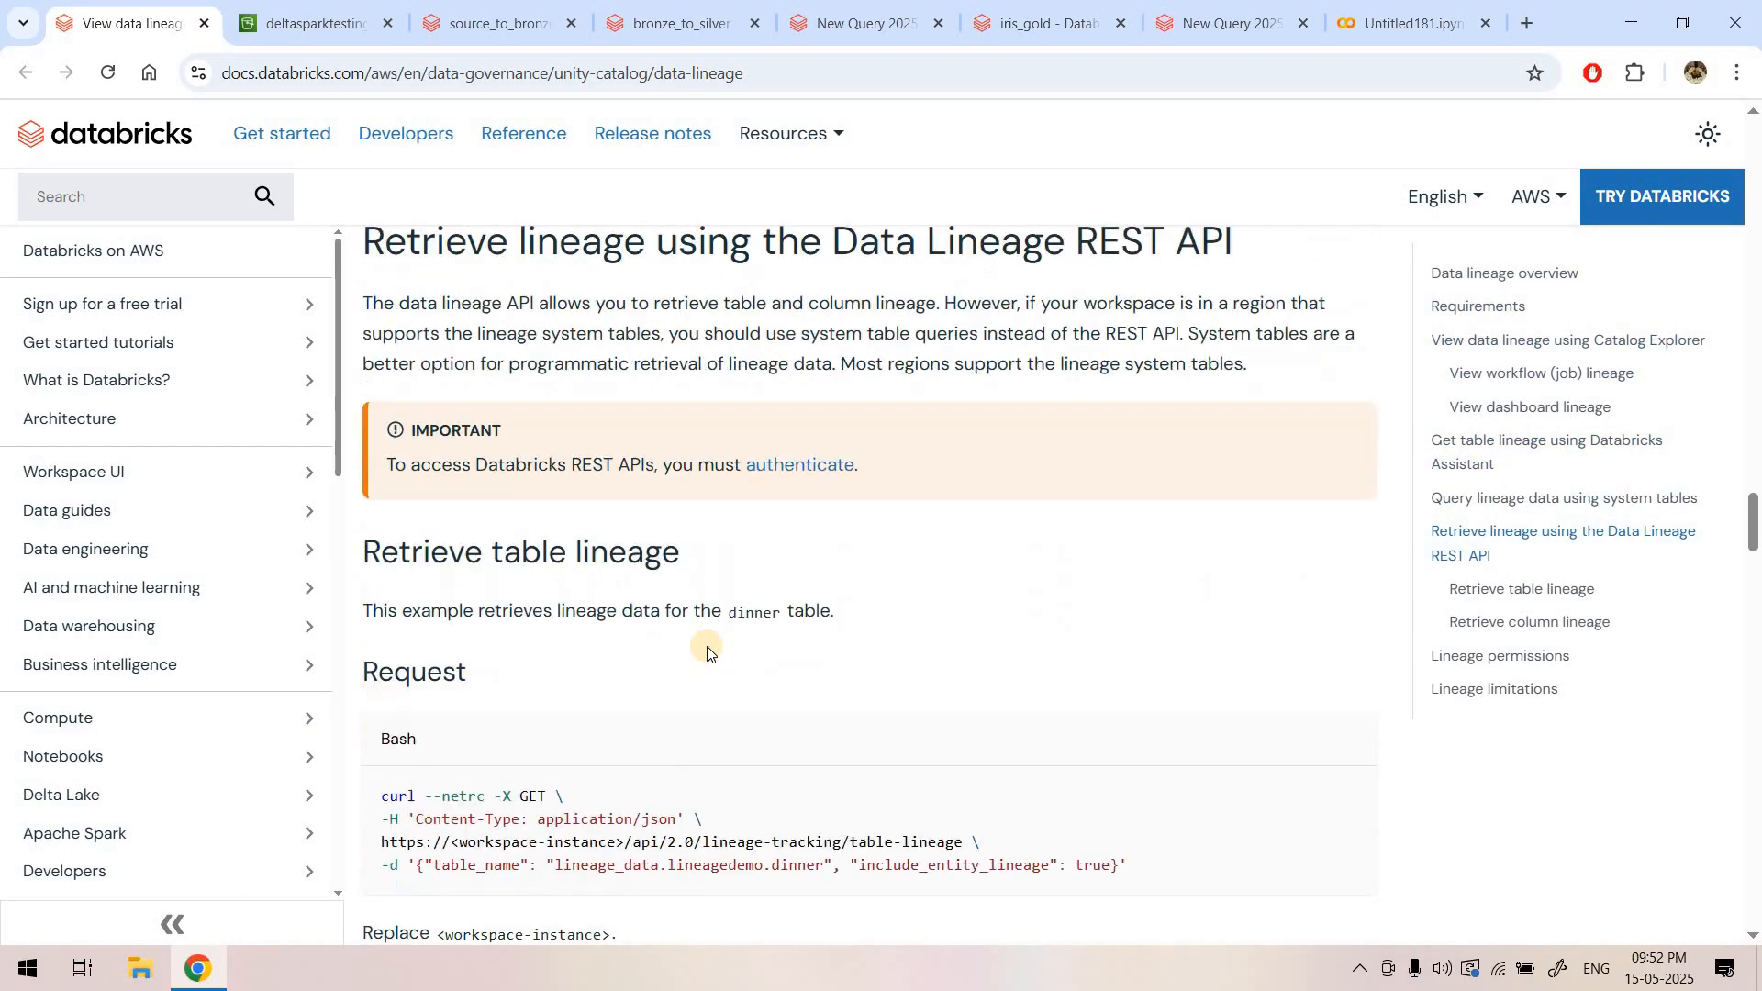
scroll(707, 646, "up", 7)
left_click_drag(364, 585, 1226, 583)
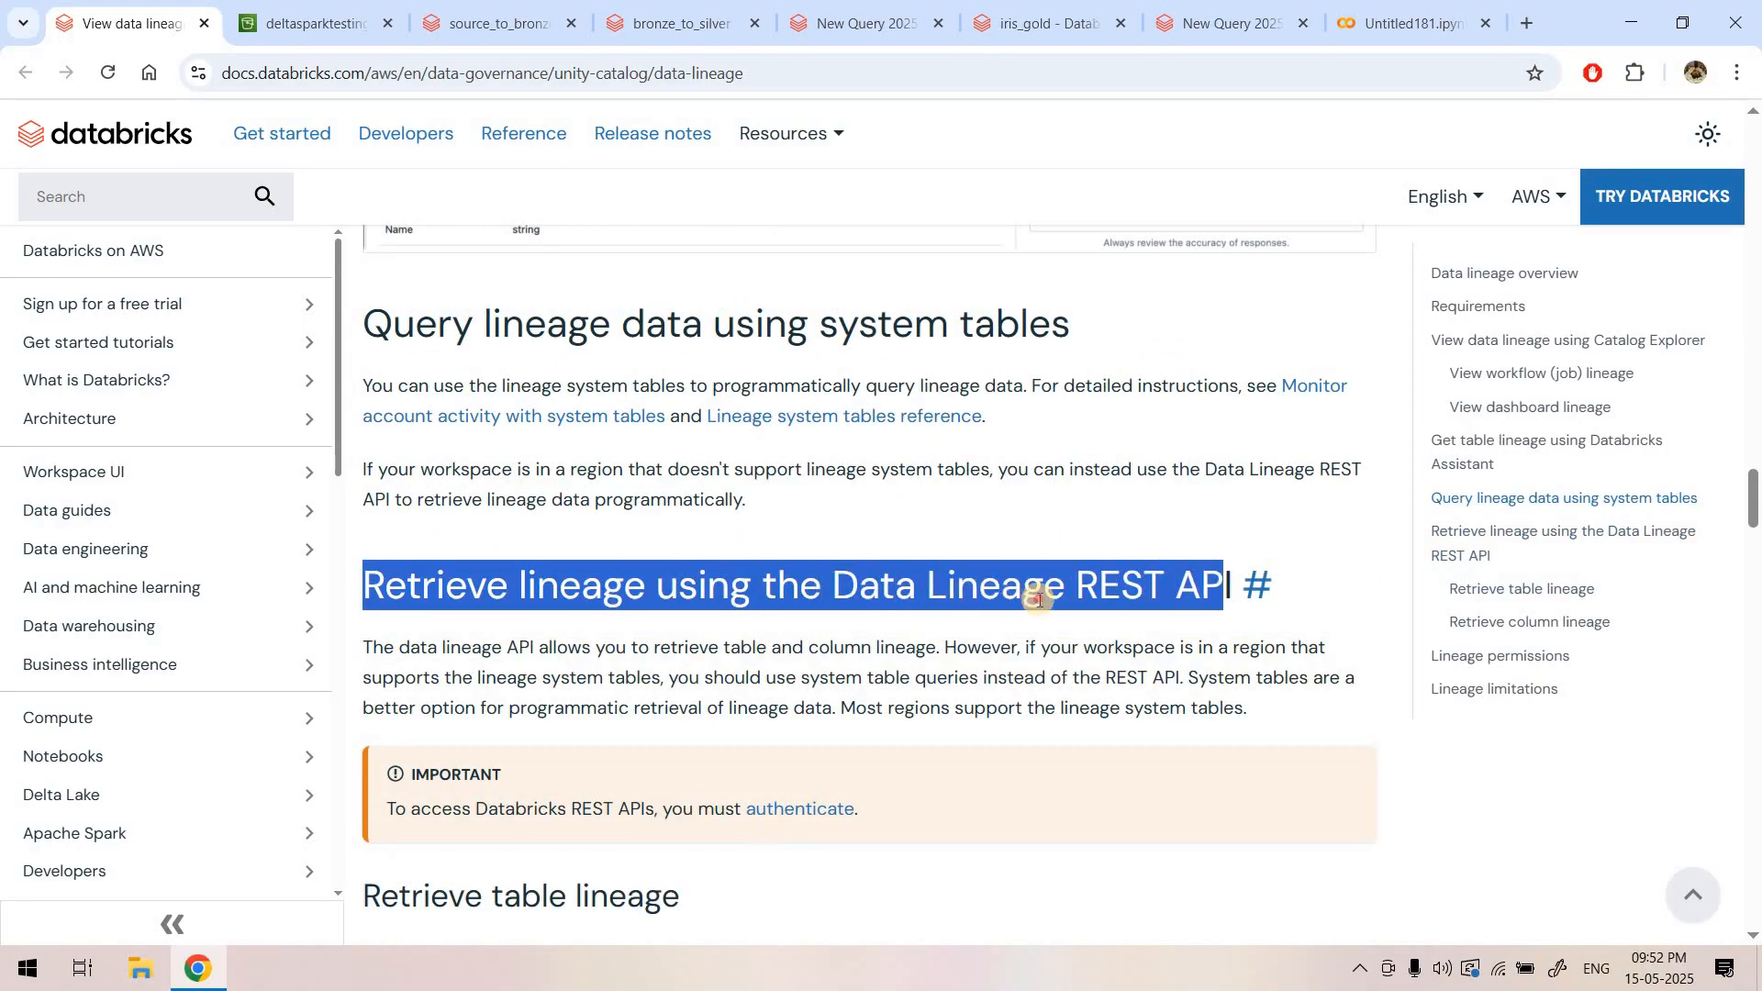
left_click(1129, 587)
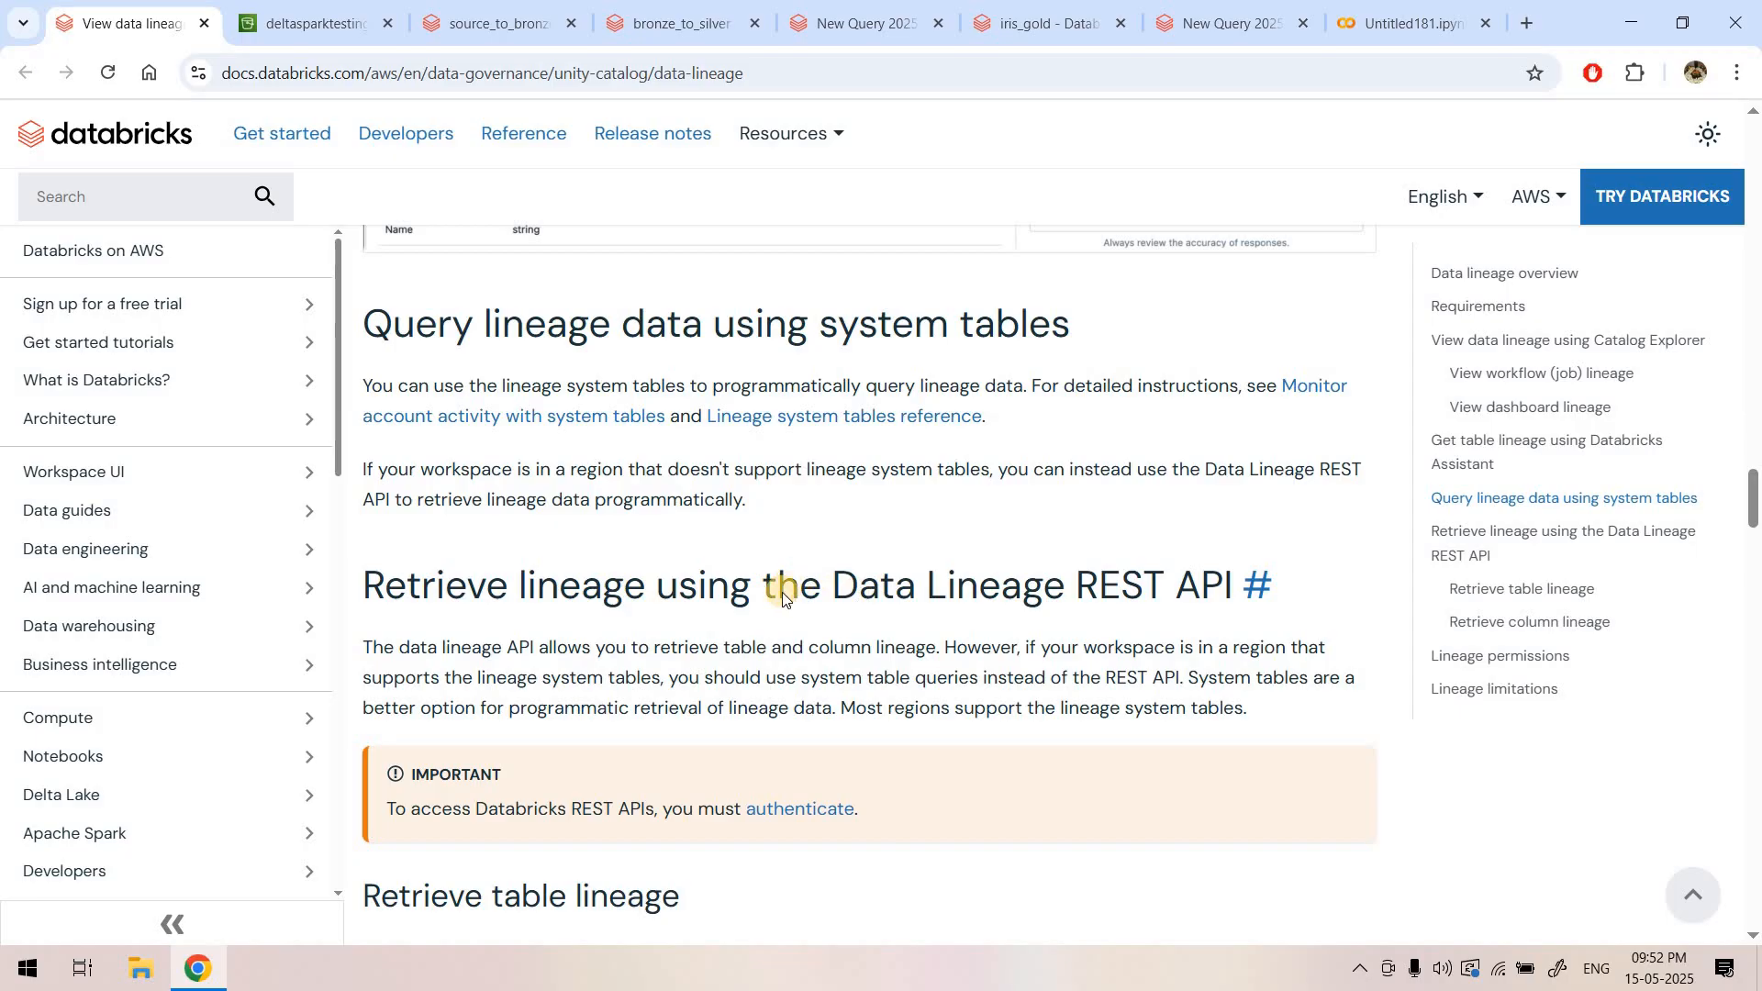
scroll(790, 587, "down", 6)
- Examine the table lineage request example's endpoint URL, its JSON payload, the table name and the include_entity_lineage option
left_click_drag(964, 612, 393, 630)
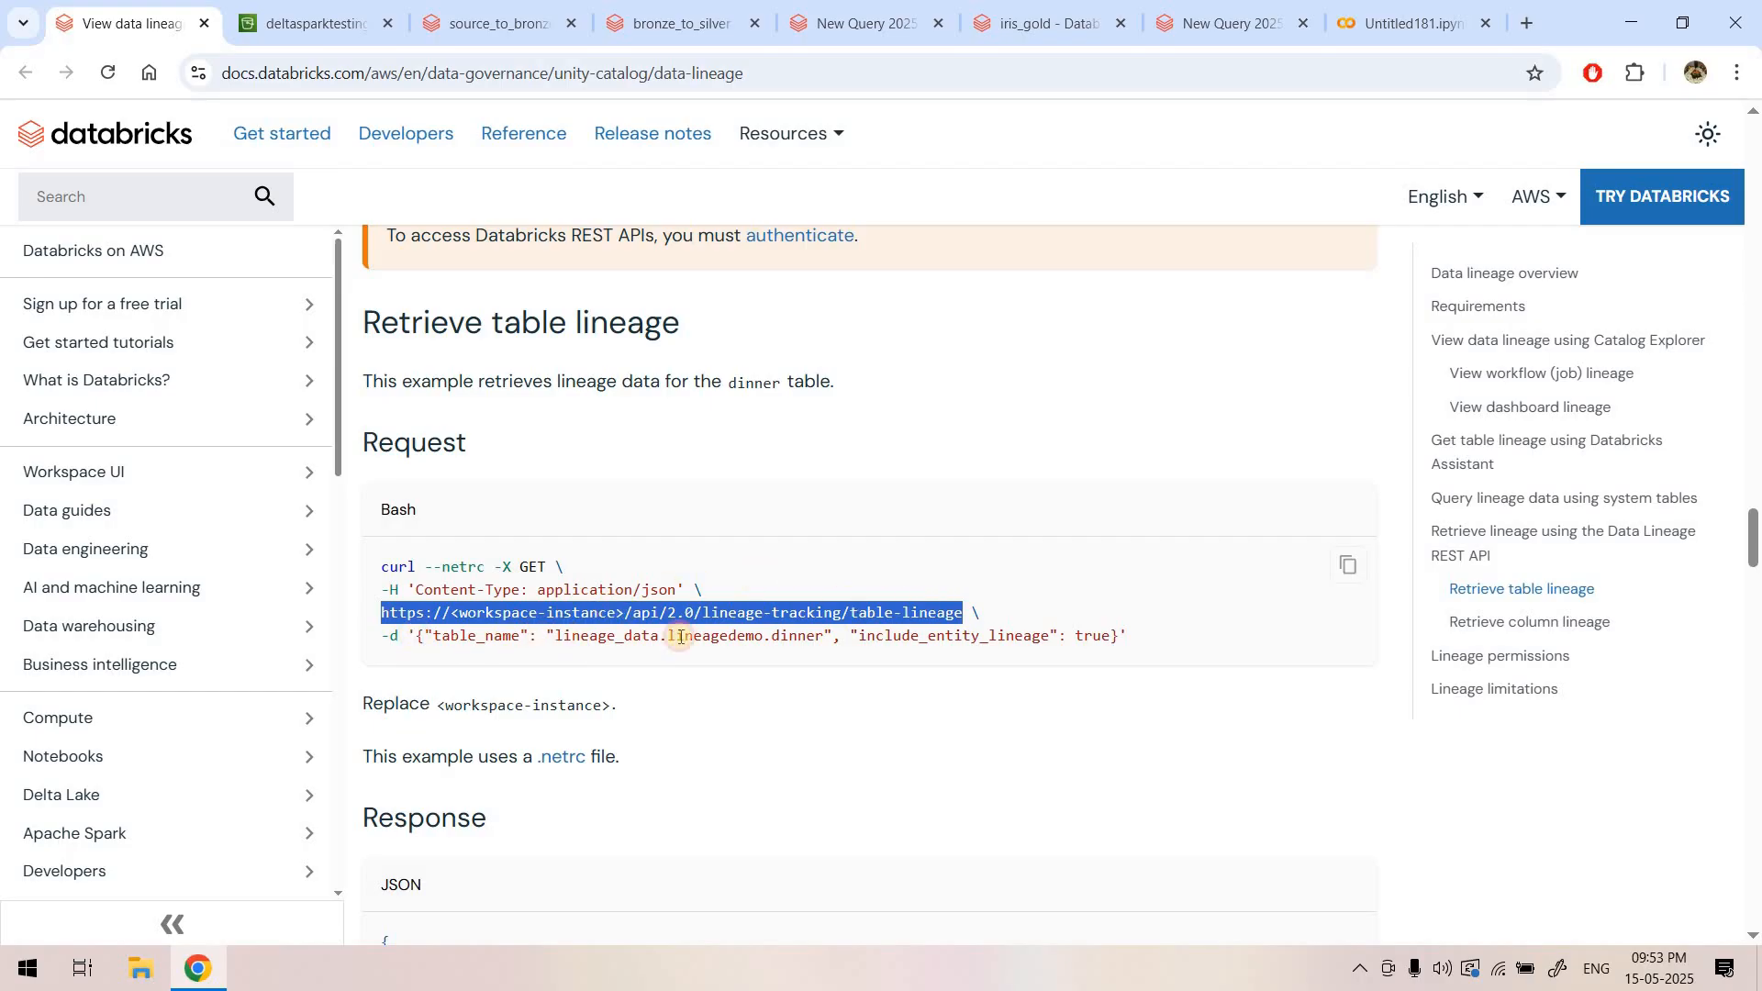
left_click_drag(417, 637, 1127, 636)
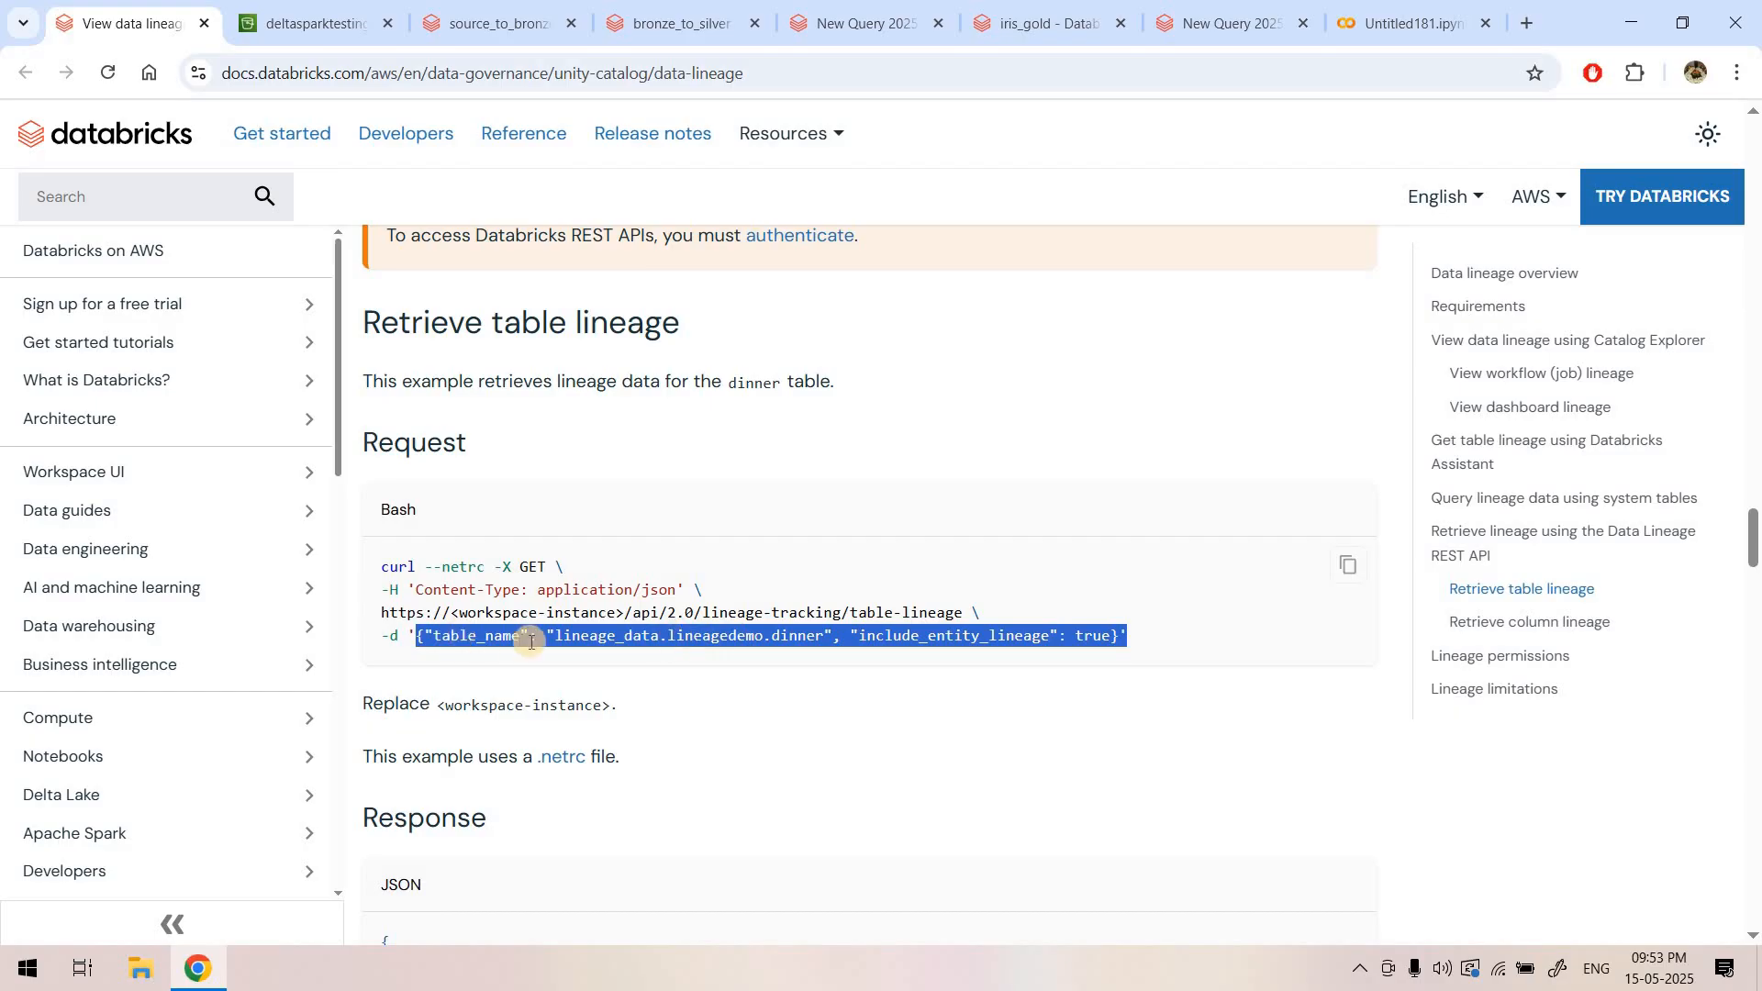
left_click_drag(551, 635, 825, 635)
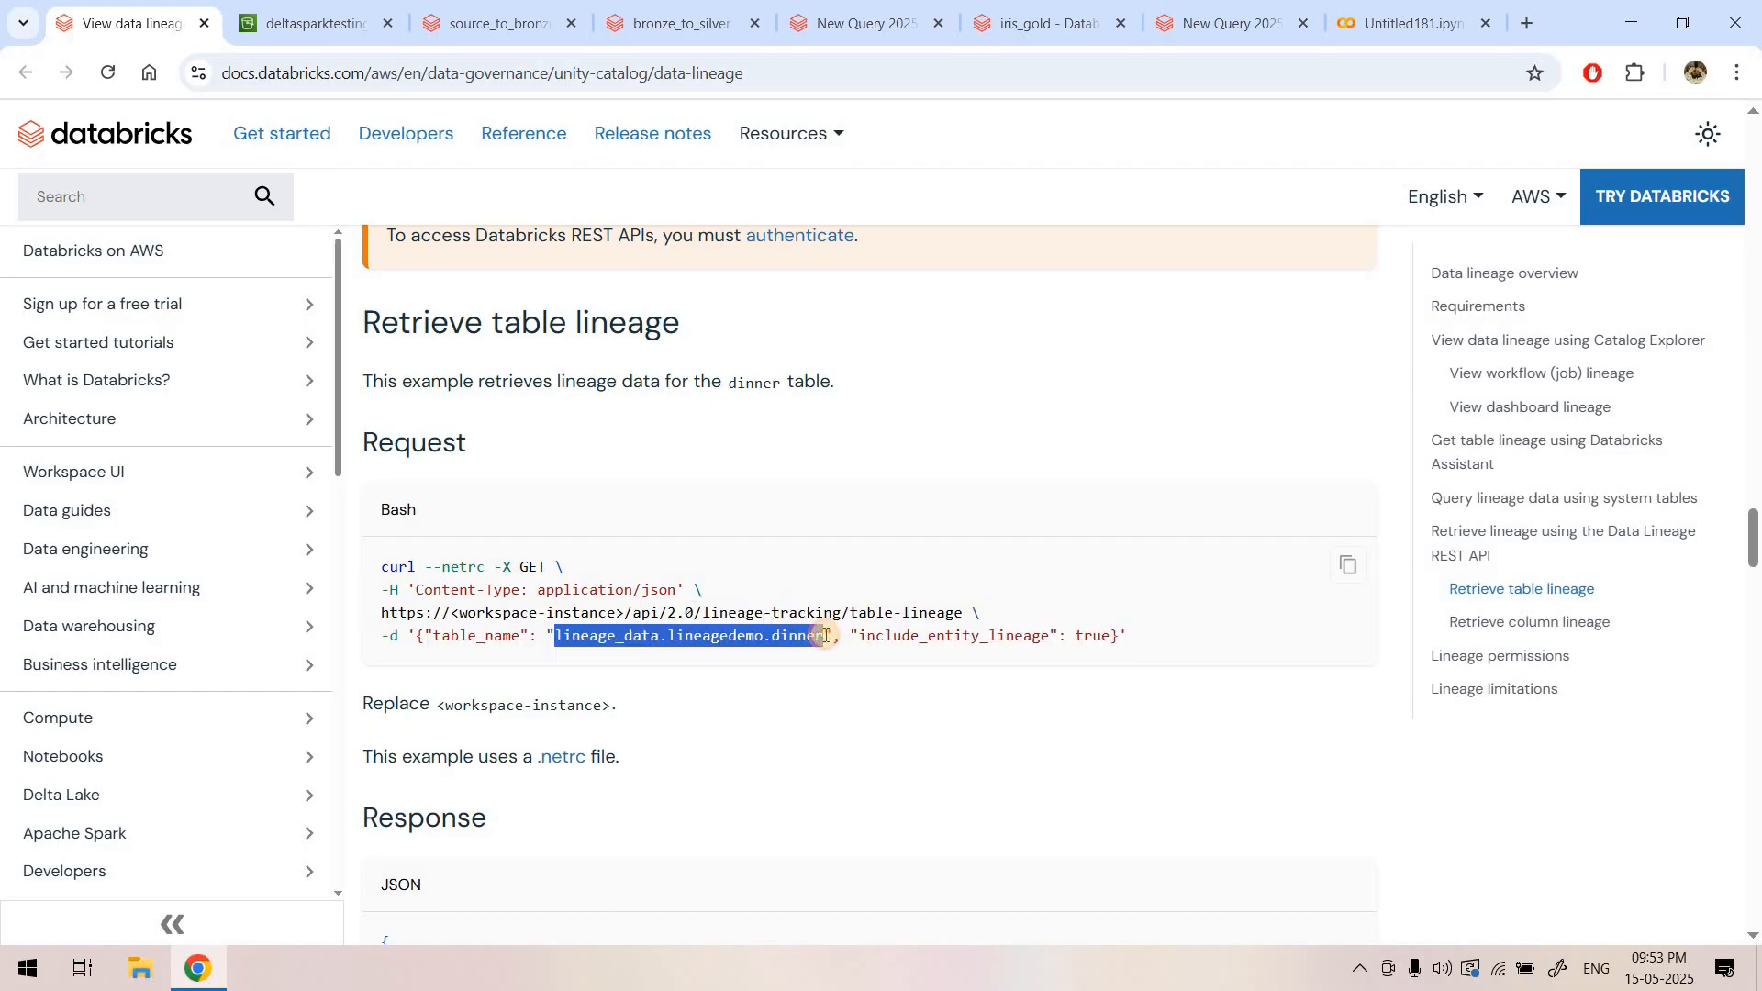
double_click(924, 639)
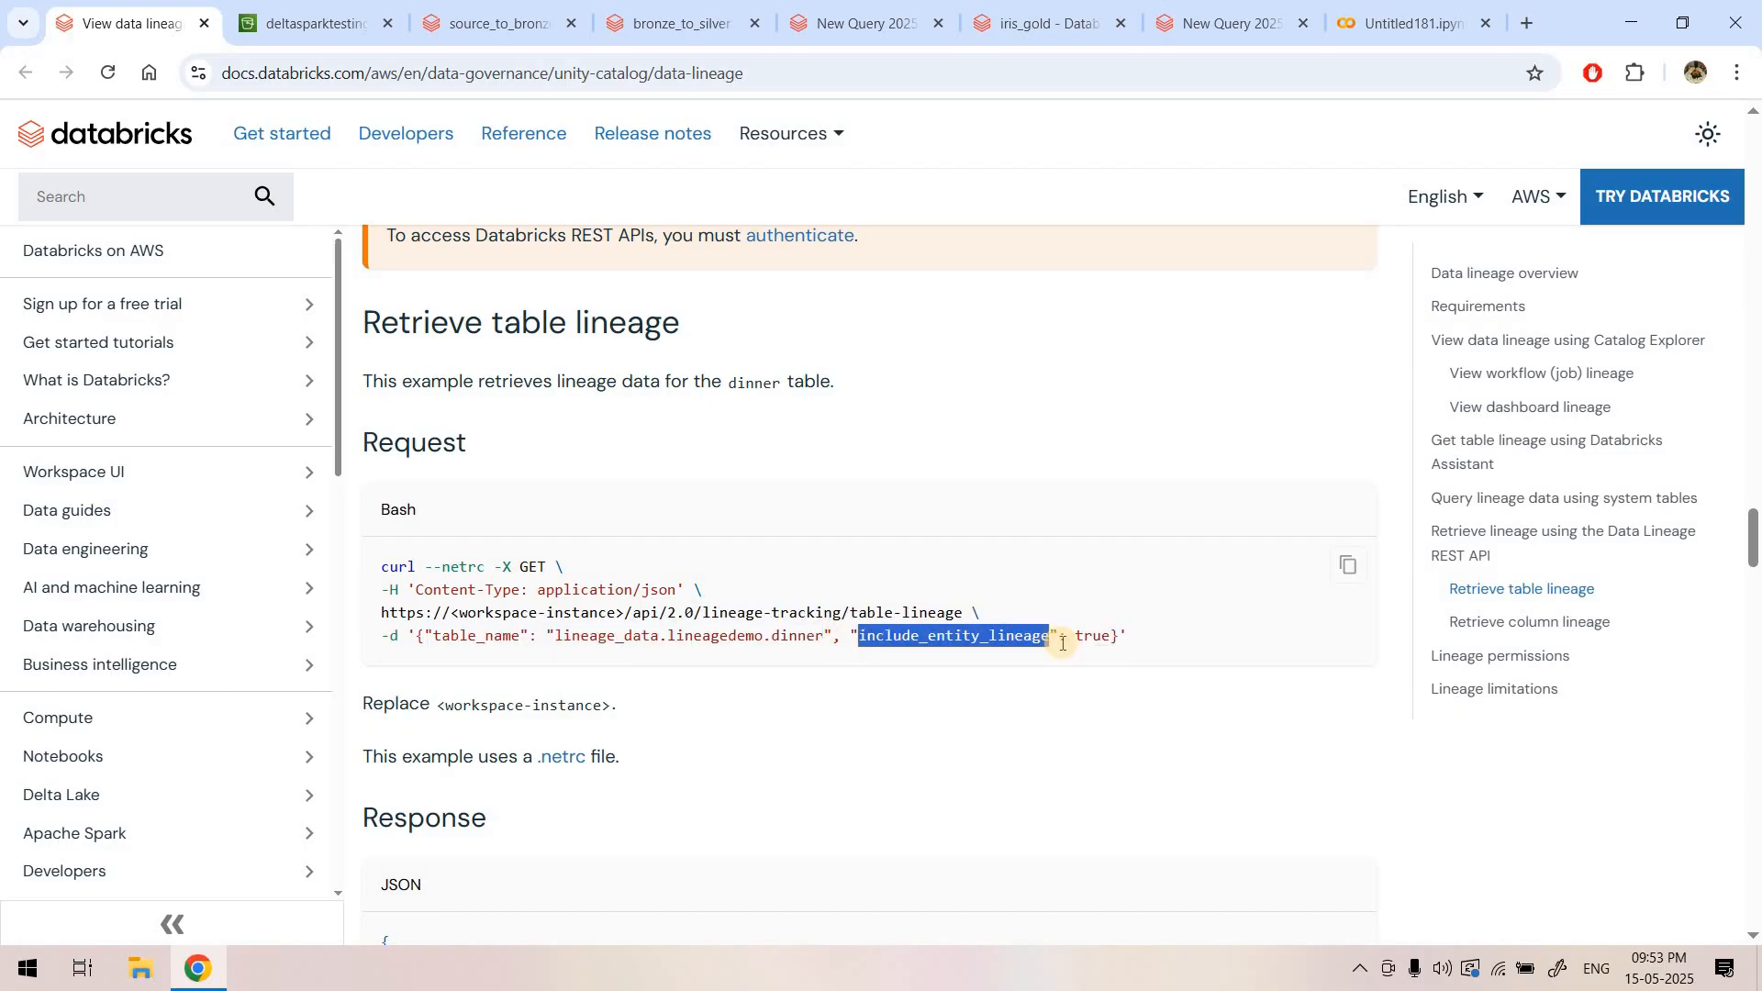
double_click(1088, 639)
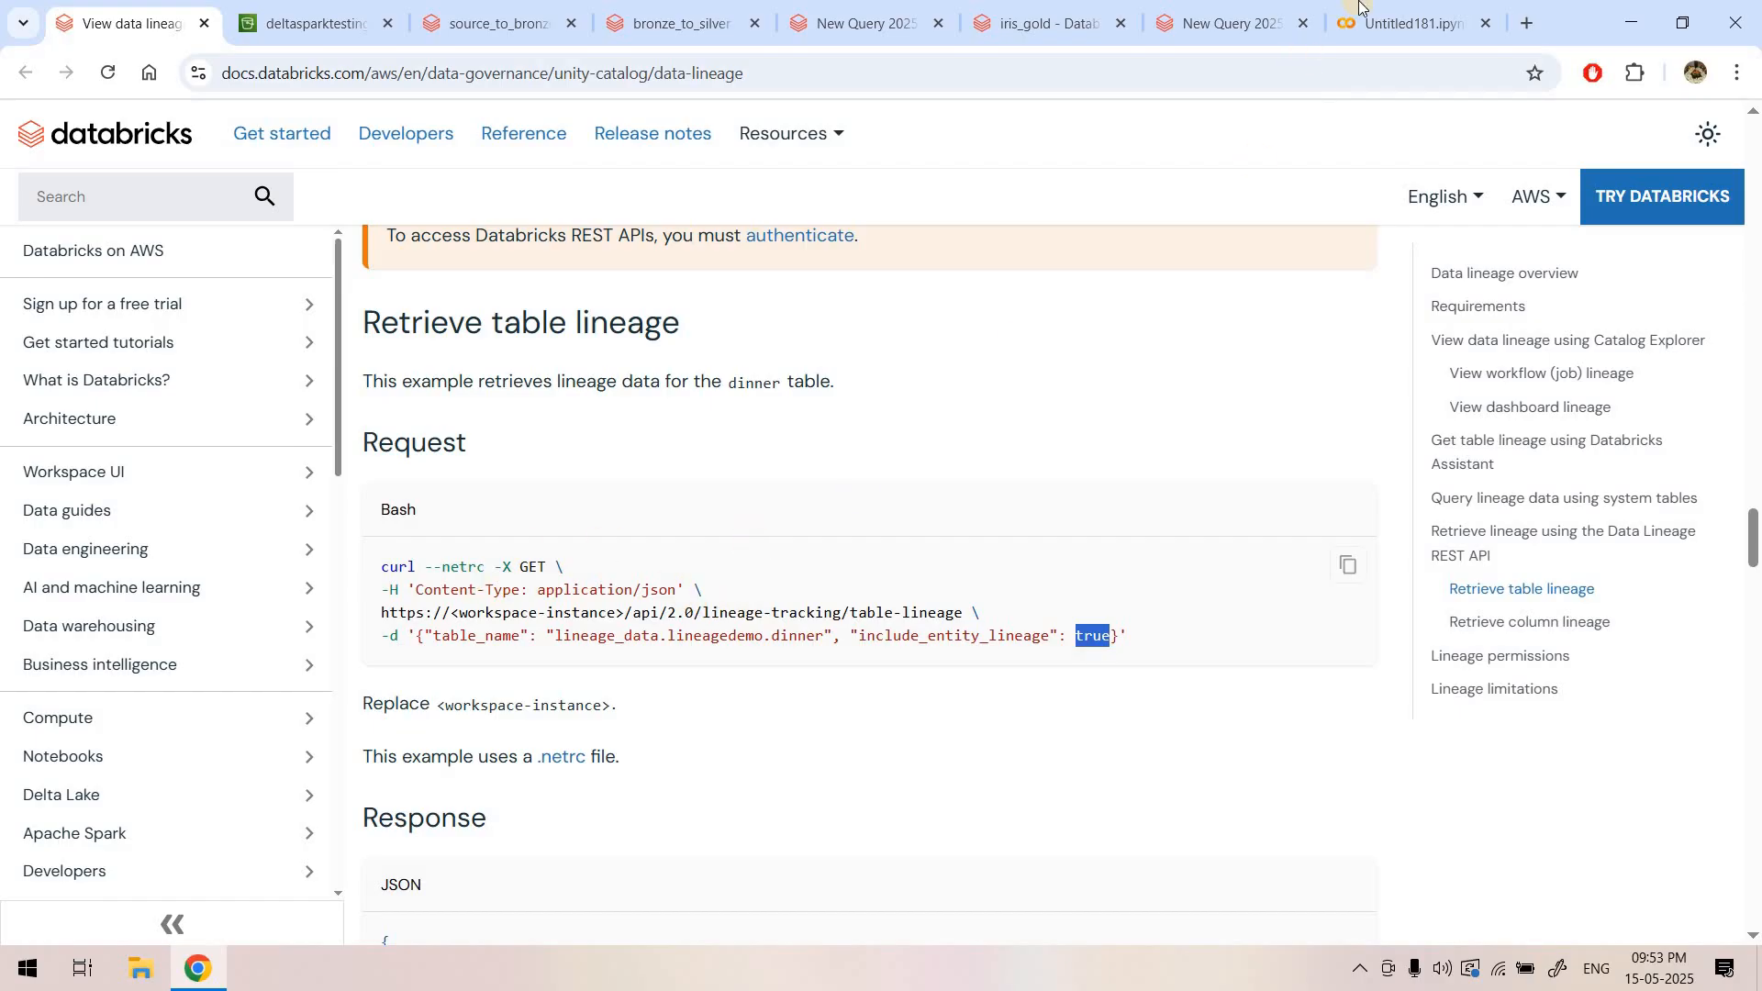
- Switch to the Colab notebook Untitled181.ipynb and run the cells importing requests and json and setting access_token
left_click(1405, 23)
left_click(346, 256)
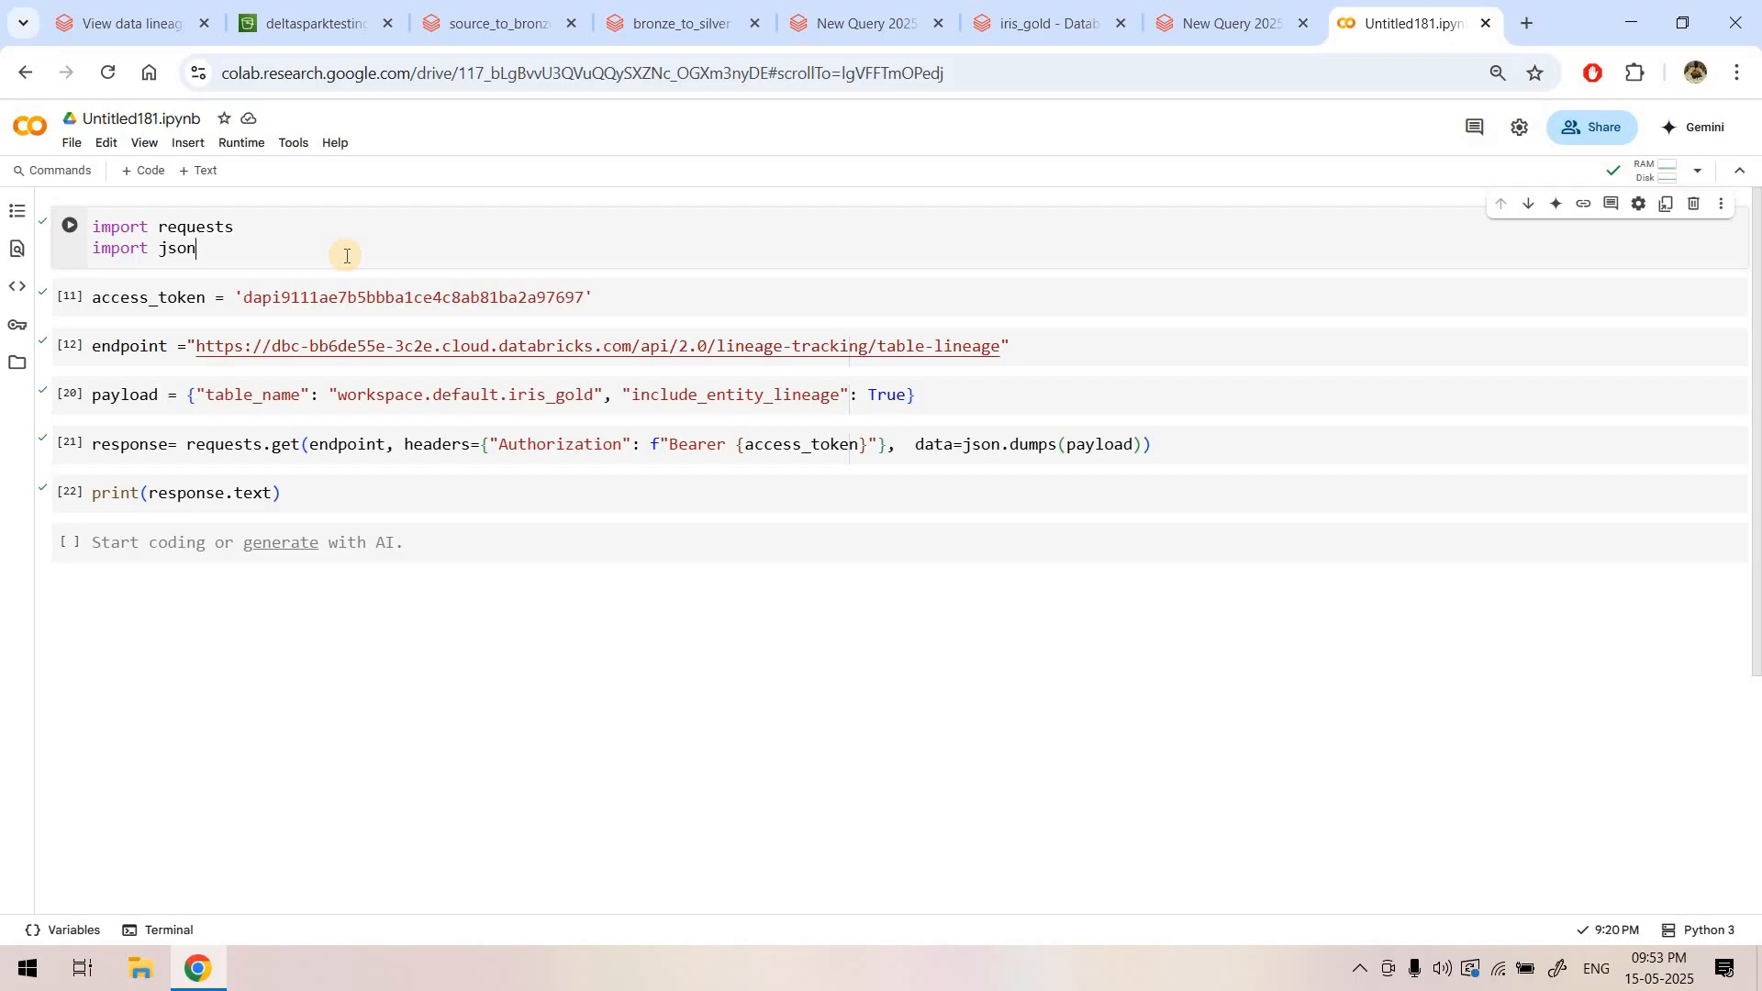
key("shift+Return")
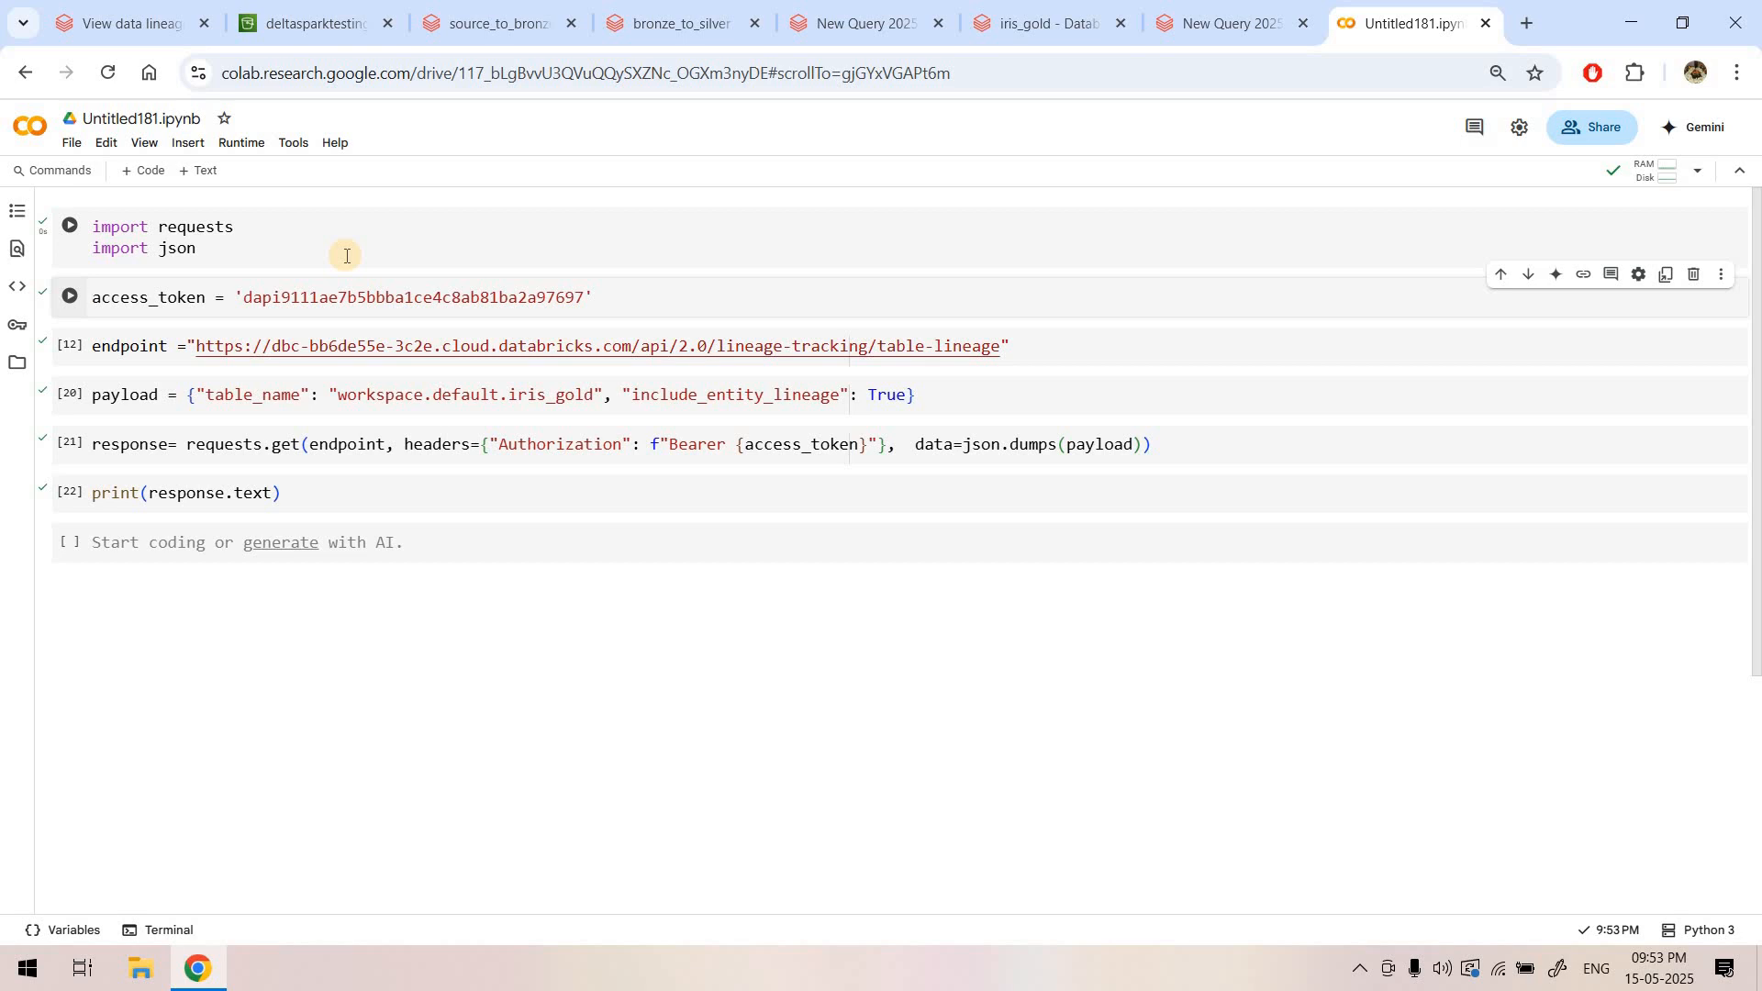
left_click(70, 296)
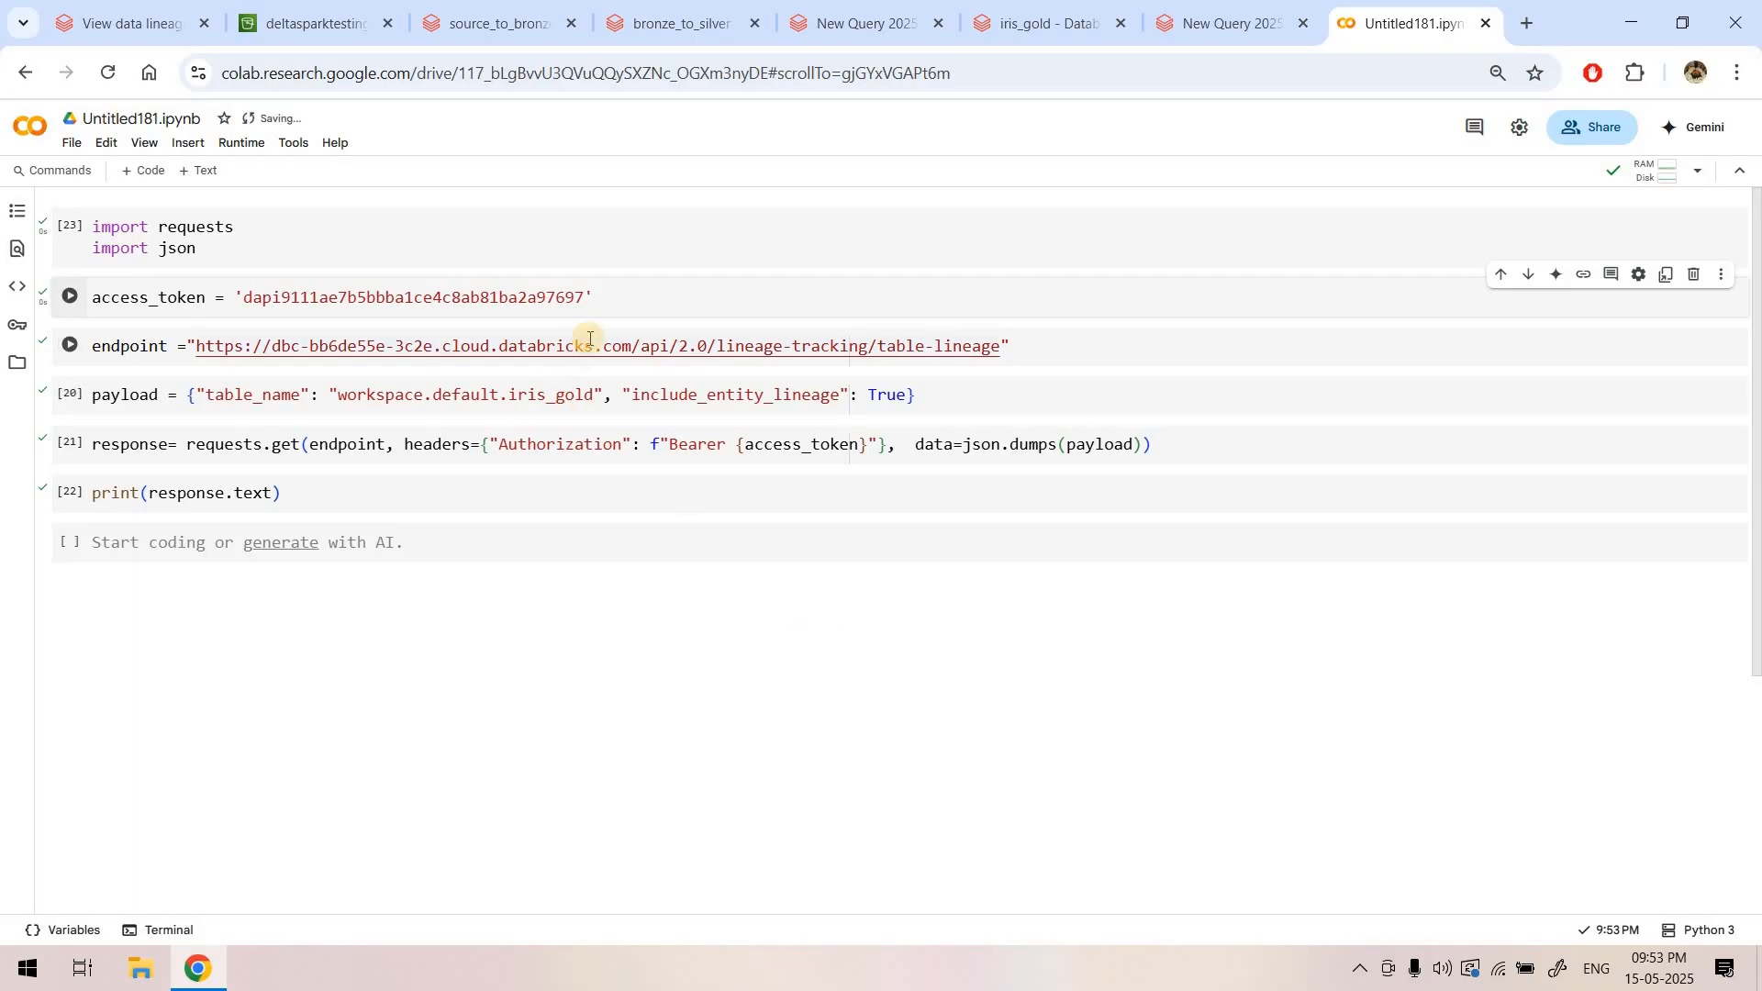
- From the access_token value, switch to Databricks, open the user settings in a new tab and show the developer access tokens page
double_click(306, 295)
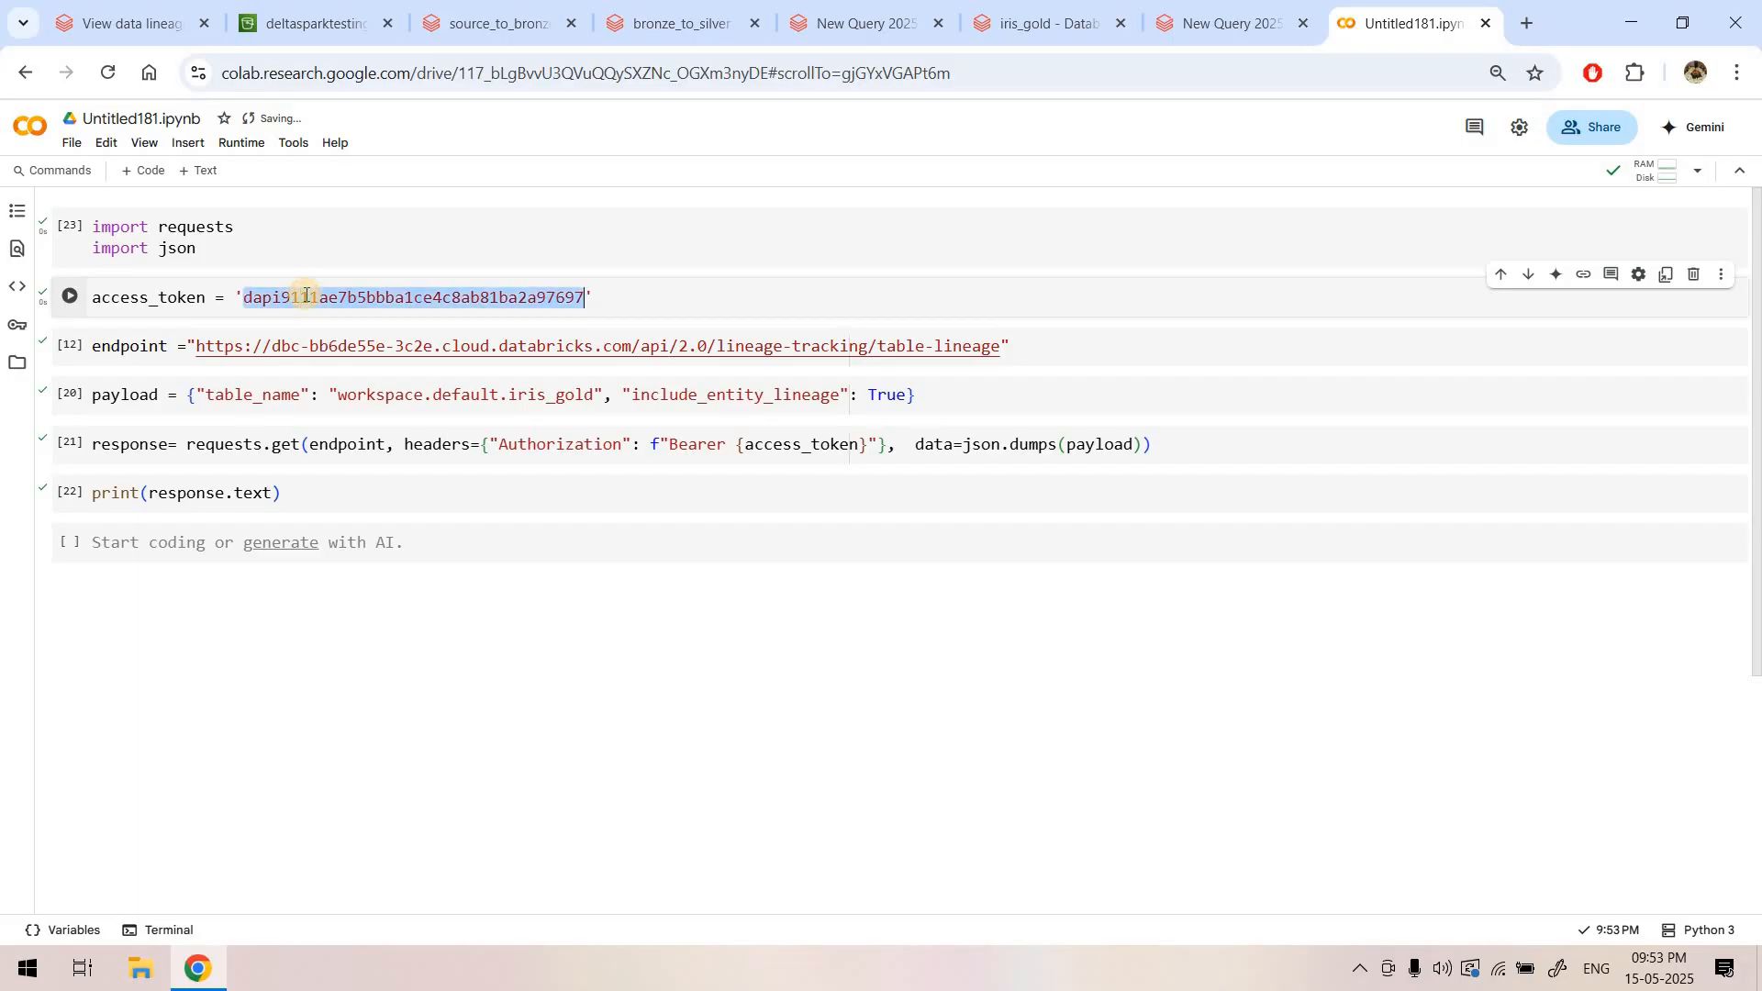
left_click(470, 5)
left_click(1718, 135)
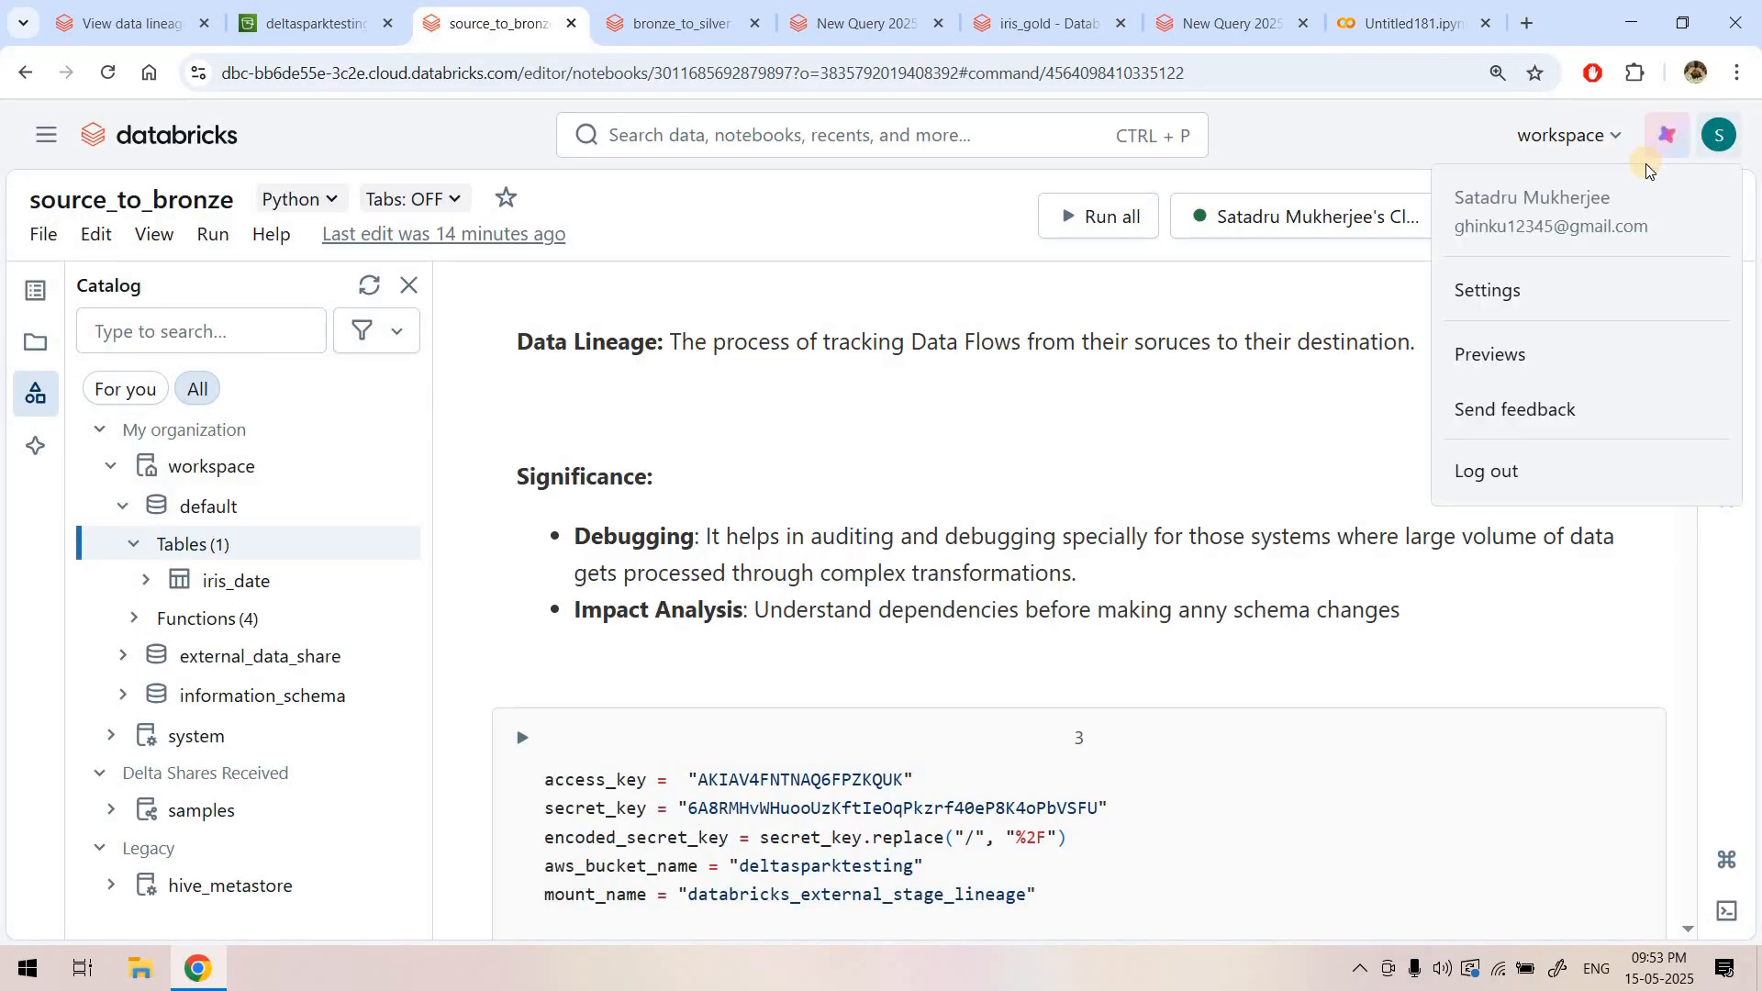
right_click(1491, 290)
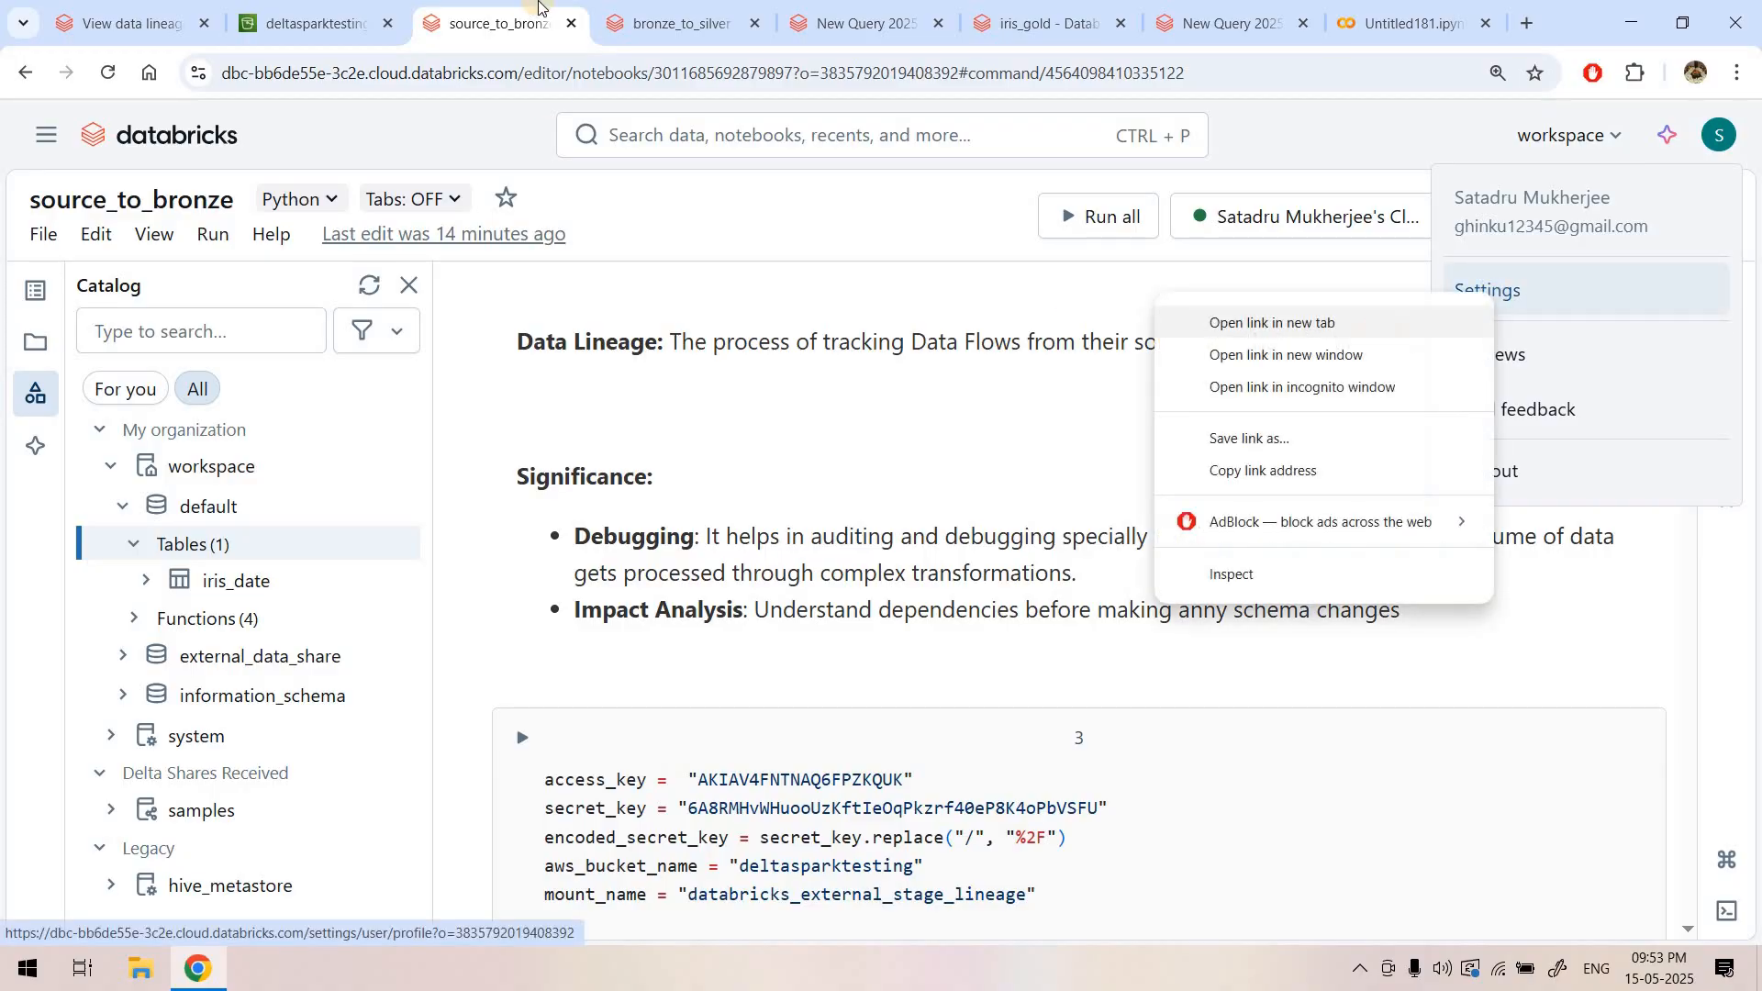
key("Return")
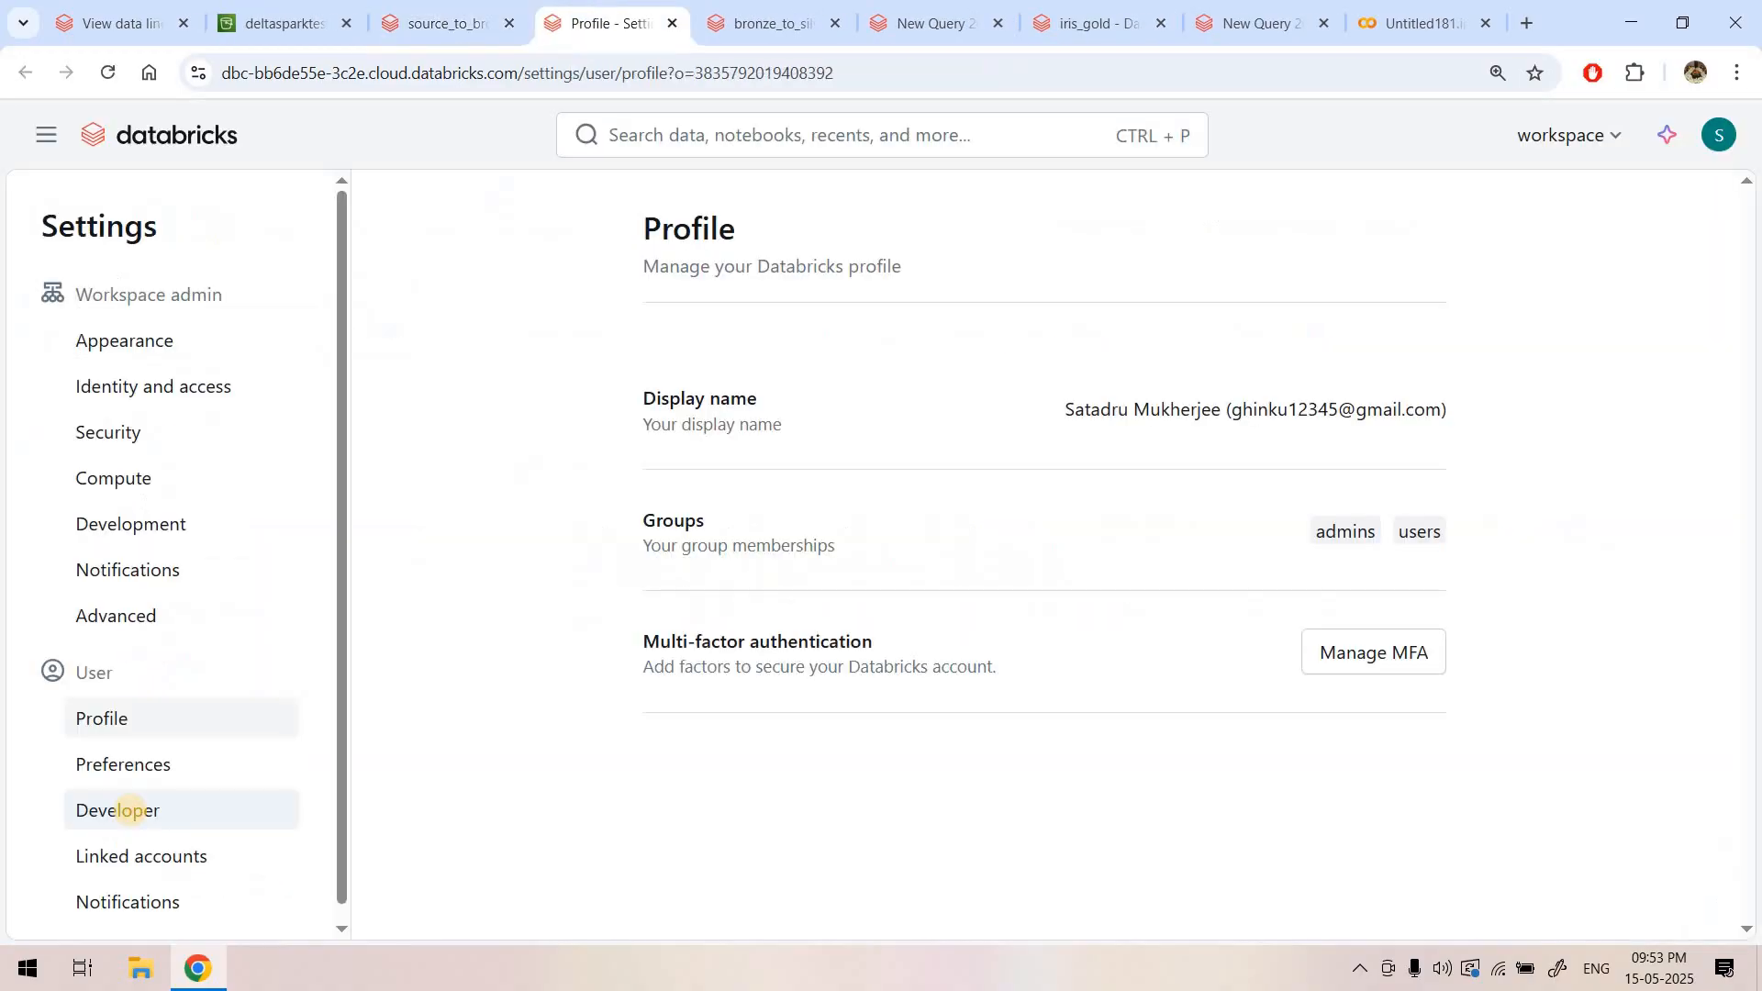
left_click(129, 809)
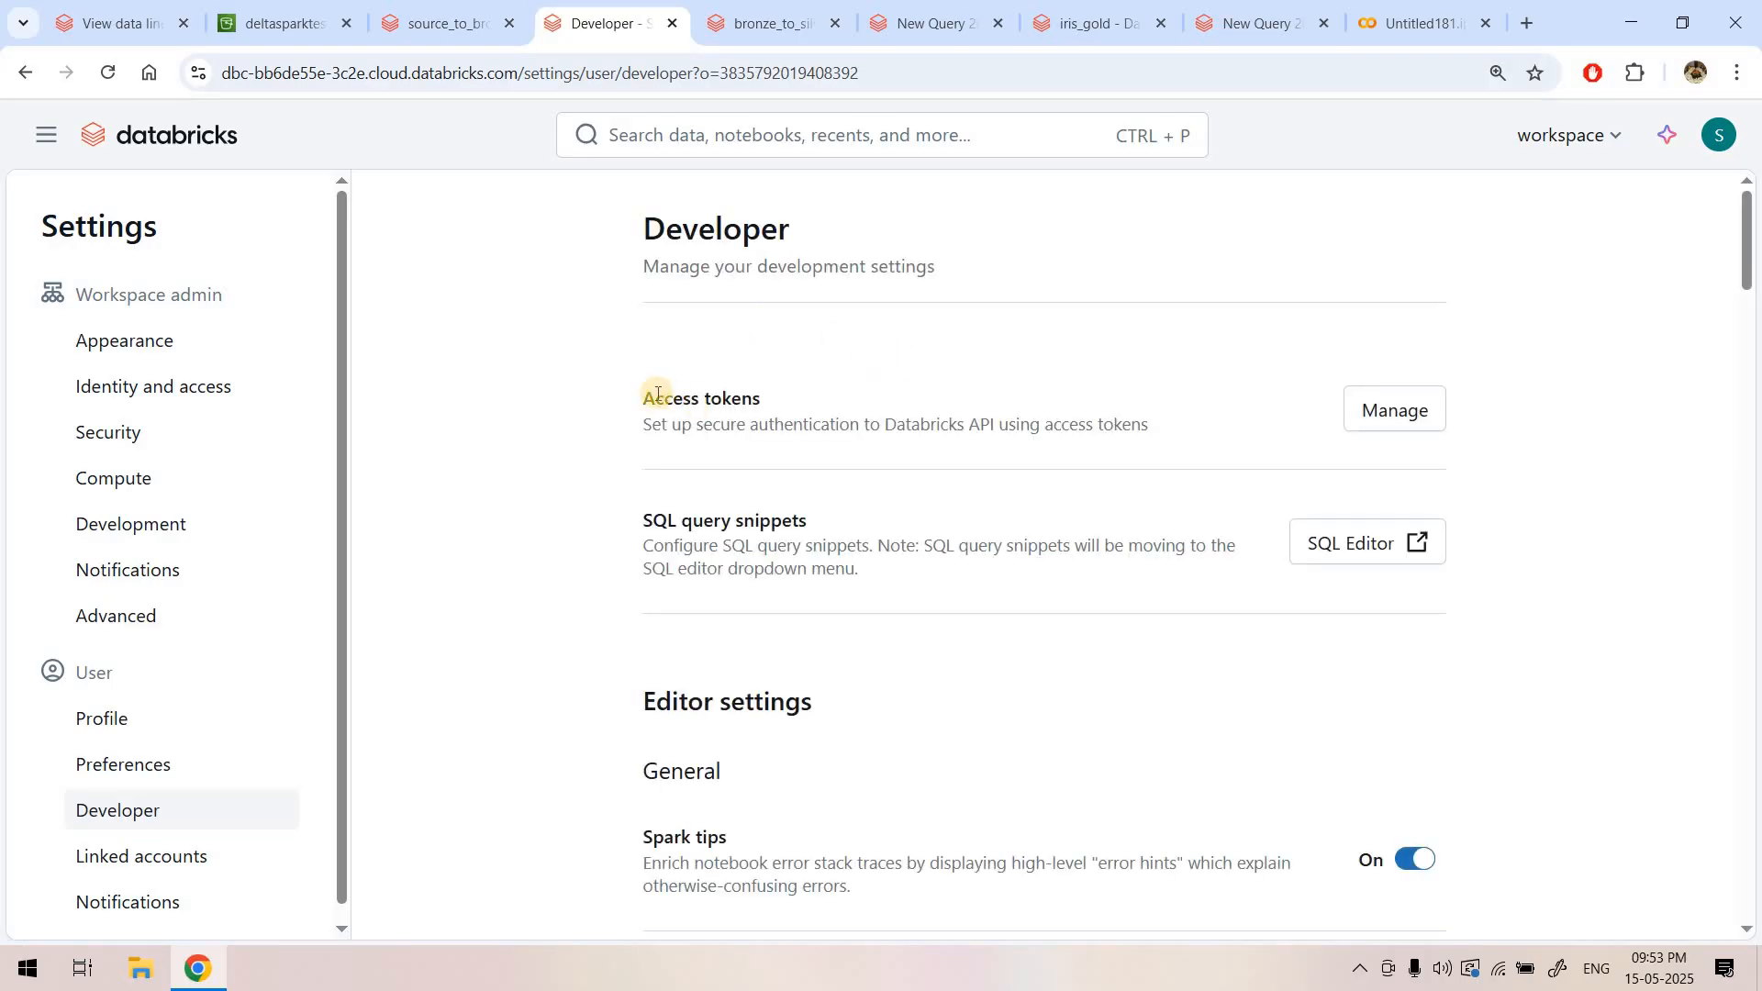
left_click(1368, 410)
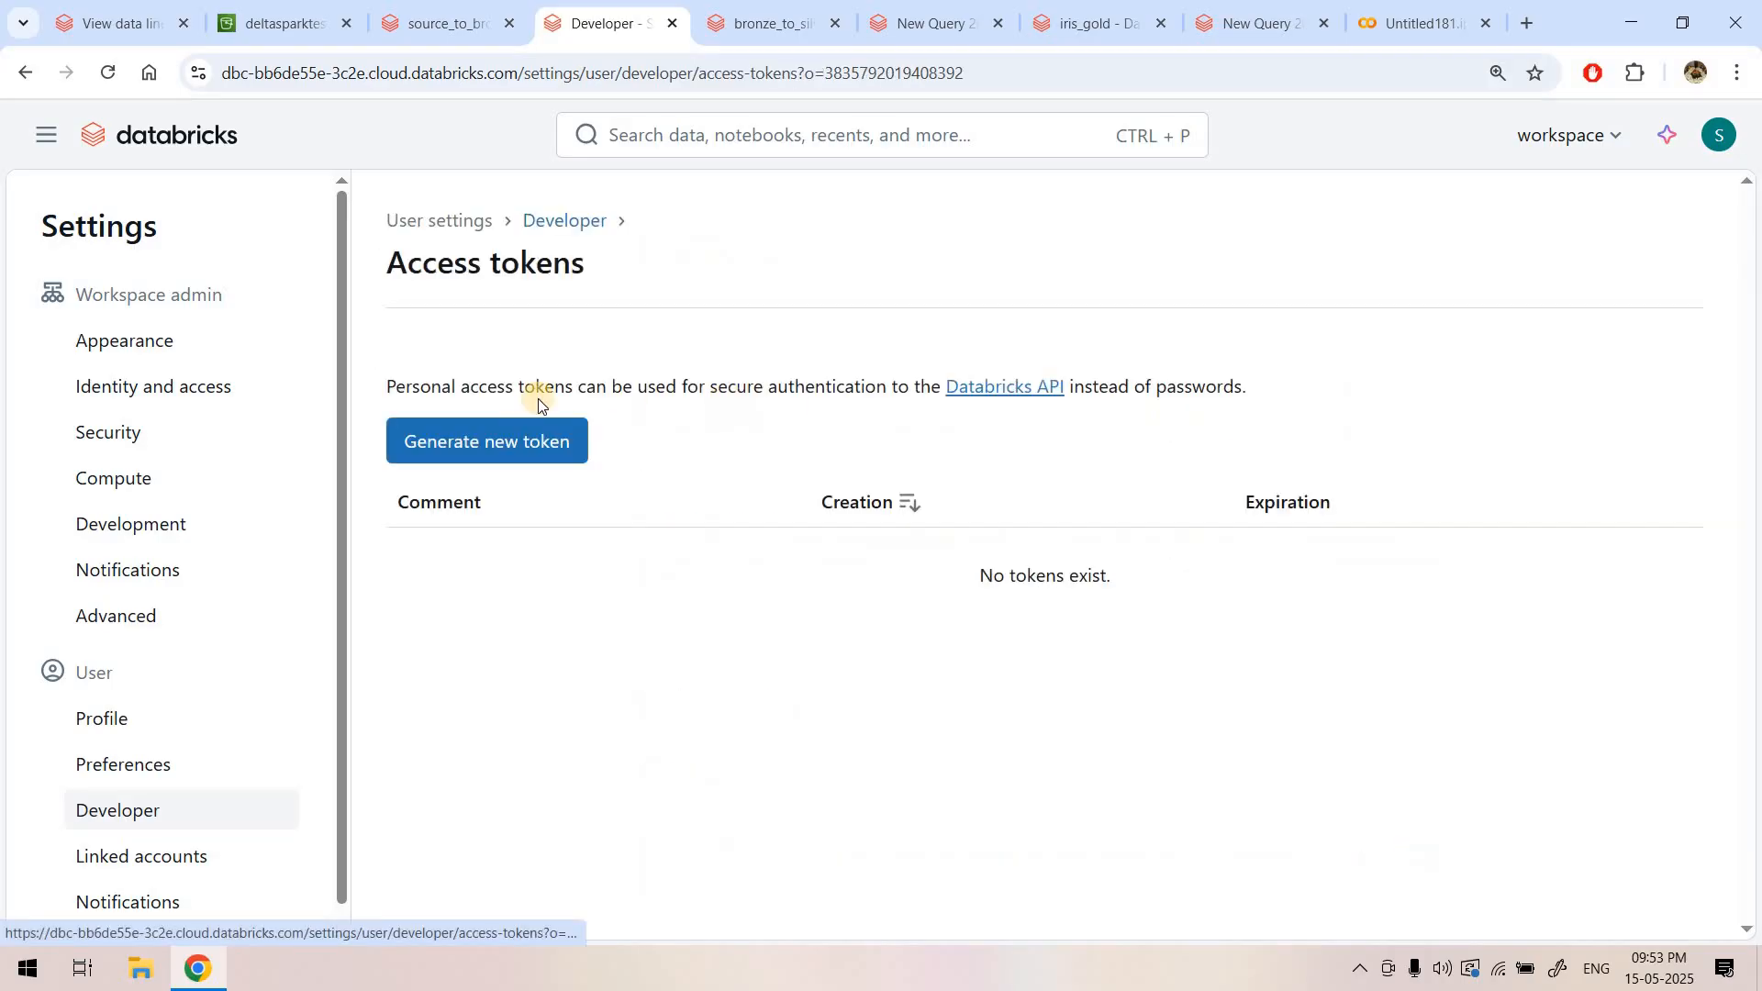
- Show the form for generating a new access token, dismiss it, close the settings and return to the Colab notebook
left_click(524, 438)
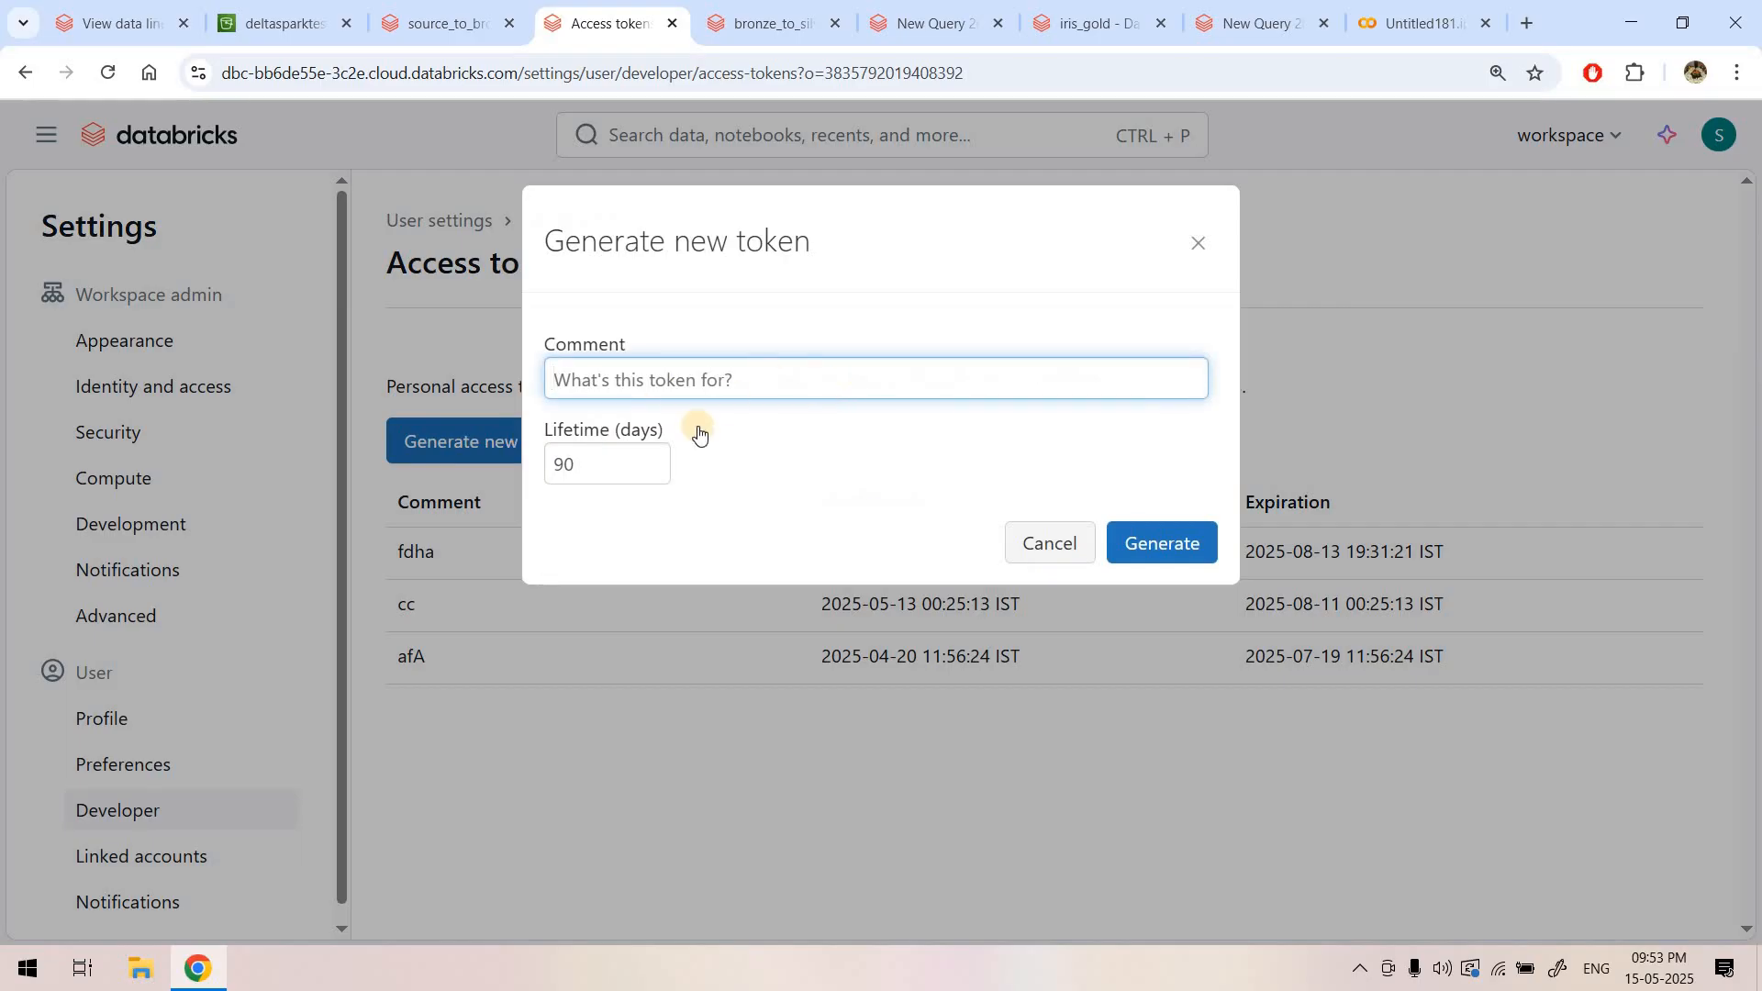
left_click(1197, 244)
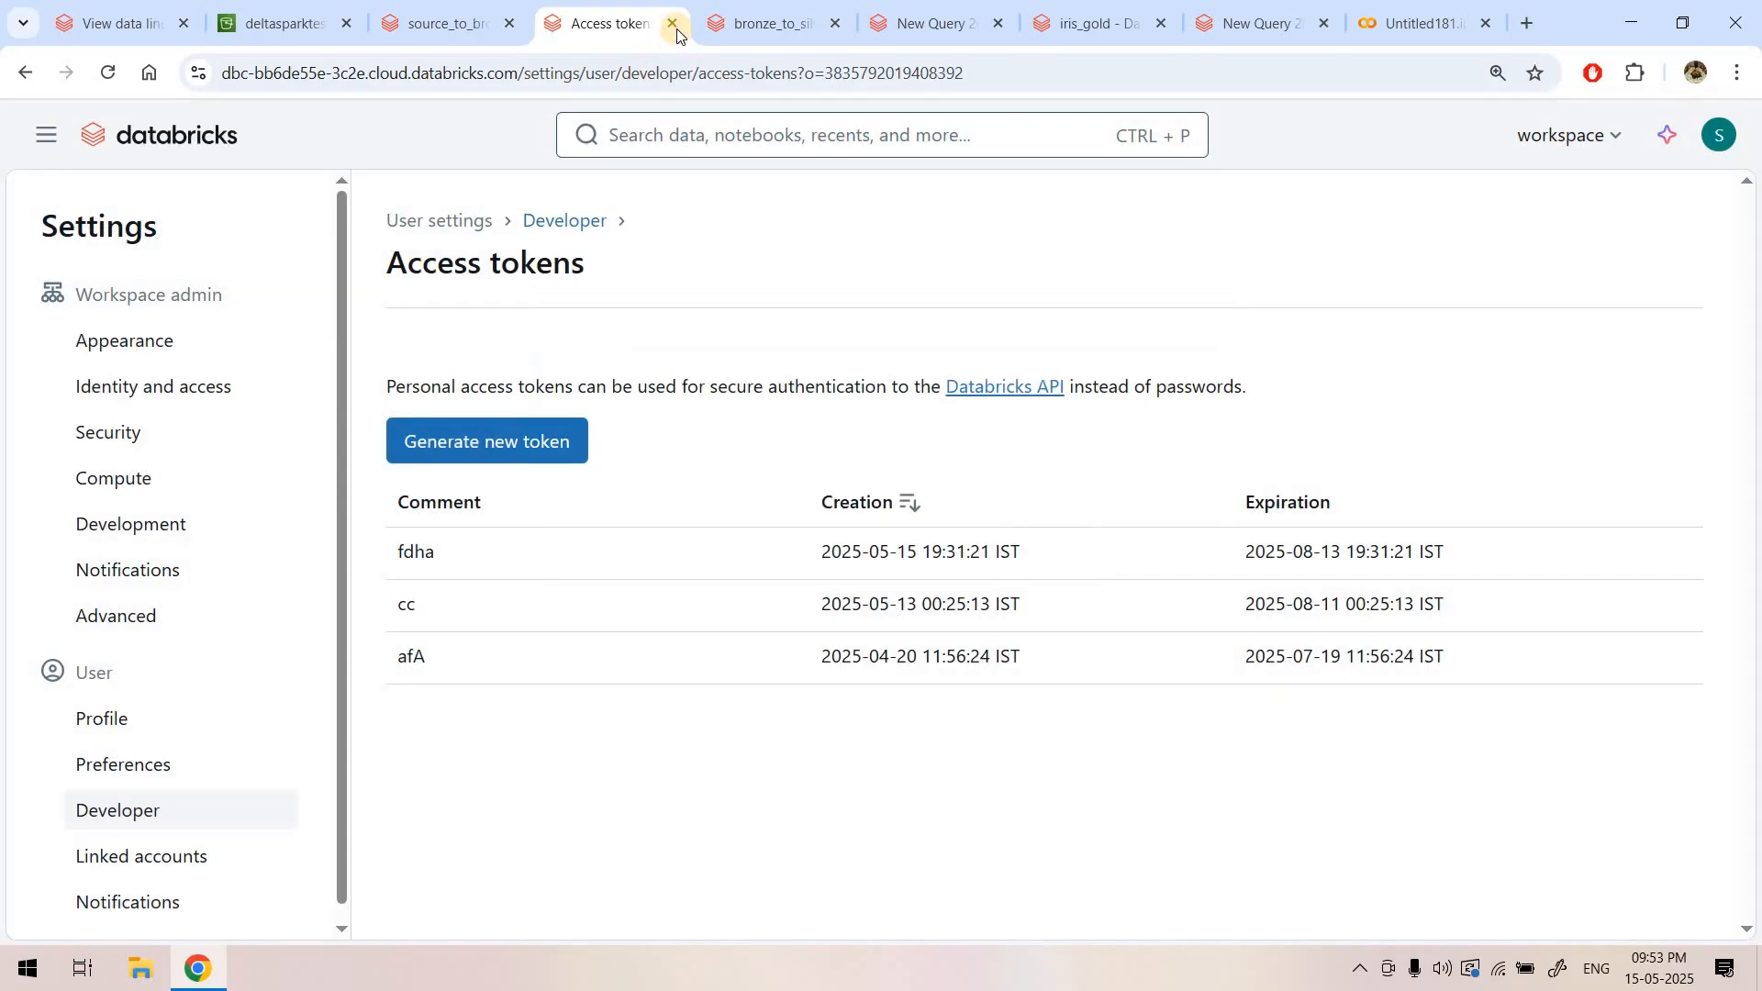
left_click(672, 23)
left_click(1258, 23)
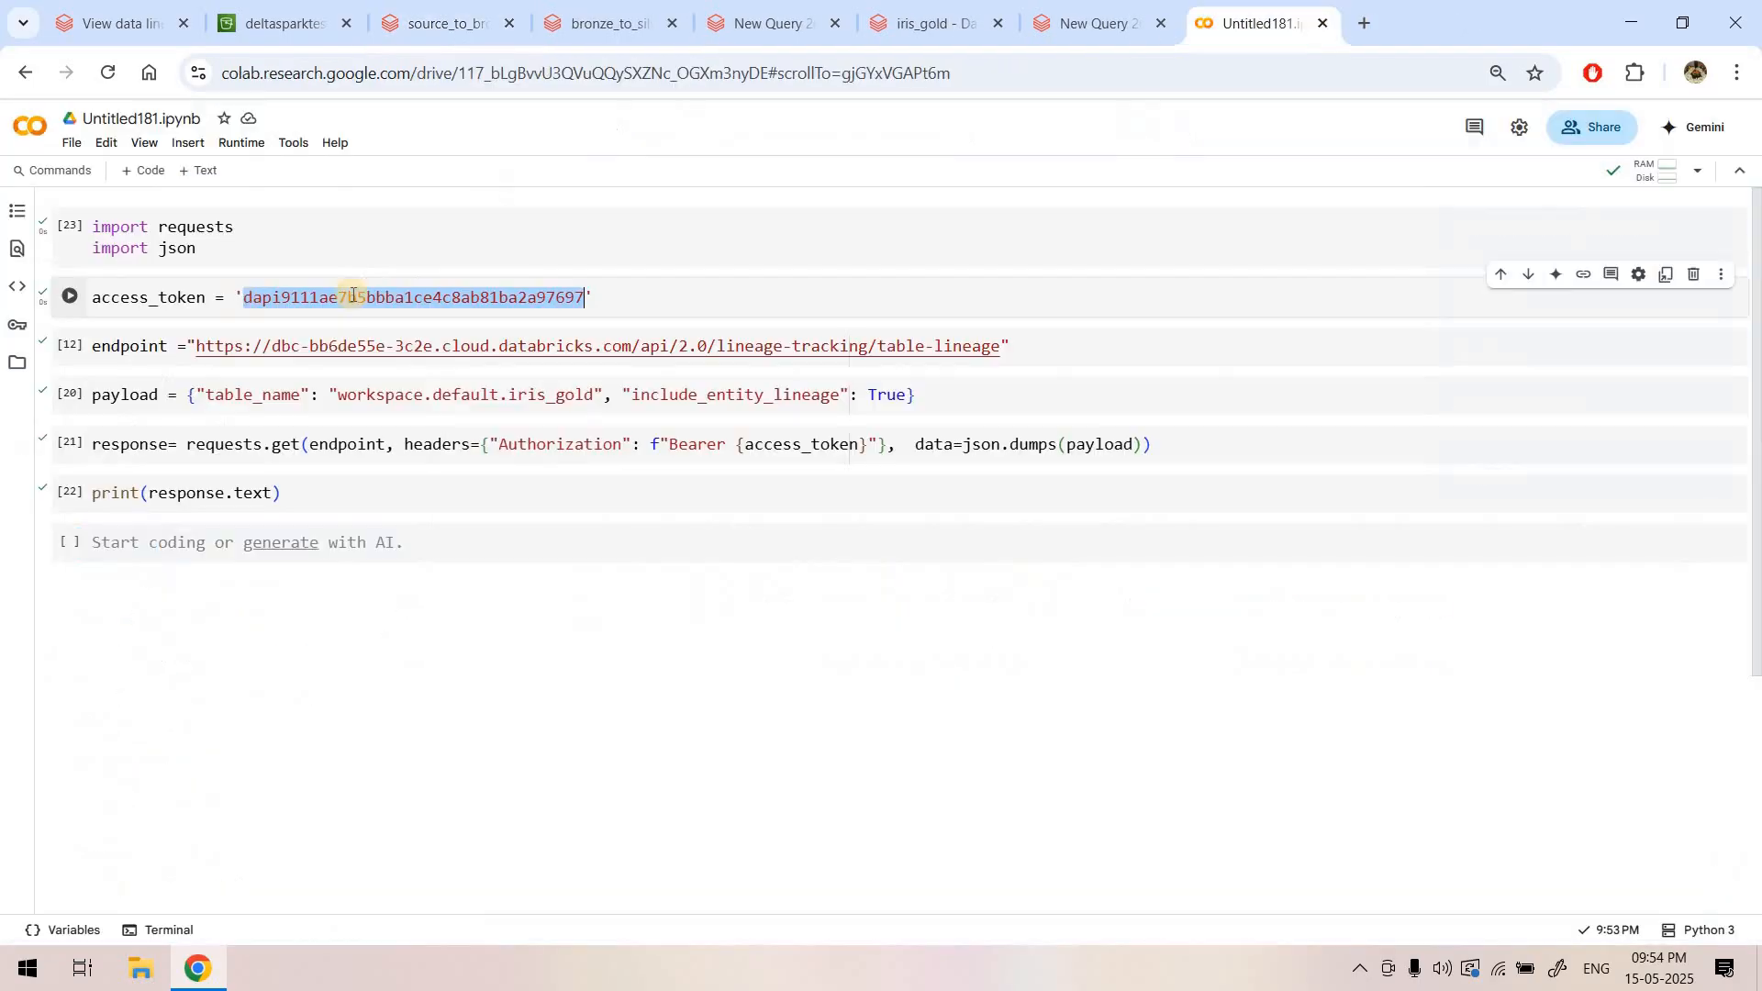
- Run the access_token cell and examine the documented request's endpoint URL, including its <workspace-instance> placeholder and /api/2.0/lineage-tracking/table-lineage path
left_click(63, 298)
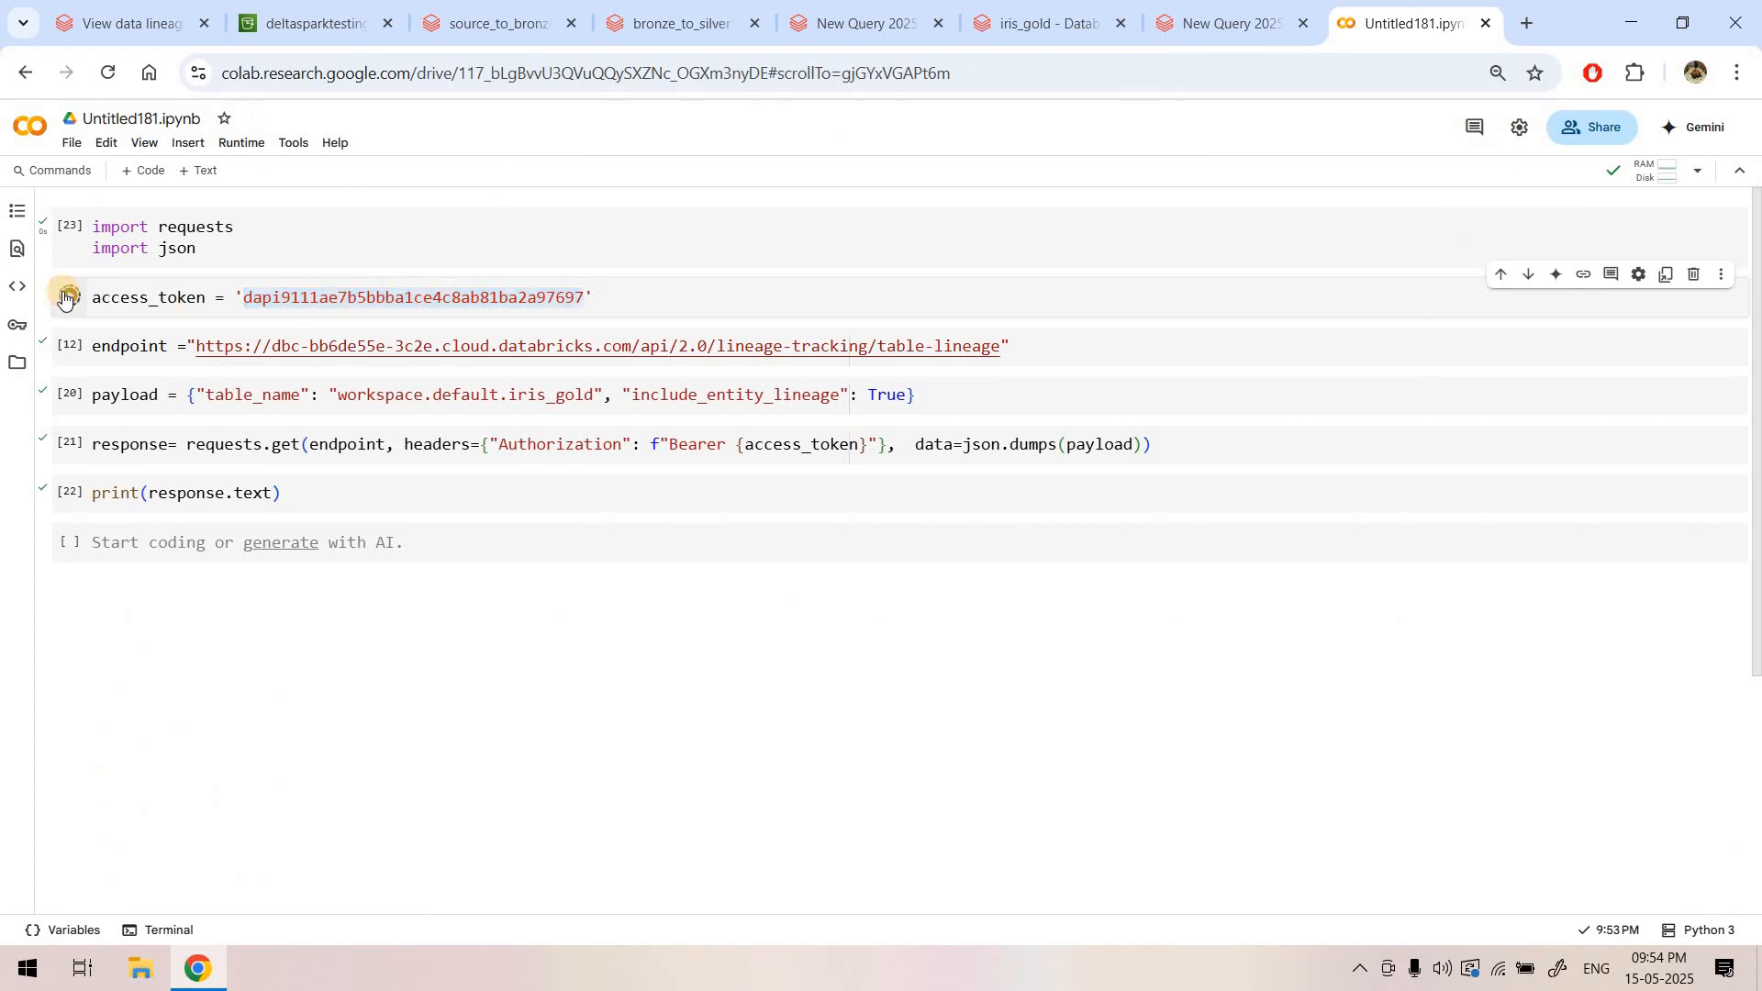
double_click(140, 352)
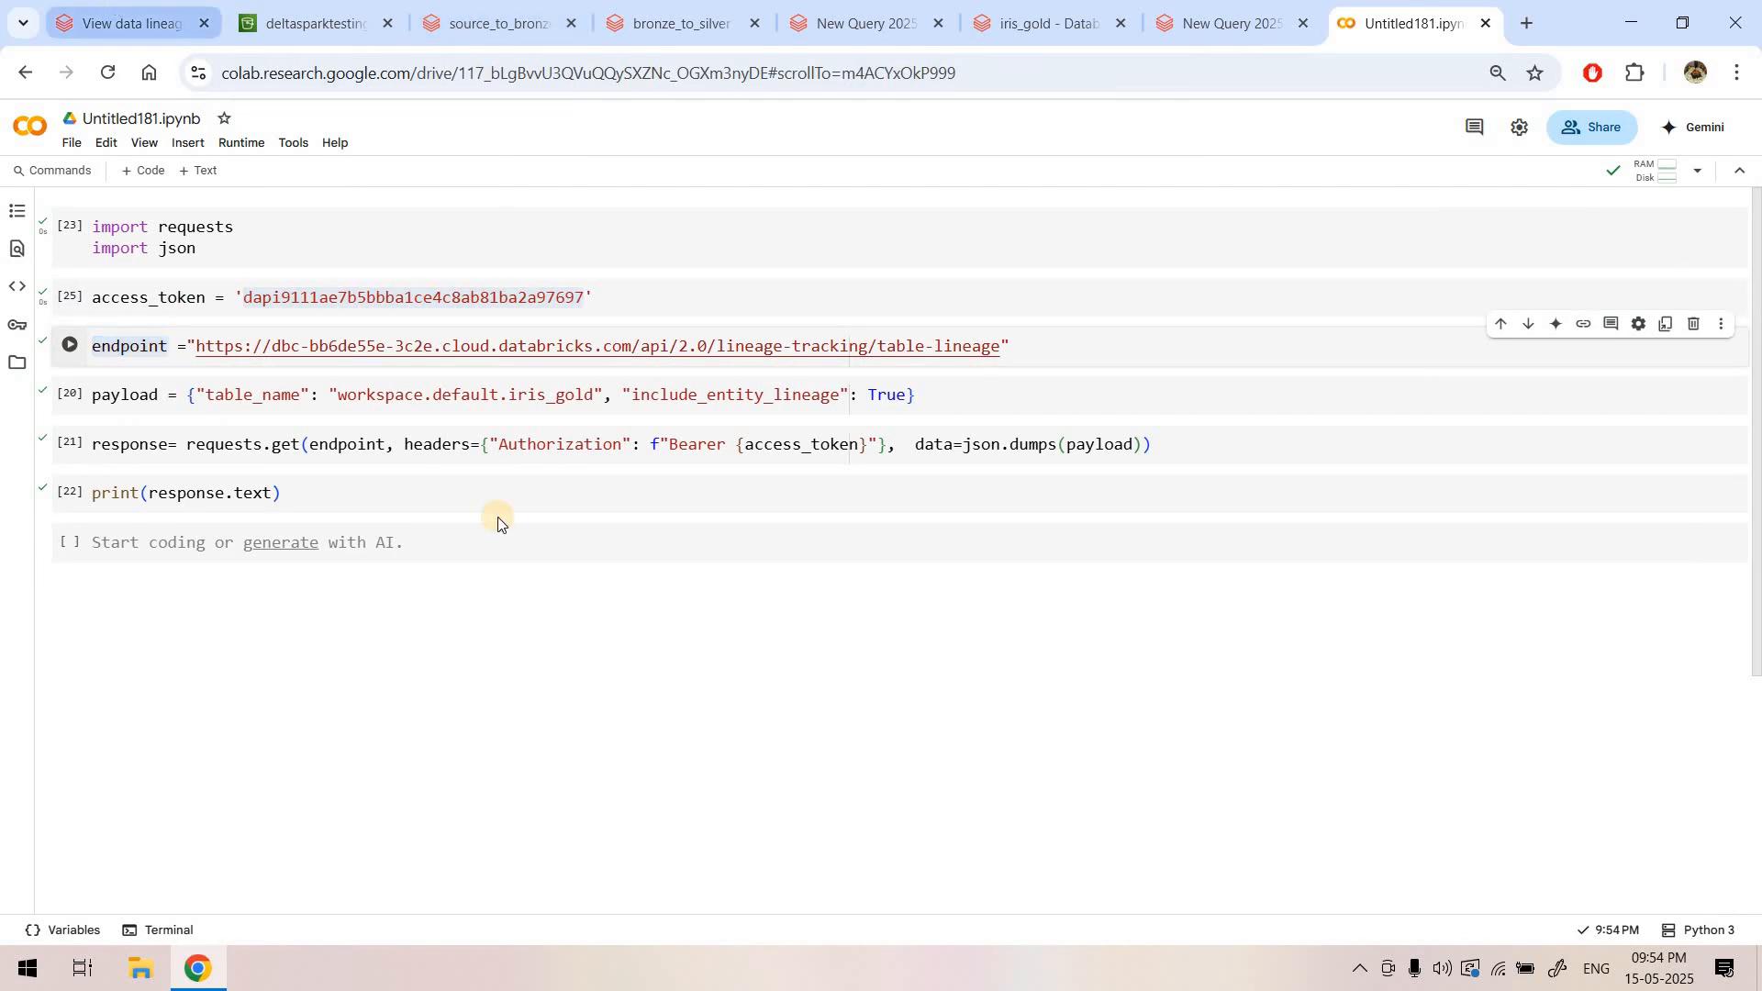
left_click(133, 24)
left_click_drag(964, 613, 379, 614)
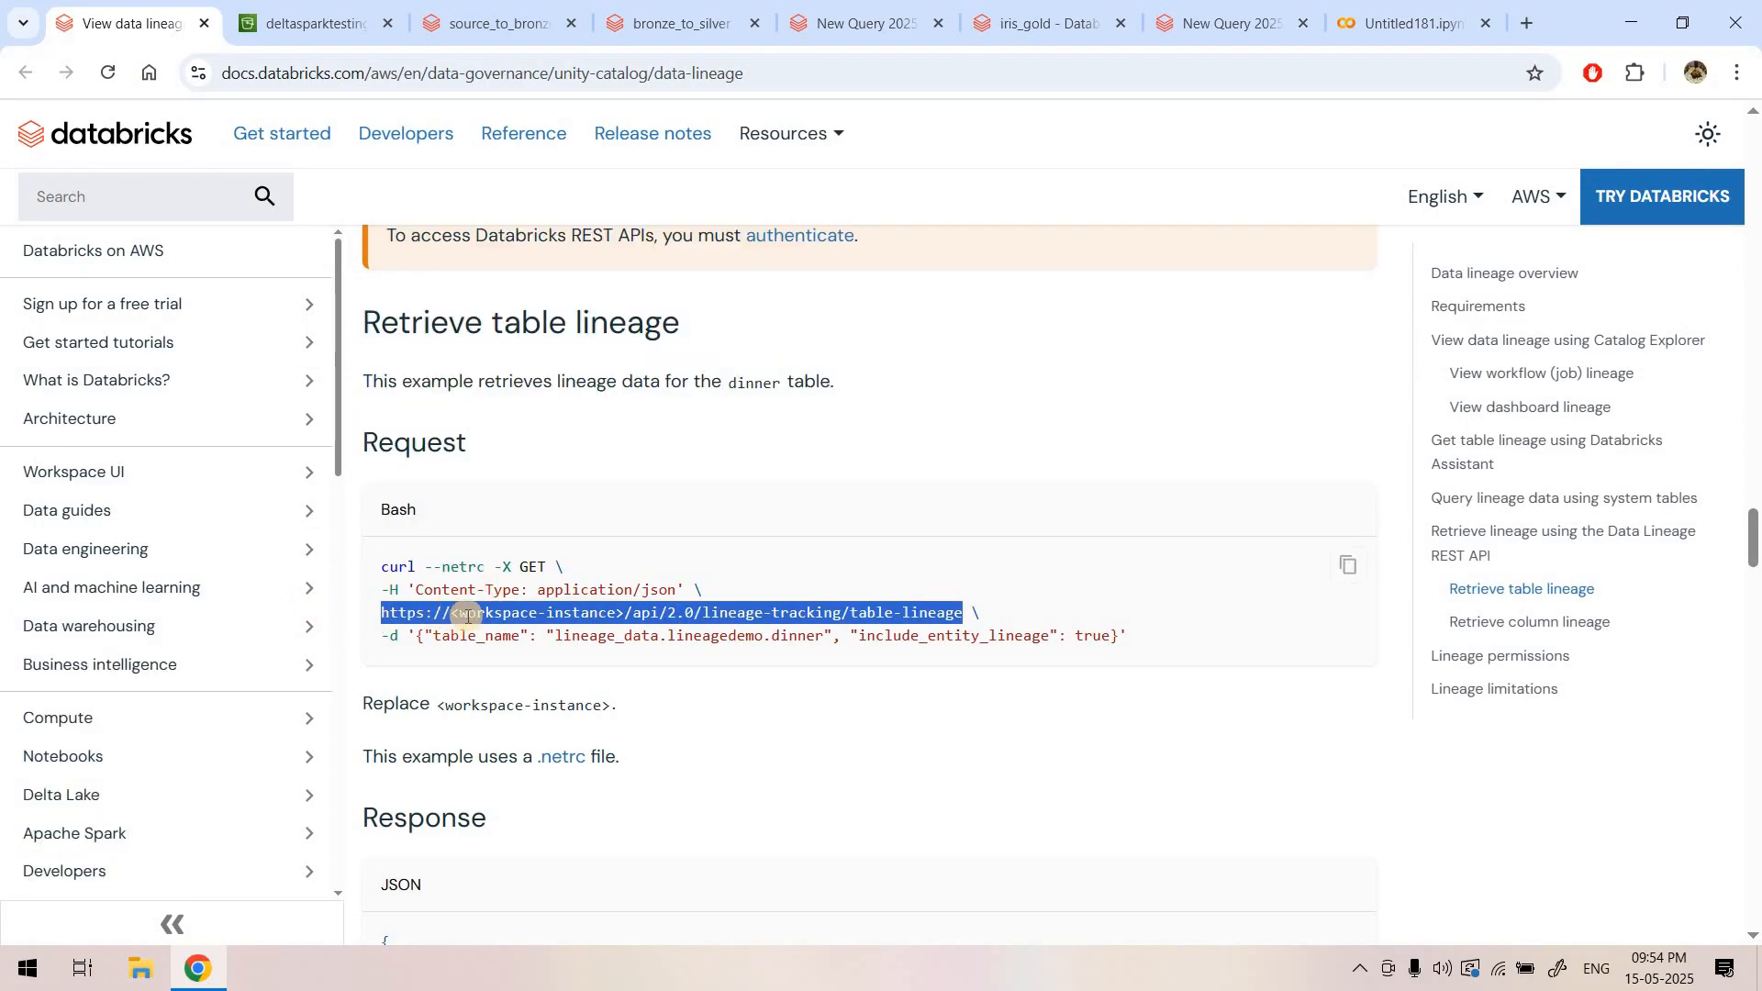
left_click(587, 613)
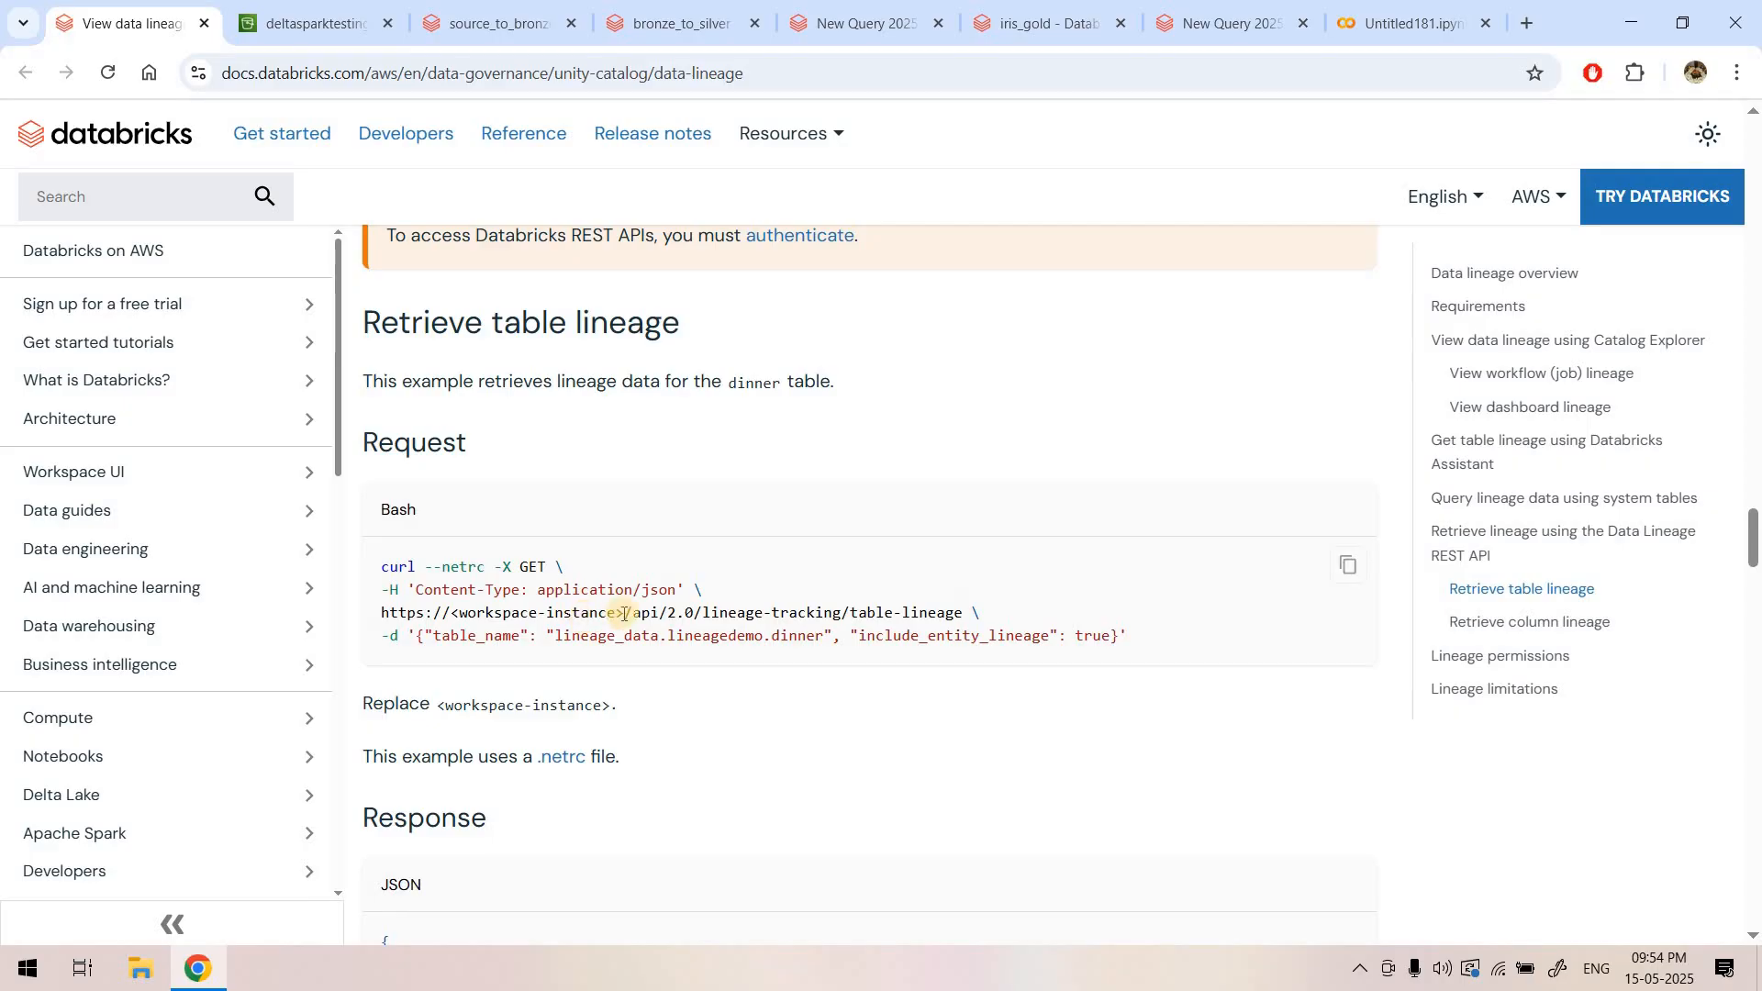
left_click_drag(623, 616, 965, 612)
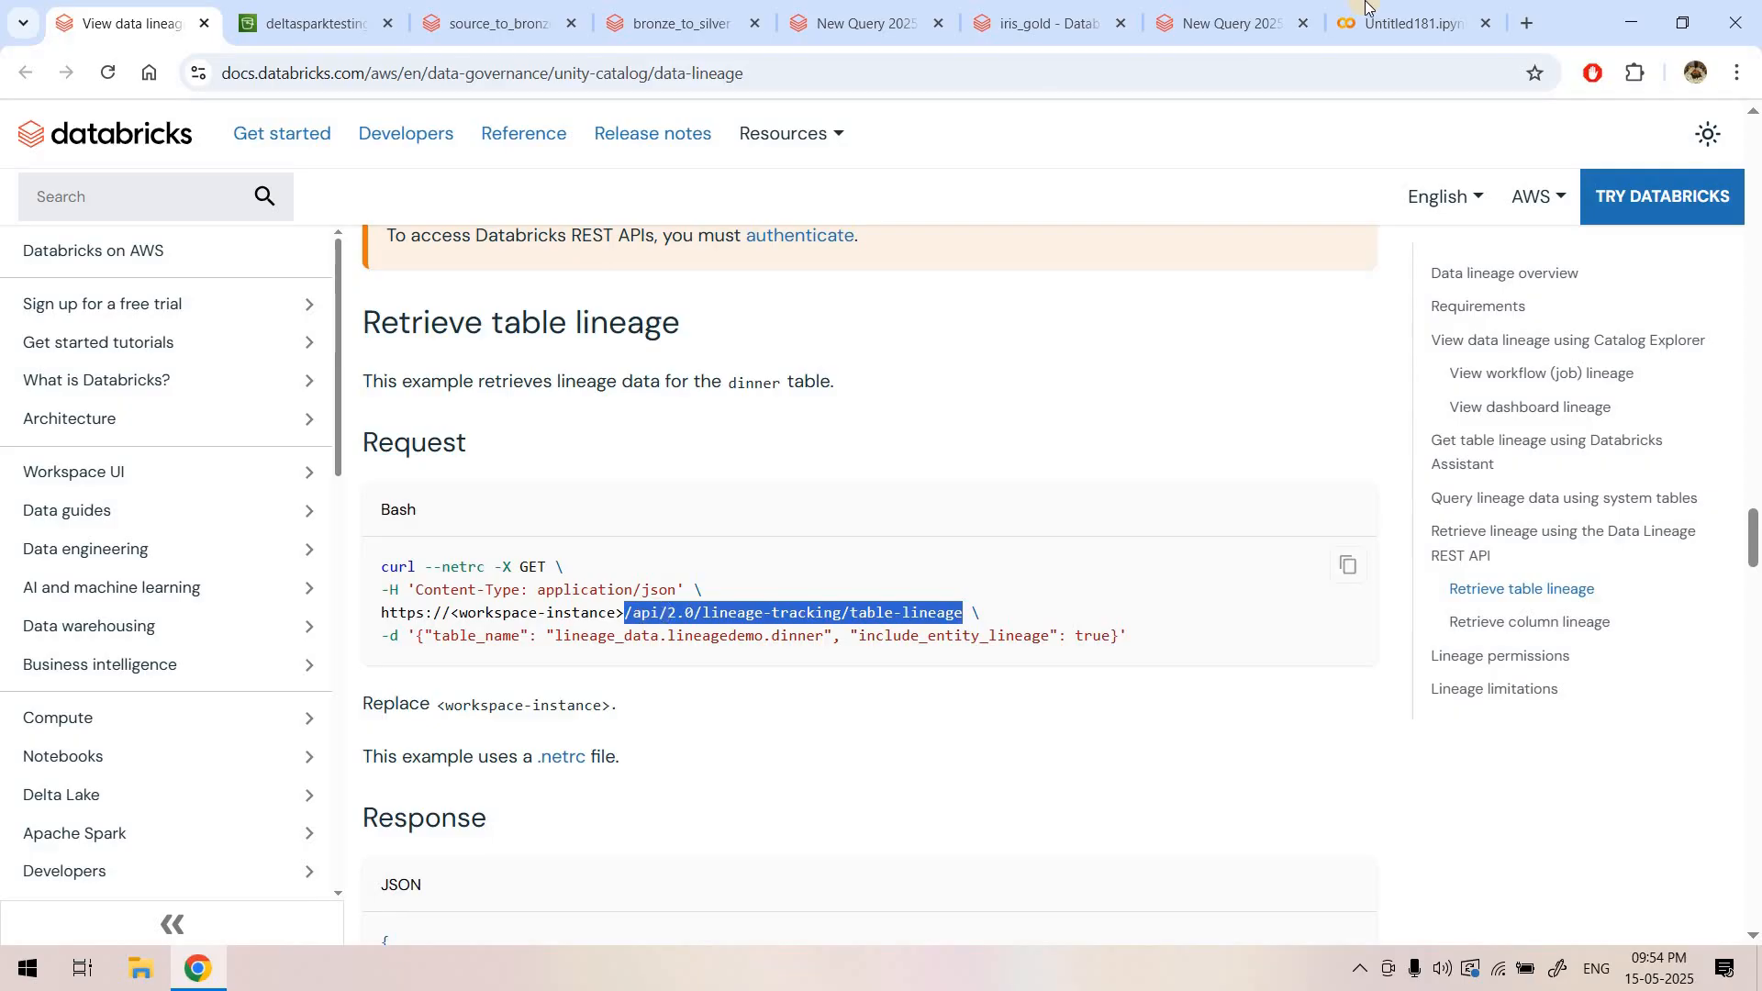
- Inspect the workspace host in the Colab notebook's endpoint URL and locate the same host in the source_to_bronze notebook's web address
left_click(1404, 23)
left_click_drag(197, 346, 631, 347)
left_click_drag(273, 346, 629, 358)
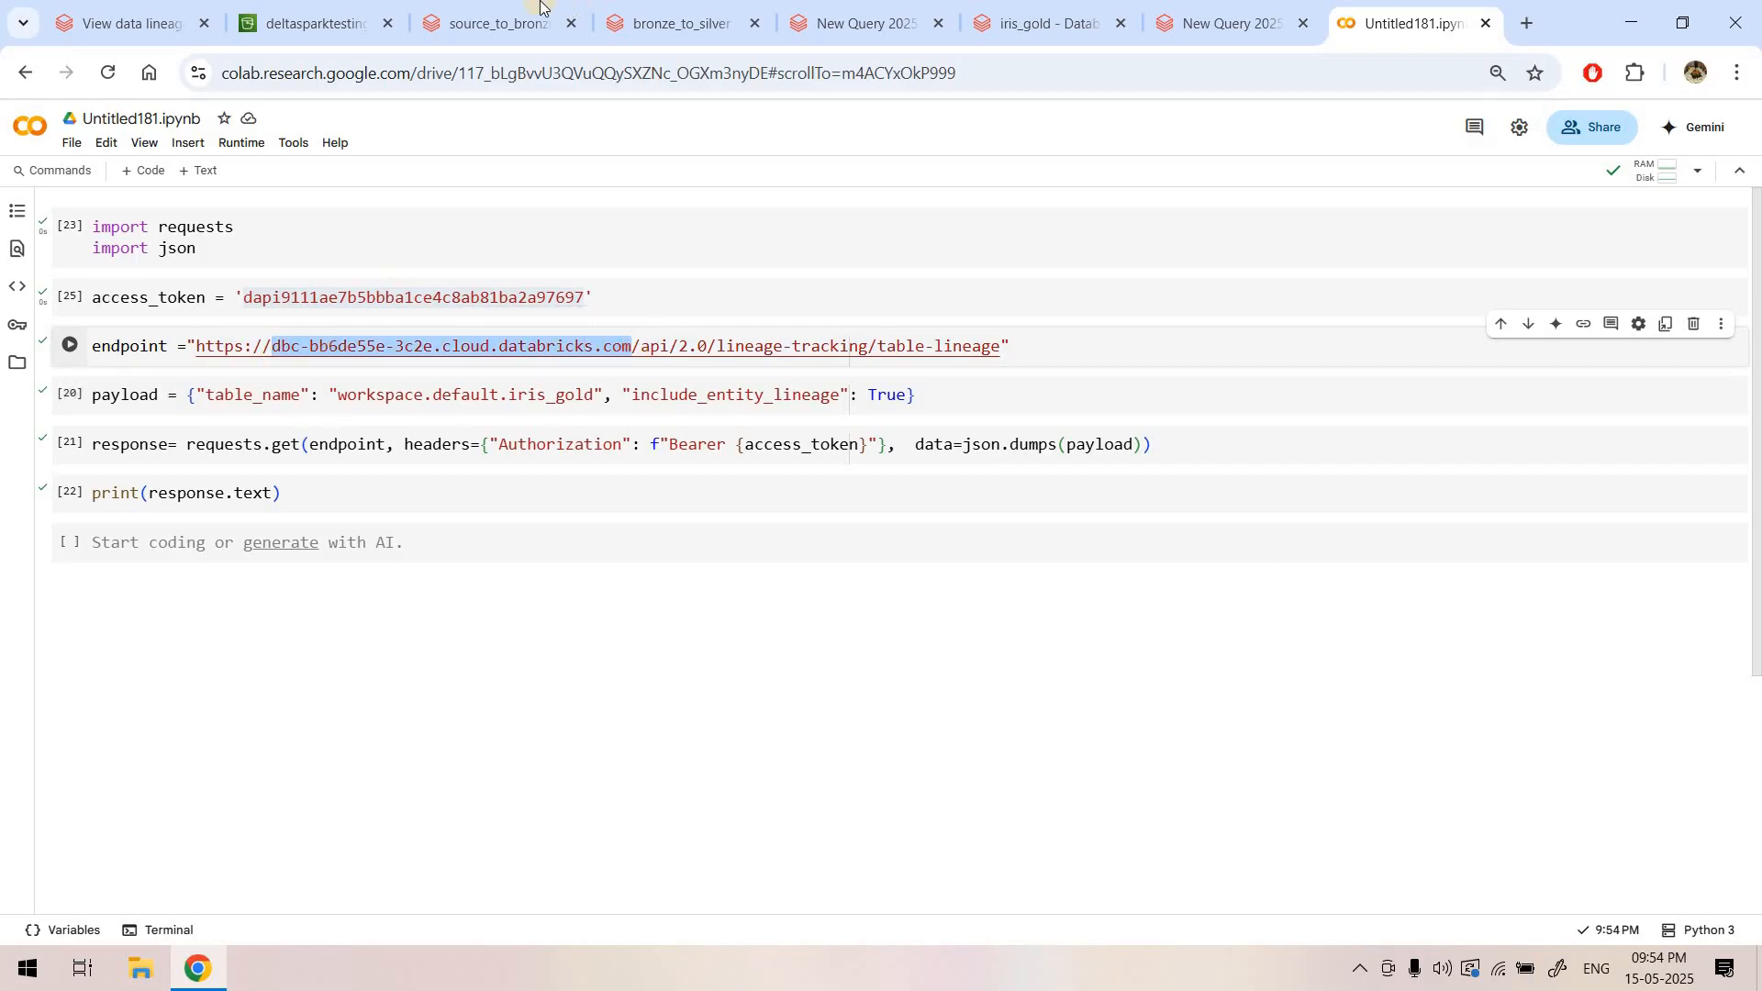
left_click(496, 22)
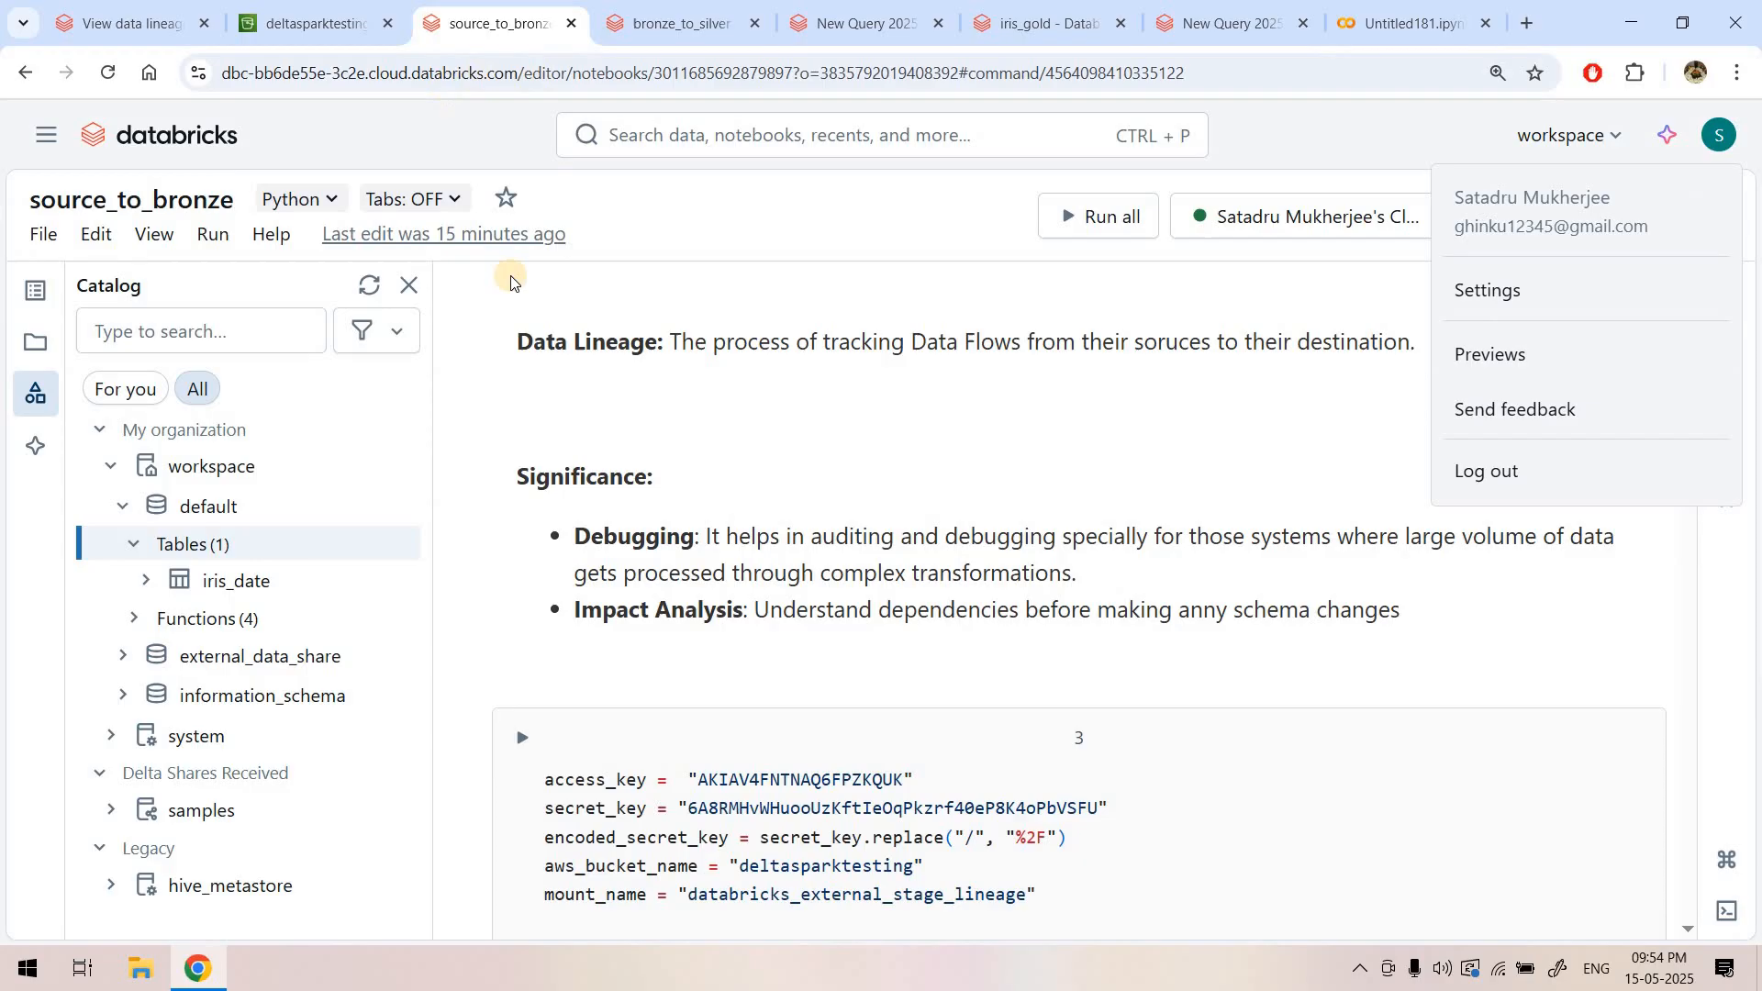
left_click(519, 72)
key("ctrl+shift+Left")
key("ctrl+shift+Left")
key("ctrl+shift+Left")
key("ctrl+shift+Left")
key("ctrl+shift+Left")
key("ctrl+shift+Left")
key("ctrl+shift+Left")
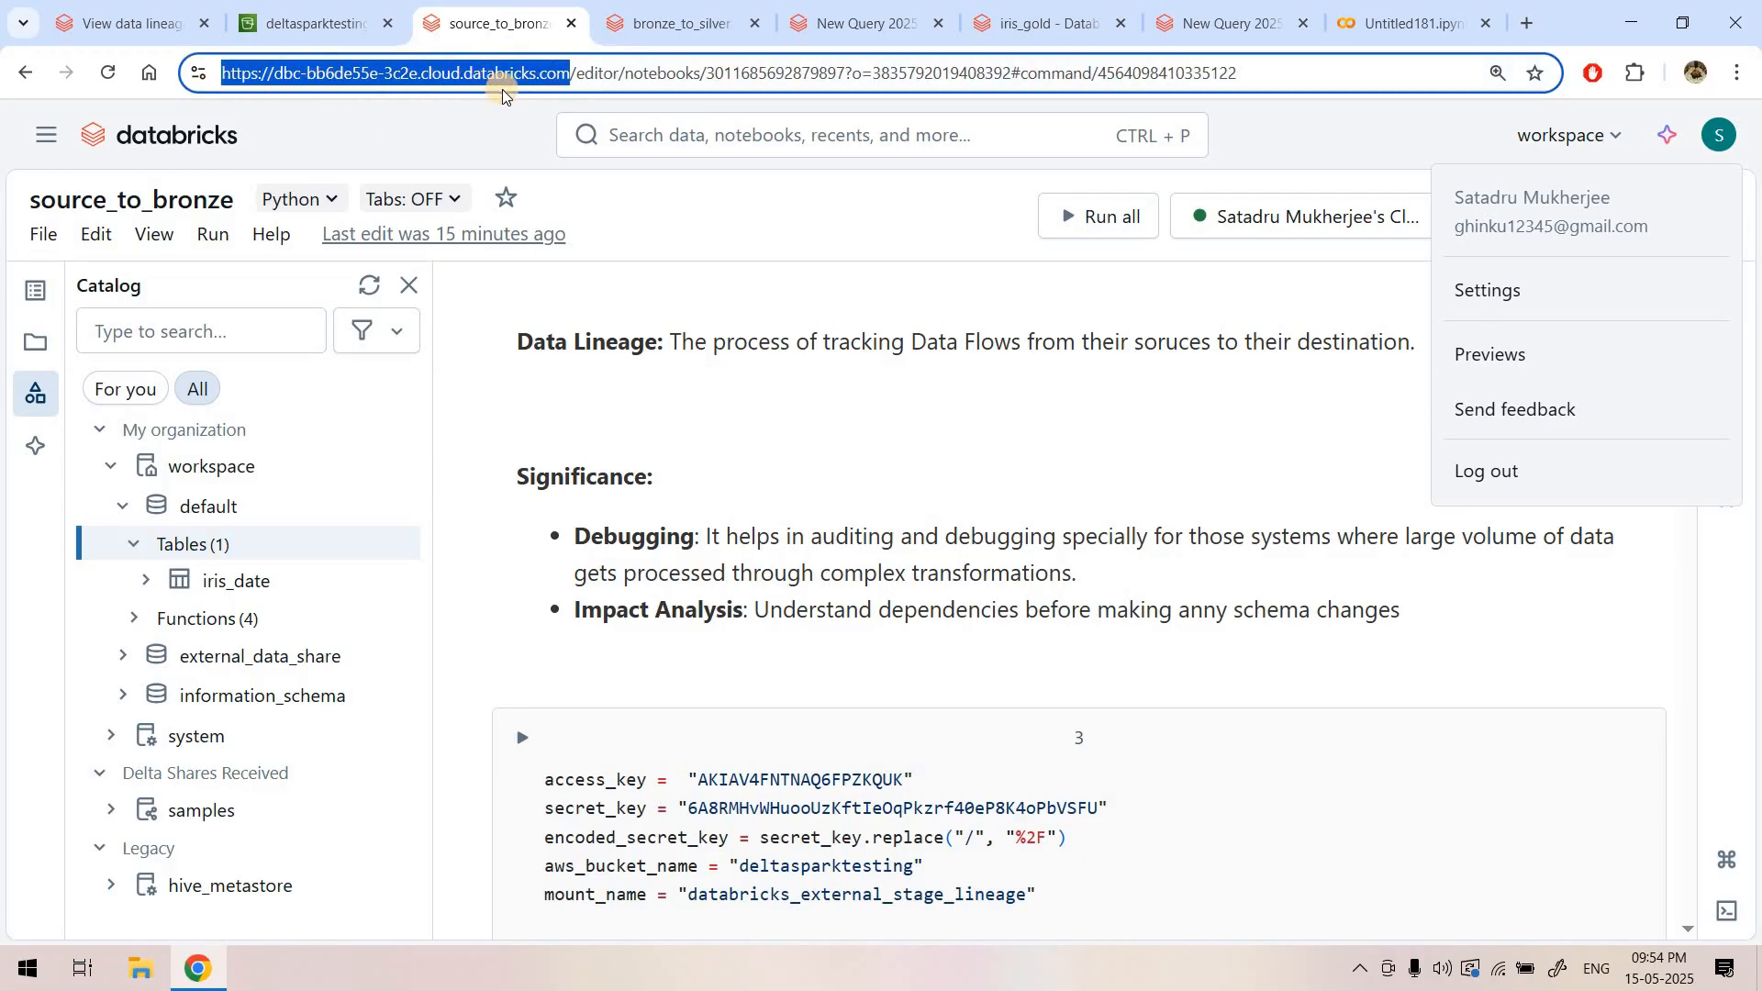
- In the Colab notebook, run the endpoint cell, the payload cell for workspace.default.iris_gold, the requests.get cell and the print cell
left_click(1407, 11)
left_click(70, 345)
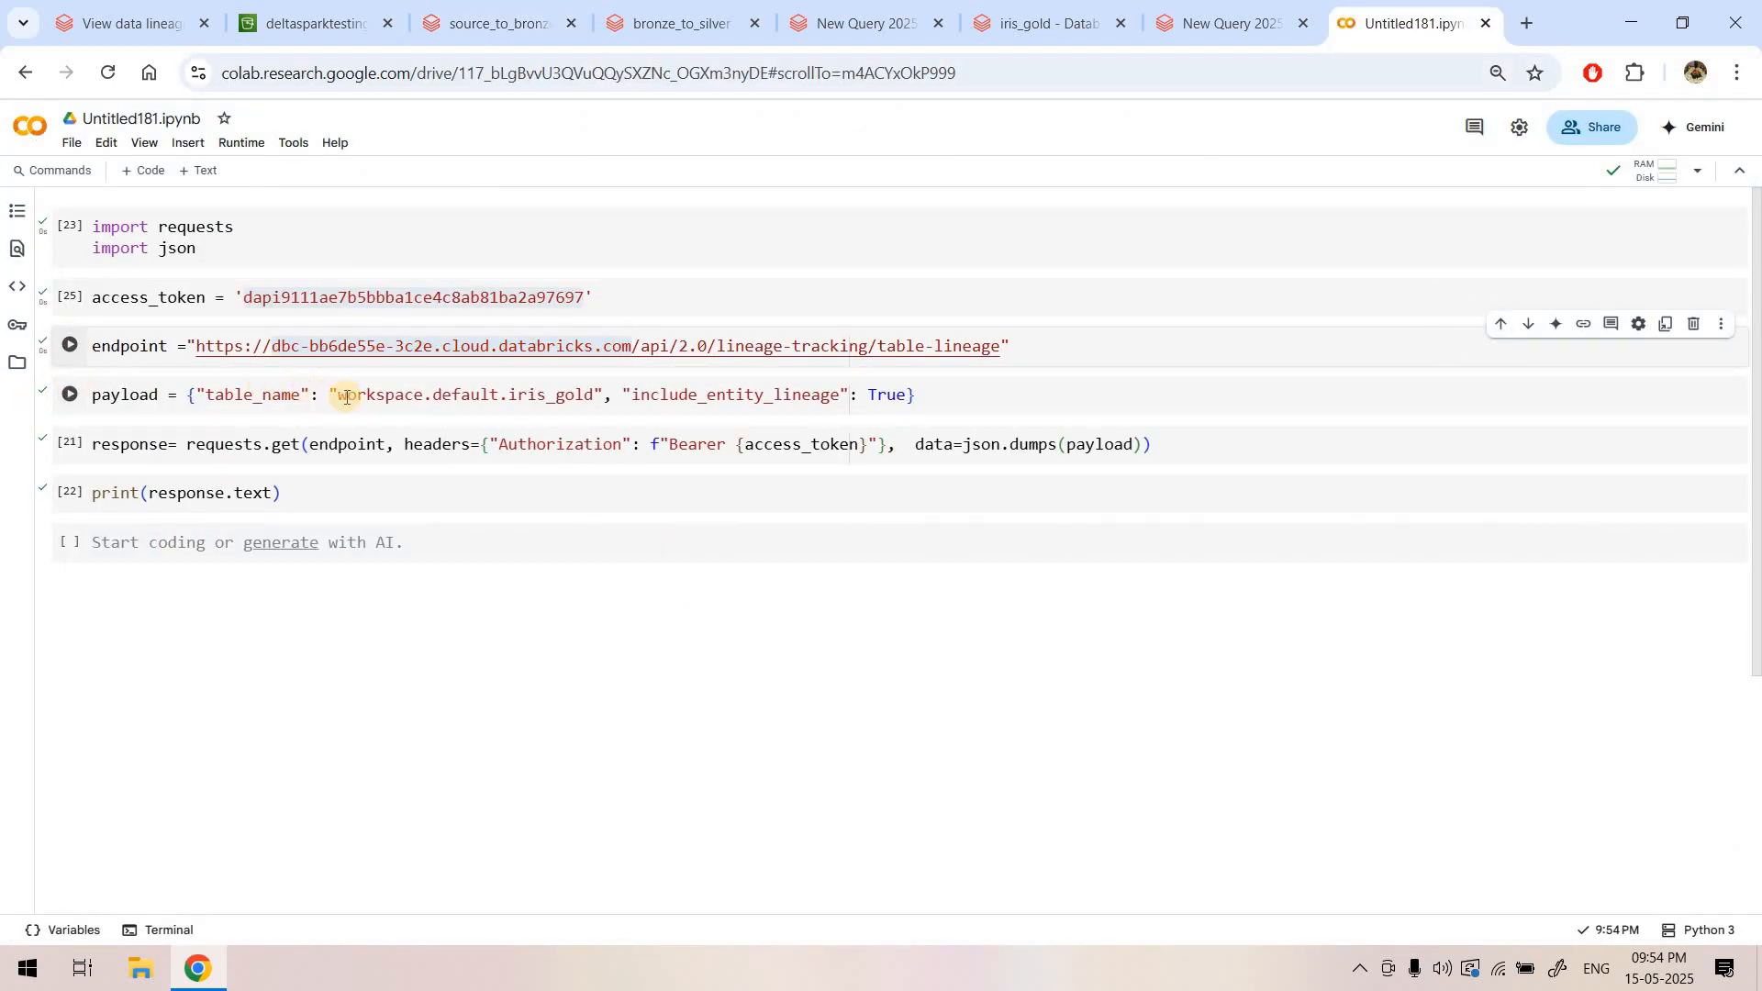
left_click_drag(322, 396, 608, 397)
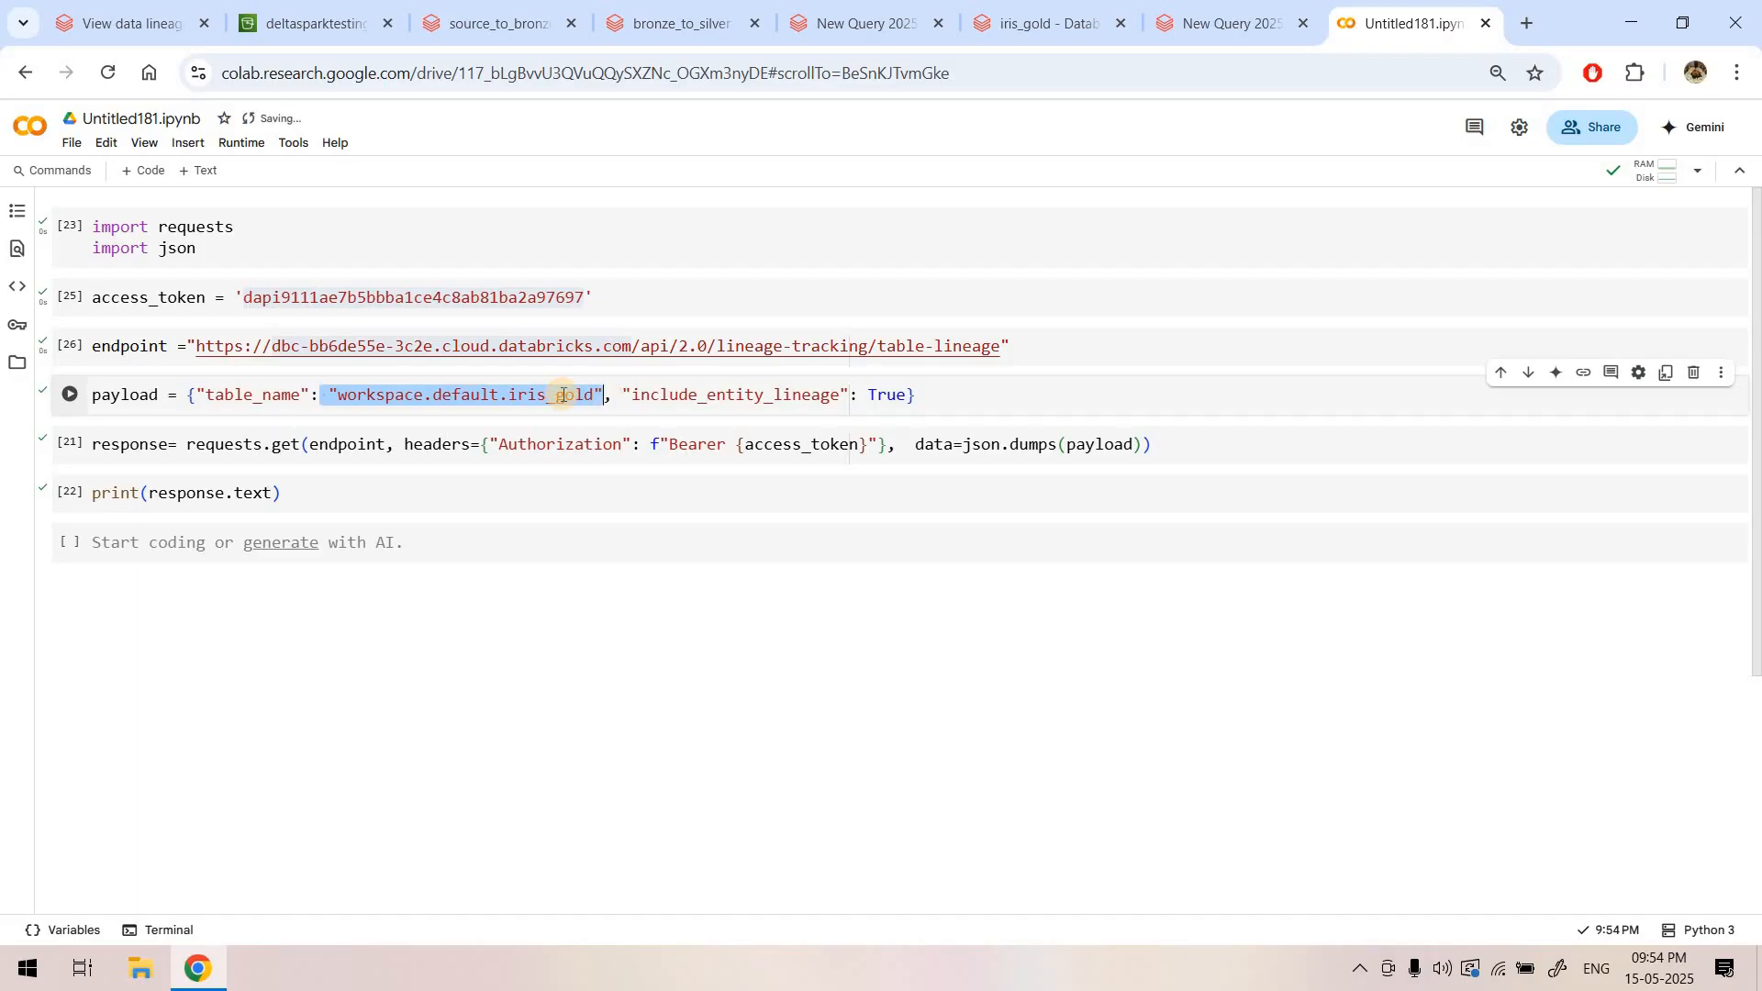
left_click(564, 396)
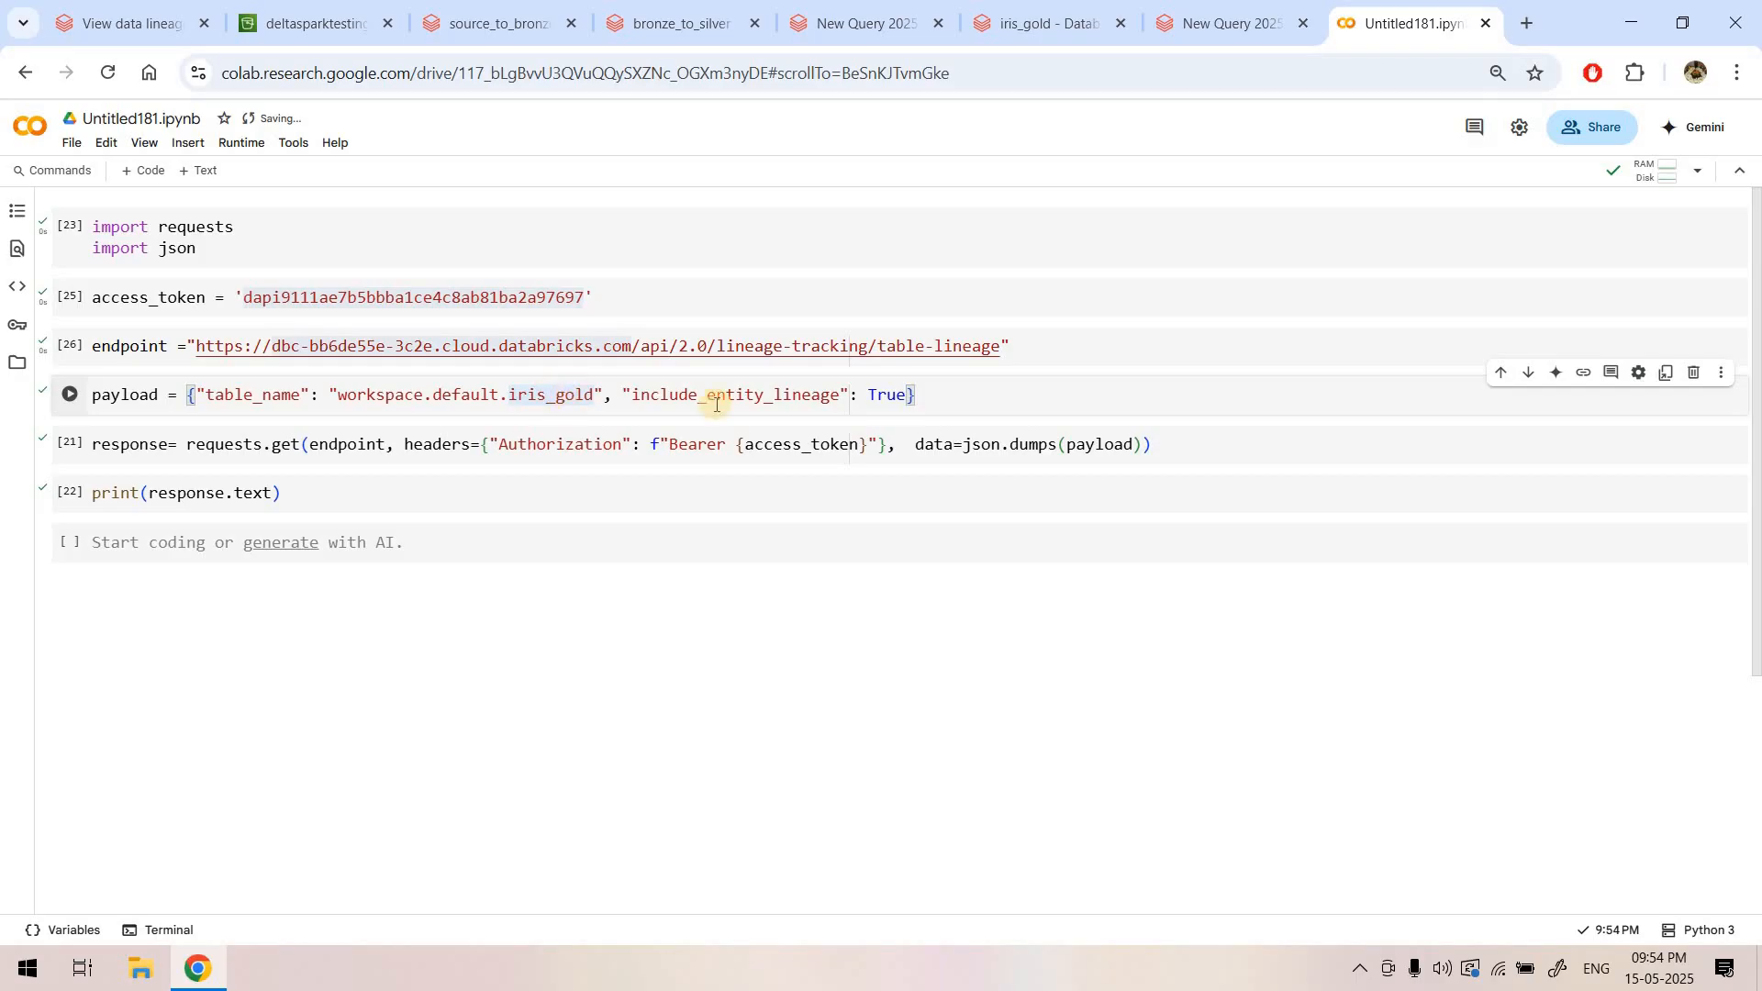
left_click_drag(669, 395, 966, 396)
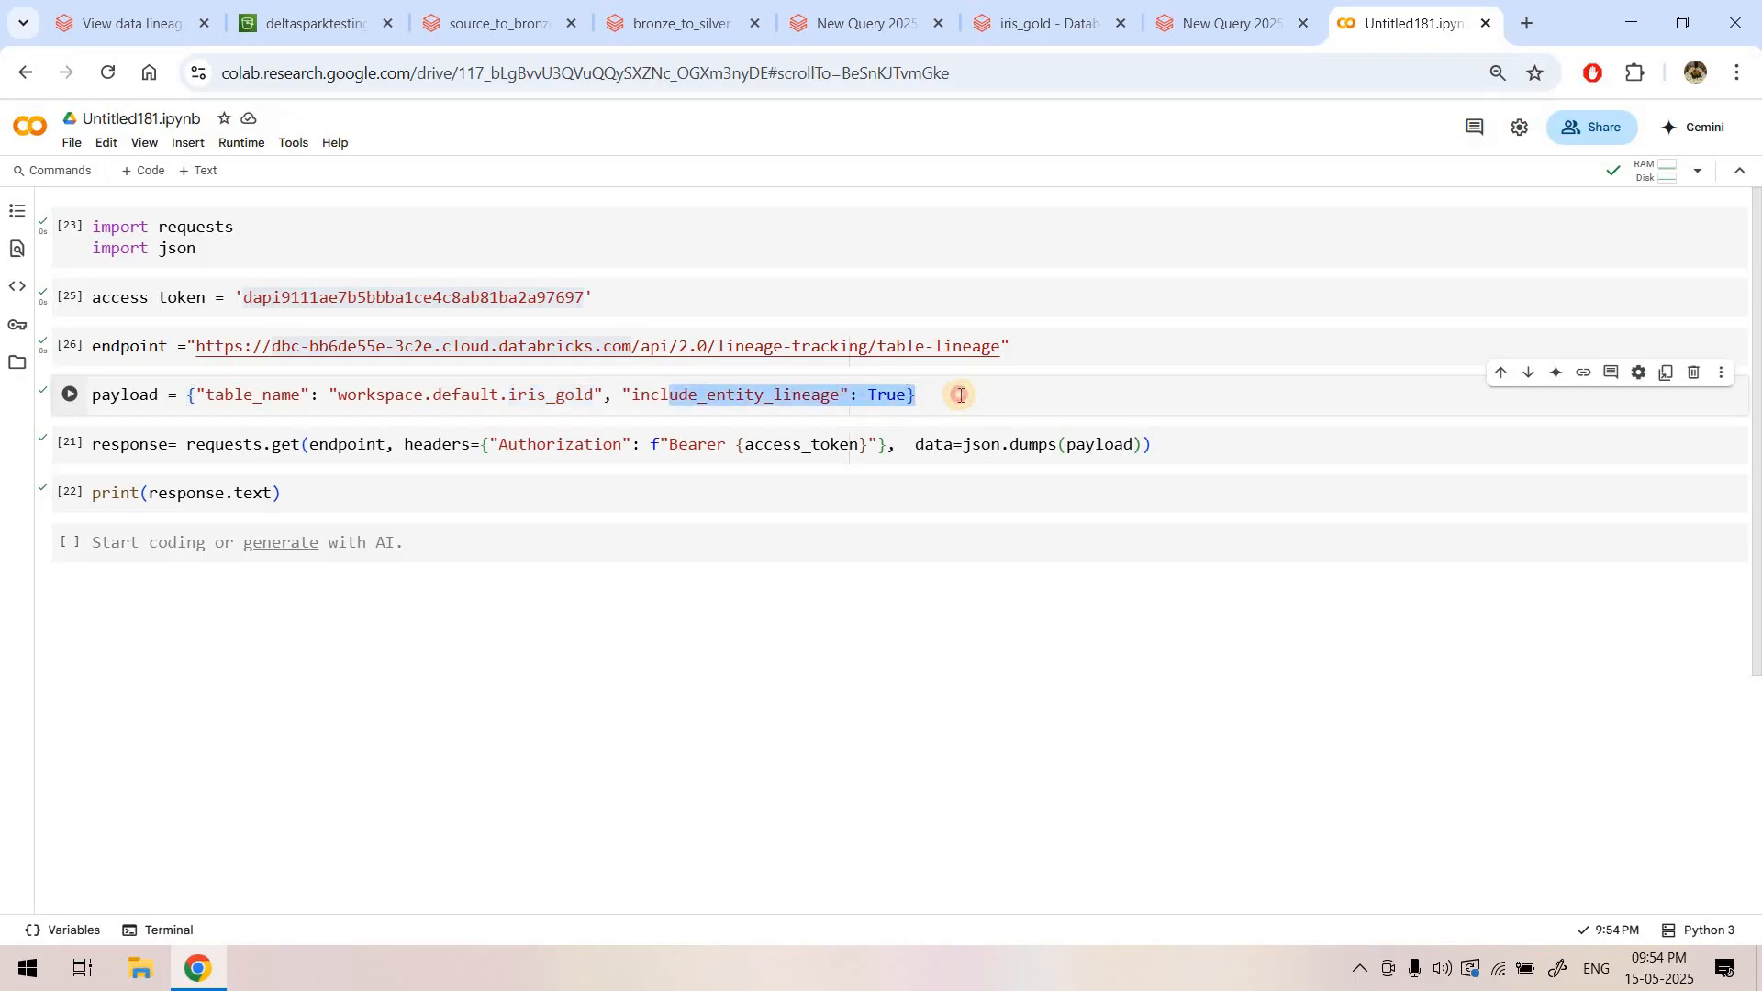
left_click(960, 395)
left_click(64, 395)
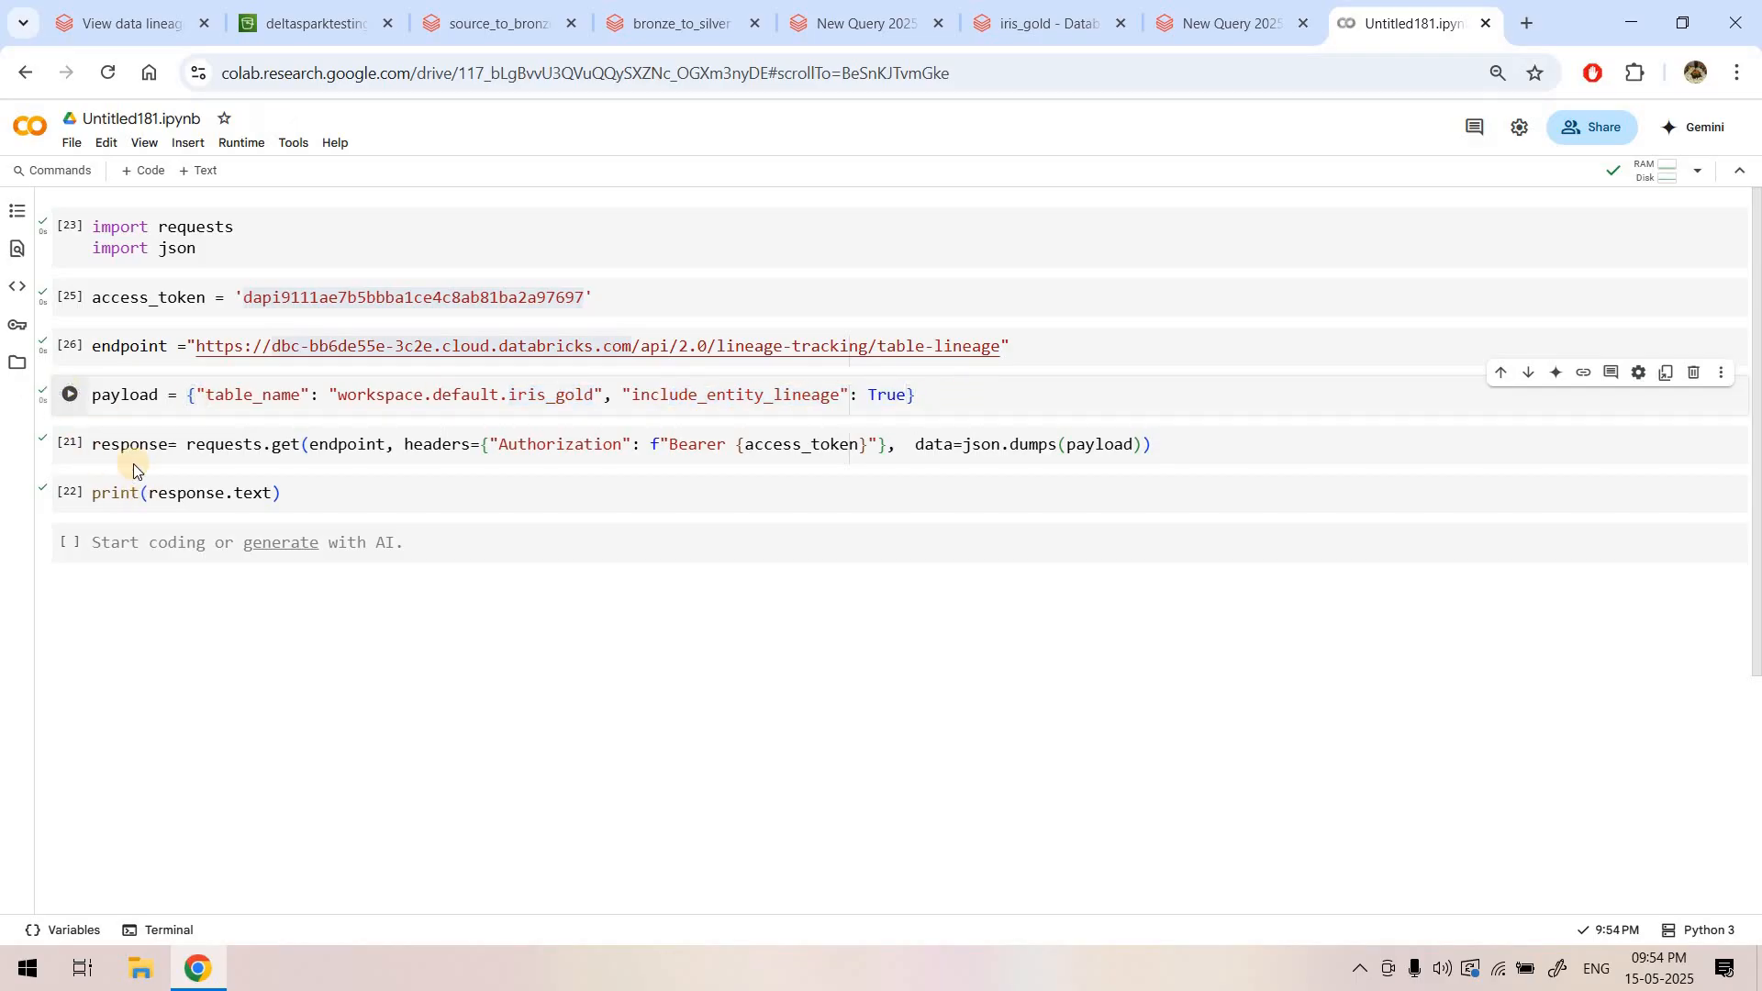
left_click(76, 444)
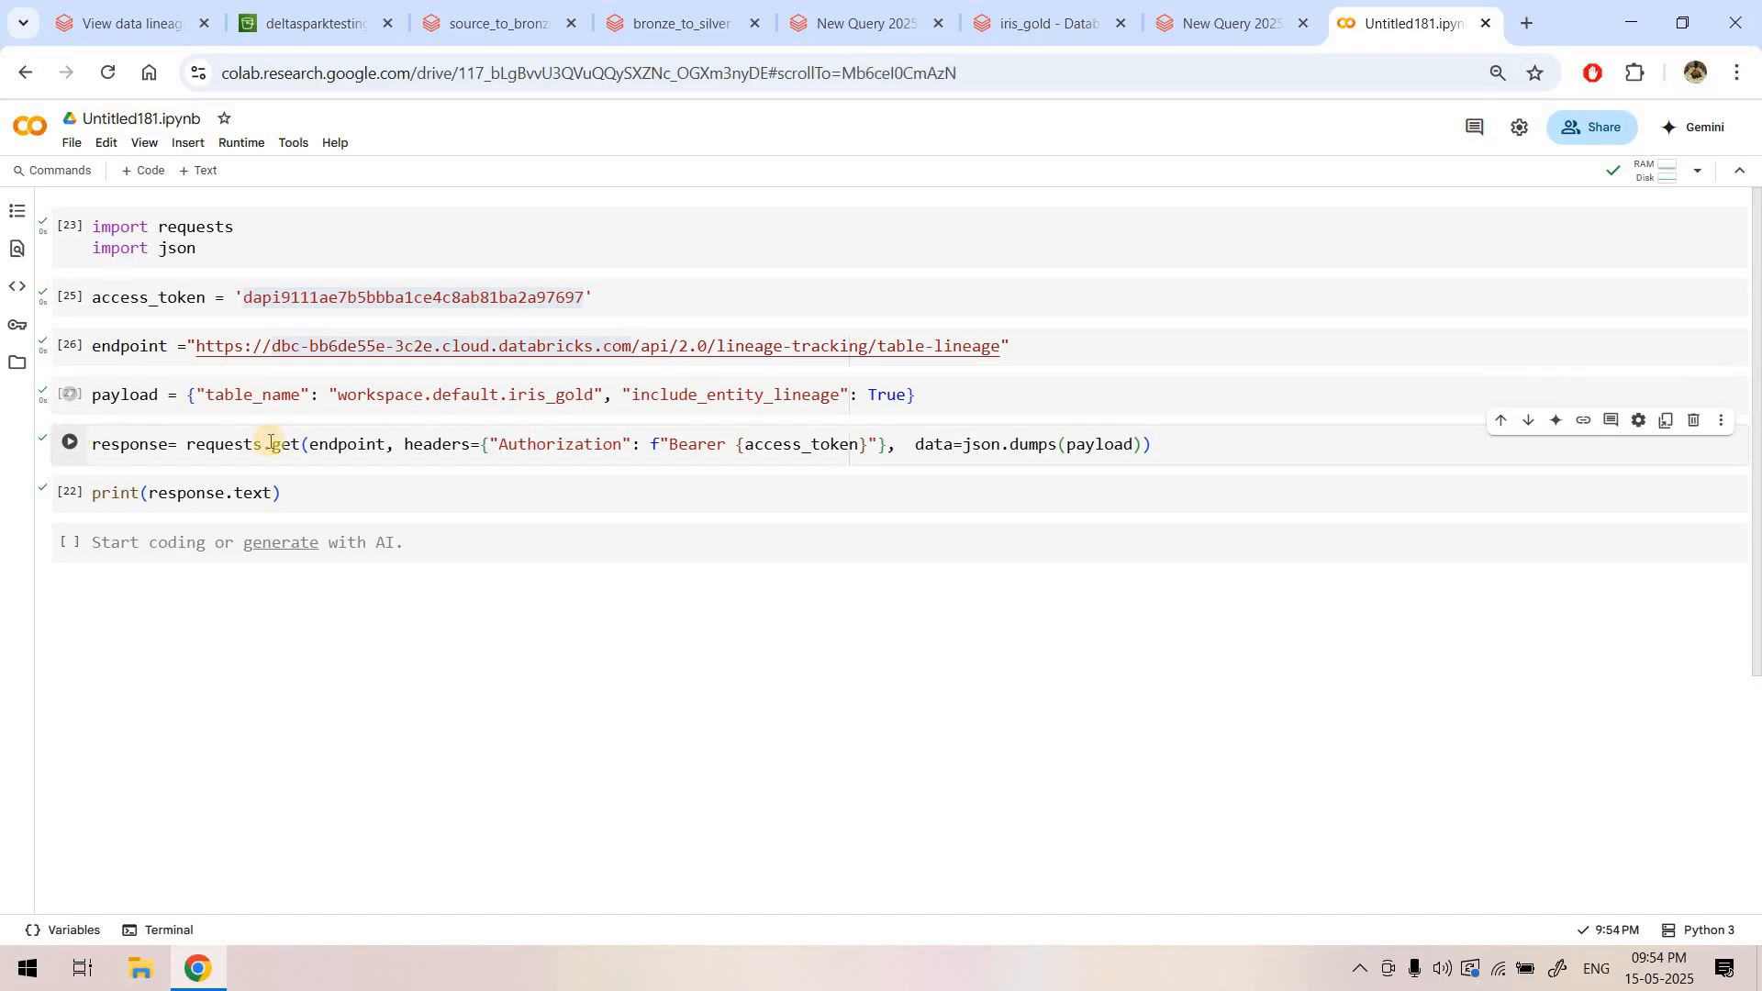
left_click(73, 496)
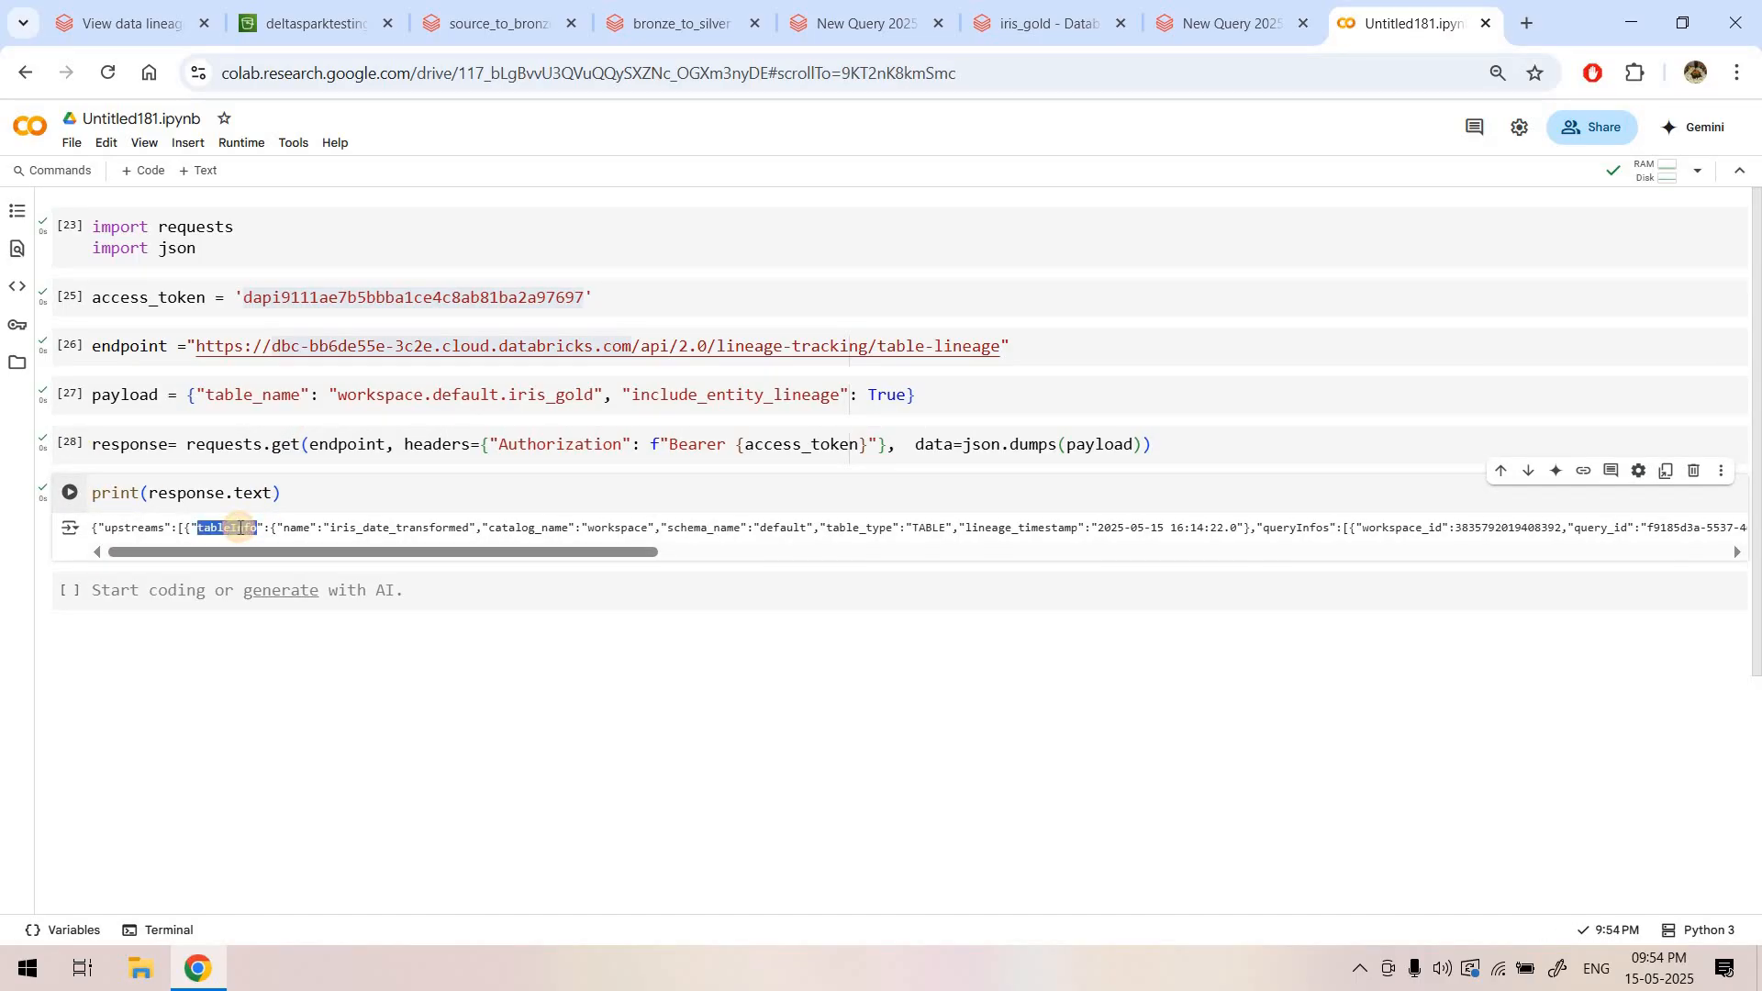
- Copy the printed lineage response, search the web for "json formatter" in a new tab and open JSON Formatter & Validator
triple_click(239, 528)
key("ctrl+c")
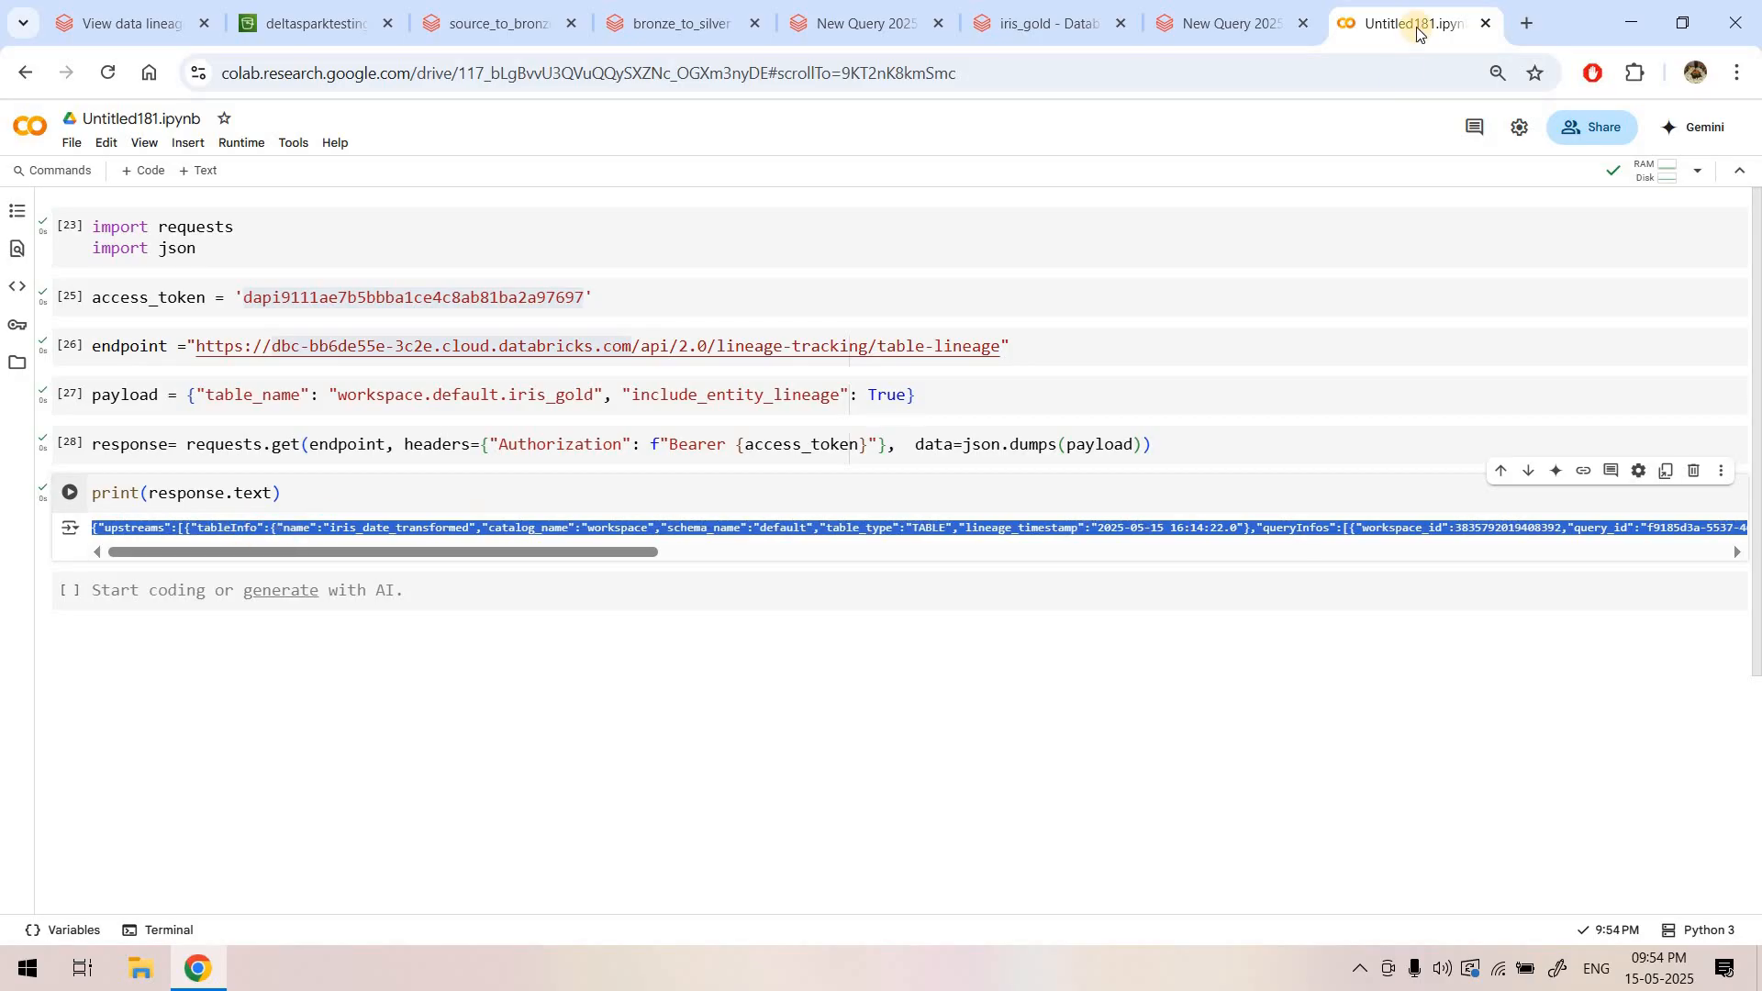
left_click(1522, 30)
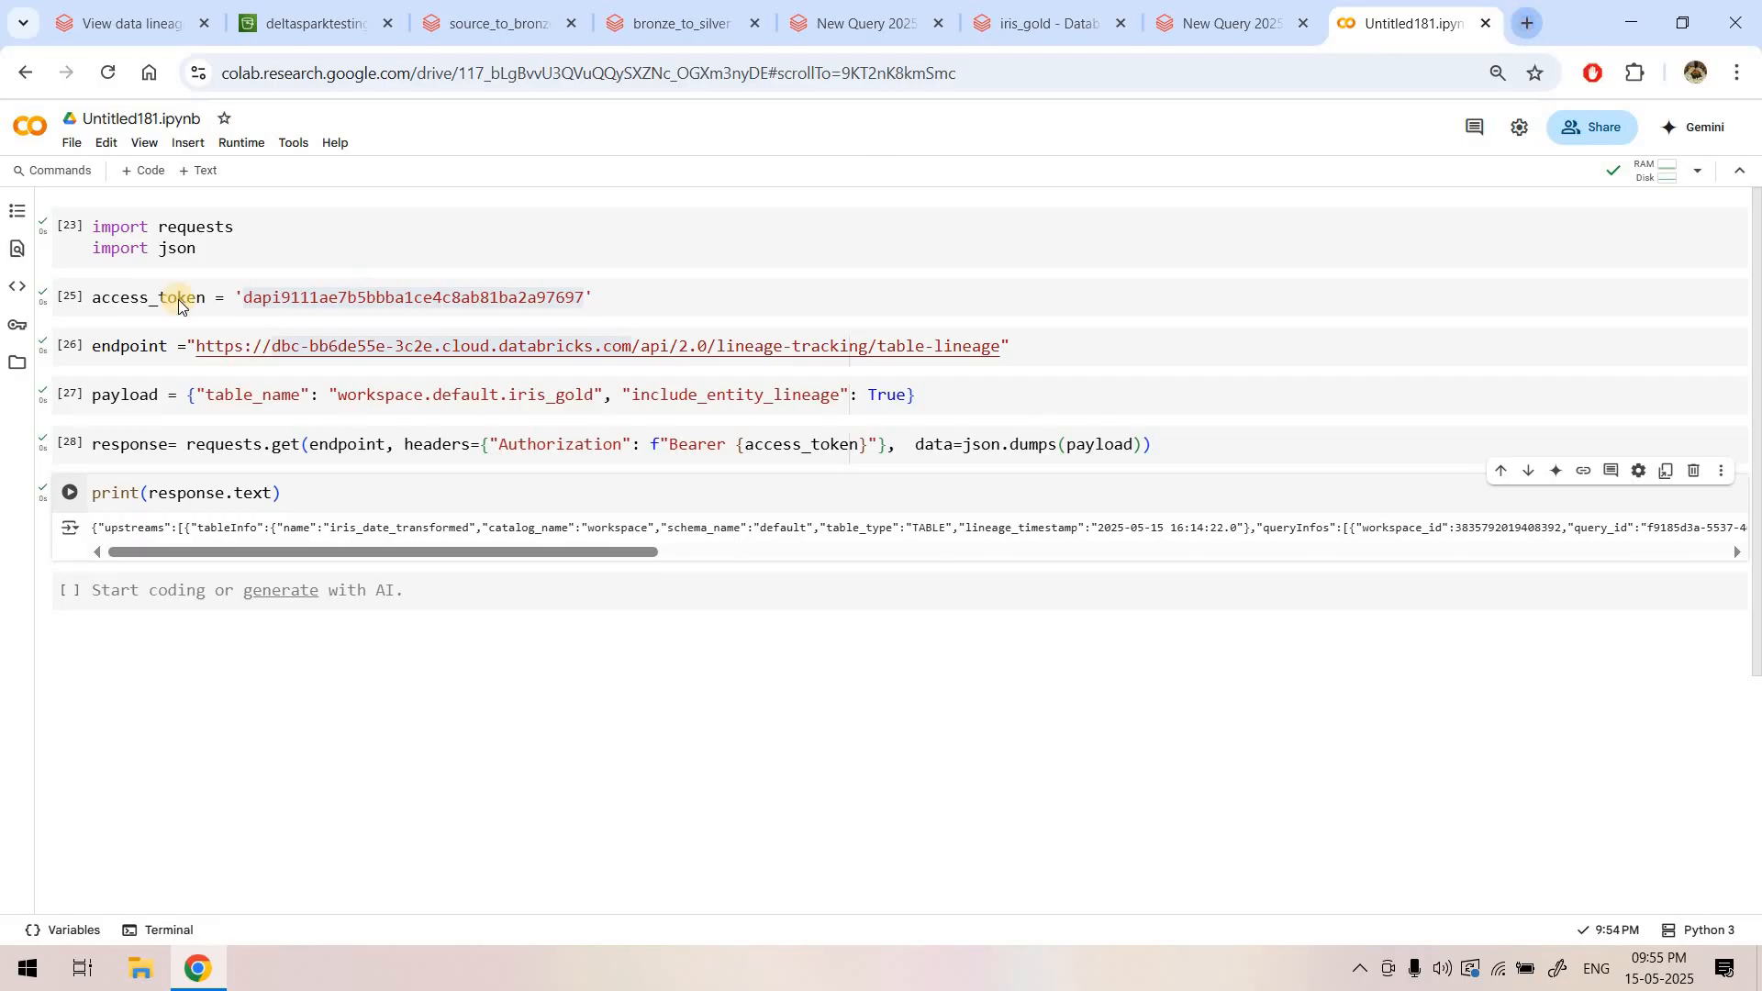
left_click(1524, 26)
left_click(103, 121)
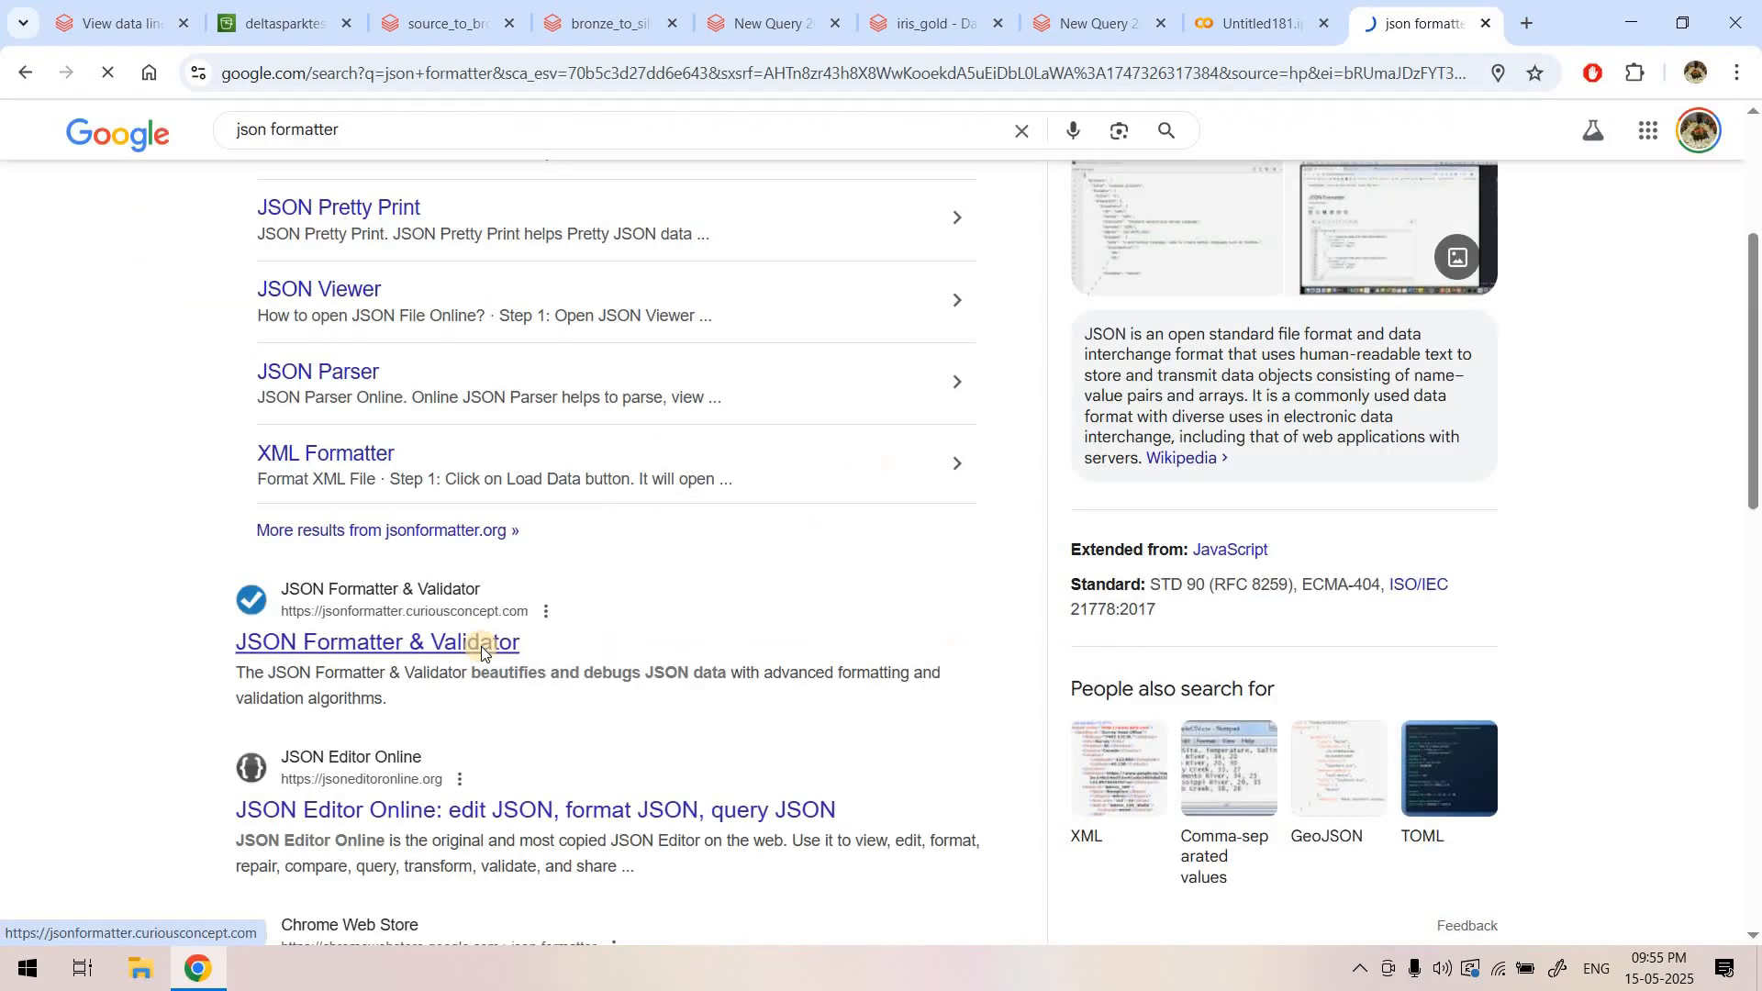
left_click(488, 641)
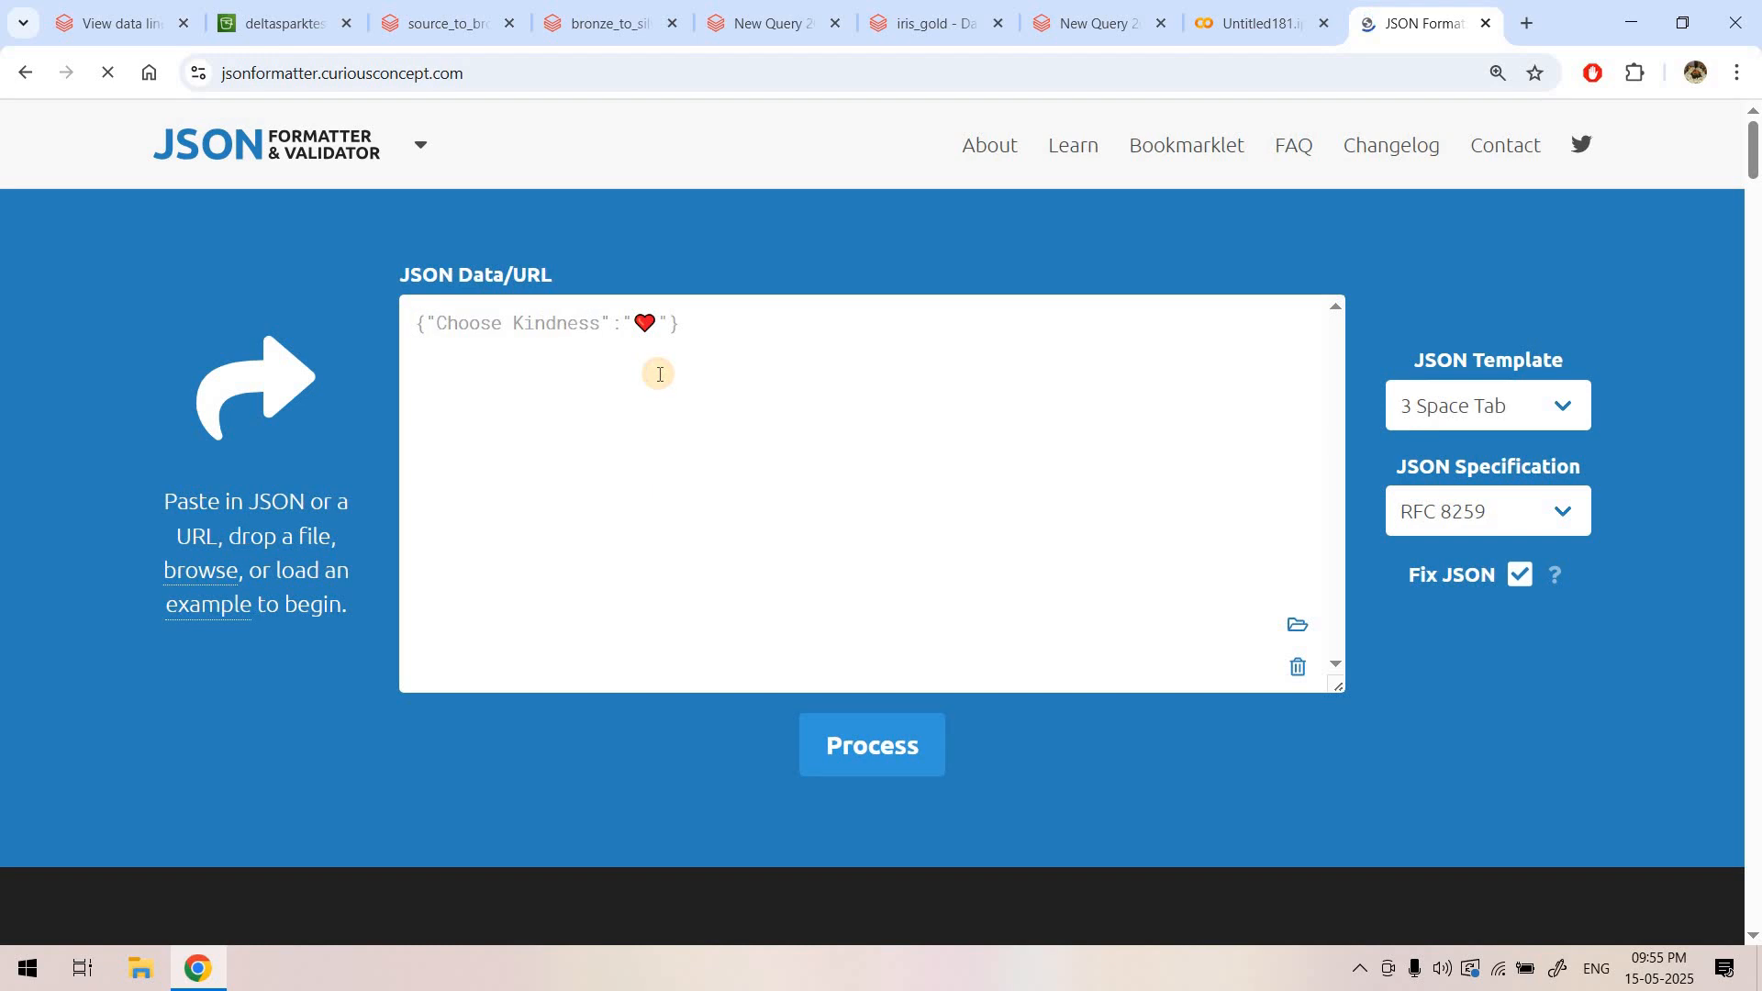
- Paste the copied iris_gold lineage response as the JSON data and process it
left_click(659, 374)
key("ctrl+v")
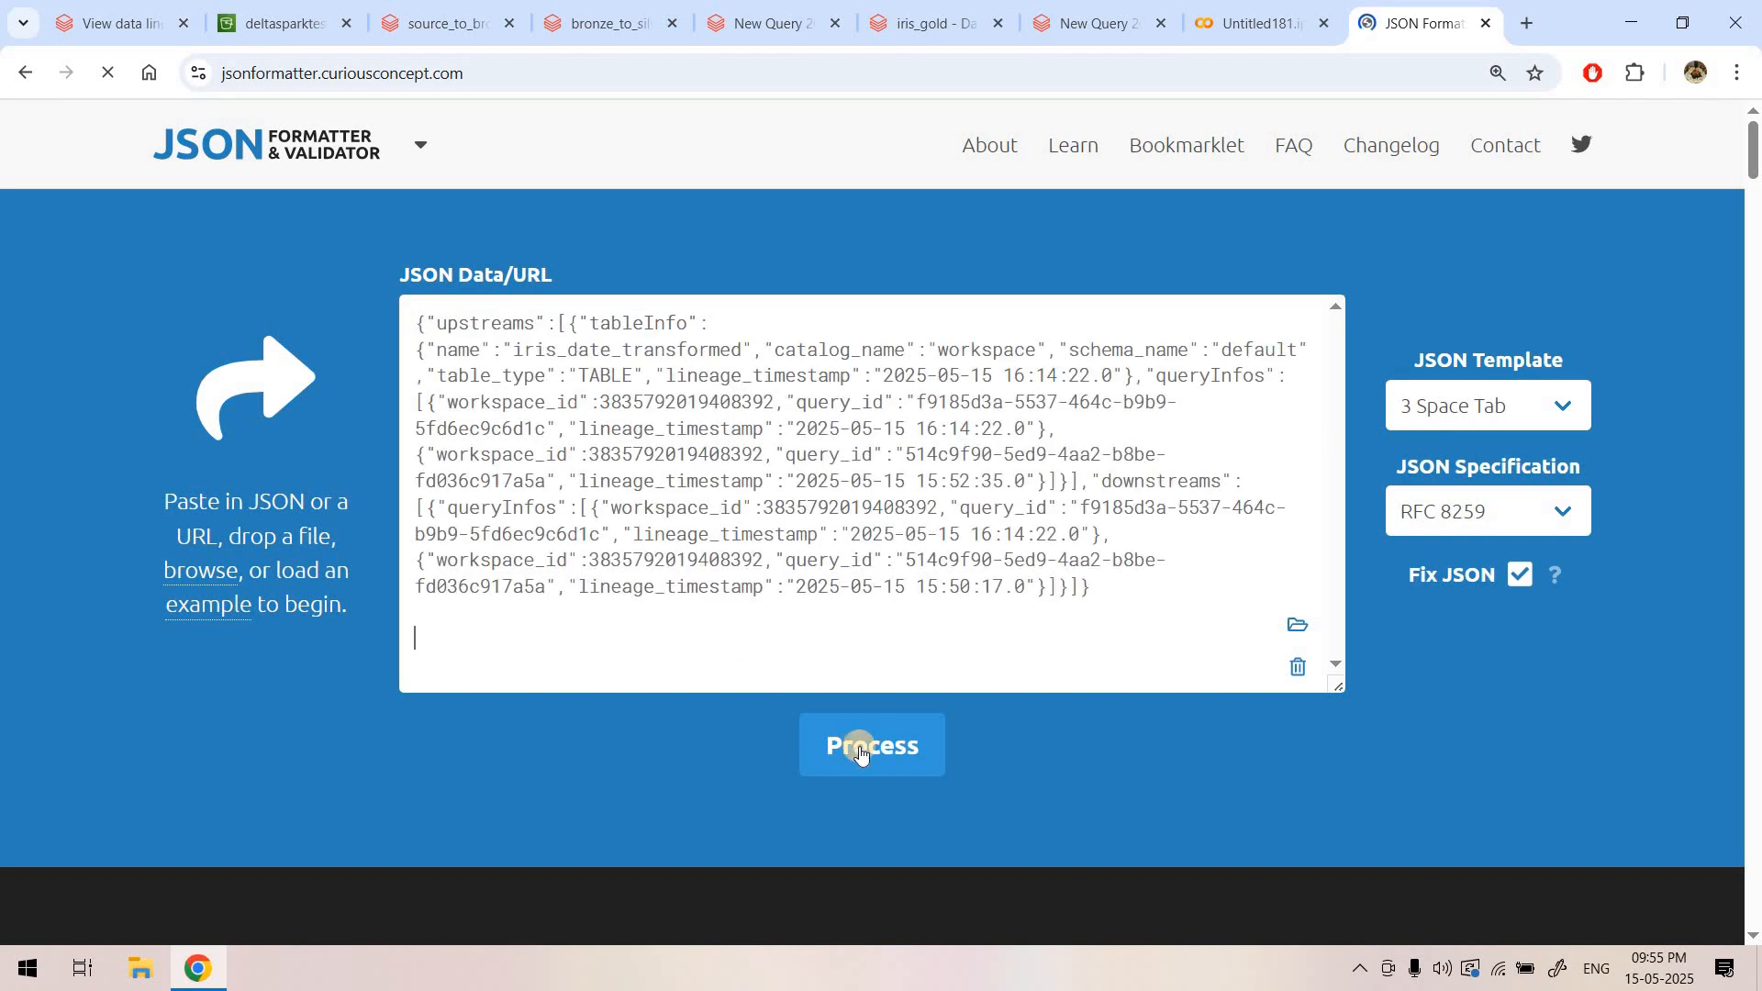
left_click(873, 744)
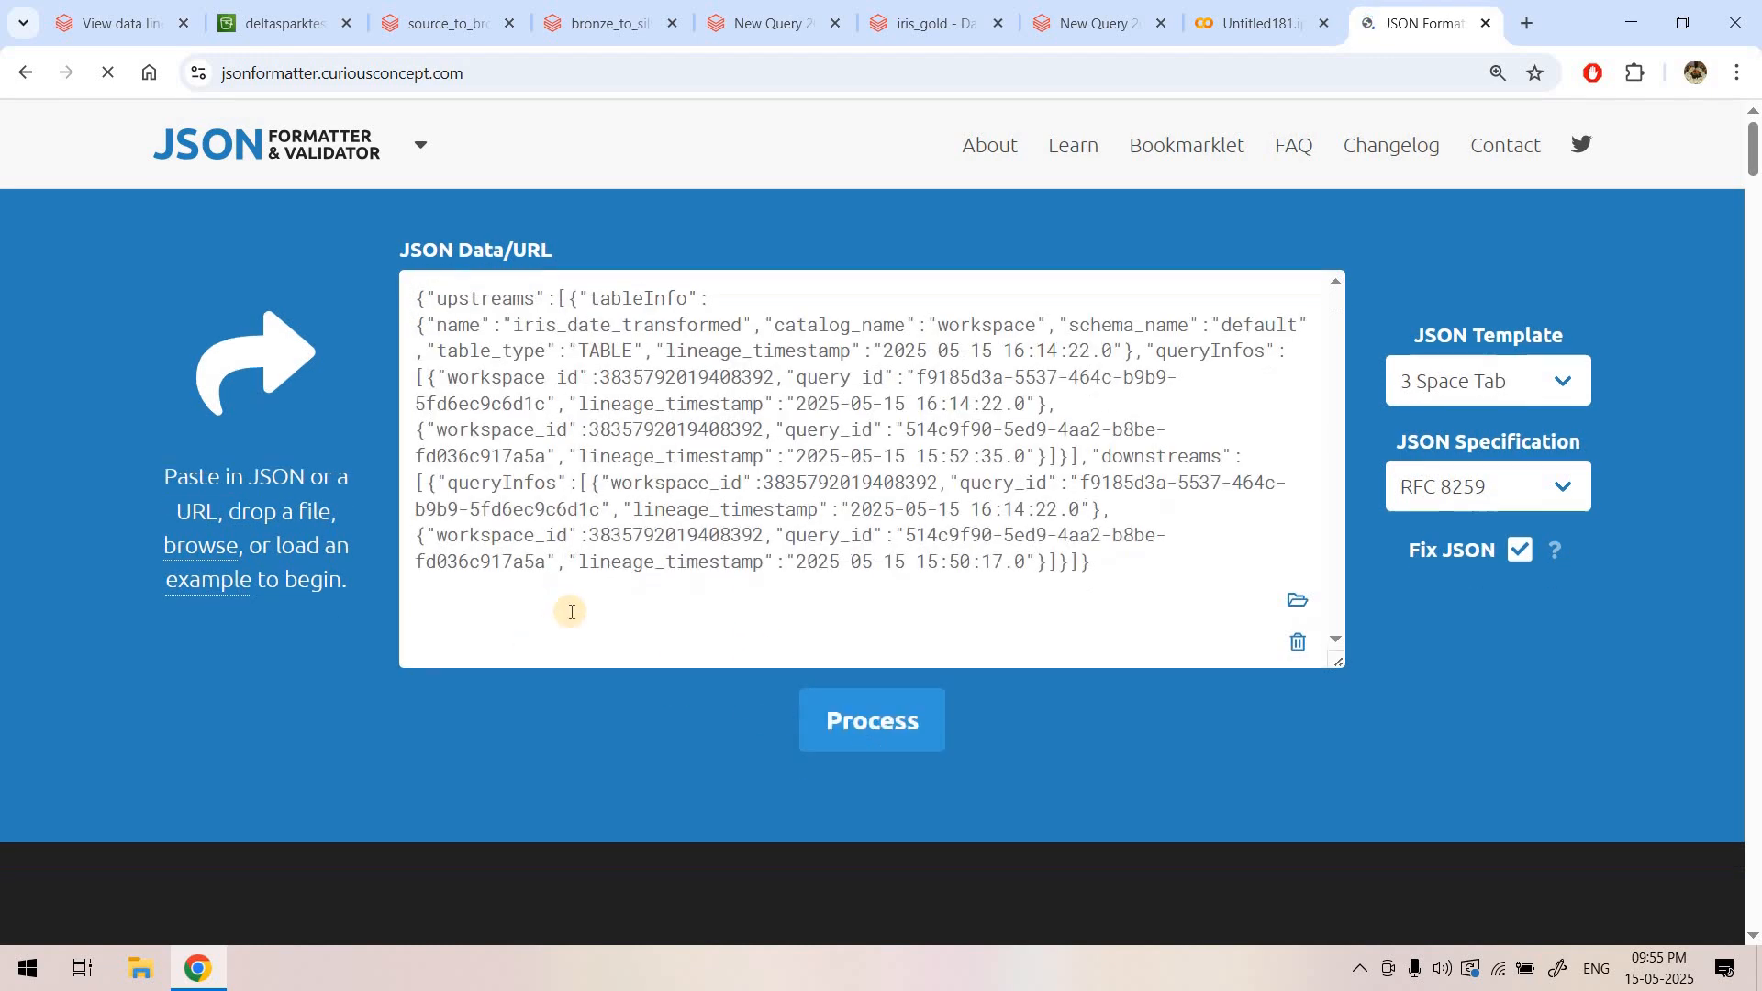
- Examine the formatted JSON's upstreams table name, its queryInfos entries and the downstreams section
scroll(447, 423, "down", 1)
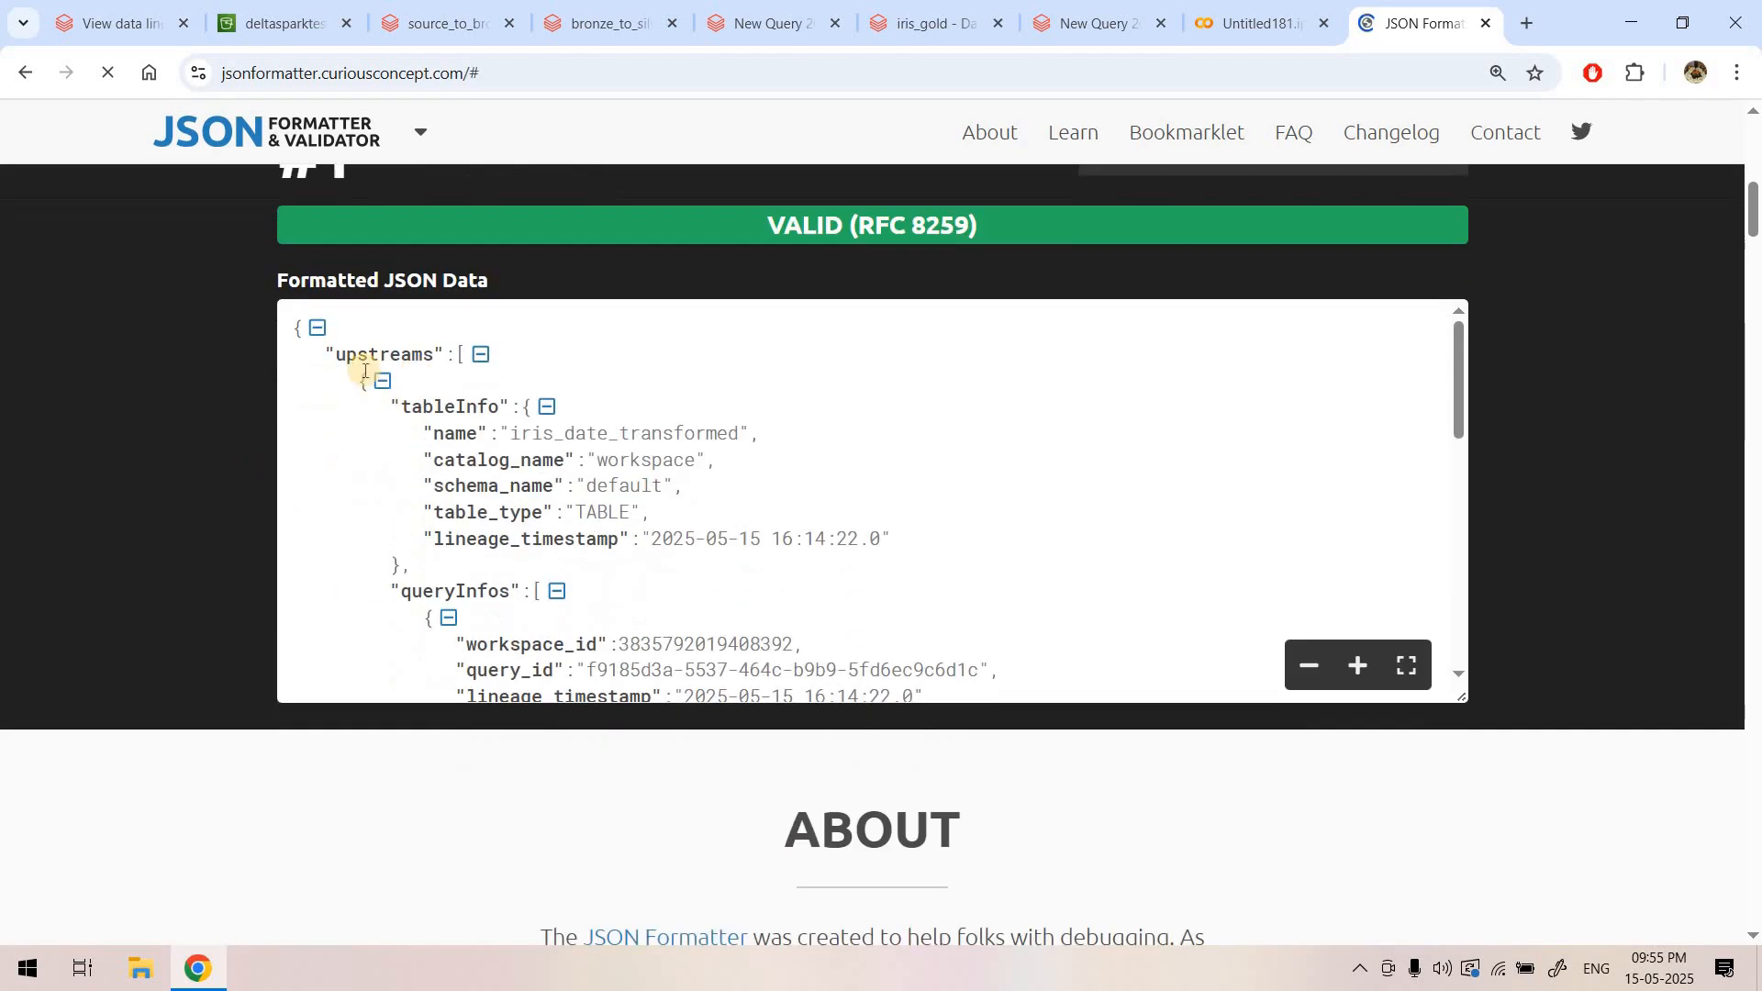
left_click_drag(327, 356, 470, 365)
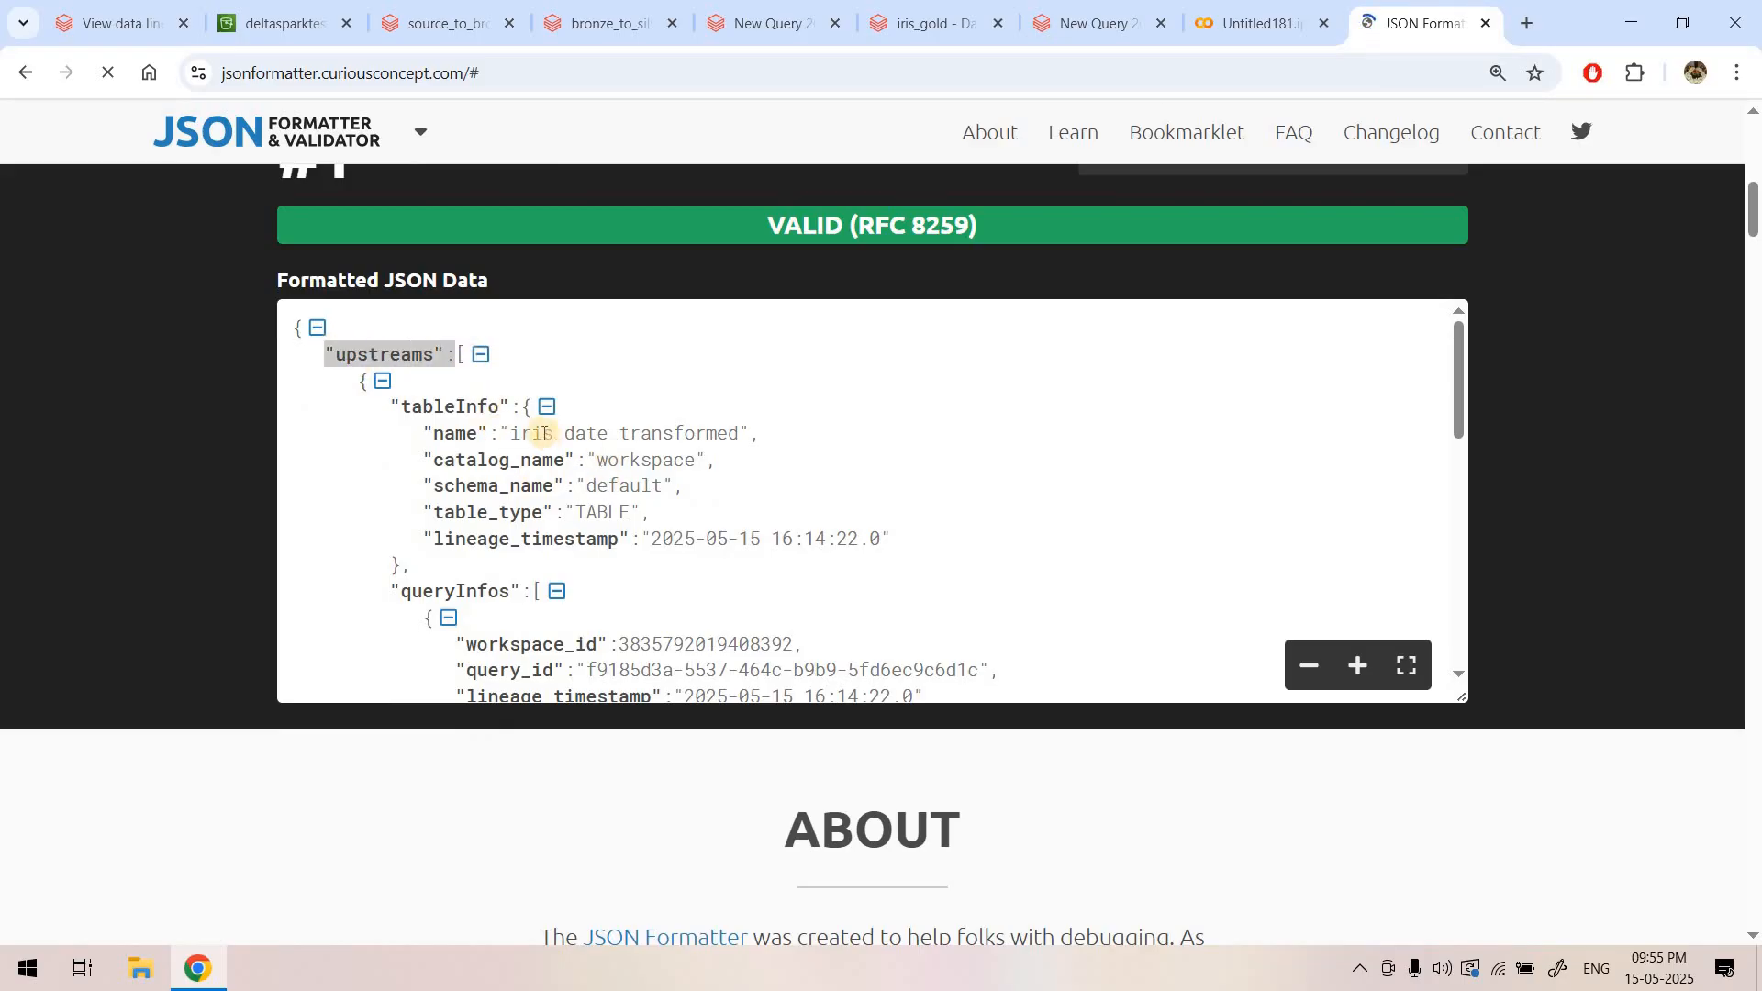
left_click_drag(507, 433, 754, 432)
scroll(747, 477, "down", 1)
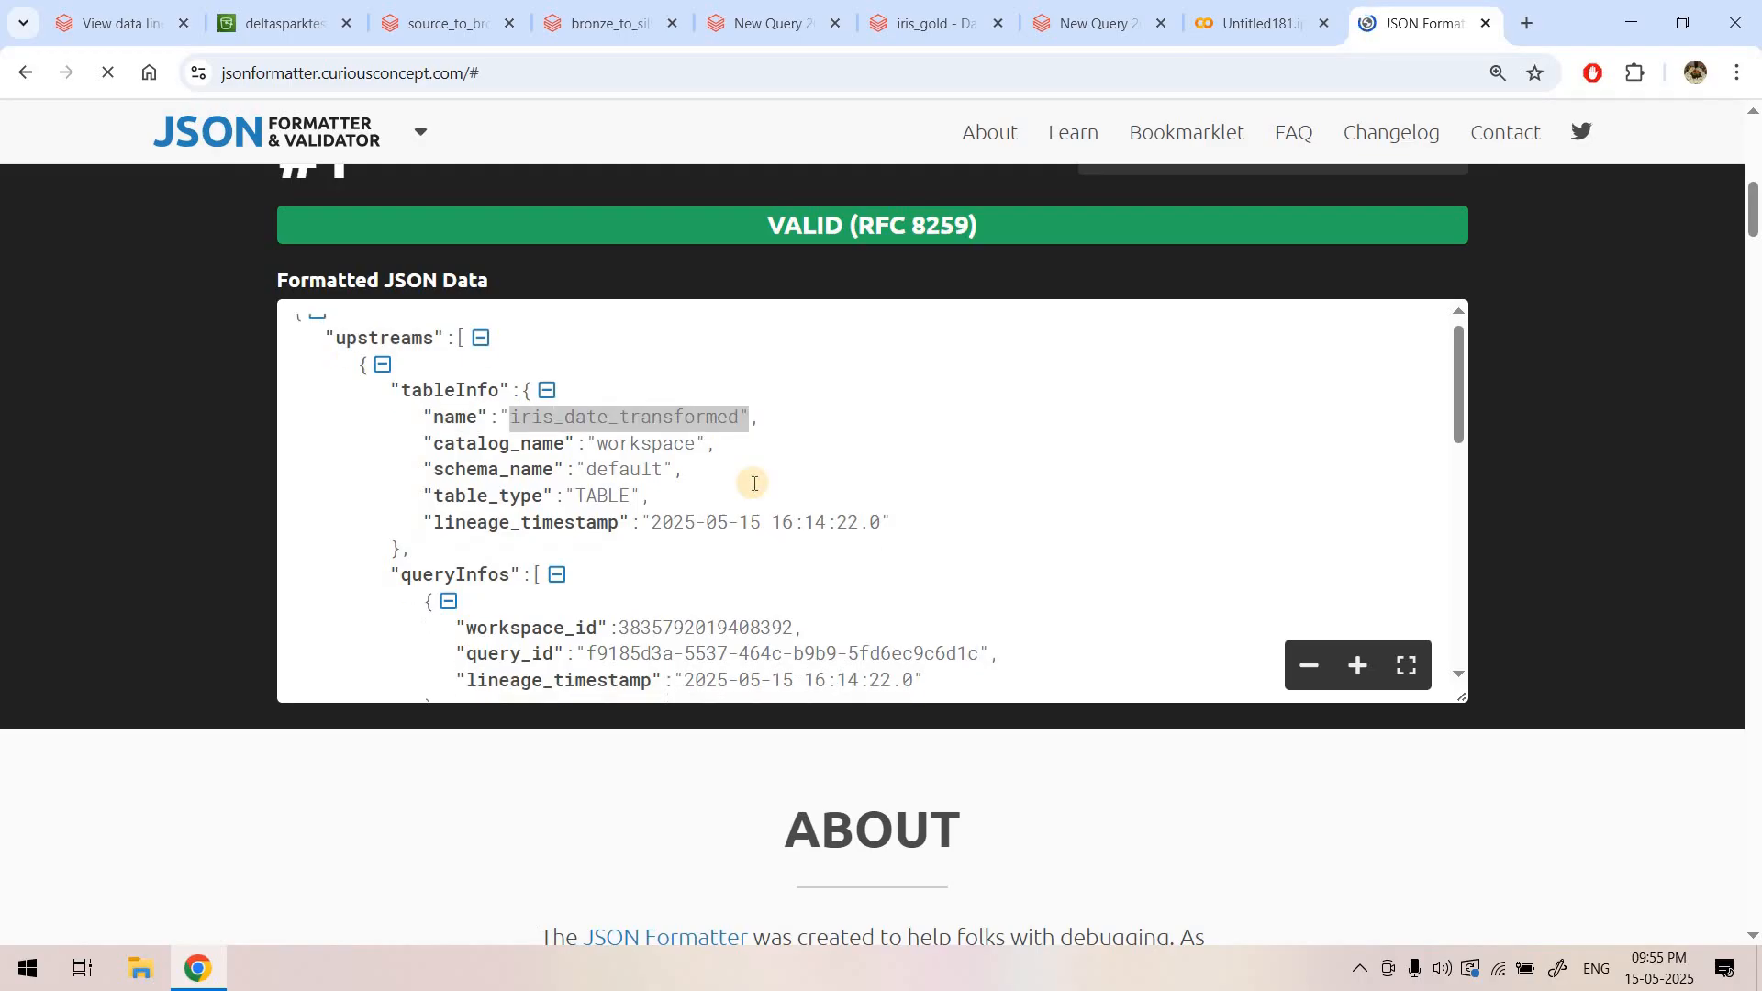
left_click_drag(391, 470, 511, 610)
scroll(511, 559, "down", 2)
left_click_drag(420, 415, 467, 510)
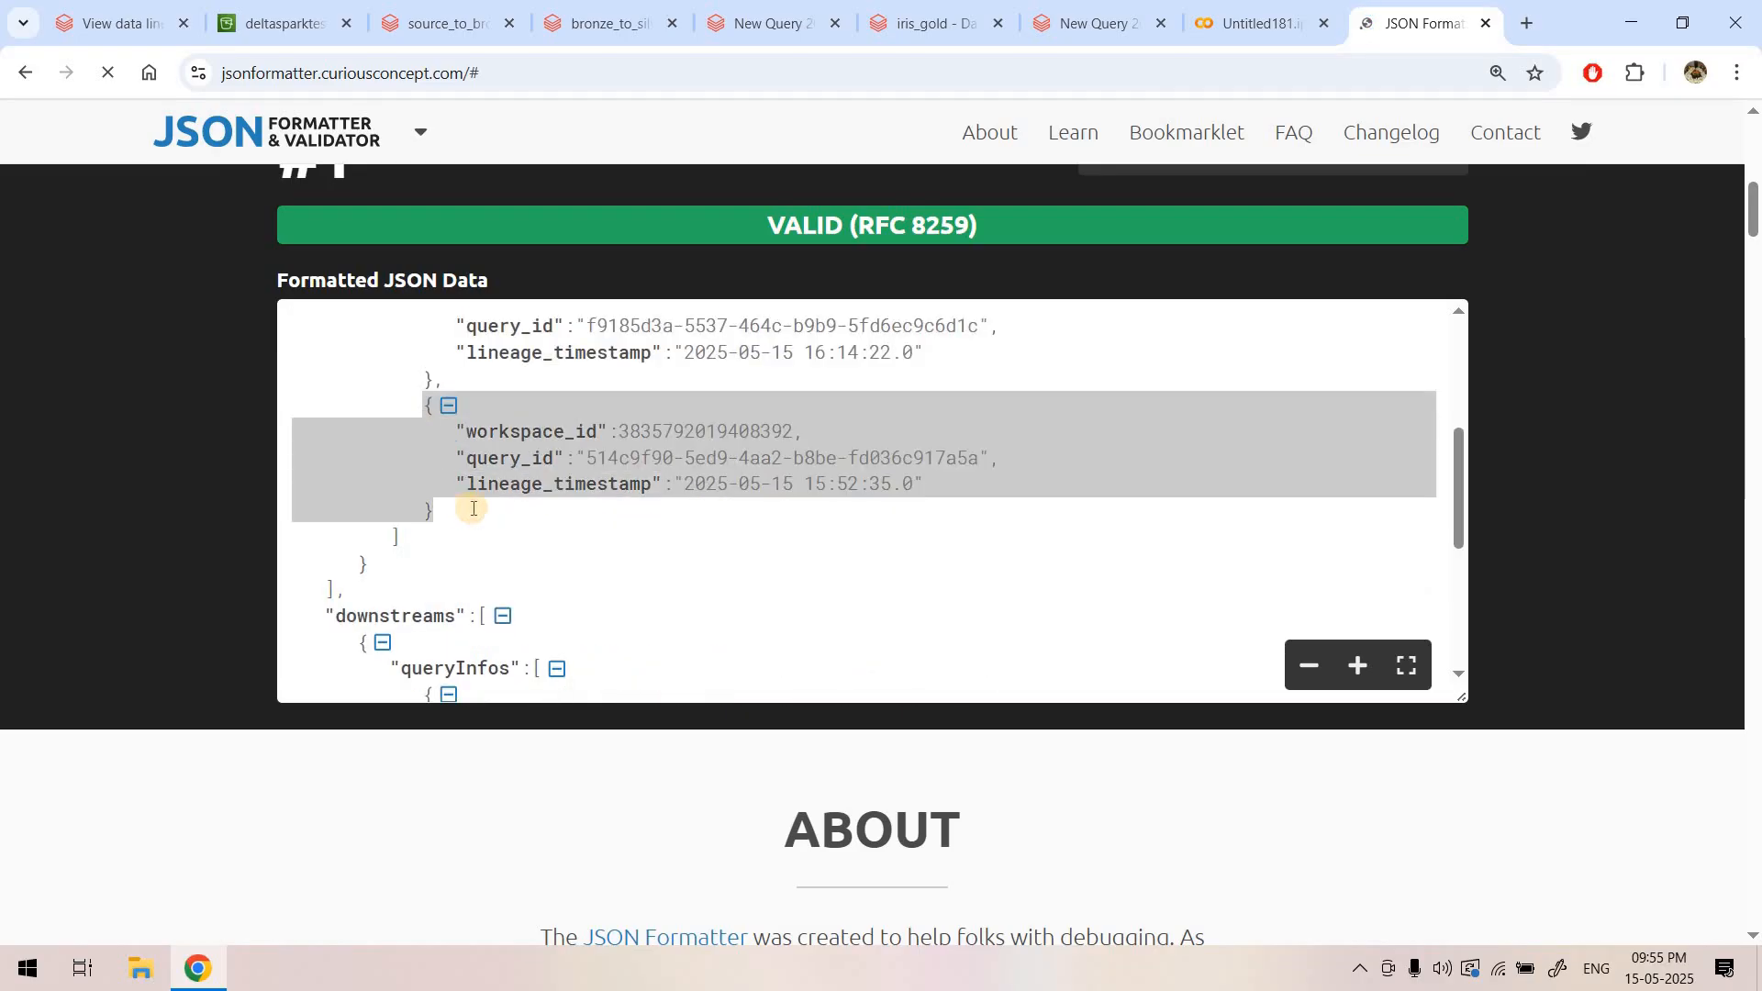
left_click(568, 462)
scroll(587, 551, "down", 2)
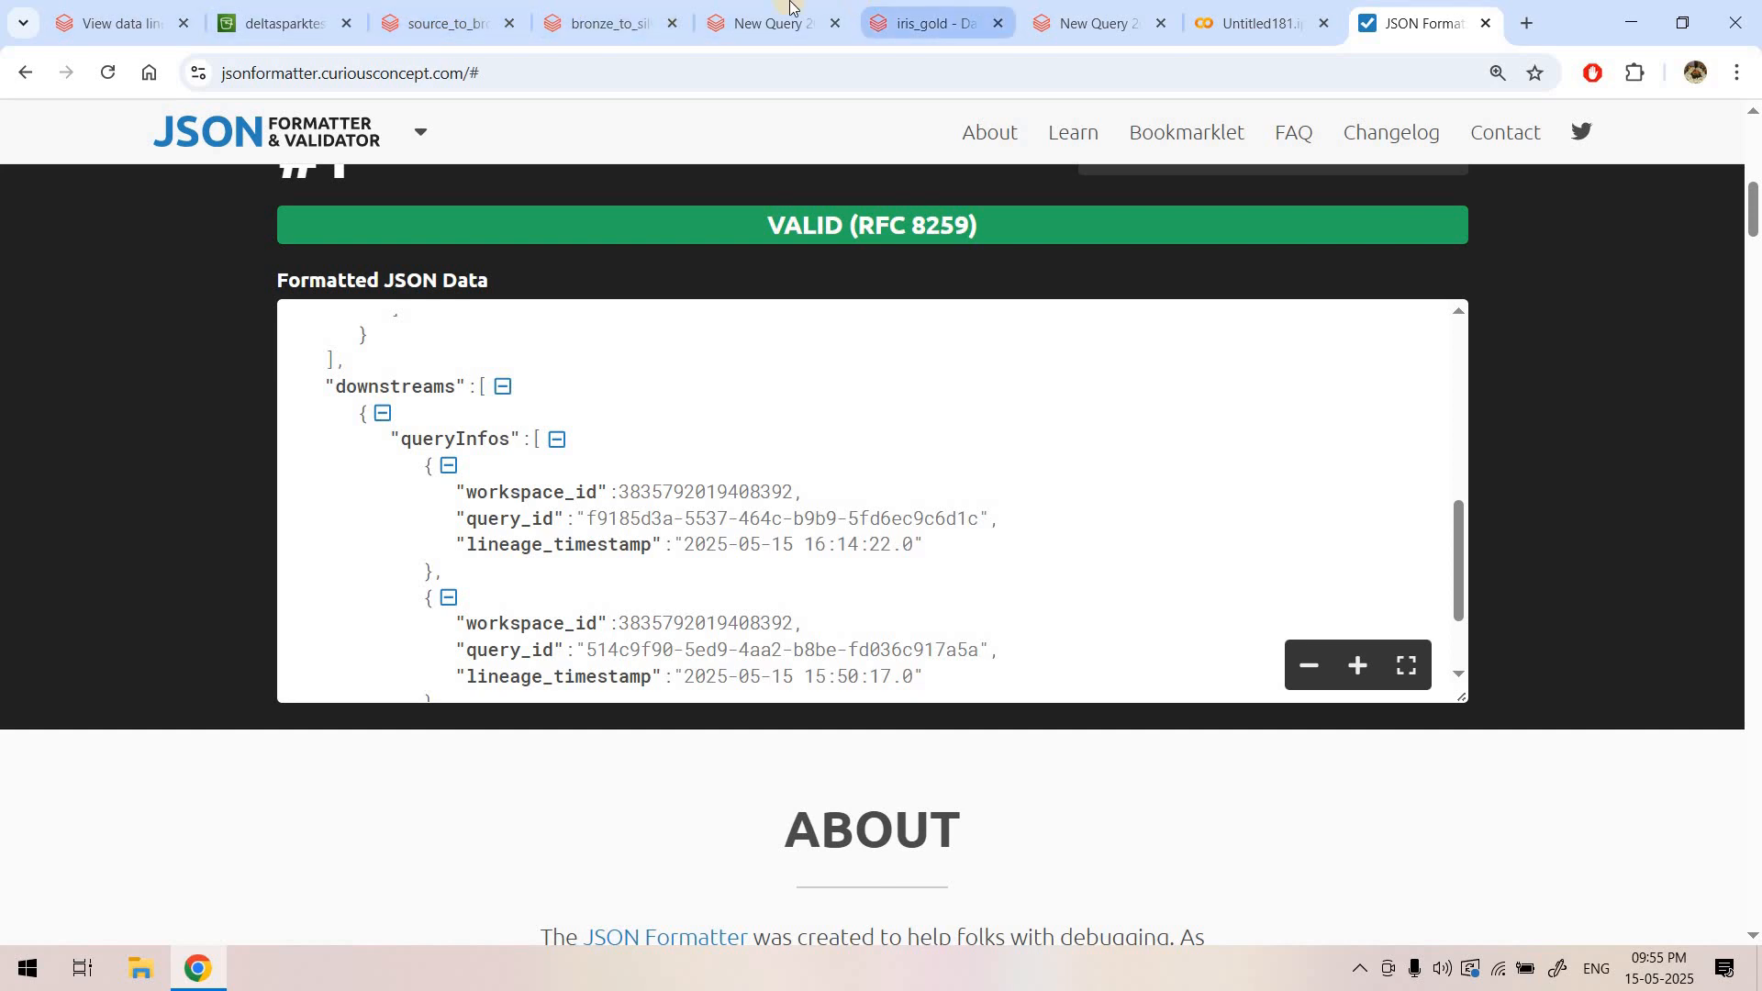
- Switch to the iris_gold lineage graph, open the iris_date_transformed table's details and copy its full name
left_click(921, 23)
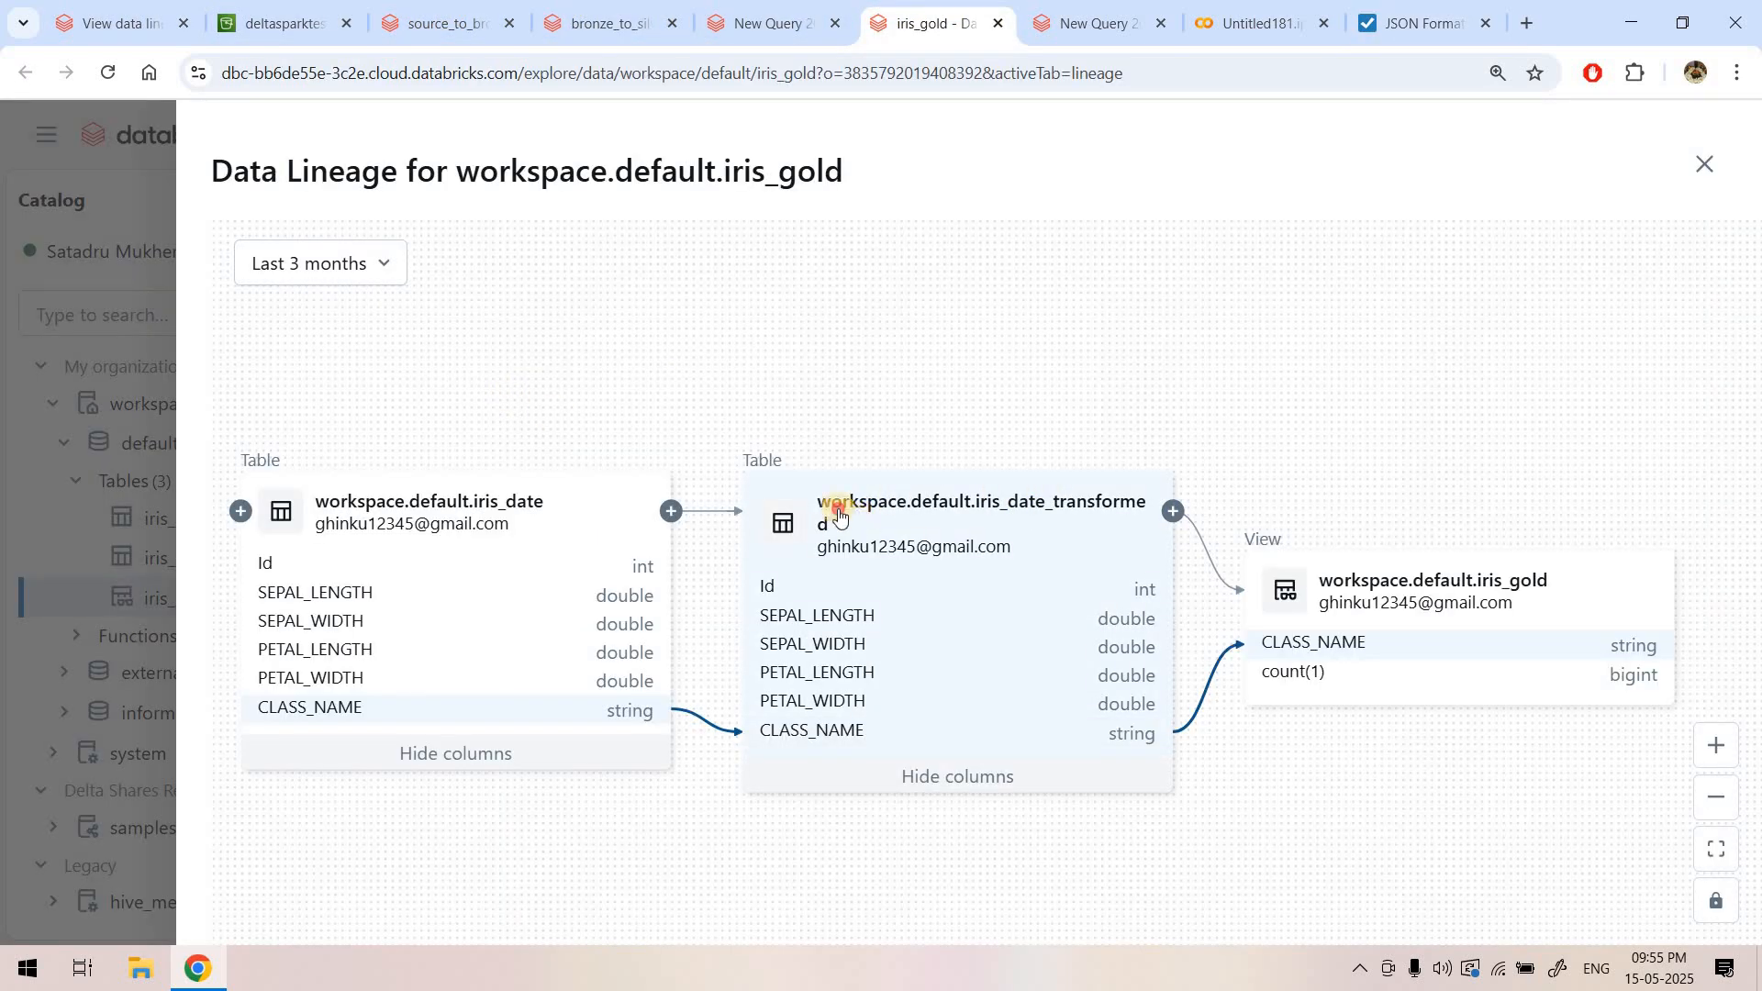
left_click(867, 512)
left_click(1068, 517)
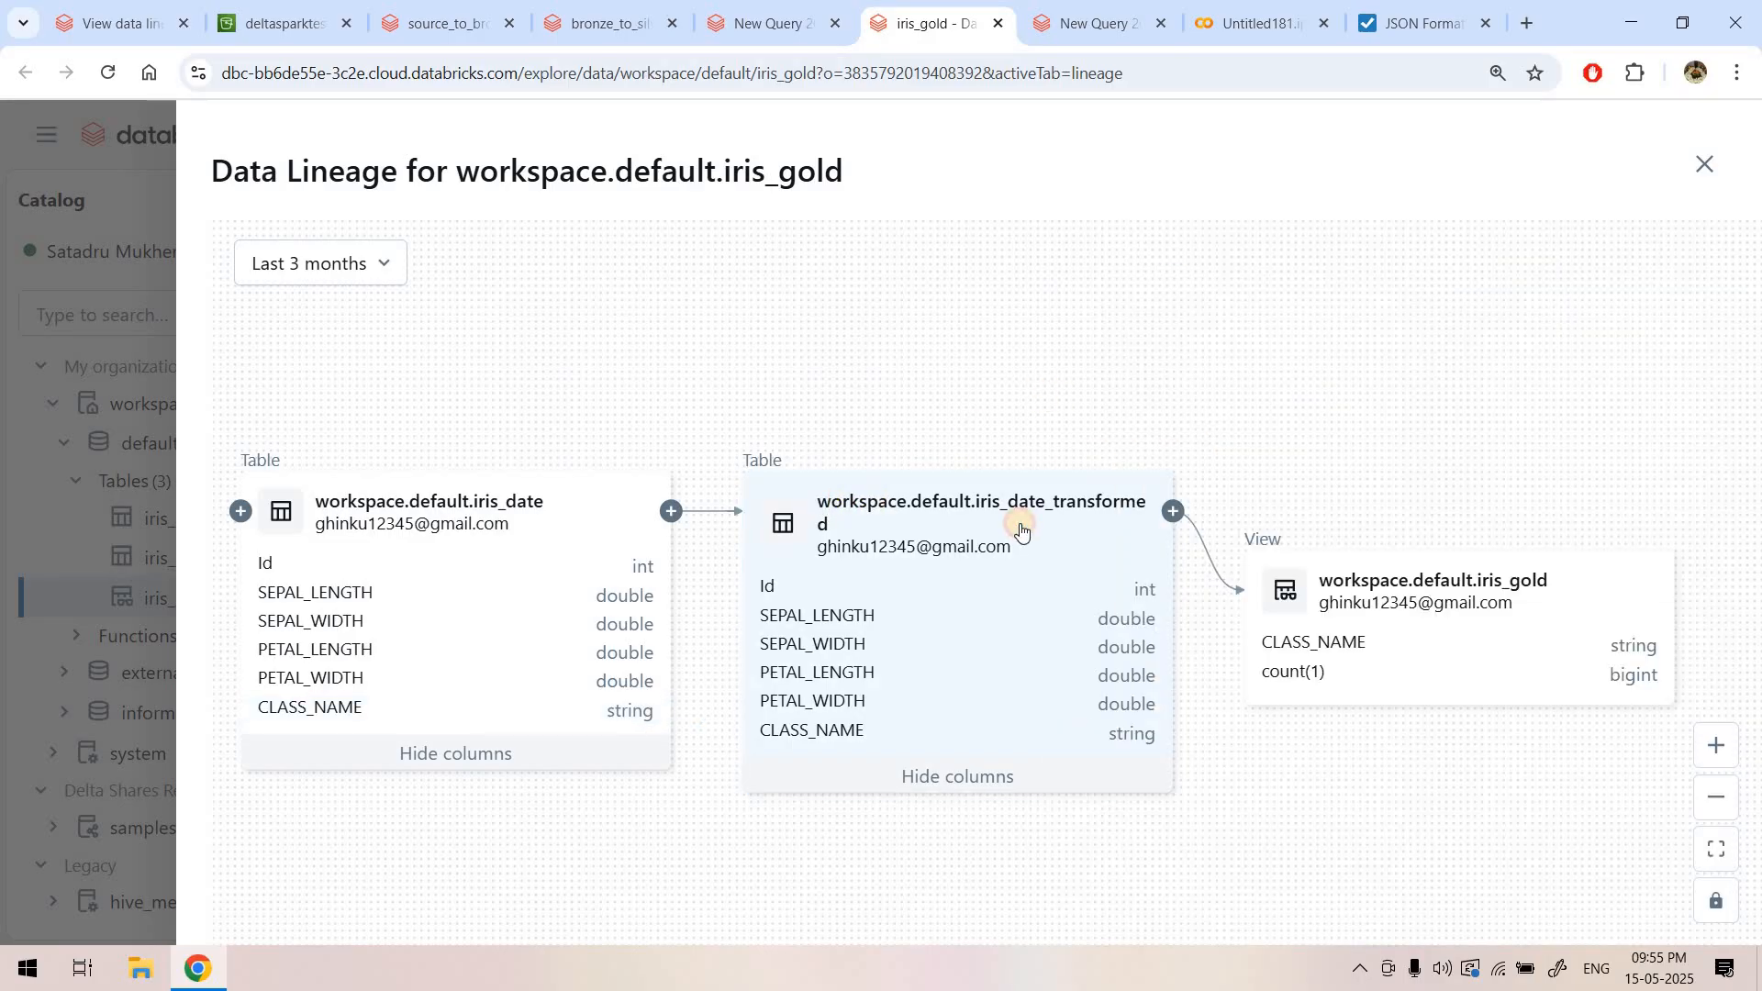
left_click(1015, 521)
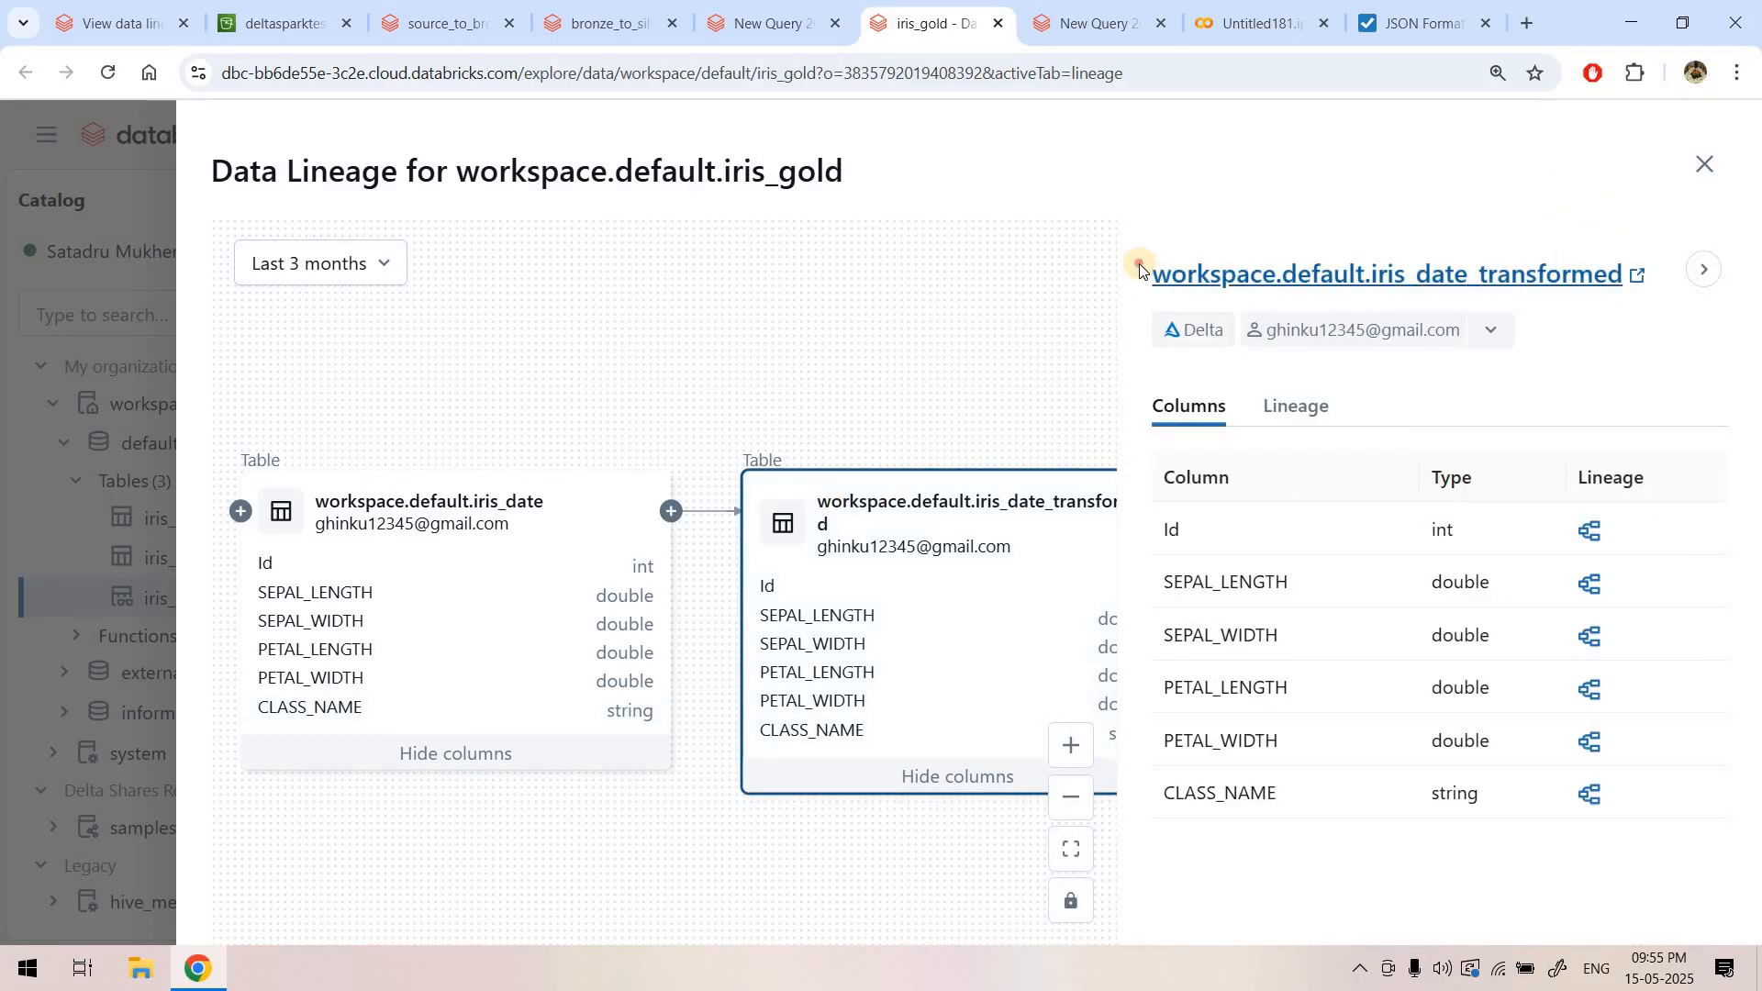
left_click_drag(1138, 268, 1624, 274)
key("ctrl+c")
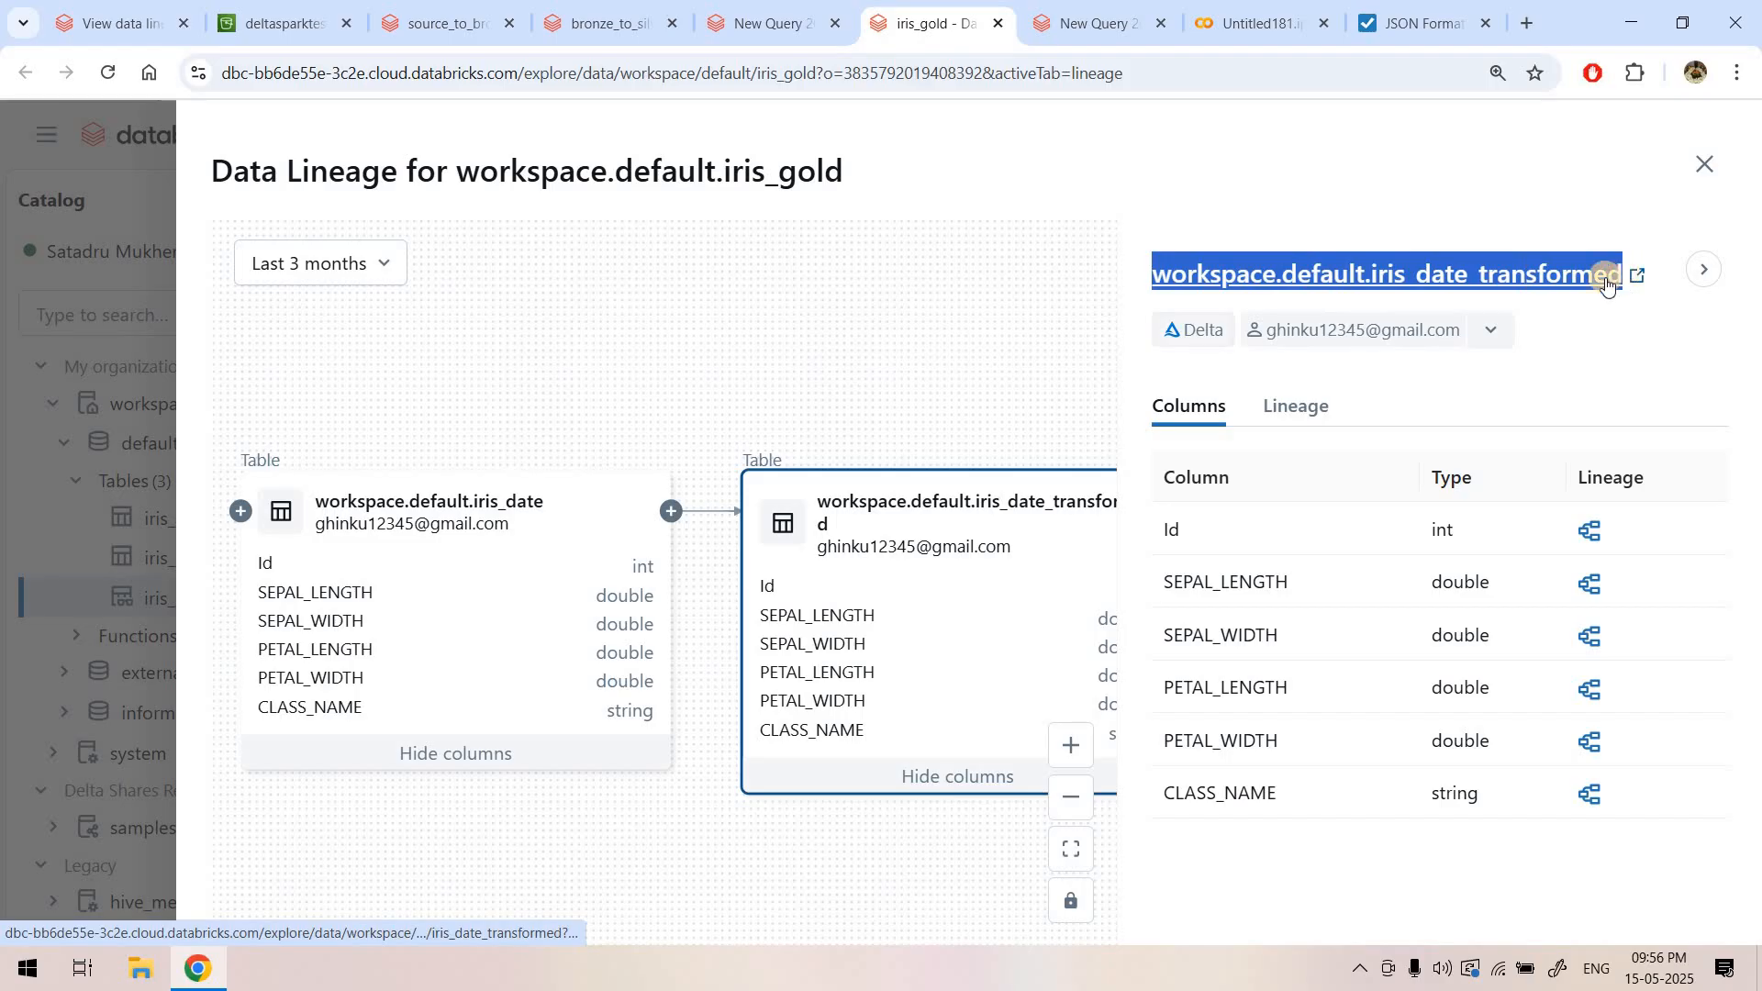
- In the Colab notebook, set the payload's table_name to workspace.default.iris_date_transformed and rerun the payload, request and print cells
left_click(1205, 4)
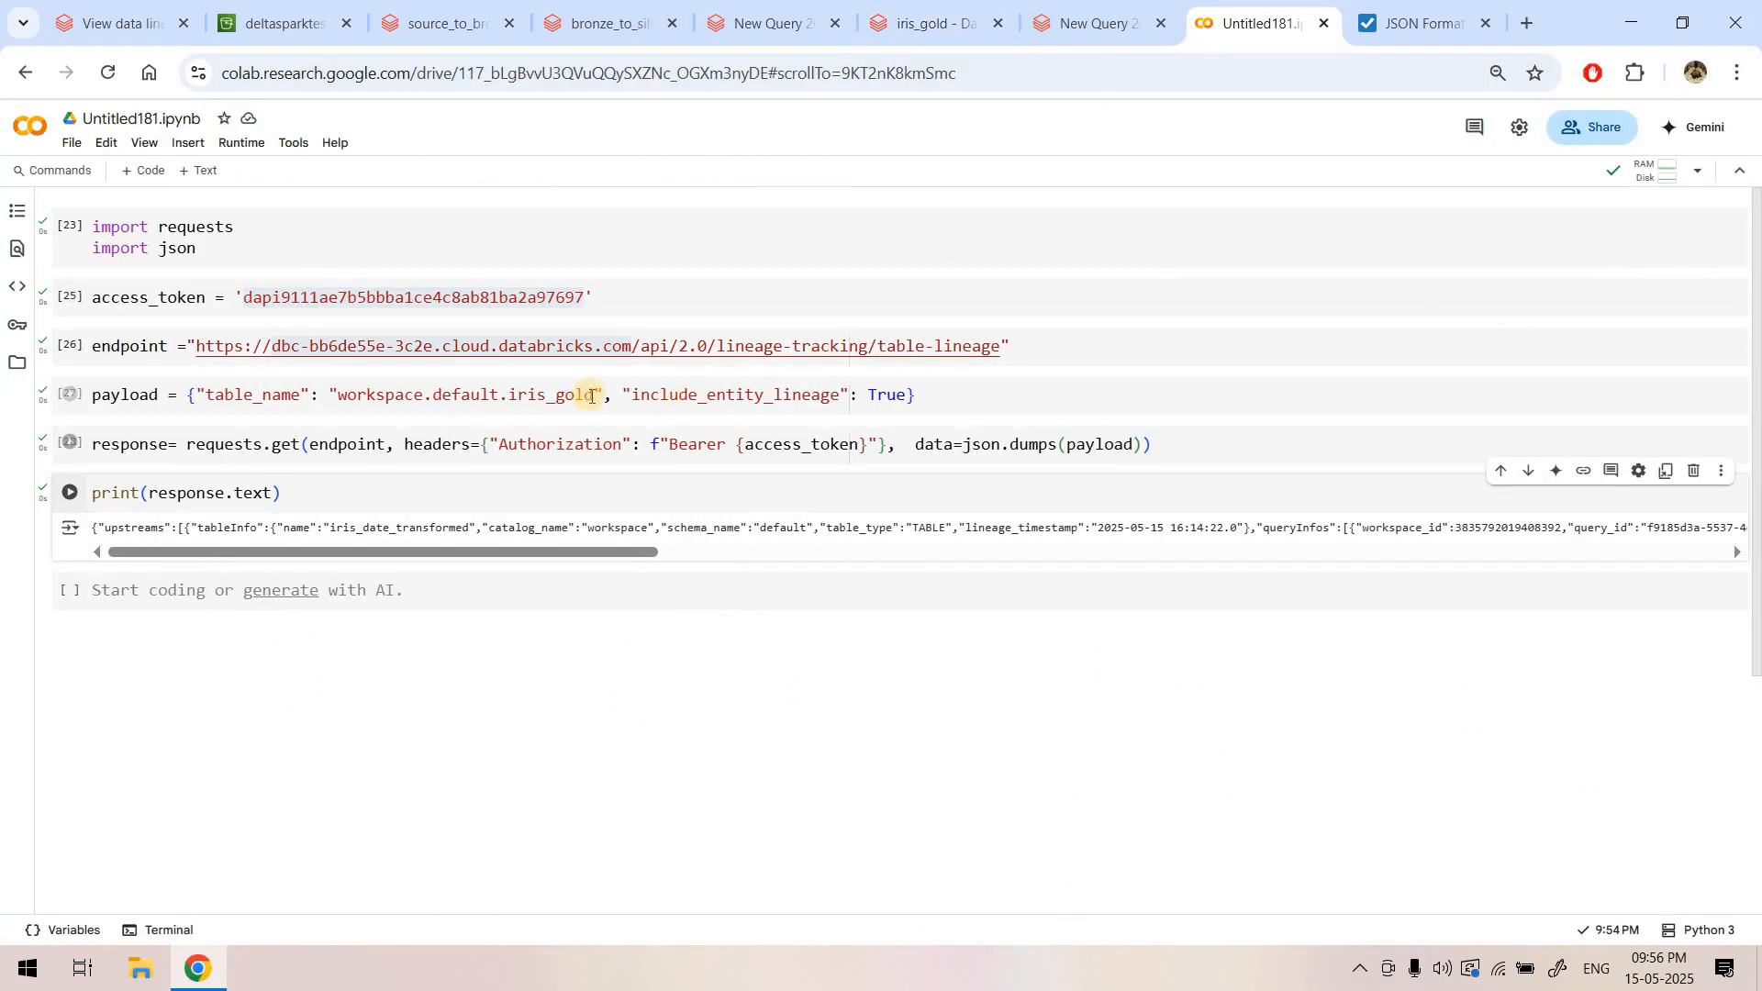
left_click_drag(591, 397, 341, 400)
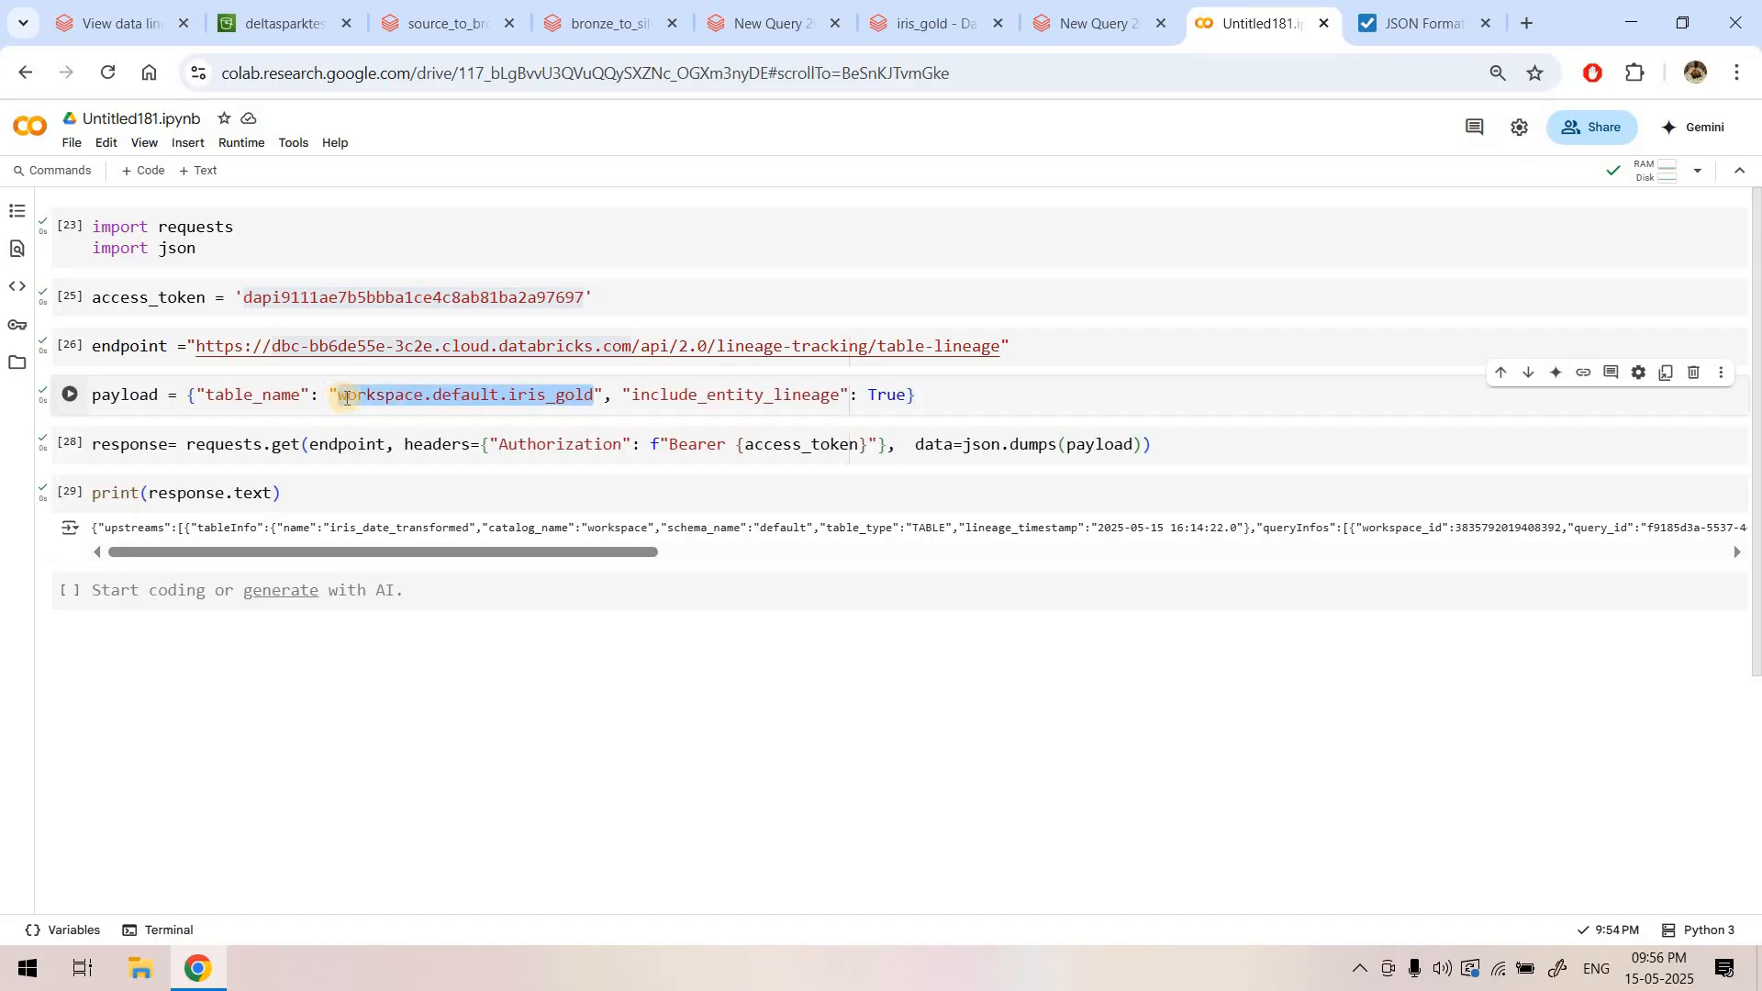
key("ctrl+v")
key("shift+Return")
key("shift+Return")
key("shift+Return")
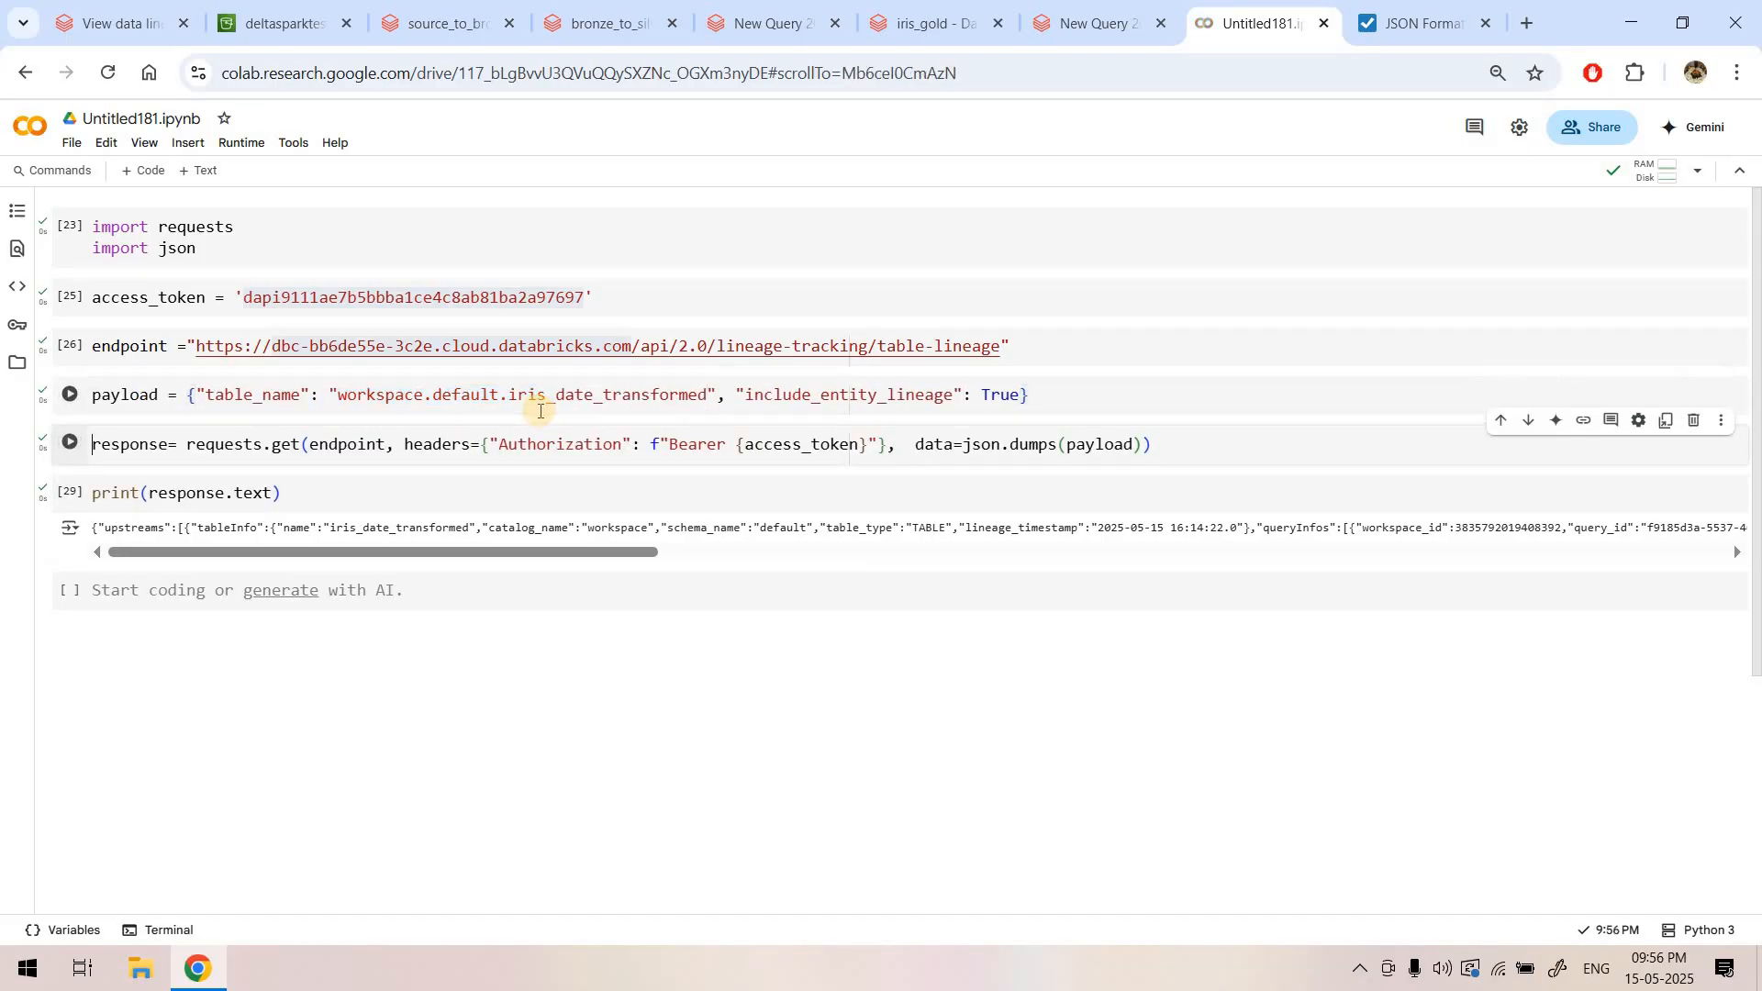
- Copy the printed iris_date_transformed lineage response, replace the JSON formatter's data with it and process it
triple_click(322, 535)
key("ctrl+c")
key("ctrl+Tab")
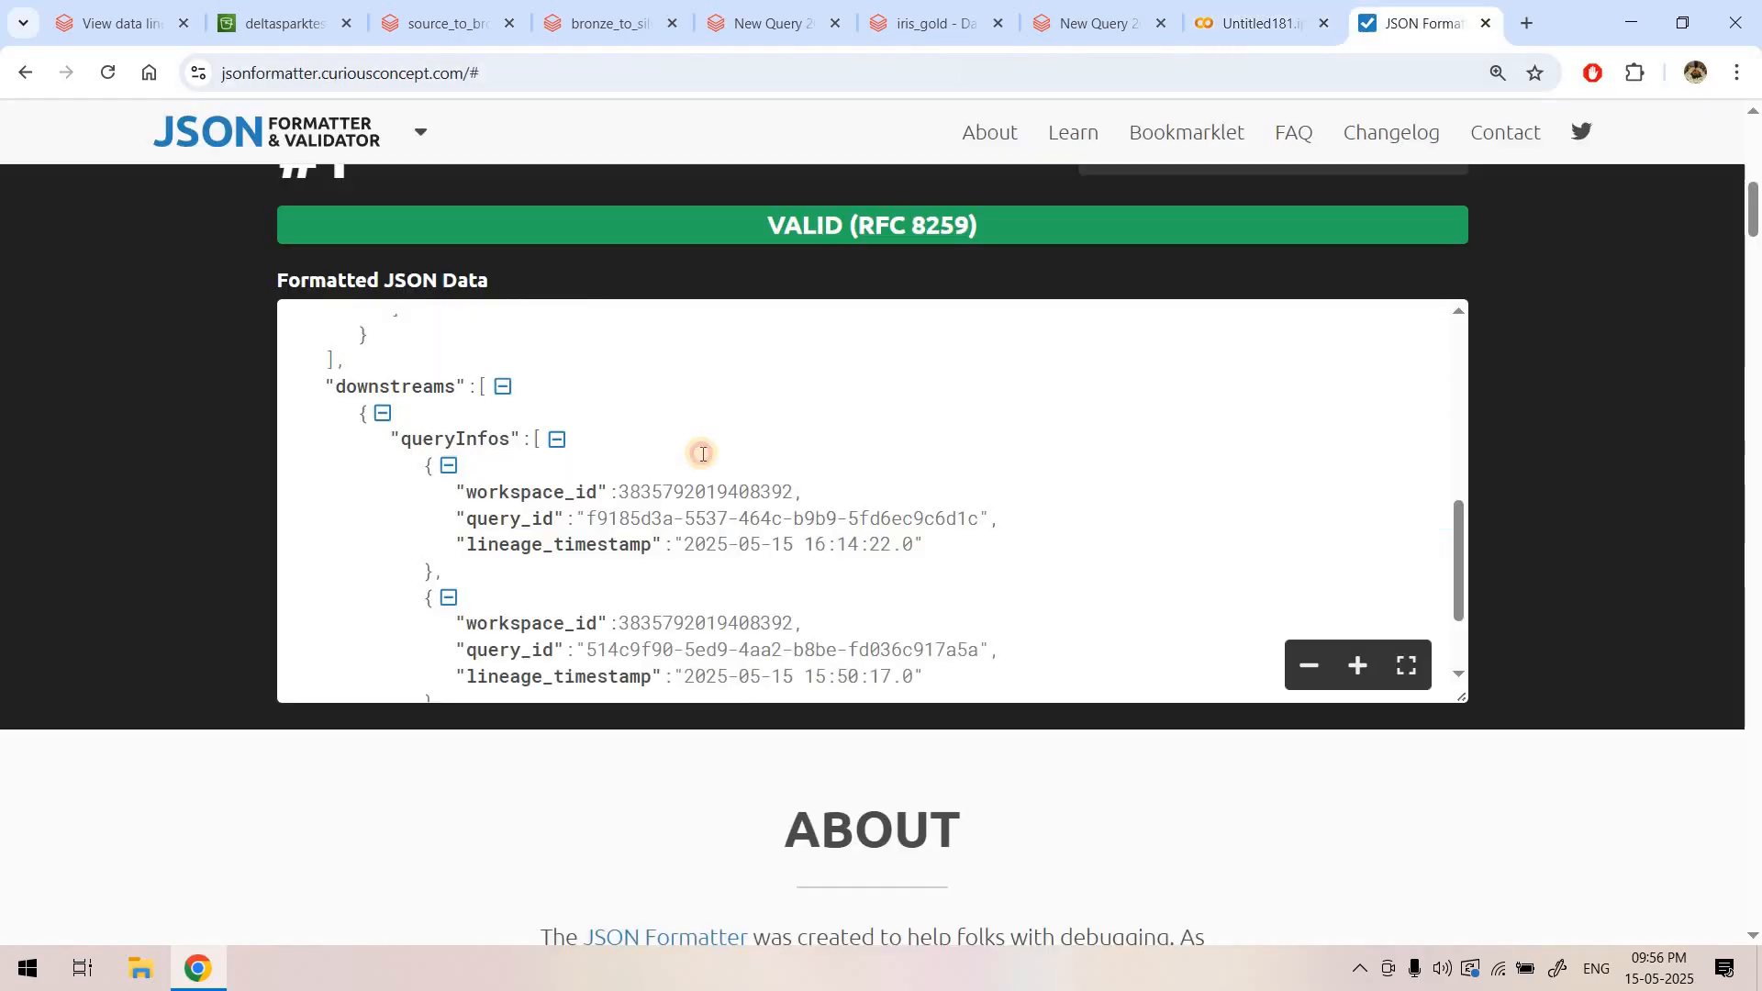
scroll(703, 455, "up", 10)
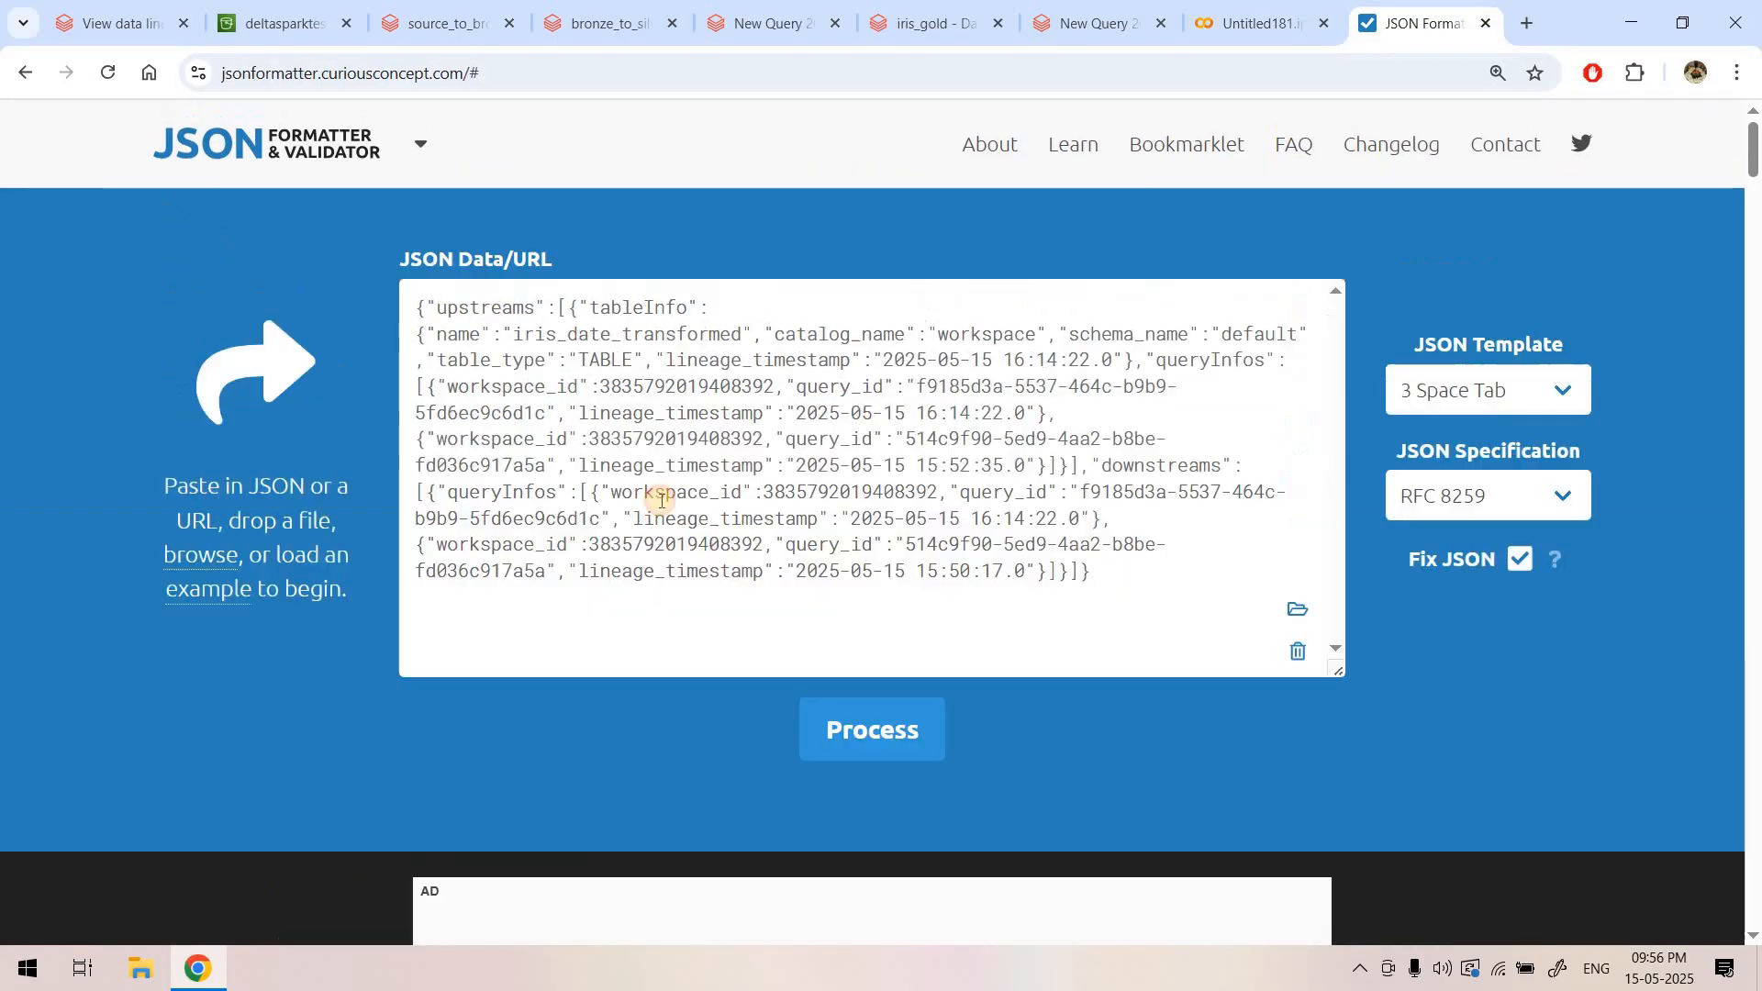
left_click(662, 500)
key("ctrl+a")
key("ctrl+v")
left_click(849, 721)
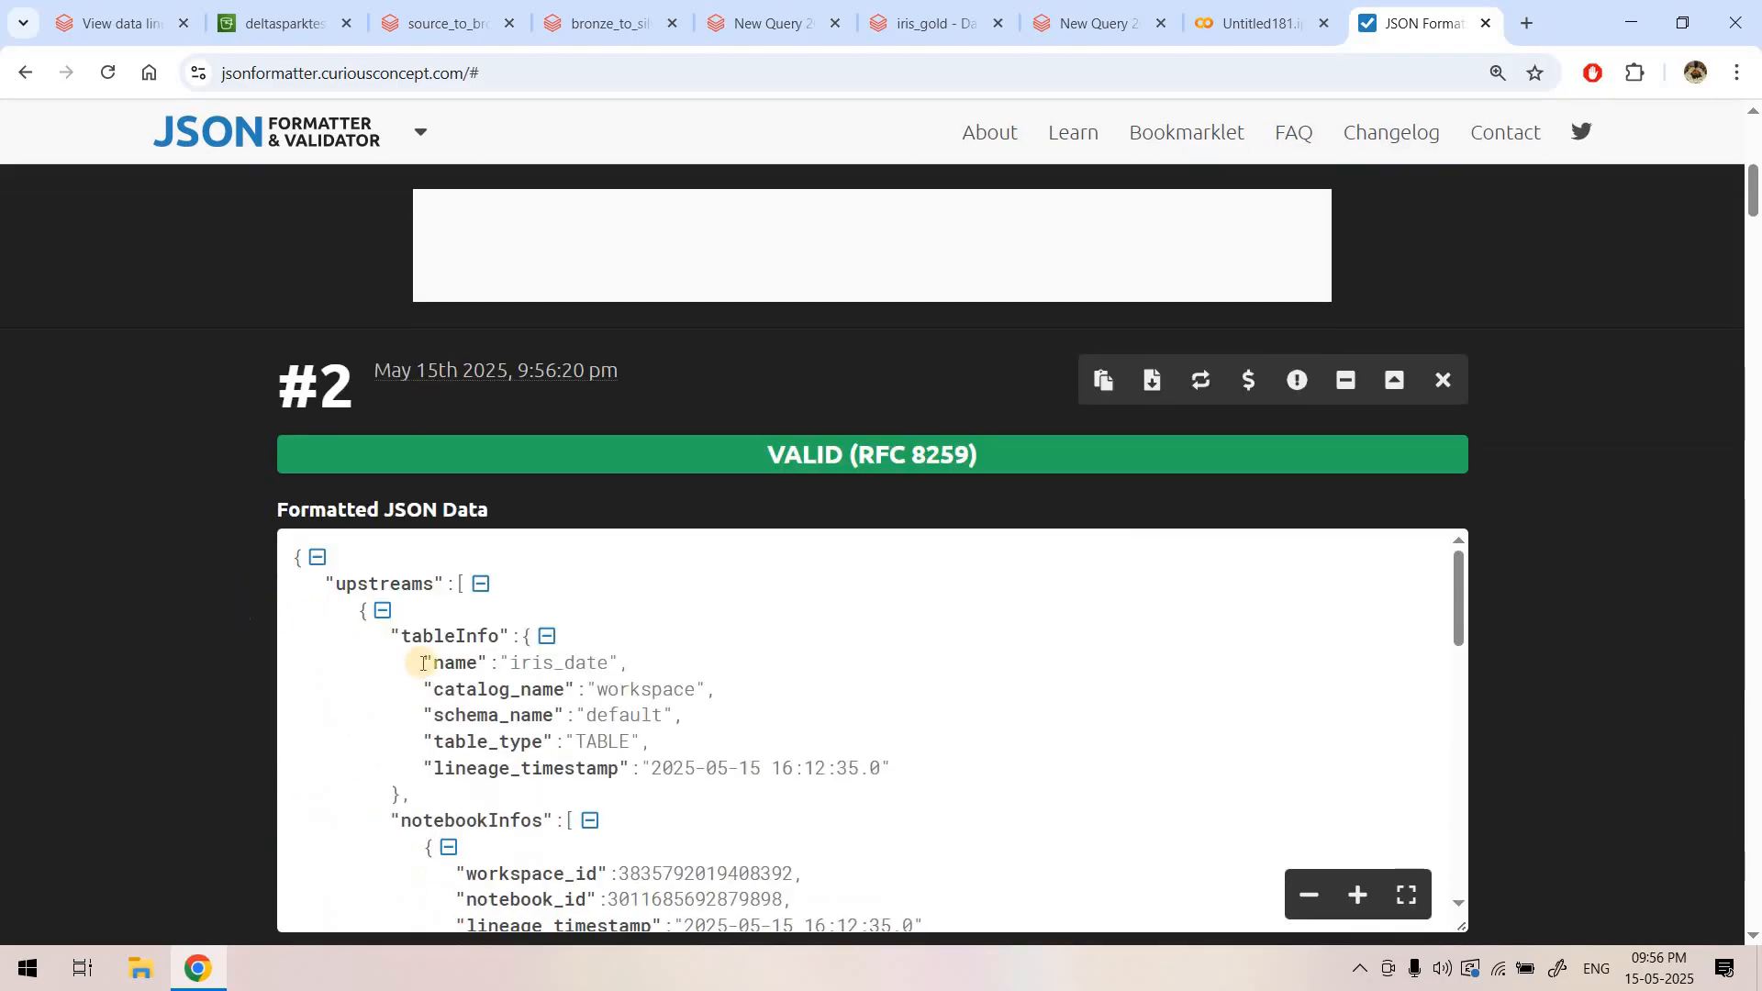
- Examine the formatted JSON's upstreams table name and notebookInfos, plus the downstreams table name and queryInfos entries
left_click_drag(327, 583, 456, 580)
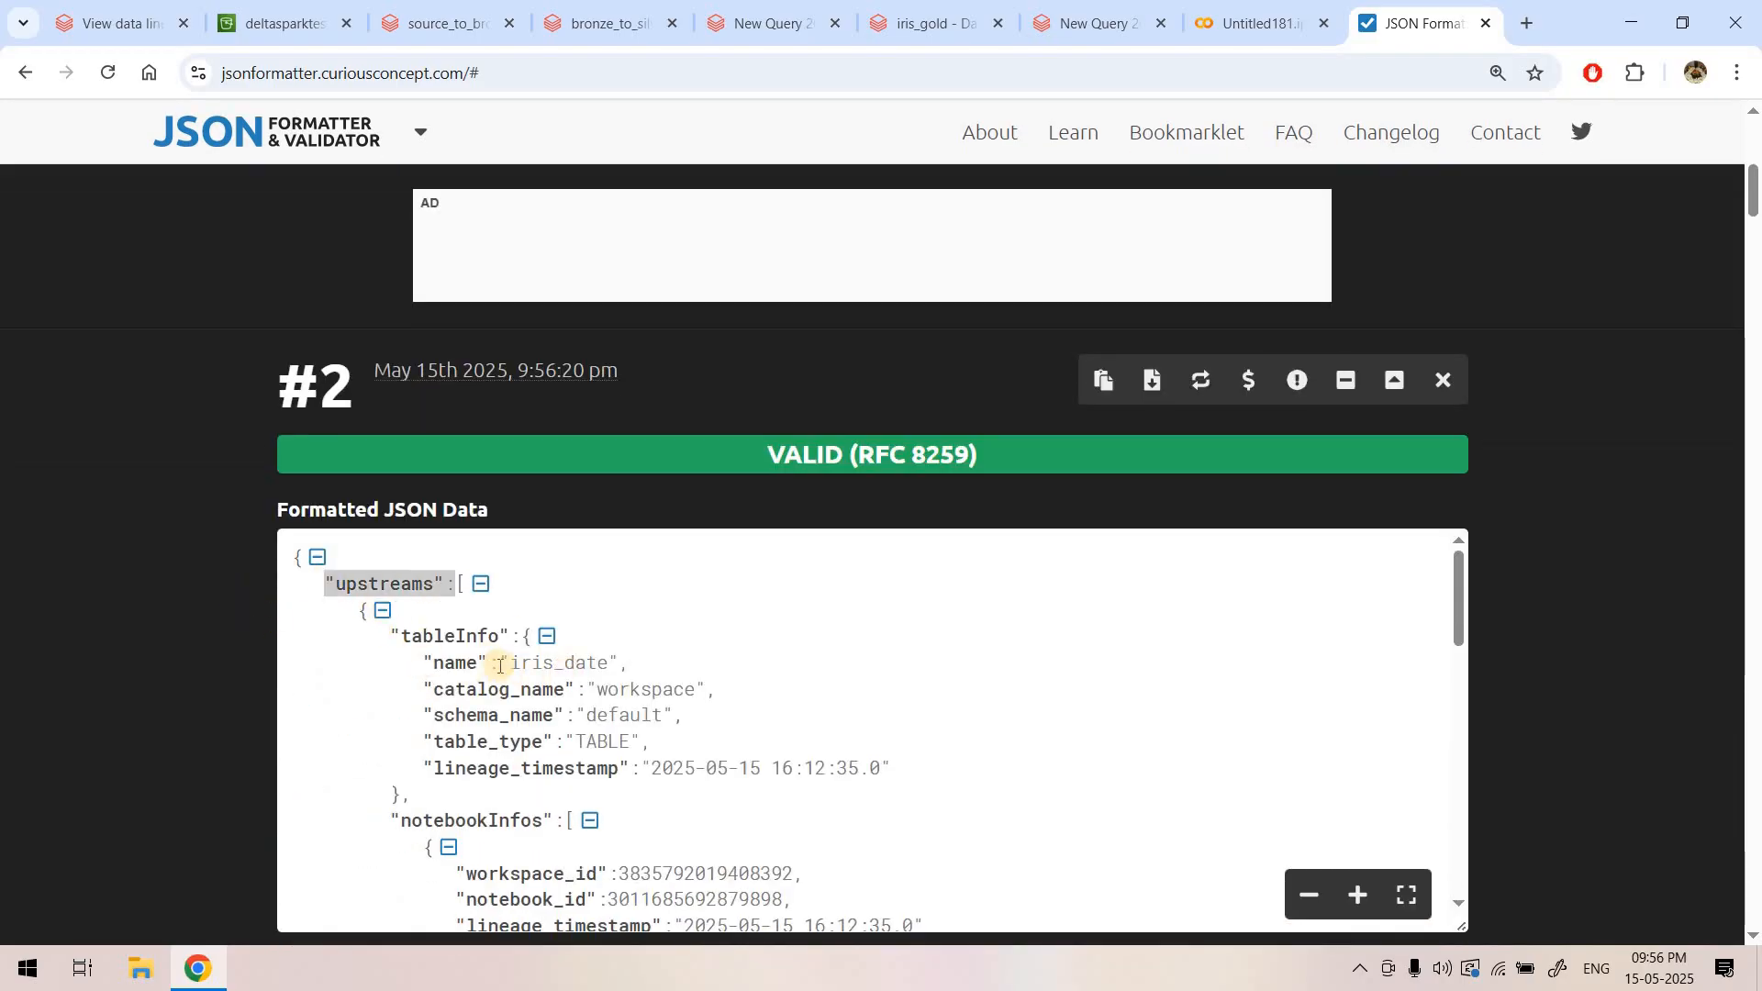
double_click(670, 661)
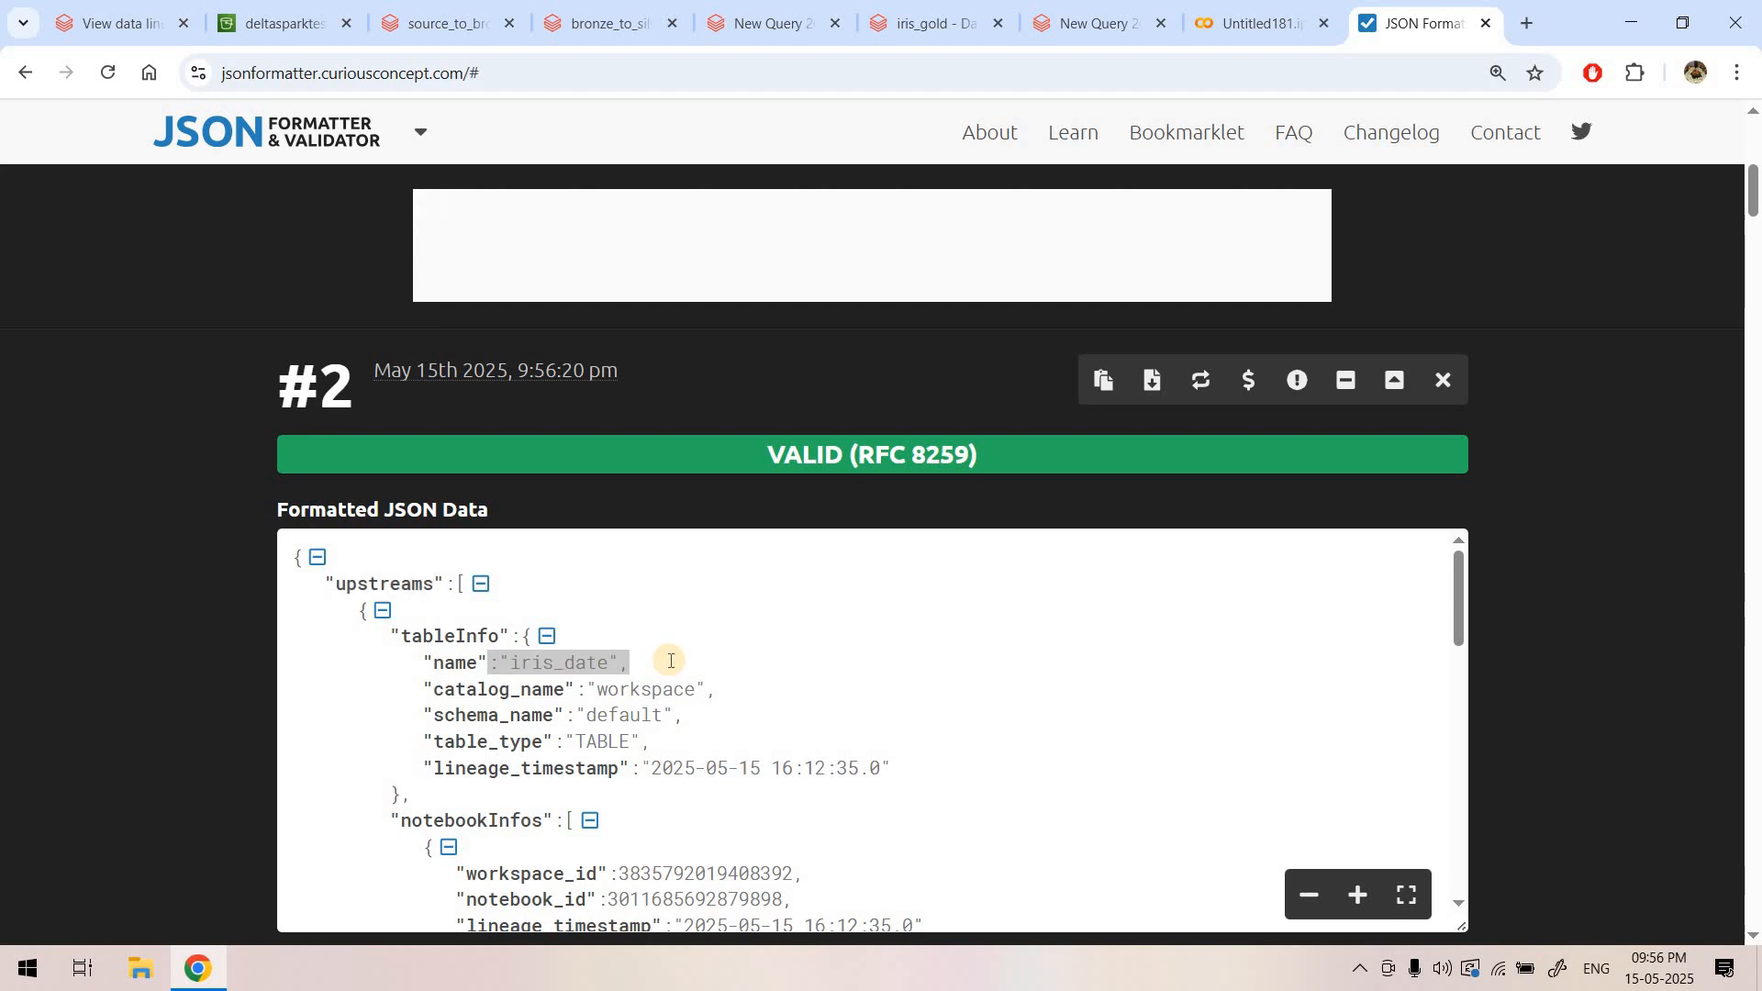
scroll(652, 679, "down", 1)
left_click_drag(368, 706, 470, 874)
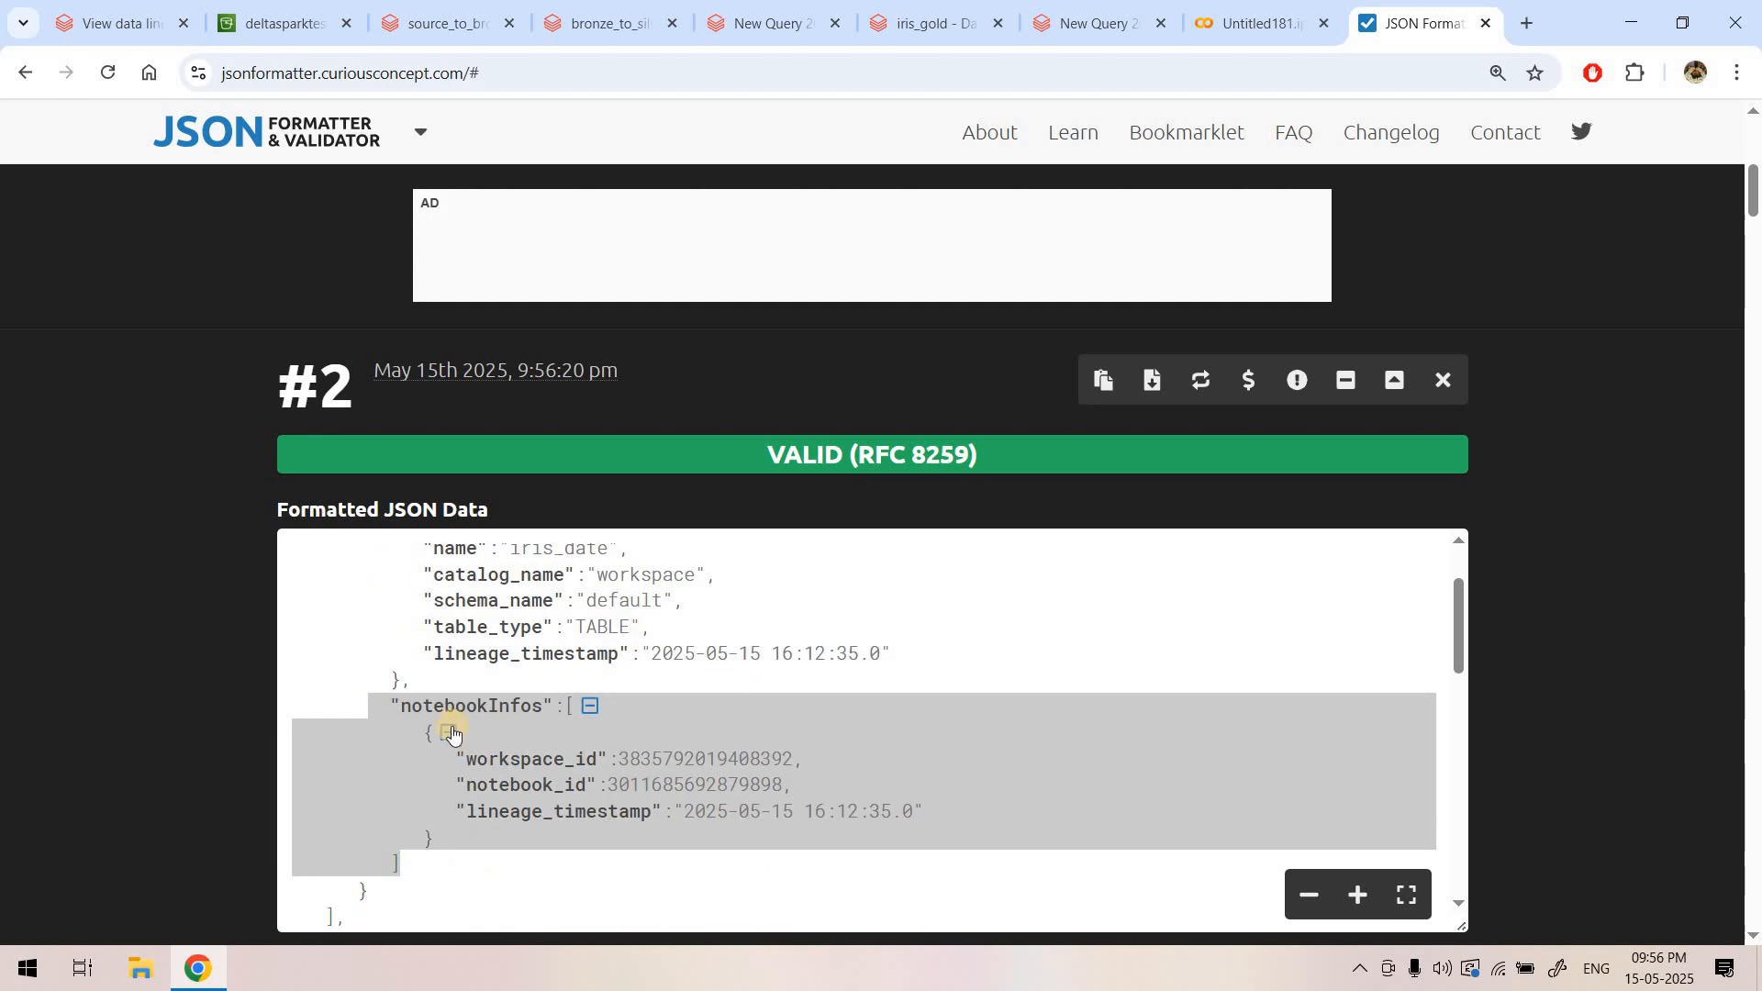
scroll(385, 736, "down", 2)
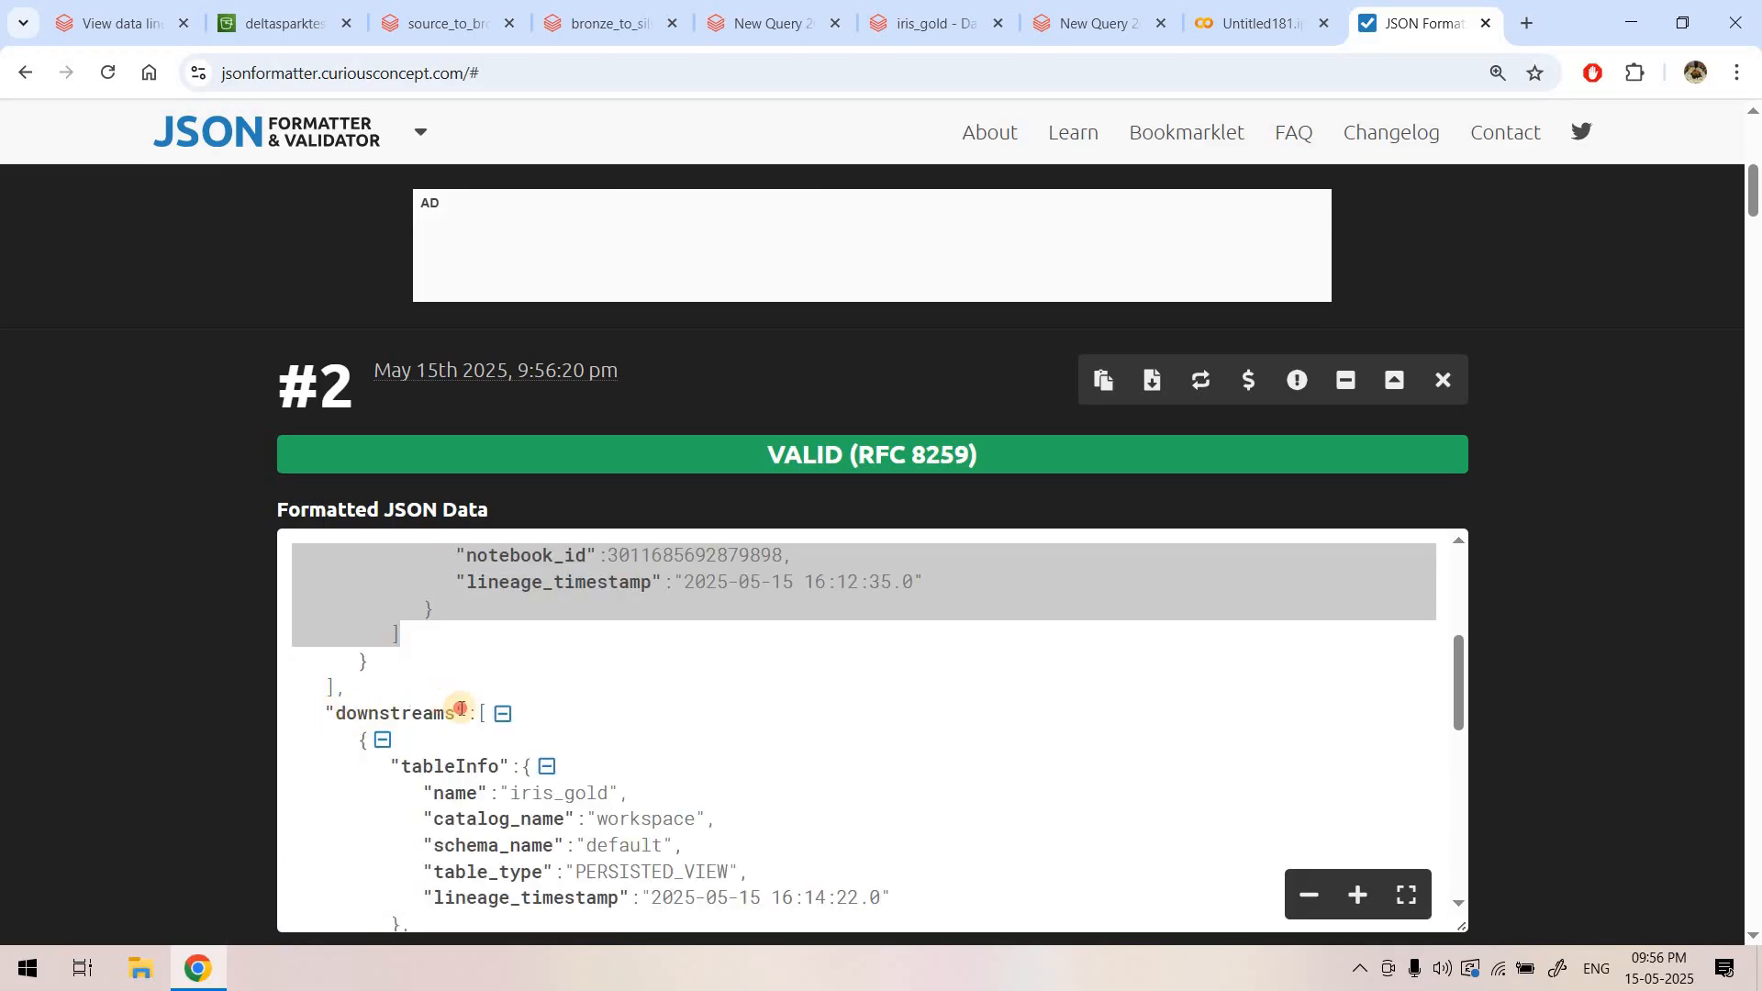
double_click(377, 714)
left_click_drag(502, 793, 653, 782)
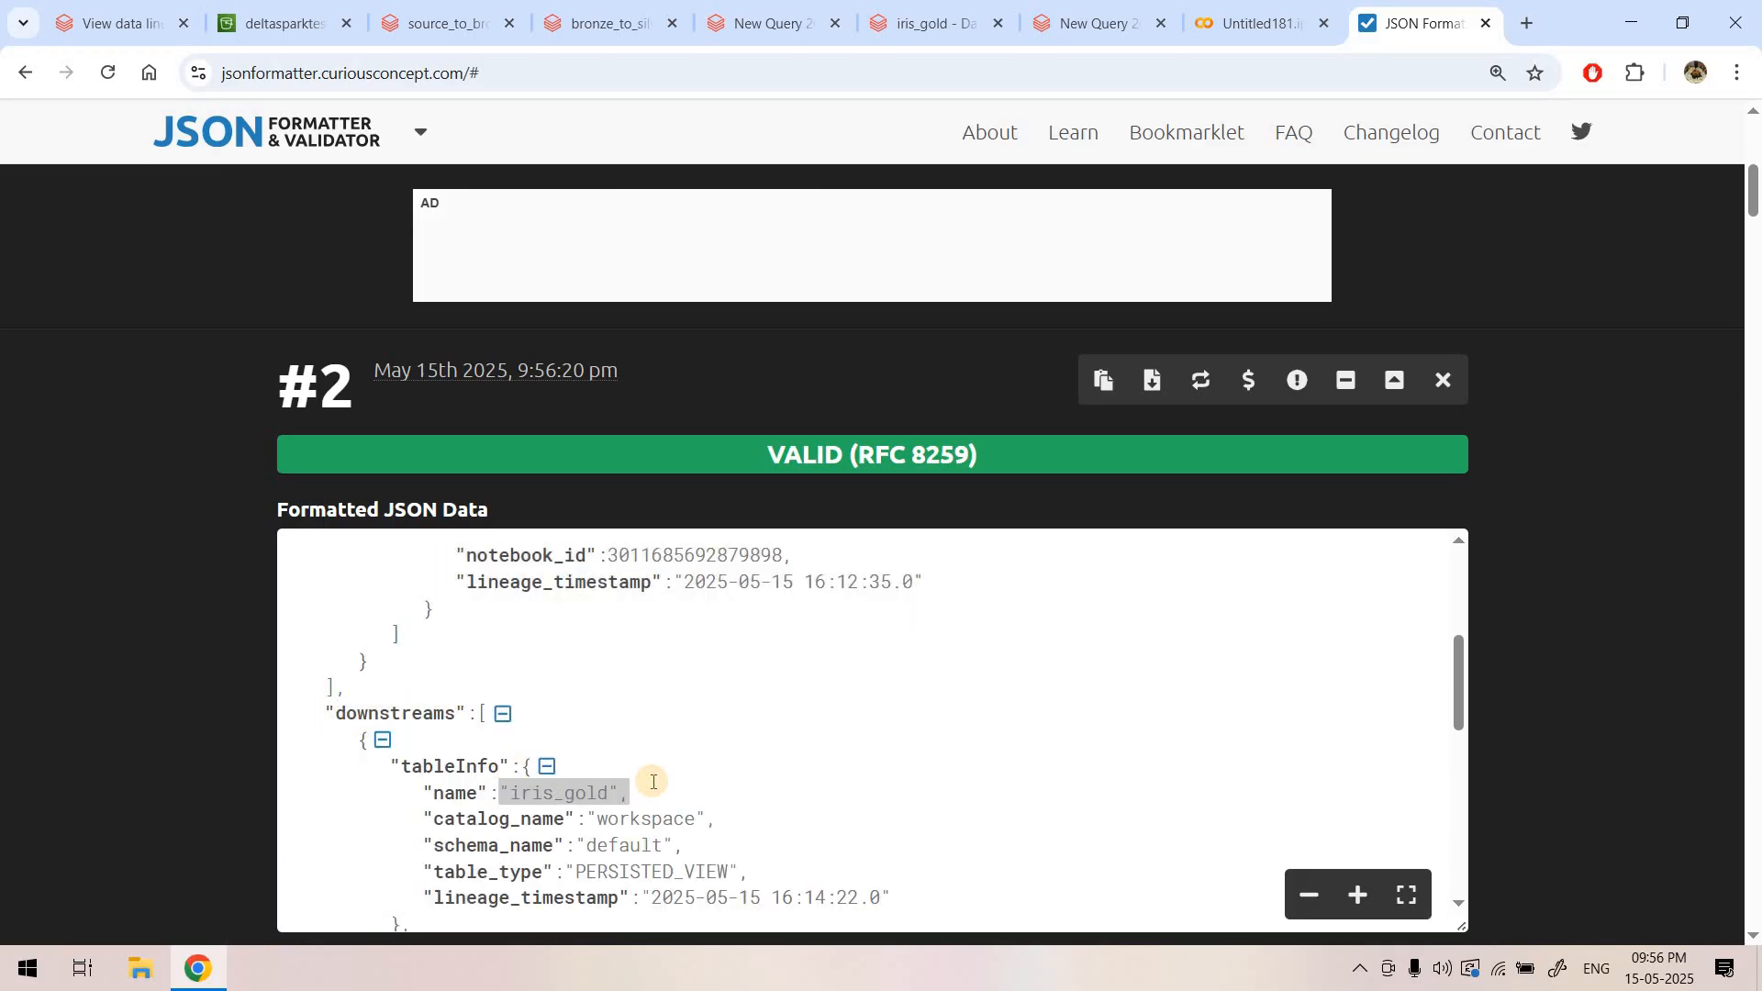
scroll(654, 782, "down", 1)
scroll(653, 782, "down", 1)
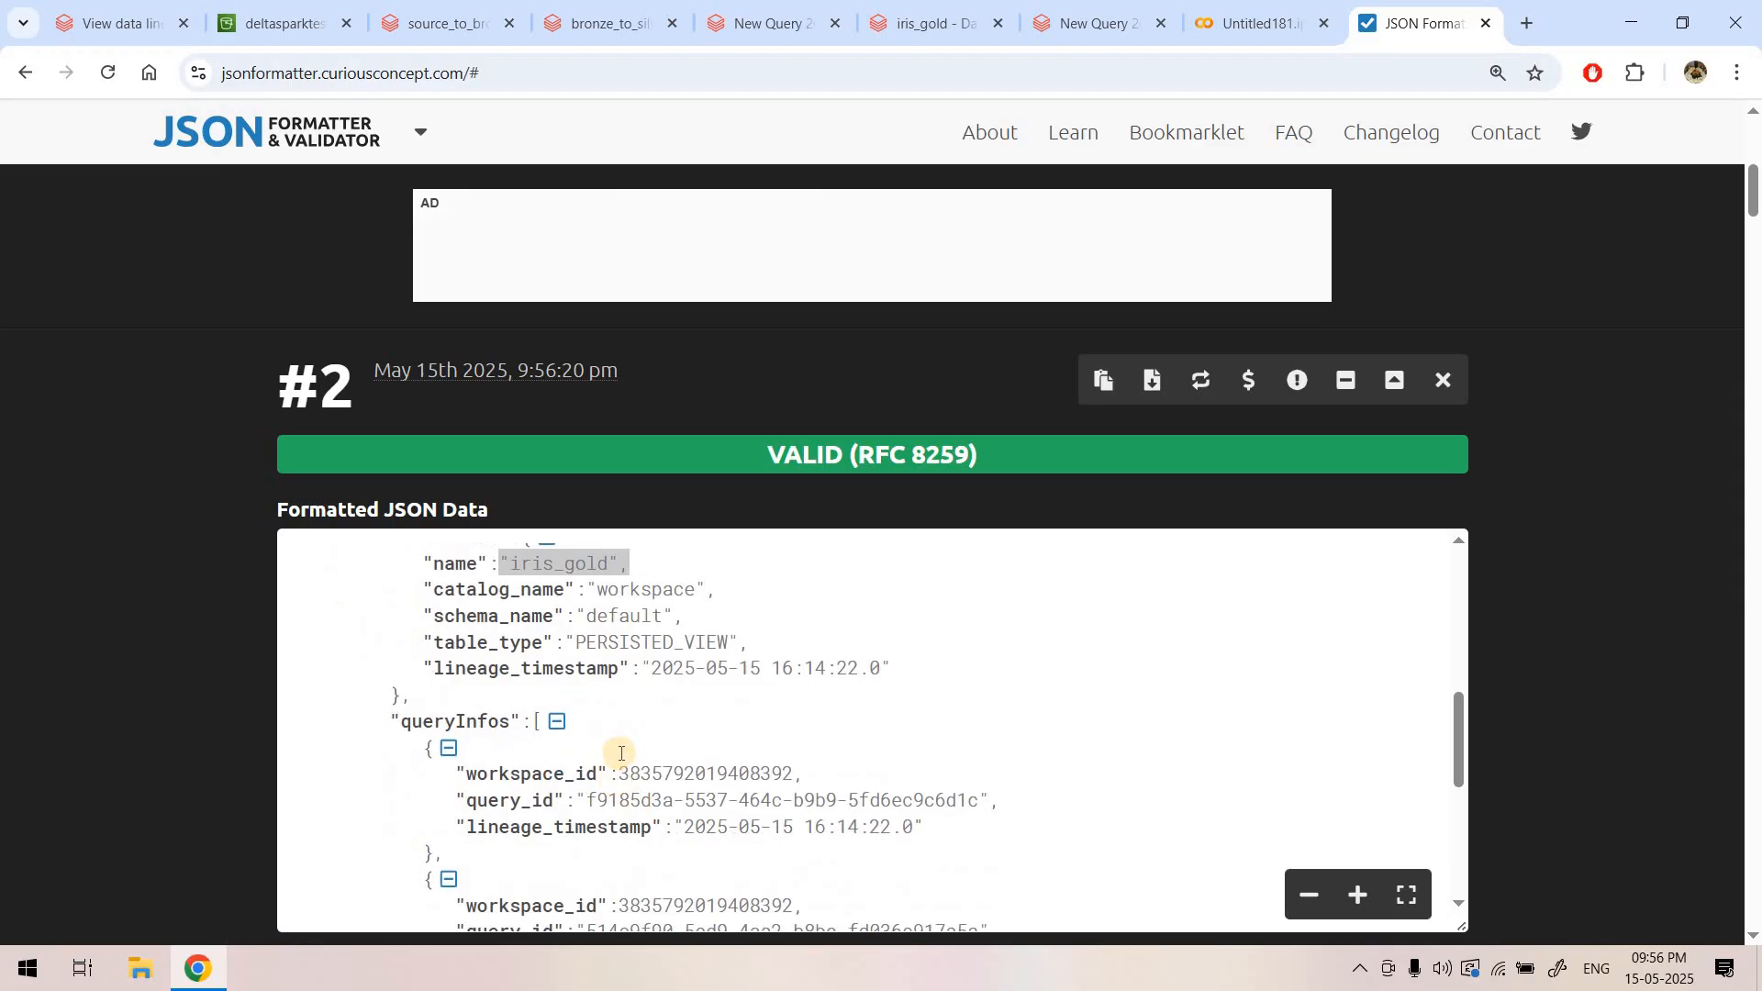
left_click_drag(622, 753, 678, 929)
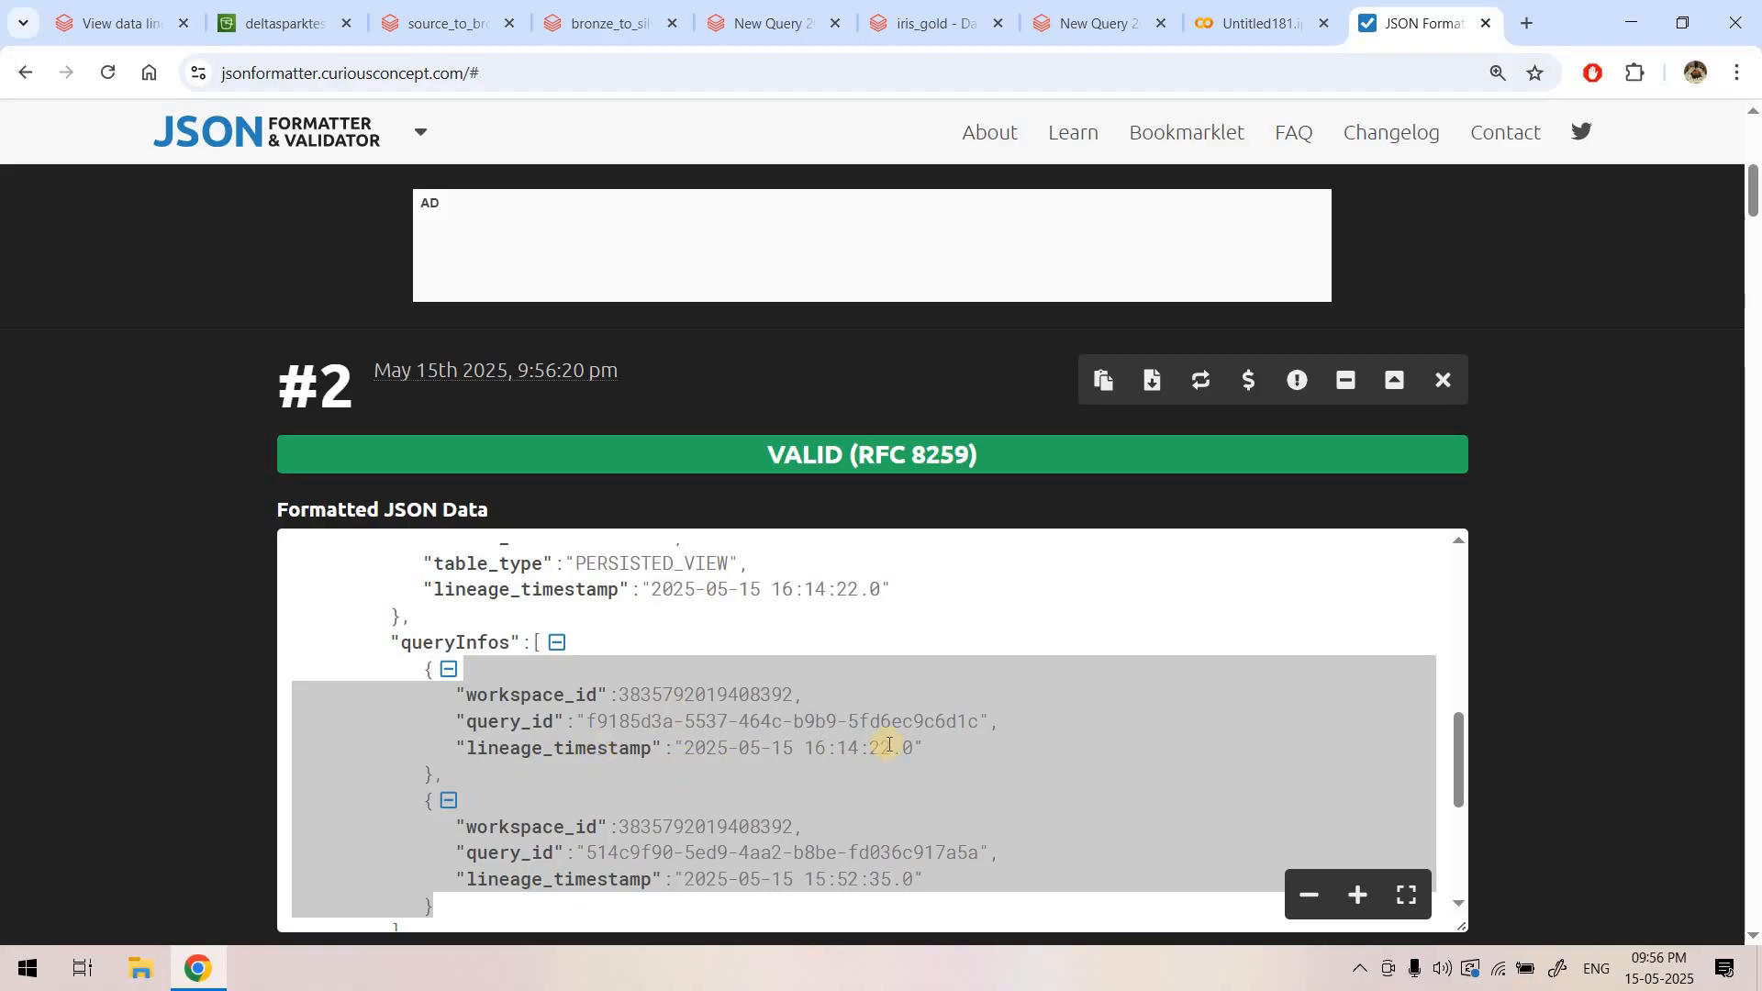
left_click(707, 797)
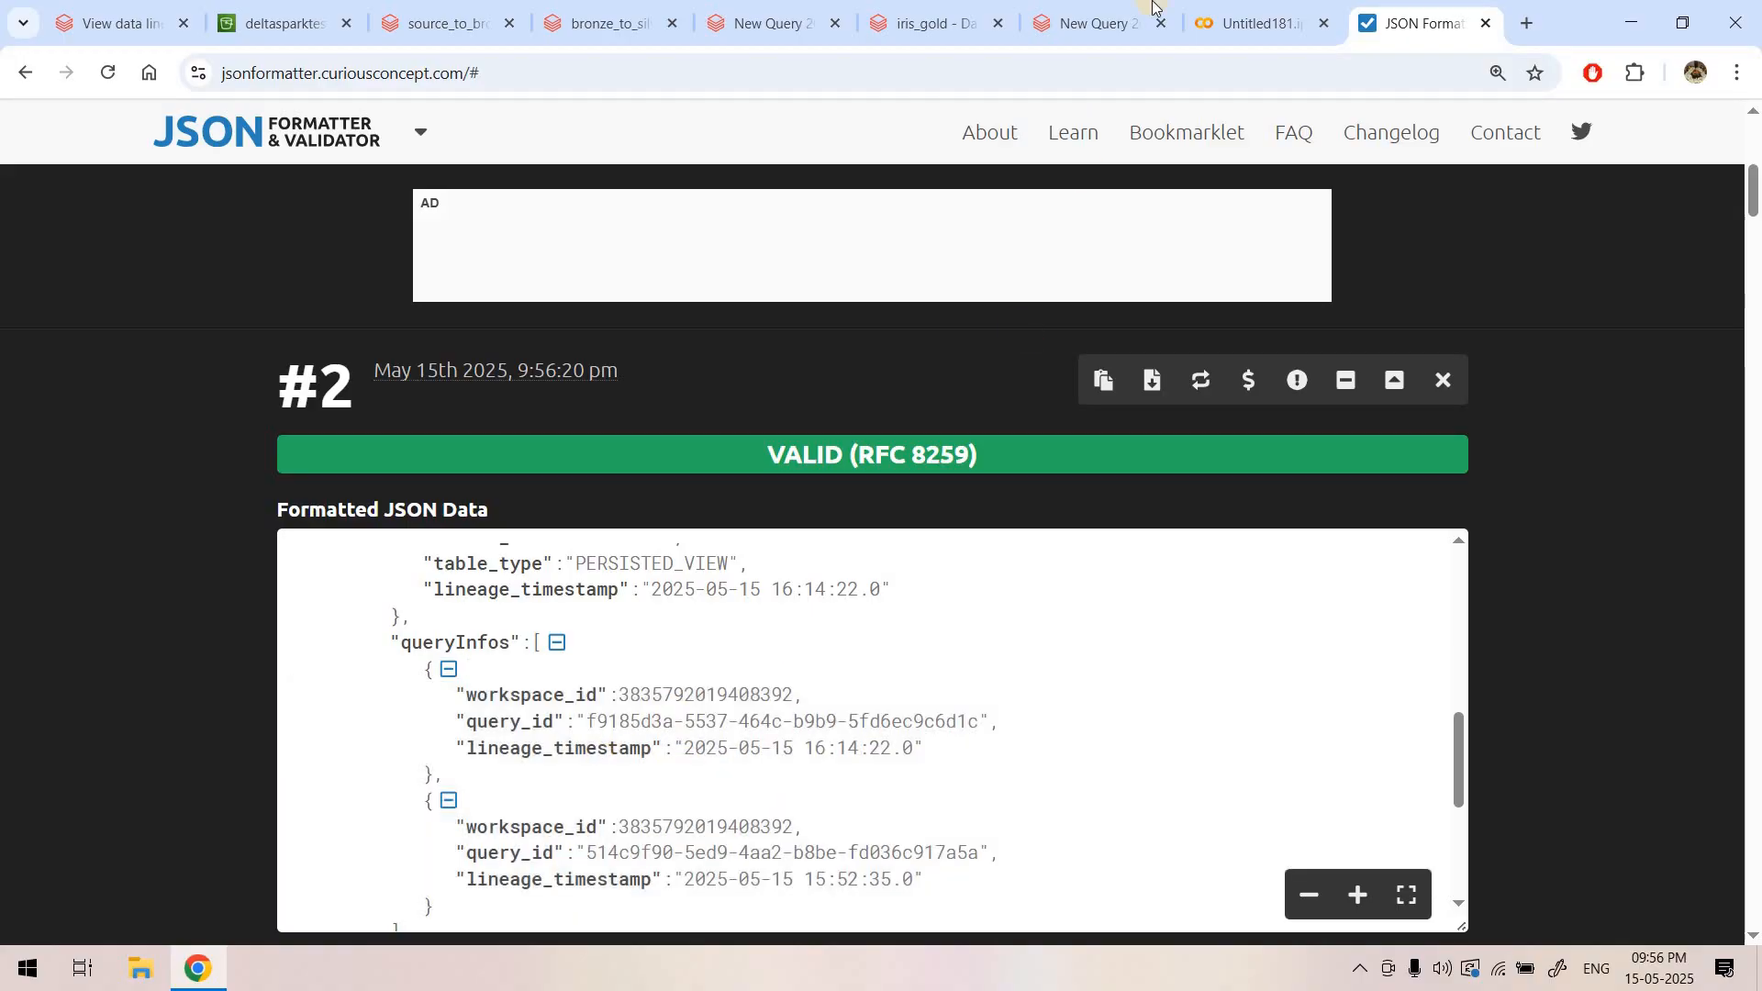
- In the iris_gold lineage graph, trace iris_date_transformed's SEPAL_LENGTH and PETAL_LENGTH columns, view the table's lineage list and close the graph
left_click(921, 22)
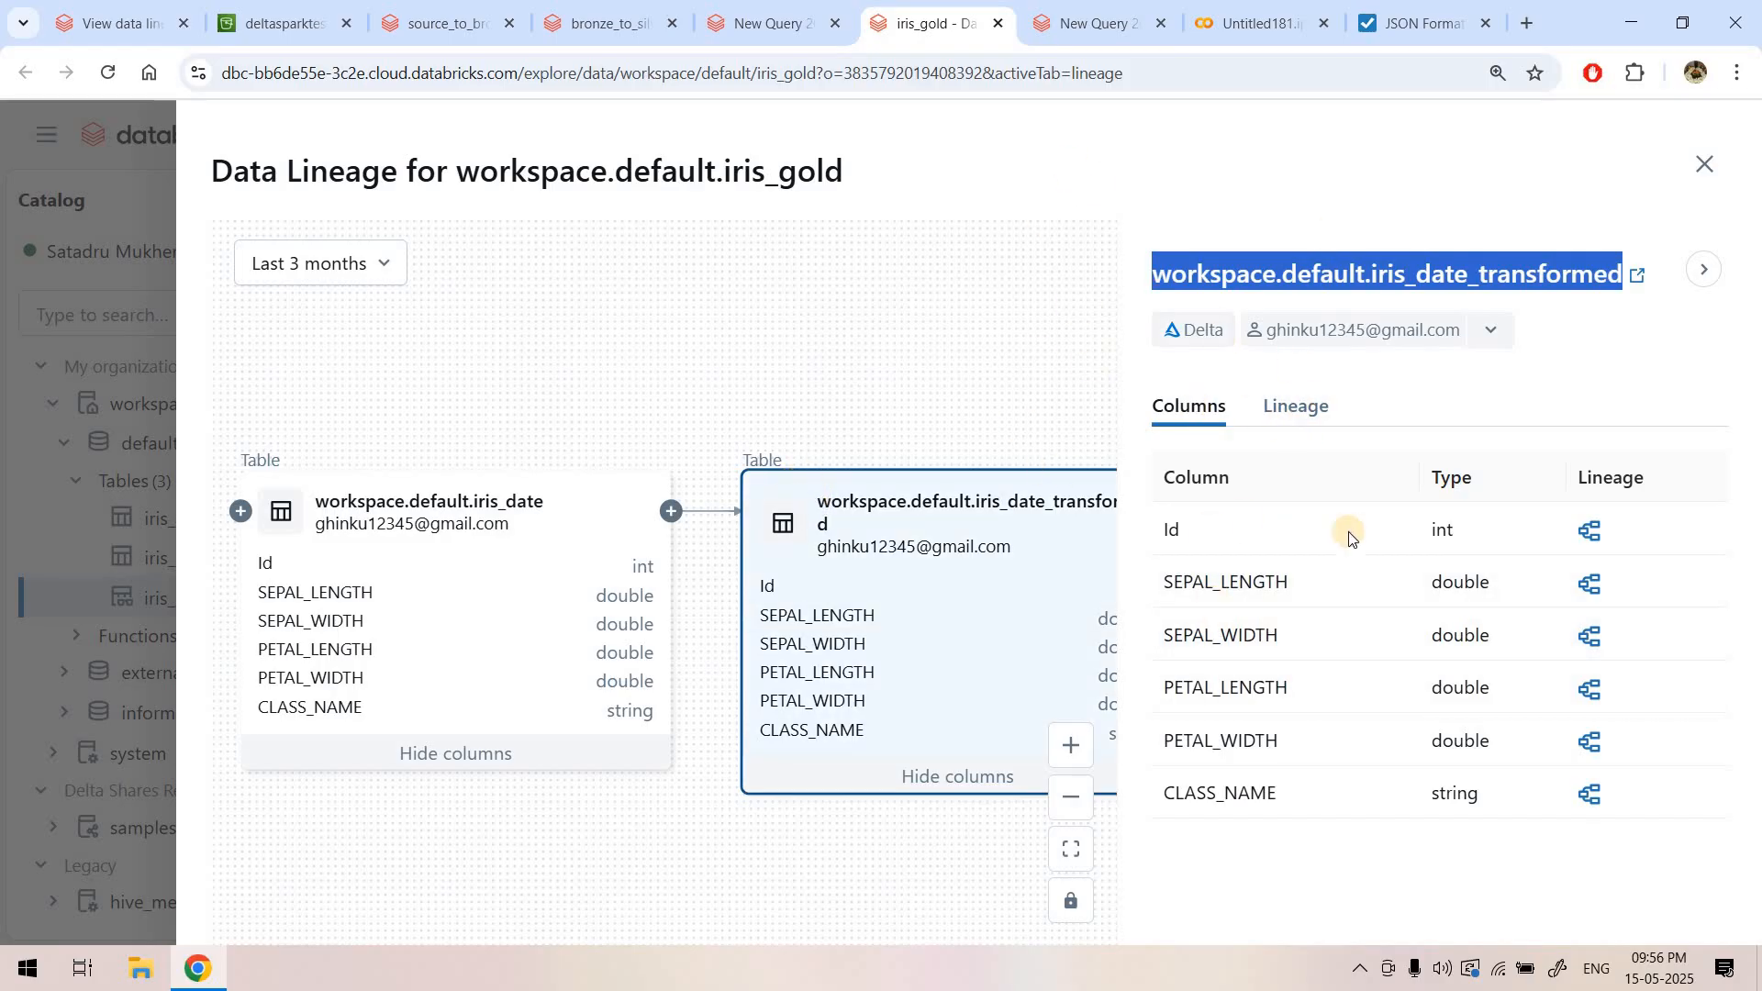
left_click(1592, 585)
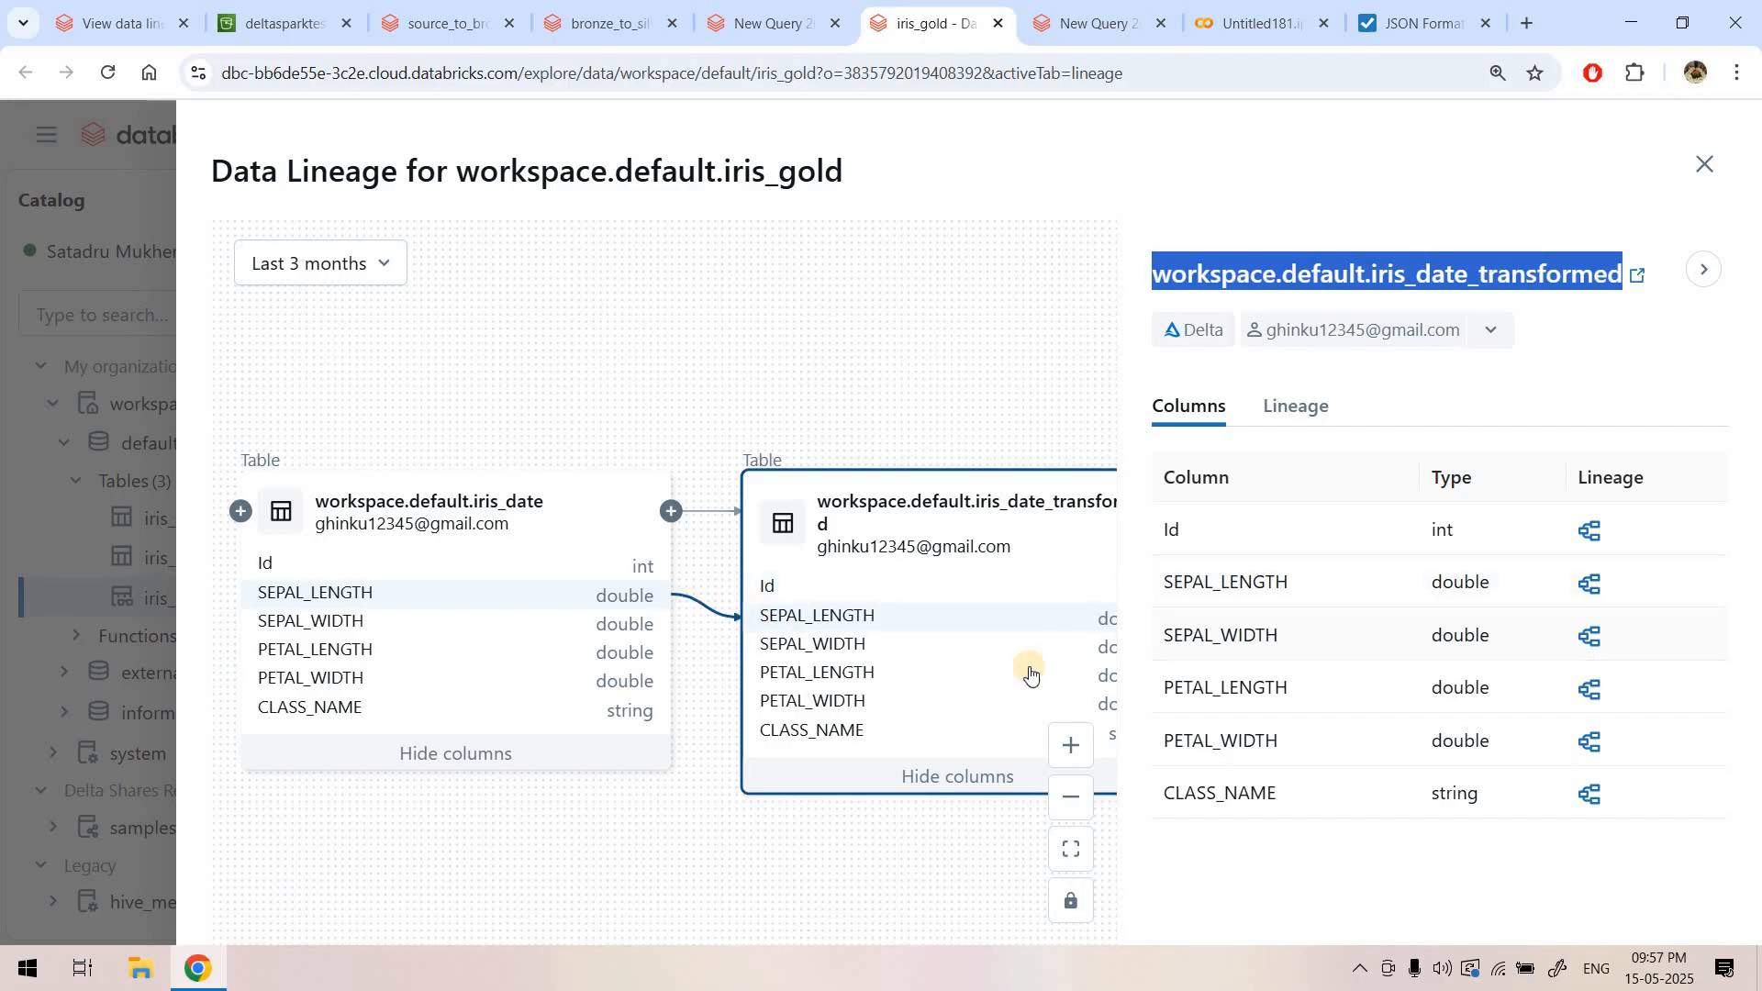
left_click(1590, 690)
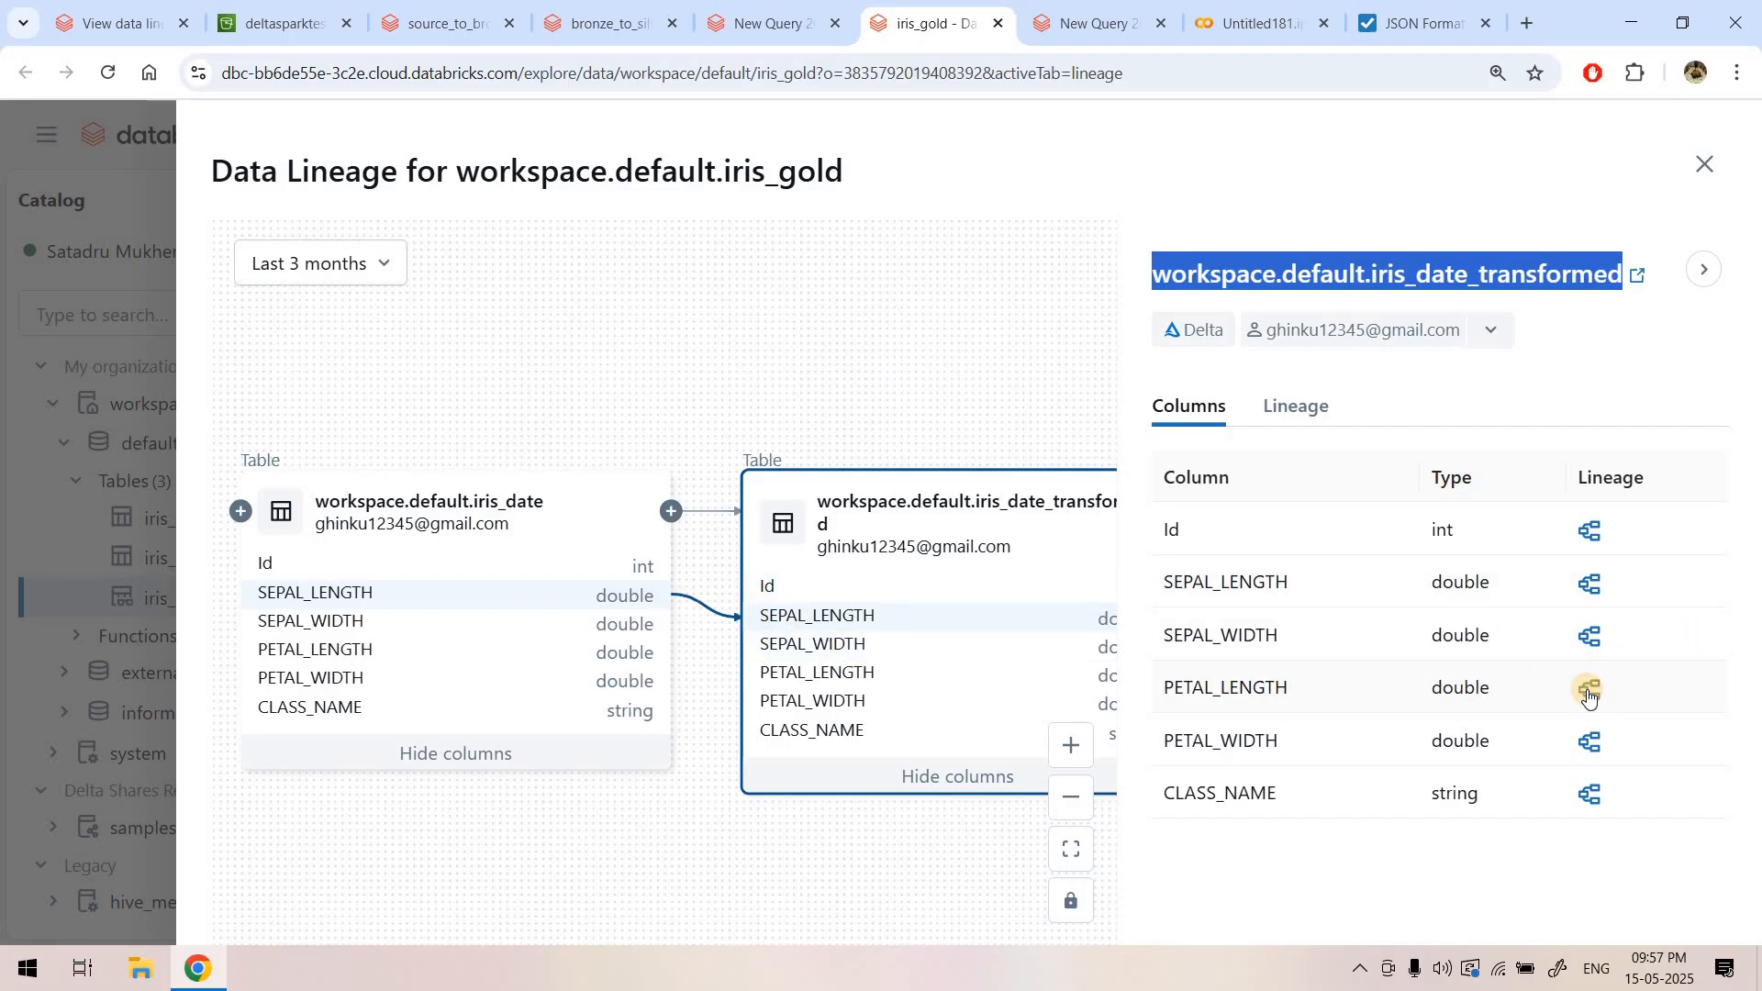
left_click(1296, 422)
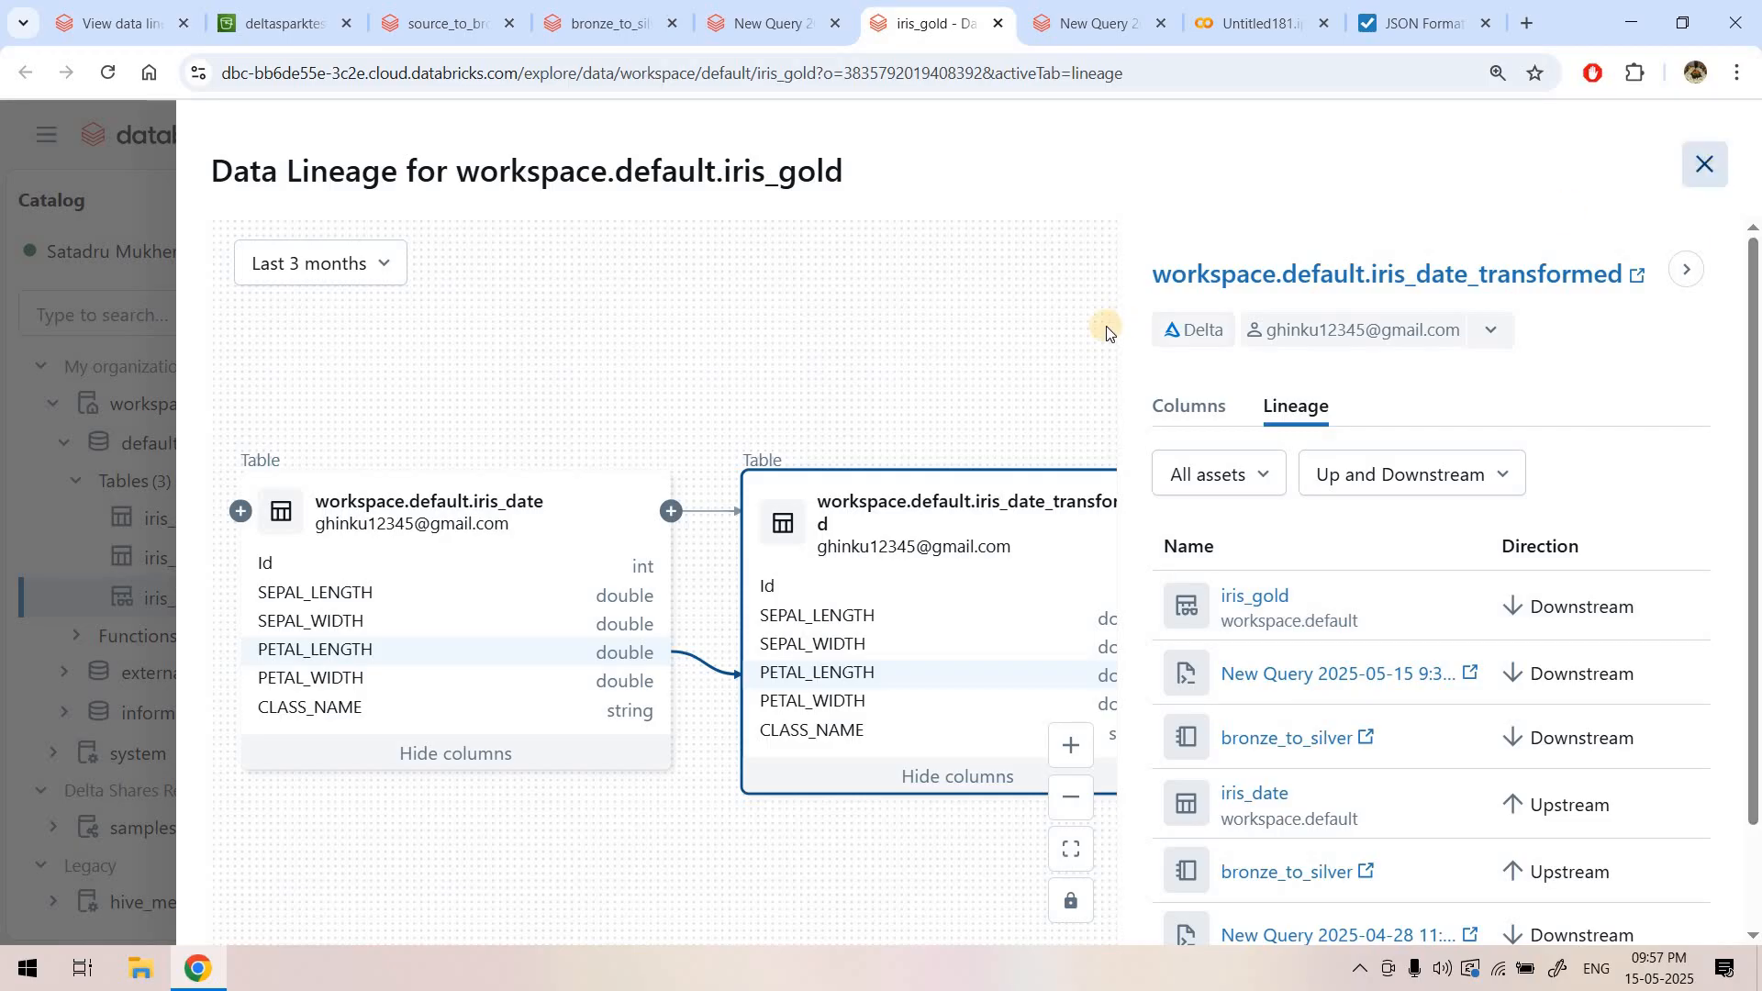
key("Escape")
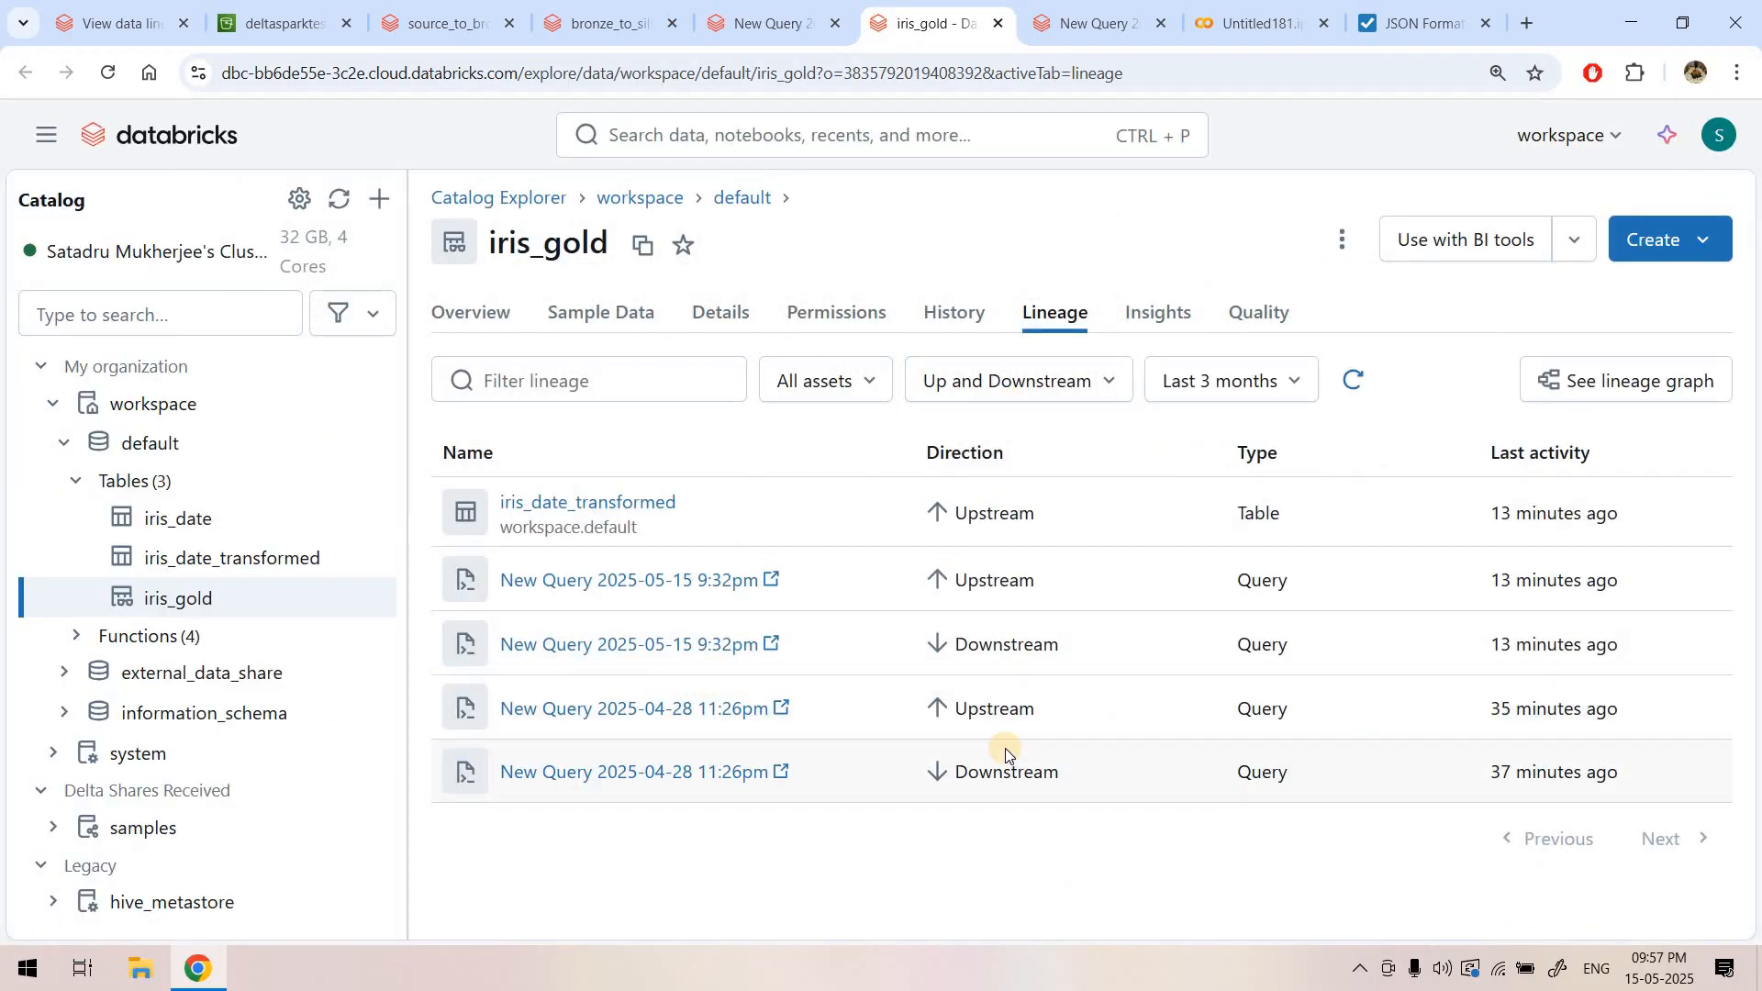